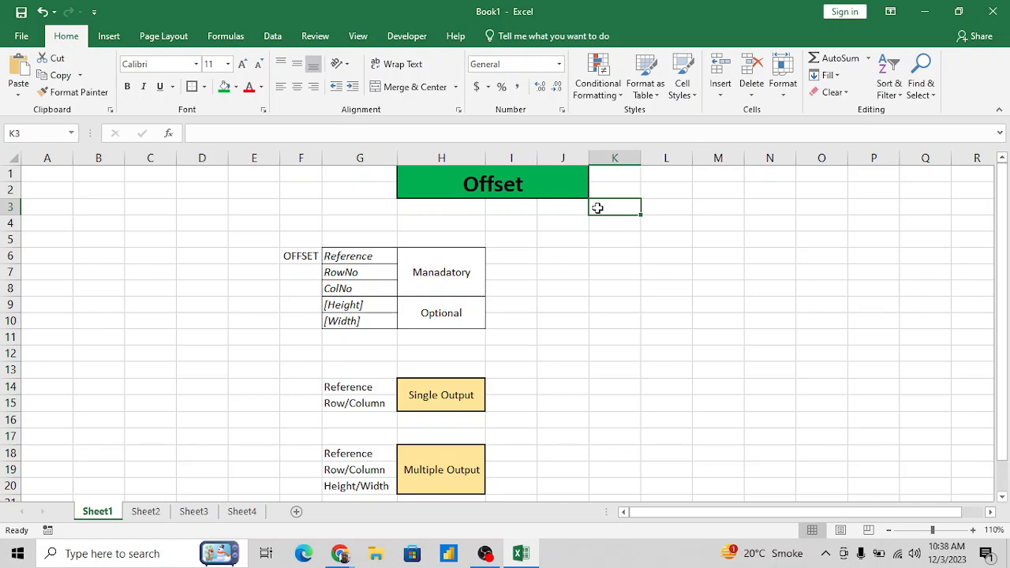
# Enter Data in cell L8 as a sample reference for the offset explanation.
pyautogui.click(567, 270)
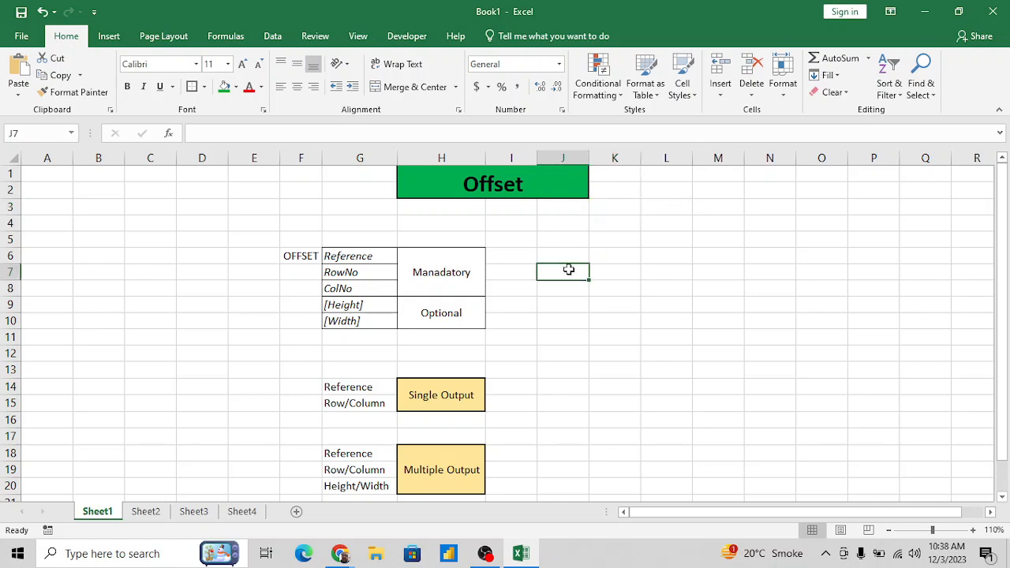
pyautogui.click(666, 290)
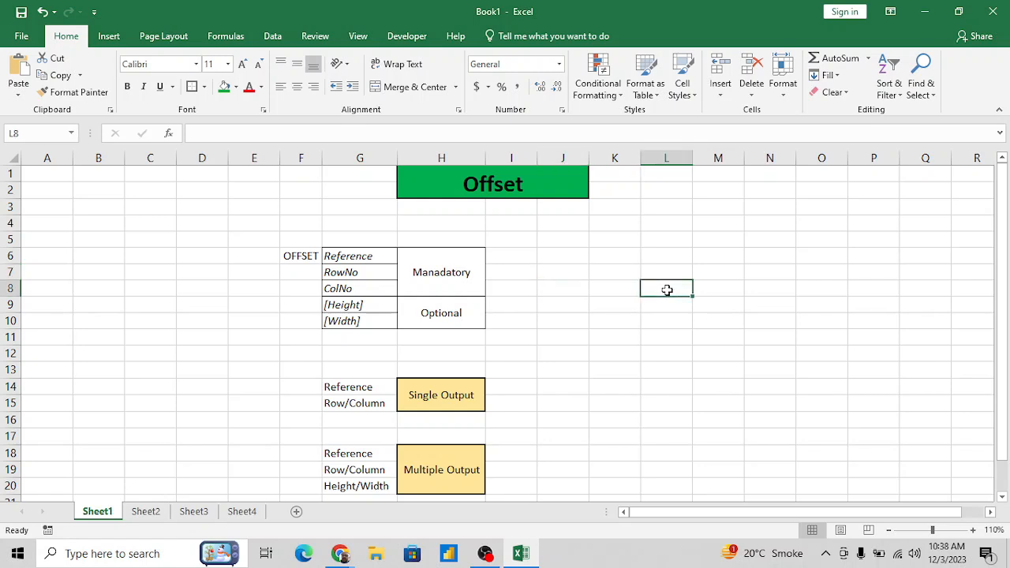
pyautogui.write('Data')
pyautogui.press('Return')
# Highlight the empty cells above and to the right of the Data cell in L8 to illustrate offset directions.
pyautogui.press('Up')
pyautogui.press('Up')
pyautogui.press('Up')
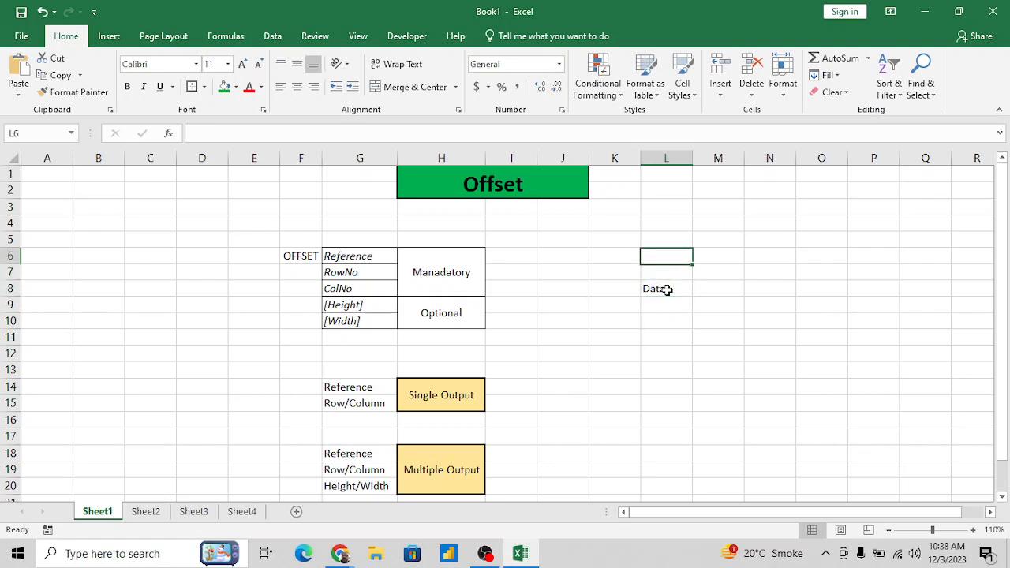
pyautogui.press('Up')
pyautogui.press('Up')
pyautogui.press('Up')
pyautogui.press('Down')
pyautogui.press('Down')
pyautogui.press('Down')
pyautogui.press('Down')
pyautogui.hotkey('shift', 'Up')
pyautogui.hotkey('shift', 'Up')
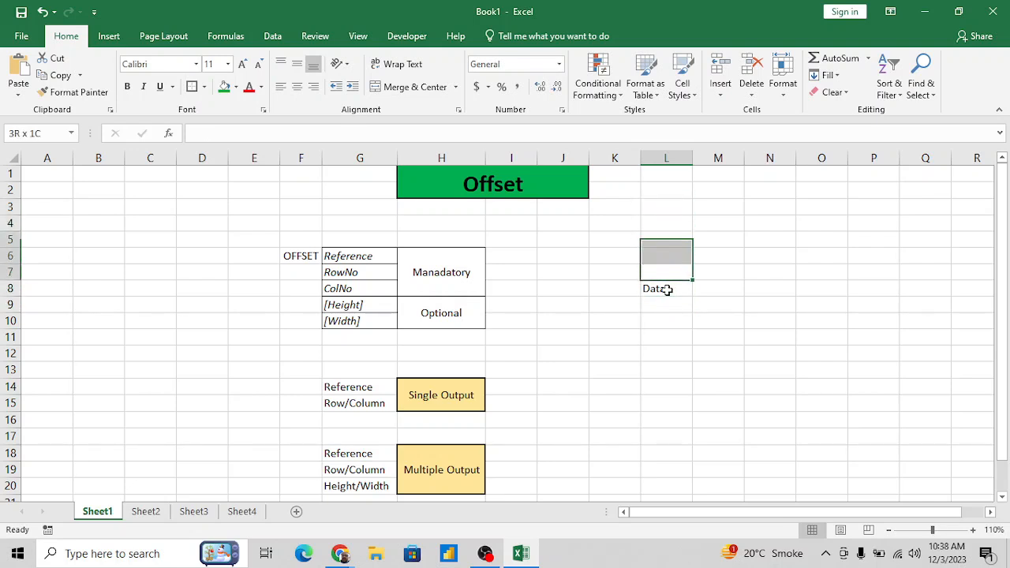
pyautogui.hotkey('shift', 'Up')
pyautogui.hotkey('shift', 'Up')
pyautogui.hotkey('shift', 'Up')
pyautogui.press('Down')
pyautogui.press('Right')
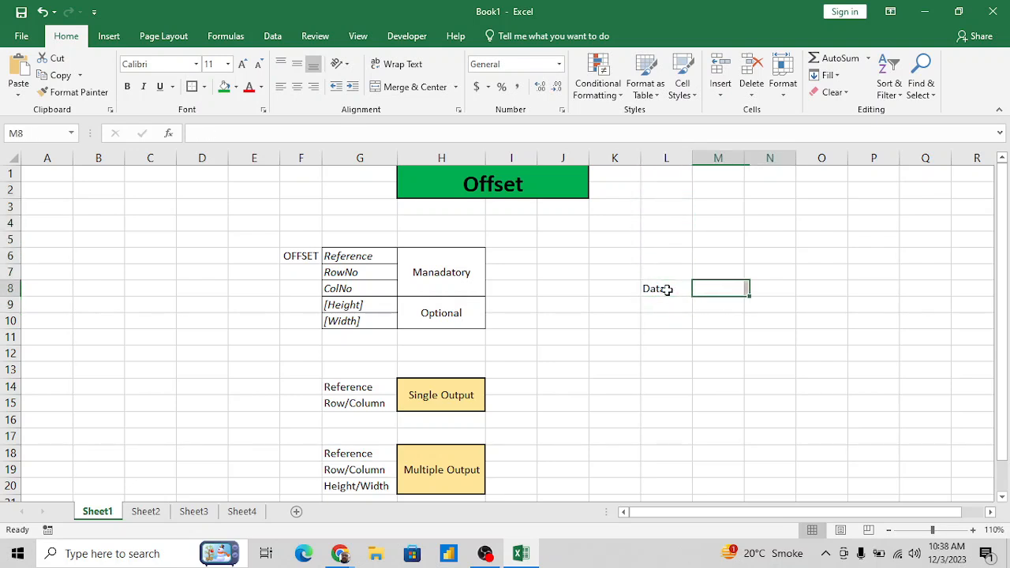
pyautogui.hotkey('shift', 'Right')
pyautogui.hotkey('shift', 'Right')
pyautogui.hotkey('shift', 'Right')
pyautogui.hotkey('shift', 'Right')
# Highlight the surrounding block of rows and columns from cell J4 across the Data cell.
pyautogui.press('Left')
pyautogui.press('Up')
pyautogui.press('Up')
pyautogui.press('Up')
pyautogui.press('Up')
pyautogui.press('Up')
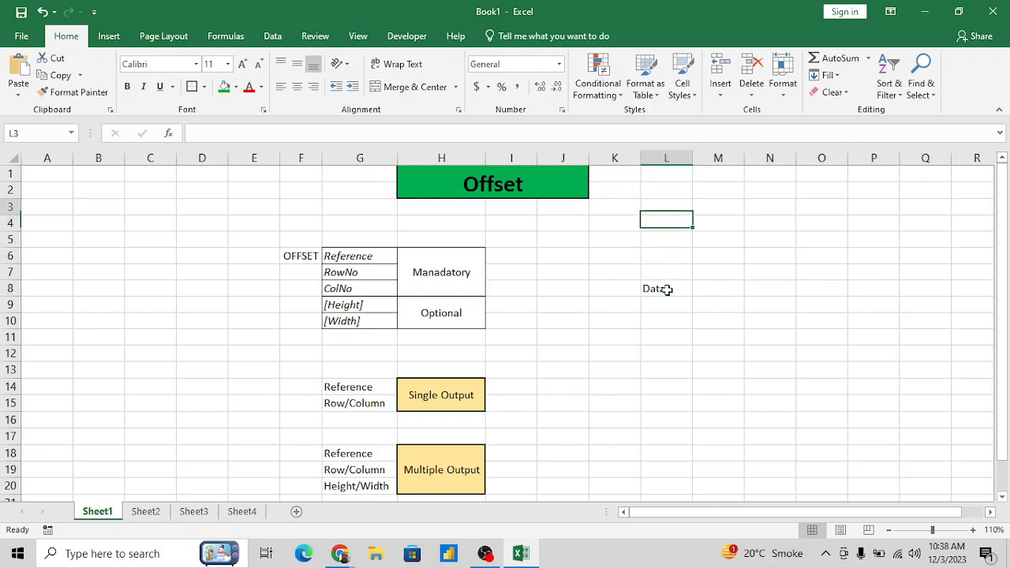
pyautogui.hotkey('shift', 'Right')
pyautogui.hotkey('shift', 'Right')
pyautogui.hotkey('shift', 'Right')
pyautogui.press('Left')
pyautogui.press('Left')
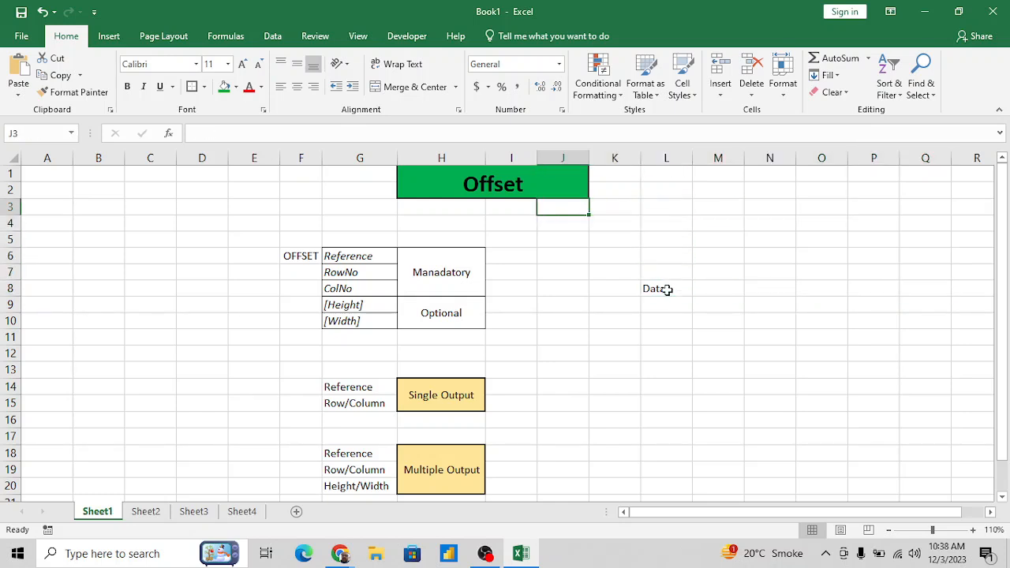
pyautogui.press('Left')
pyautogui.press('Down')
pyautogui.press('Right')
pyautogui.hotkey('shift', 'Down')
pyautogui.hotkey('shift', 'Down')
pyautogui.hotkey('shift', 'Down')
pyautogui.hotkey('shift', 'Down')
pyautogui.hotkey('shift', 'Down')
pyautogui.hotkey('shift', 'Down')
pyautogui.hotkey('shift', 'Down')
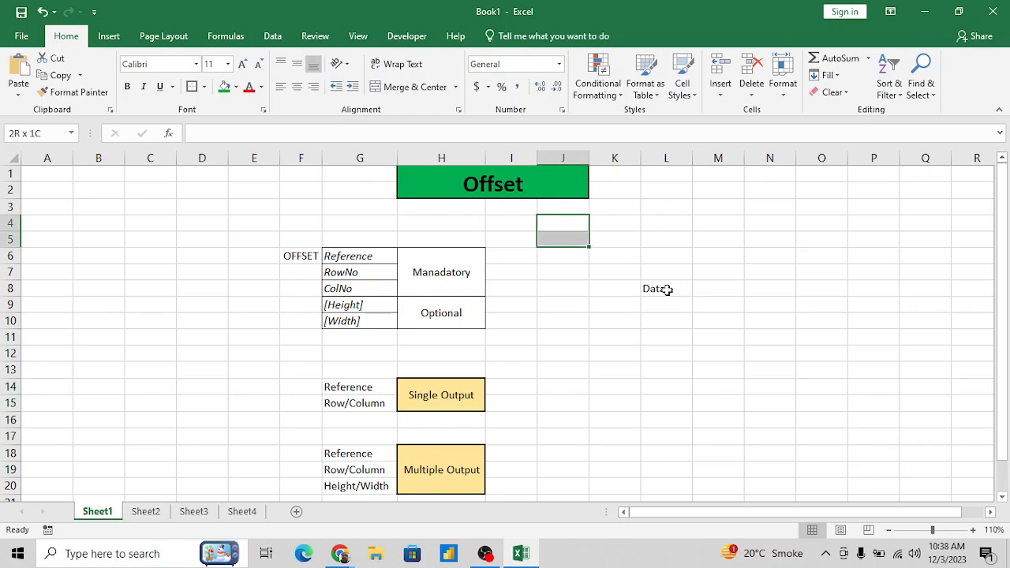
pyautogui.hotkey('shift', 'Right')
pyautogui.hotkey('shift', 'Down')
pyautogui.hotkey('shift', 'Right')
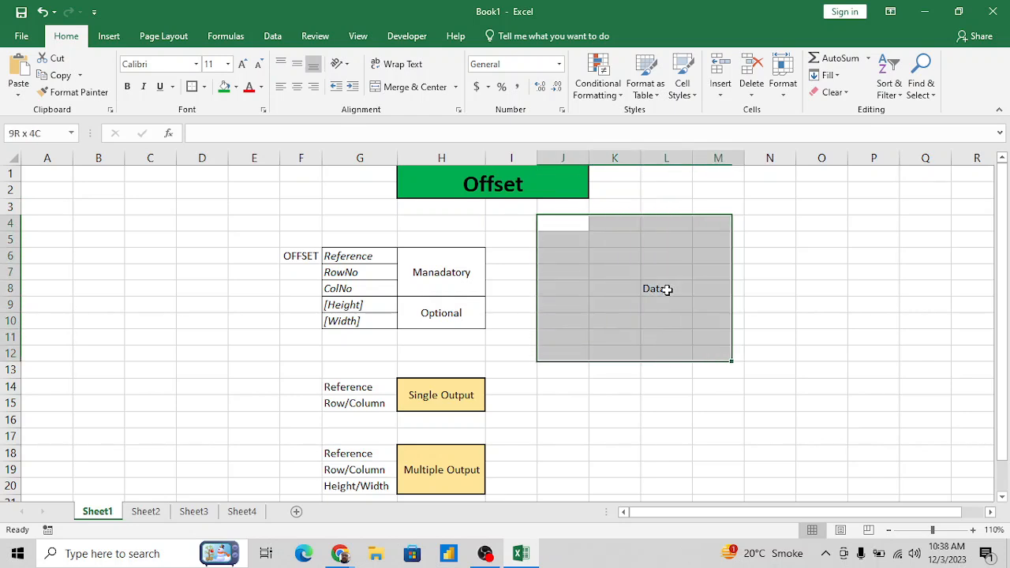
pyautogui.hotkey('shift', 'Right')
# Trace row 8 from the Data cell out to column O, back to column I, and return to L8.
pyautogui.click(671, 289)
pyautogui.press('Right')
pyautogui.press('Right')
pyautogui.press('Right')
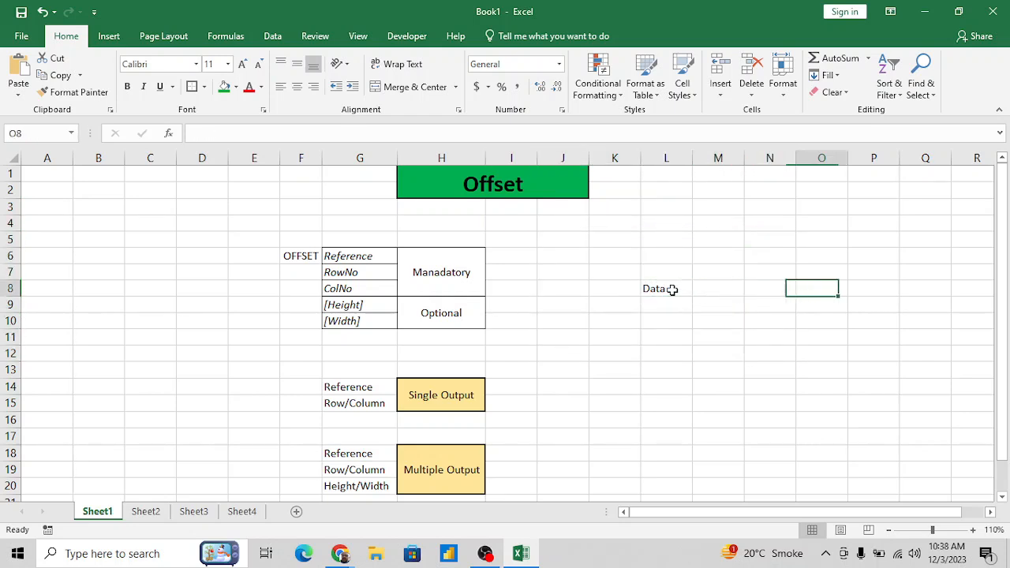
pyautogui.press('Left')
pyautogui.press('Left')
pyautogui.press('Left')
pyautogui.press('Left')
pyautogui.press('Left')
pyautogui.press('Left')
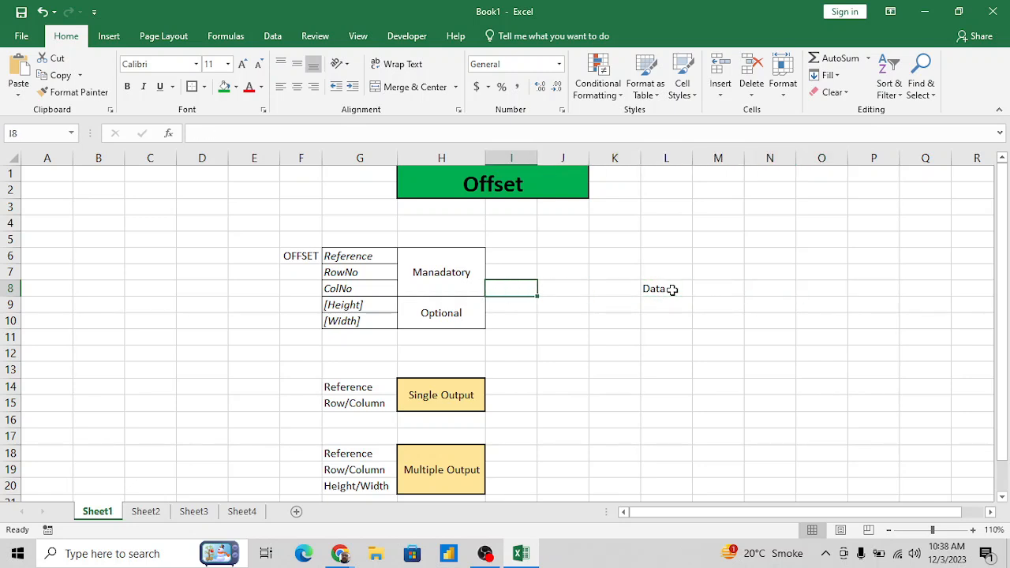
pyautogui.press('Right')
pyautogui.press('Right')
pyautogui.press('Right')
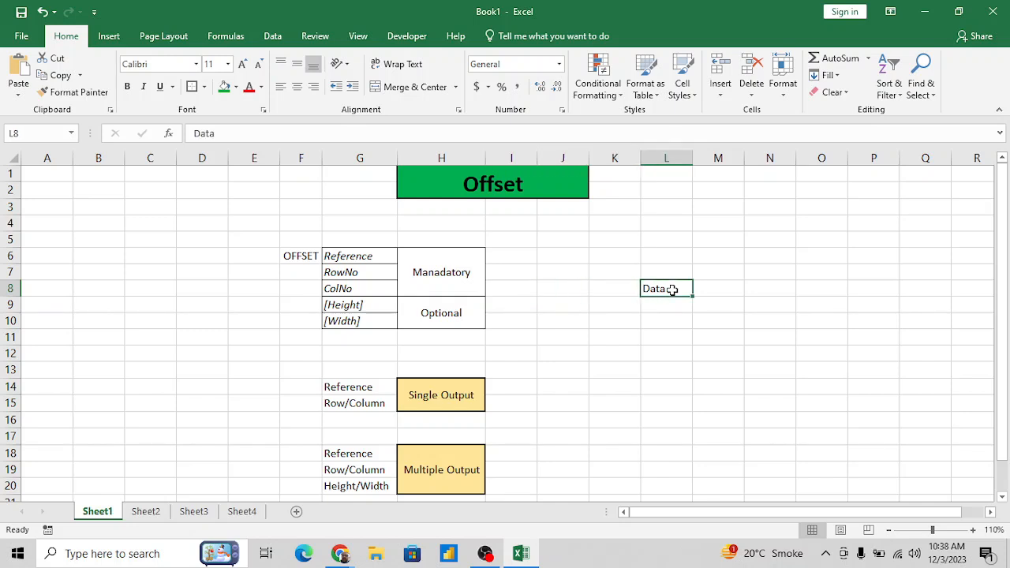
# Trace the cells above, diagonal to and below the Data cell to illustrate row and column offsets.
pyautogui.press('Up')
pyautogui.hotkey('shift', 'Up')
pyautogui.hotkey('shift', 'Up')
pyautogui.hotkey('shift', 'Up')
pyautogui.hotkey('shift', 'Up')
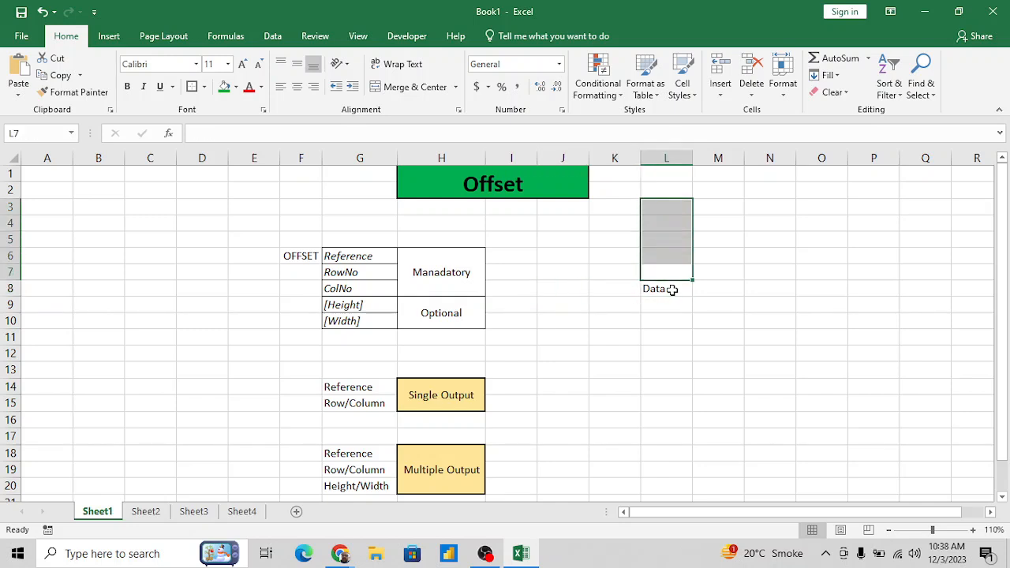
pyautogui.press('Right')
pyautogui.press('Right')
pyautogui.press('Up')
pyautogui.press('Up')
pyautogui.press('Up')
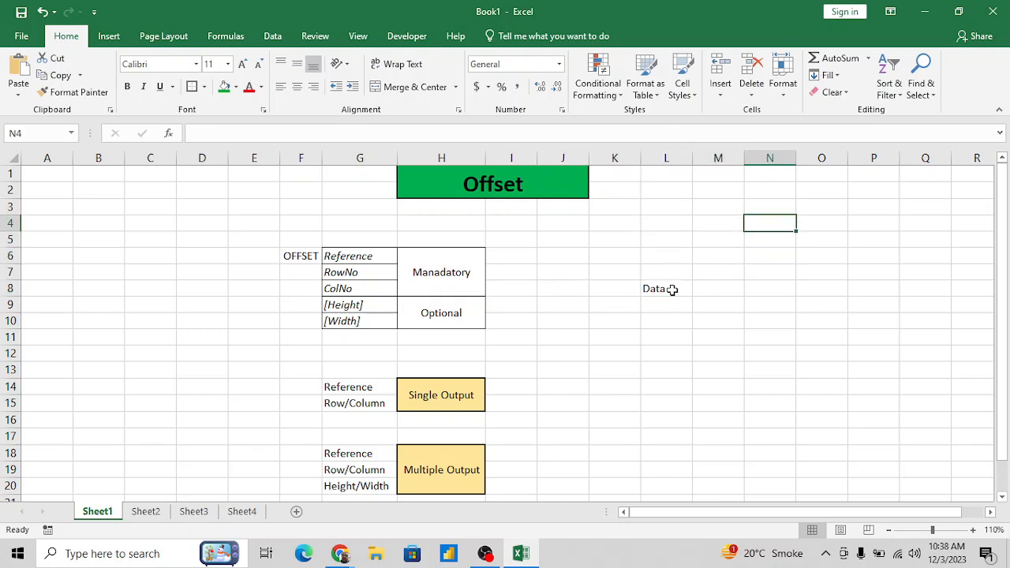
pyautogui.press('Down')
pyautogui.press('Down')
pyautogui.press('Down')
pyautogui.press('Down')
pyautogui.press('Down')
pyautogui.press('Down')
pyautogui.press('Left')
pyautogui.press('Left')
pyautogui.press('Left')
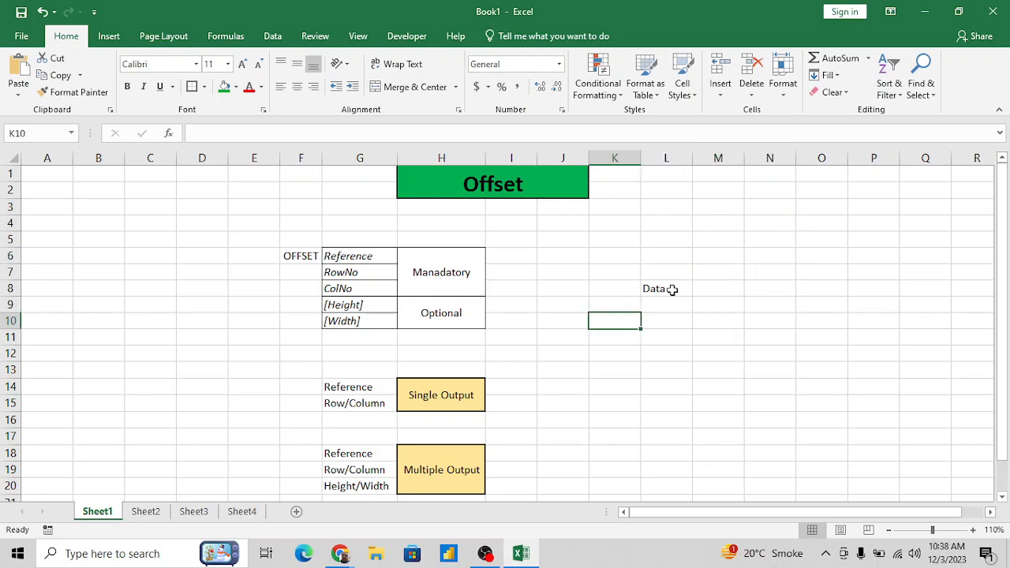
pyautogui.press('Up')
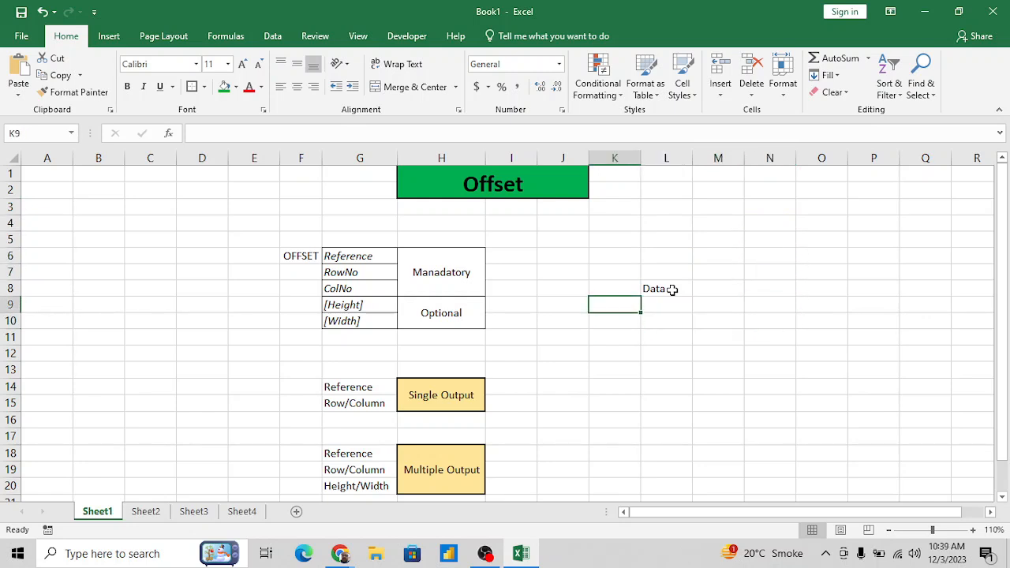
pyautogui.press('Up')
pyautogui.press('Right')
pyautogui.hotkey('shift', 'Down')
pyautogui.hotkey('shift', 'Down')
pyautogui.hotkey('shift', 'Down')
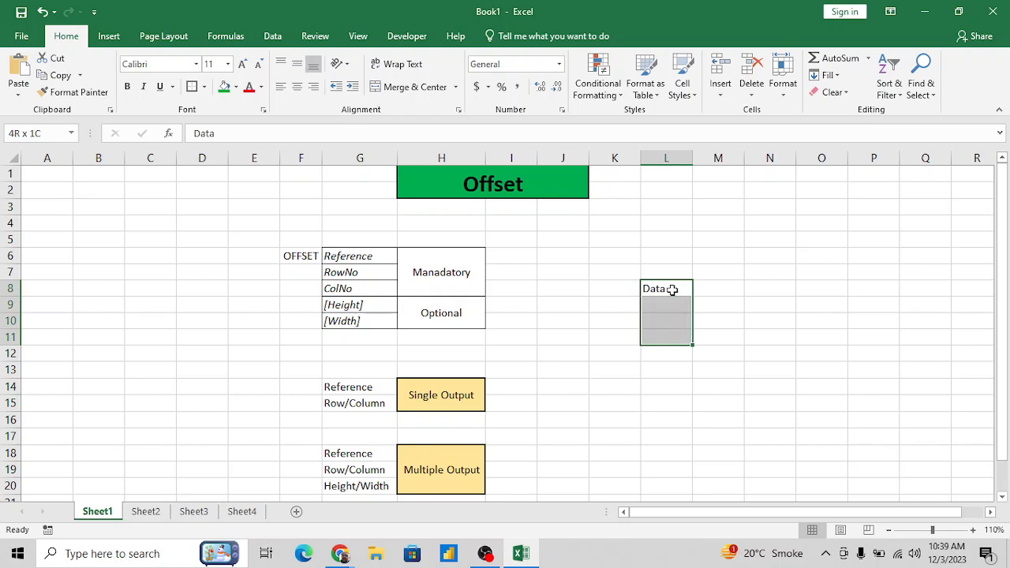
pyautogui.press('Down')
pyautogui.press('Down')
pyautogui.press('Down')
pyautogui.press('Down')
pyautogui.press('Down')
pyautogui.press('Down')
pyautogui.press('Down')
pyautogui.press('Down')
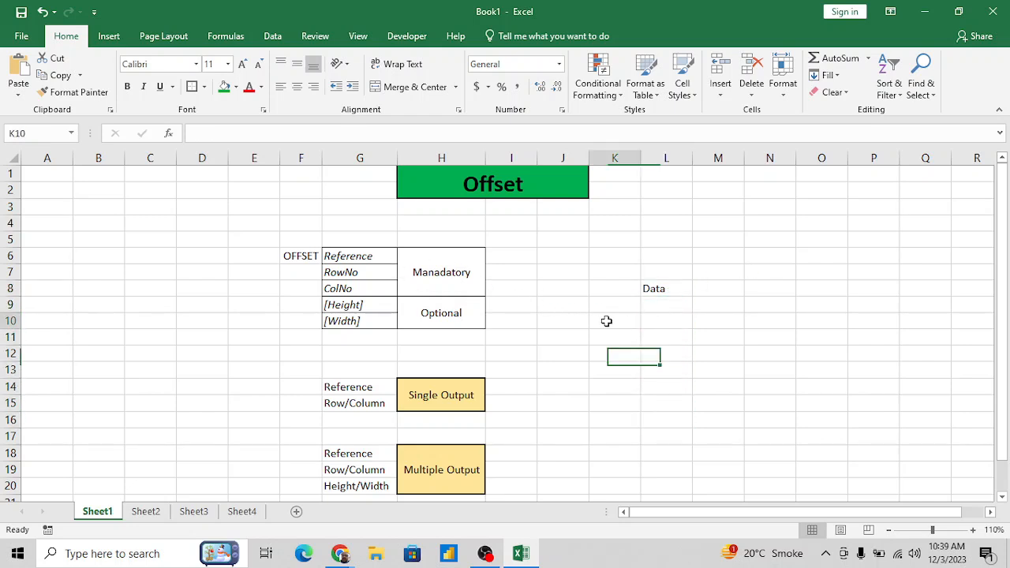
# Start an OFFSET formula in cell K10 to examine its arguments, and discard it.
pyautogui.click(604, 319)
pyautogui.write('=off')
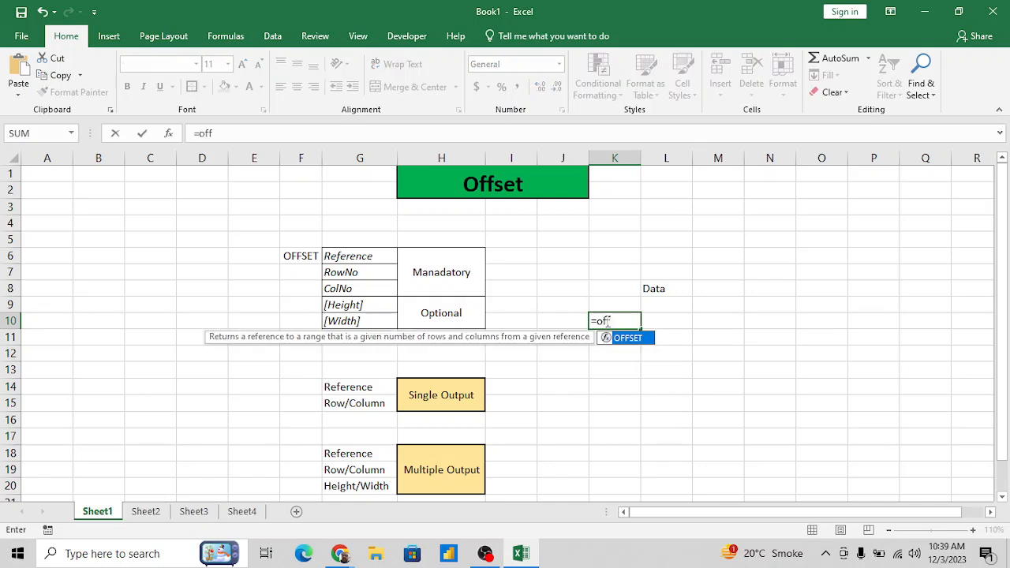
pyautogui.press('Tab')
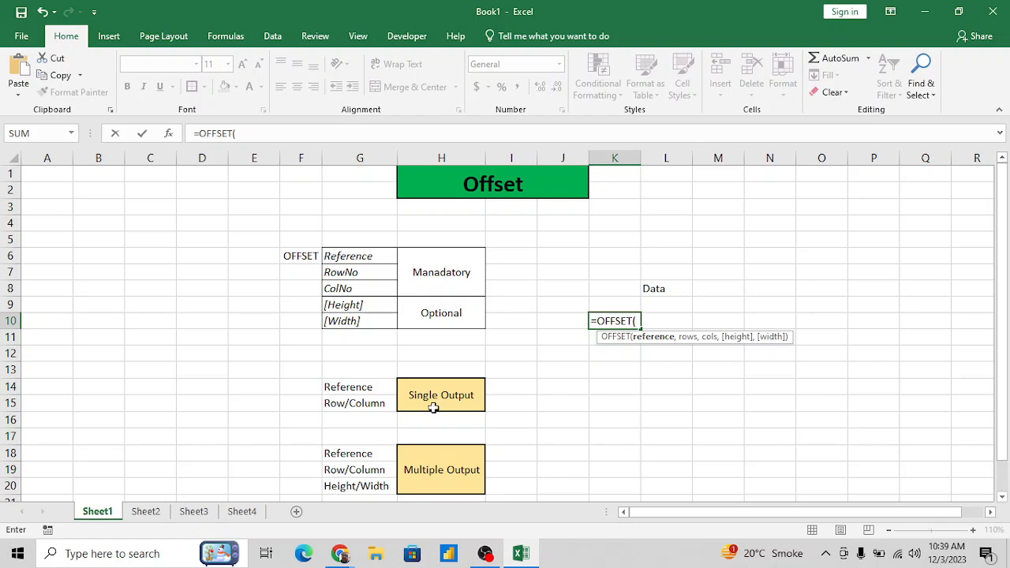
pyautogui.click(368, 270)
pyautogui.press('Escape')
# Examine the argument list in column G and highlight the optional Height and Width arguments in G9:H10.
pyautogui.press('Up')
pyautogui.press('Up')
pyautogui.press('Left')
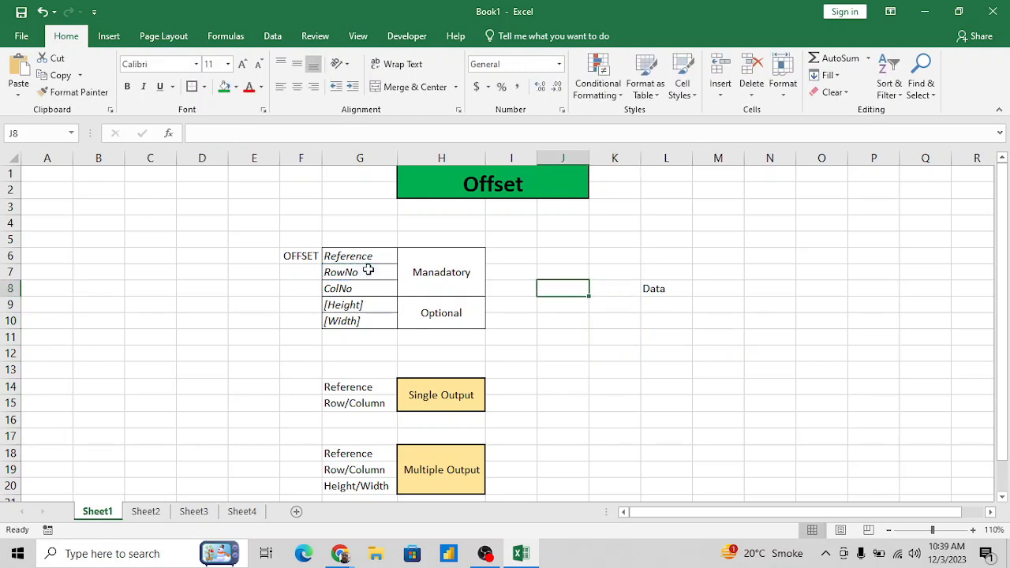
pyautogui.press('Left')
pyautogui.press('Left')
pyautogui.press('Left')
pyautogui.press('Up')
pyautogui.press('Down')
pyautogui.press('Down')
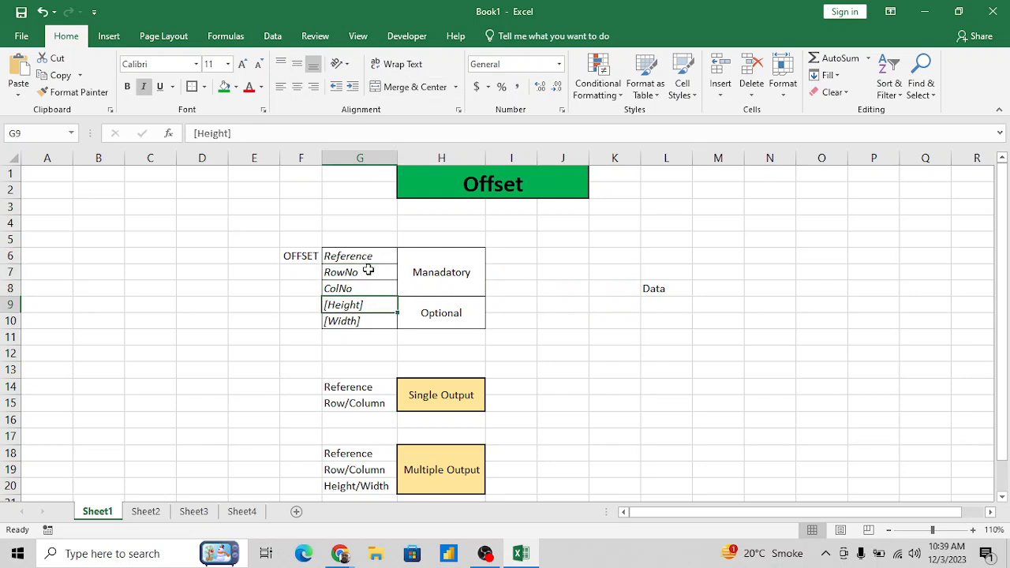
pyautogui.hotkey('shift', 'Down')
pyautogui.hotkey('shift', 'Right')
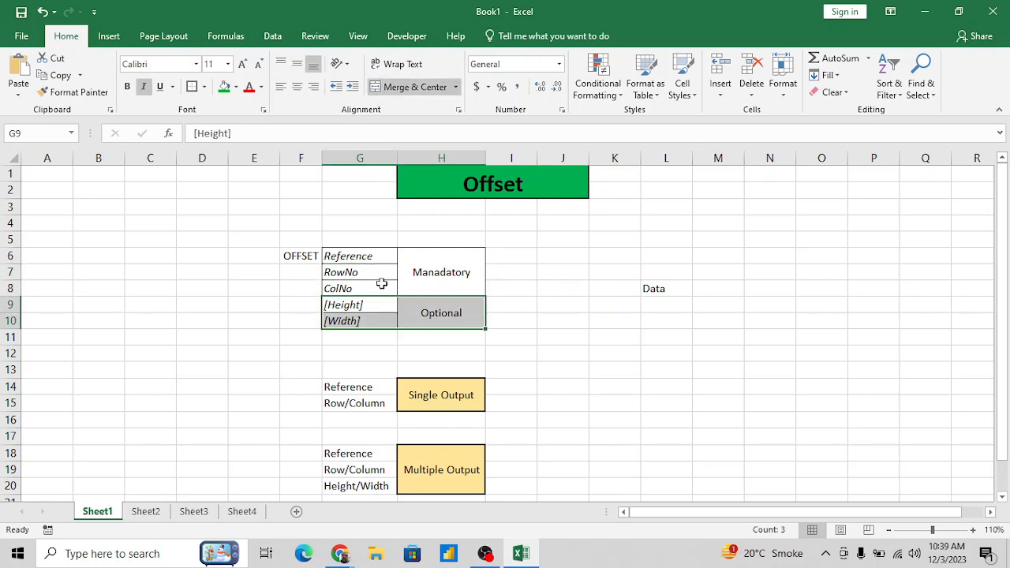
# Highlight the Reference and Row/Column arguments together with Single Output in G14:H15.
pyautogui.click(408, 306)
pyautogui.press('Left')
pyautogui.press('Down')
pyautogui.press('Down')
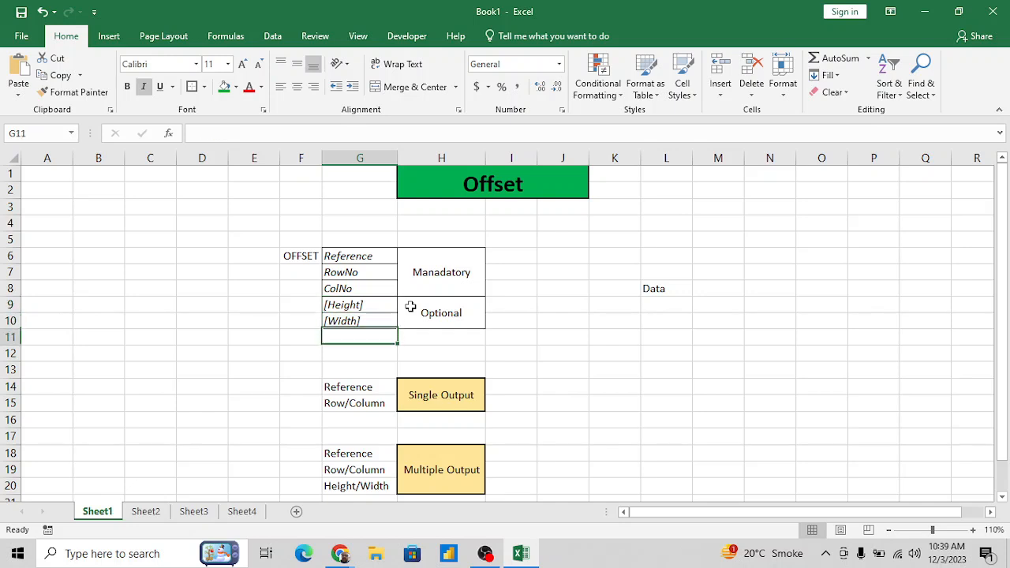
pyautogui.press('Down')
pyautogui.press('Down')
pyautogui.press('Down')
pyautogui.press('Down')
pyautogui.hotkey('shift', 'Up')
pyautogui.hotkey('shift', 'Right')
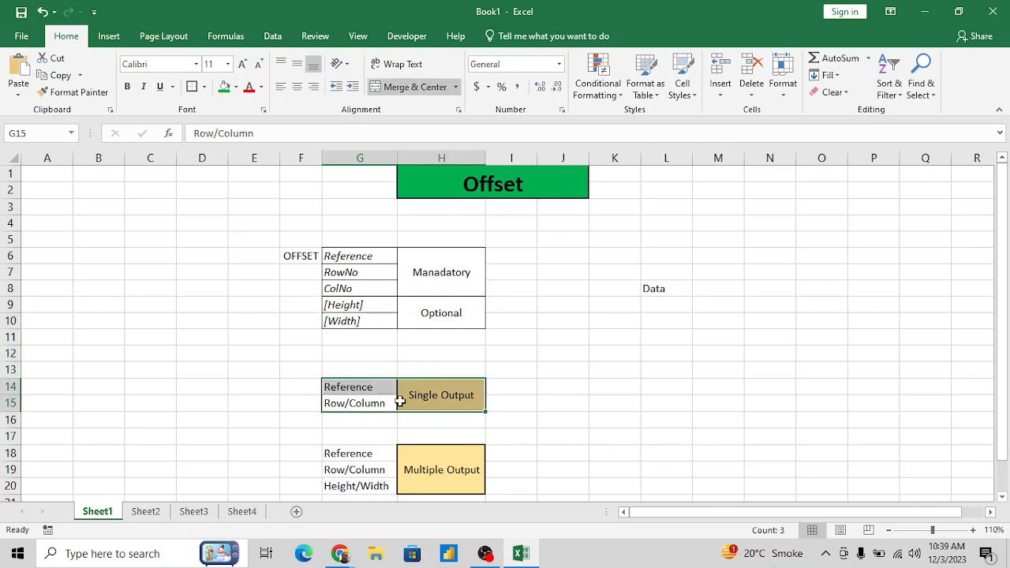
# Examine the Multiple Output block and its Height/Width argument in rows 18 to 20.
pyautogui.click(433, 399)
pyautogui.press('Down')
pyautogui.press('Down')
pyautogui.press('Down')
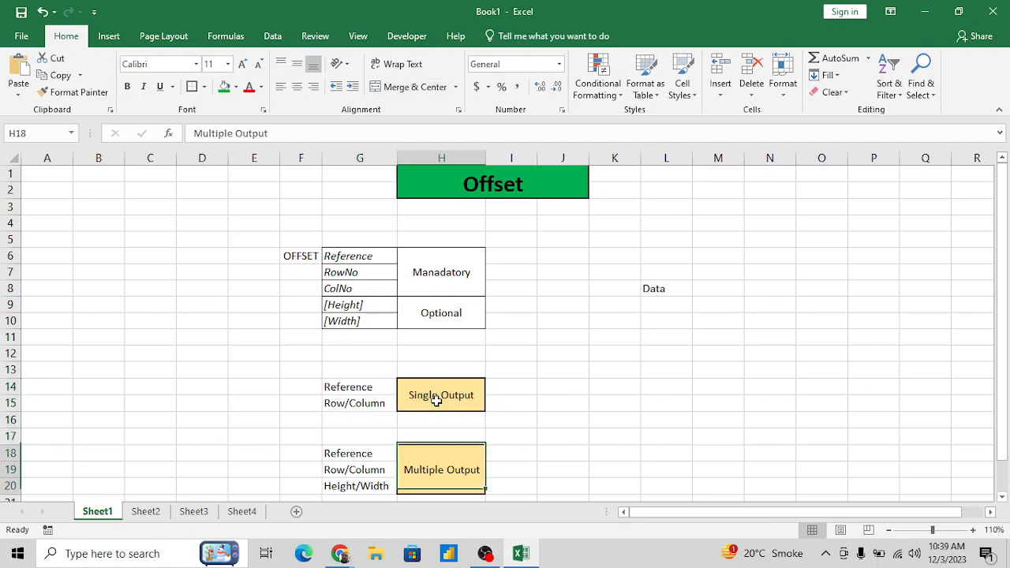
pyautogui.press('Down')
pyautogui.press('Down')
pyautogui.press('Up')
pyautogui.press('Up')
pyautogui.press('Left')
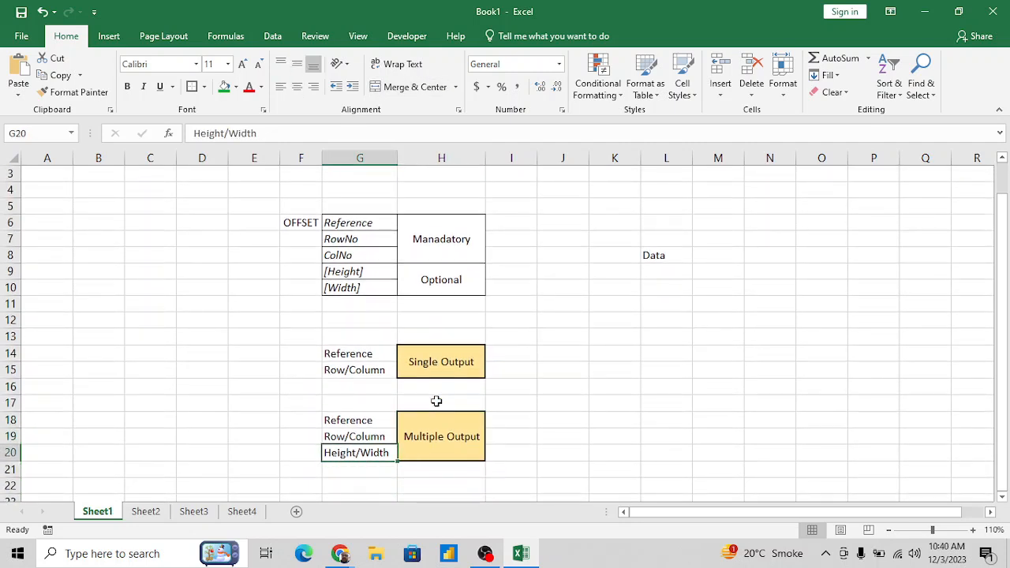
pyautogui.press('Right')
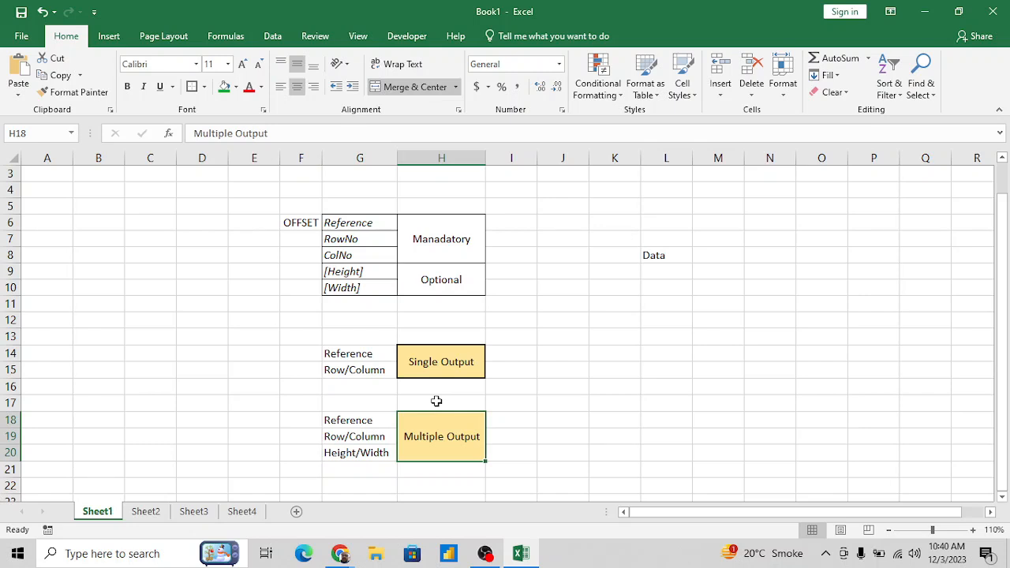
# Return to cell L8 and clear the sample Data text.
pyautogui.press('Up')
pyautogui.press('Up')
pyautogui.press('Up')
pyautogui.press('Up')
pyautogui.press('Up')
pyautogui.press('Up')
pyautogui.press('Up')
pyautogui.press('Up')
pyautogui.press('Up')
pyautogui.press('Up')
pyautogui.press('Up')
pyautogui.press('Up')
pyautogui.press('Down')
pyautogui.press('Down')
pyautogui.press('Down')
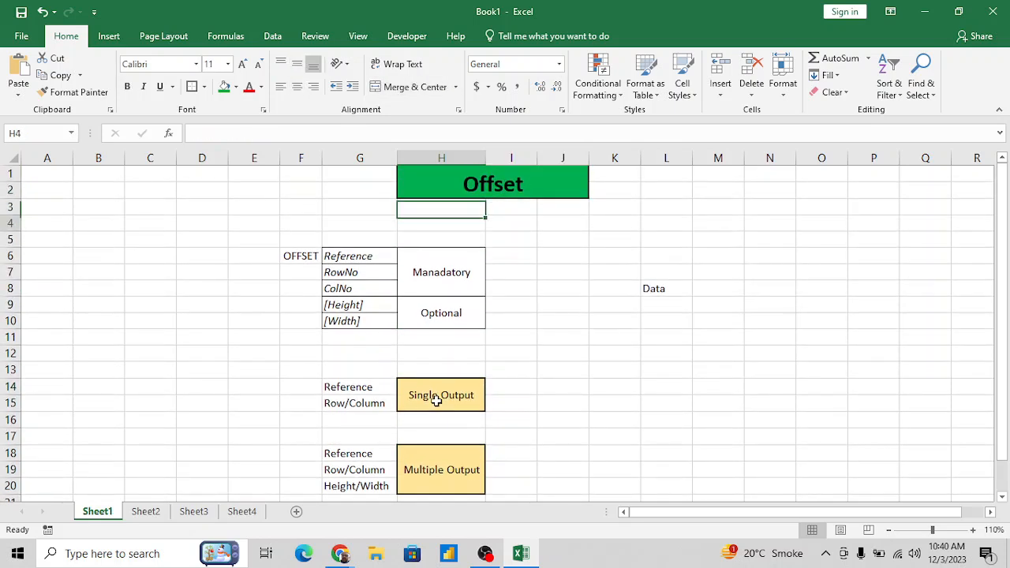
pyautogui.press('Right')
pyautogui.press('Right')
pyautogui.press('Right')
pyautogui.press('Down')
pyautogui.press('Down')
pyautogui.press('Down')
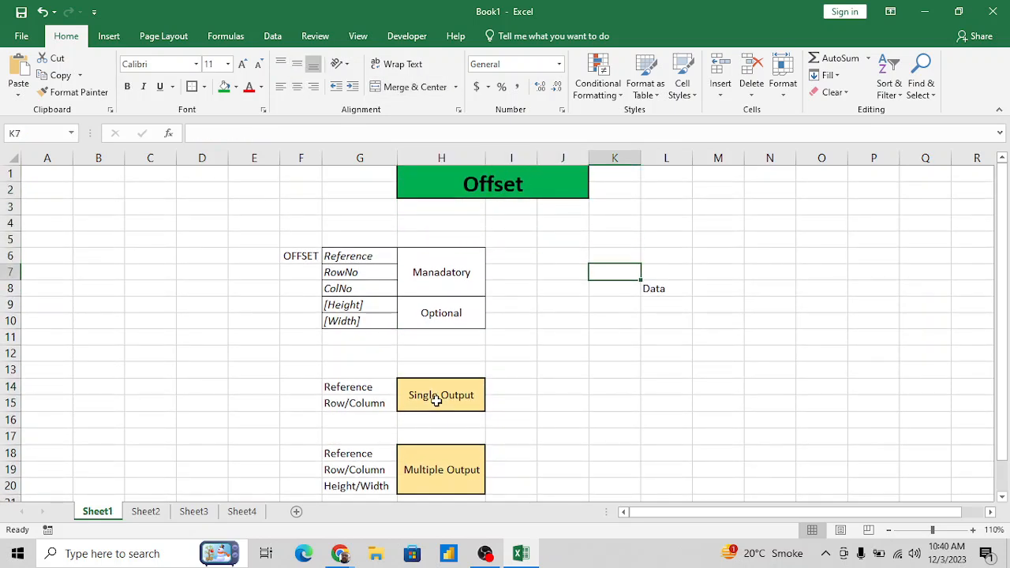
pyautogui.press('Right')
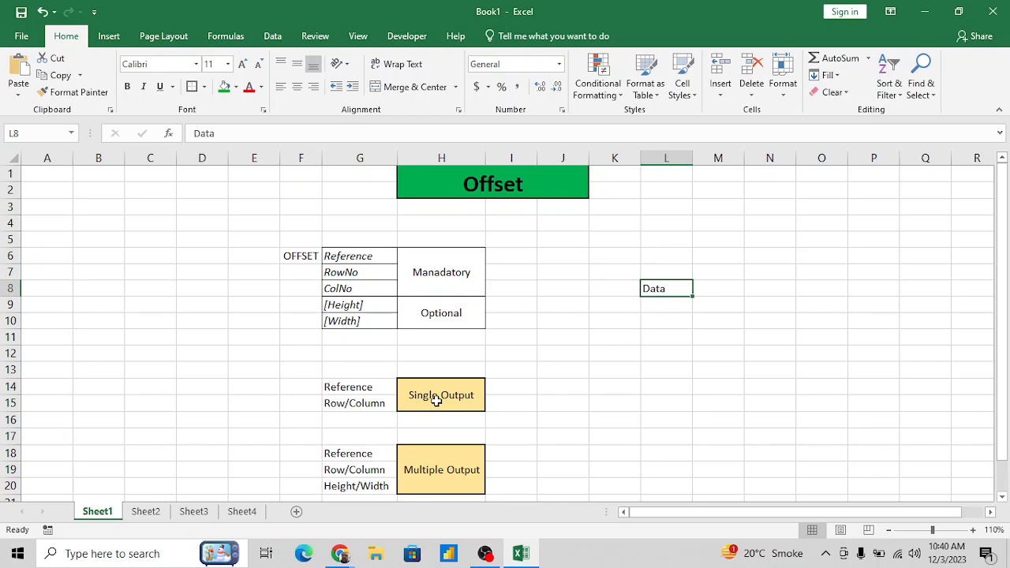
pyautogui.press('Delete')
# Open Sheet3 at cell A1 of the employee table and enlarge the sheet view to 110%.
pyautogui.click(145, 513)
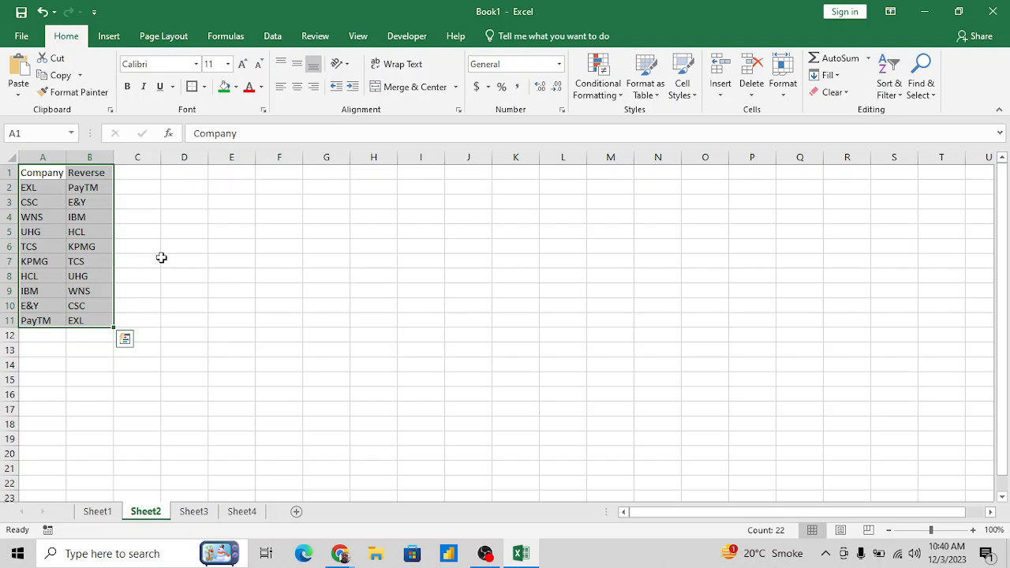
pyautogui.click(189, 512)
pyautogui.click(292, 332)
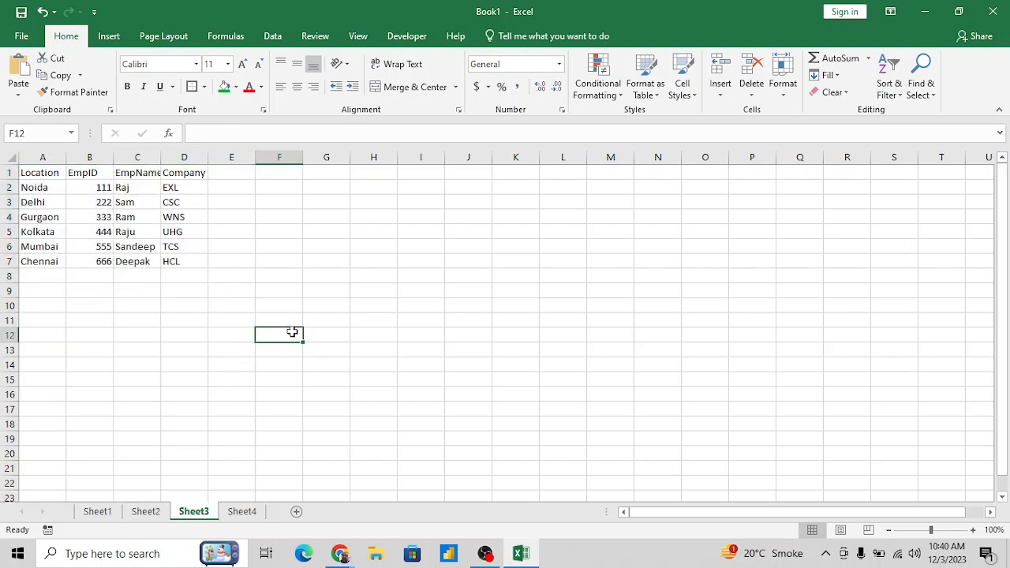
pyautogui.hotkey('ctrl', 'Up')
pyautogui.hotkey('ctrl', 'Left')
pyautogui.hotkey('ctrl', 'Left')
pyautogui.press('Down')
pyautogui.press('Down')
pyautogui.hotkey('ctrl', 'Up')
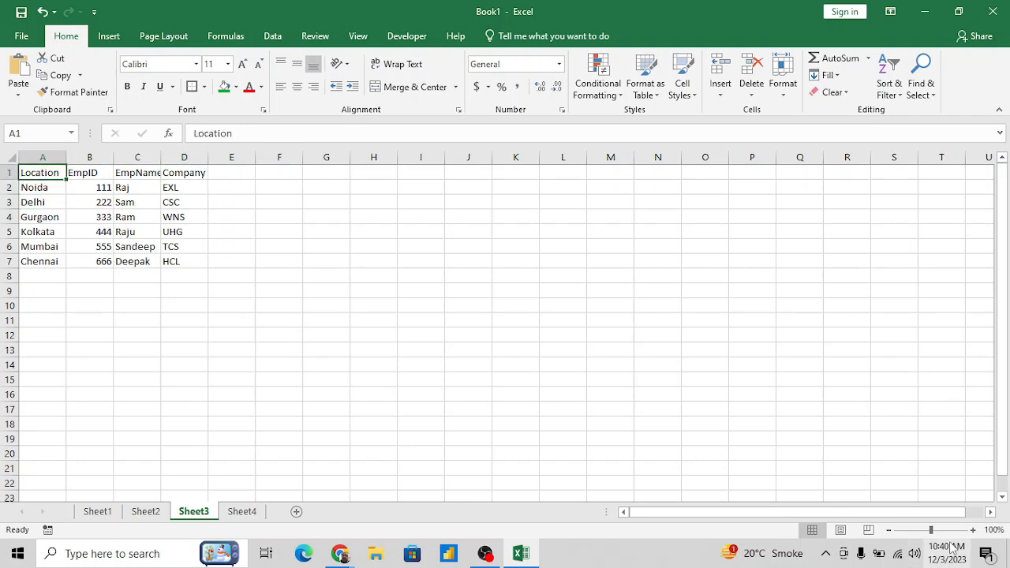
pyautogui.click(973, 530)
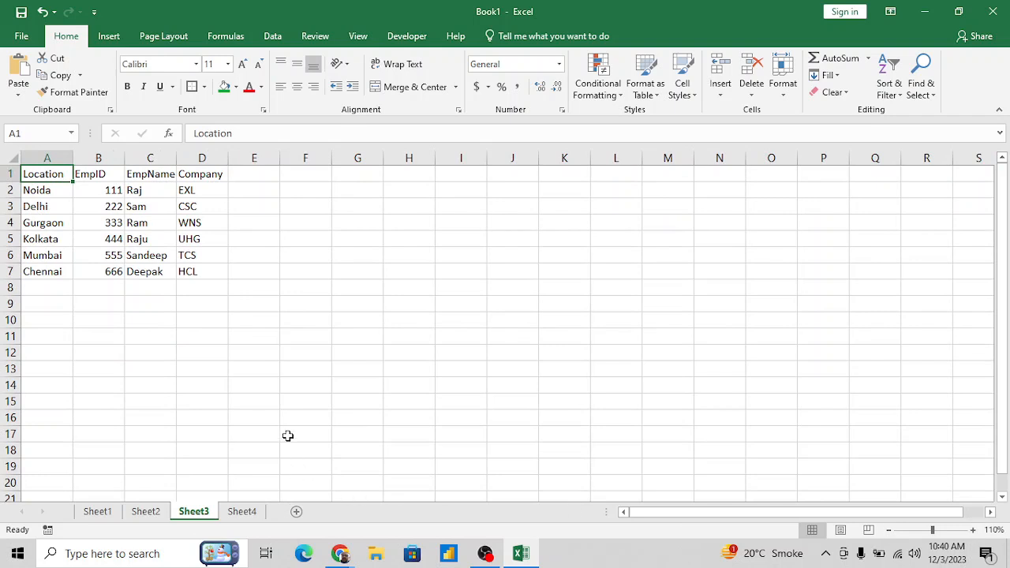
# Return to Sheet1 and enter 10, 20 and 30 down cells L9 to L11.
pyautogui.click(110, 514)
pyautogui.click(739, 326)
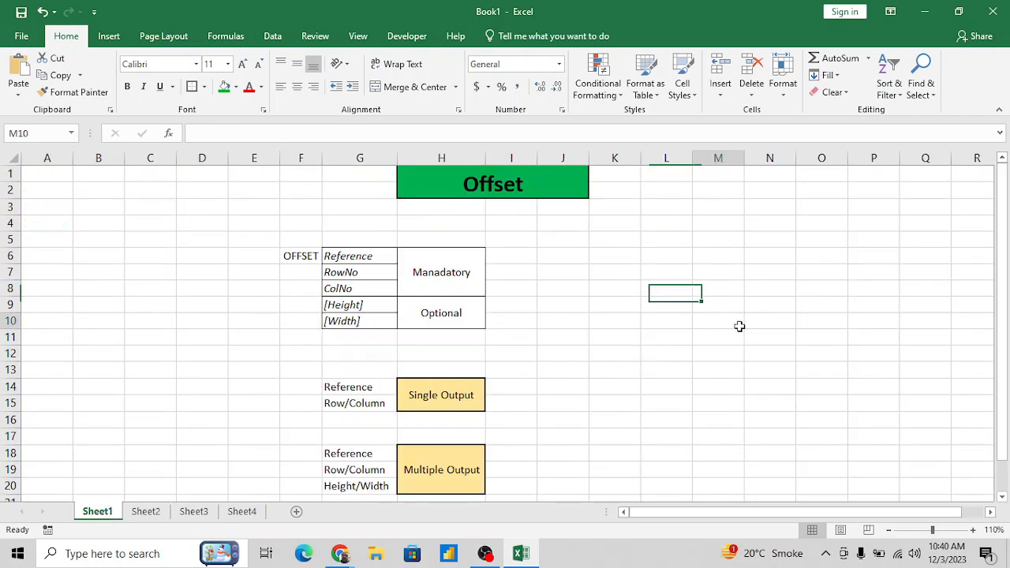
pyautogui.press('Right')
pyautogui.press('Right')
pyautogui.press('Left')
pyautogui.press('Left')
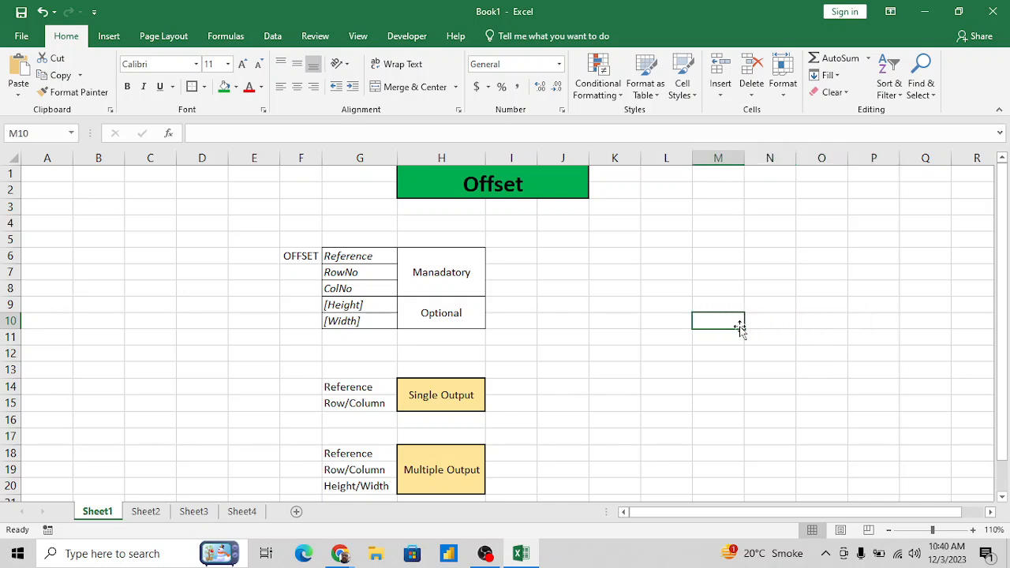
pyautogui.press('Up')
pyautogui.press('Left')
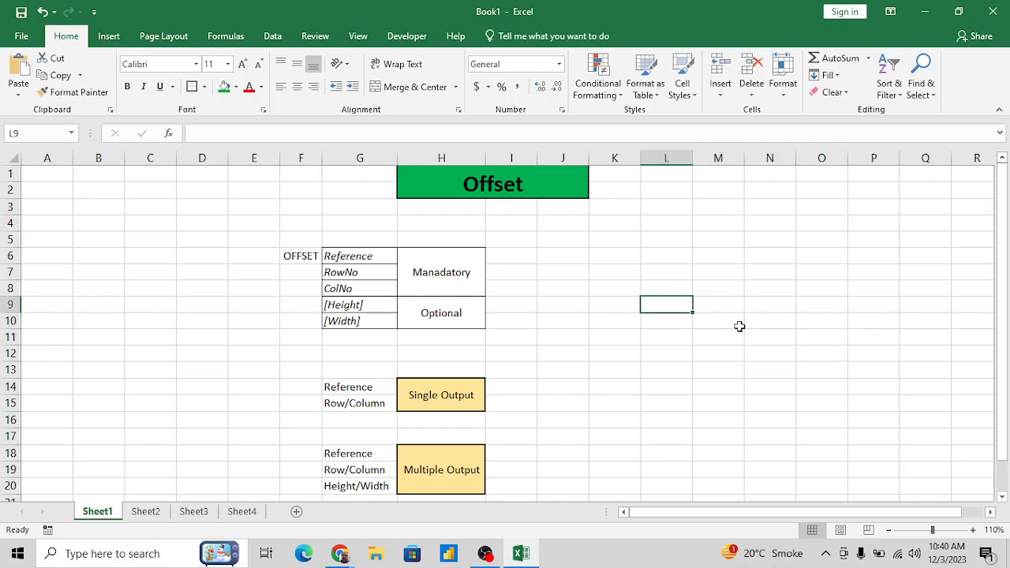
pyautogui.write('10')
pyautogui.press('Return')
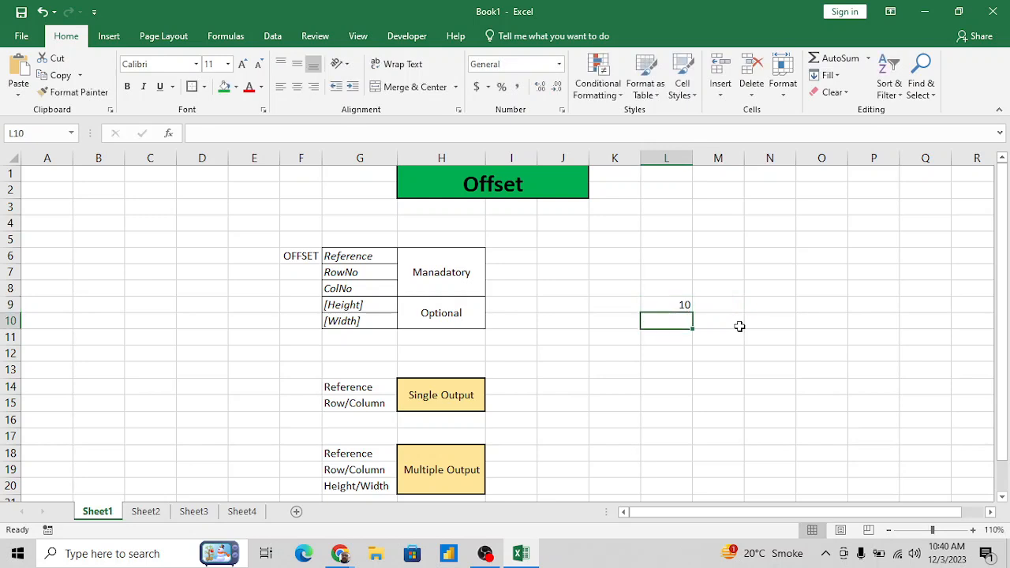
pyautogui.write('20')
pyautogui.press('Return')
pyautogui.write('30')
pyautogui.press('Return')
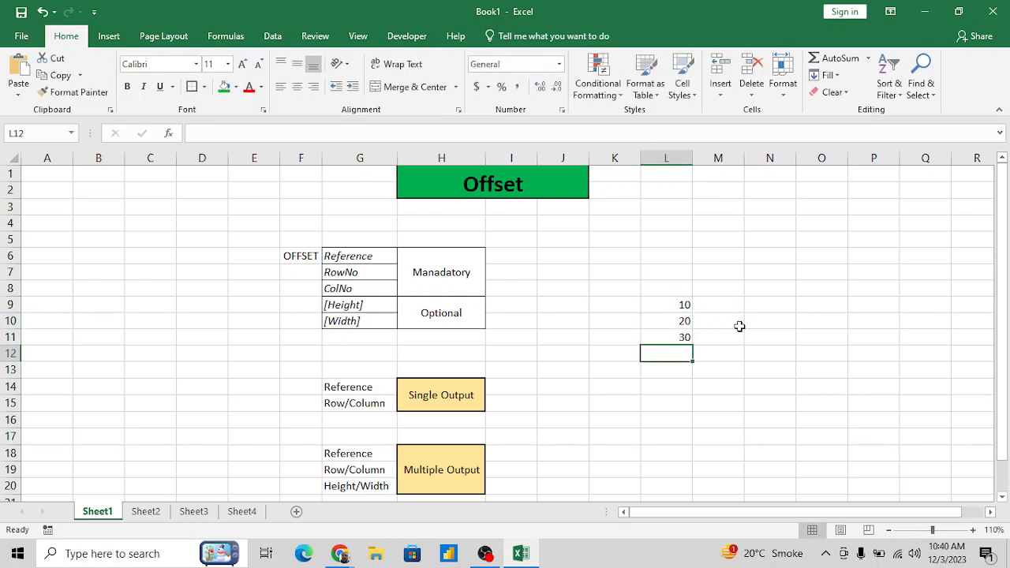
# Enter 40, 50 and 60 down cells M9 to M11 beside the first column of numbers.
pyautogui.press('Up')
pyautogui.press('Up')
pyautogui.press('Up')
pyautogui.press('Right')
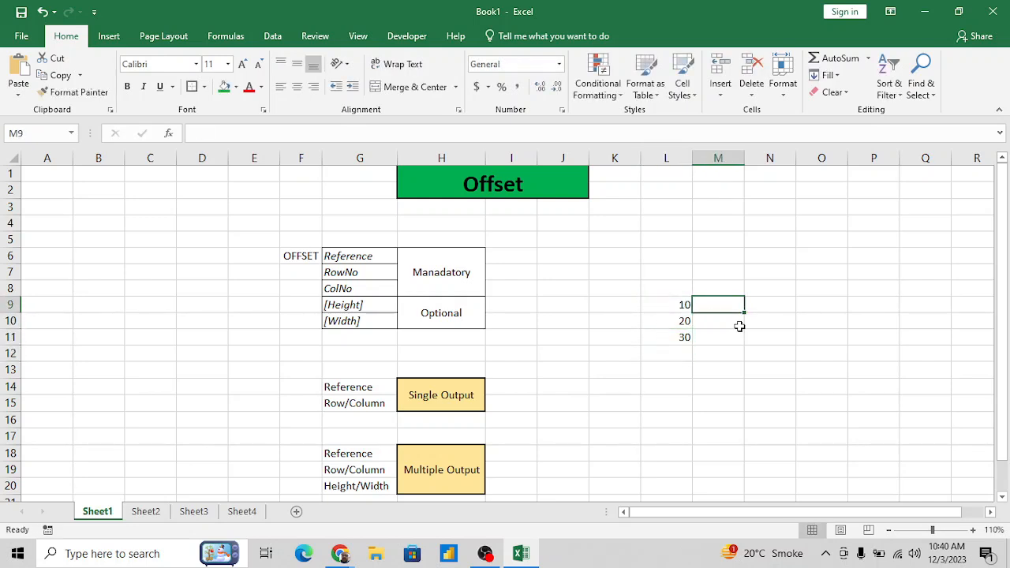
pyautogui.write('40')
pyautogui.press('Return')
pyautogui.write('50')
pyautogui.press('Return')
pyautogui.write('60')
pyautogui.press('Return')
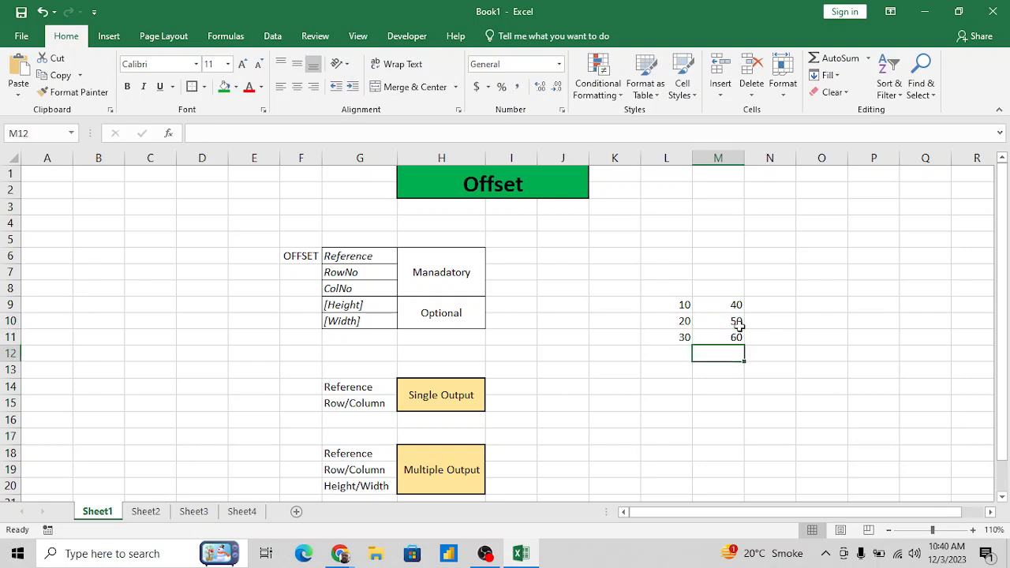
# Complete the number grid with 70, 80 and 90 down cells N9 to N11.
pyautogui.press('Up')
pyautogui.press('Up')
pyautogui.press('Up')
pyautogui.press('Right')
pyautogui.write('70')
pyautogui.press('Return')
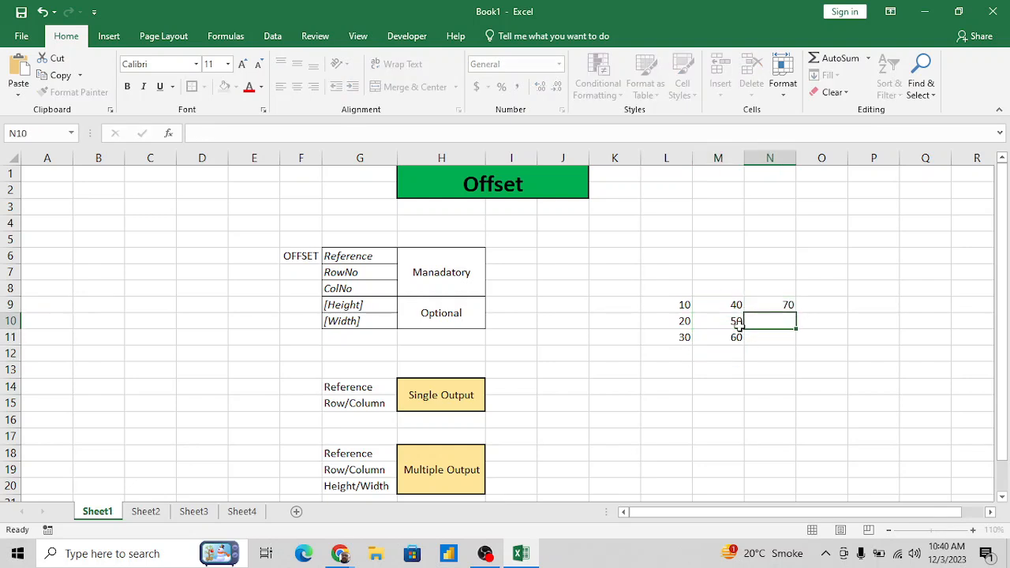
pyautogui.write('80')
pyautogui.press('Return')
pyautogui.write('90')
pyautogui.press('Return')
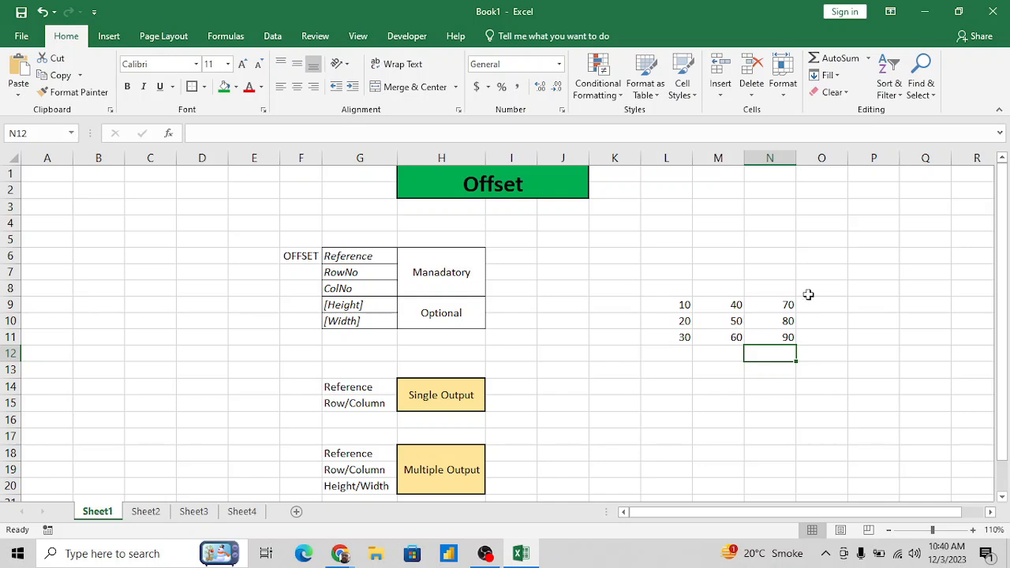
# Replace the number in M10, the centre of the grid, with the text Data.
pyautogui.click(734, 325)
pyautogui.write('D')
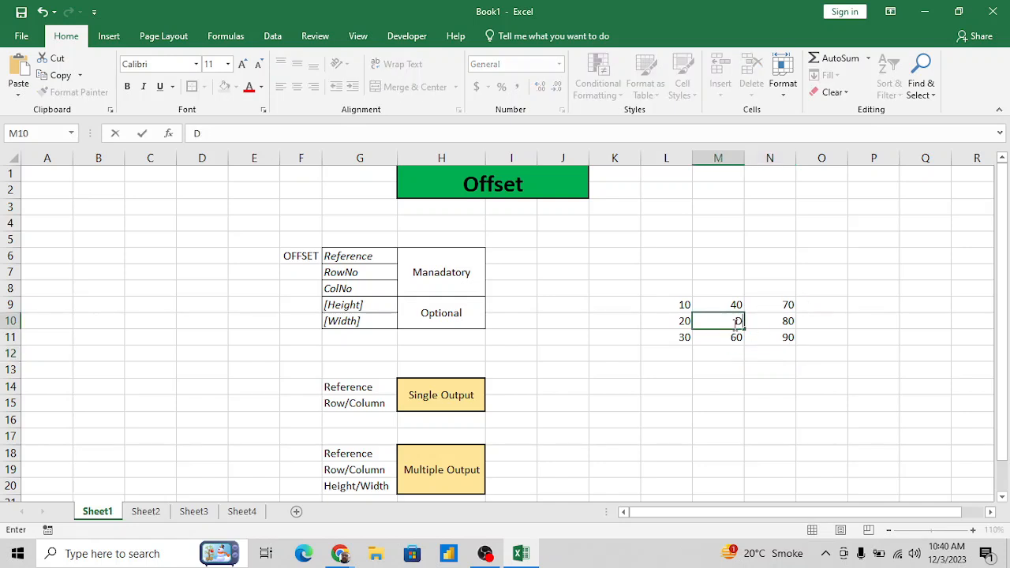
pyautogui.write('tta')
pyautogui.press('Return')
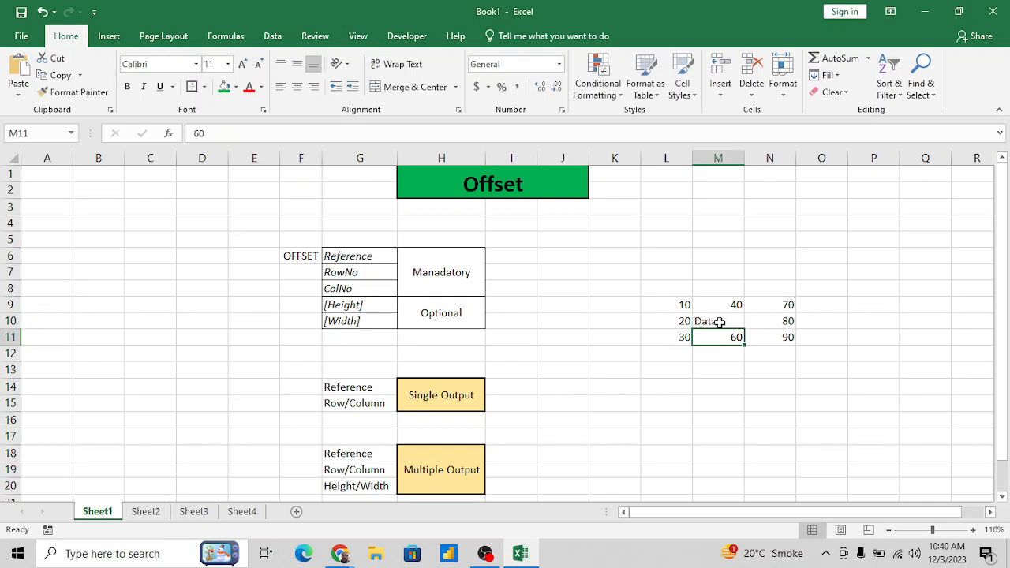
# Fill cell M10 with green and centre its text horizontally and vertically.
pyautogui.click(719, 322)
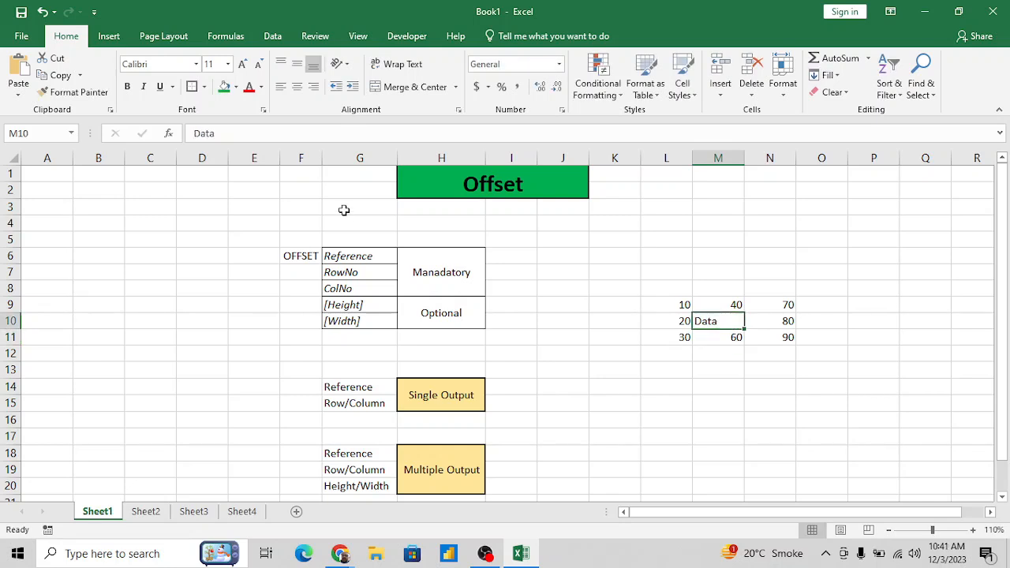
pyautogui.click(224, 87)
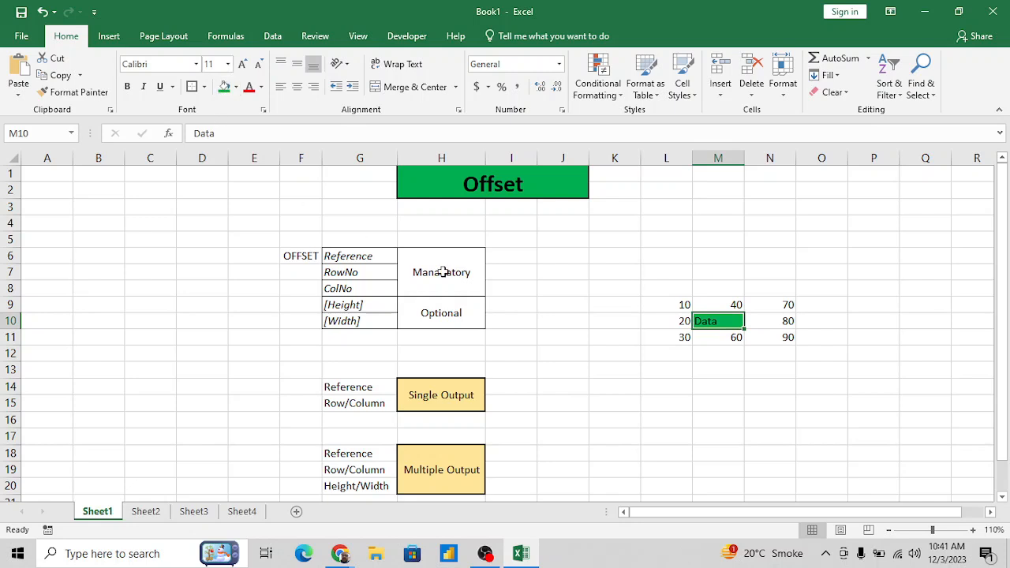
pyautogui.click(297, 87)
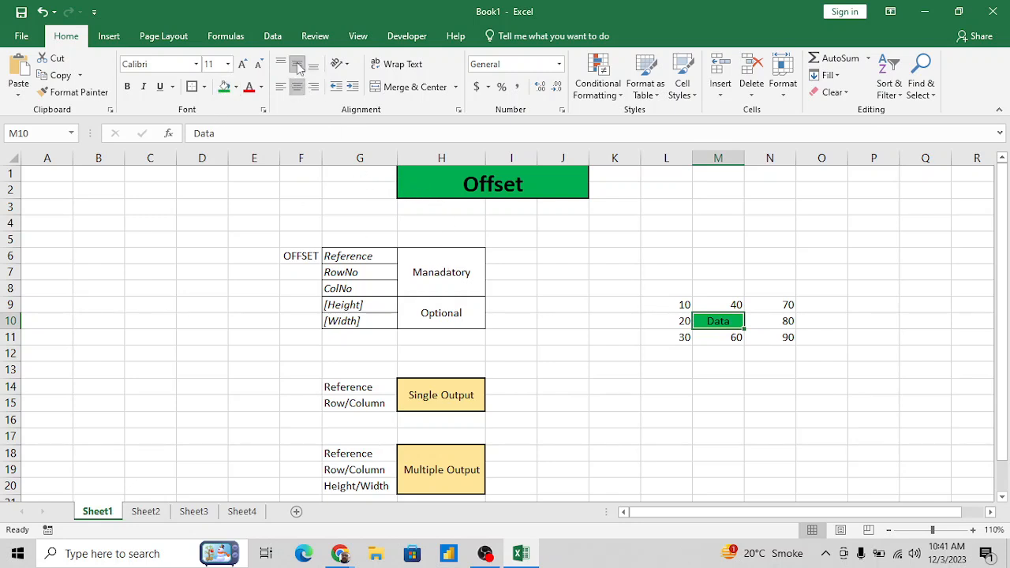
# Enter the text Data in cell M17 below the number grid.
pyautogui.press('Right')
pyautogui.press('Right')
pyautogui.press('Right')
pyautogui.press('Left')
pyautogui.press('Left')
pyautogui.press('Left')
pyautogui.press('Down')
pyautogui.press('Down')
pyautogui.press('Down')
pyautogui.press('Down')
pyautogui.press('Down')
pyautogui.press('Down')
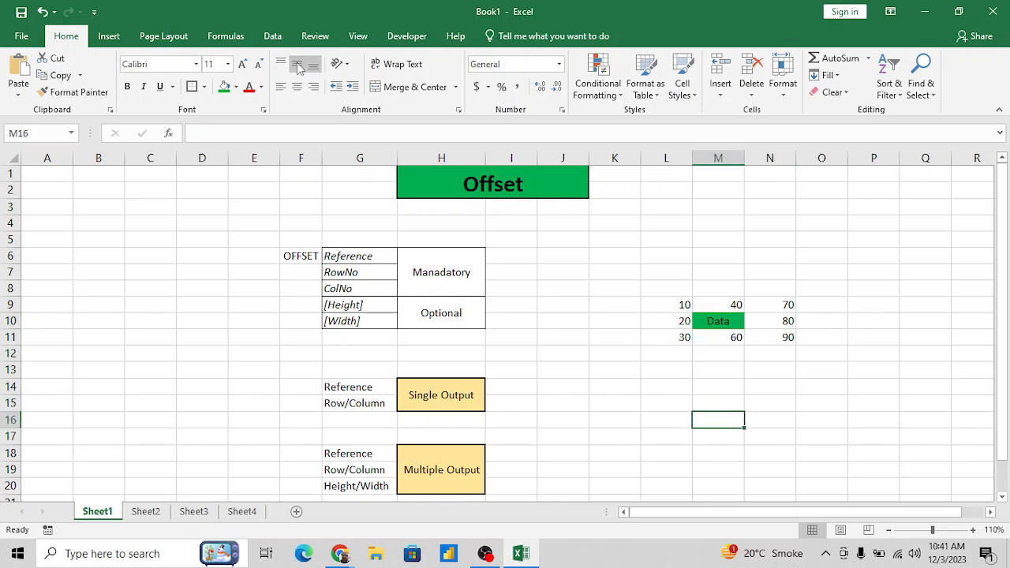
pyautogui.press('Down')
pyautogui.write('Data')
pyautogui.press('Return')
pyautogui.press('Up')
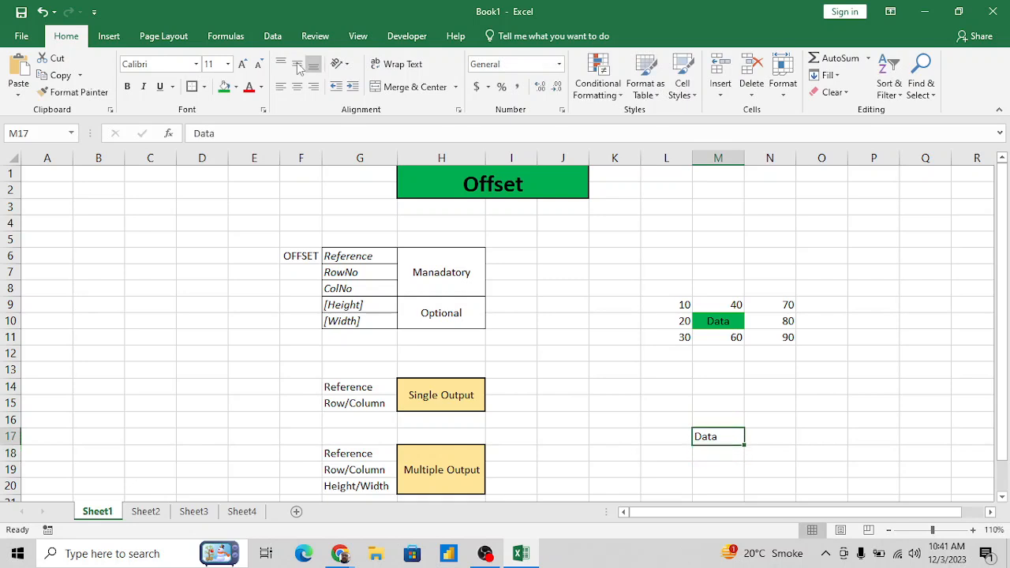
# Copy the formatted green Data cell M10 over the plain text in M17.
pyautogui.press('Up')
pyautogui.press('Up')
pyautogui.press('Up')
pyautogui.press('Up')
pyautogui.press('Up')
pyautogui.press('Up')
pyautogui.press('Up')
pyautogui.hotkey('ctrl', 'c')
pyautogui.press('Down')
pyautogui.press('Down')
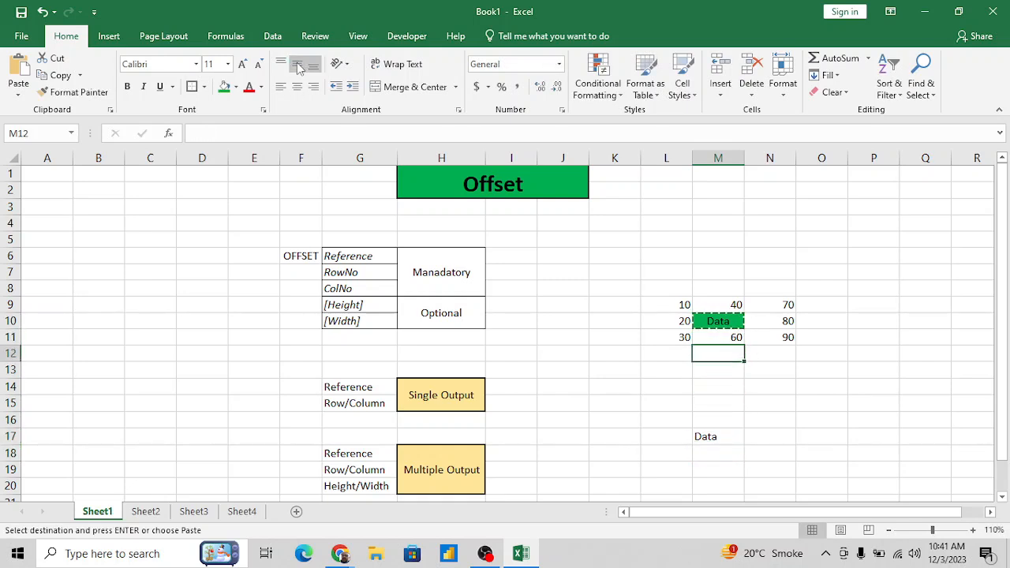
pyautogui.press('Down')
pyautogui.press('Down')
pyautogui.press('Down')
pyautogui.press('Down')
pyautogui.press('Down')
pyautogui.press('Return')
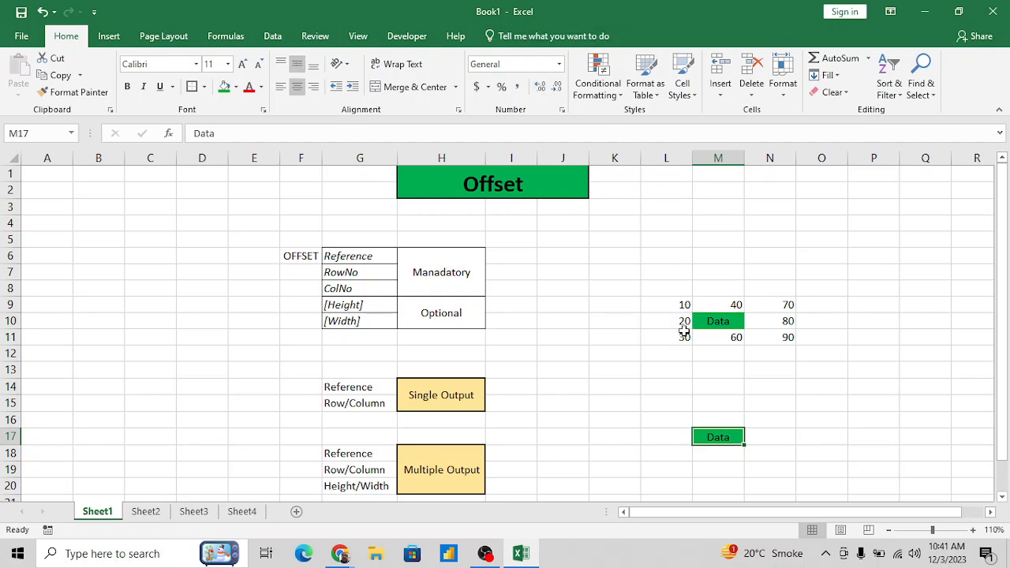
# Start an OFFSET formula in cell N17 with M10 as its reference.
pyautogui.scroll(-2, 698, 355)
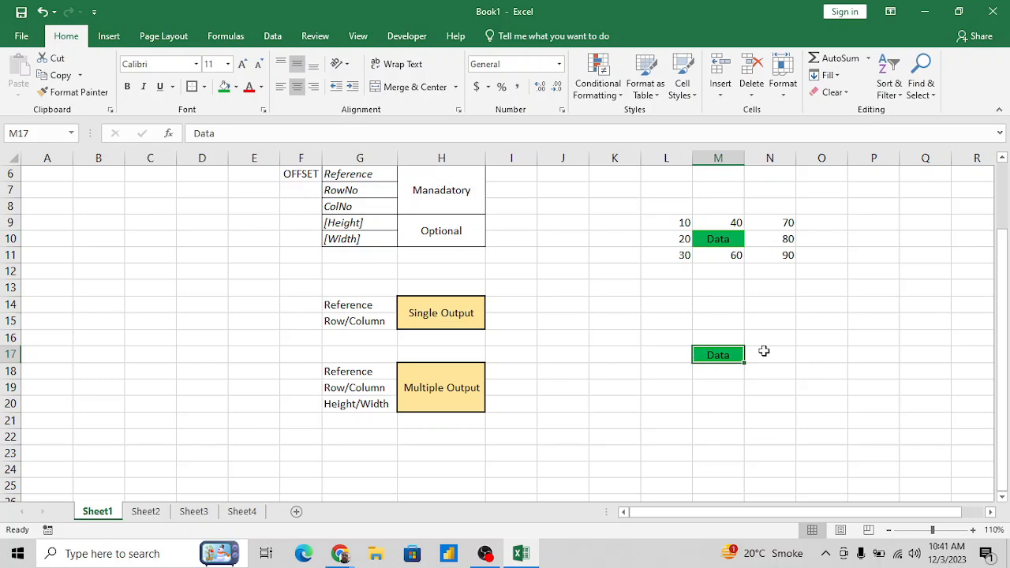
pyautogui.scroll(-1, 764, 350)
pyautogui.hscroll(3, 770, 349)
pyautogui.hscroll(-1, 772, 350)
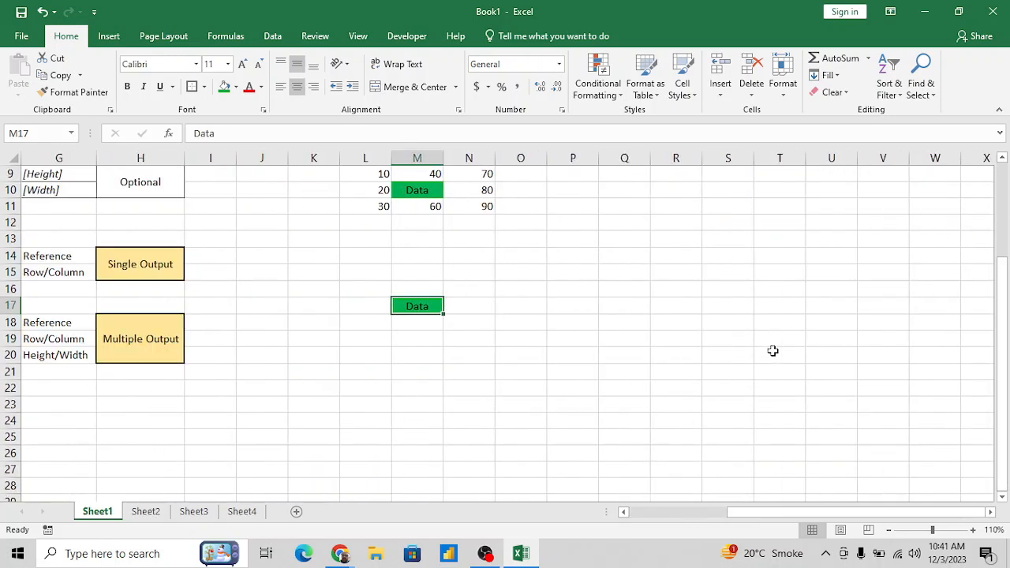
pyautogui.hscroll(-1, 772, 350)
pyautogui.scroll(1, 772, 350)
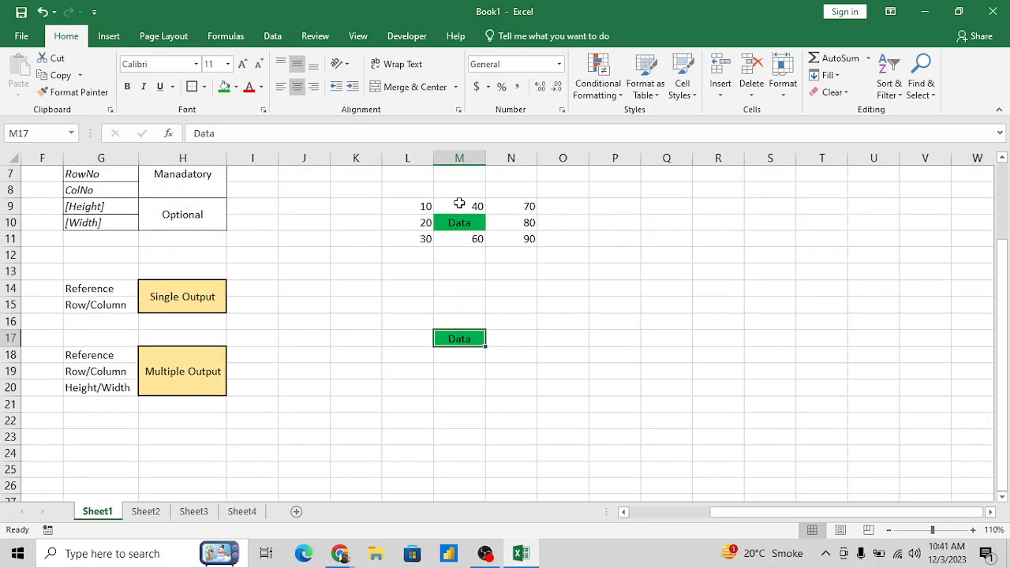
pyautogui.click(510, 340)
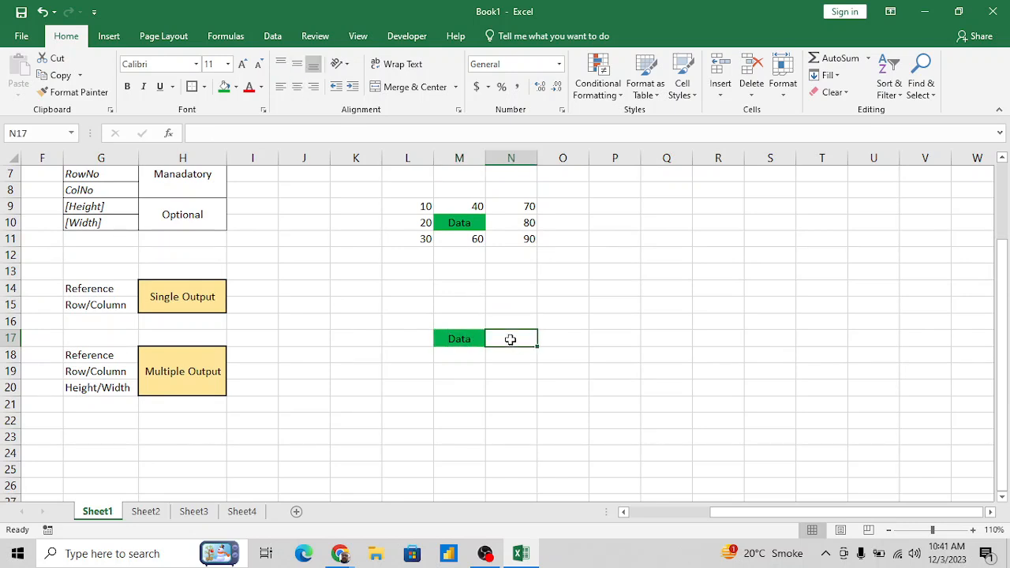
pyautogui.write('=off')
pyautogui.press('Tab')
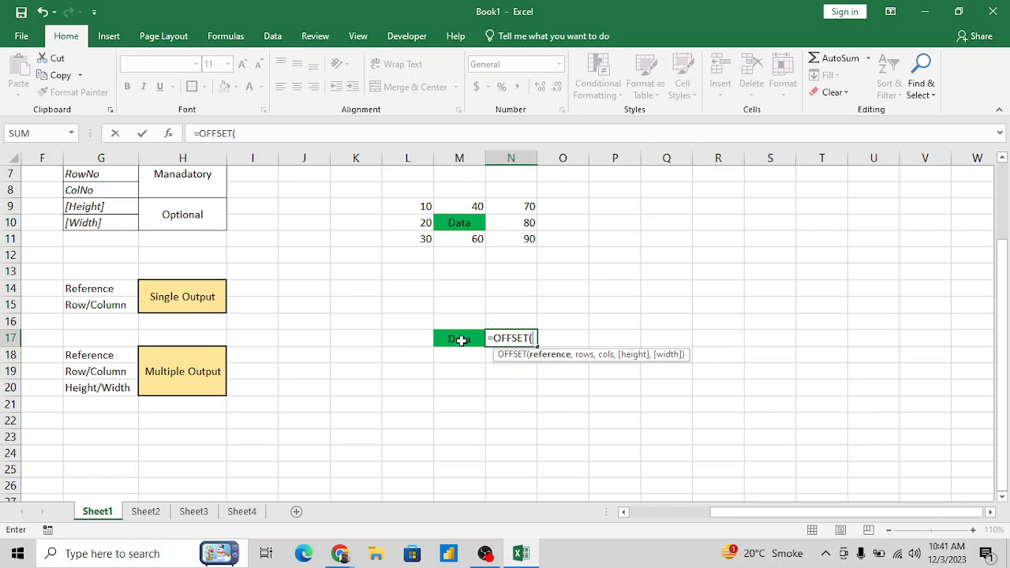
pyautogui.click(460, 227)
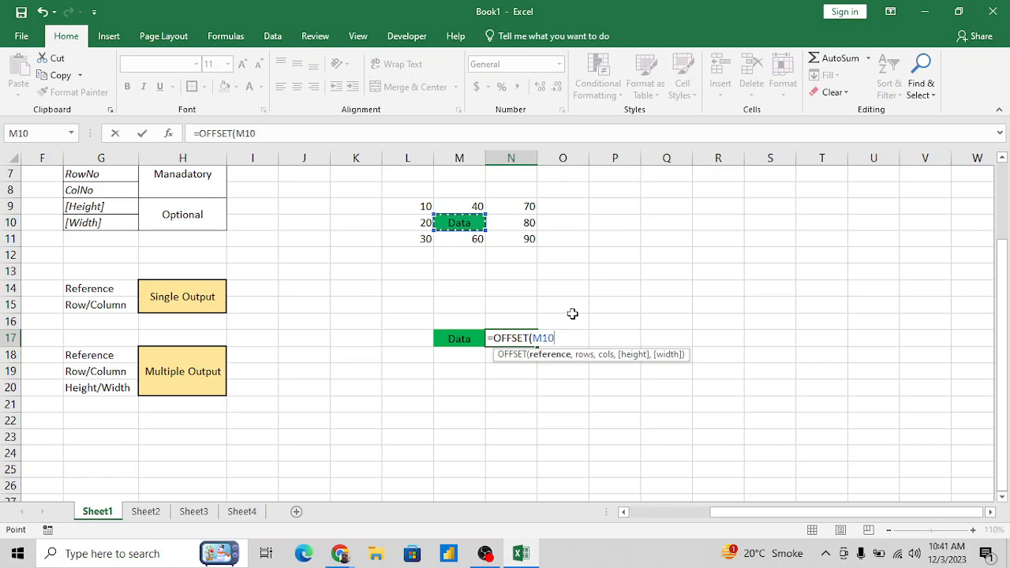
# Complete the N17 formula as =OFFSET(M10,0,0) with zero rows and zero columns, and review the entered formula.
pyautogui.write(',')
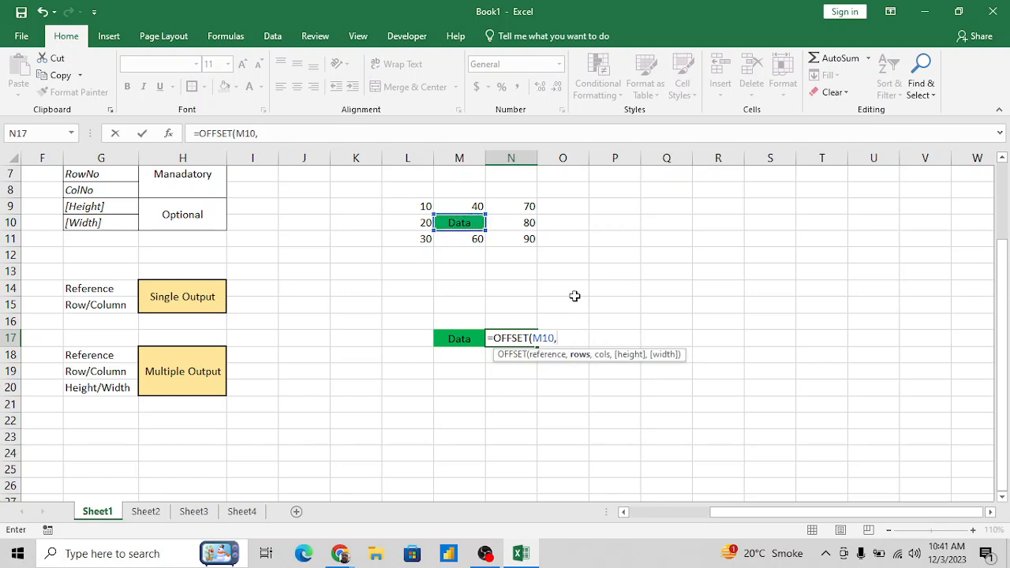
pyautogui.write('0,0')
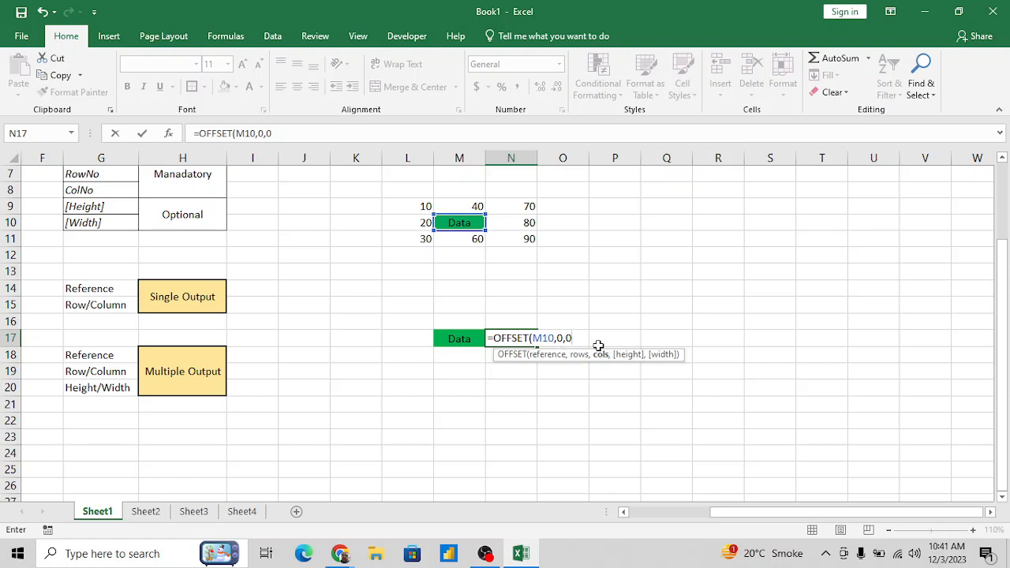
pyautogui.write(')')
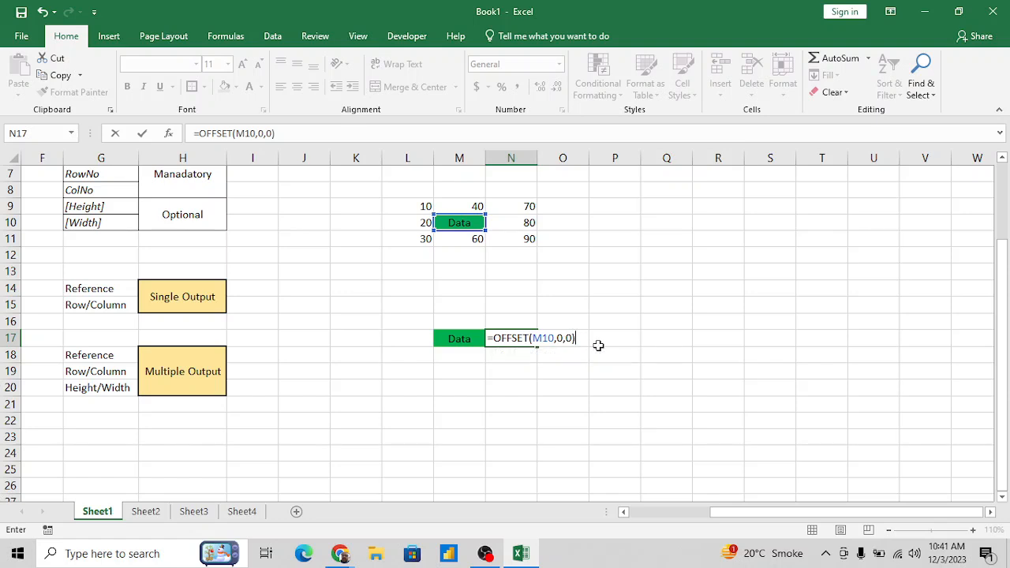
pyautogui.press('BackSpace')
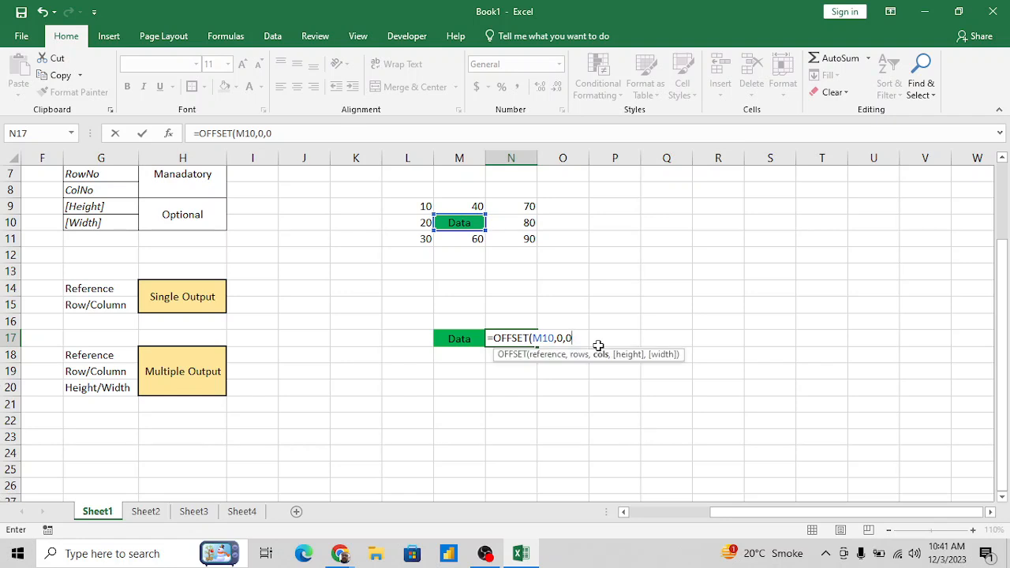
pyautogui.write(')')
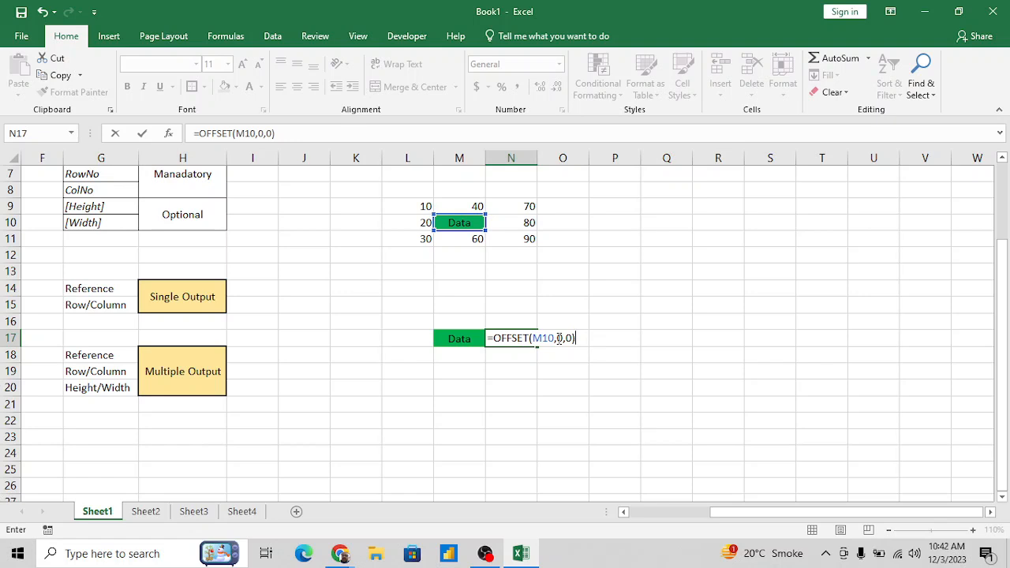
pyautogui.press('Return')
pyautogui.press('Up')
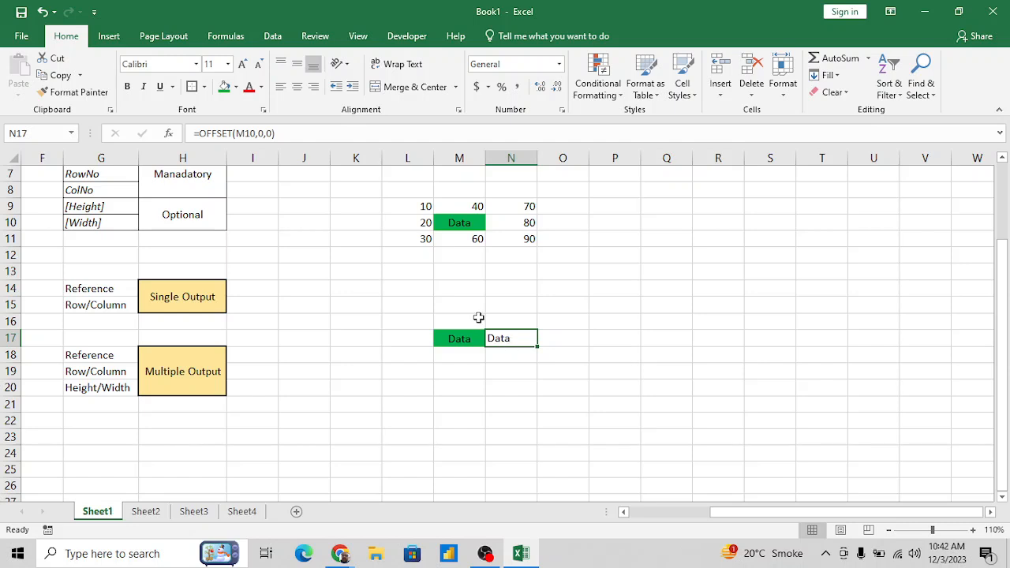
pyautogui.click(476, 131)
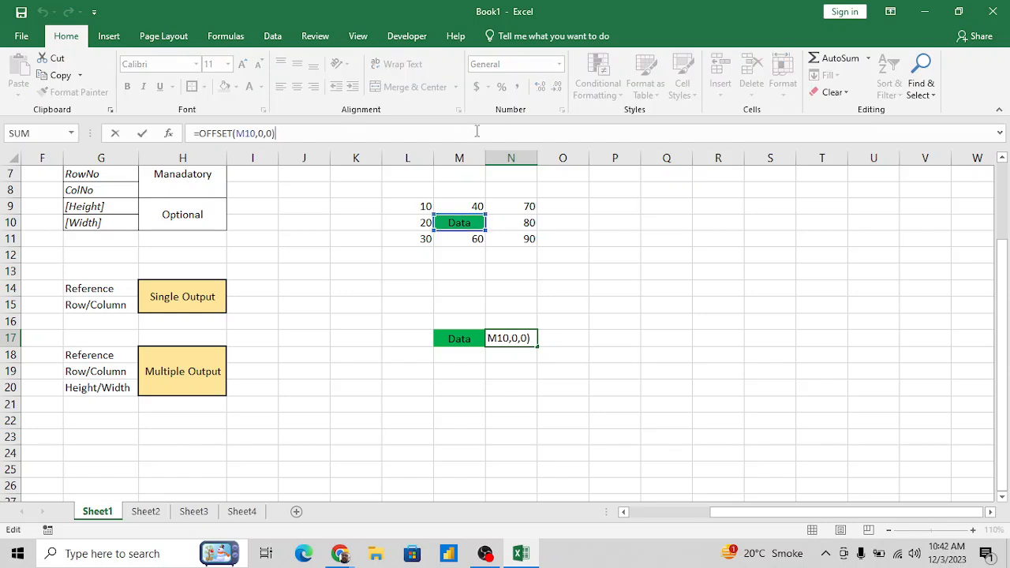
pyautogui.hotkey('ctrl', 'Return')
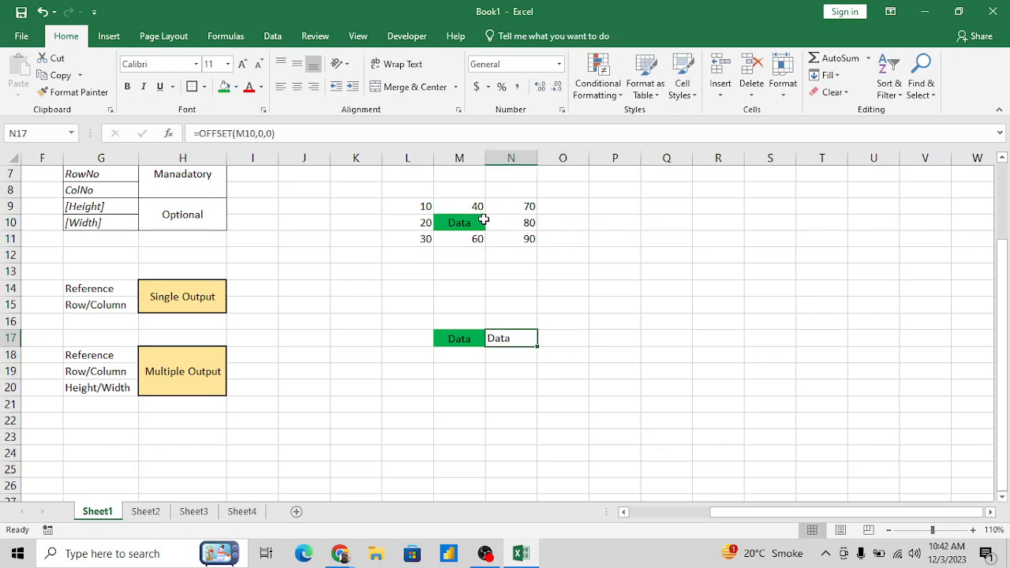
# Highlight columns M, O and L to examine the column positions around the reference cell M10.
pyautogui.click(467, 157)
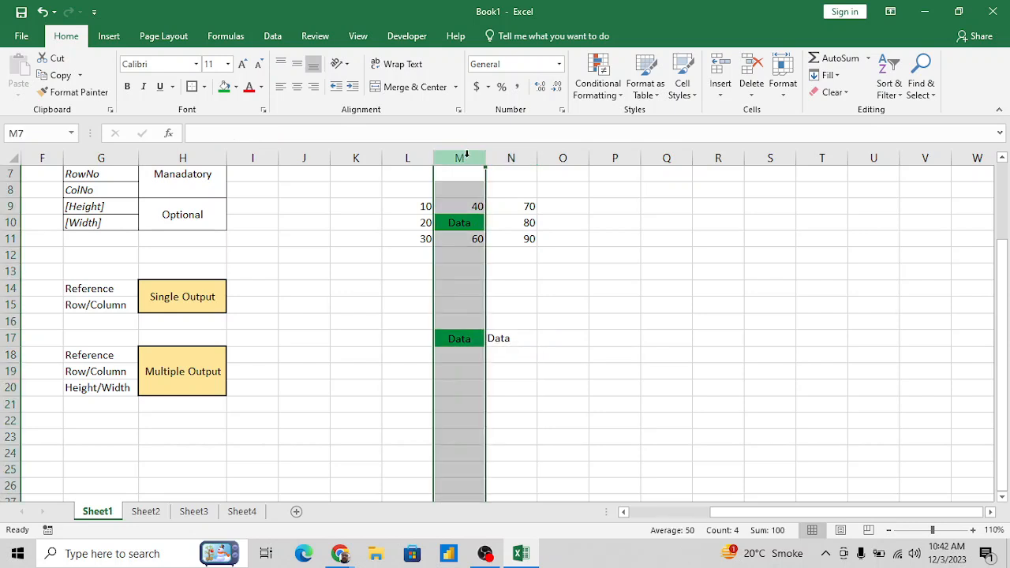
pyautogui.moveTo(500, 158); pyautogui.dragTo(557, 156)
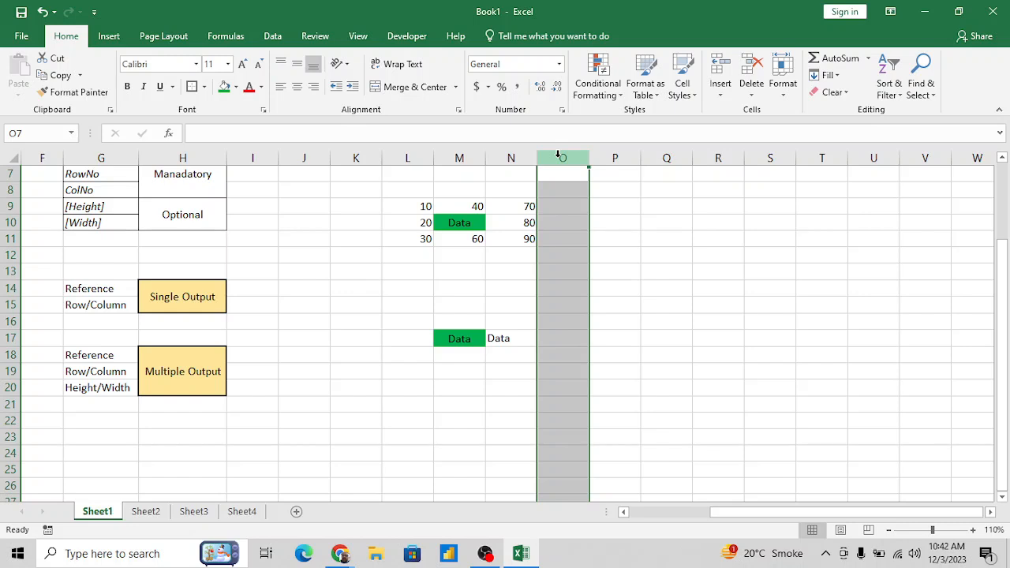
pyautogui.click(408, 157)
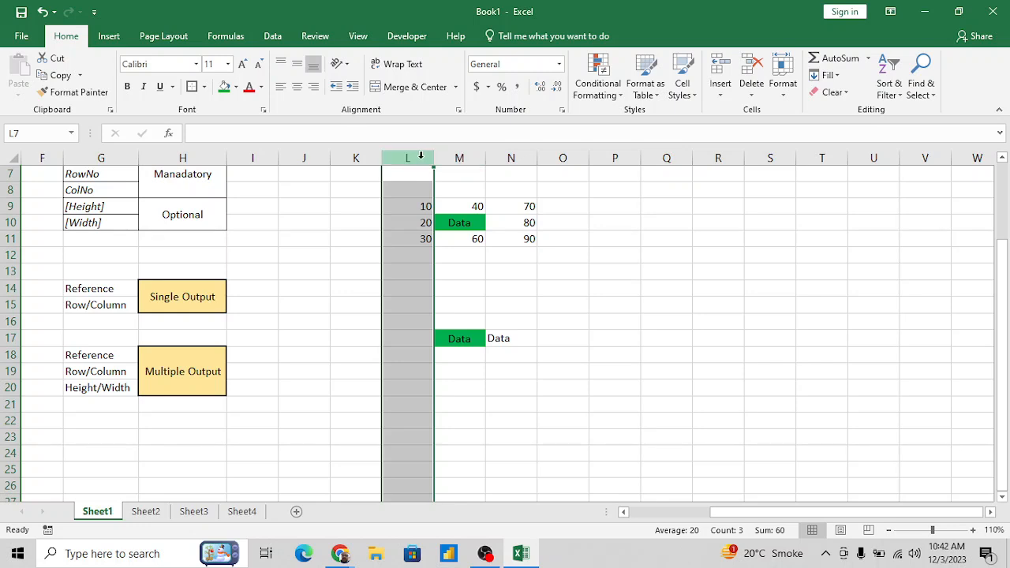
# Enter the formula =COLUMN() in cell M13, below the number grid.
pyautogui.click(360, 157)
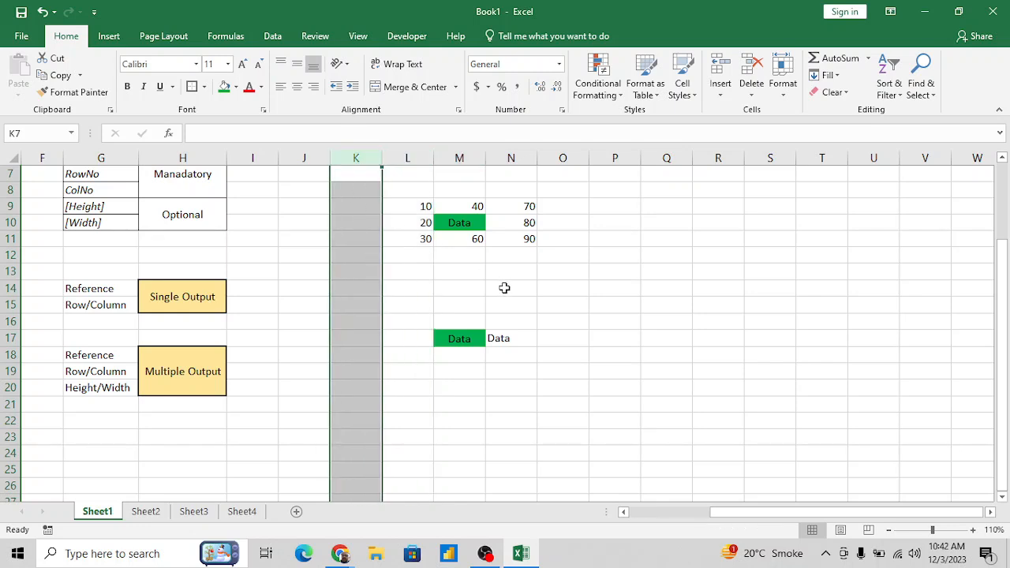
pyautogui.click(474, 277)
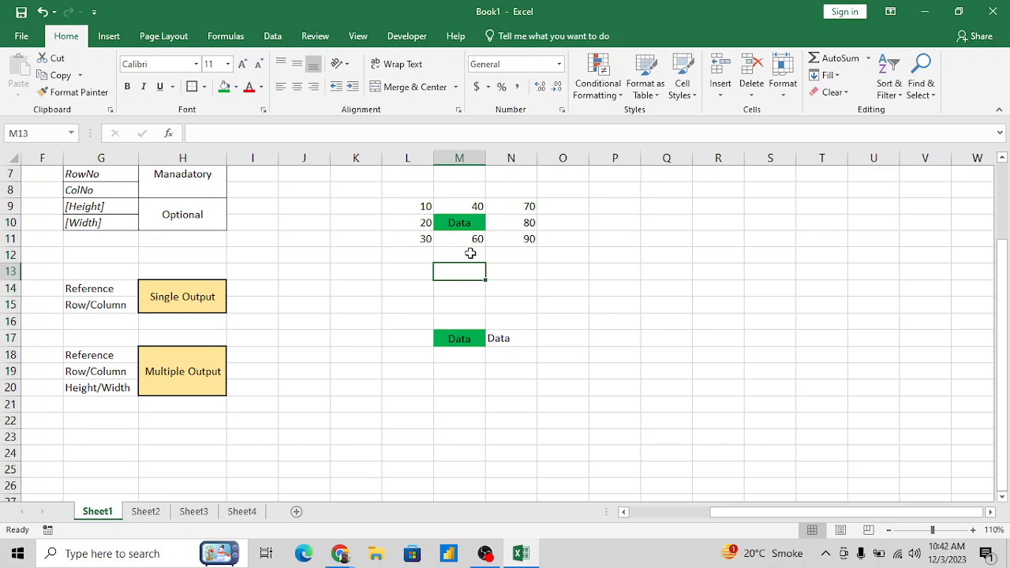
pyautogui.write('=col')
pyautogui.press('Tab')
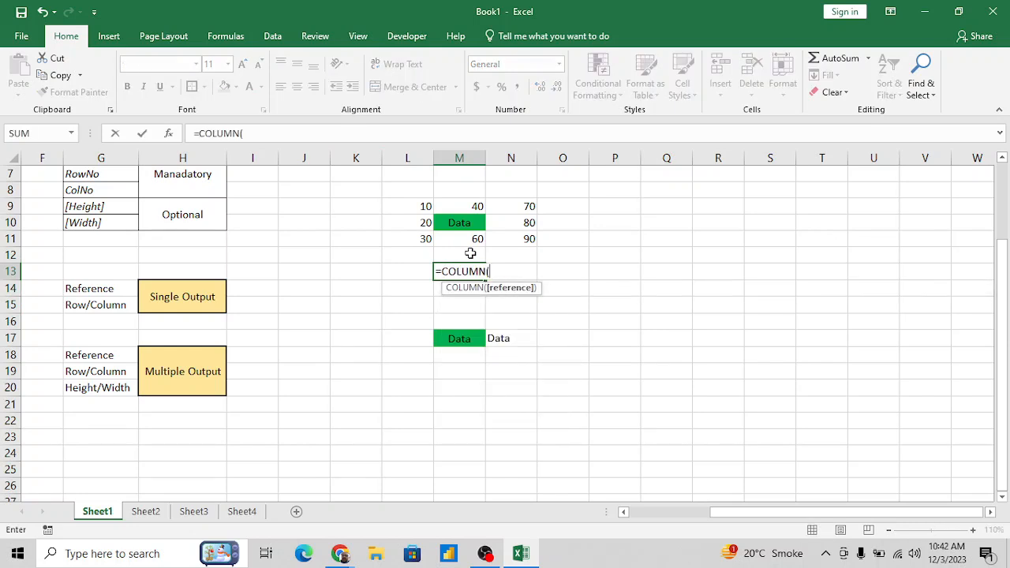
pyautogui.press('Return')
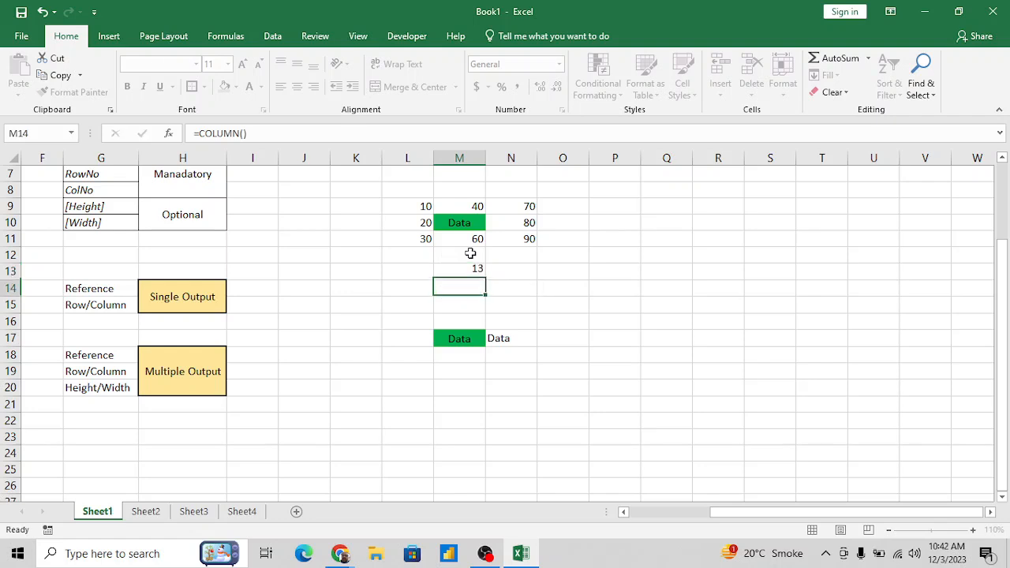
pyautogui.press('Up')
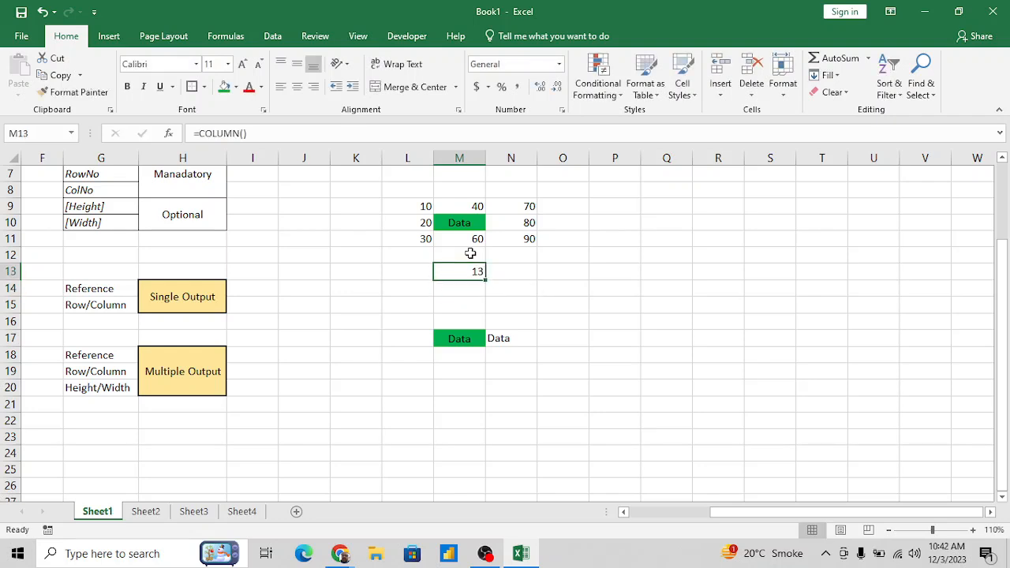
# Fill the COLUMN formula from M13 rightward through P13.
pyautogui.hotkey('shift', 'Right')
pyautogui.hotkey('shift', 'Right')
pyautogui.hotkey('shift', 'Right')
pyautogui.hotkey('ctrl', 'r')
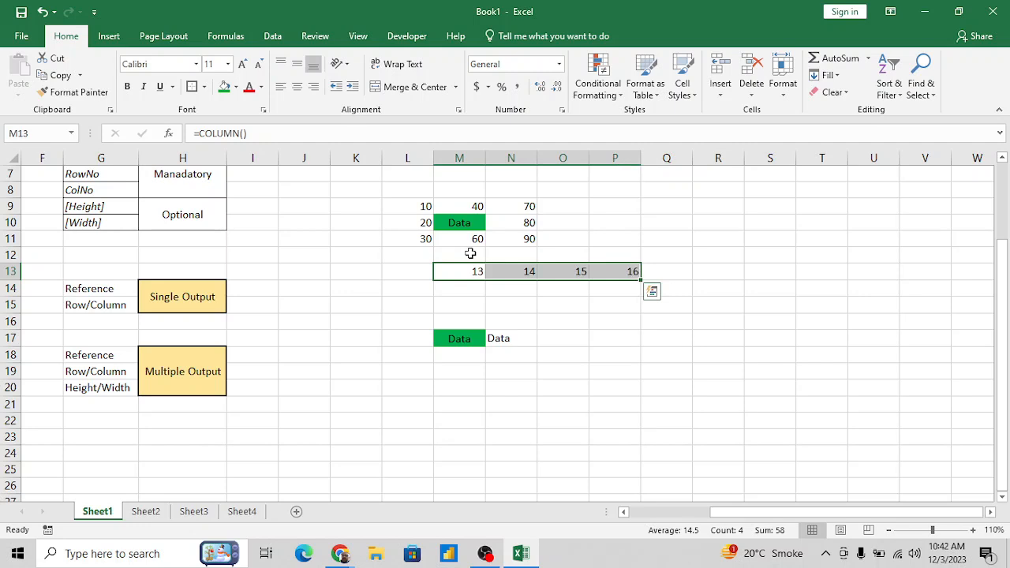
# Copy the COLUMN formula from M13 into cells J13 to L13.
pyautogui.press('Left')
pyautogui.press('Right')
pyautogui.hotkey('ctrl', 'c')
pyautogui.press('Left')
pyautogui.press('Left')
pyautogui.press('Left')
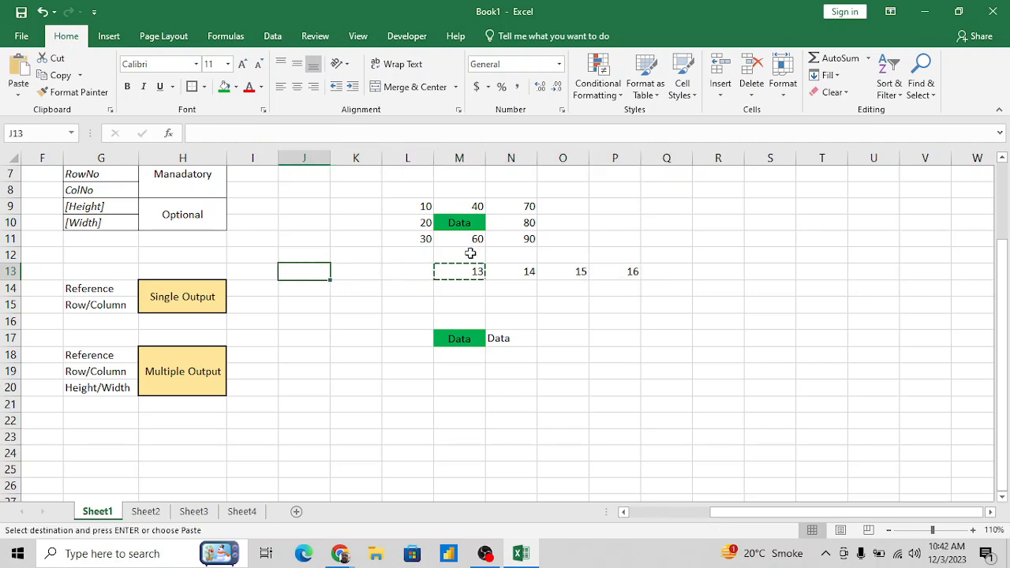
pyautogui.press('Right')
# Enter the column offsets 1, 2 and 3 in cells N14, O14 and P14.
pyautogui.press('Right')
pyautogui.hotkey('shift', 'Left')
pyautogui.hotkey('shift', 'Left')
pyautogui.hotkey('ctrl', 'v')
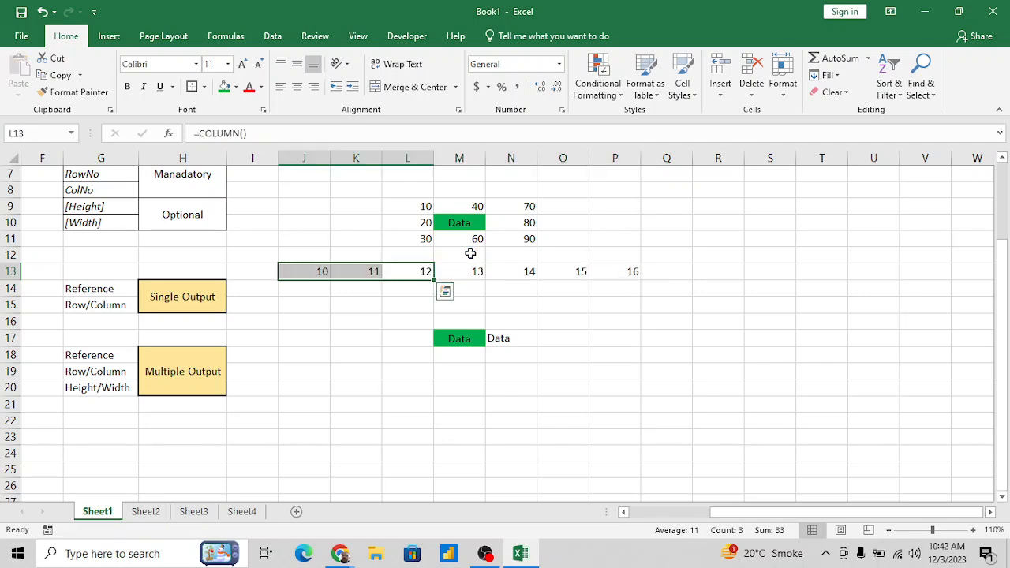
pyautogui.press('Right')
pyautogui.press('Down')
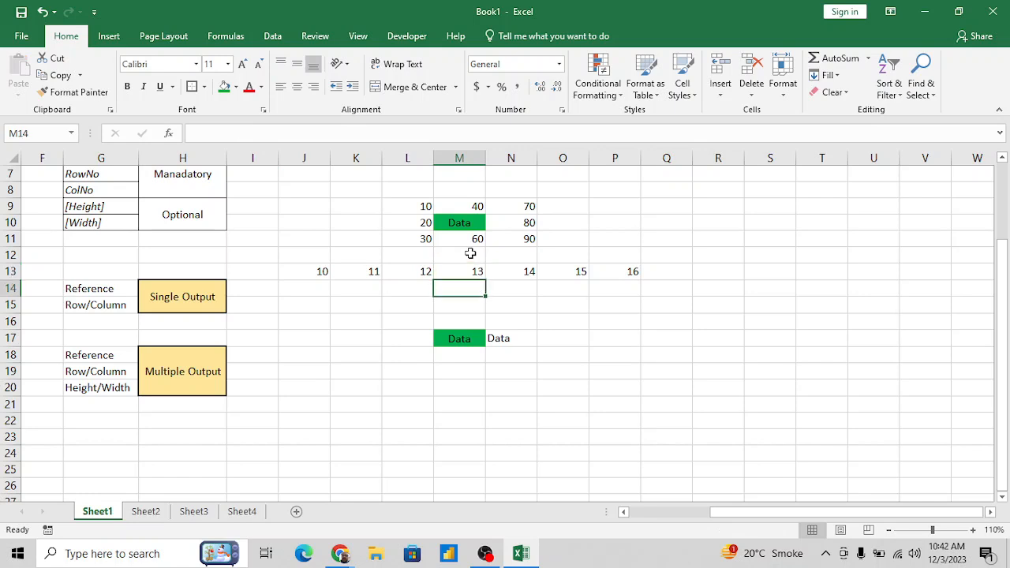
pyautogui.press('Right')
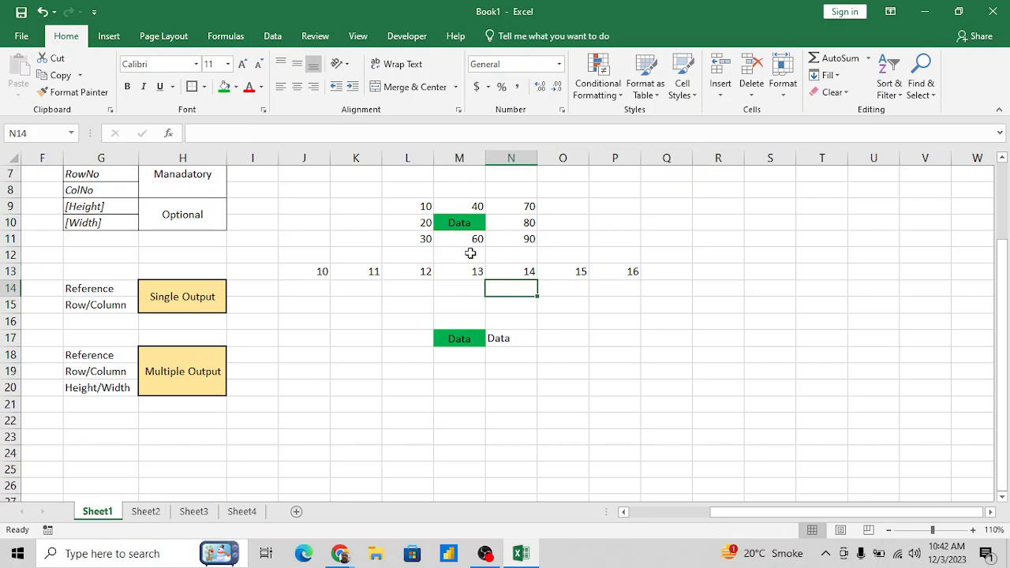
pyautogui.write('+1')
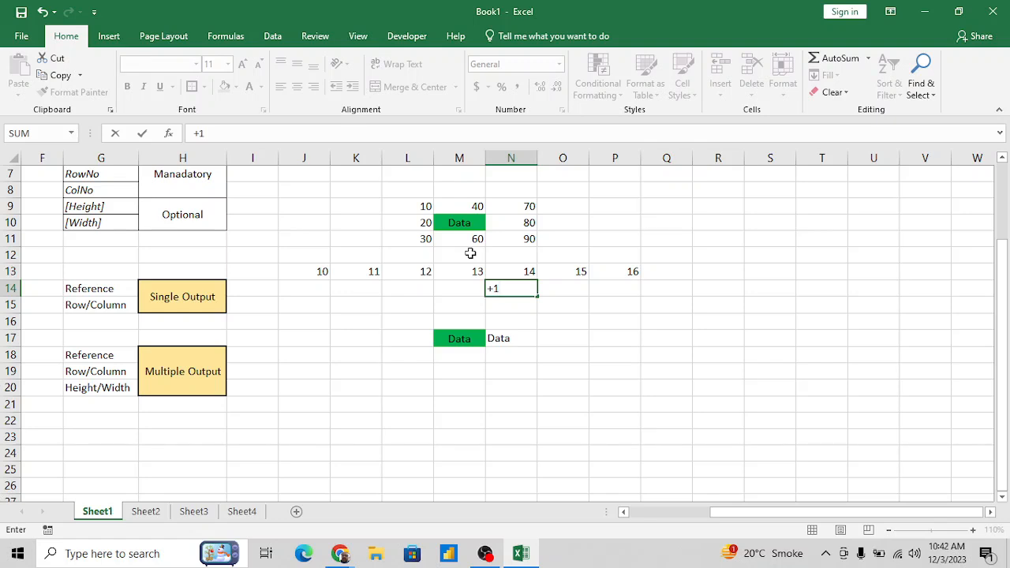
pyautogui.press('Right')
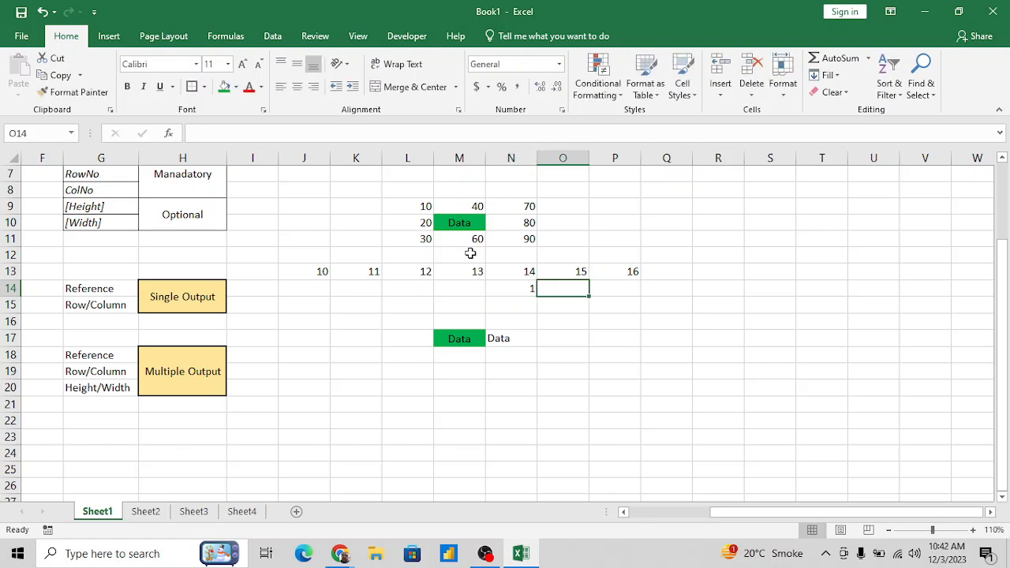
pyautogui.write('2')
pyautogui.press('Right')
pyautogui.write('3')
pyautogui.press('Right')
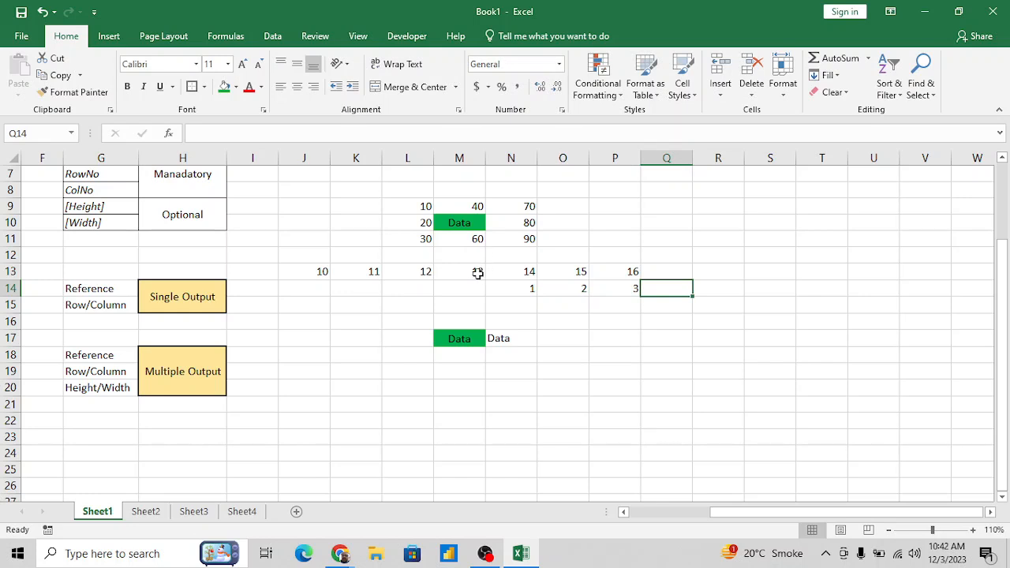
# Make the reference column number in M13 bold and look through the column numbers to its left in row 13.
pyautogui.click(478, 272)
pyautogui.hotkey('ctrl', 'b')
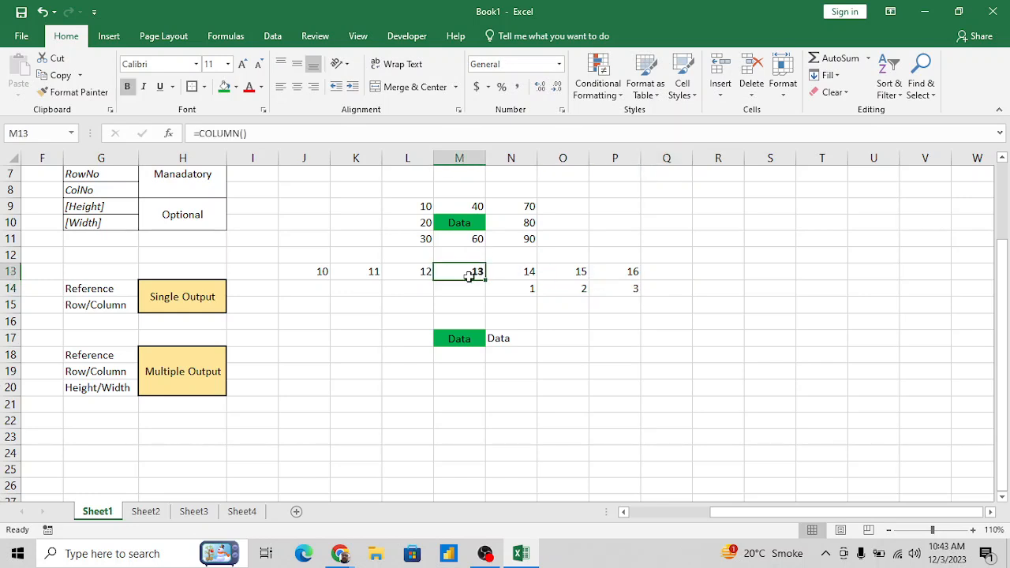
pyautogui.click(399, 274)
pyautogui.press('Left')
pyautogui.press('Left')
pyautogui.press('Left')
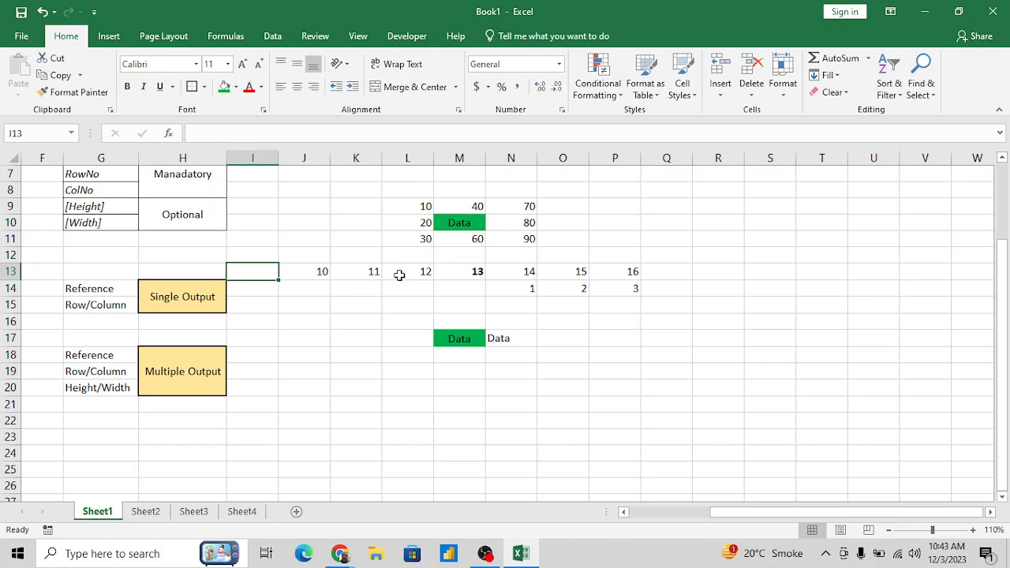
pyautogui.press('Right')
pyautogui.press('Right')
pyautogui.press('Right')
pyautogui.press('Right')
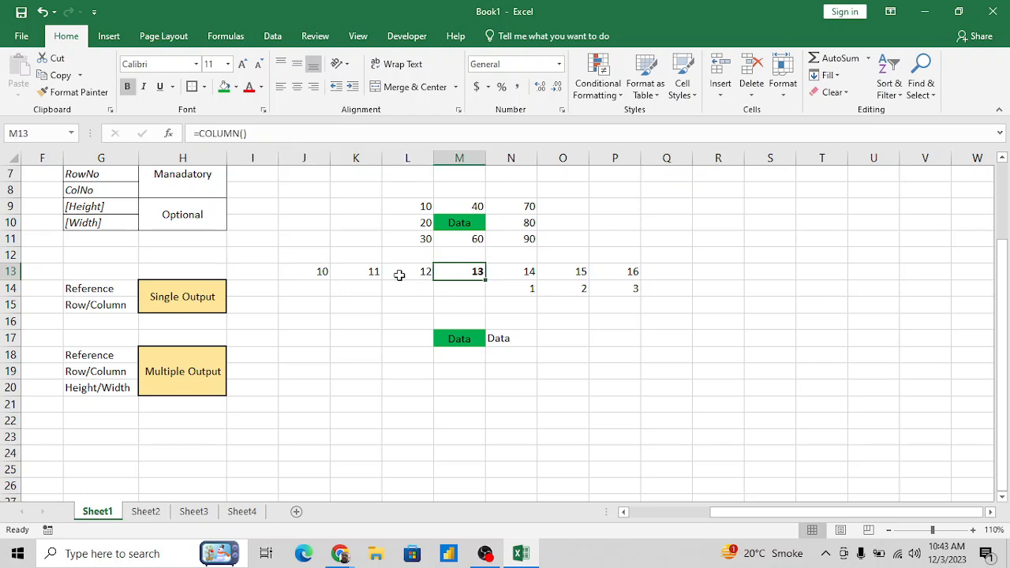
# Enter the formula =ROW() in cell T13.
pyautogui.press('Right')
pyautogui.press('Right')
pyautogui.press('Right')
pyautogui.press('Right')
pyautogui.press('Right')
pyautogui.press('Right')
pyautogui.press('Right')
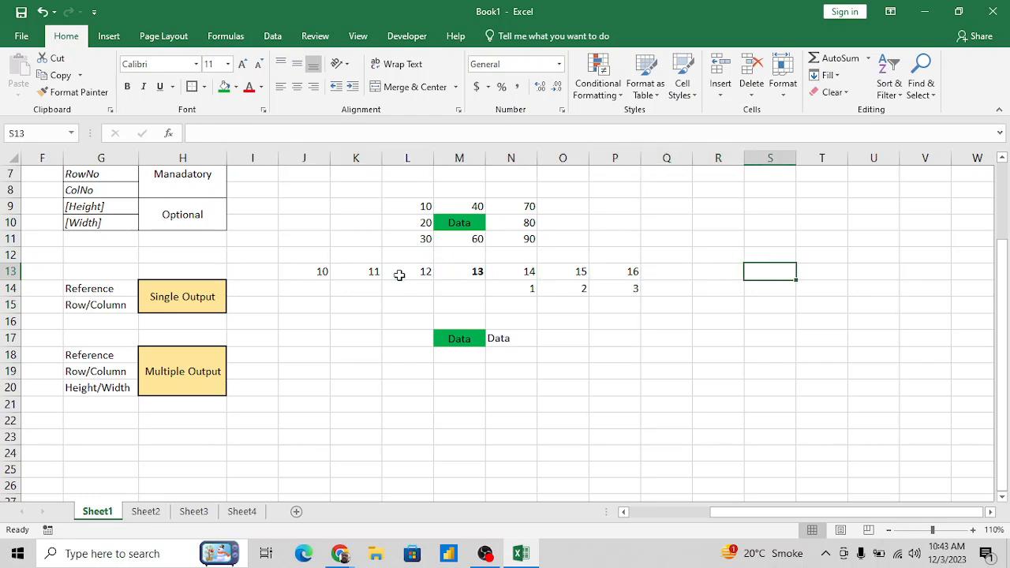
pyautogui.write('=row')
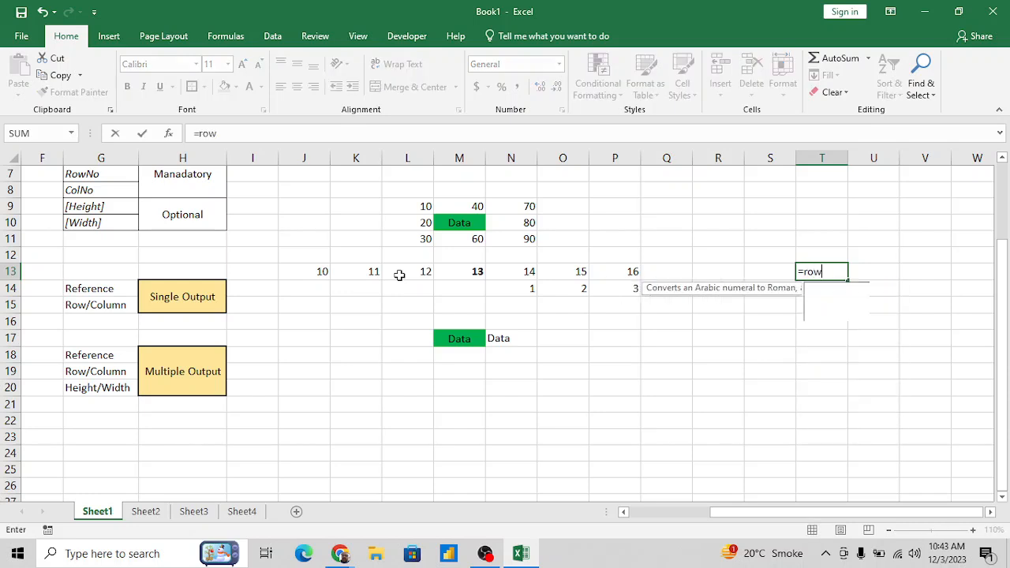
pyautogui.press('Tab')
pyautogui.press('Return')
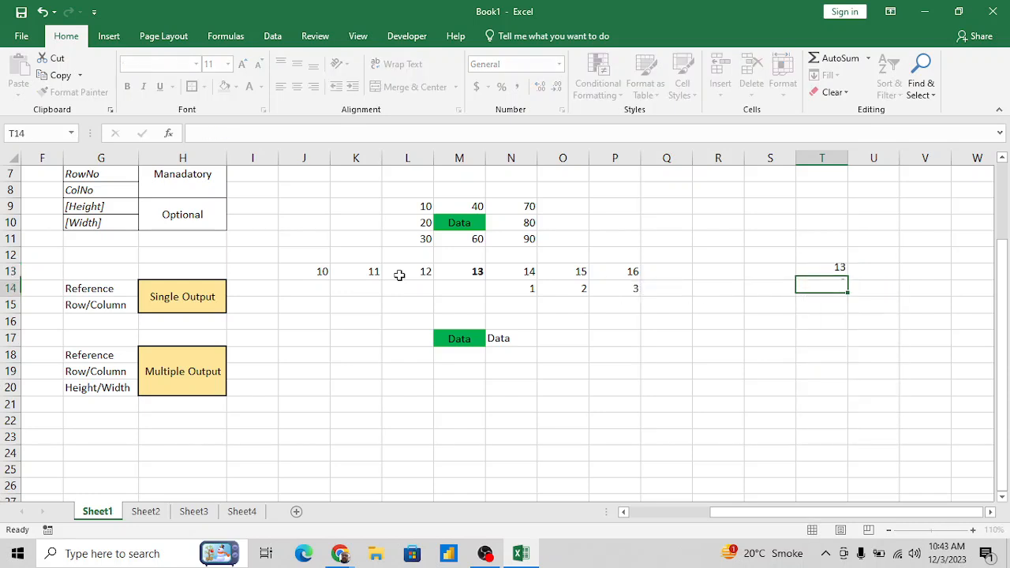
pyautogui.press('Up')
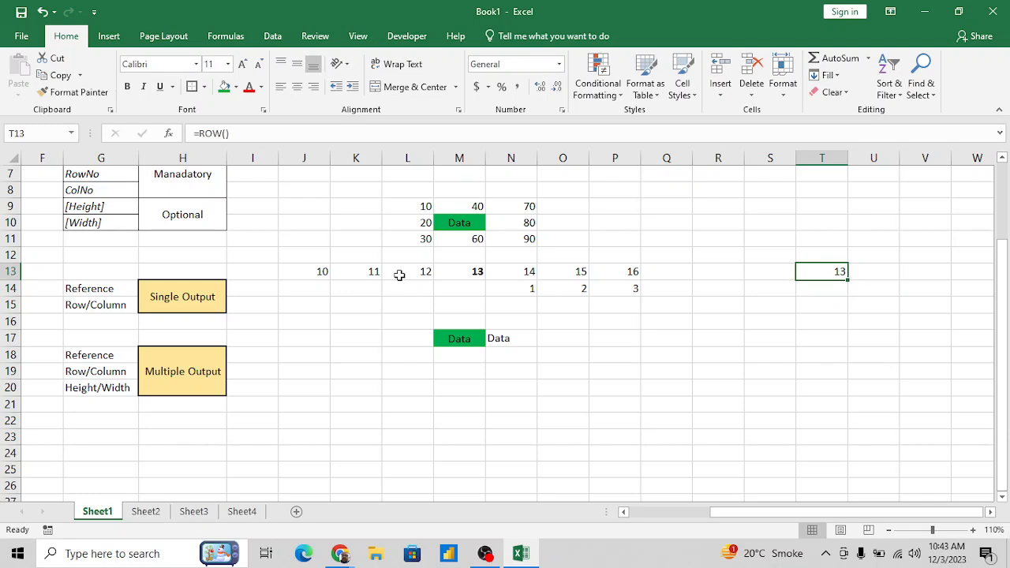
# Copy the ROW formula from T13 upward through T8.
pyautogui.hotkey('ctrl', 'c')
pyautogui.hotkey('shift', 'Up')
pyautogui.hotkey('shift', 'Up')
pyautogui.hotkey('shift', 'Up')
pyautogui.hotkey('shift', 'Up')
pyautogui.hotkey('shift', 'Up')
pyautogui.press('Return')
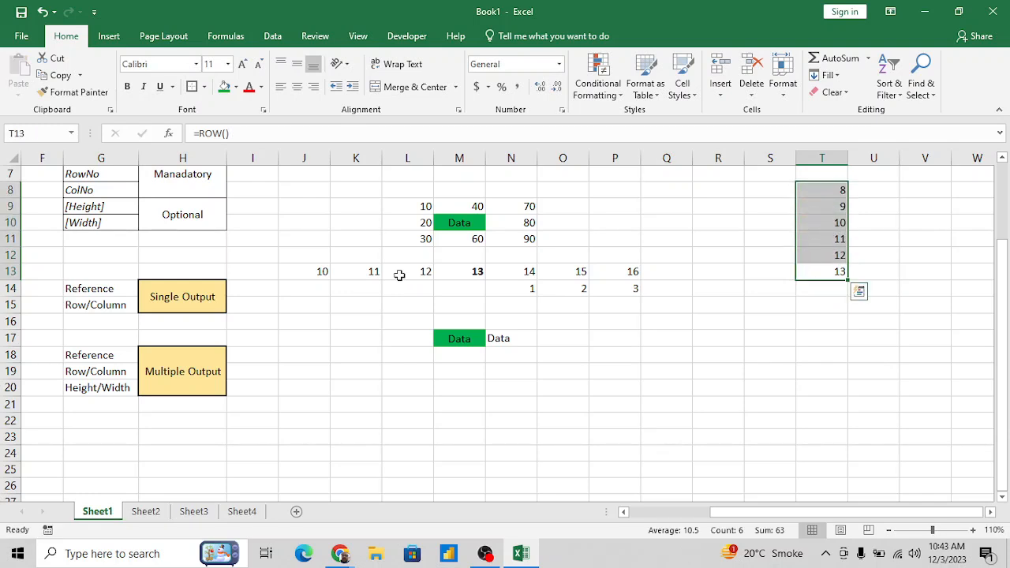
# Copy the ROW formula from T13 downward through T18.
pyautogui.press('Up')
pyautogui.press('Down')
pyautogui.hotkey('ctrl', 'c')
pyautogui.hotkey('shift', 'Down')
pyautogui.hotkey('shift', 'Down')
pyautogui.hotkey('shift', 'Down')
pyautogui.hotkey('shift', 'Down')
pyautogui.hotkey('shift', 'Down')
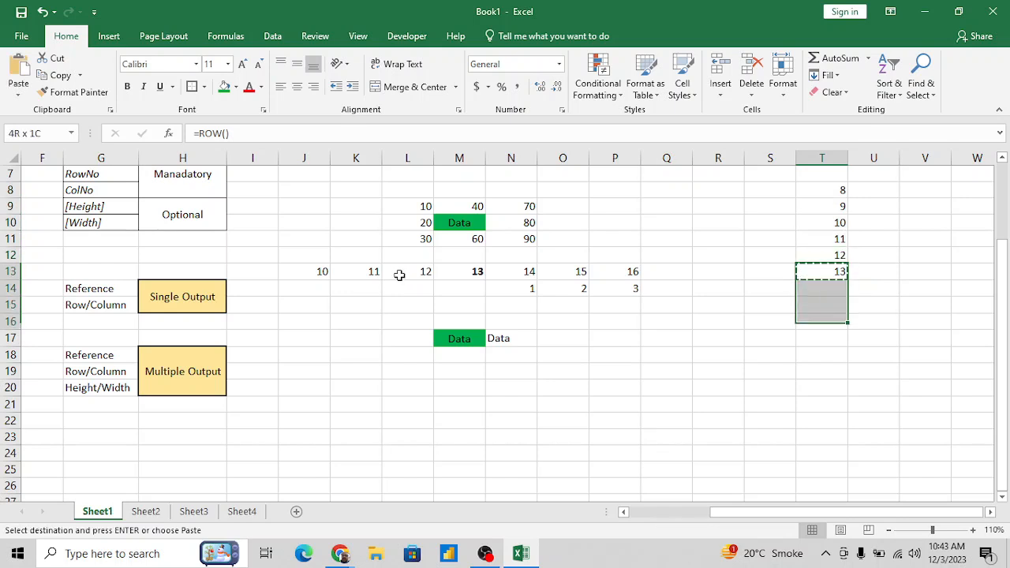
pyautogui.press('Return')
# Make the row number in T13 bold to mark it as the reference row.
pyautogui.press('Up')
pyautogui.press('Down')
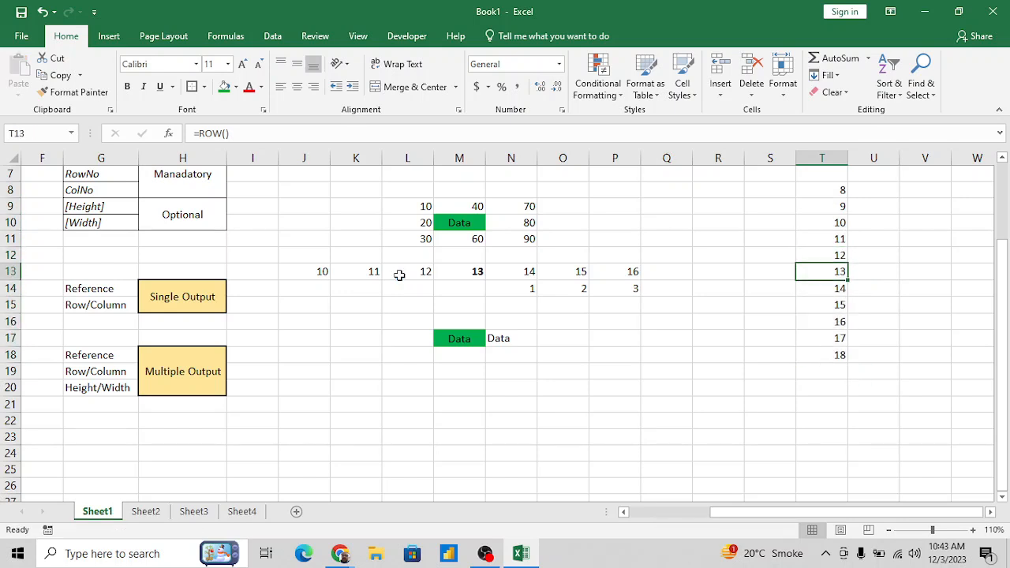
pyautogui.hotkey('ctrl', 'b')
pyautogui.press('Down')
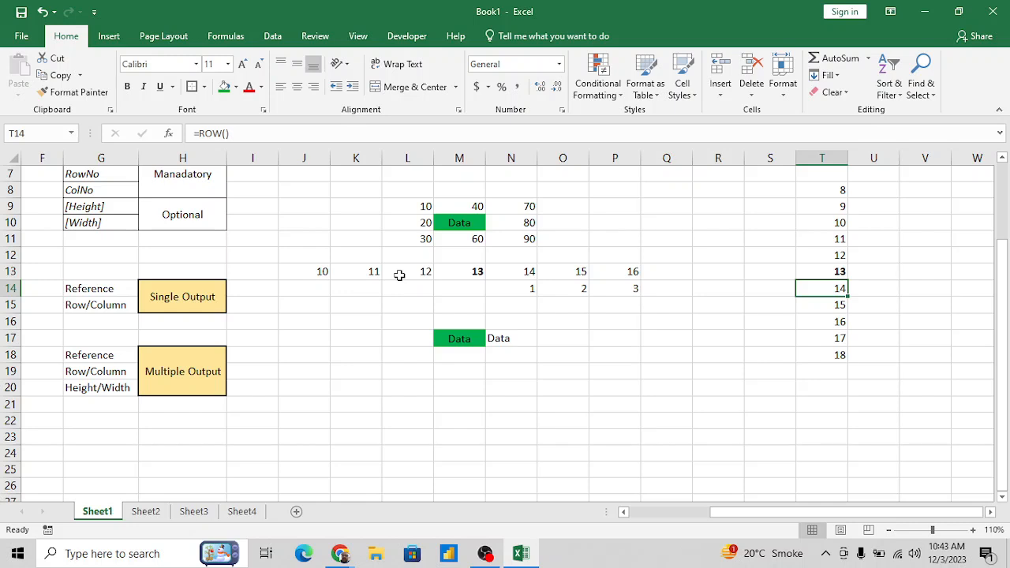
pyautogui.press('Up')
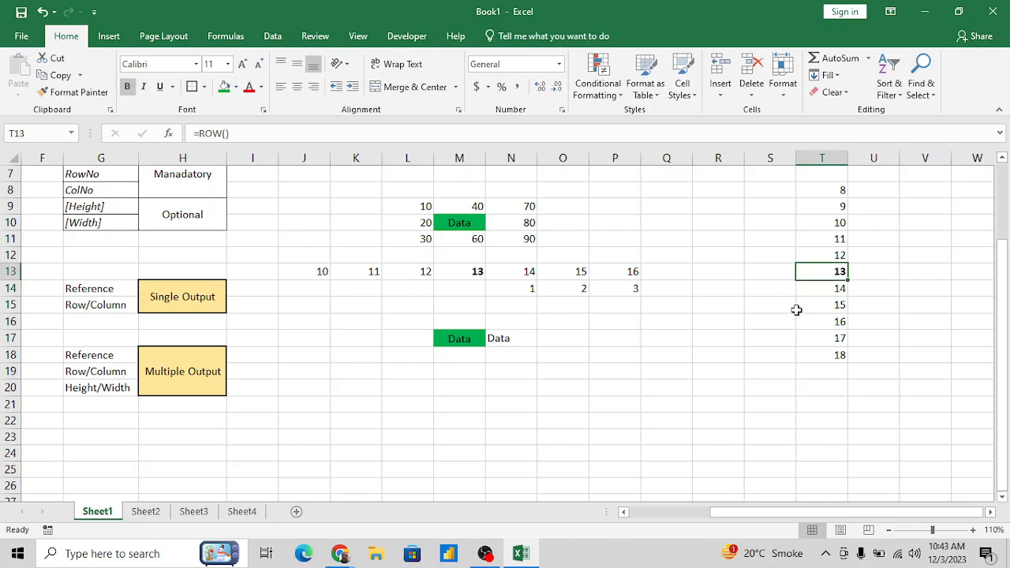
pyautogui.click(513, 332)
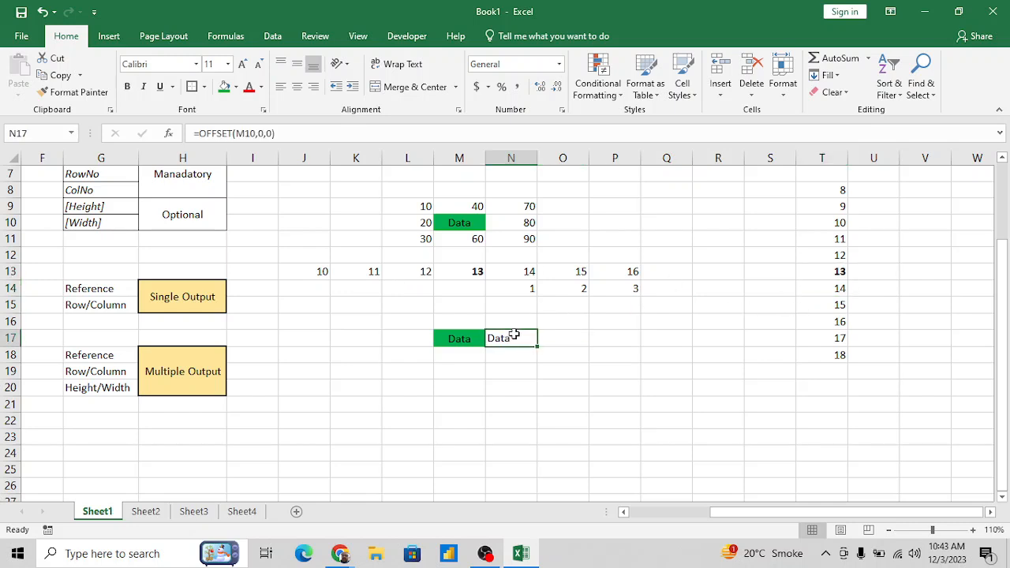
pyautogui.click(567, 336)
pyautogui.write('=off')
pyautogui.press('Tab')
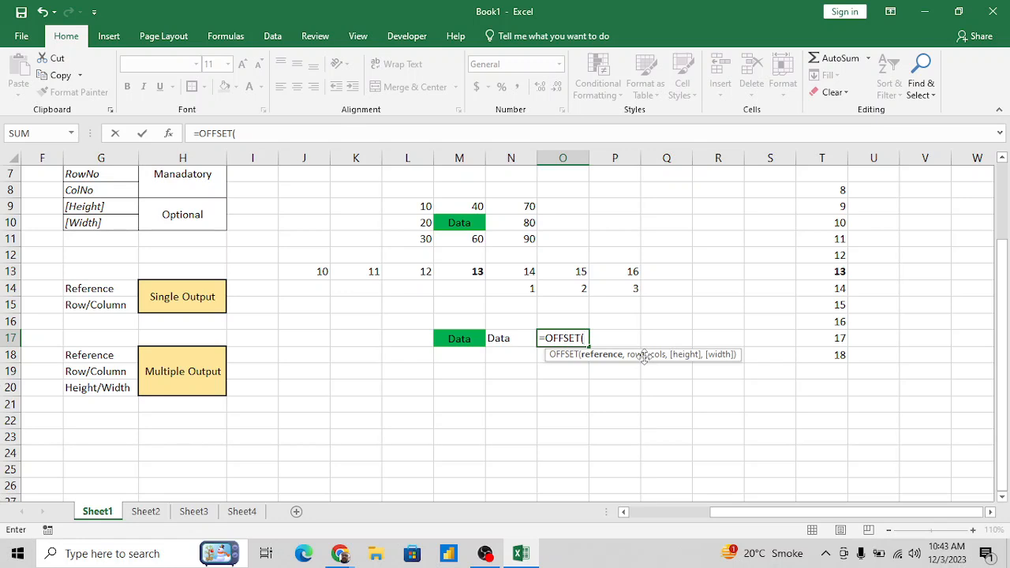
pyautogui.press('Escape')
pyautogui.press('Right')
pyautogui.press('Left')
pyautogui.press('Left')
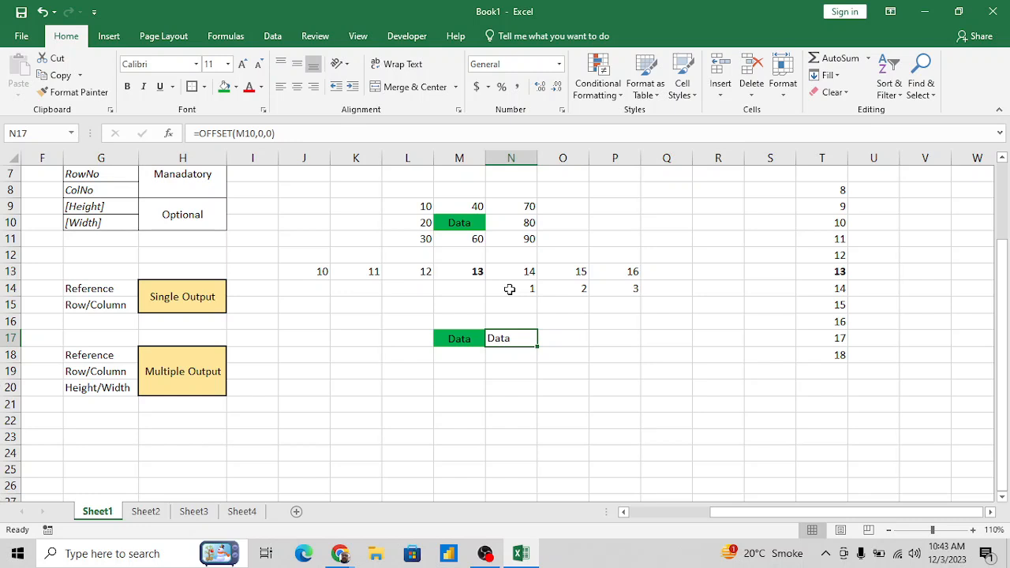
# Replace the formula in N17 with =OFFSET(M10,0,1), using zero rows and one column from M10.
pyautogui.write('=off')
pyautogui.press('Tab')
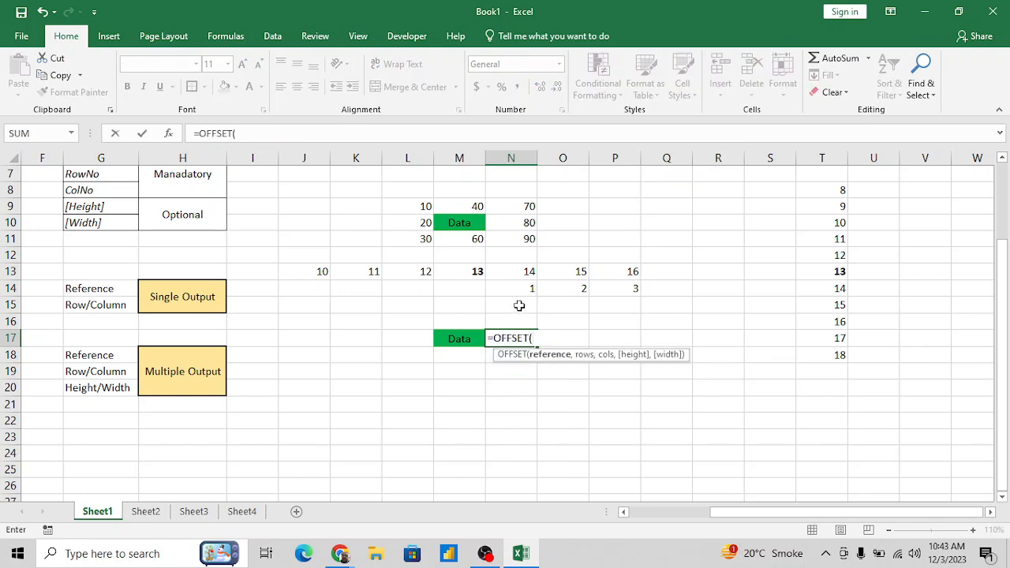
pyautogui.click(464, 223)
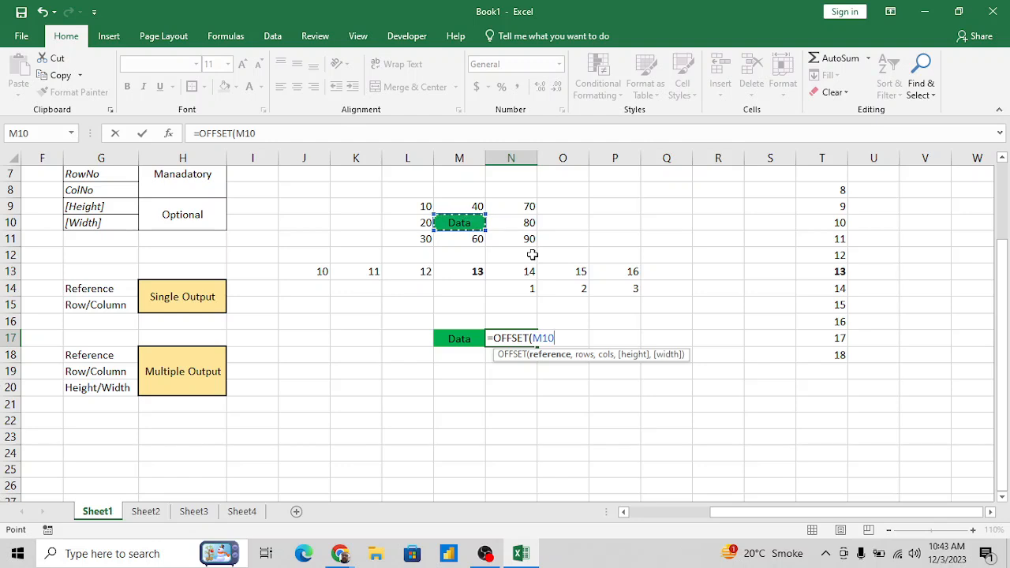
pyautogui.write(',')
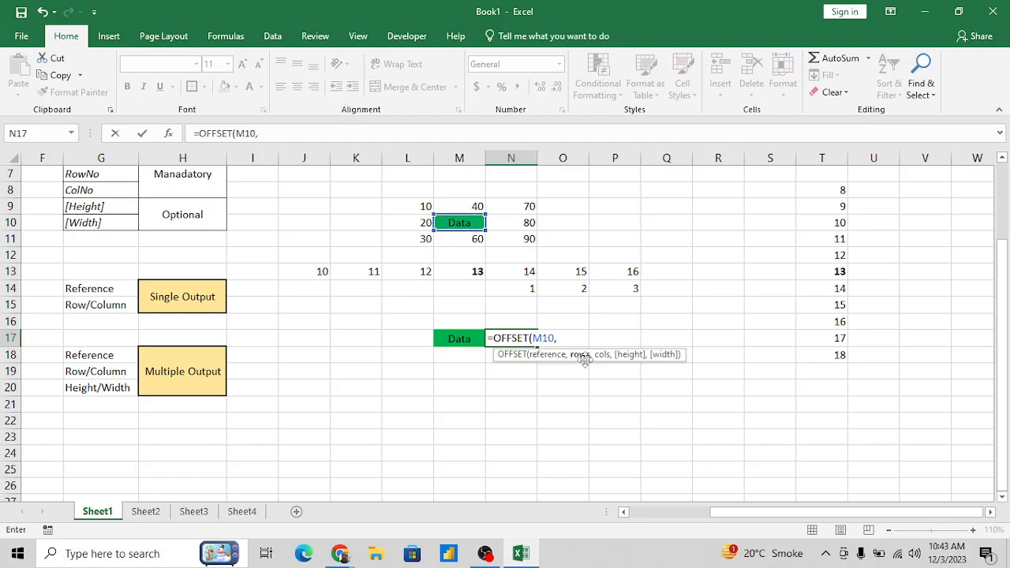
pyautogui.write('0,')
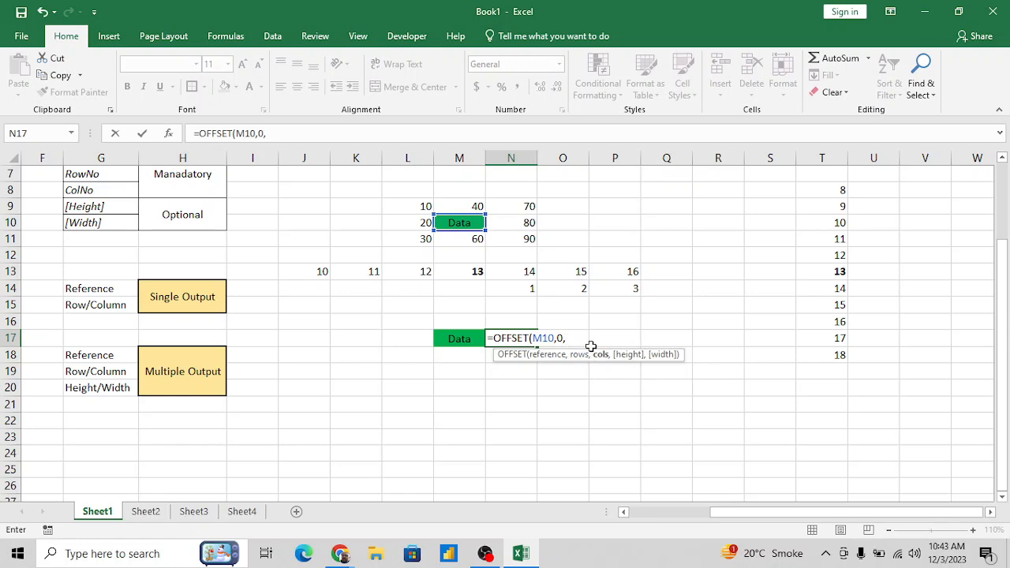
pyautogui.write('1)')
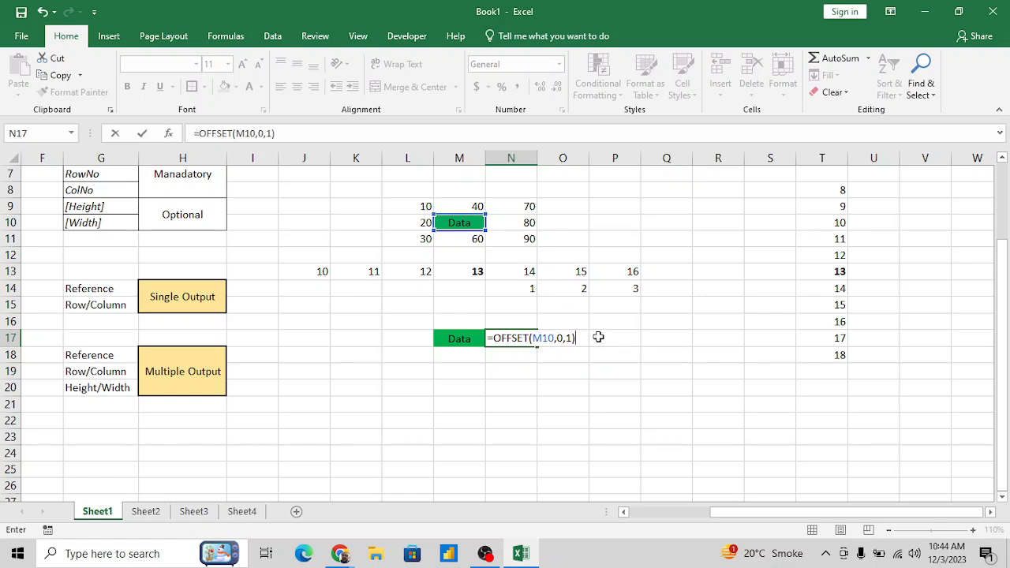
pyautogui.press('Return')
pyautogui.press('Up')
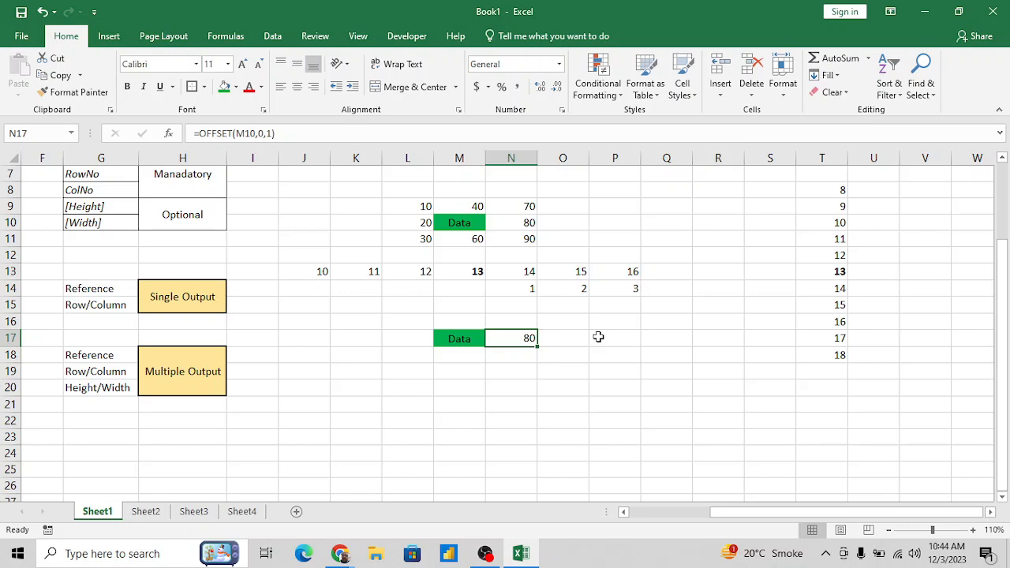
pyautogui.click(416, 337)
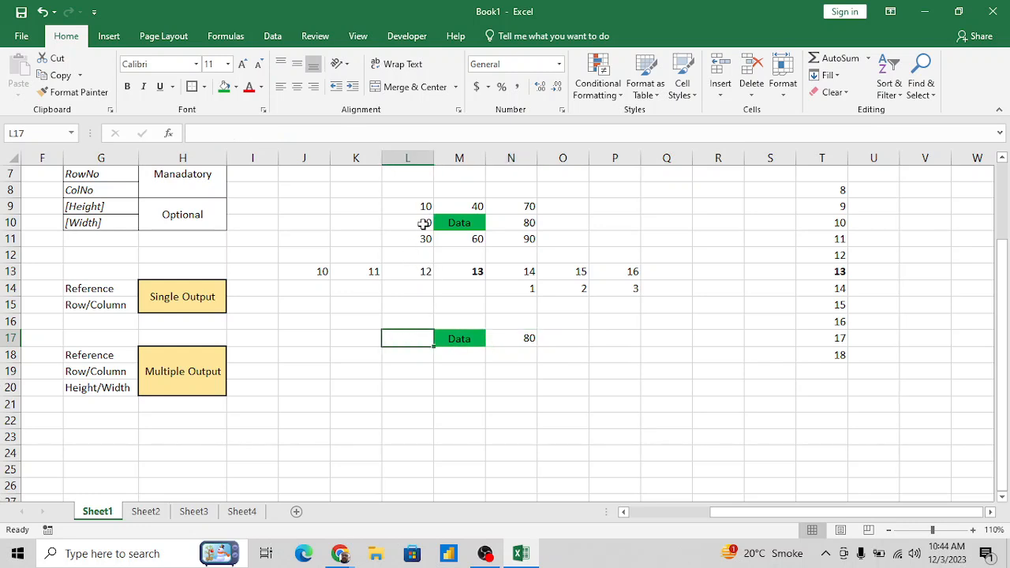
# Enter =OFFSET(M10,0,-1) in L17, using zero rows and minus one column from the Data cell M10.
pyautogui.write('=of')
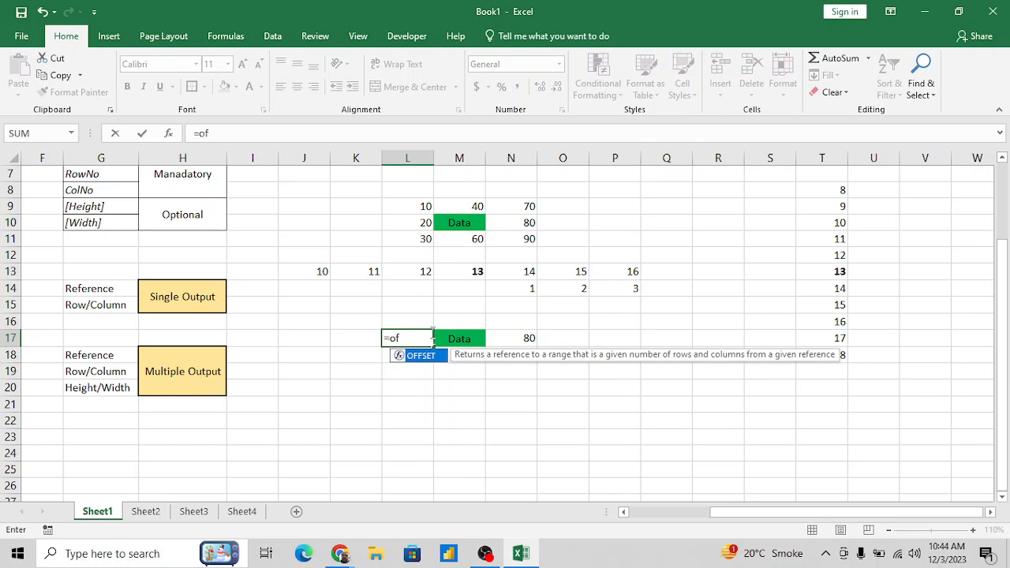
pyautogui.press('Tab')
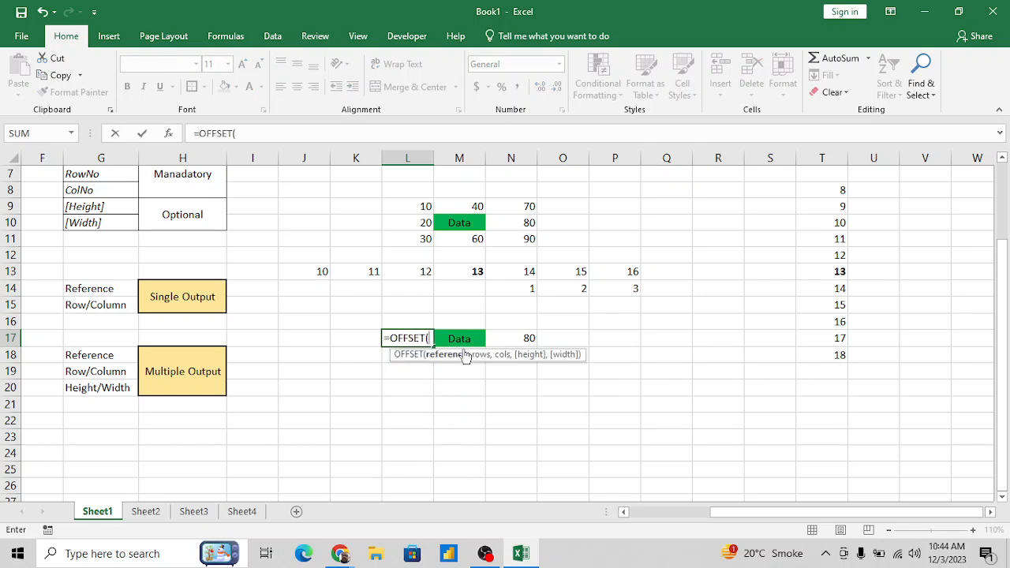
pyautogui.click(457, 223)
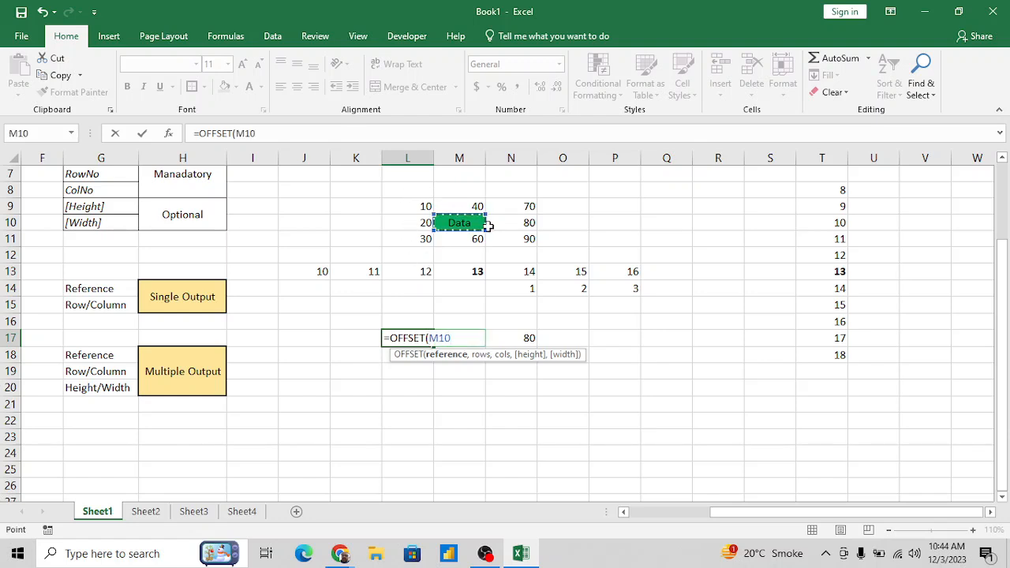
pyautogui.write(',')
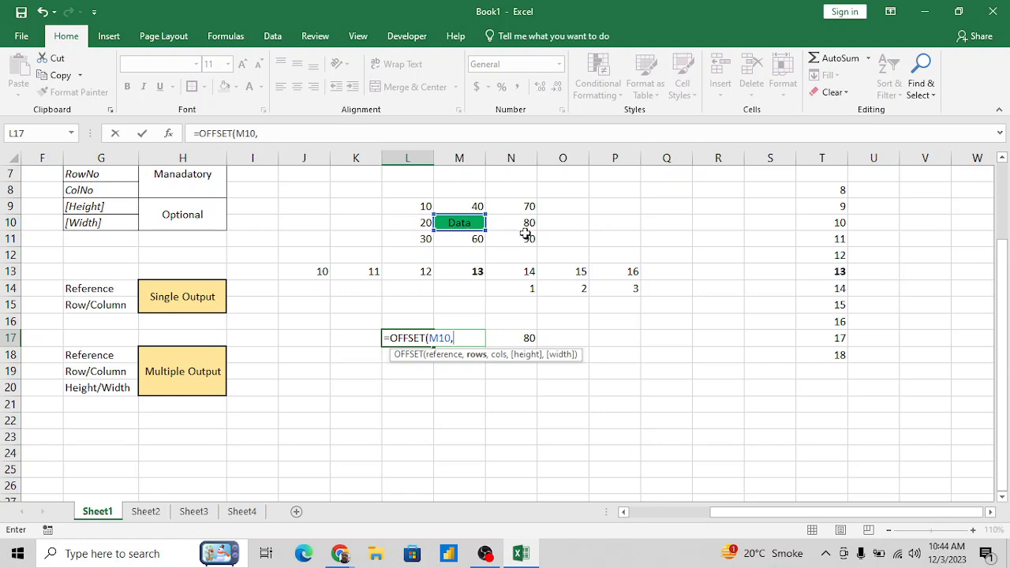
pyautogui.write('0,')
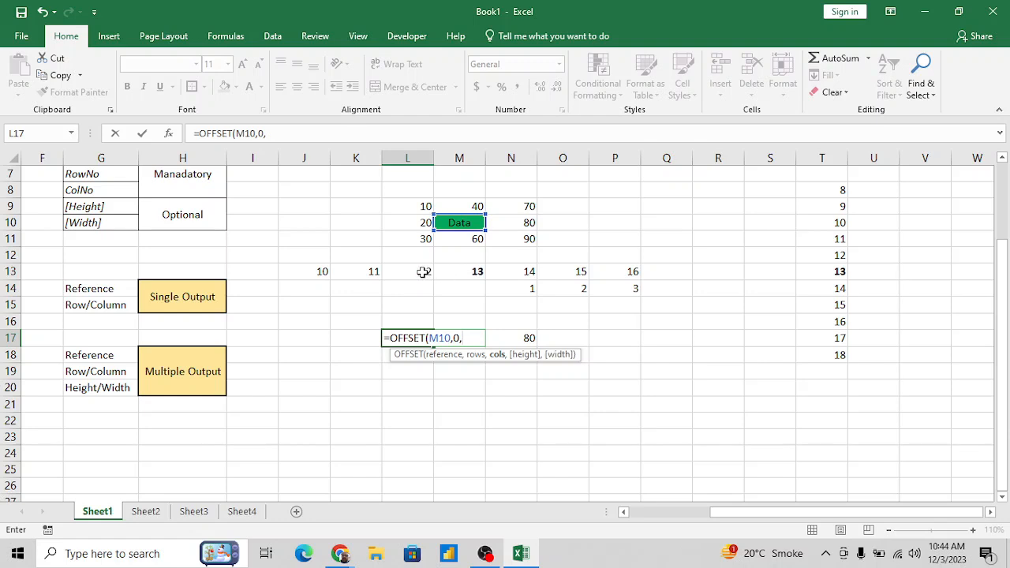
pyautogui.write('-1)')
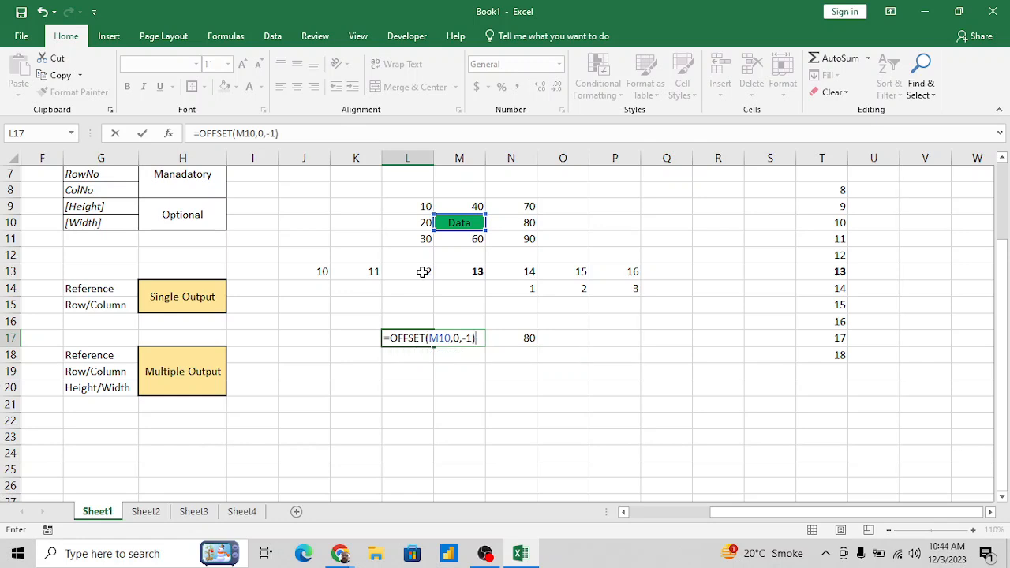
pyautogui.press('Return')
pyautogui.press('Up')
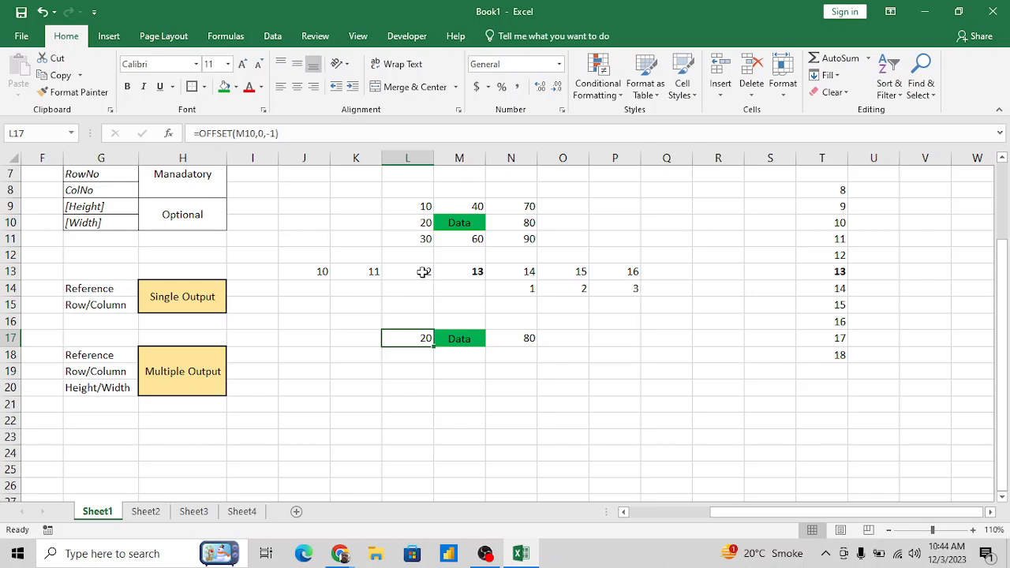
# Enter =OFFSET(M10,-1,0) in M16, using minus one row and zero columns from M10.
pyautogui.press('Up')
pyautogui.press('Up')
pyautogui.press('Right')
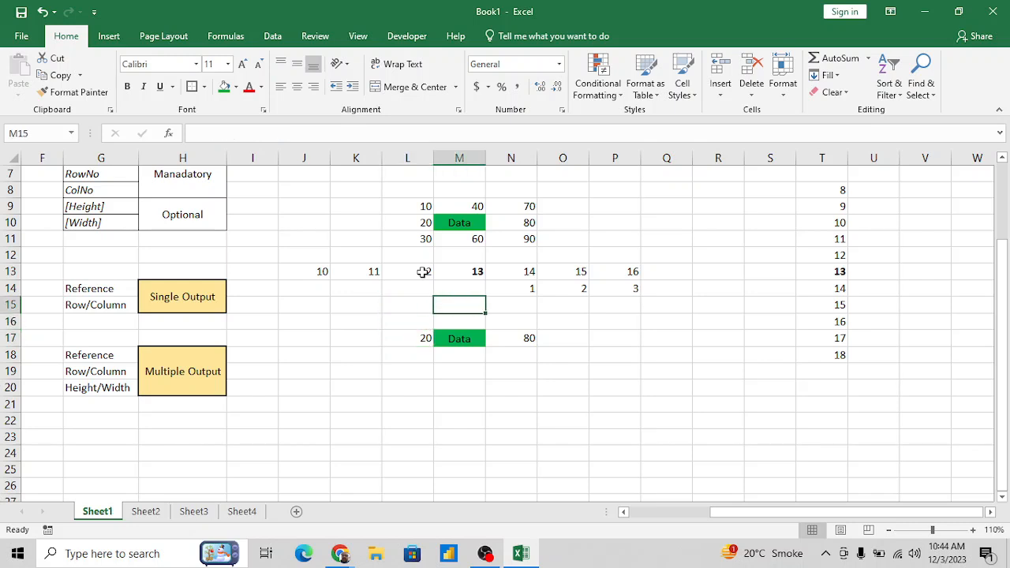
pyautogui.press('Down')
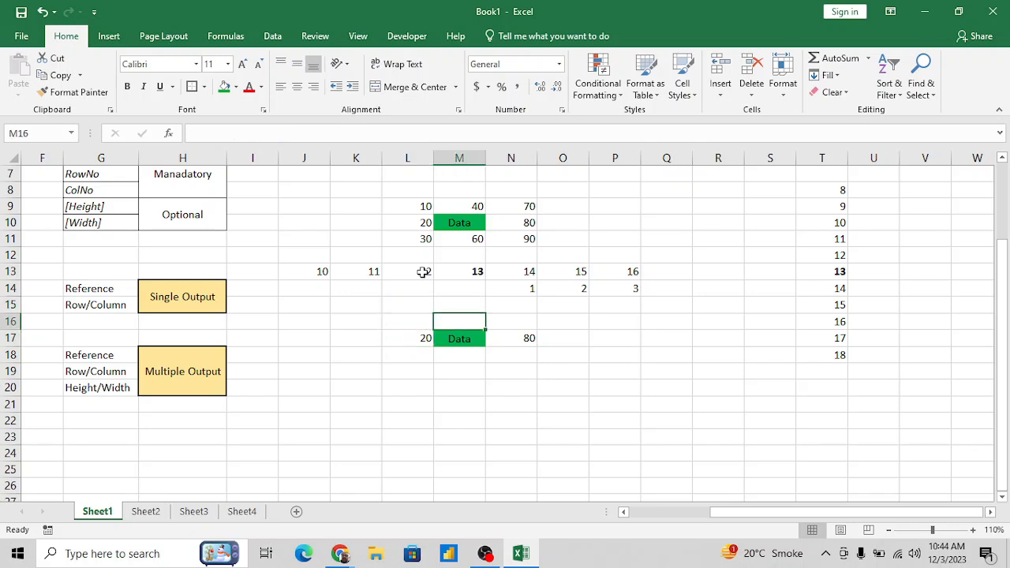
pyautogui.write('=off')
pyautogui.press('Tab')
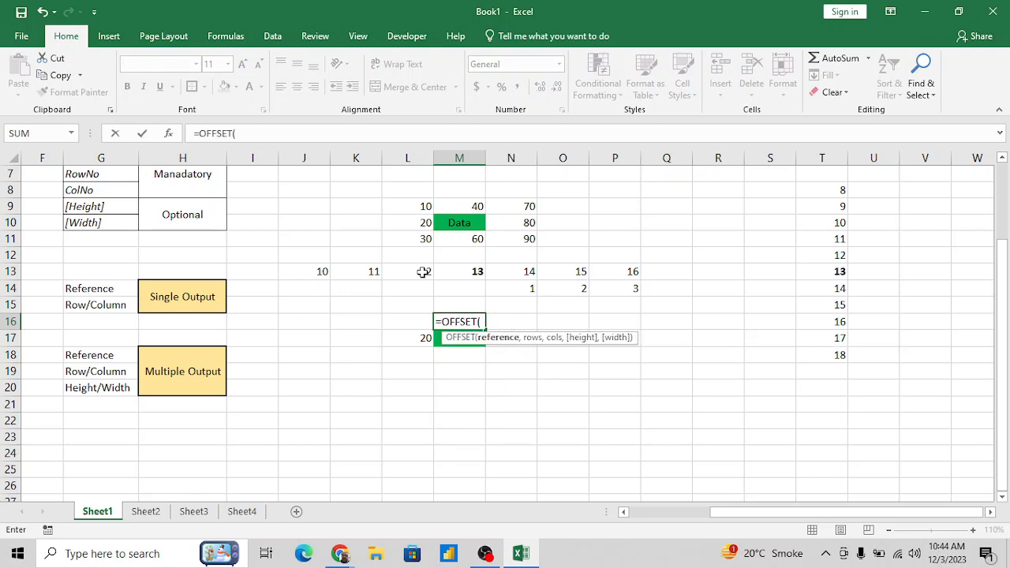
pyautogui.click(459, 223)
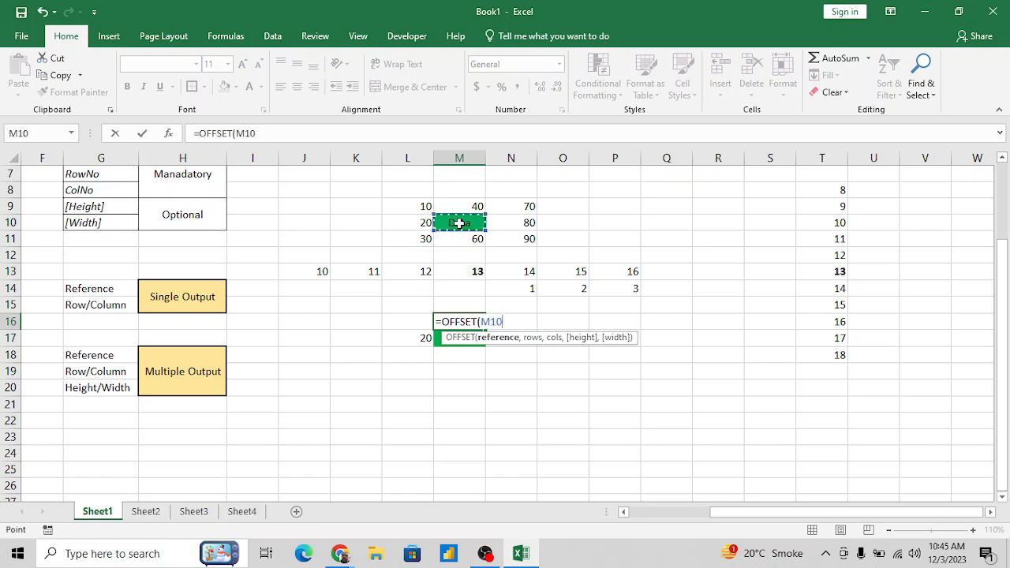
pyautogui.write(',')
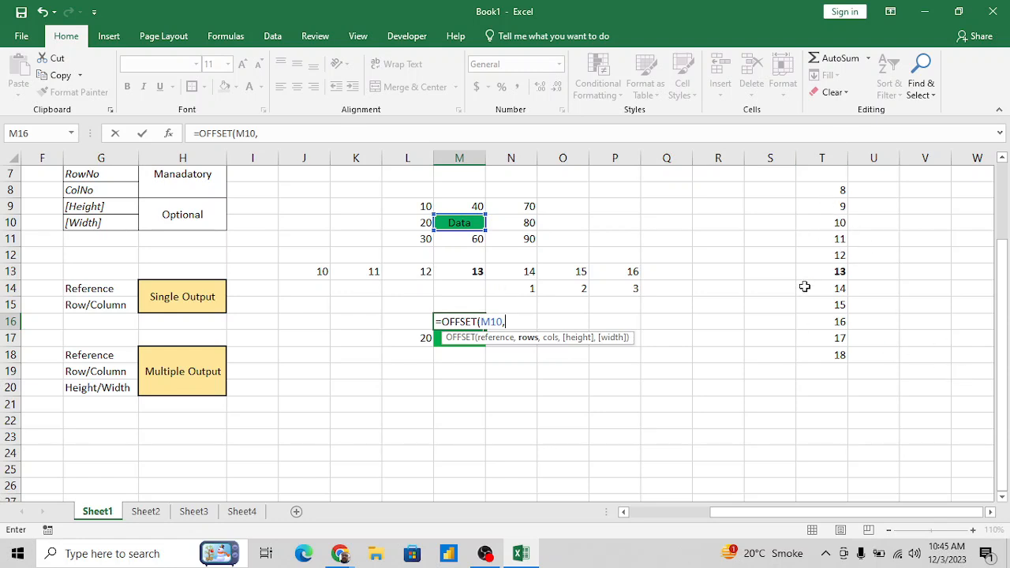
pyautogui.write('-1,')
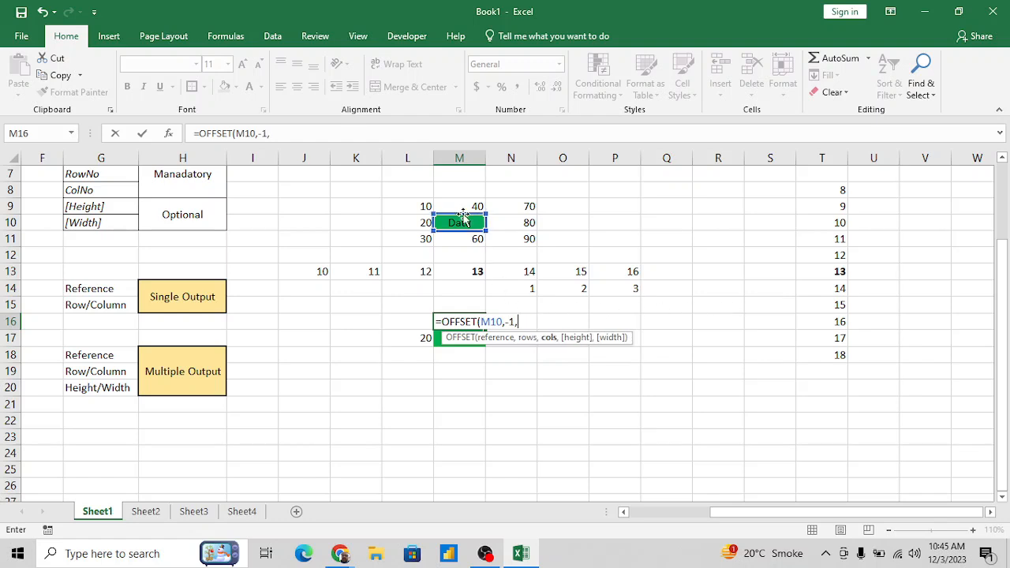
pyautogui.write('0')
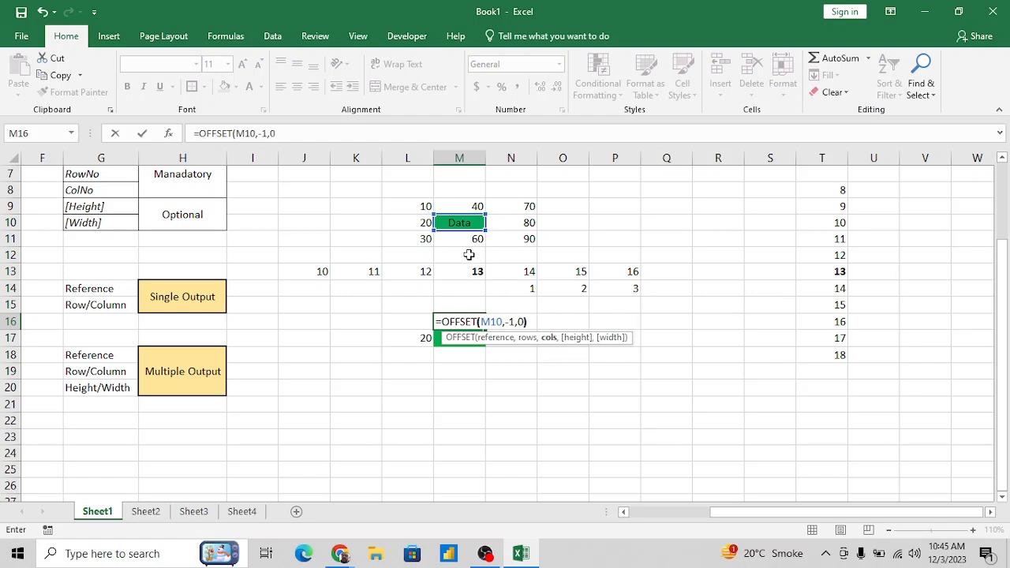
pyautogui.write(')')
pyautogui.press('Return')
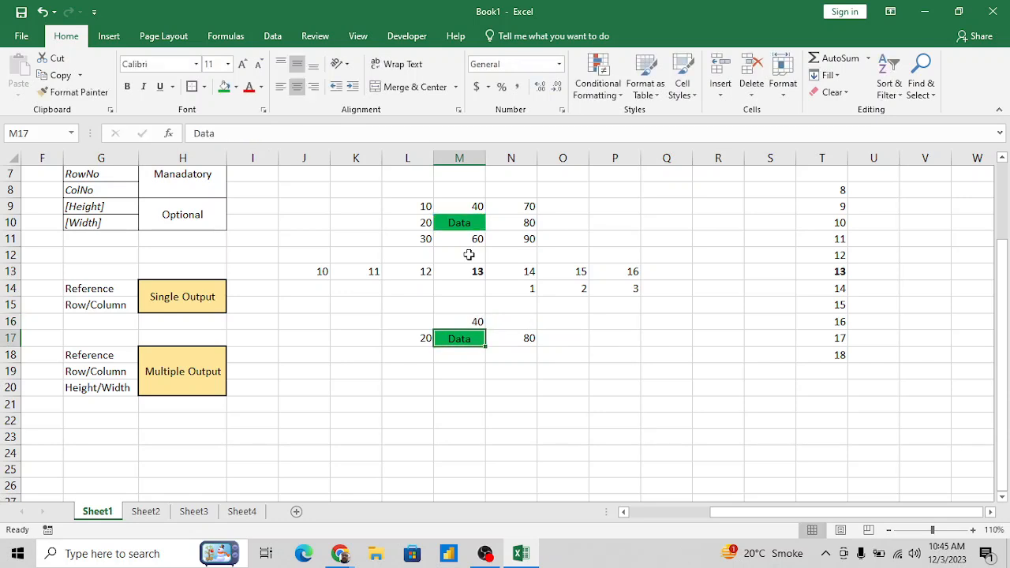
pyautogui.press('Up')
# Enter =OFFSET(M10,1,0) in M18, using one row and zero columns from M10.
pyautogui.press('Down')
pyautogui.press('Down')
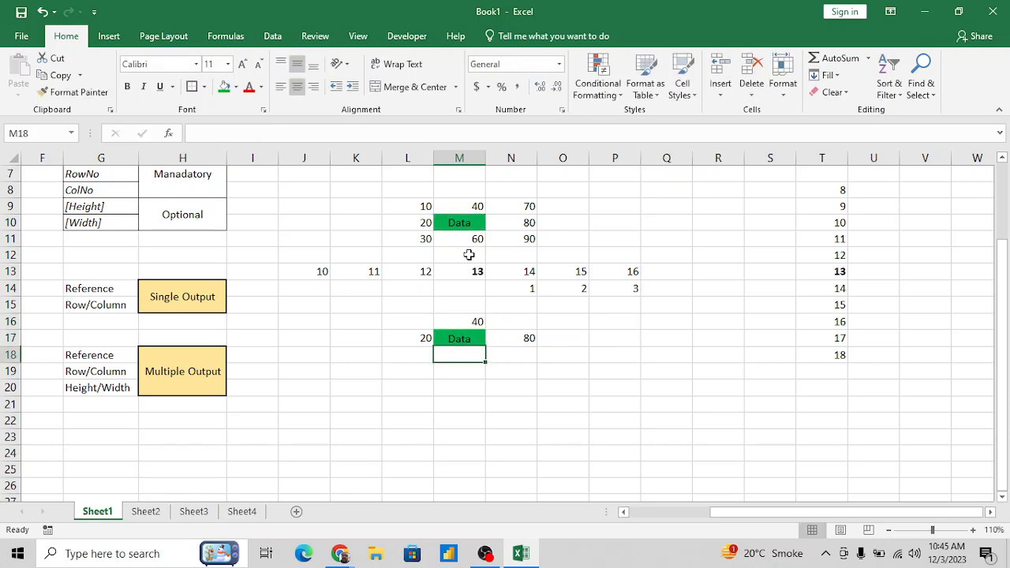
pyautogui.write('=off')
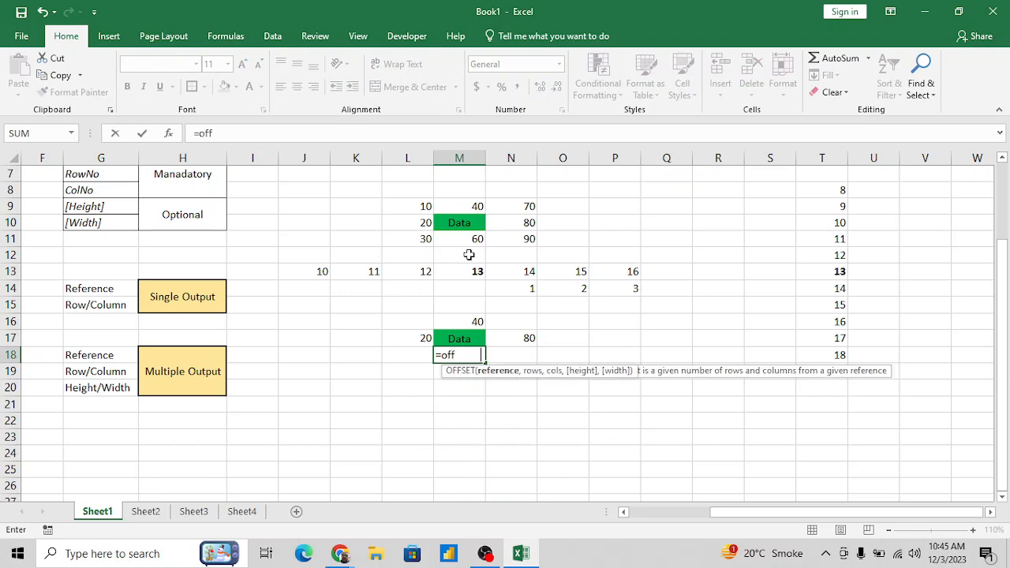
pyautogui.press('Tab')
pyautogui.click(462, 222)
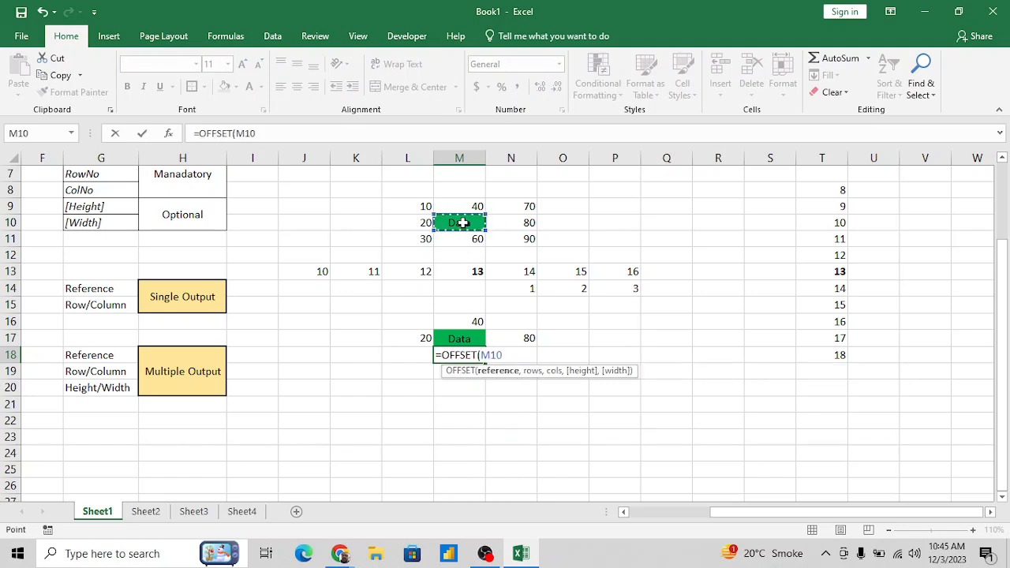
pyautogui.write(',')
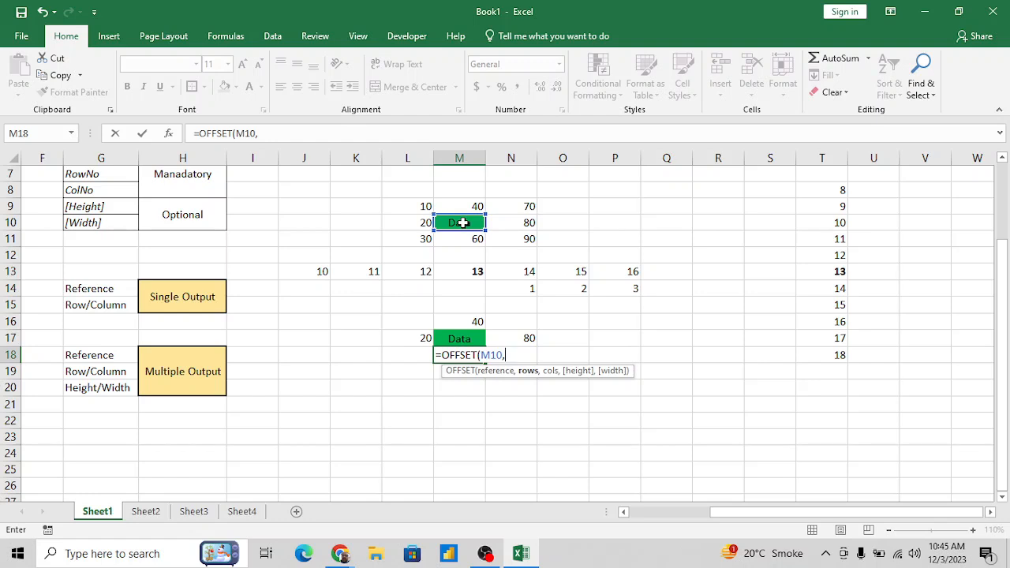
pyautogui.write('1,0')
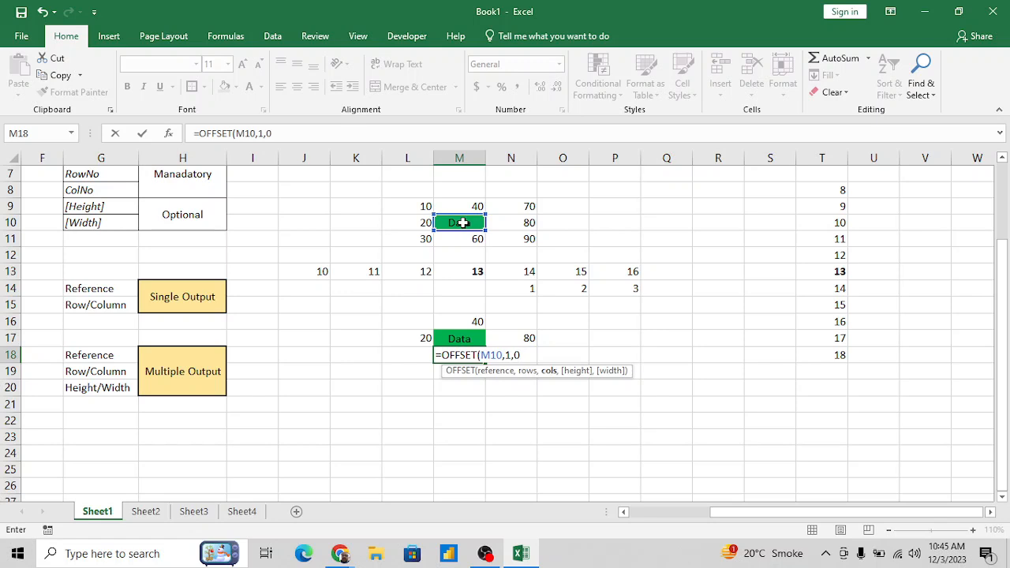
pyautogui.write(')')
pyautogui.press('Return')
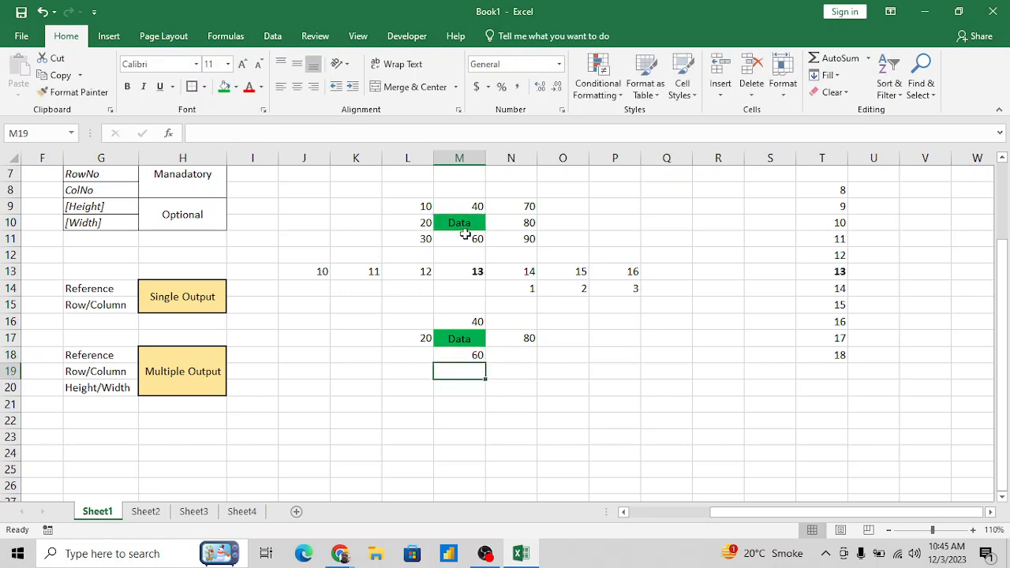
# Compare the source cells M9:M11 with the OFFSET results above, below and on both sides of the Data cell M17.
pyautogui.click(460, 221)
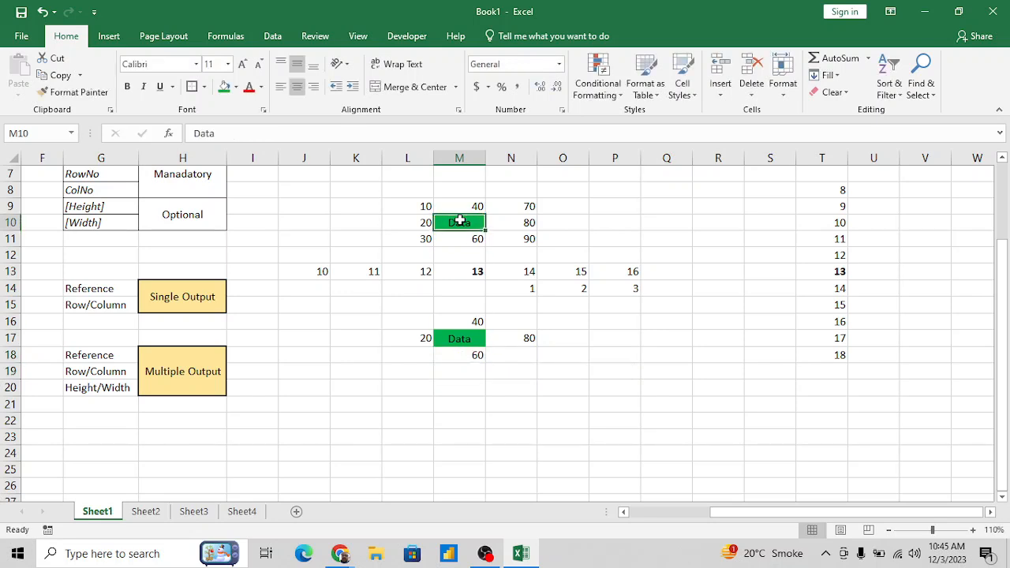
pyautogui.moveTo(460, 205); pyautogui.dragTo(460, 238)
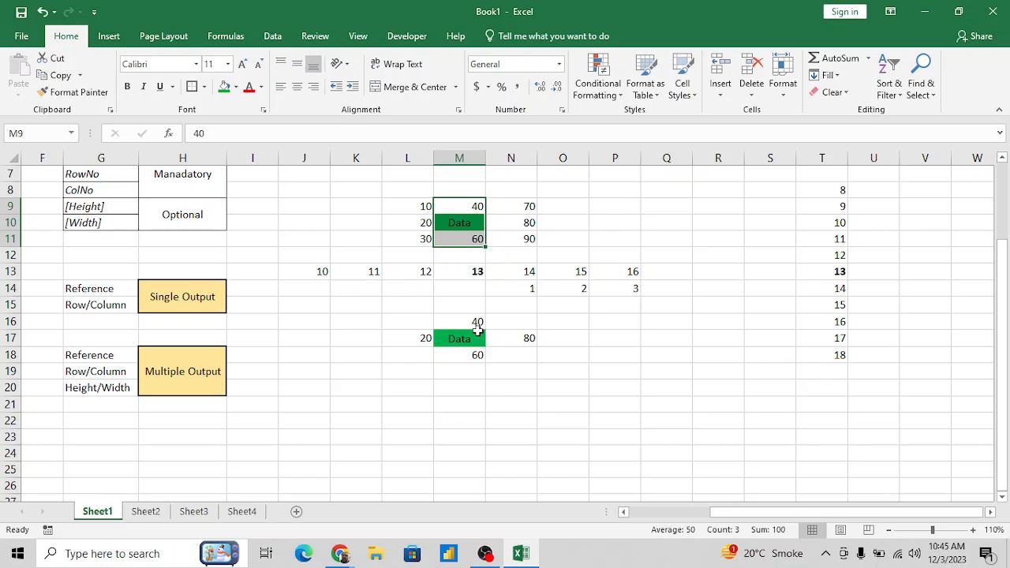
pyautogui.click(466, 337)
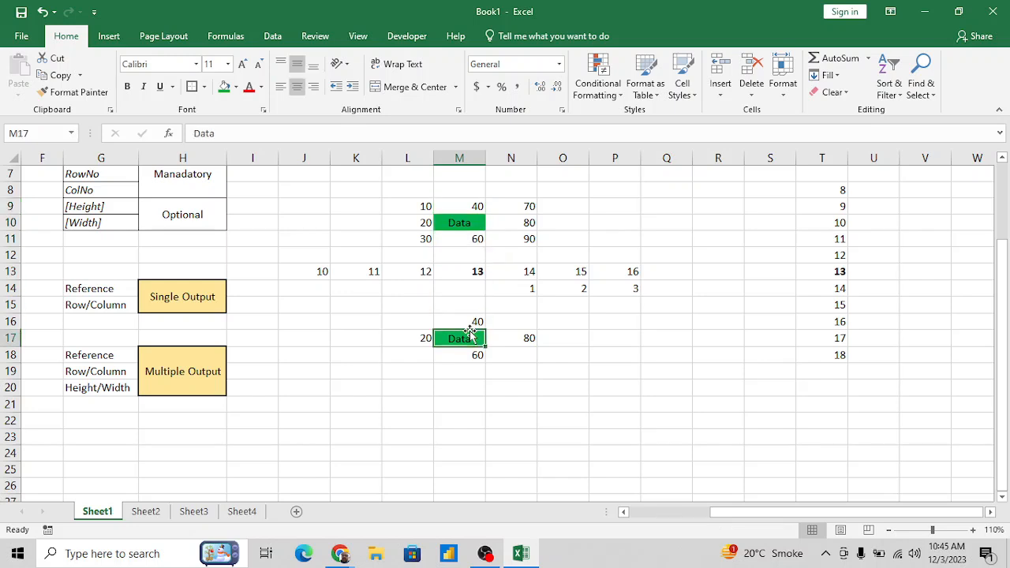
pyautogui.click(470, 327)
pyautogui.press('Down')
pyautogui.press('Down')
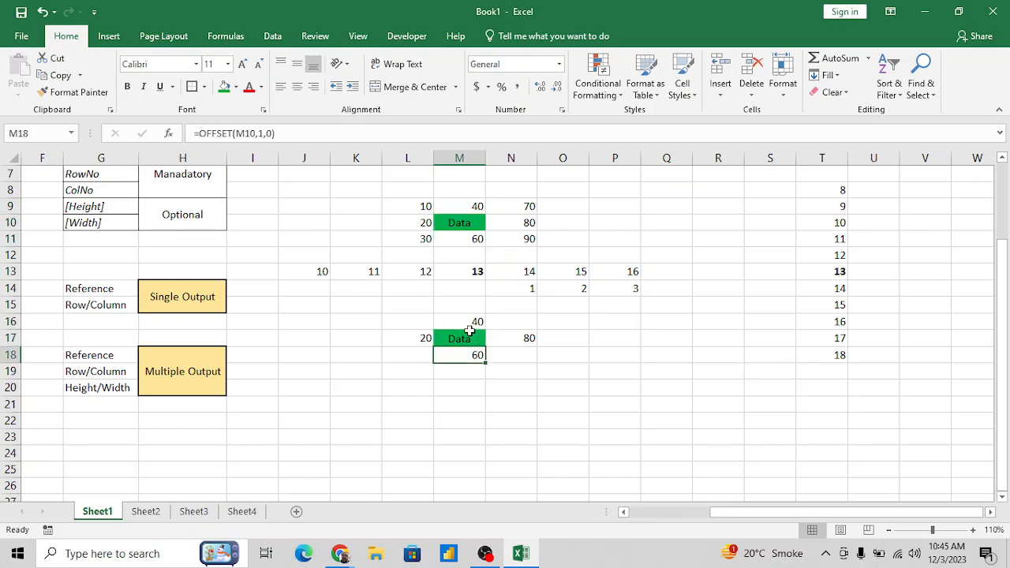
pyautogui.press('Up')
pyautogui.press('Up')
pyautogui.press('Up')
pyautogui.press('Down')
pyautogui.press('Down')
pyautogui.press('Down')
pyautogui.press('Down')
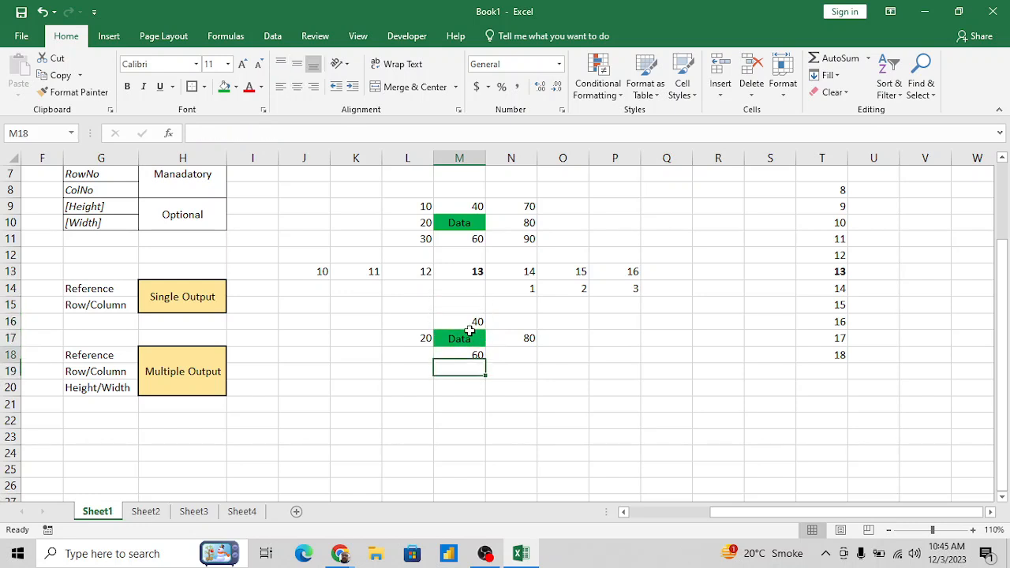
pyautogui.press('Up')
pyautogui.press('Up')
pyautogui.press('Right')
pyautogui.press('Left')
pyautogui.press('Left')
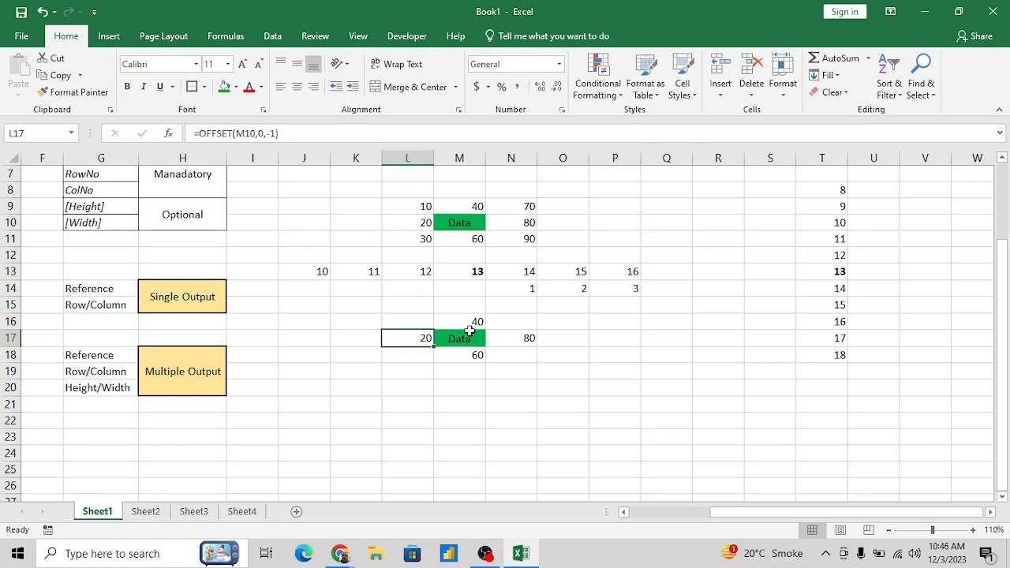
# Enter =OFFSET(M10,-1,1) in N16, using minus one row and one column from M10.
pyautogui.press('Up')
pyautogui.press('Right')
pyautogui.press('Right')
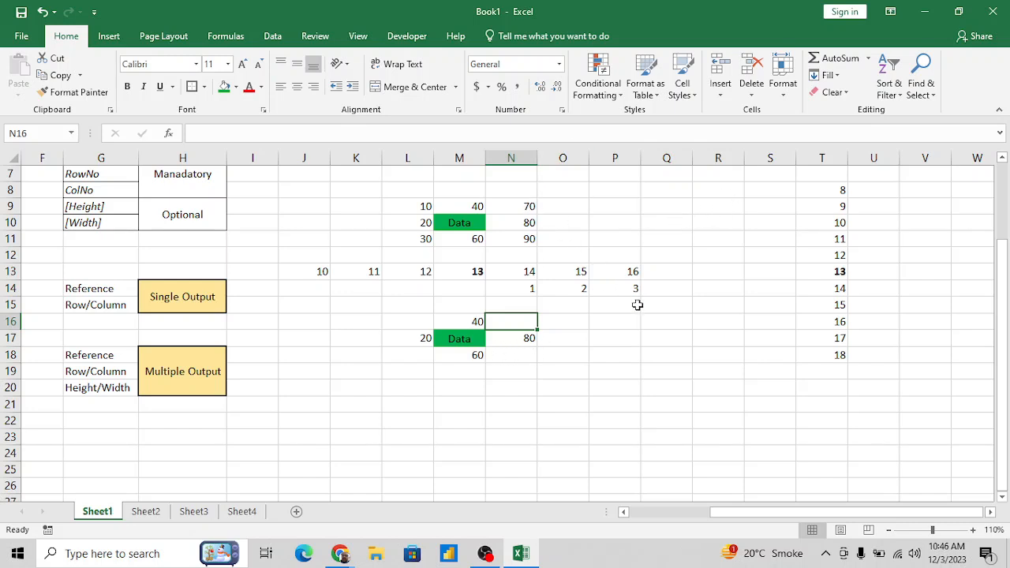
pyautogui.write('=of')
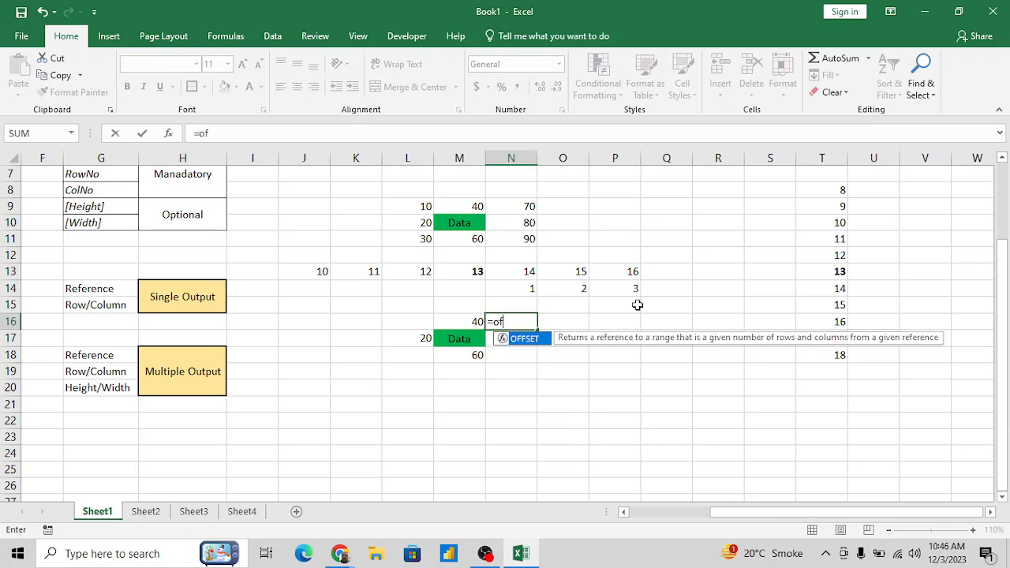
pyautogui.press('Tab')
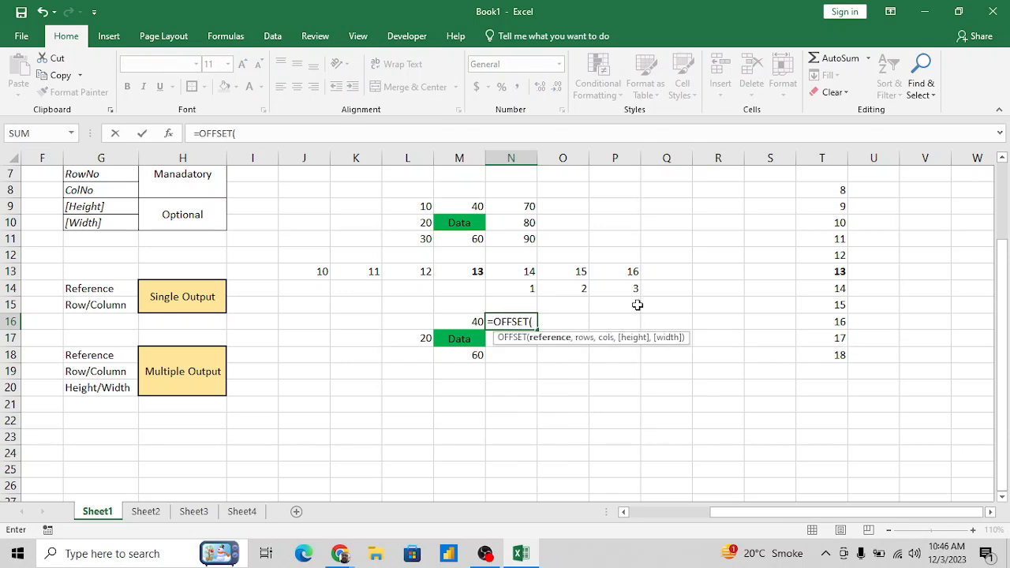
pyautogui.click(463, 222)
pyautogui.write(',')
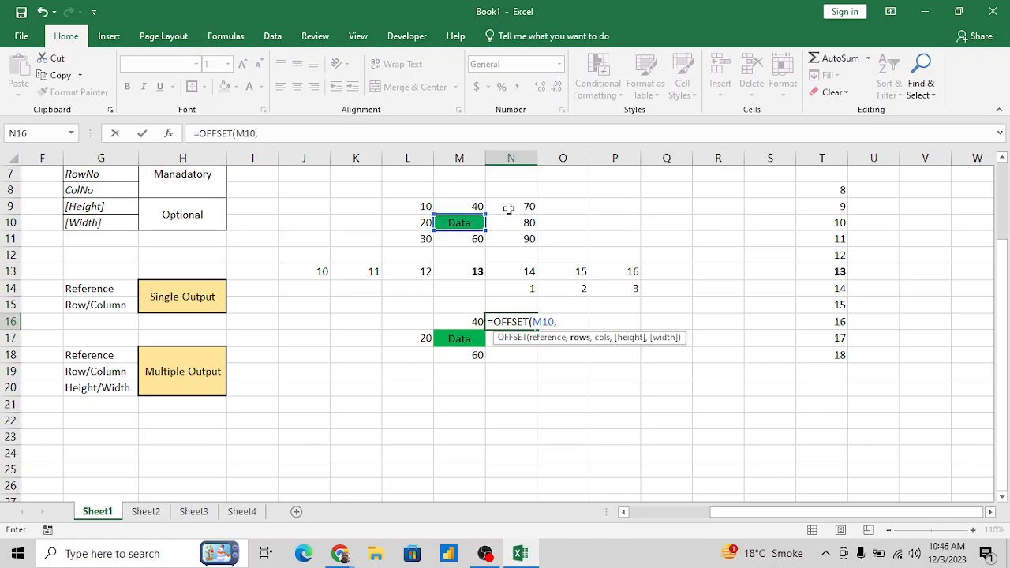
pyautogui.write('-1,')
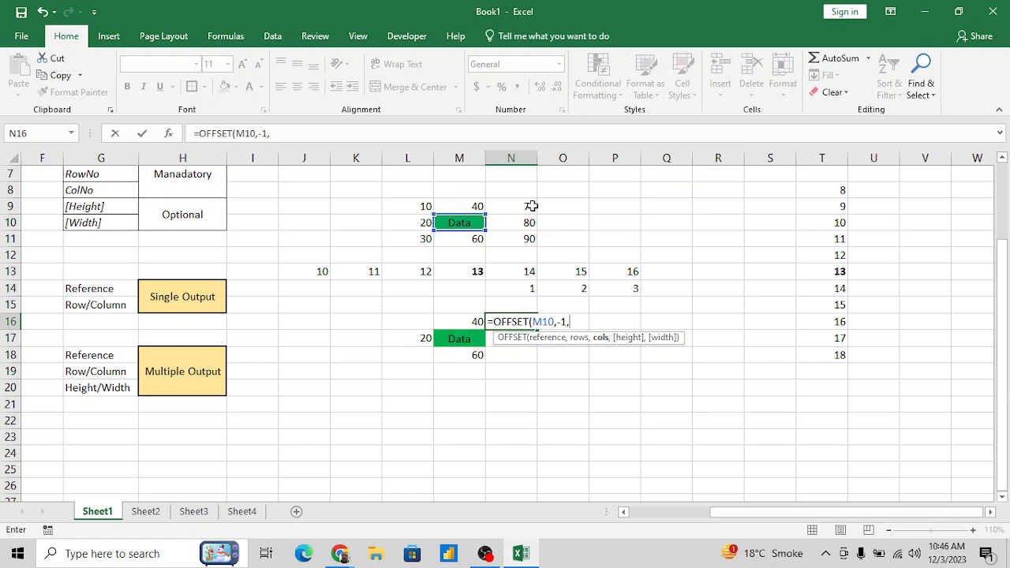
pyautogui.write('1)')
pyautogui.press('Return')
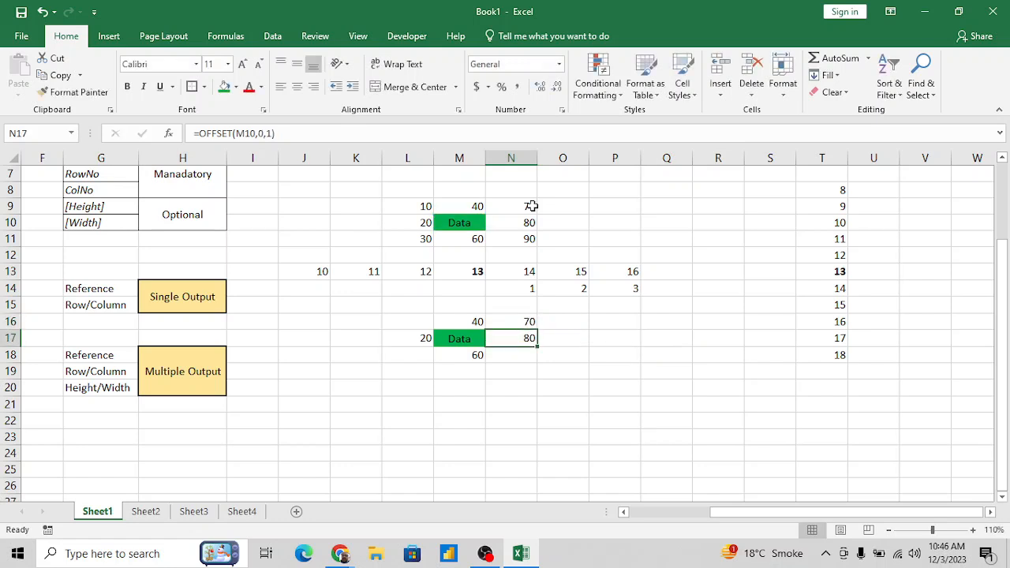
pyautogui.press('Up')
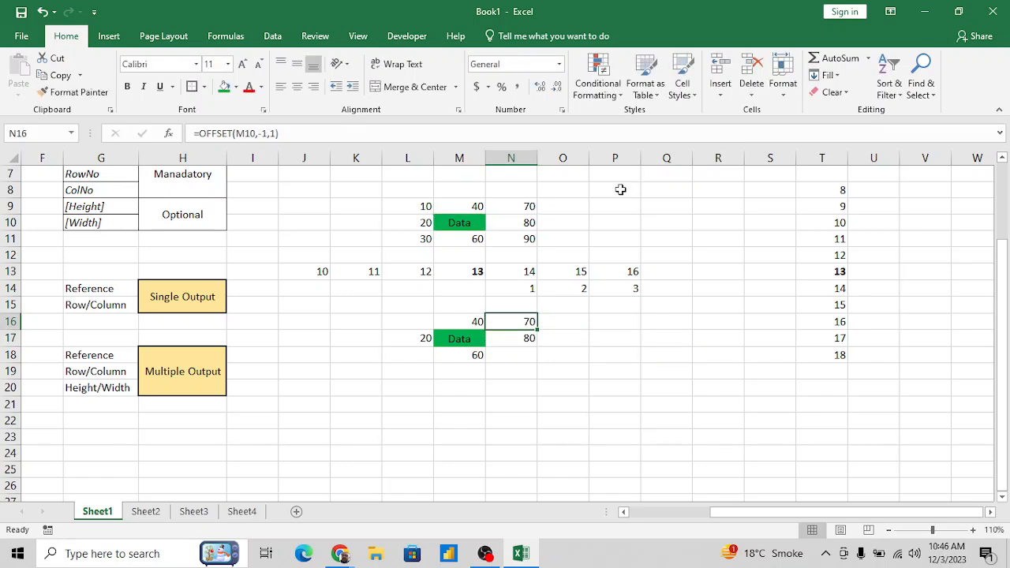
pyautogui.press('Down')
pyautogui.press('Down')
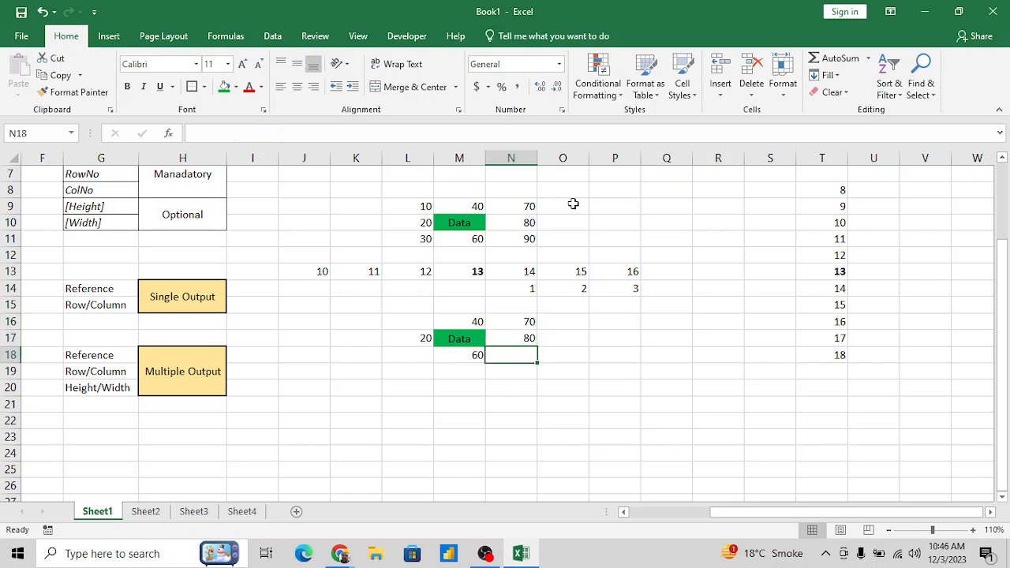
# Enter =OFFSET(M10,1,1) in N18, using one row and one column from M10.
pyautogui.write('=off')
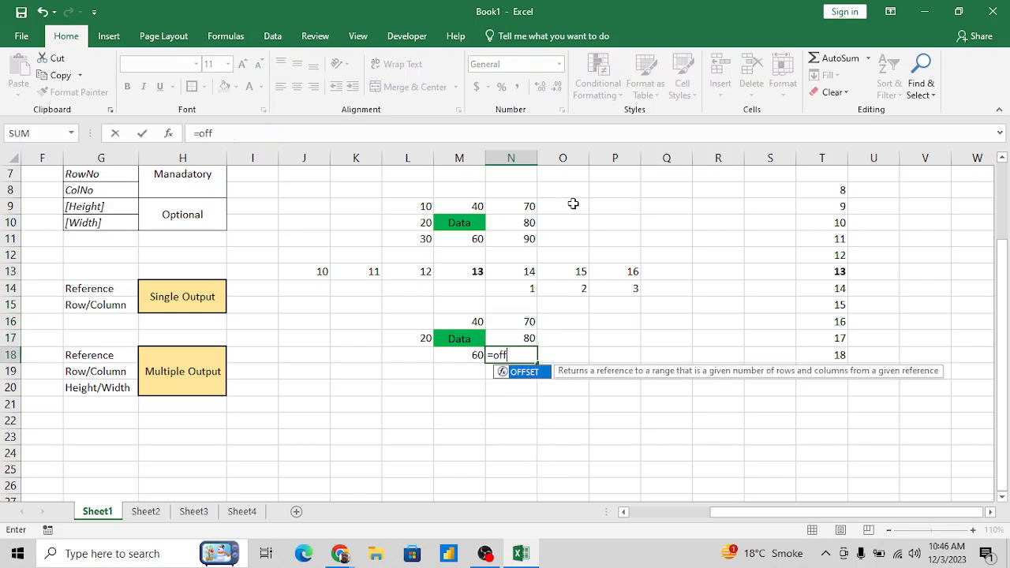
pyautogui.press('Tab')
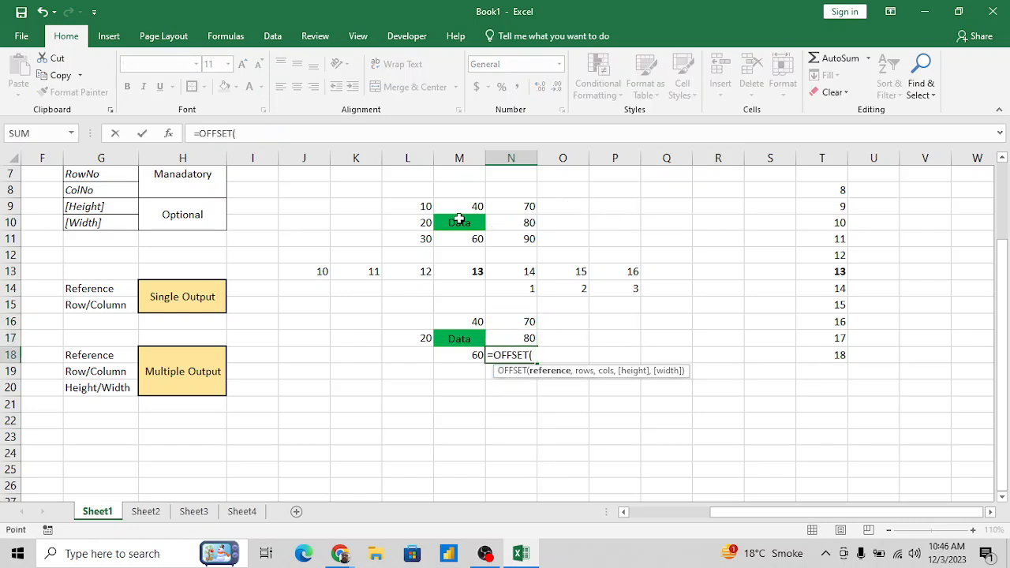
pyautogui.click(459, 219)
pyautogui.write(',')
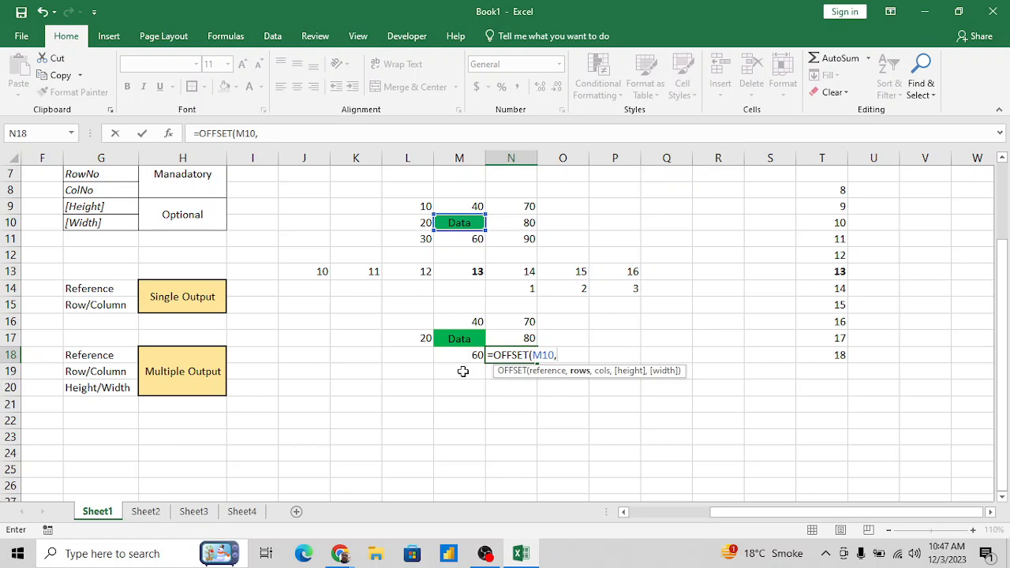
pyautogui.write('1,')
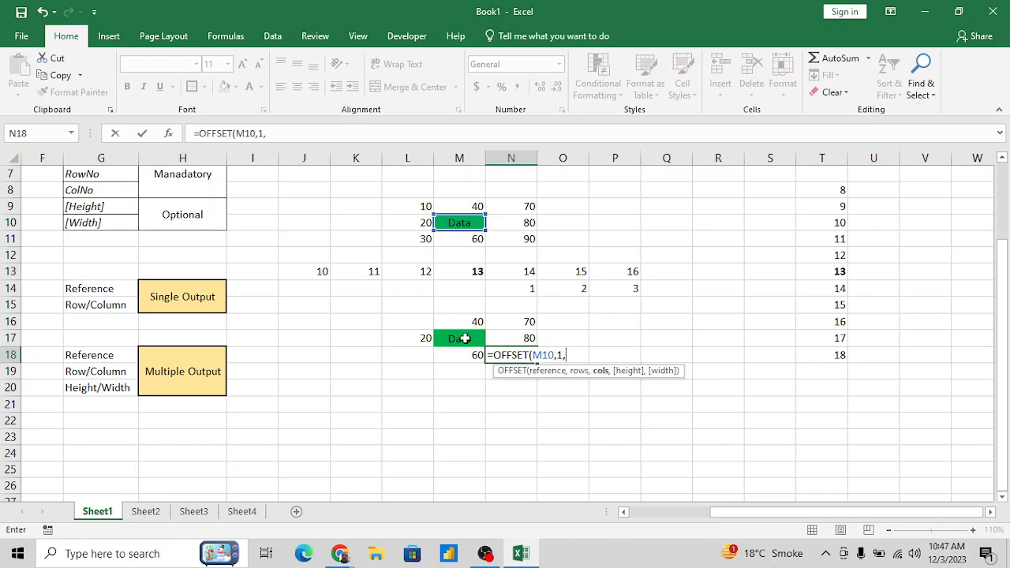
pyautogui.write('1)')
pyautogui.press('Return')
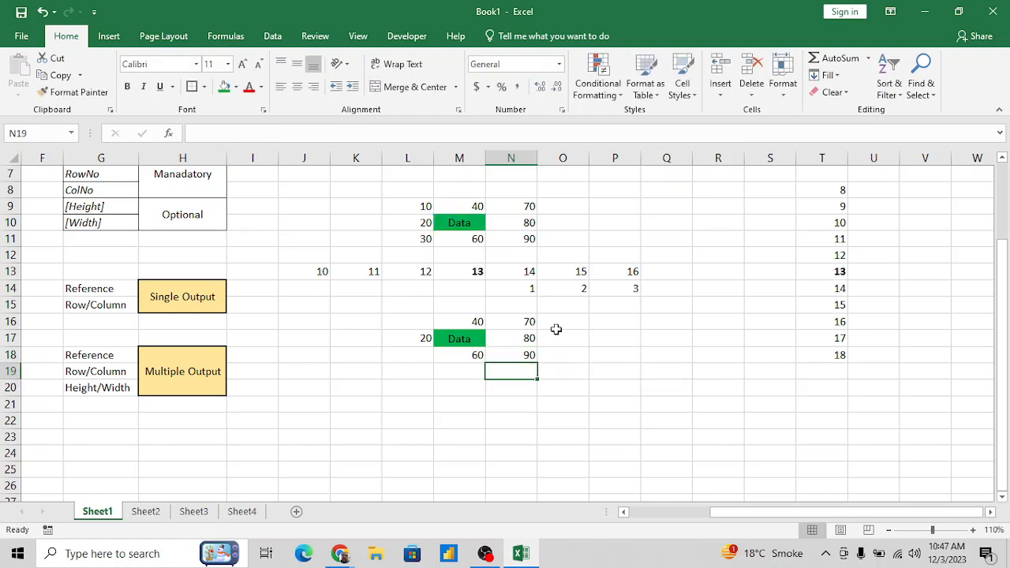
pyautogui.press('Up')
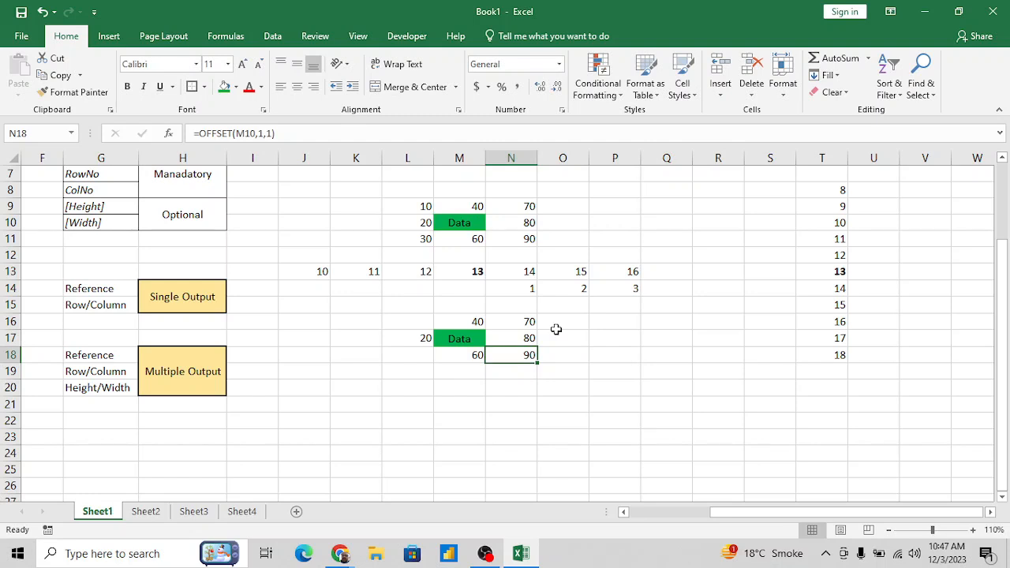
# Enter =OFFSET(M10,1,-1) in L18, using one row and minus one column from M10.
pyautogui.press('Left')
pyautogui.press('Left')
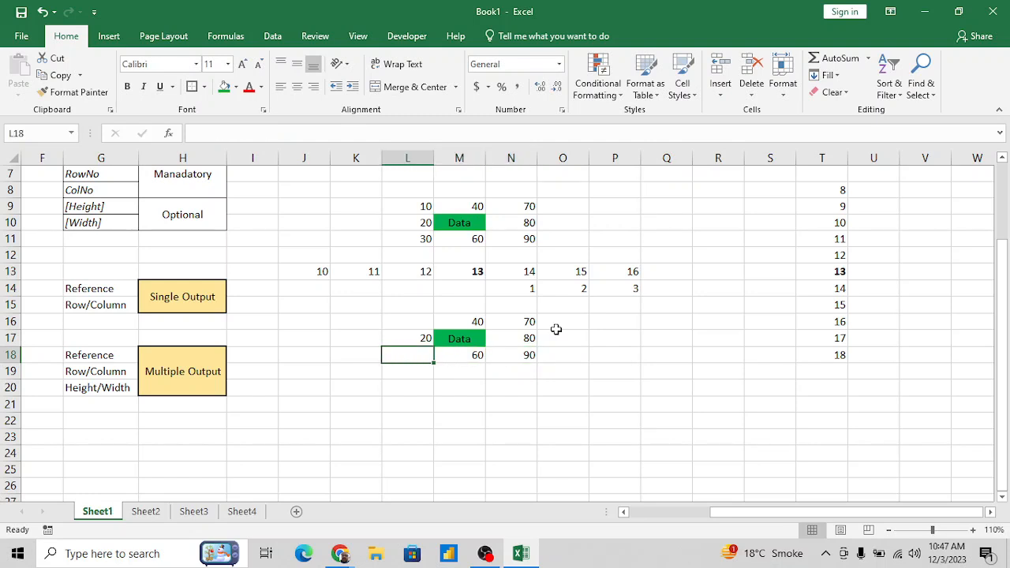
pyautogui.write('=off')
pyautogui.press('Tab')
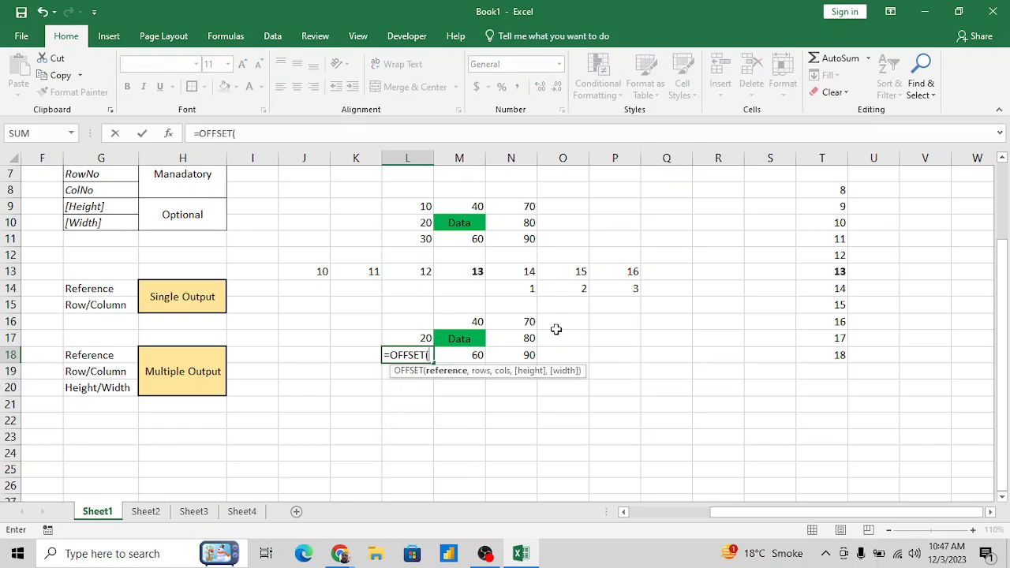
pyautogui.click(463, 222)
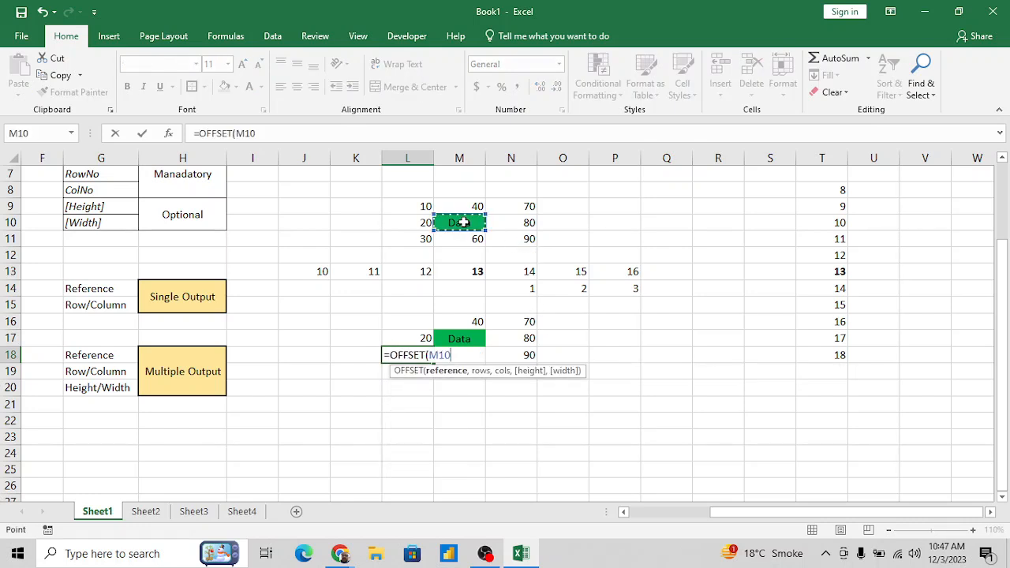
pyautogui.write(',')
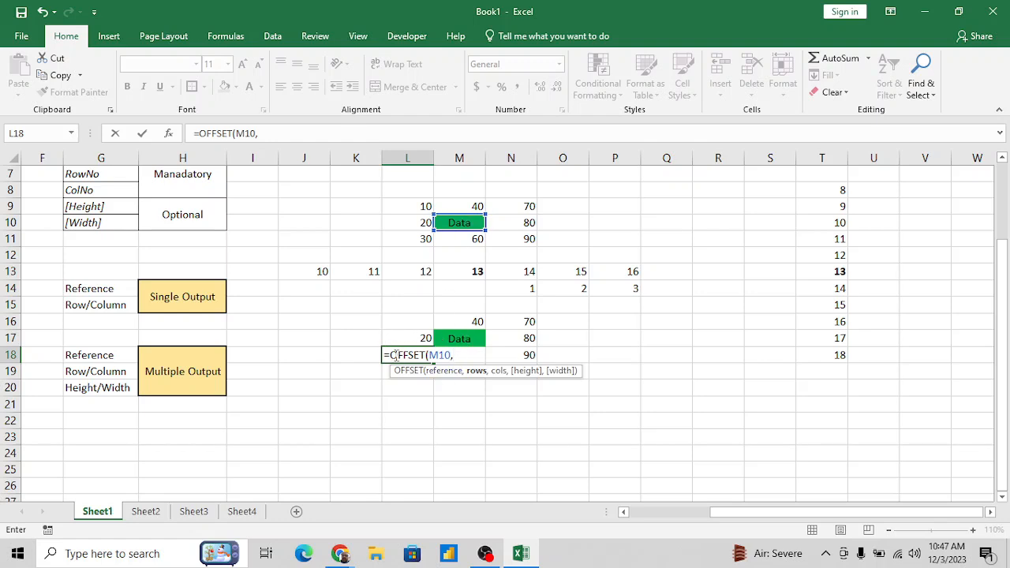
pyautogui.write('1,')
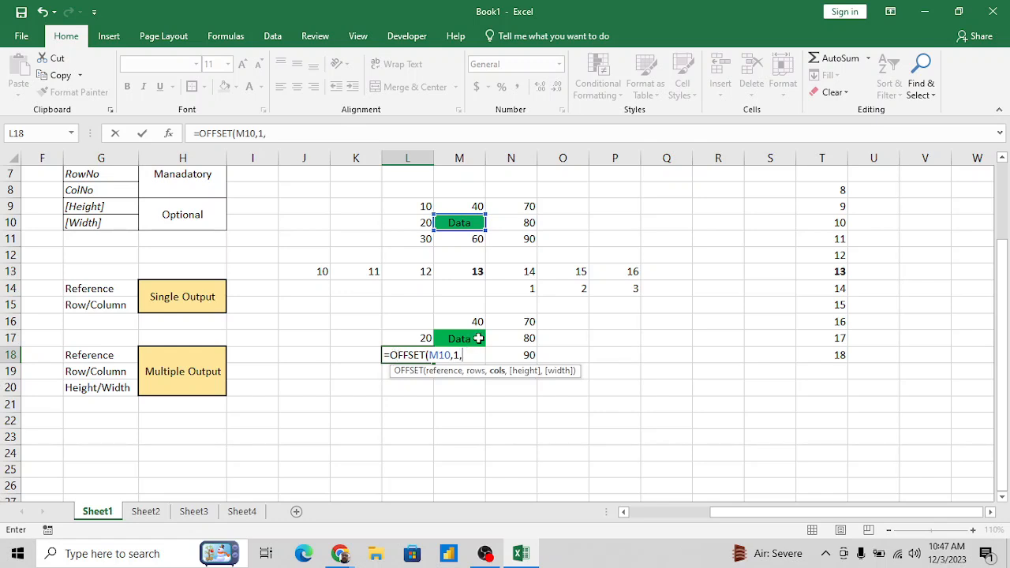
pyautogui.write('-1')
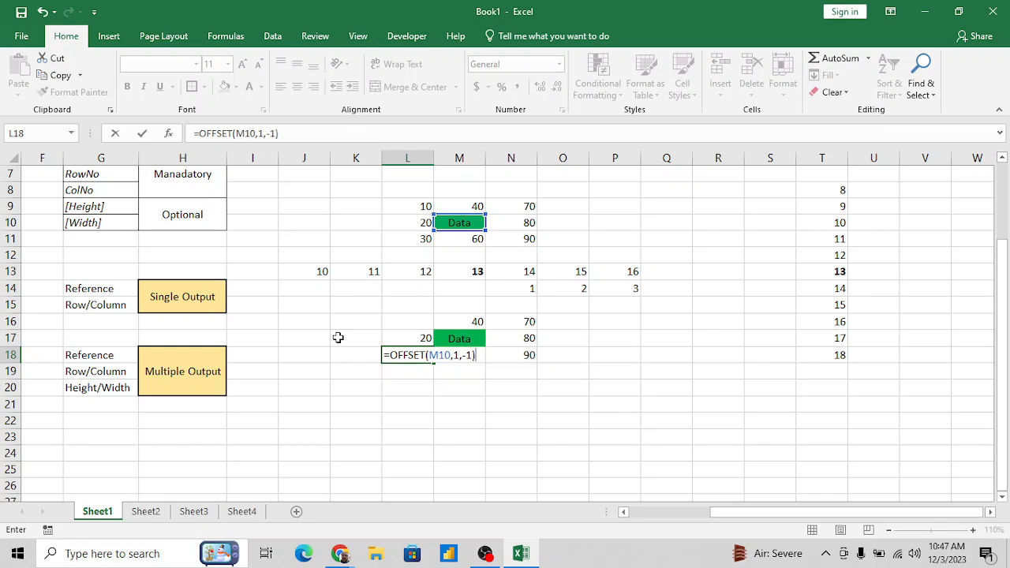
pyautogui.press('Return')
# Enter =OFFSET(M10,-1,-1) in L16, using minus one row and minus one column from M10.
pyautogui.press('Up')
pyautogui.press('Up')
pyautogui.press('Up')
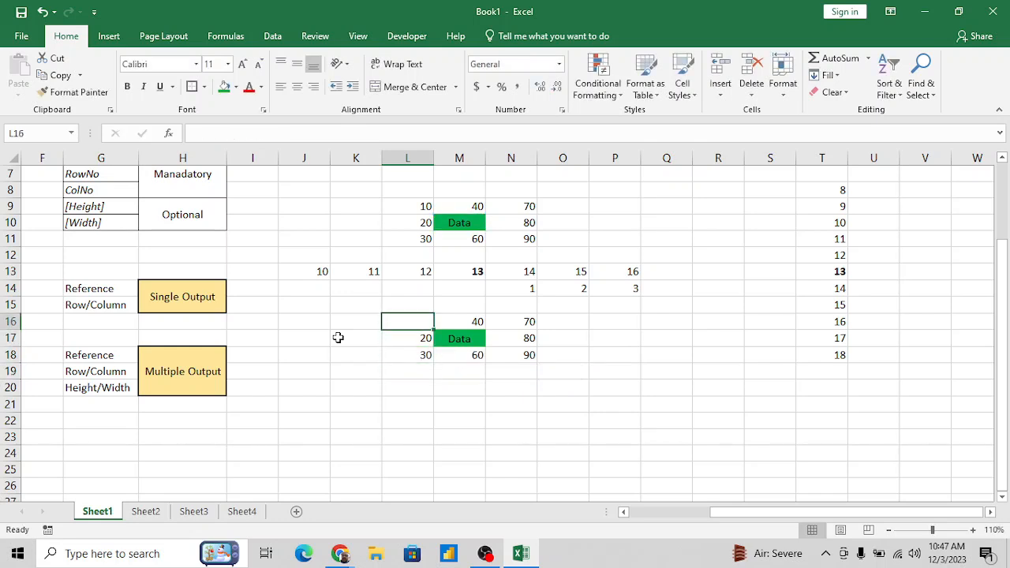
pyautogui.write('=off')
pyautogui.press('Tab')
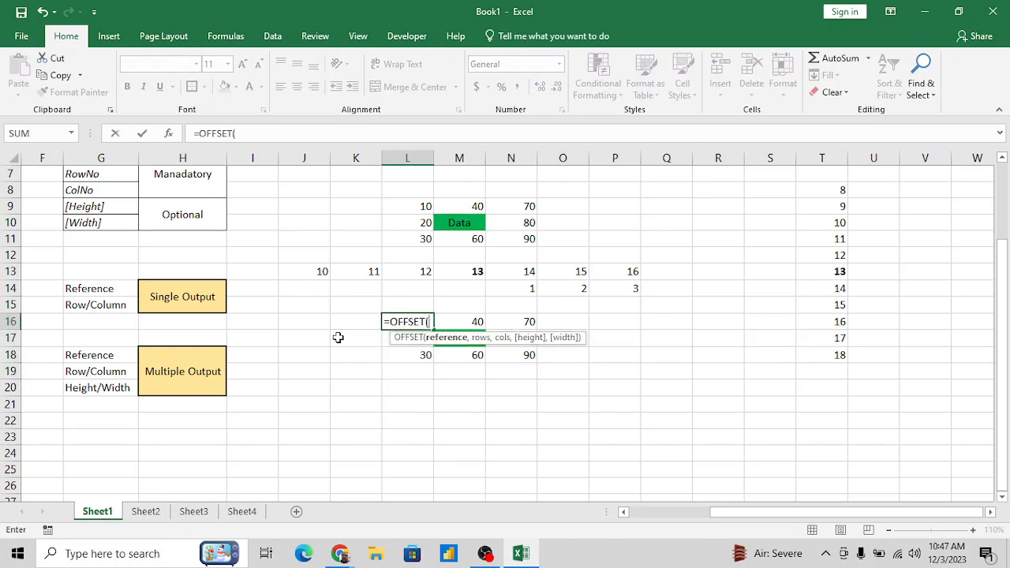
pyautogui.click(465, 221)
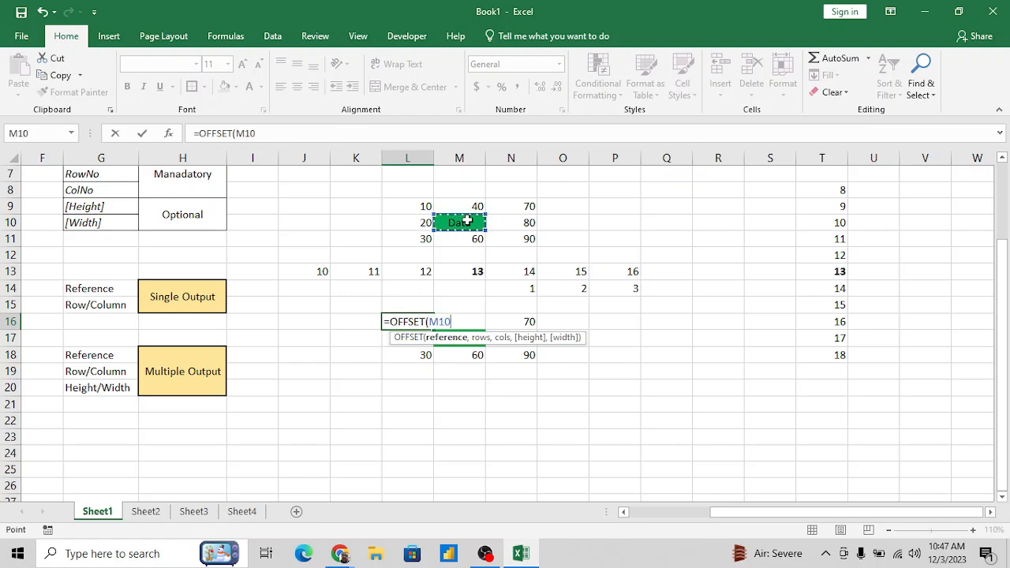
pyautogui.write(',')
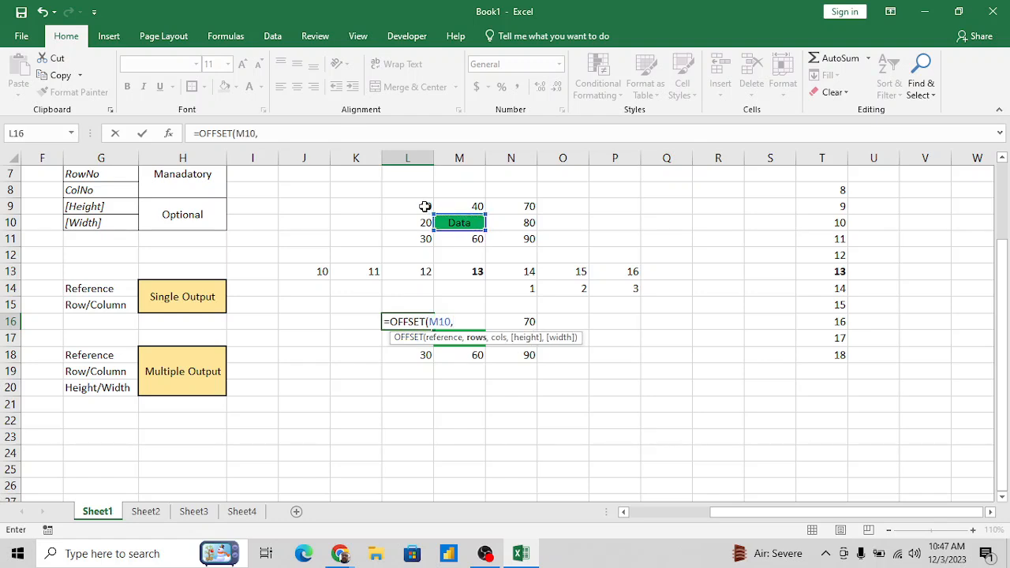
pyautogui.write('-1,-1')
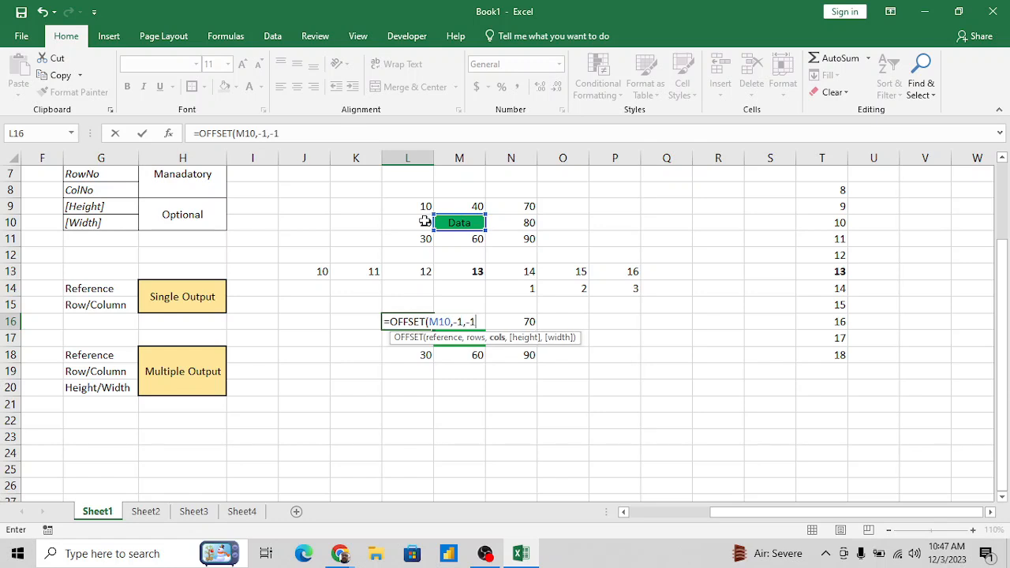
pyautogui.write(')')
pyautogui.press('Return')
pyautogui.press('Up')
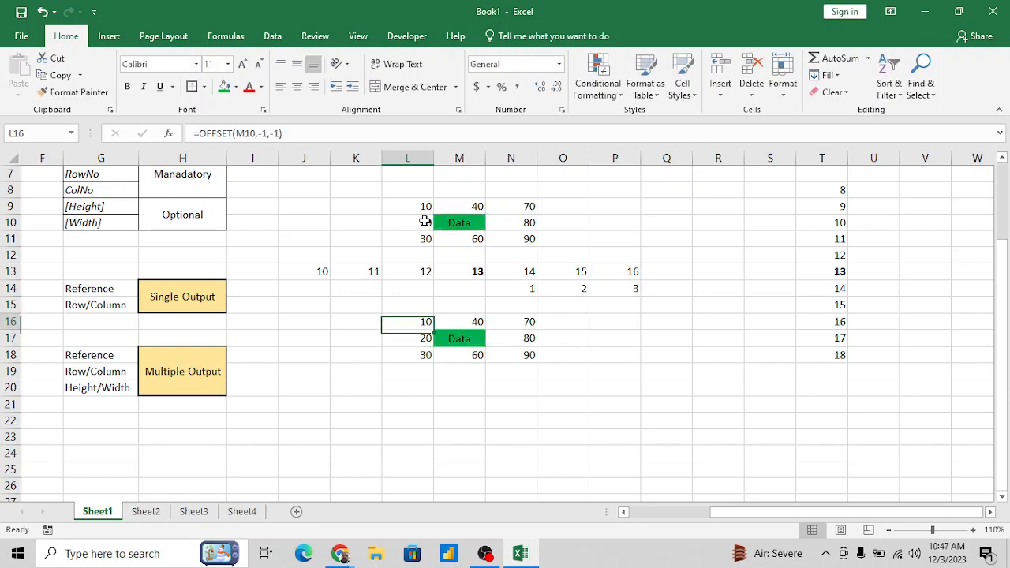
# Show the worksheet's formulas to compare the OFFSET arguments around the Data cell M17, and return to the value display.
pyautogui.click(583, 332)
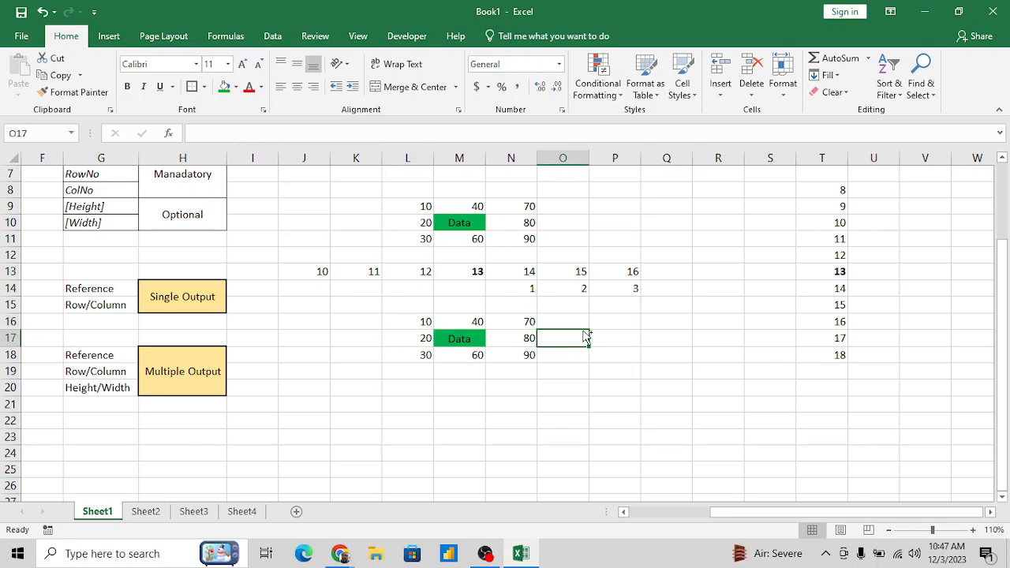
pyautogui.hotkey('ctrl', '`')
pyautogui.hscroll(5, 671, 351)
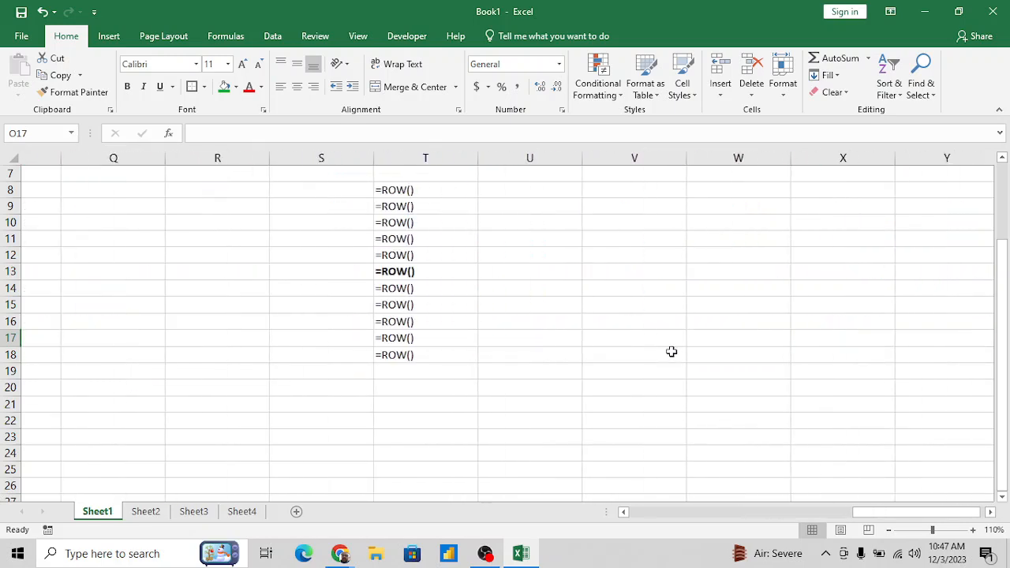
pyautogui.hscroll(-3, 671, 351)
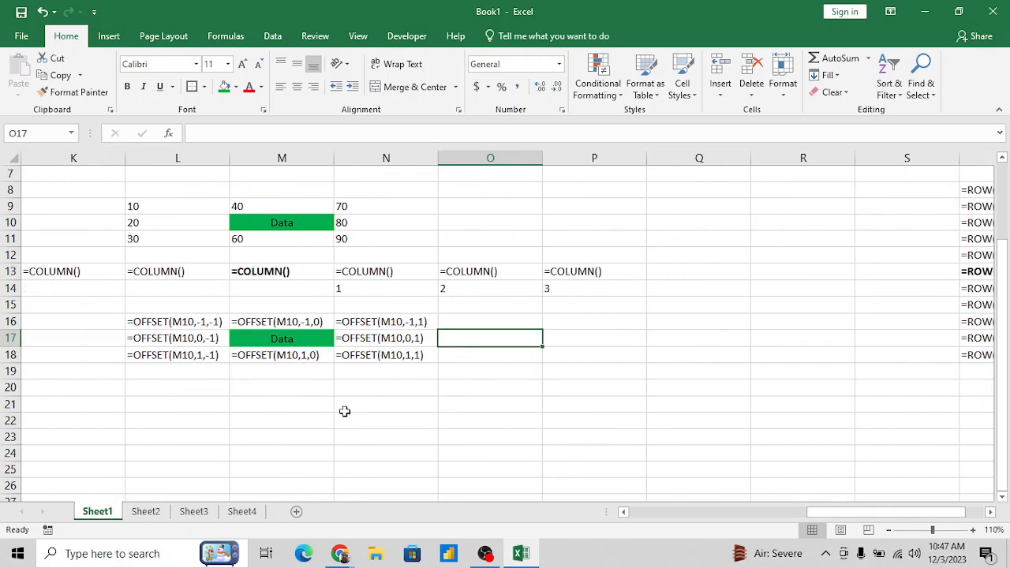
pyautogui.hscroll(-2, 345, 411)
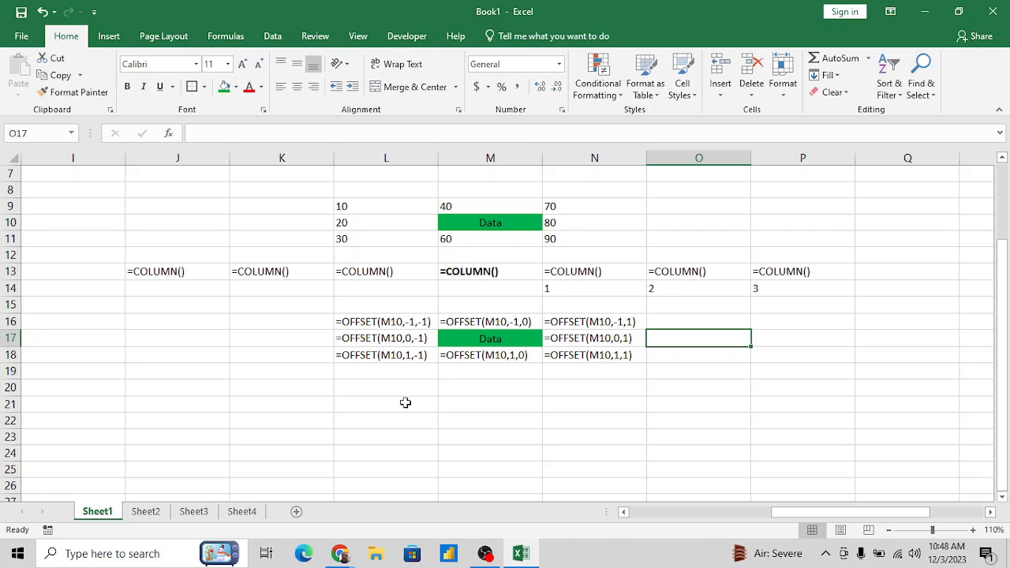
pyautogui.hotkey('ctrl', '`')
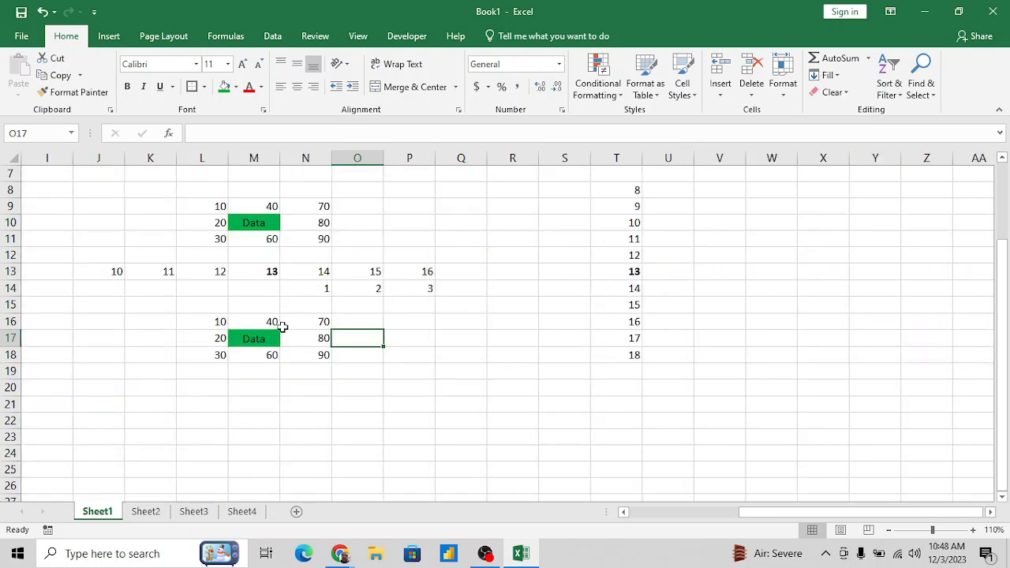
pyautogui.click(325, 318)
pyautogui.press('Left')
pyautogui.press('Left')
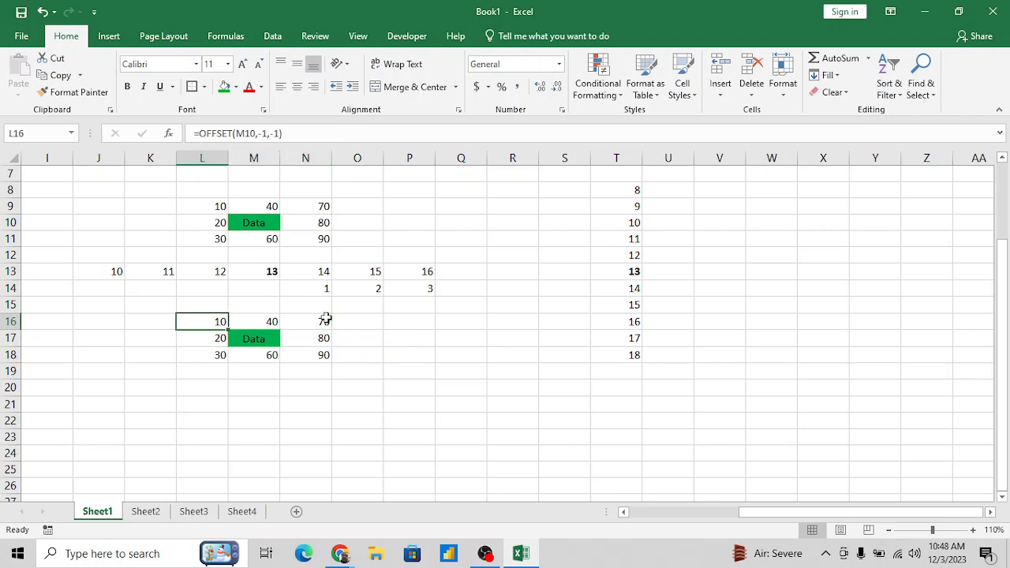
pyautogui.press('Left')
pyautogui.press('Left')
pyautogui.press('Left')
pyautogui.press('Left')
pyautogui.press('Left')
pyautogui.press('Right')
pyautogui.press('Right')
pyautogui.press('Right')
pyautogui.press('Right')
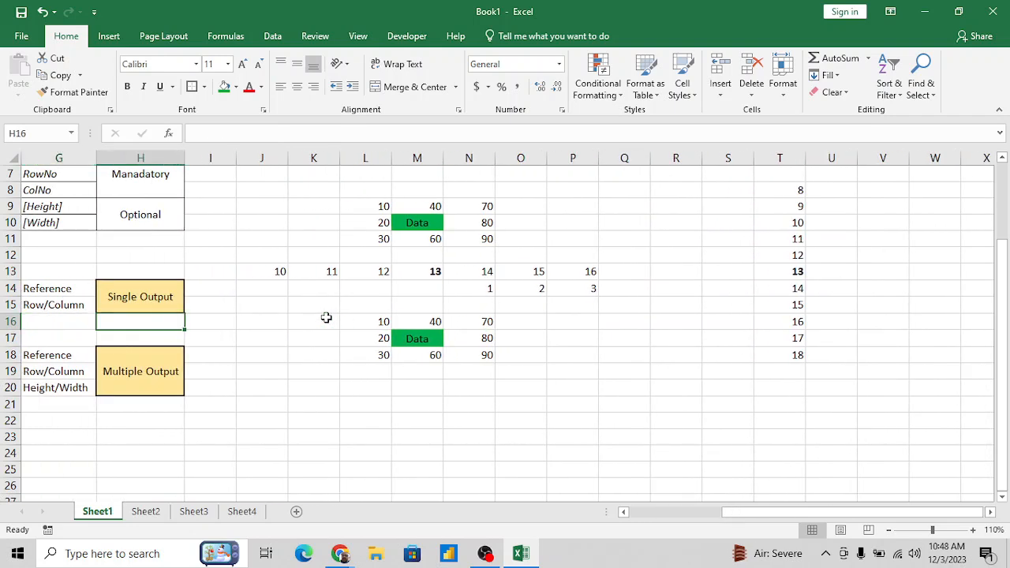
# Switch to the Google Meet call to check the participants, and return to the Excel workbook.
pyautogui.hotkey('alt', 'Tab')
pyautogui.press('Tab')
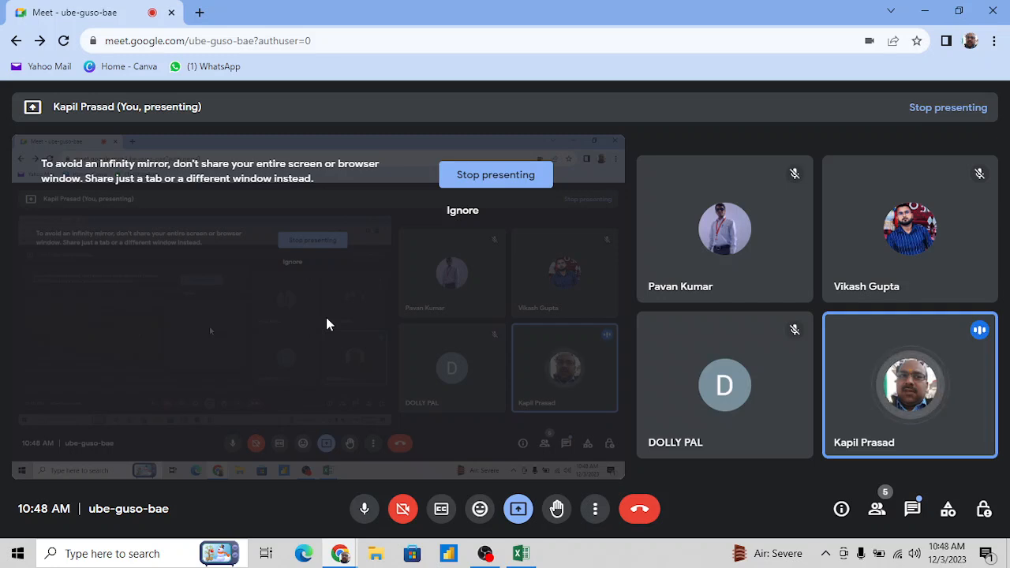
pyautogui.hotkey('alt', 'Tab')
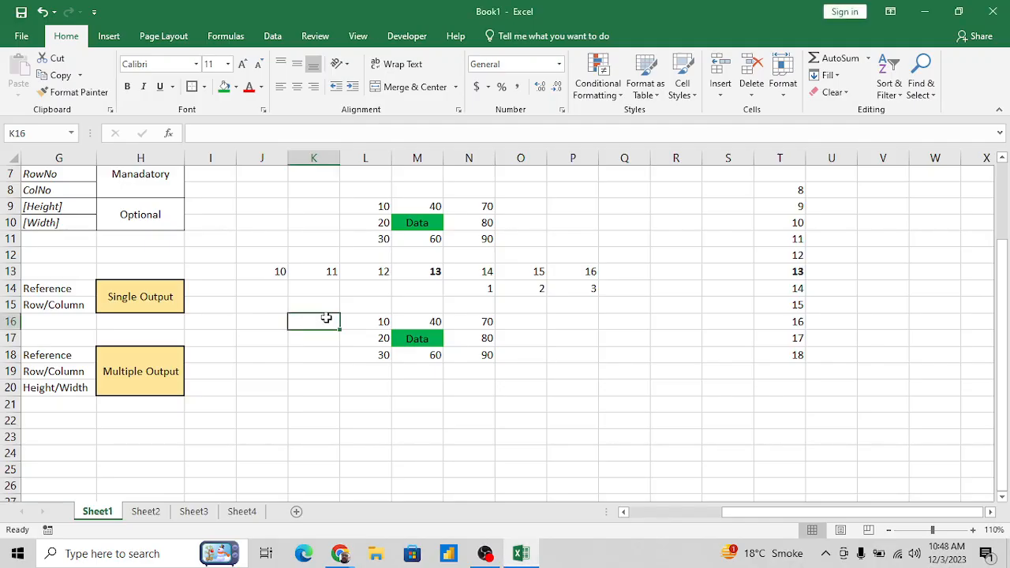
pyautogui.click(369, 312)
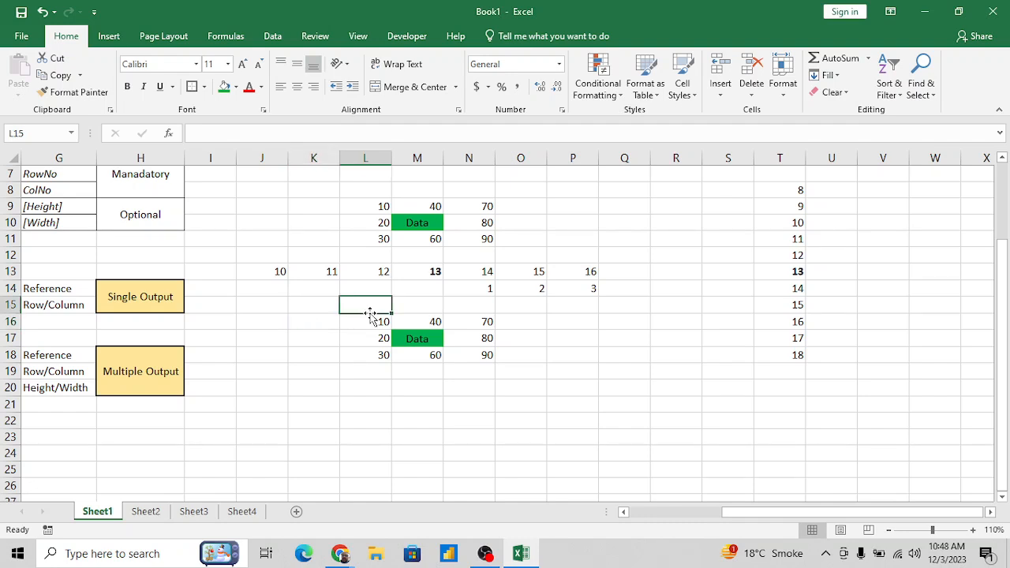
pyautogui.press('Up')
pyautogui.press('Up')
pyautogui.press('Down')
pyautogui.press('Down')
pyautogui.press('Down')
pyautogui.press('Down')
pyautogui.press('Right')
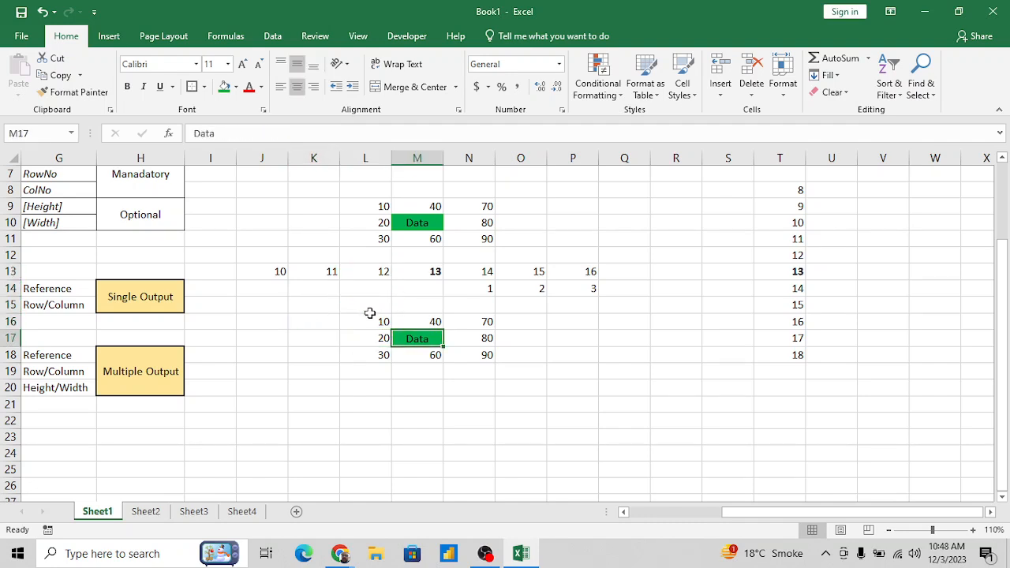
pyautogui.press('Left')
pyautogui.press('Left')
pyautogui.press('Left')
pyautogui.press('Left')
pyautogui.press('Left')
pyautogui.press('Left')
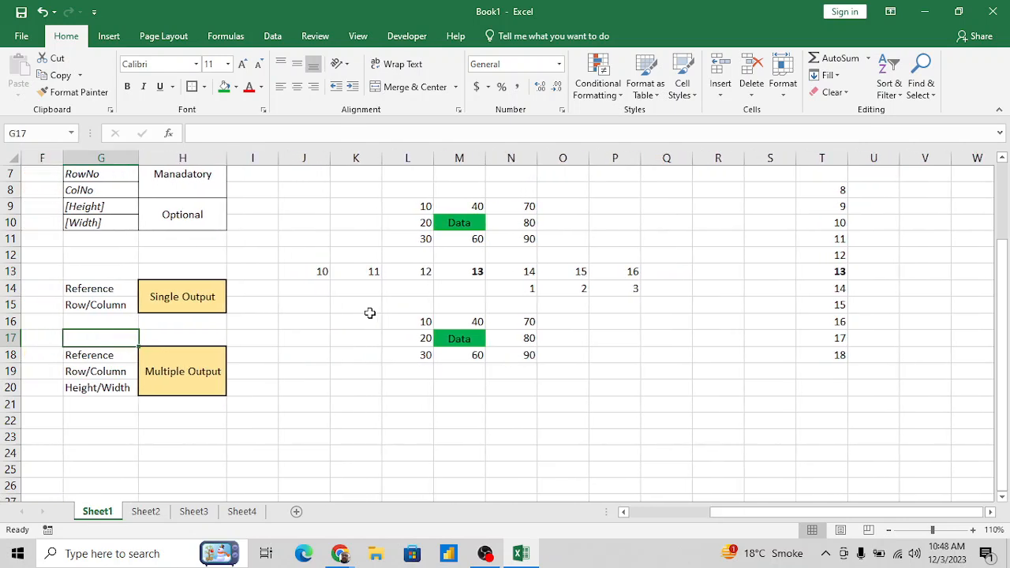
pyautogui.press('Right')
pyautogui.press('Right')
pyautogui.press('Right')
pyautogui.press('Left')
pyautogui.hotkey('ctrl', 'Up')
pyautogui.hotkey('ctrl', 'Home')
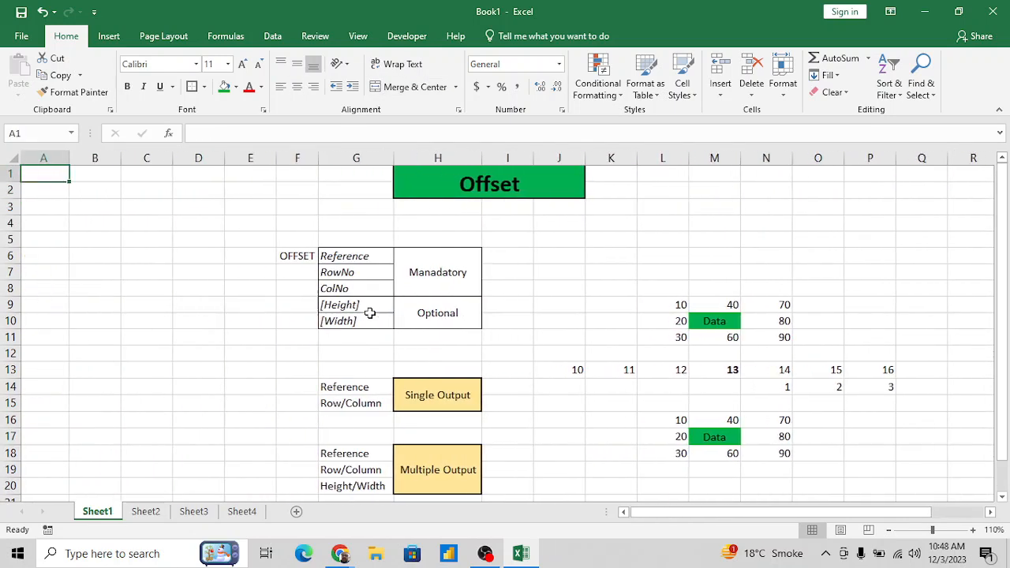
pyautogui.press('Right')
pyautogui.press('Right')
pyautogui.press('Right')
pyautogui.press('Right')
pyautogui.press('Right')
pyautogui.press('Right')
pyautogui.press('Right')
pyautogui.press('Right')
pyautogui.press('Right')
pyautogui.press('Right')
pyautogui.press('Right')
pyautogui.press('Right')
pyautogui.press('Right')
pyautogui.press('Right')
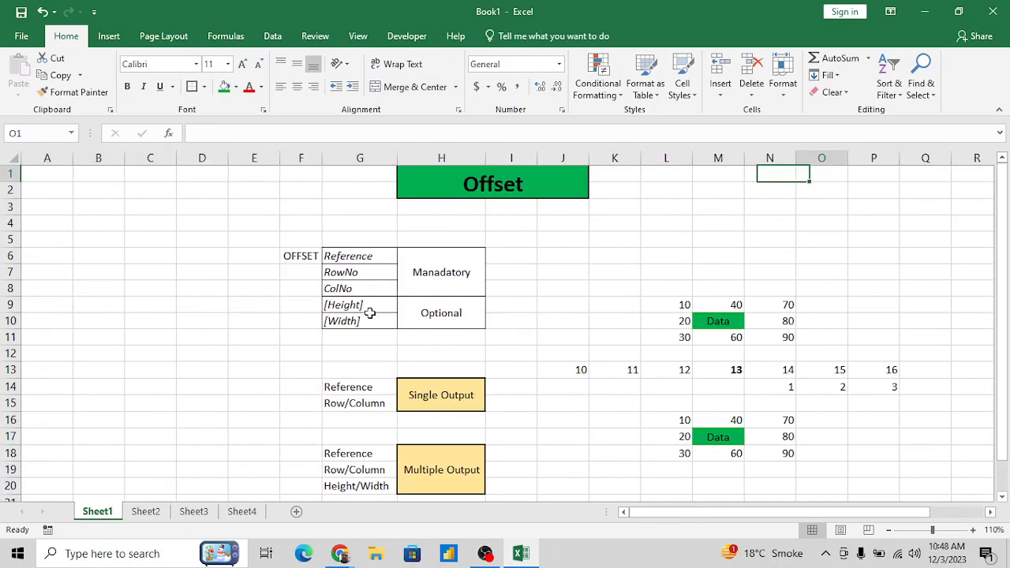
pyautogui.press('Right')
pyautogui.press('Right')
pyautogui.press('Right')
pyautogui.press('Right')
pyautogui.press('Right')
pyautogui.press('Right')
pyautogui.press('Down')
pyautogui.press('Down')
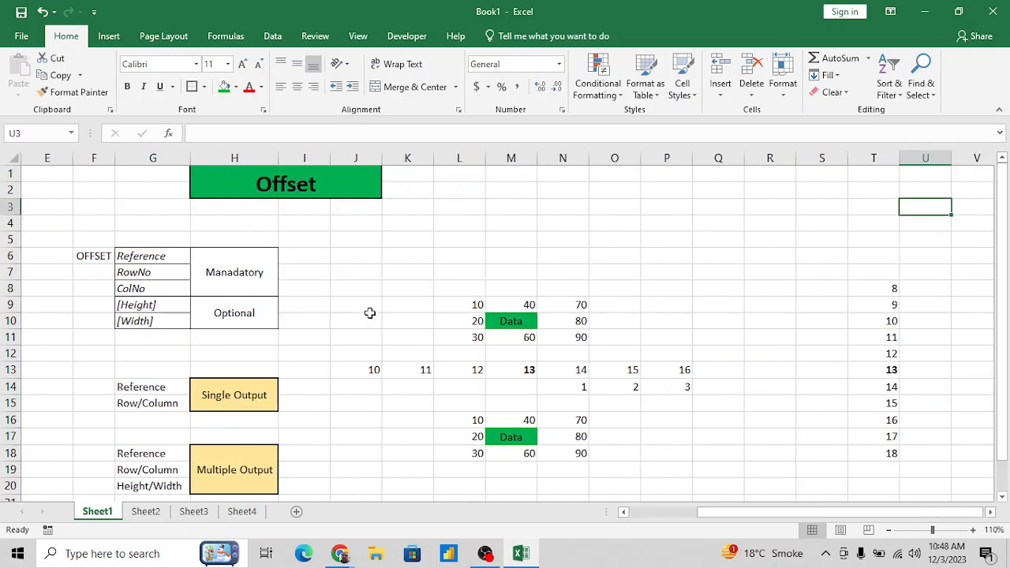
pyautogui.press('Down')
# Rename the Sheet1 worksheet as Summary.
pyautogui.scroll(-1, 461, 369)
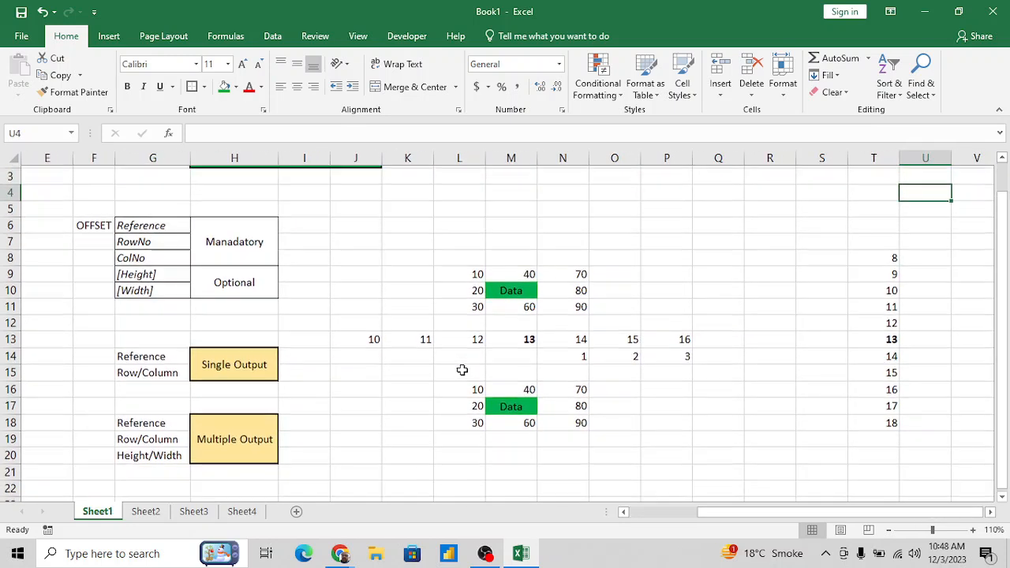
pyautogui.scroll(1, 462, 369)
pyautogui.click(95, 511)
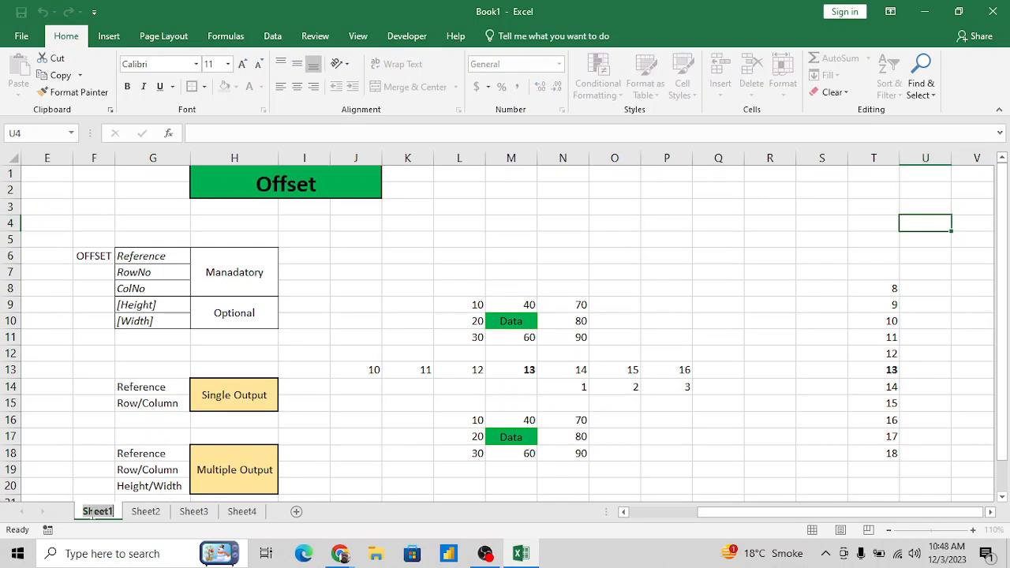
pyautogui.write('Summar')
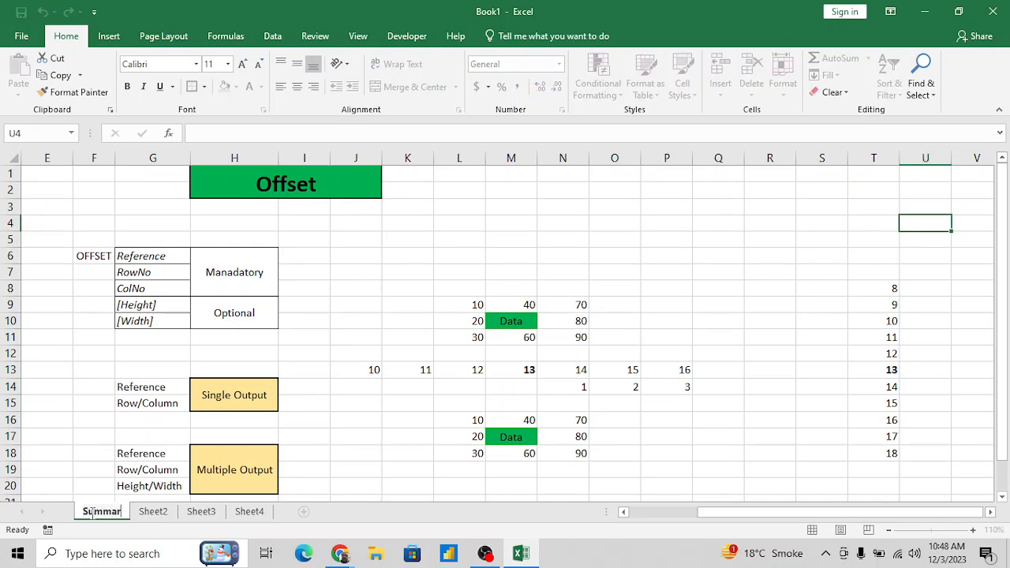
pyautogui.write('y')
pyautogui.press('Return')
# Rename the Sheet2 worksheet as Reverse Order.
pyautogui.click(158, 511)
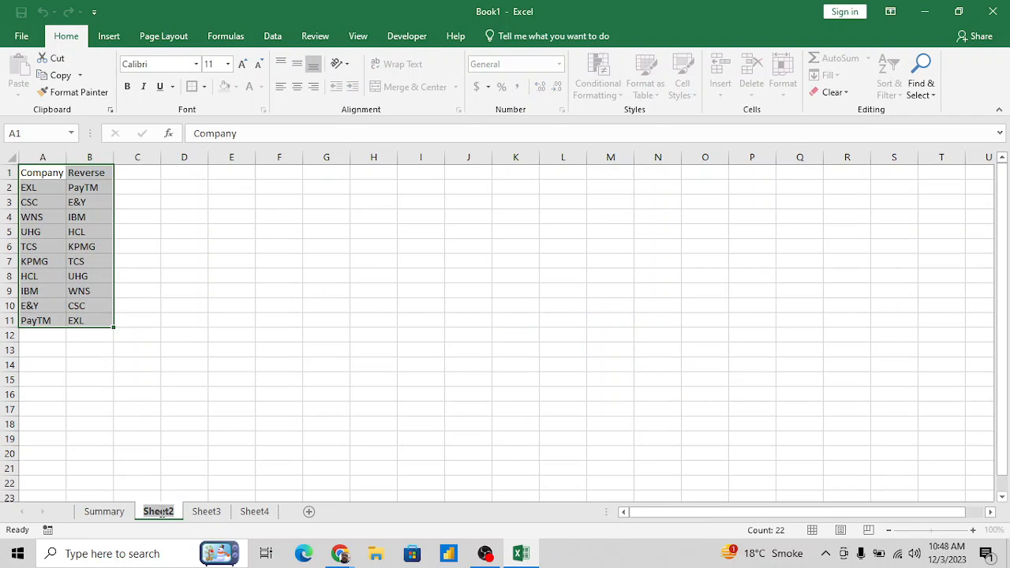
pyautogui.write('Revers')
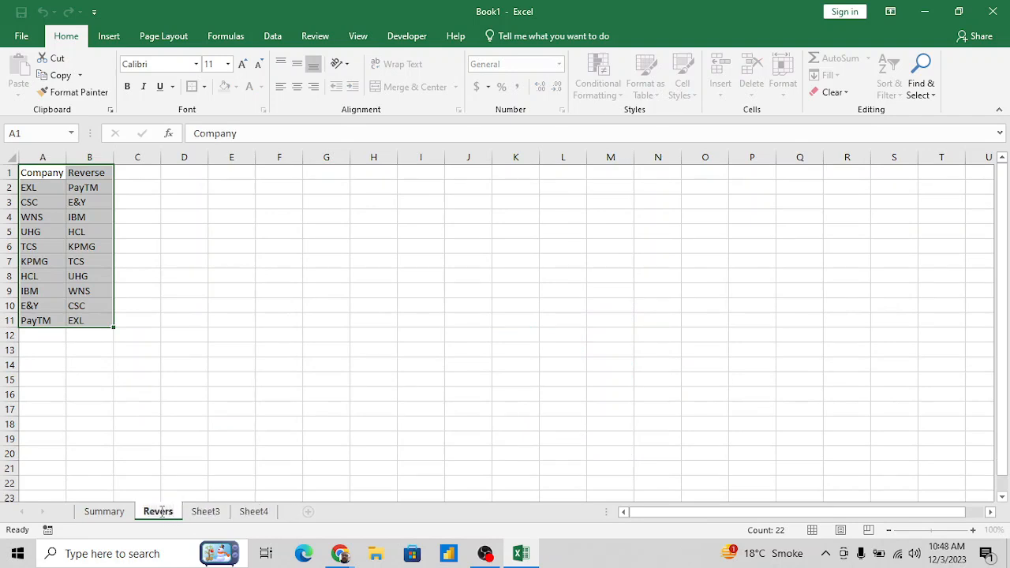
pyautogui.write('e')
pyautogui.write(' Order')
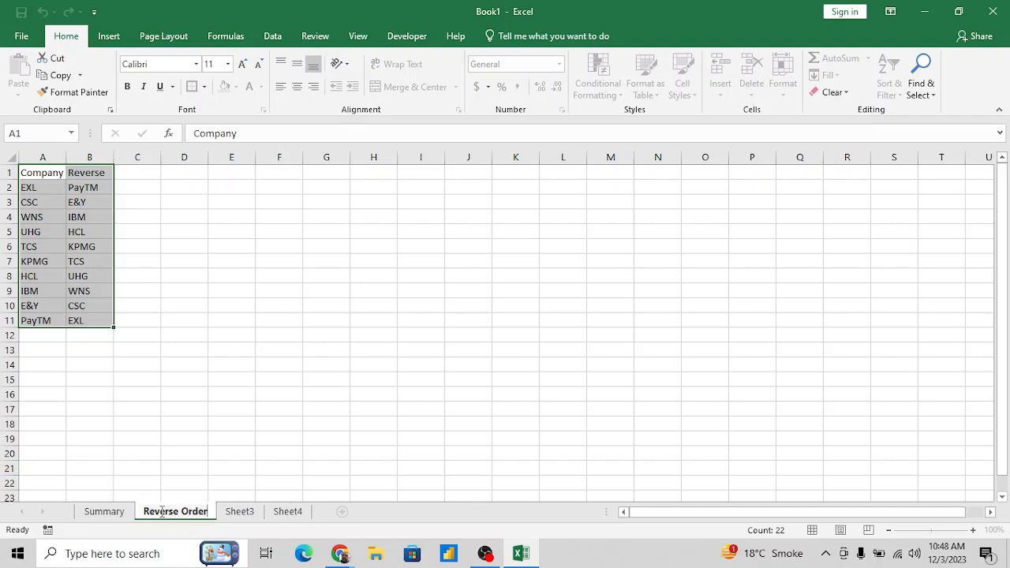
pyautogui.press('Return')
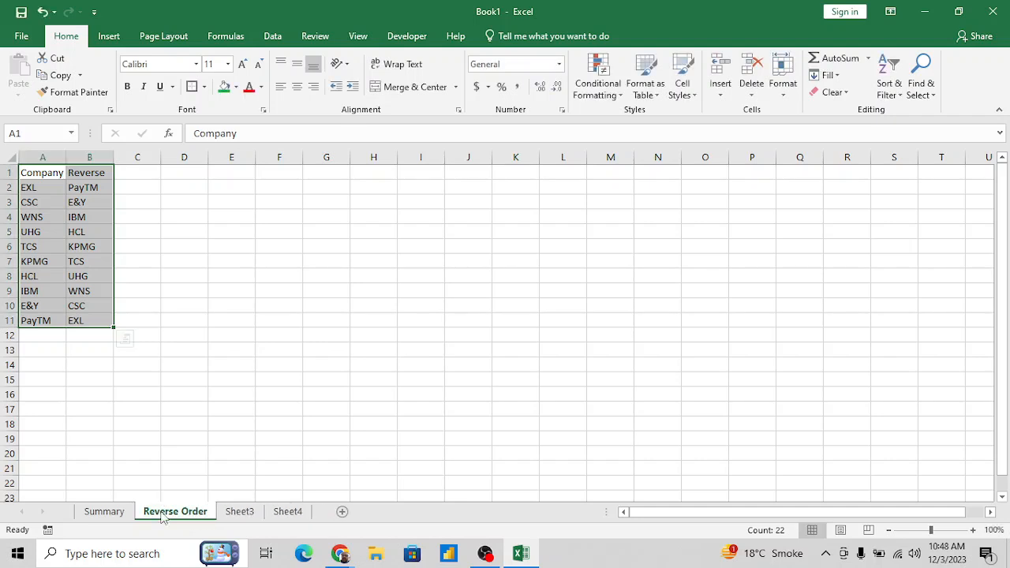
# Clear the existing OFFSET formulas from B2:B11 under the Reverse header.
pyautogui.click(127, 193)
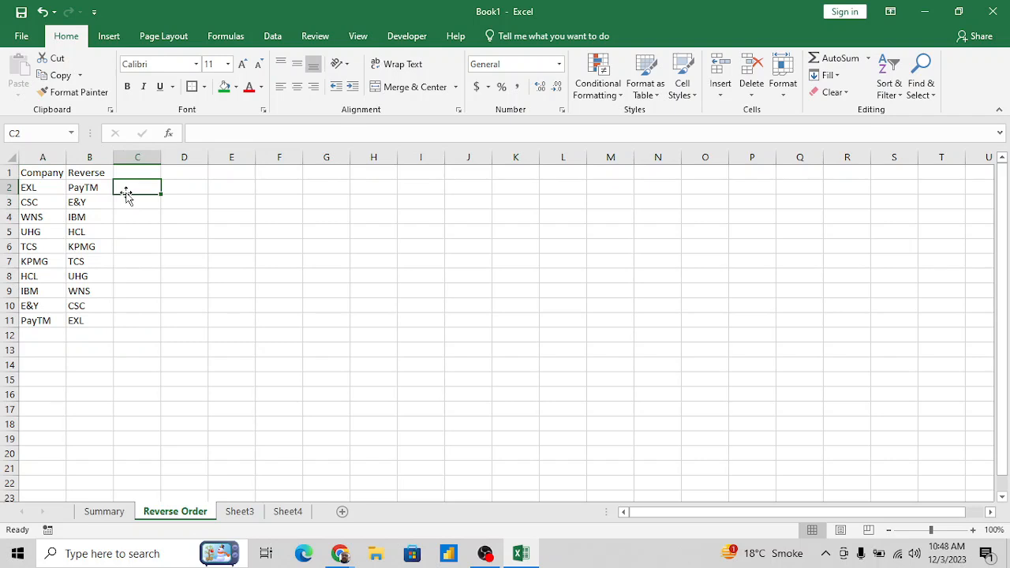
pyautogui.press('Left')
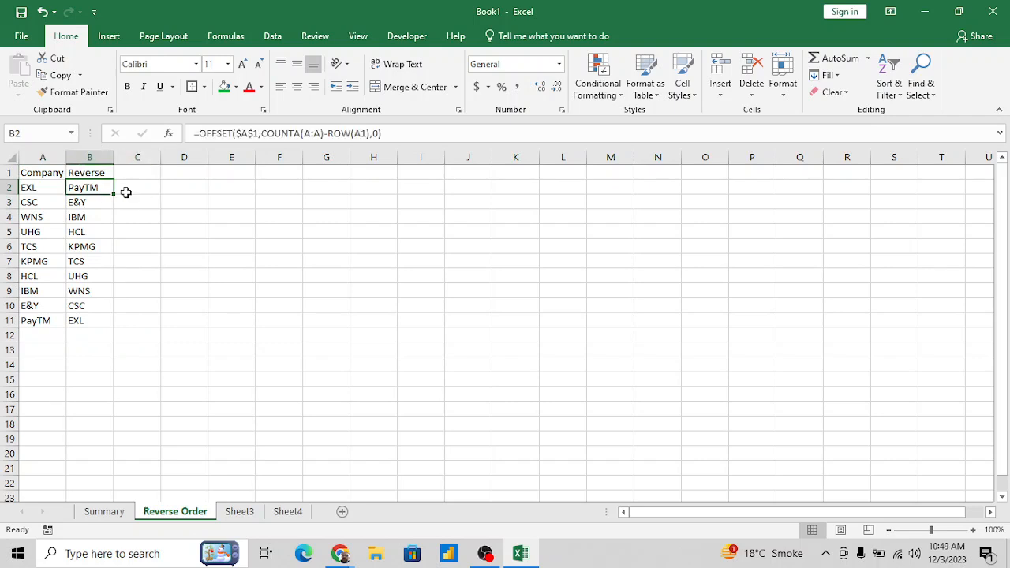
pyautogui.hotkey('ctrl', 'shift', 'Down')
pyautogui.press('Delete')
# Enlarge the sheet view to 110% and examine the company list in A2:A11.
pyautogui.press('Left')
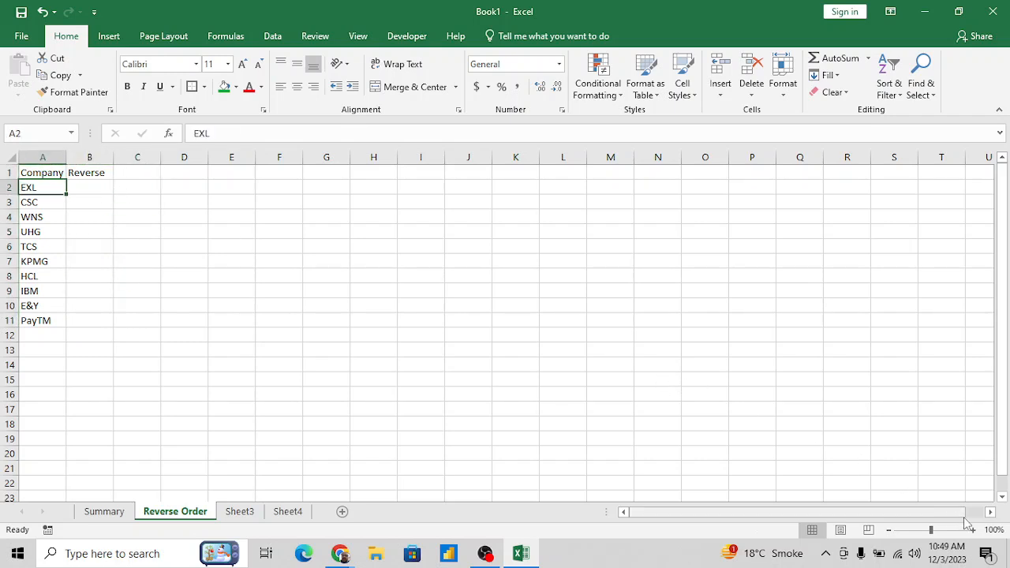
pyautogui.click(974, 530)
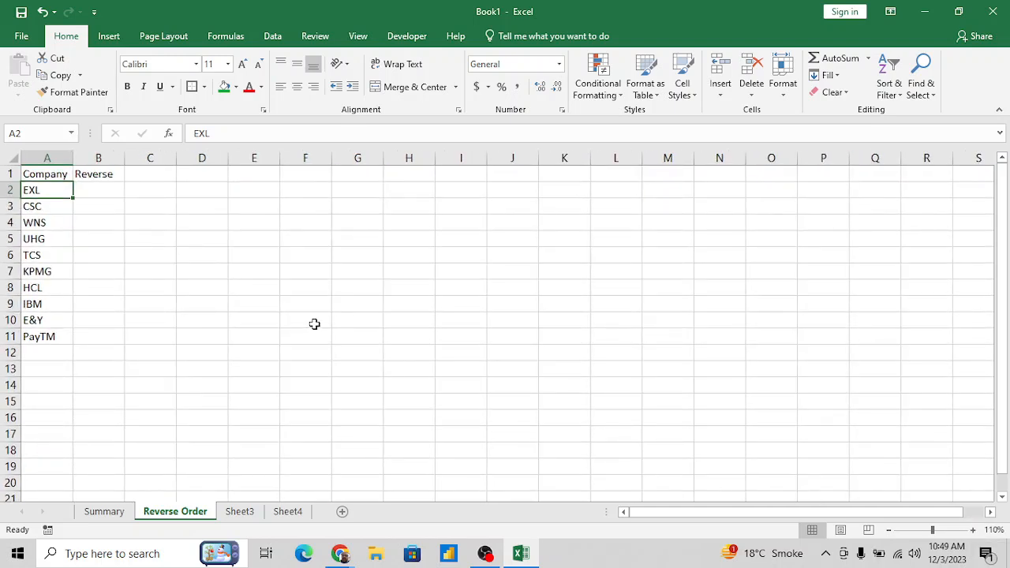
pyautogui.press('Up')
pyautogui.press('Down')
pyautogui.press('Up')
pyautogui.press('Down')
pyautogui.hotkey('ctrl', 'shift', 'Down')
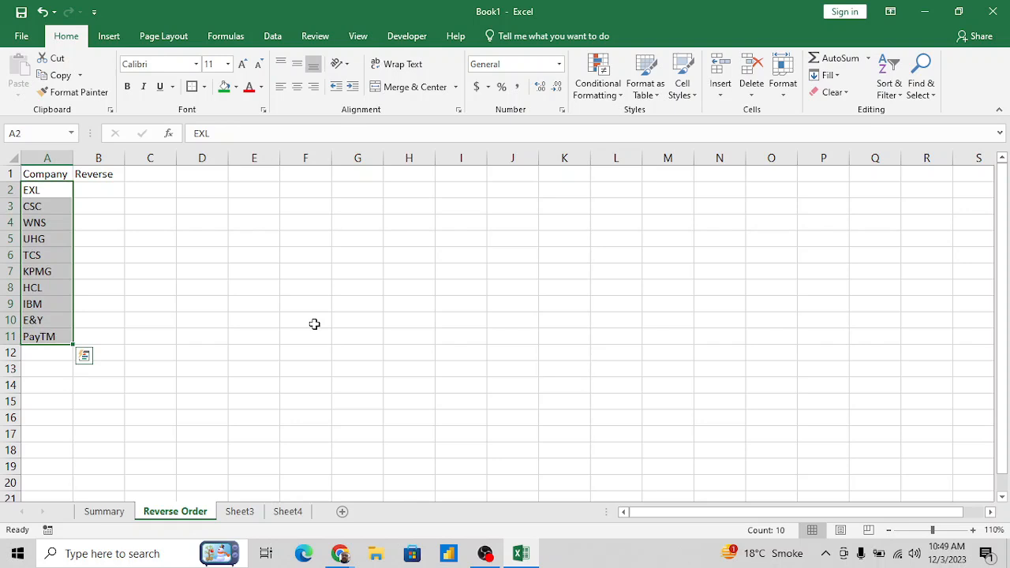
pyautogui.press('Down')
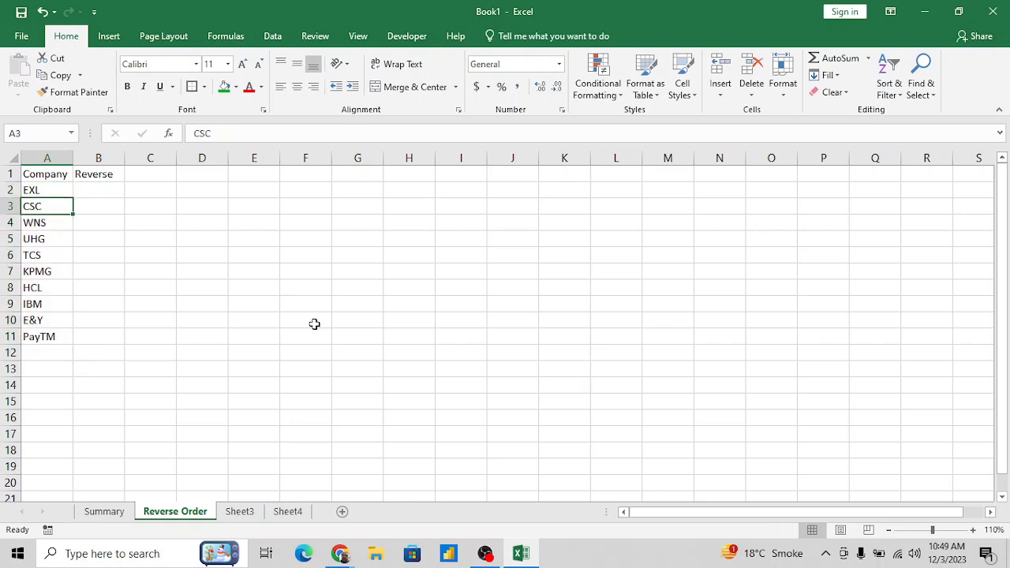
# Copy the last company, PayTM, from A11 into B2 as the first Reverse entry.
pyautogui.press('Down')
pyautogui.hotkey('ctrl', 'Down')
pyautogui.hotkey('ctrl', 'c')
pyautogui.hotkey('ctrl', 'Up')
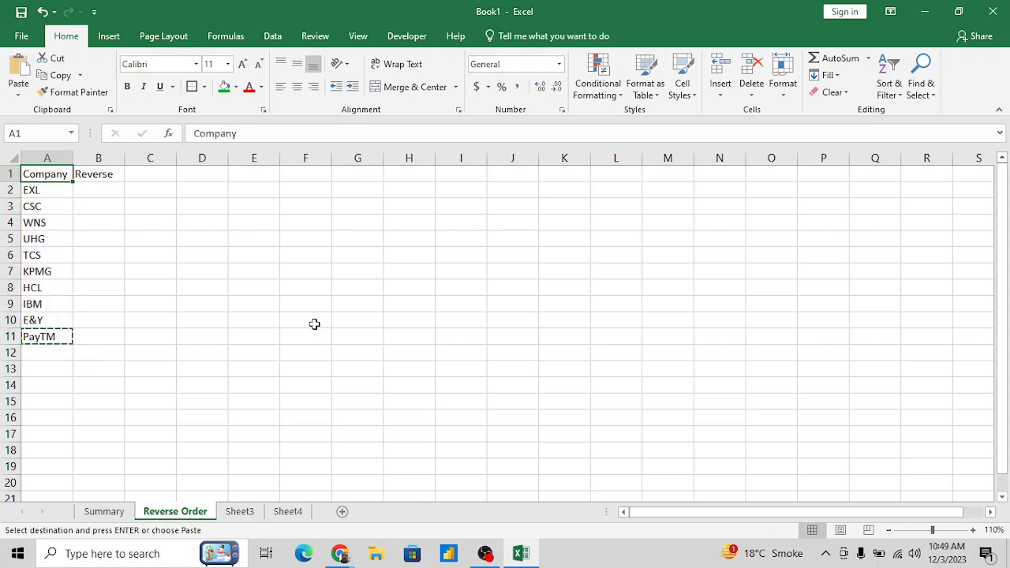
pyautogui.press('Down')
pyautogui.press('Right')
pyautogui.hotkey('ctrl', 'v')
pyautogui.press('Escape')
# Copy E&Y from A10 into B3 as the second entry in the Reverse column.
pyautogui.press('Down')
pyautogui.press('Left')
pyautogui.press('Down')
pyautogui.press('Down')
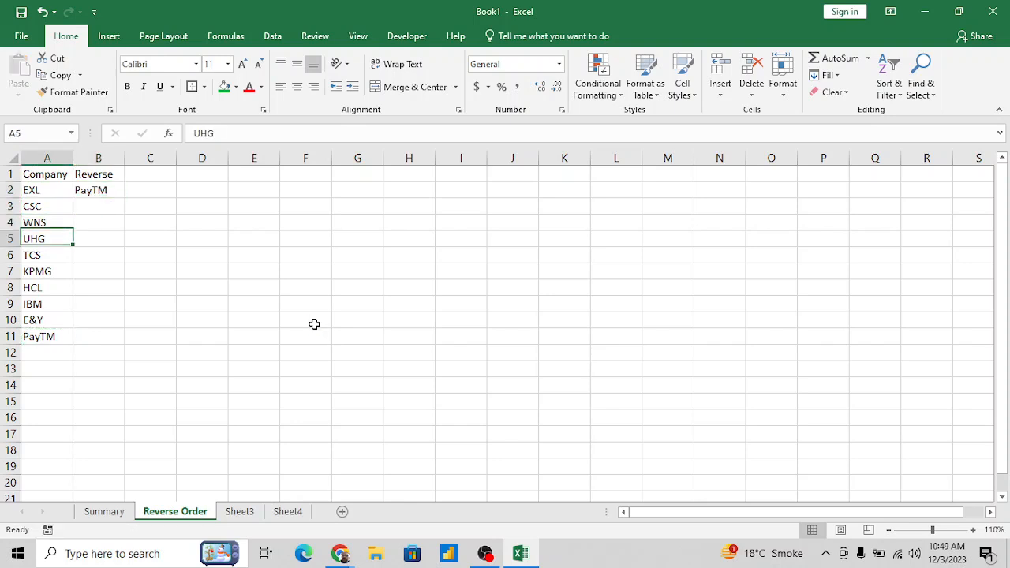
pyautogui.press('Down')
pyautogui.press('Down')
pyautogui.press('Down')
pyautogui.press('Down')
pyautogui.press('Down')
pyautogui.hotkey('ctrl', 'c')
pyautogui.hotkey('ctrl', 'Up')
pyautogui.press('Right')
pyautogui.press('Down')
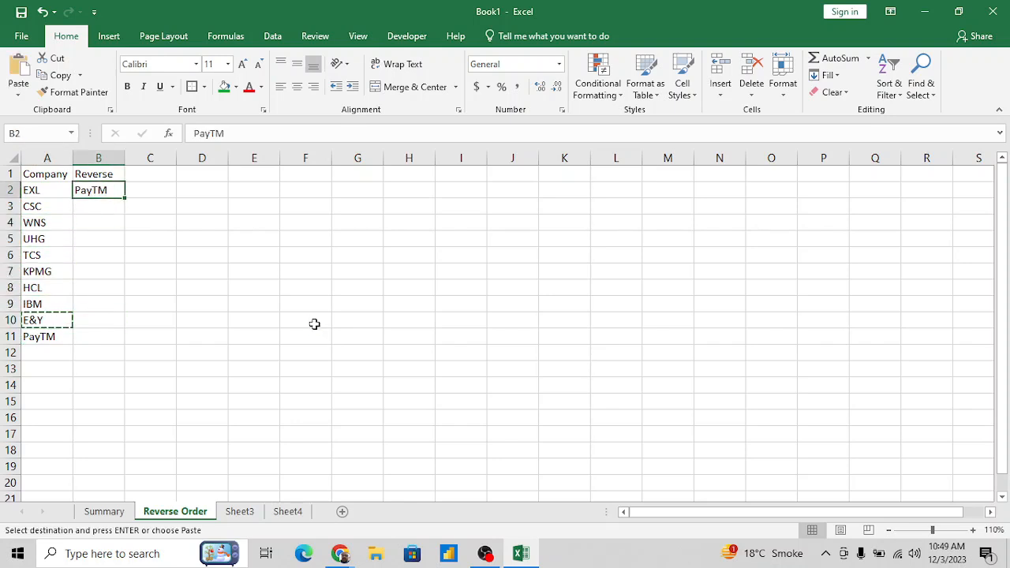
pyautogui.press('Down')
pyautogui.hotkey('ctrl', 'v')
pyautogui.press('Escape')
# Copy IBM from A9 into B4 as the third entry in the Reverse column.
pyautogui.press('Left')
pyautogui.hotkey('ctrl', 'Down')
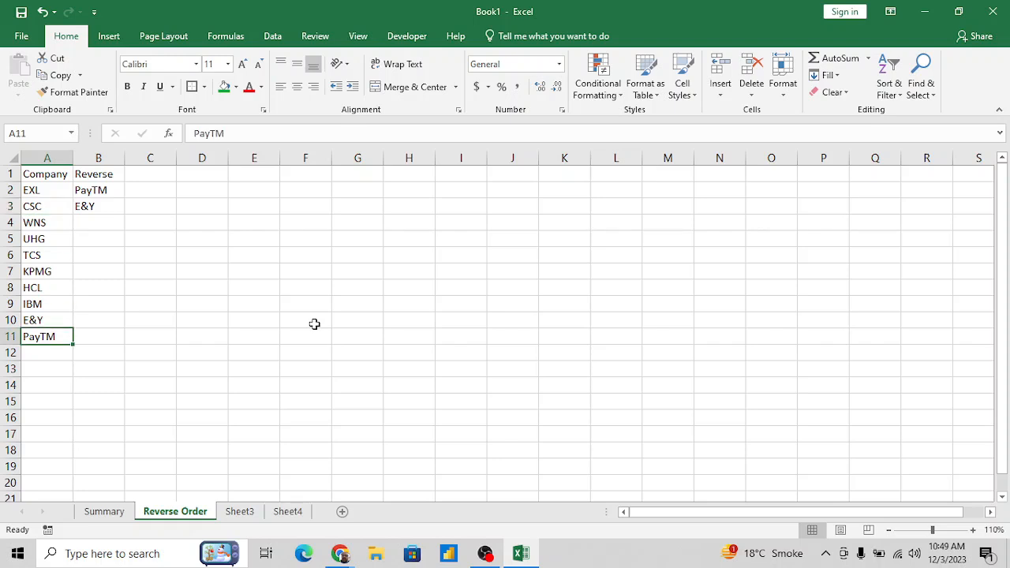
pyautogui.press('Up')
pyautogui.press('Up')
pyautogui.hotkey('ctrl', 'c')
pyautogui.press('Right')
pyautogui.hotkey('ctrl', 'Up')
pyautogui.press('Down')
pyautogui.hotkey('ctrl', 'v')
pyautogui.press('Escape')
# Delete the manually copied company names from B2:B4 in the Reverse column.
pyautogui.press('Left')
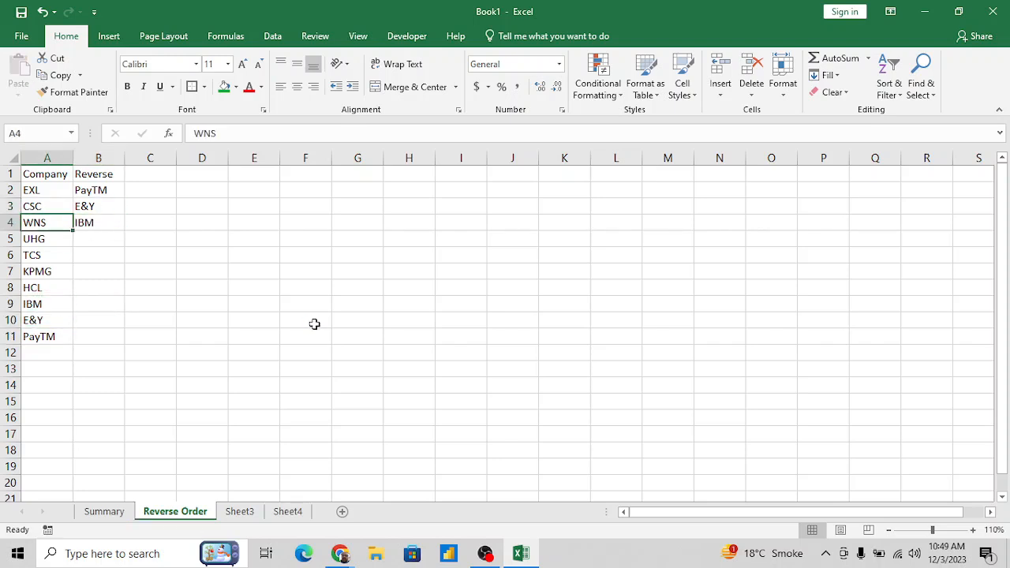
pyautogui.press('Down')
pyautogui.press('Down')
pyautogui.press('Down')
pyautogui.press('Down')
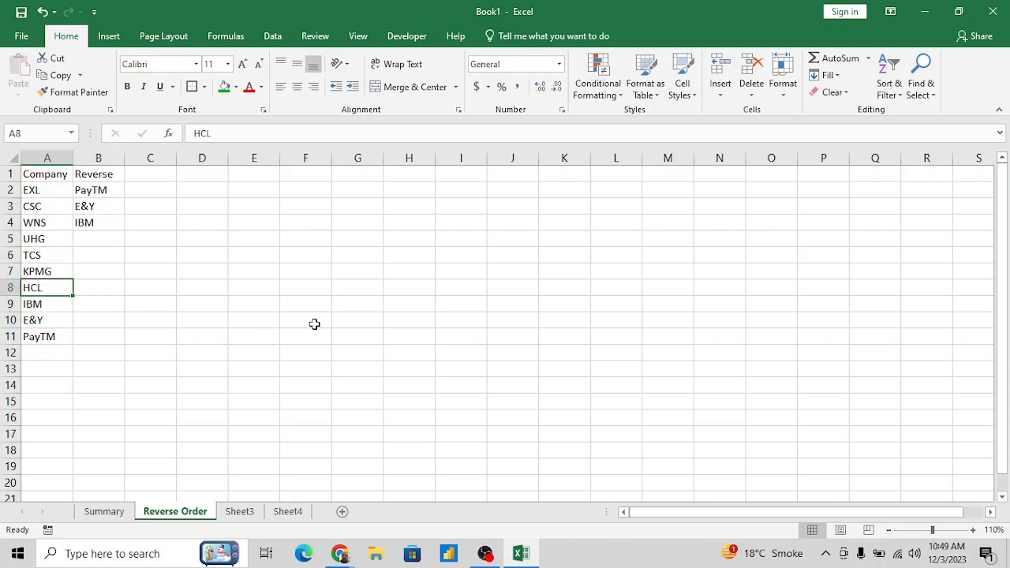
pyautogui.hotkey('ctrl', 'Up')
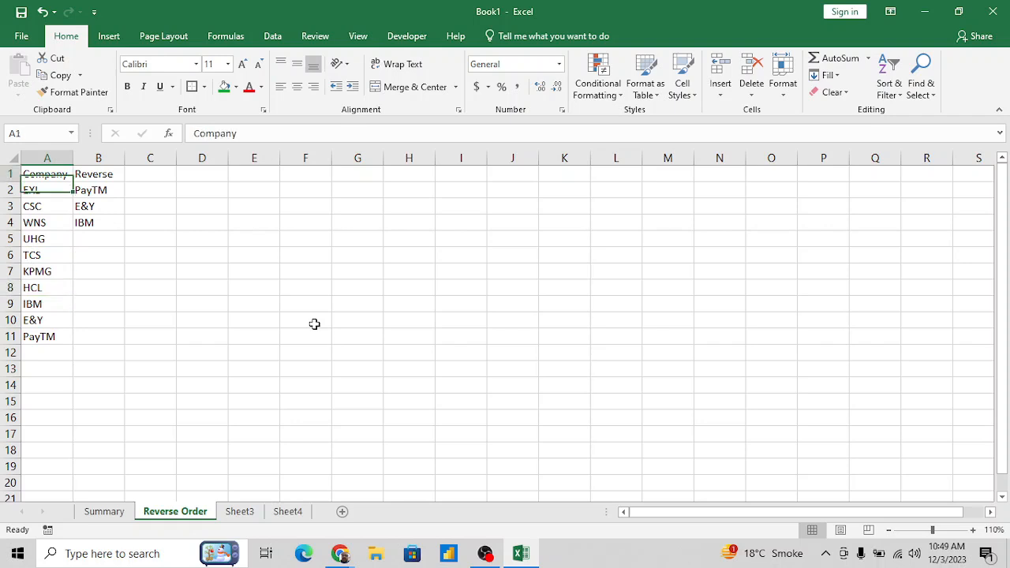
pyautogui.press('Down')
pyautogui.press('Right')
pyautogui.hotkey('shift', 'Down')
pyautogui.hotkey('shift', 'Down')
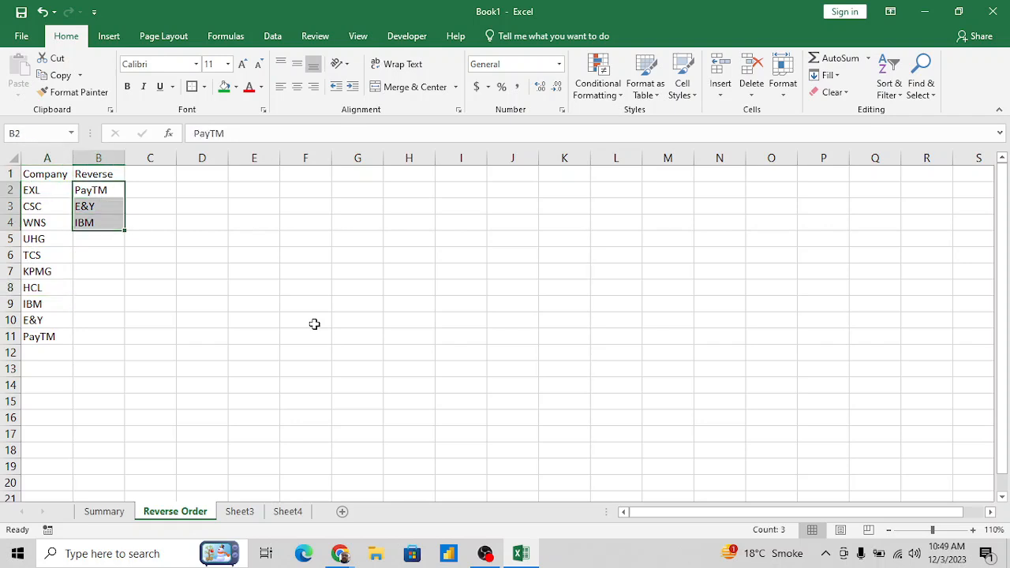
pyautogui.press('Delete')
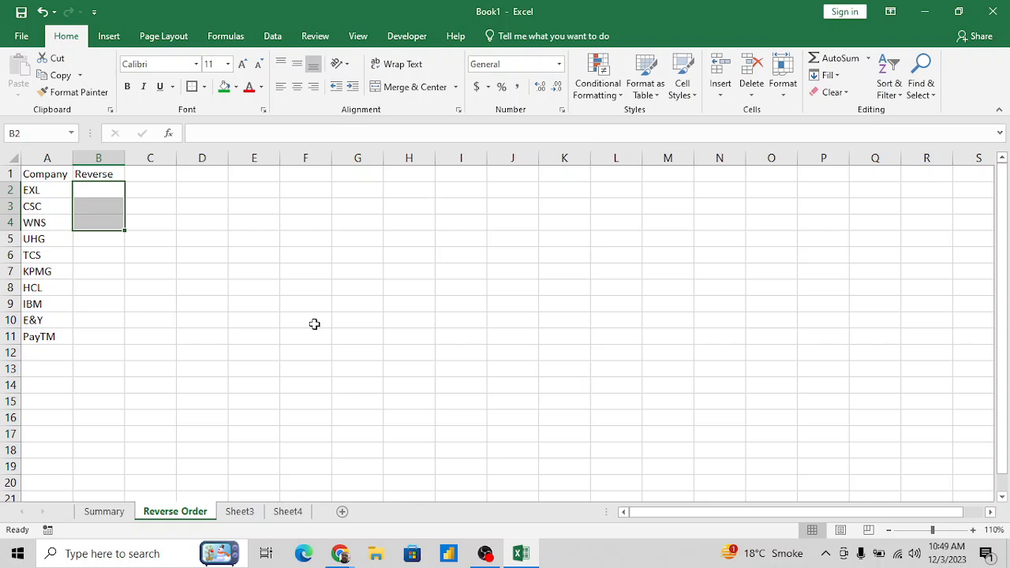
# Enter =OFFSET(A1,COUNTA(A:A),0) in B2, using the count of column A as the row argument.
pyautogui.press('Up')
pyautogui.press('Down')
pyautogui.press('Right')
pyautogui.press('Left')
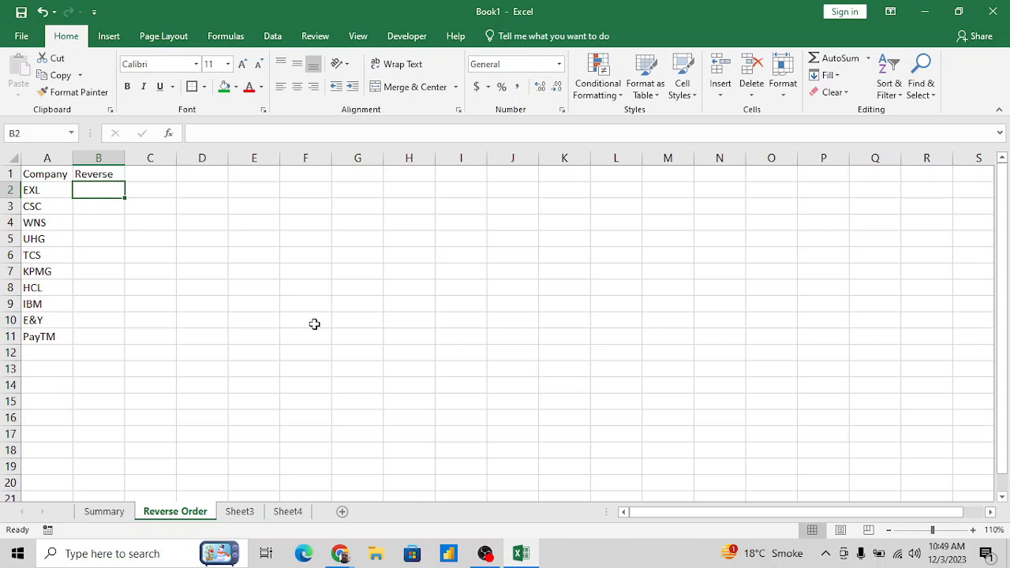
pyautogui.write('=off')
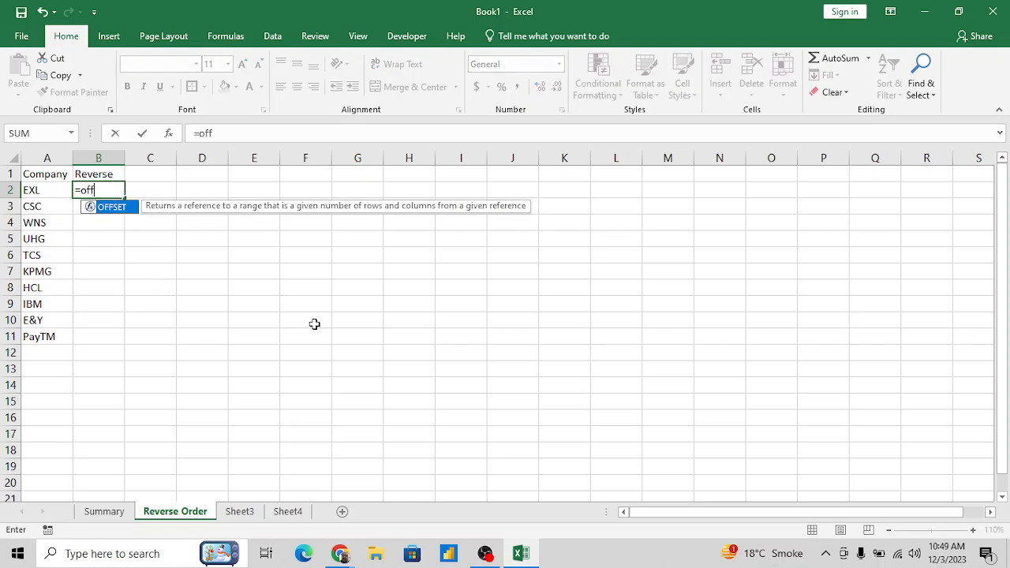
pyautogui.press('Tab')
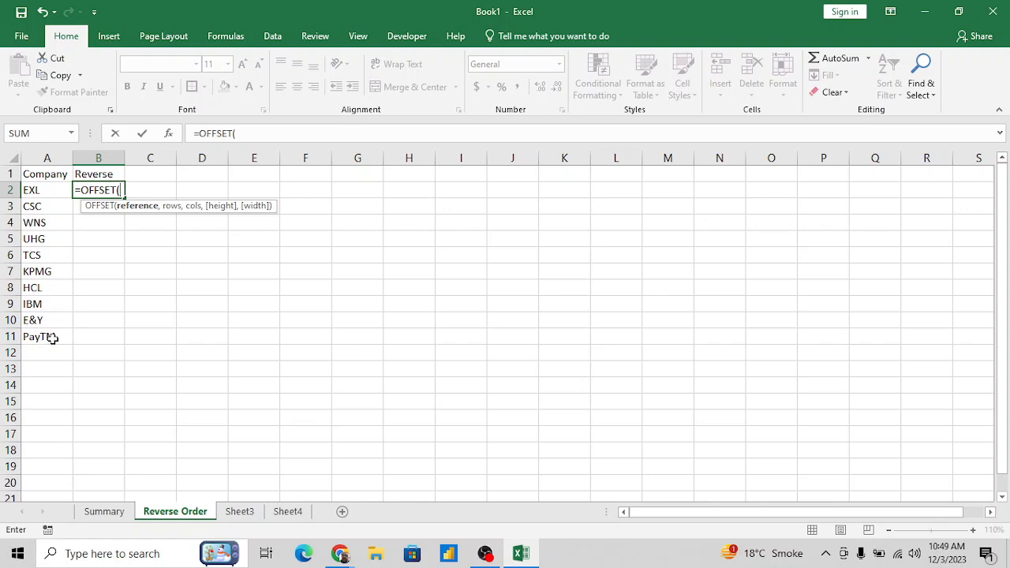
pyautogui.click(47, 173)
pyautogui.write(',')
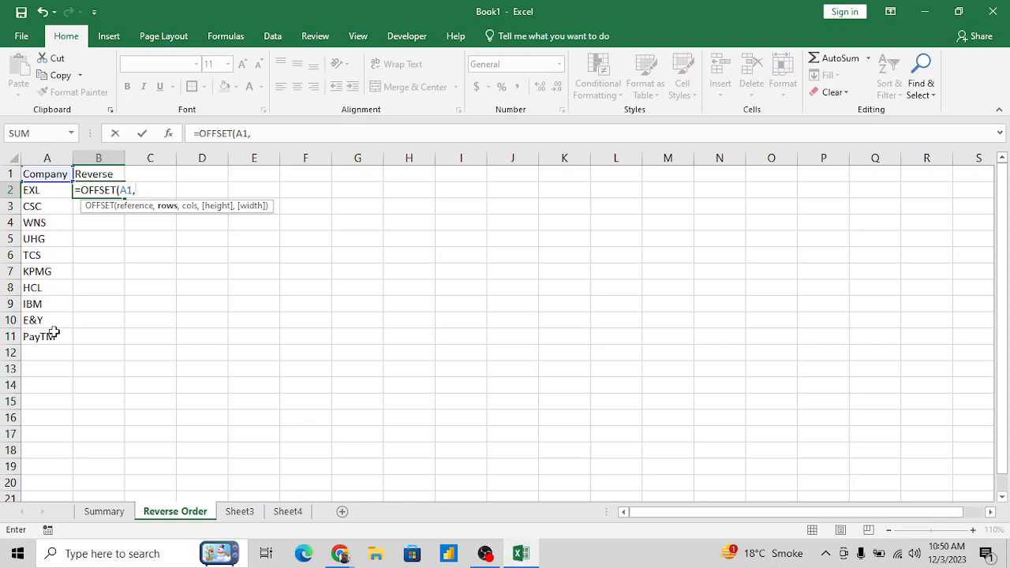
pyautogui.write('coun')
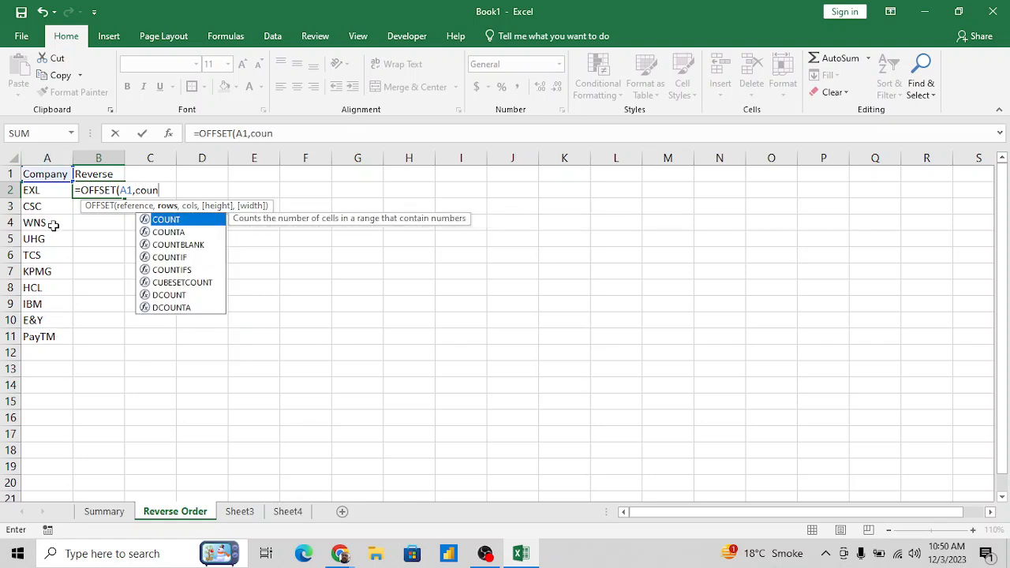
pyautogui.write('ta(')
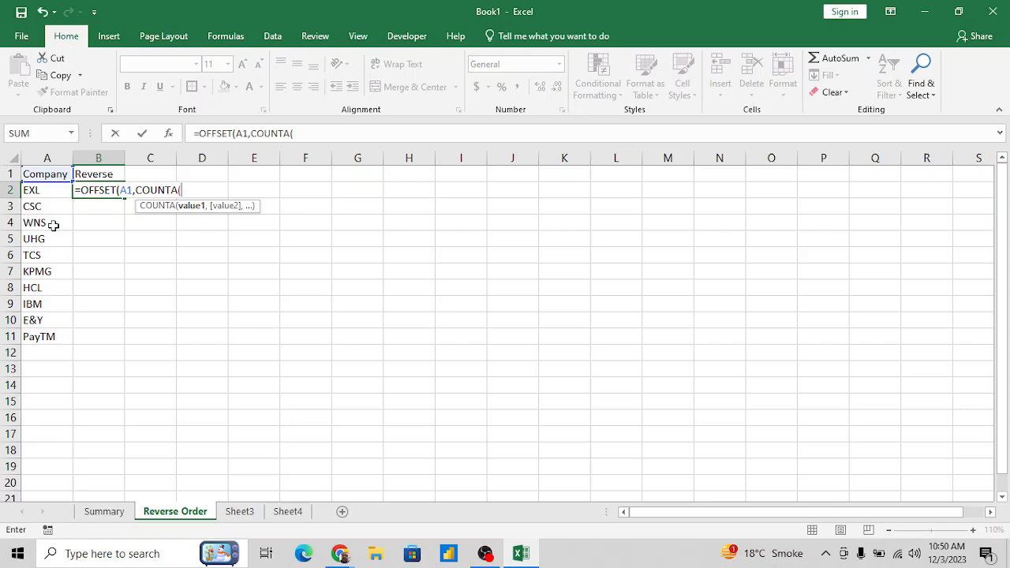
pyautogui.click(48, 154)
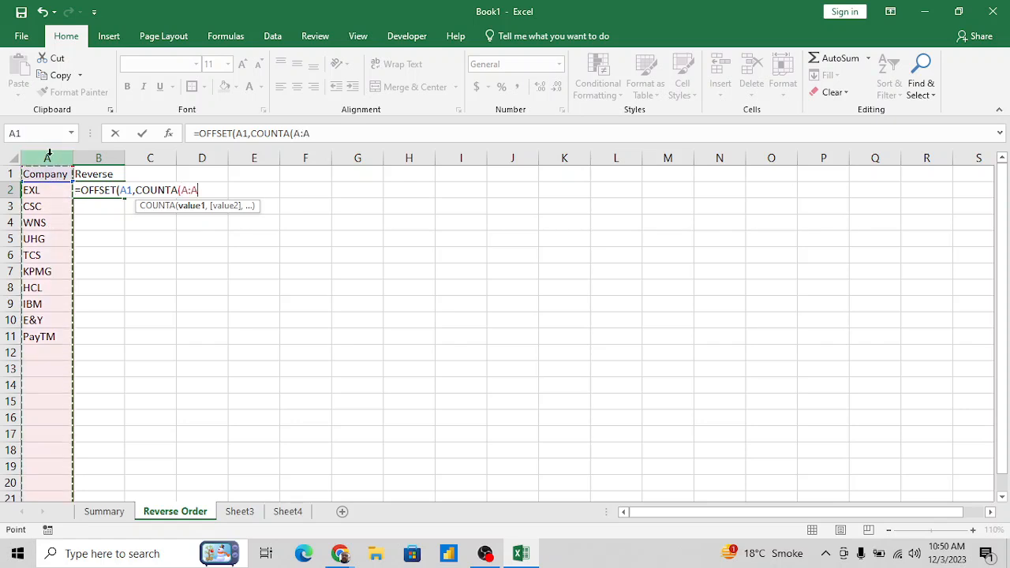
pyautogui.write(')')
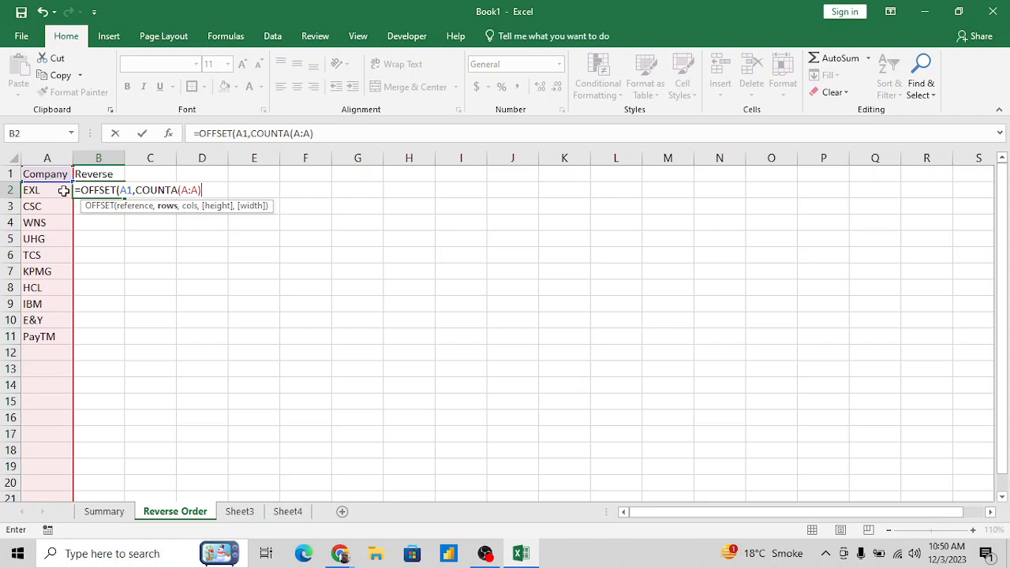
pyautogui.write(',0')
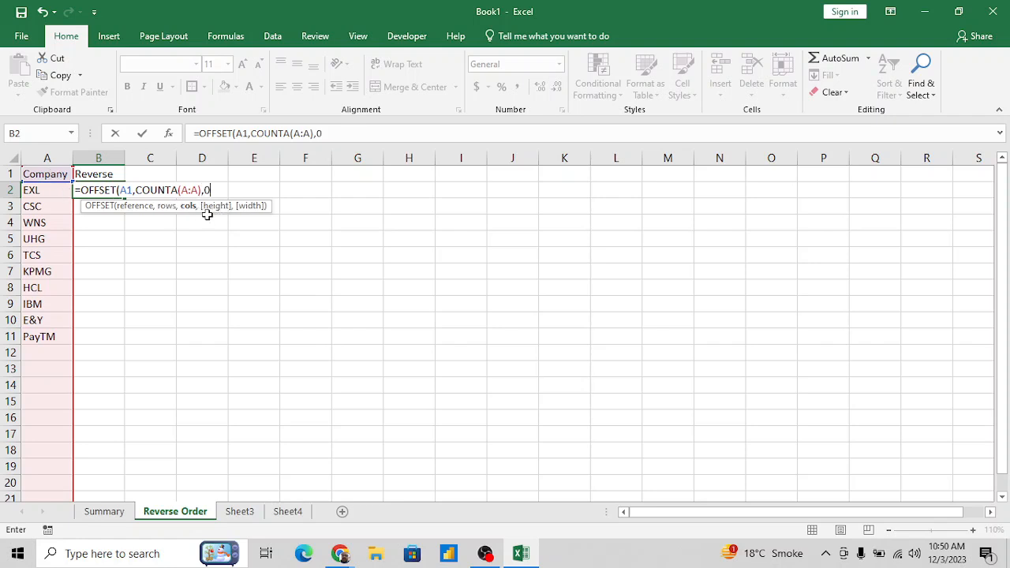
pyautogui.press('Return')
pyautogui.press('Return')
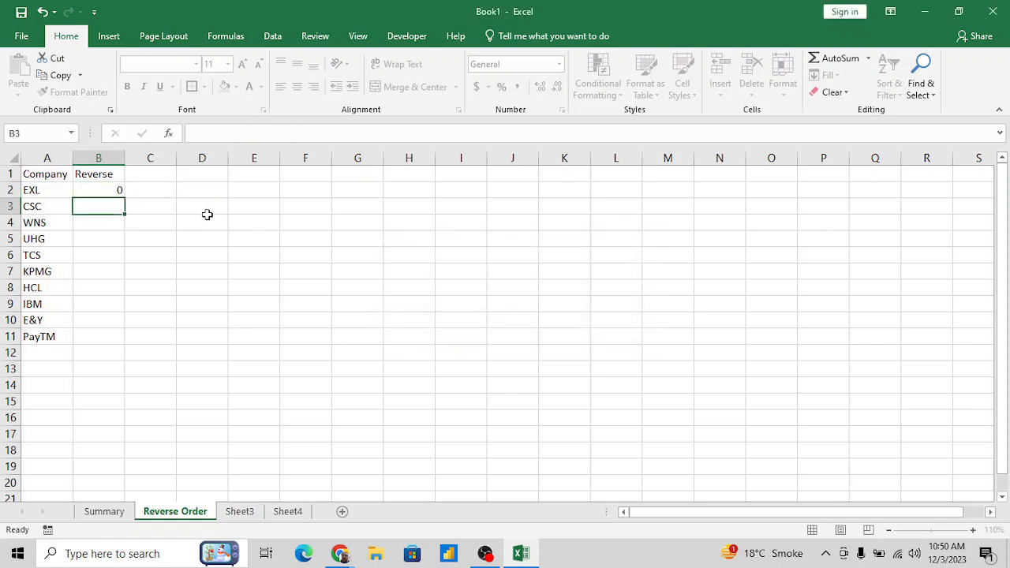
# Fill the OFFSET formula from B2 down into B3 and B4.
pyautogui.press('Up')
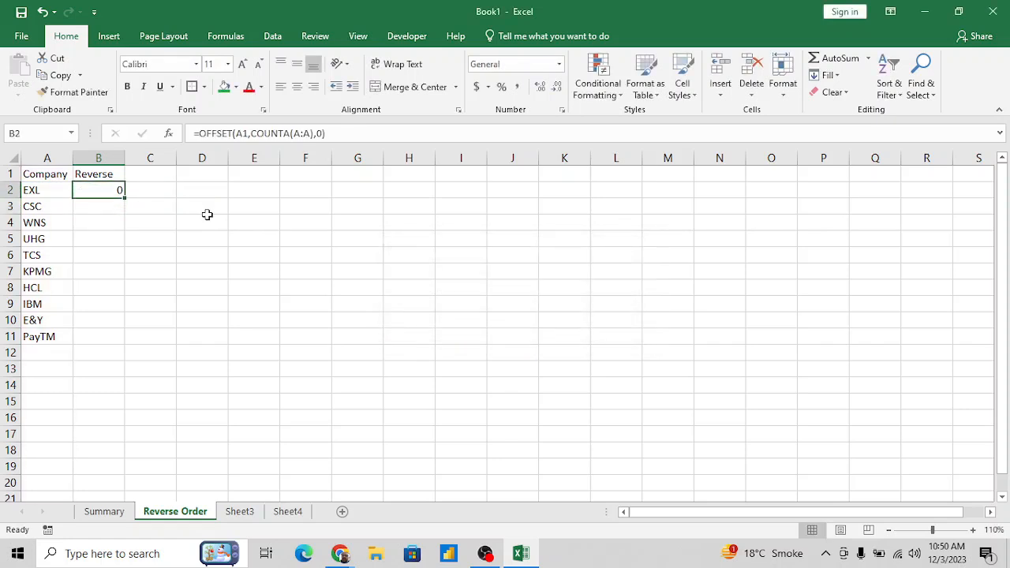
pyautogui.press('Down')
pyautogui.hotkey('ctrl', 'd')
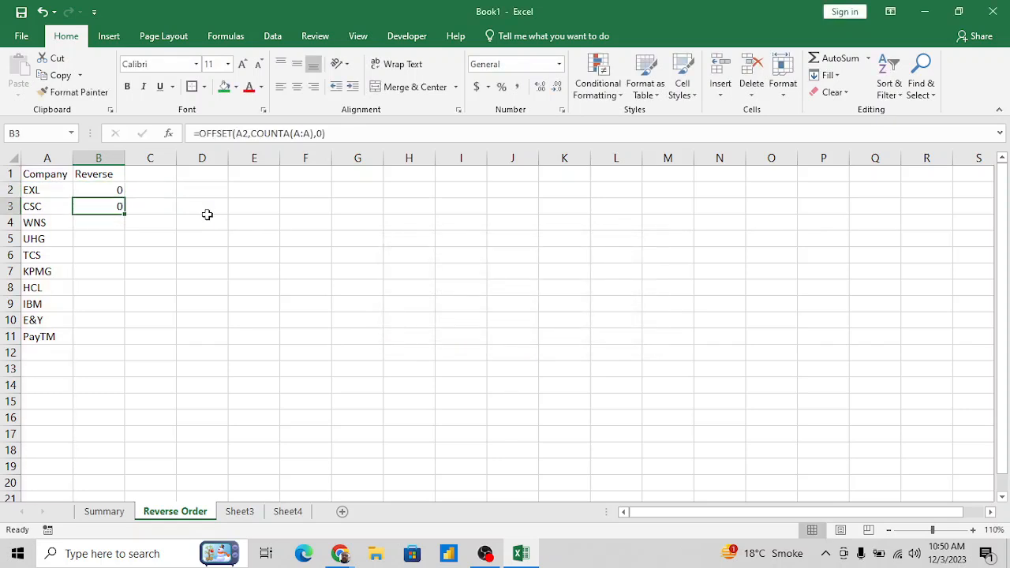
pyautogui.press('Down')
pyautogui.hotkey('ctrl', 'd')
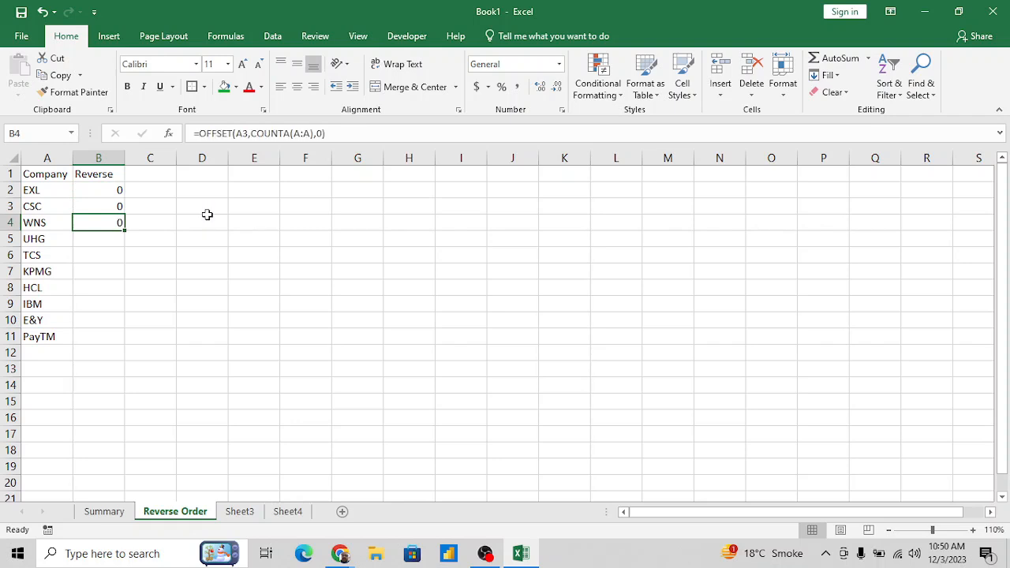
# Clear the filled OFFSET formulas from B3:B4 in the Reverse column.
pyautogui.press('Up')
pyautogui.press('Up')
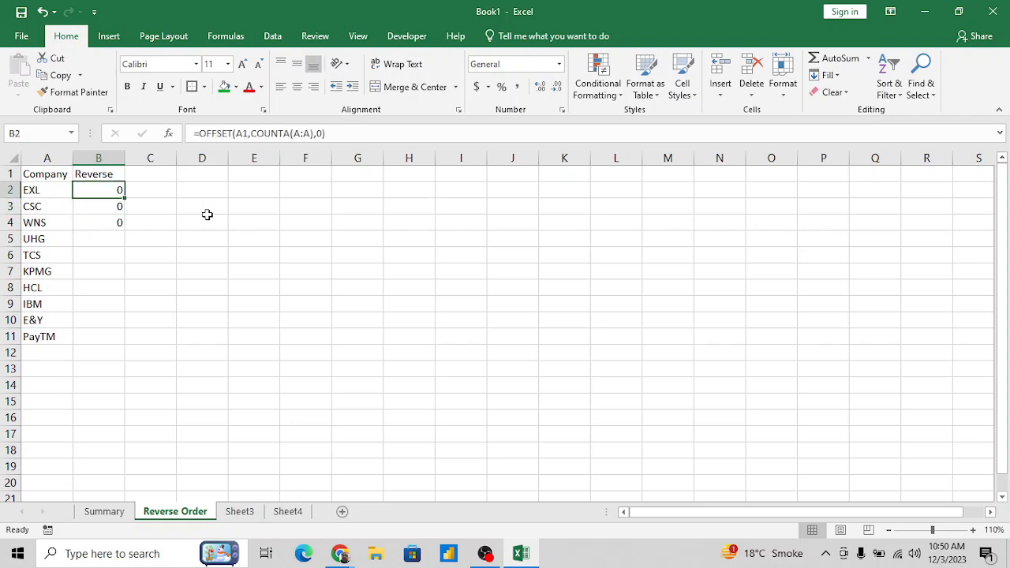
pyautogui.press('Down')
pyautogui.press('Down')
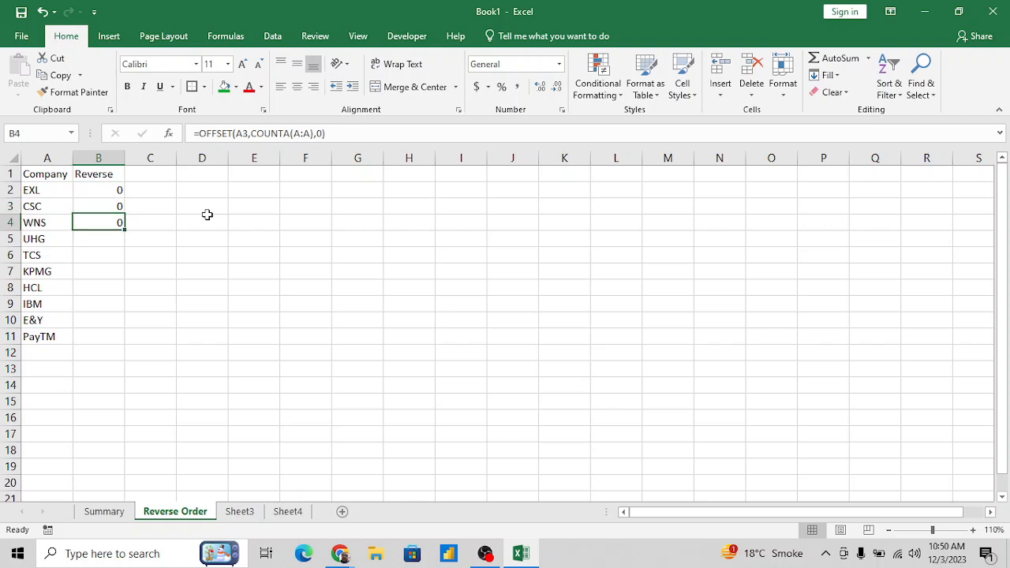
pyautogui.press('Up')
pyautogui.hotkey('shift', 'Down')
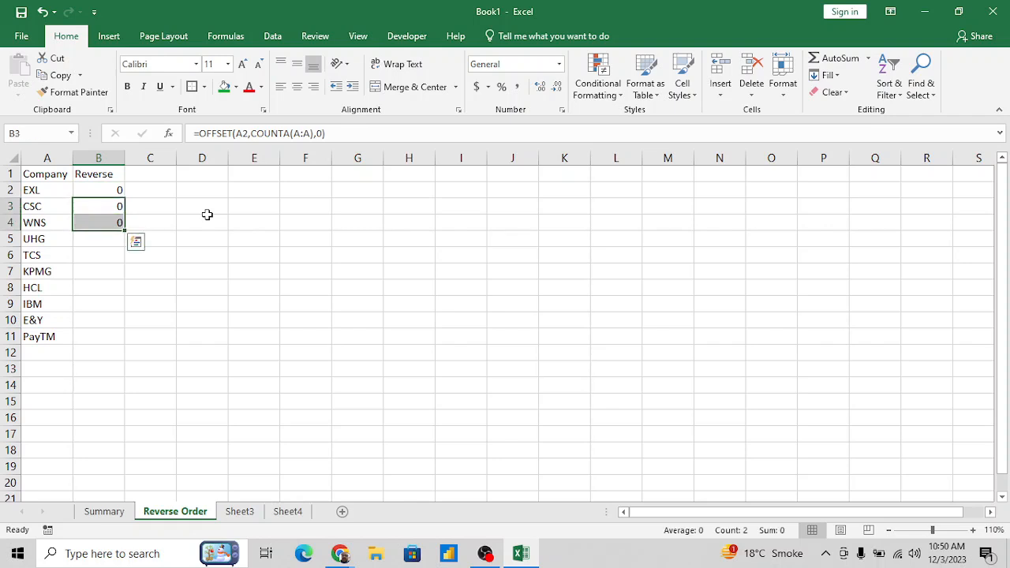
pyautogui.press('Delete')
# Subtract ROW(A1) from the row argument in B2, making the formula =OFFSET(A1,COUNTA(A:A)-ROW(A1),0).
pyautogui.click(107, 190)
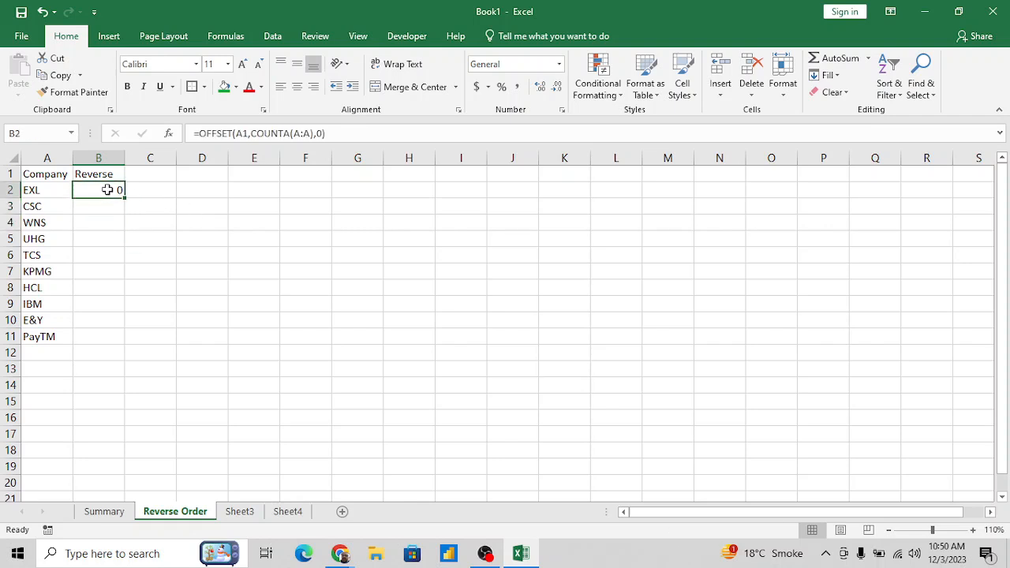
pyautogui.click(314, 133)
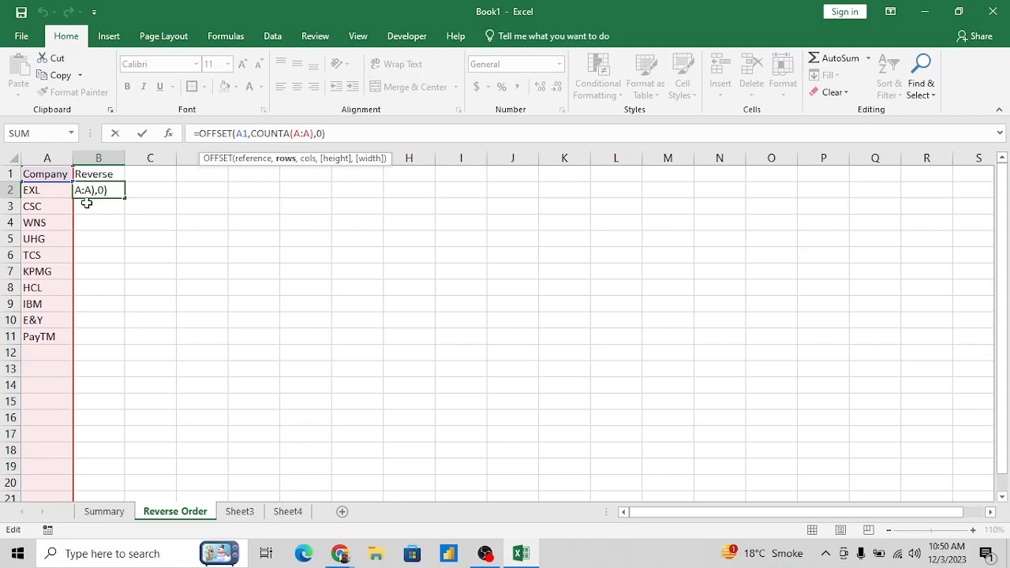
pyautogui.write('-')
pyautogui.write('row')
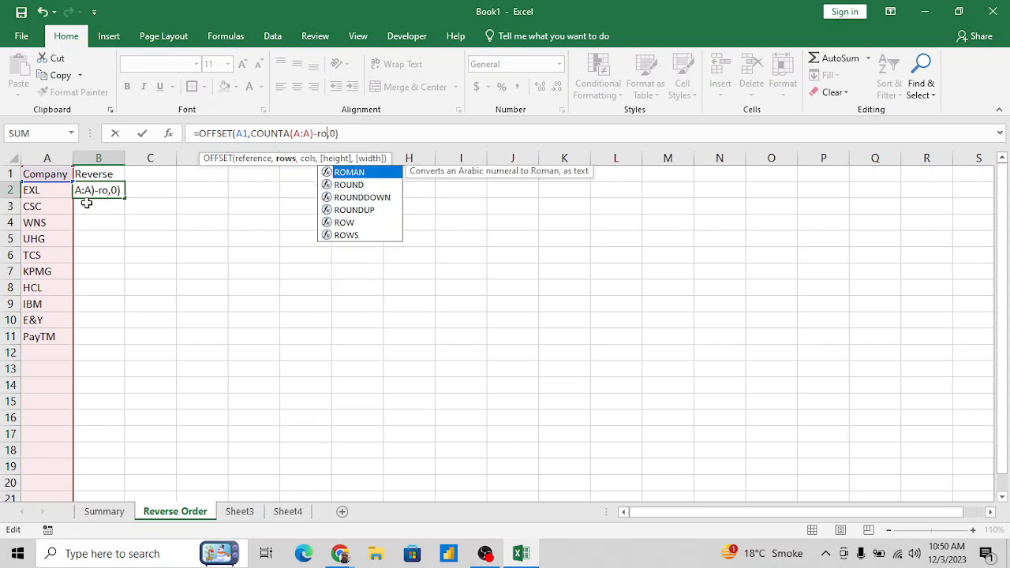
pyautogui.press('Tab')
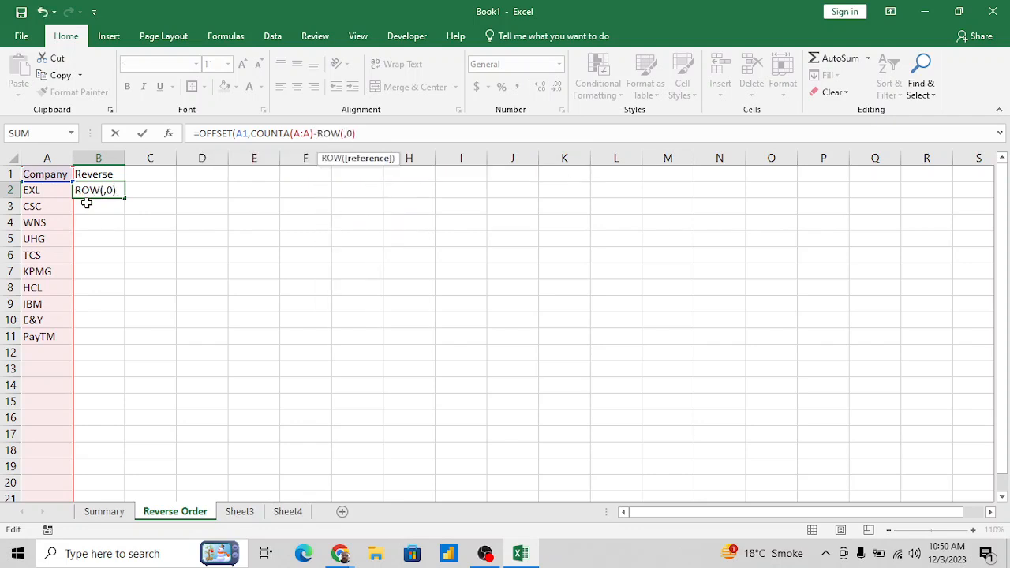
pyautogui.write('a1)')
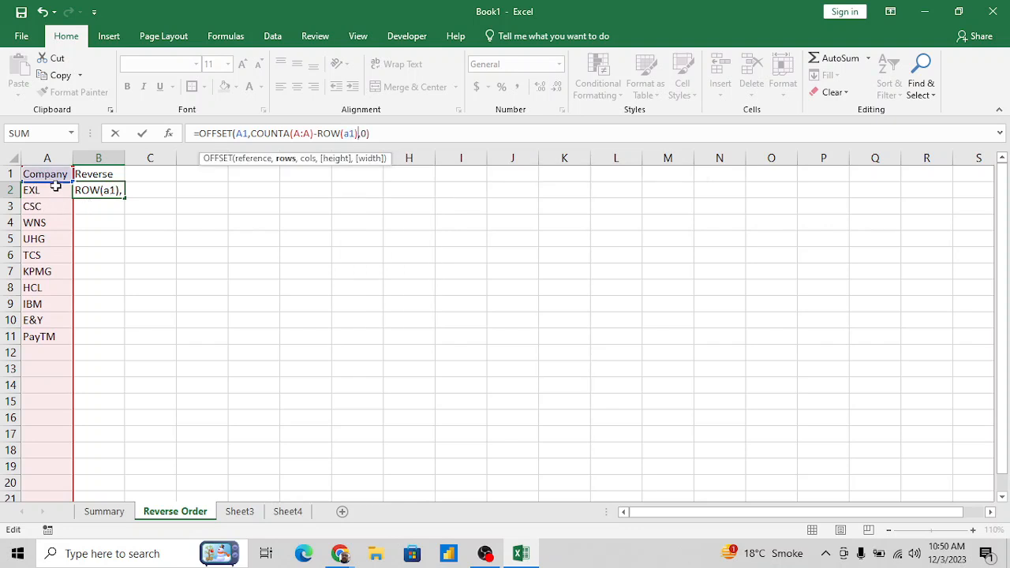
pyautogui.press('Return')
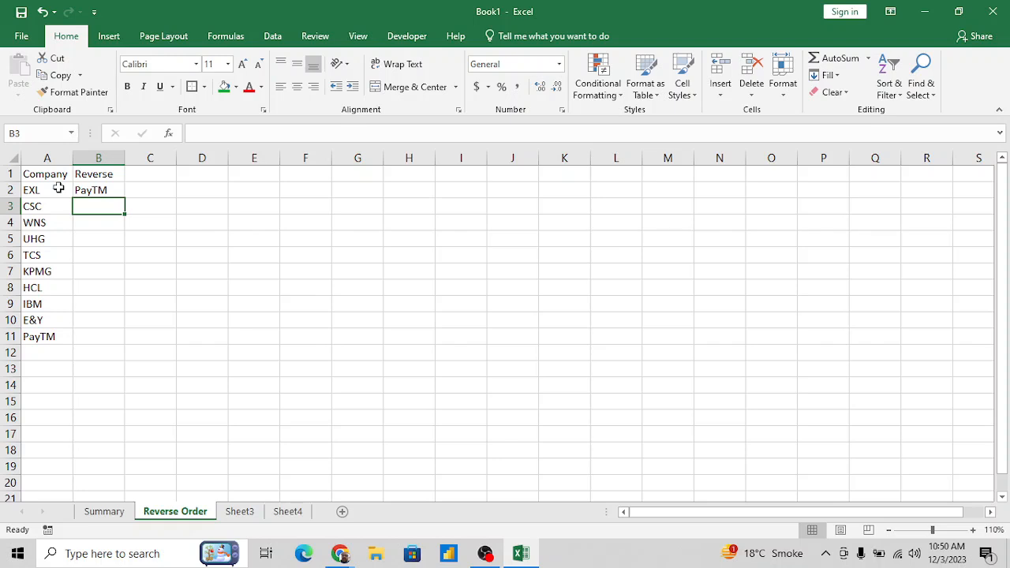
pyautogui.press('Up')
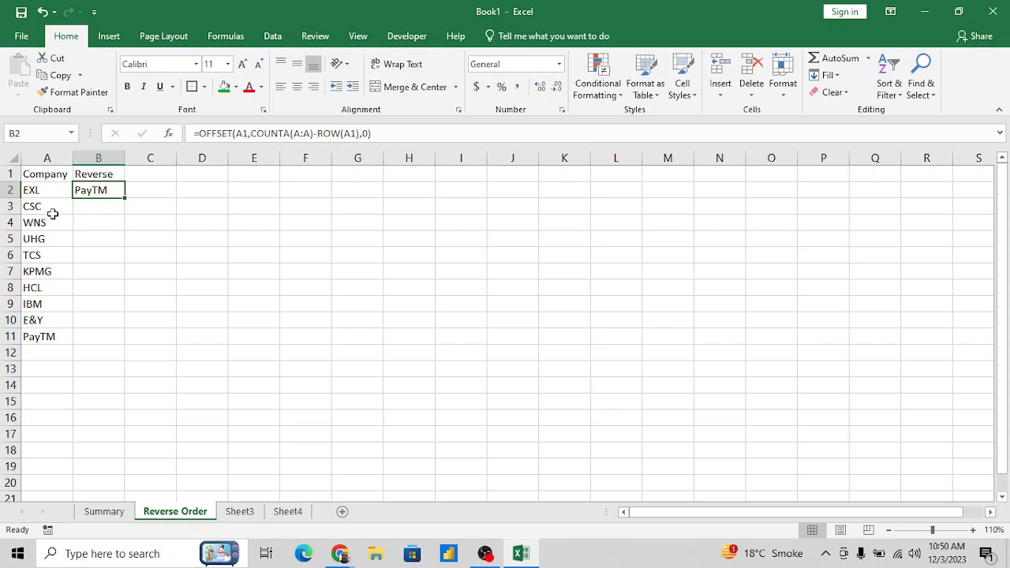
# Enter =COUNTA(A:A) in F3 to count the filled cells of the Company column separately.
pyautogui.click(305, 207)
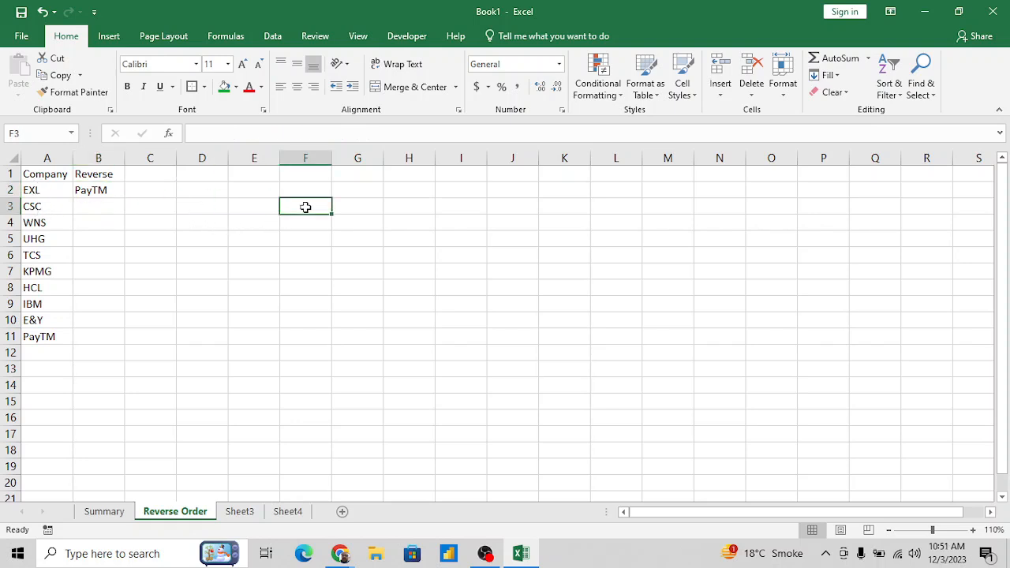
pyautogui.write('=COUNTA(')
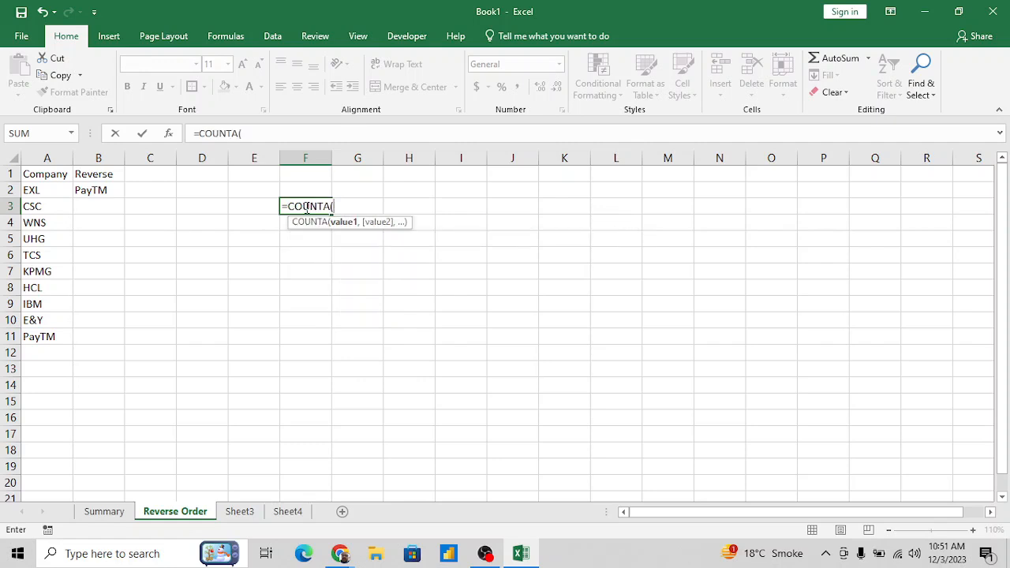
pyautogui.press('Left')
pyautogui.press('Left')
pyautogui.press('Left')
pyautogui.press('Left')
pyautogui.press('Left')
pyautogui.hotkey('ctrl', 'space')
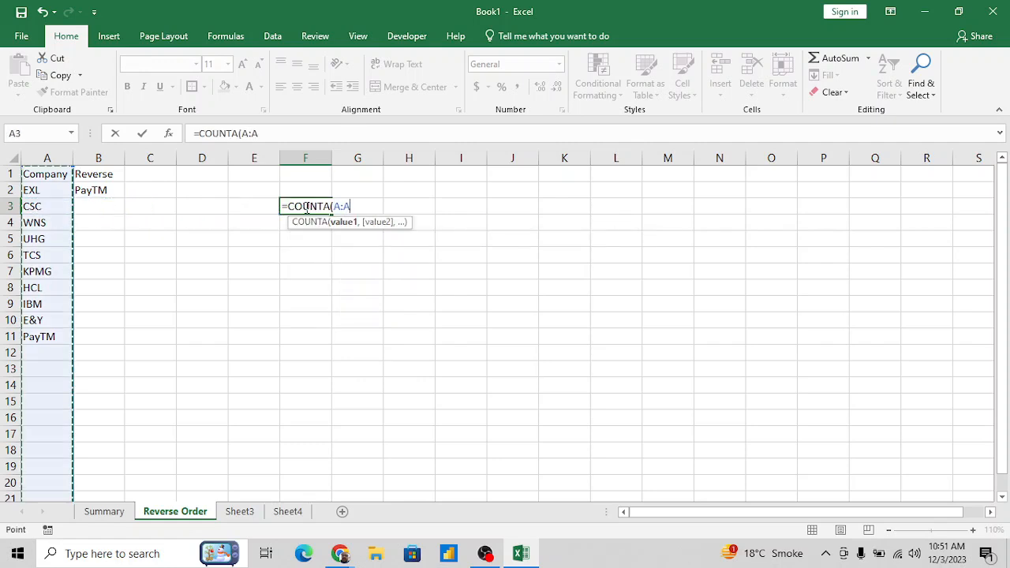
pyautogui.write(')')
pyautogui.press('Return')
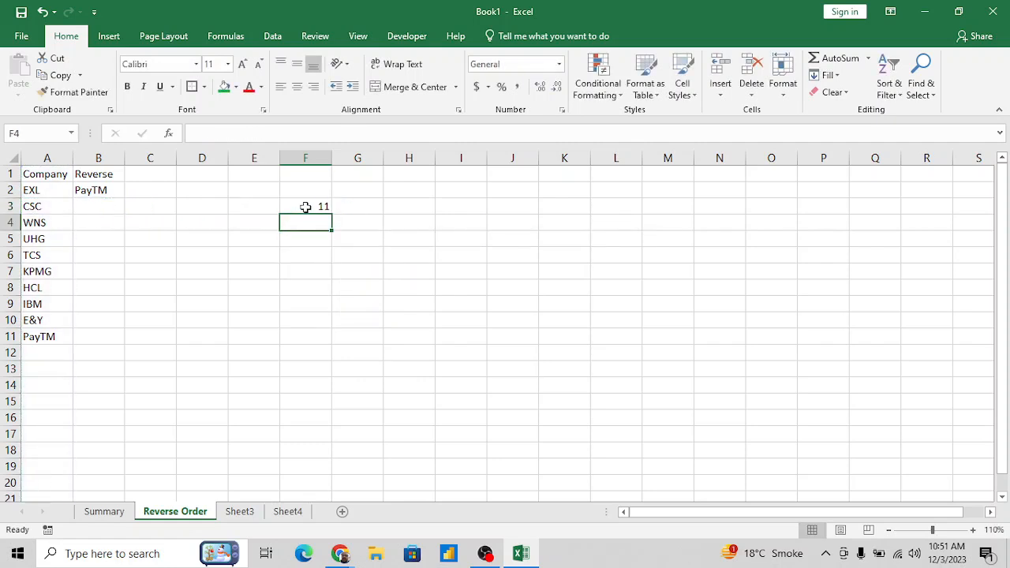
pyautogui.click(305, 207)
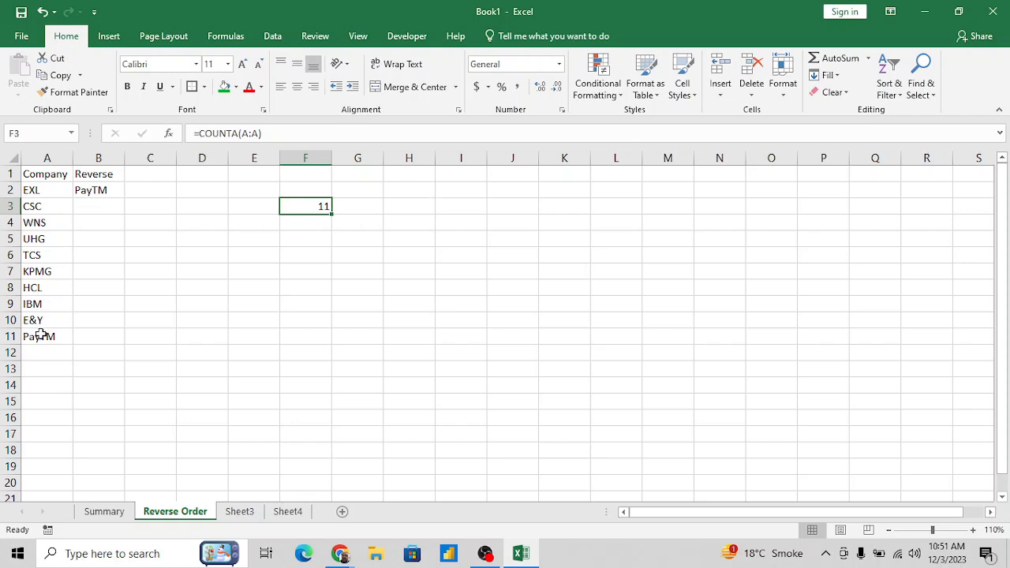
# Enter =ROW(A1) in G3 to show the row number next to the COUNTA result.
pyautogui.click(362, 207)
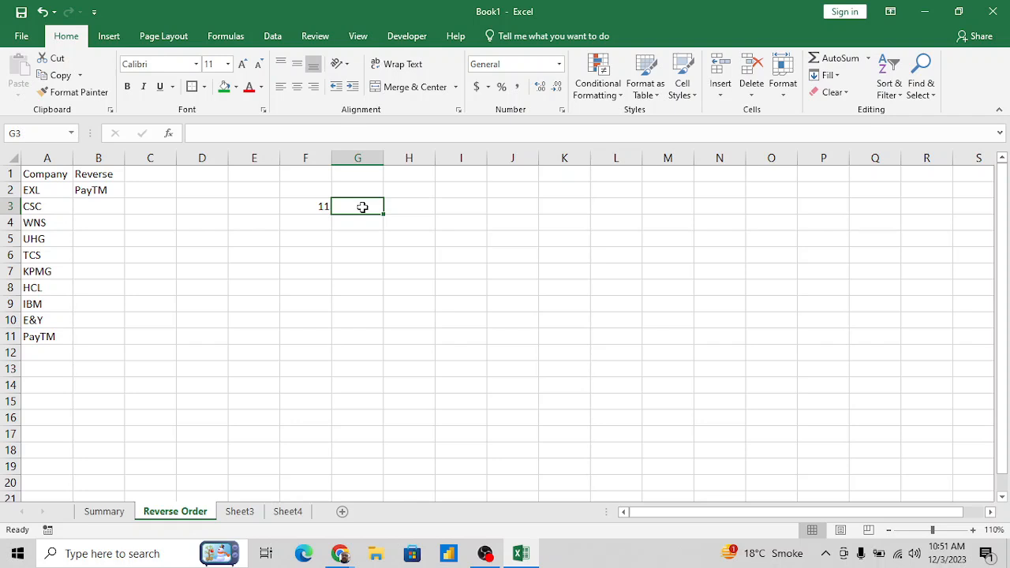
pyautogui.write('=row')
pyautogui.press('Tab')
pyautogui.write('a')
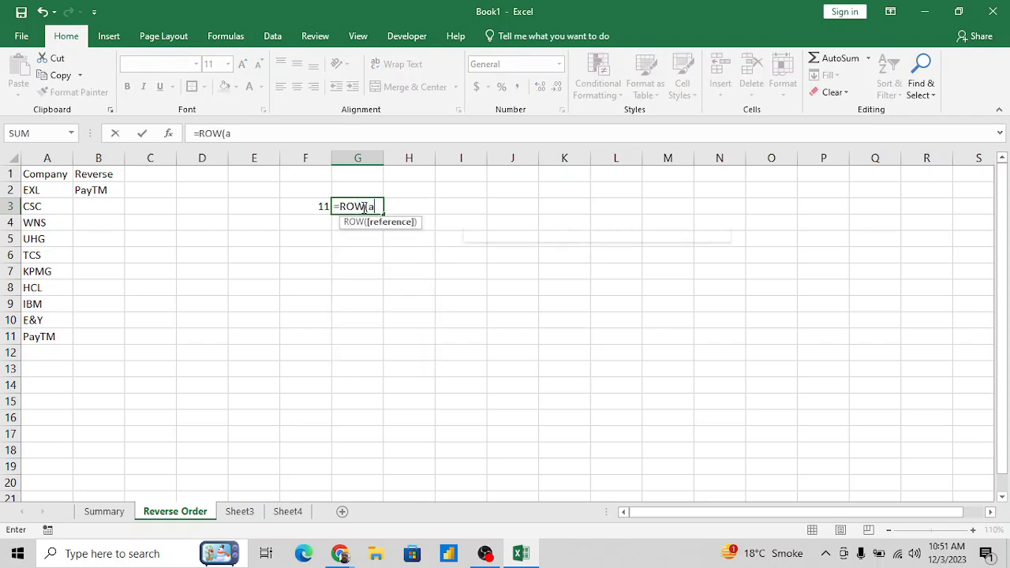
pyautogui.write('1')
pyautogui.press('Return')
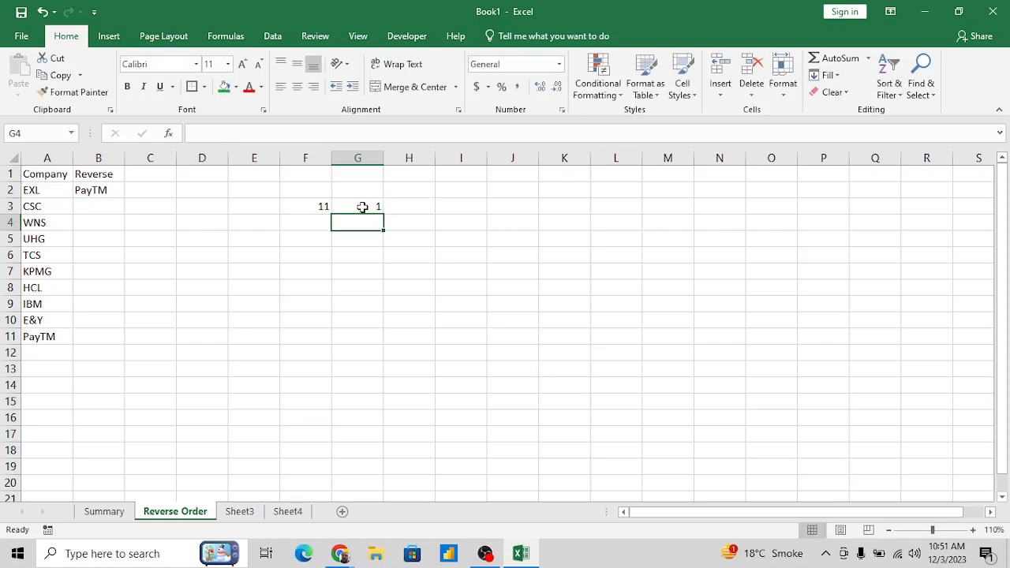
# Enter =F3-G3 in H3 to subtract the row number from the count.
pyautogui.press('Up')
pyautogui.press('Right')
pyautogui.write('=')
pyautogui.press('Left')
pyautogui.press('Left')
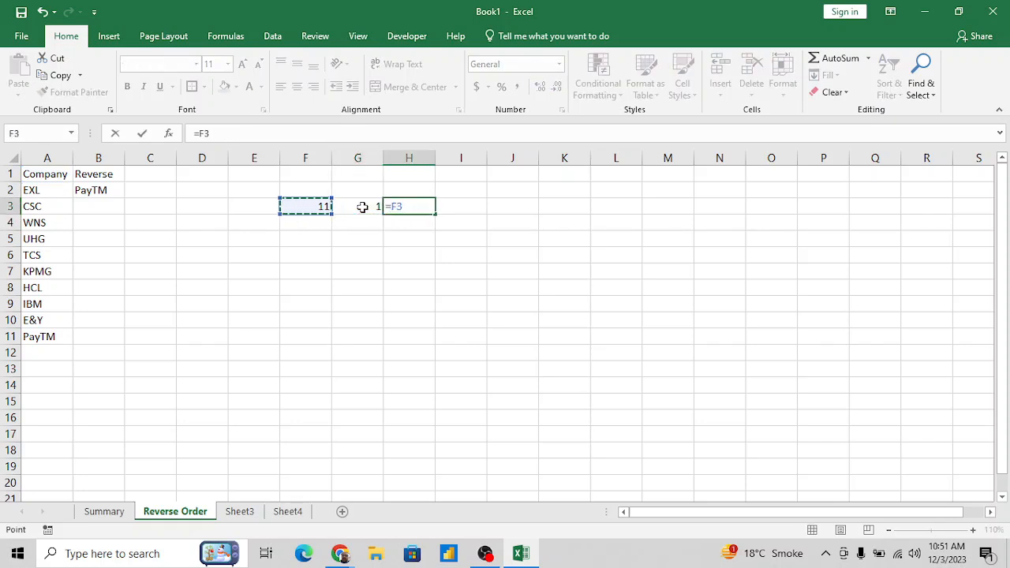
pyautogui.write('-')
pyautogui.press('Left')
pyautogui.press('Return')
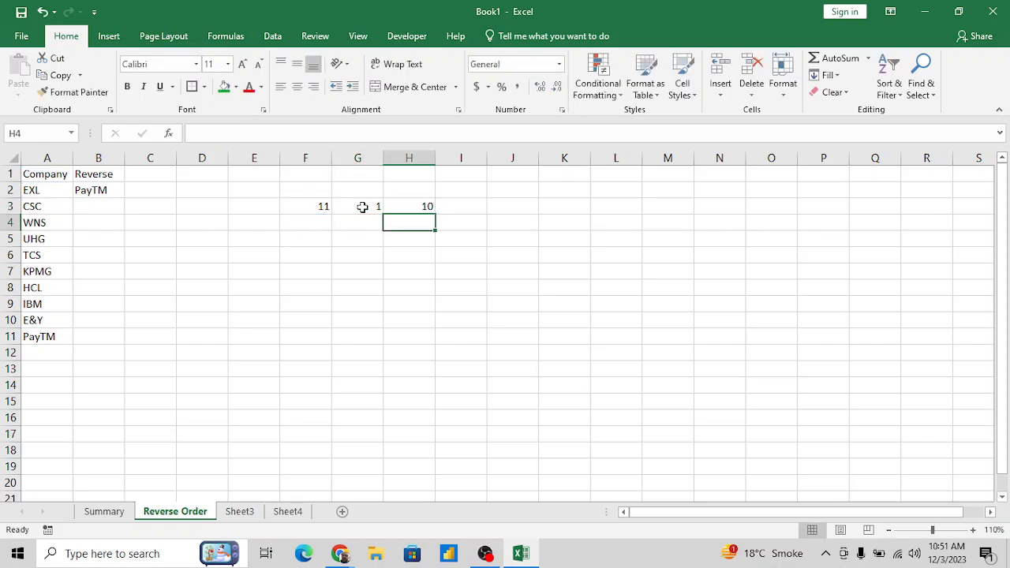
# Fill the COUNTA and ROW formulas in F3:G3 down through row 13.
pyautogui.press('Up')
pyautogui.press('Left')
pyautogui.press('Left')
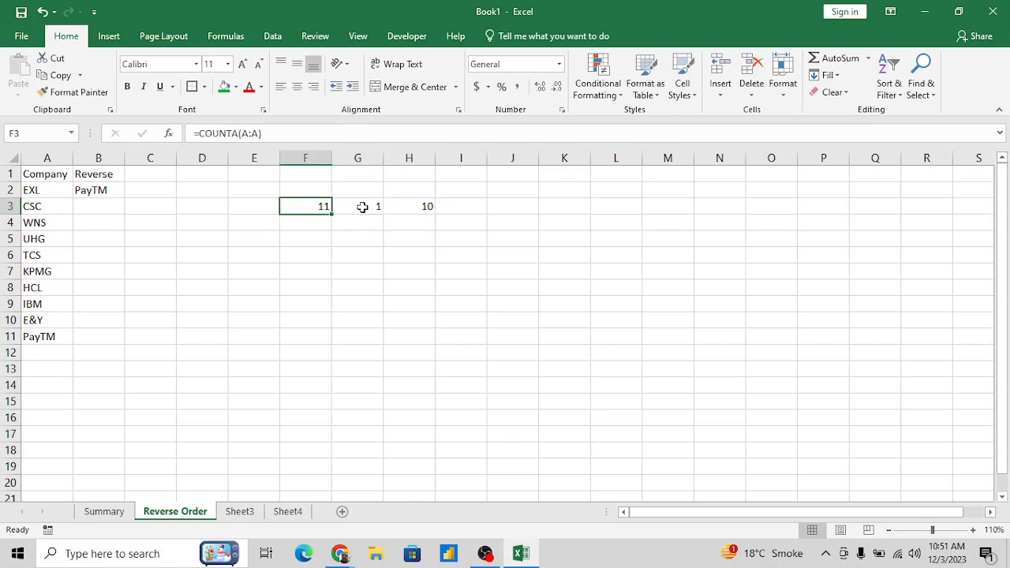
pyautogui.hotkey('shift', 'Right')
pyautogui.hotkey('shift', 'Down')
pyautogui.hotkey('shift', 'Down')
pyautogui.hotkey('shift', 'Down')
pyautogui.hotkey('shift', 'Down')
pyautogui.hotkey('shift', 'Down')
pyautogui.hotkey('shift', 'Down')
pyautogui.hotkey('shift', 'Down')
pyautogui.hotkey('shift', 'Down')
pyautogui.hotkey('shift', 'Down')
pyautogui.hotkey('shift', 'Down')
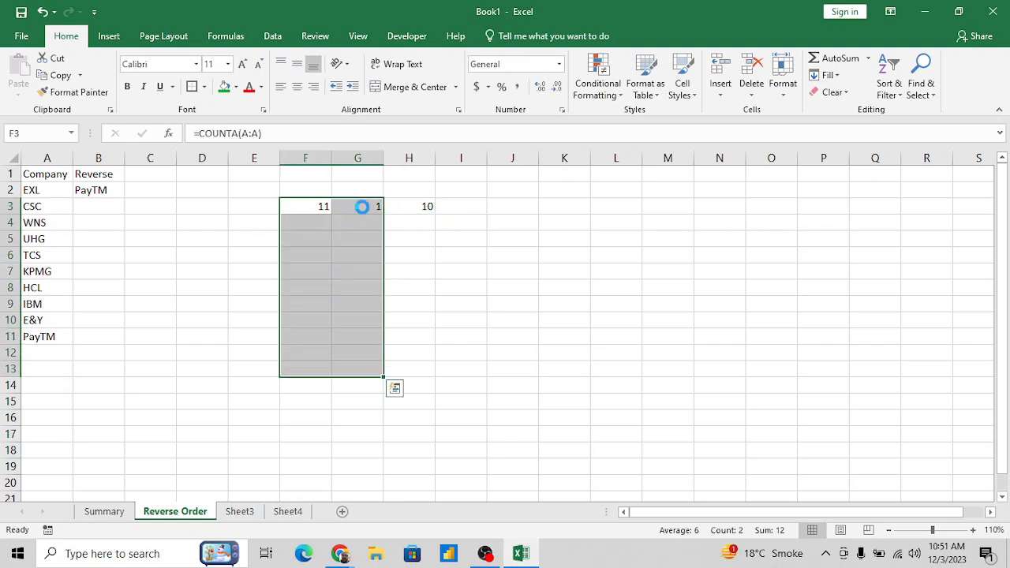
pyautogui.hotkey('ctrl', 'd')
# Fill the subtraction formula from H3 down through H13.
pyautogui.press('Right')
pyautogui.press('Right')
pyautogui.press('Left')
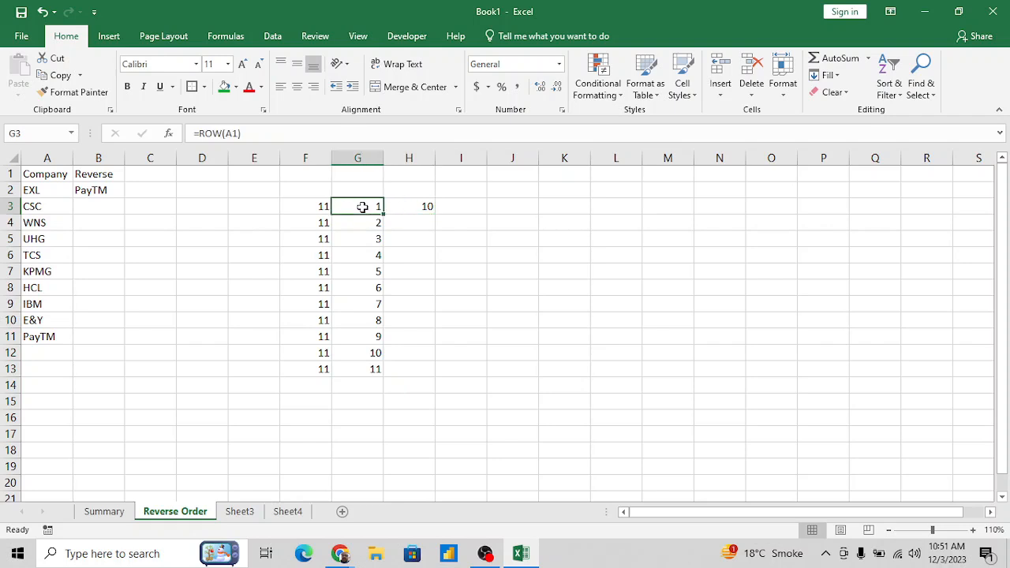
pyautogui.hotkey('ctrl', 'Down')
pyautogui.press('Right')
pyautogui.hotkey('ctrl', 'shift', 'Up')
pyautogui.hotkey('ctrl', 'd')
pyautogui.press('Down')
pyautogui.press('Up')
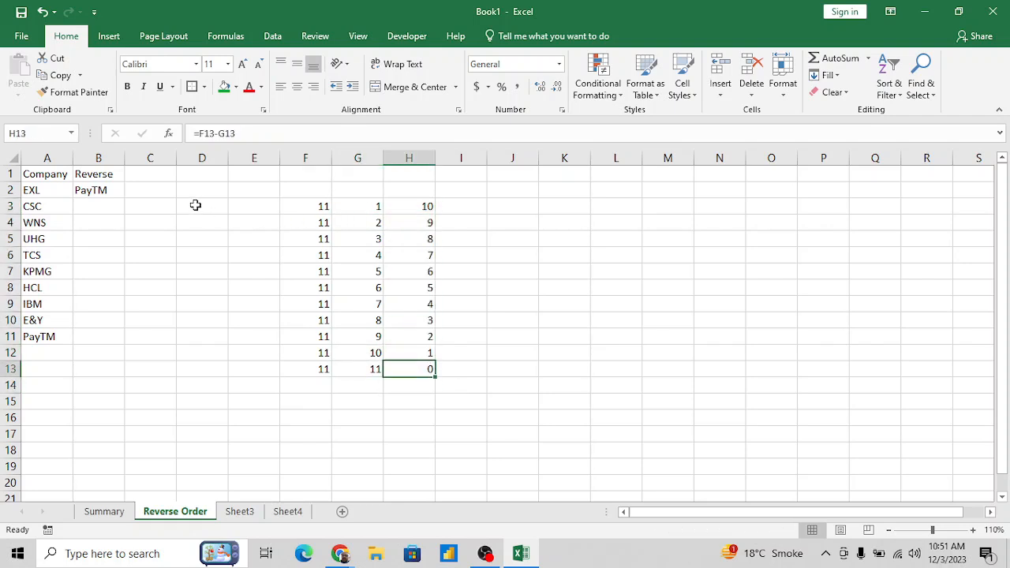
# Enter =OFFSET(A1,10,0) in C2 to demonstrate the offset with a fixed row count.
pyautogui.click(158, 197)
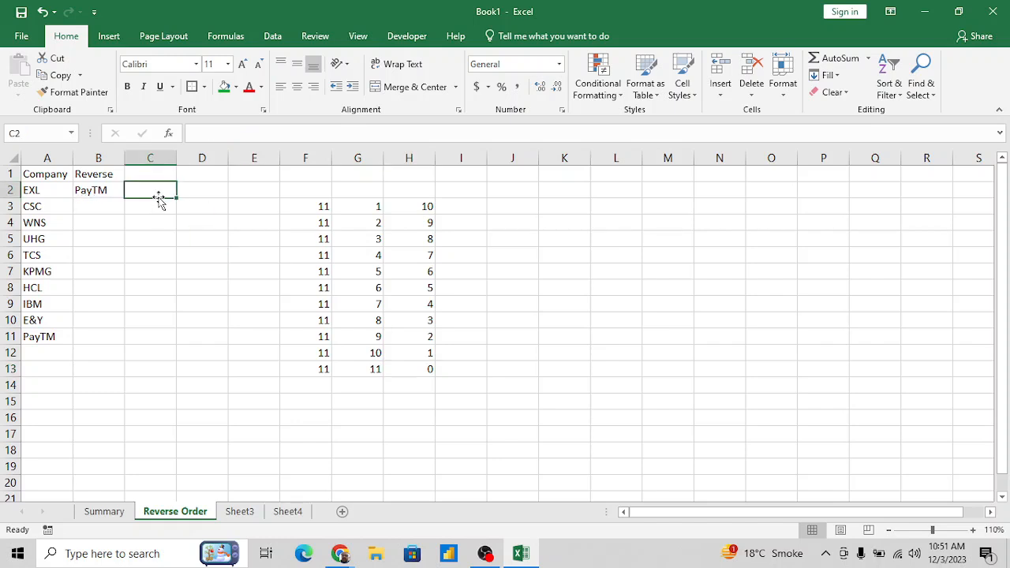
pyautogui.write('=off')
pyautogui.press('Tab')
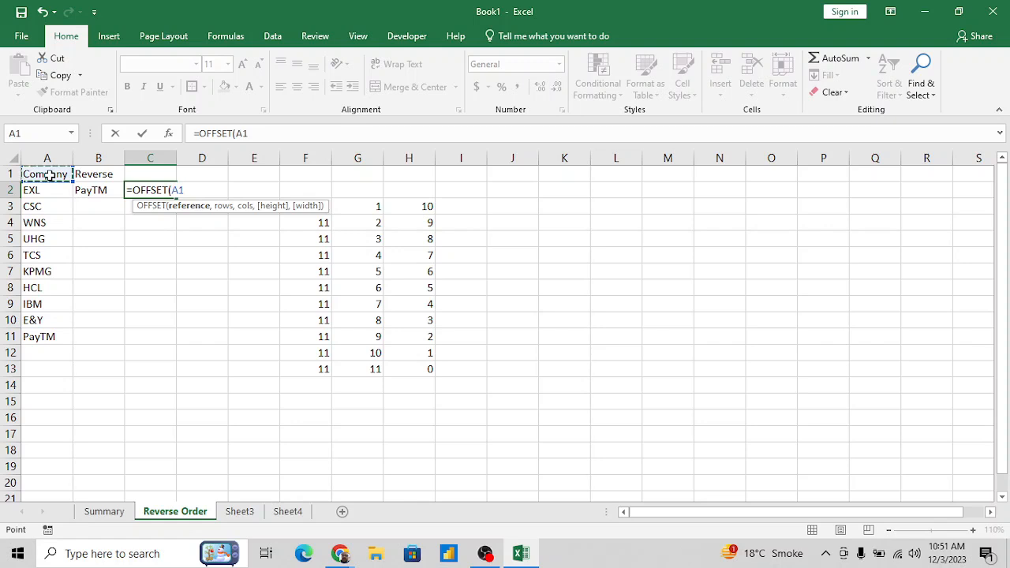
pyautogui.write(',')
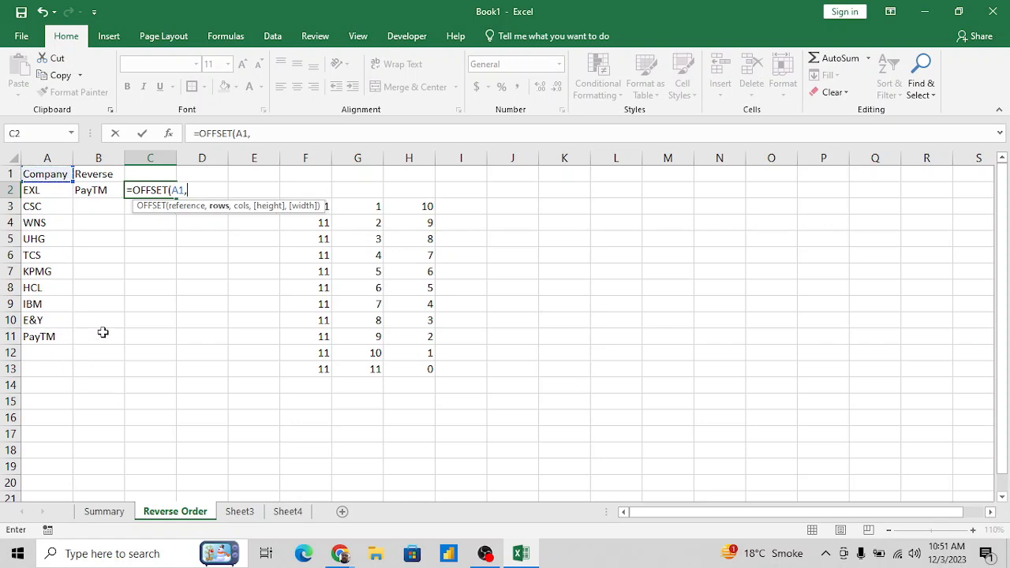
pyautogui.write('10,')
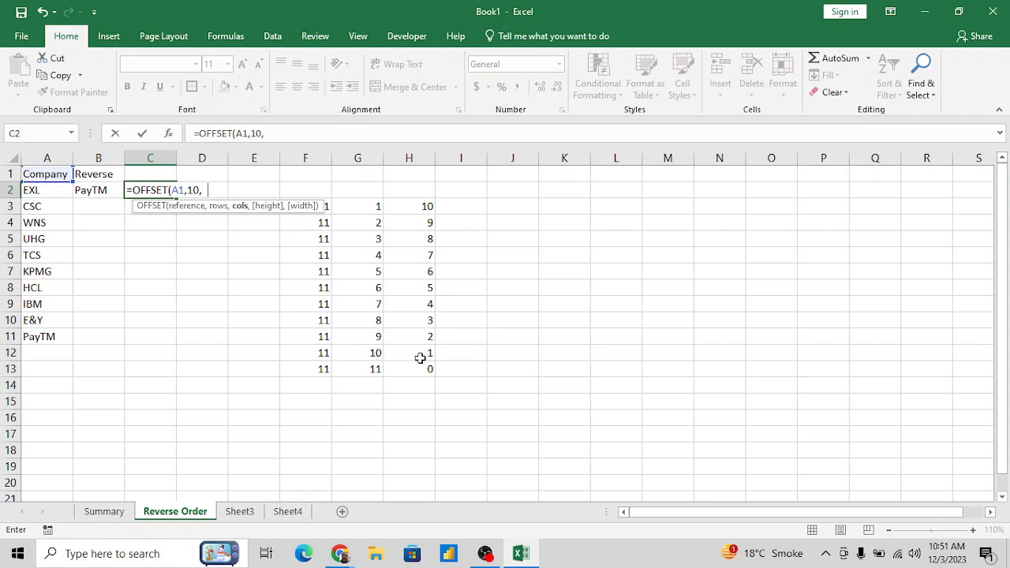
pyautogui.write('0)')
pyautogui.press('Return')
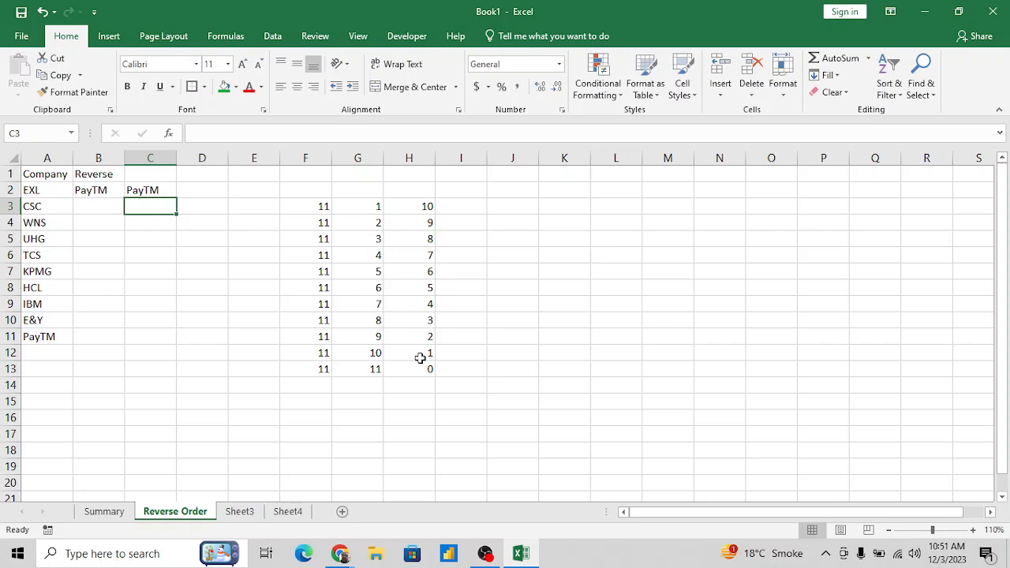
pyautogui.press('Up')
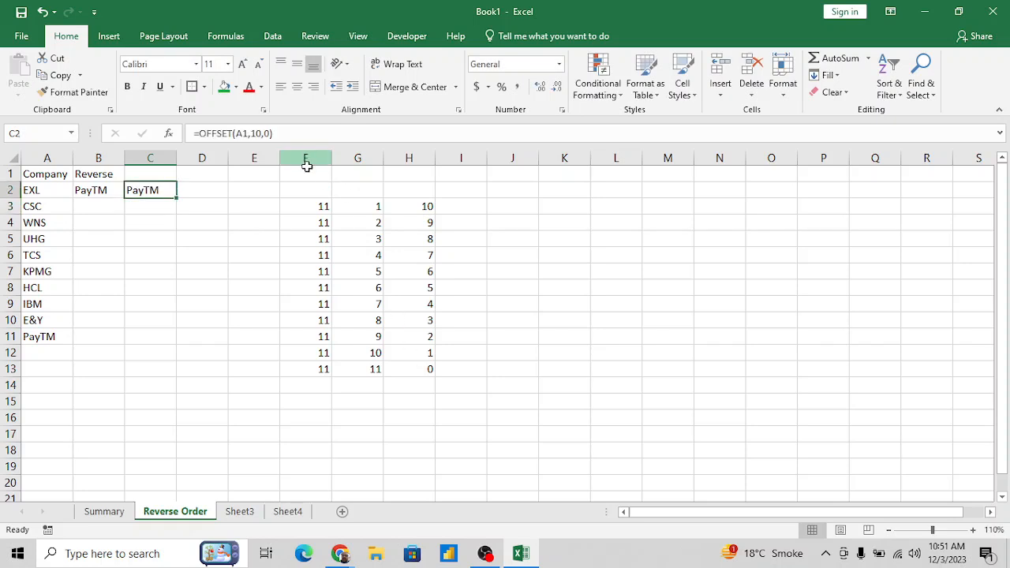
# Clear the surplus helper formulas in F13:H13 and check the formulas in row 12.
pyautogui.moveTo(315, 368); pyautogui.dragTo(409, 368)
pyautogui.press('Delete')
pyautogui.click(355, 355)
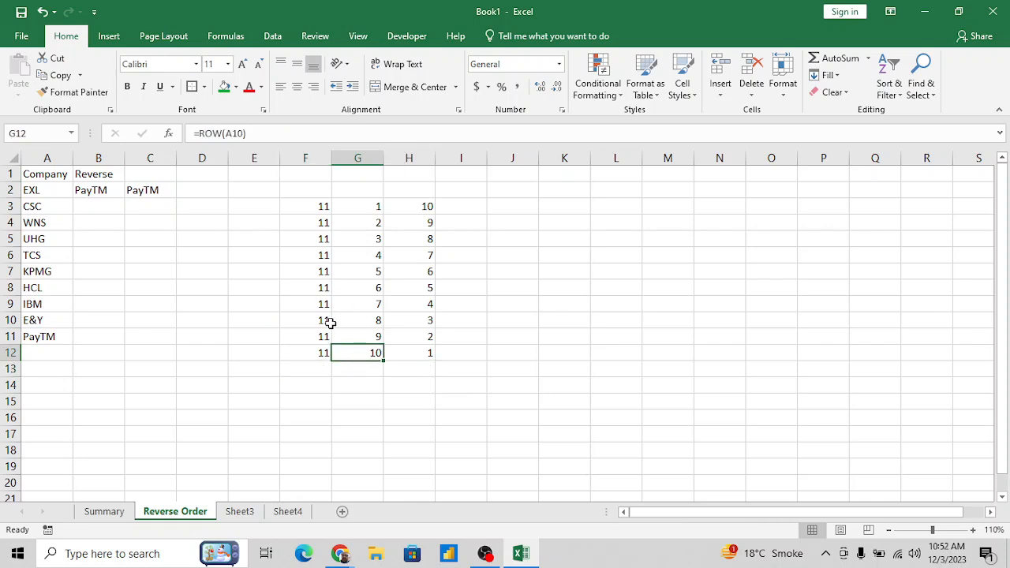
pyautogui.click(322, 352)
pyautogui.press('Right')
pyautogui.press('Right')
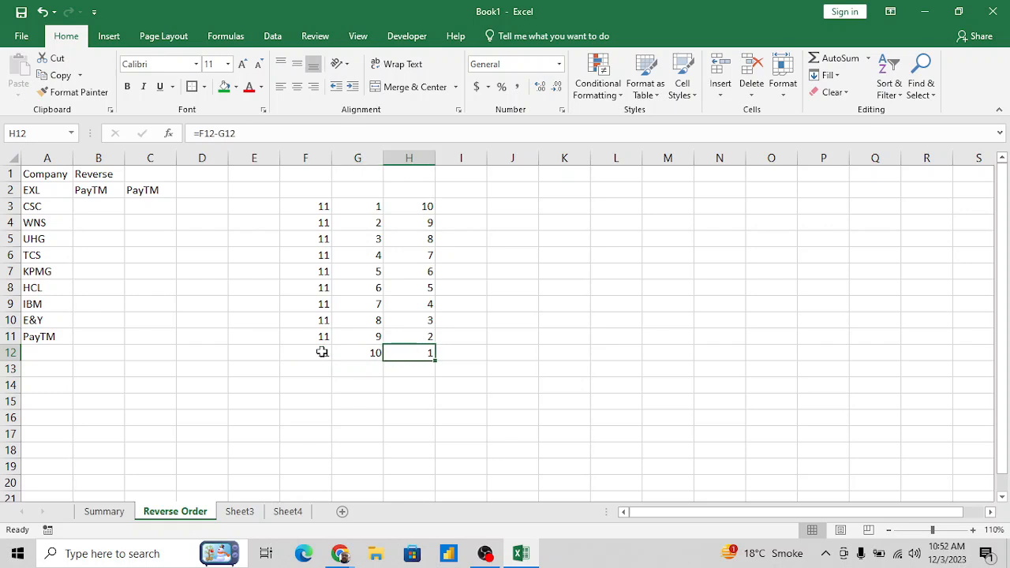
pyautogui.press('Left')
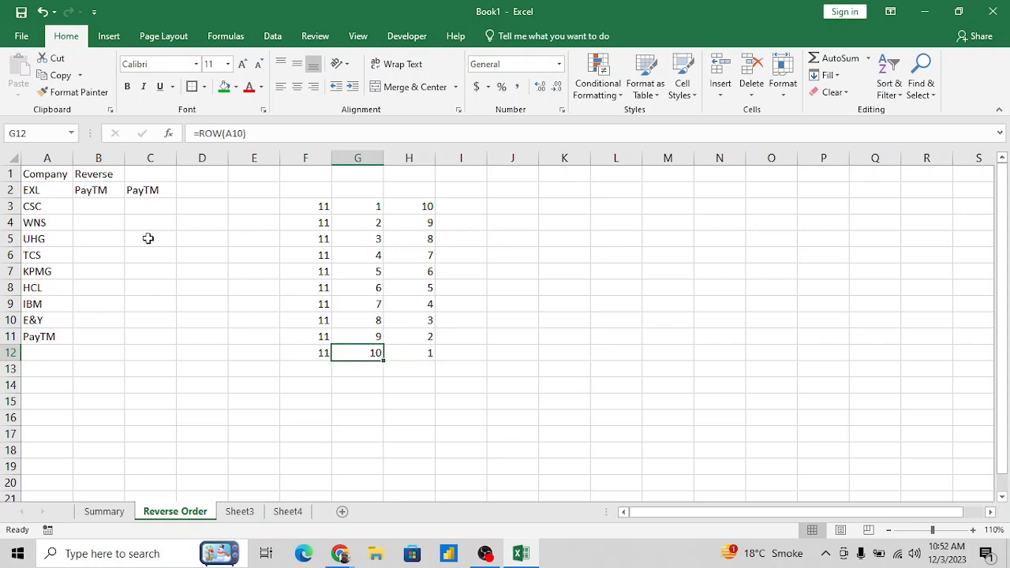
# Fill the OFFSET formula from B2 down the Reverse column through B11.
pyautogui.click(106, 191)
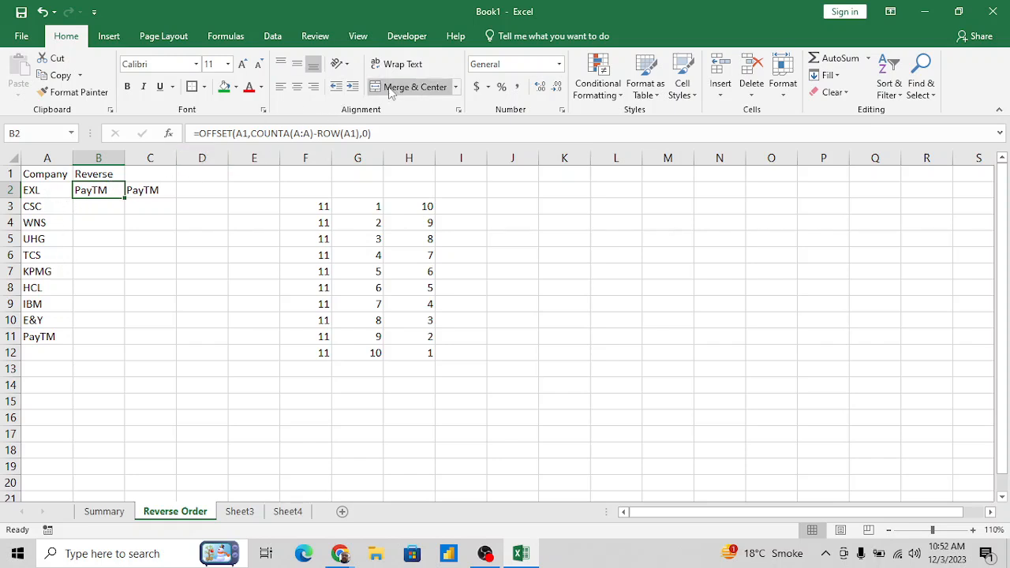
pyautogui.click(52, 196)
pyautogui.press('Right')
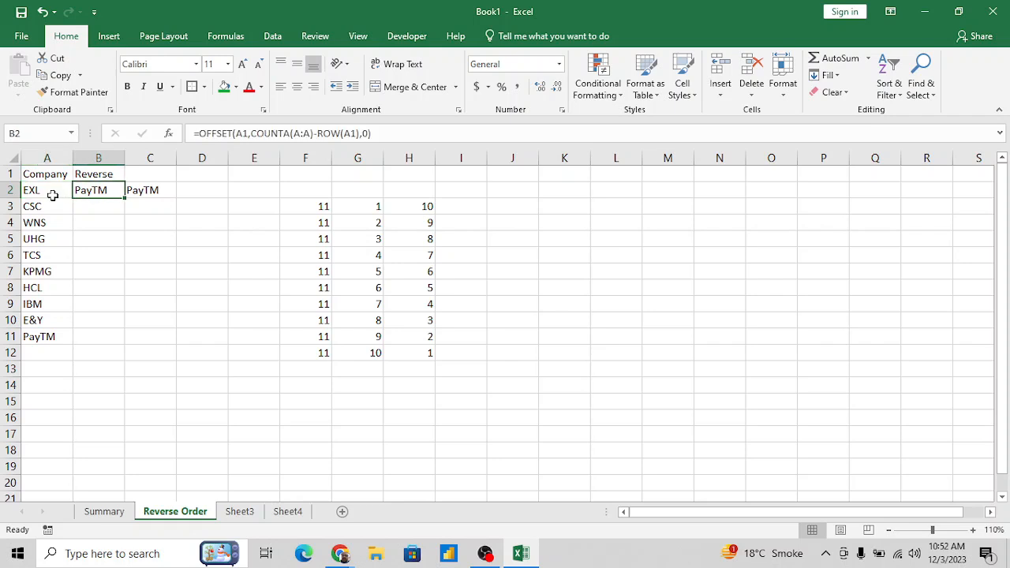
pyautogui.press('Left')
pyautogui.hotkey('ctrl', 'Down')
pyautogui.press('Right')
pyautogui.hotkey('ctrl', 'shift', 'Up')
pyautogui.hotkey('ctrl', 'd')
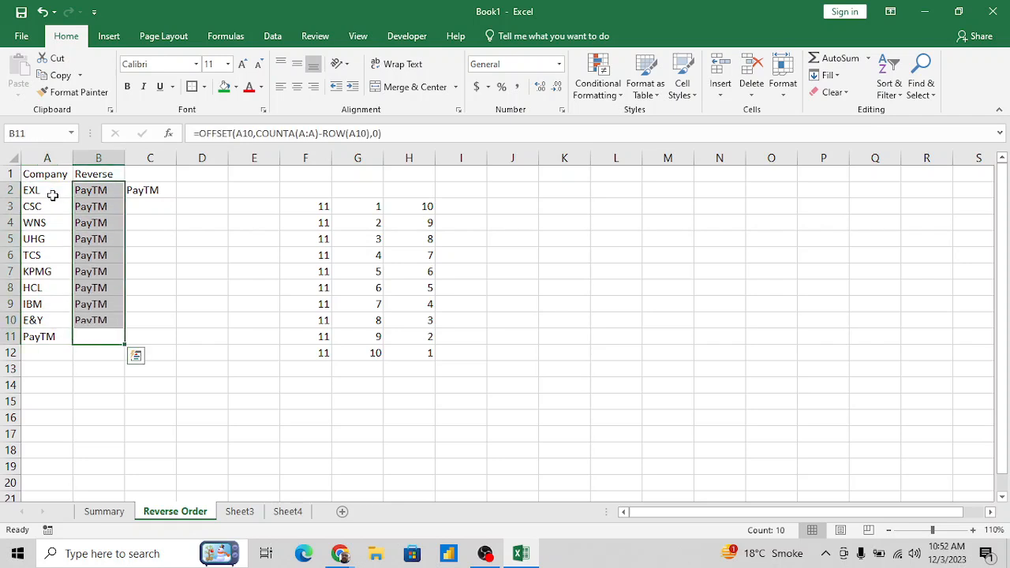
# Examine how the references change in the filled OFFSET formulas of the Reverse column.
pyautogui.press('Up')
pyautogui.press('Up')
pyautogui.press('Up')
pyautogui.press('Up')
pyautogui.press('Up')
pyautogui.press('Up')
pyautogui.press('Up')
pyautogui.press('Up')
pyautogui.press('Up')
pyautogui.press('Up')
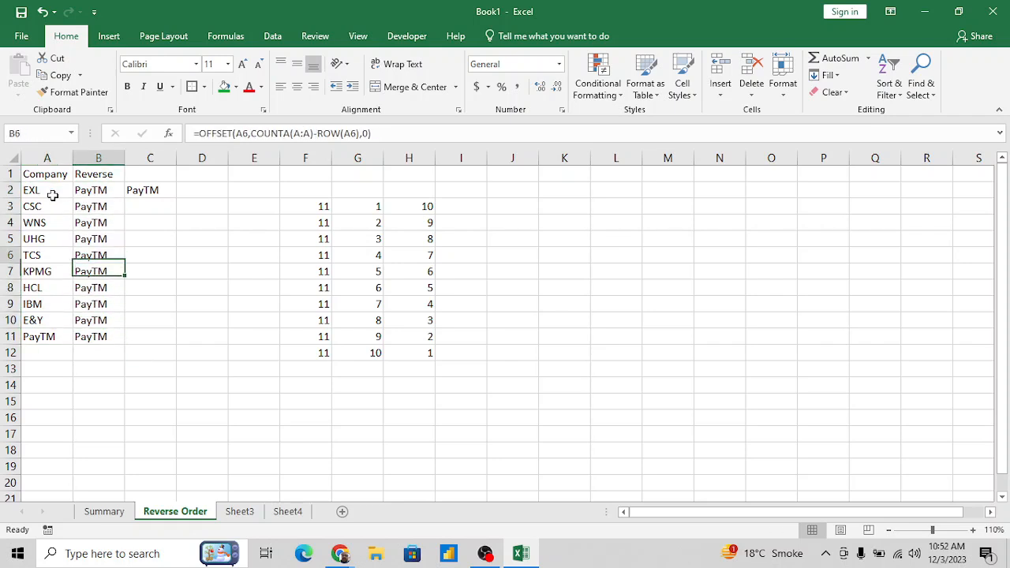
pyautogui.press('Down')
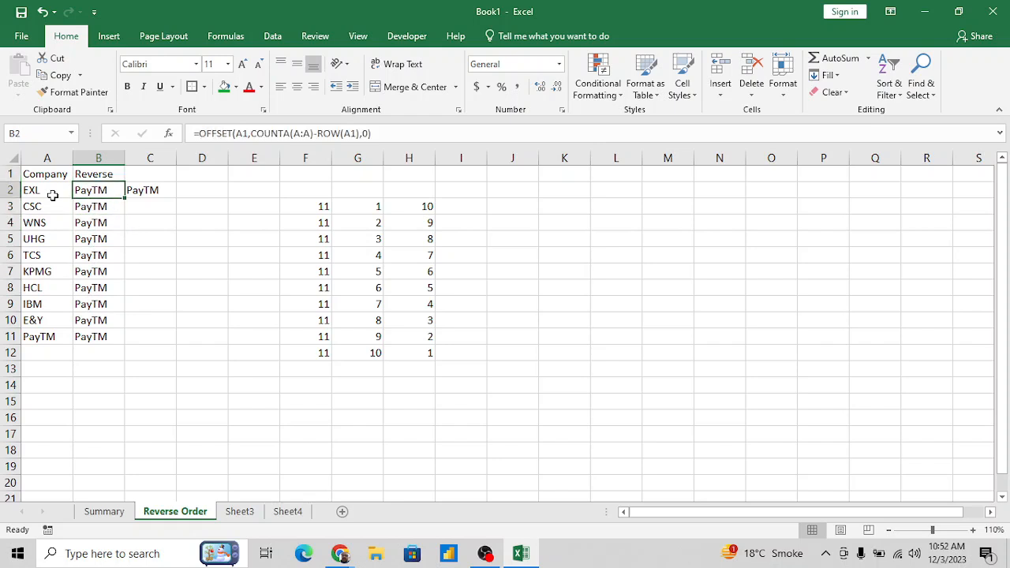
pyautogui.press('Down')
pyautogui.press('Down')
pyautogui.press('Down')
pyautogui.press('Down')
pyautogui.press('Down')
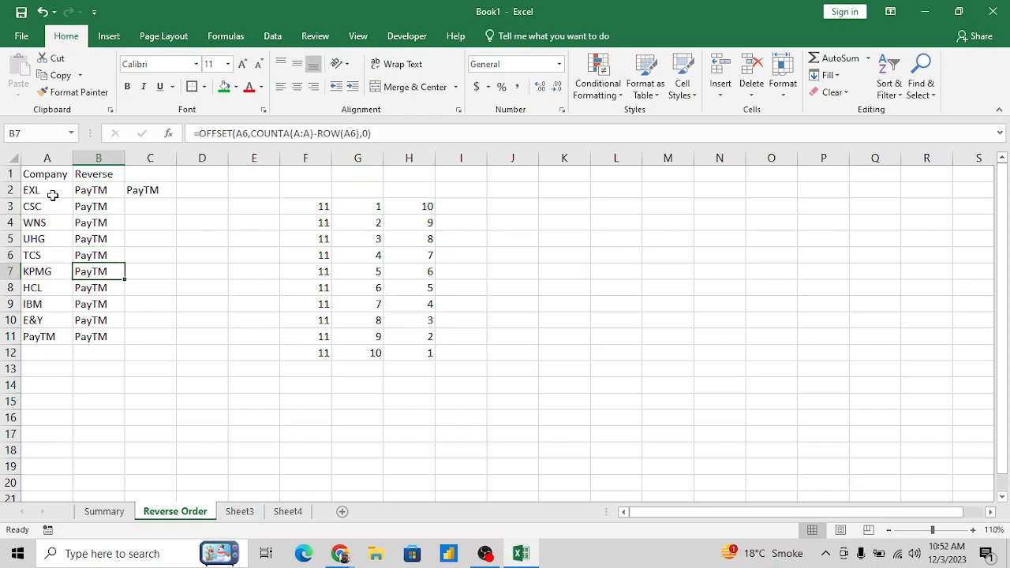
pyautogui.press('Up')
pyautogui.press('Up')
pyautogui.press('Up')
pyautogui.press('Up')
pyautogui.press('Up')
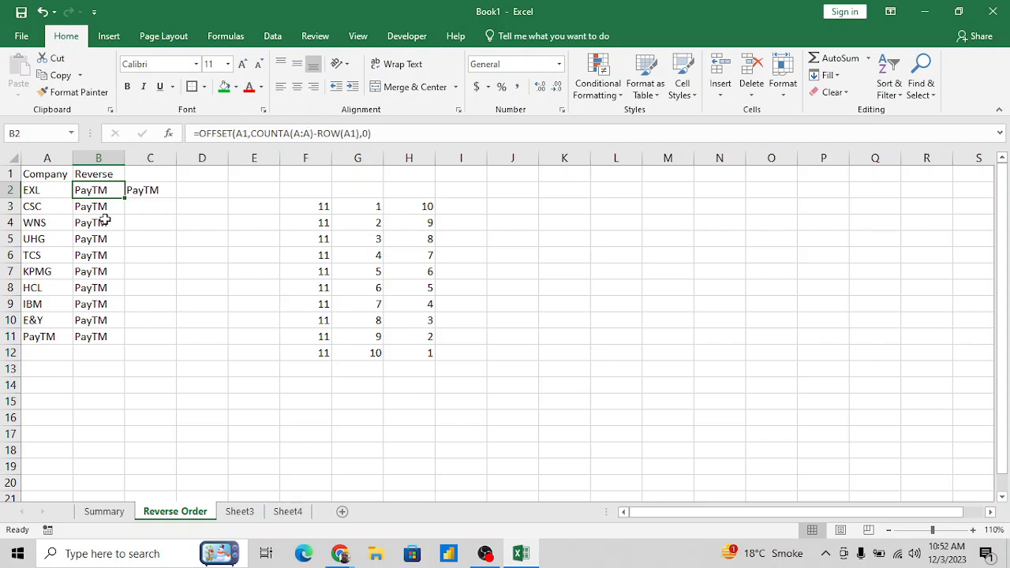
# Replace the COUNTA range in B2 with the absolute range $A$1:$A$11, making =OFFSET(A1,COUNTA($A$1:$A$11)-ROW(A1),0).
pyautogui.click(310, 133)
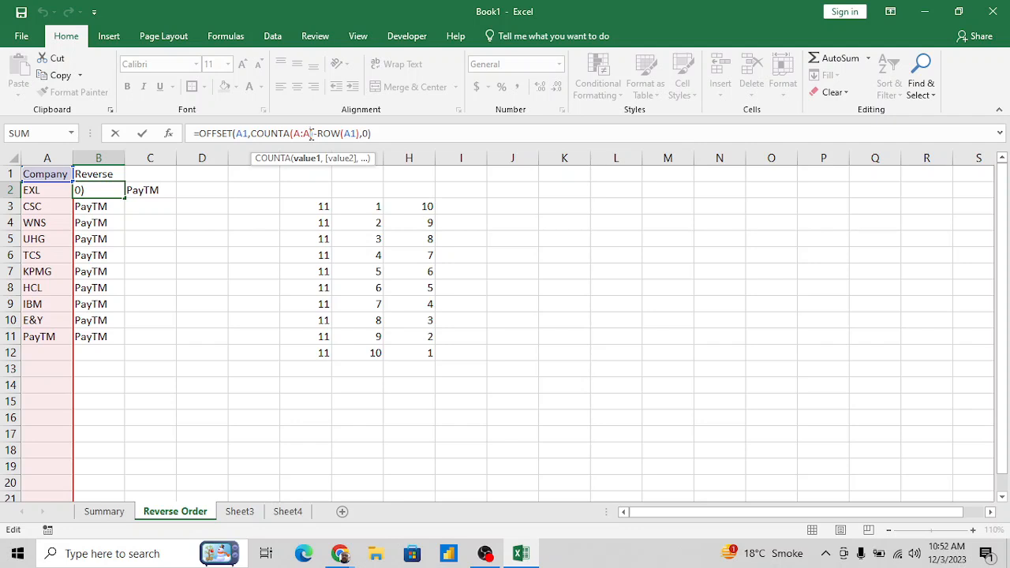
pyautogui.click(311, 134)
pyautogui.press('BackSpace')
pyautogui.press('BackSpace')
pyautogui.press('BackSpace')
pyautogui.press('BackSpace')
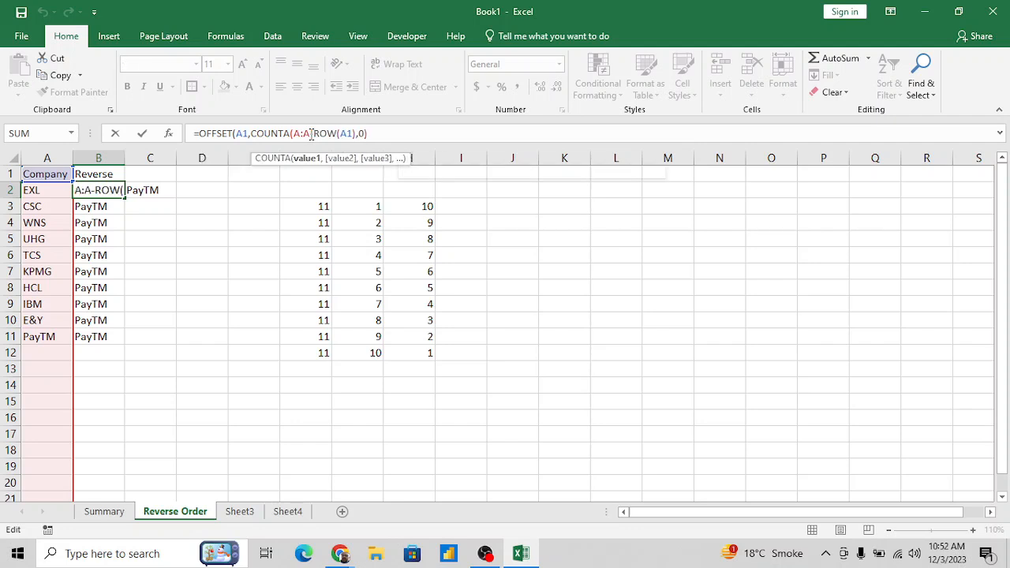
pyautogui.click(48, 175)
pyautogui.hotkey('ctrl', 'shift', 'Down')
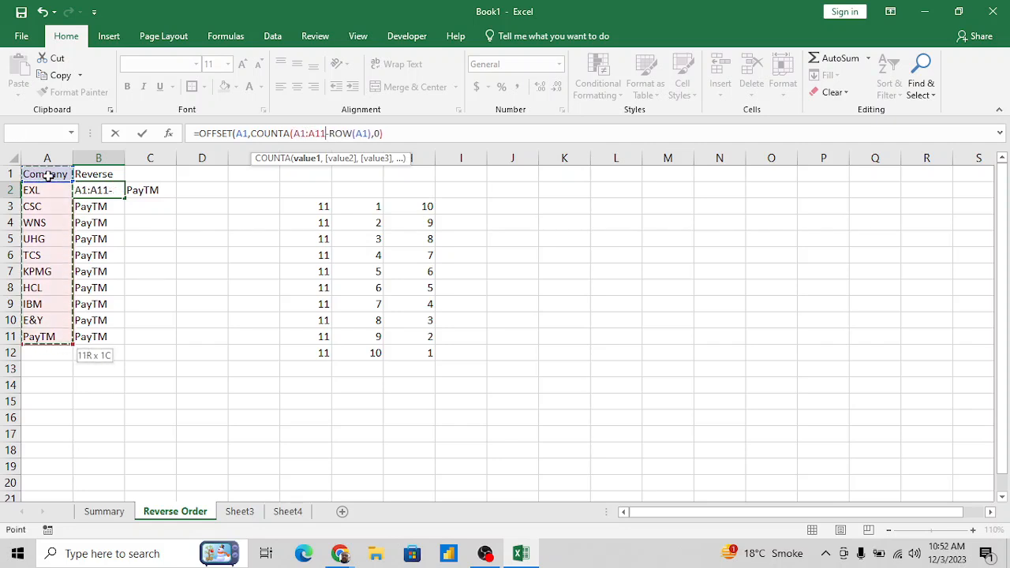
pyautogui.press('F4')
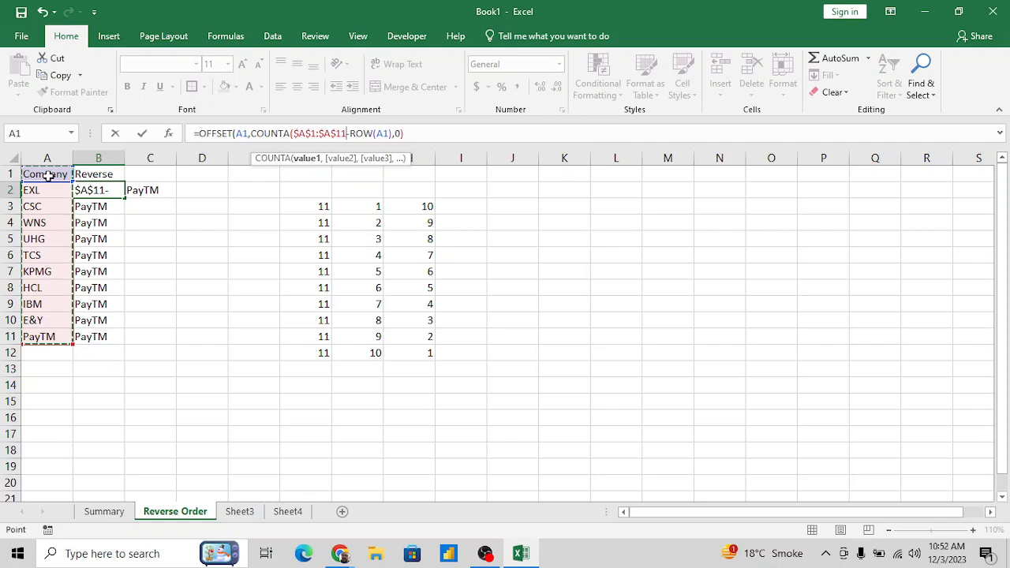
pyautogui.write(')')
pyautogui.hotkey('ctrl', 'Return')
# Fill the revised B2 formula with the absolute COUNTA range down through B11.
pyautogui.hotkey('shift', 'Down')
pyautogui.hotkey('shift', 'Down')
pyautogui.hotkey('shift', 'Down')
pyautogui.hotkey('shift', 'Down')
pyautogui.hotkey('shift', 'Down')
pyautogui.hotkey('shift', 'Down')
pyautogui.hotkey('shift', 'Down')
pyautogui.hotkey('shift', 'Down')
pyautogui.hotkey('shift', 'Down')
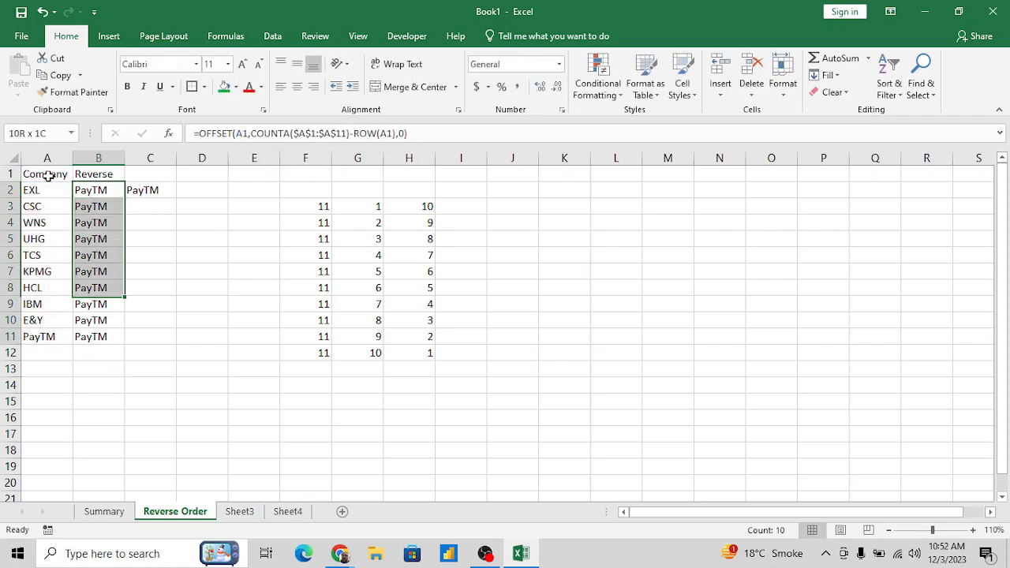
pyautogui.hotkey('ctrl', 'd')
# Compare the OFFSET starting references and ROW arguments in the first few formulas of the Reverse column.
pyautogui.hotkey('shift', 'Up')
pyautogui.hotkey('shift', 'Up')
pyautogui.hotkey('shift', 'Up')
pyautogui.hotkey('shift', 'Up')
pyautogui.hotkey('shift', 'Up')
pyautogui.hotkey('shift', 'Up')
pyautogui.hotkey('shift', 'Up')
pyautogui.hotkey('shift', 'Up')
pyautogui.hotkey('shift', 'Up')
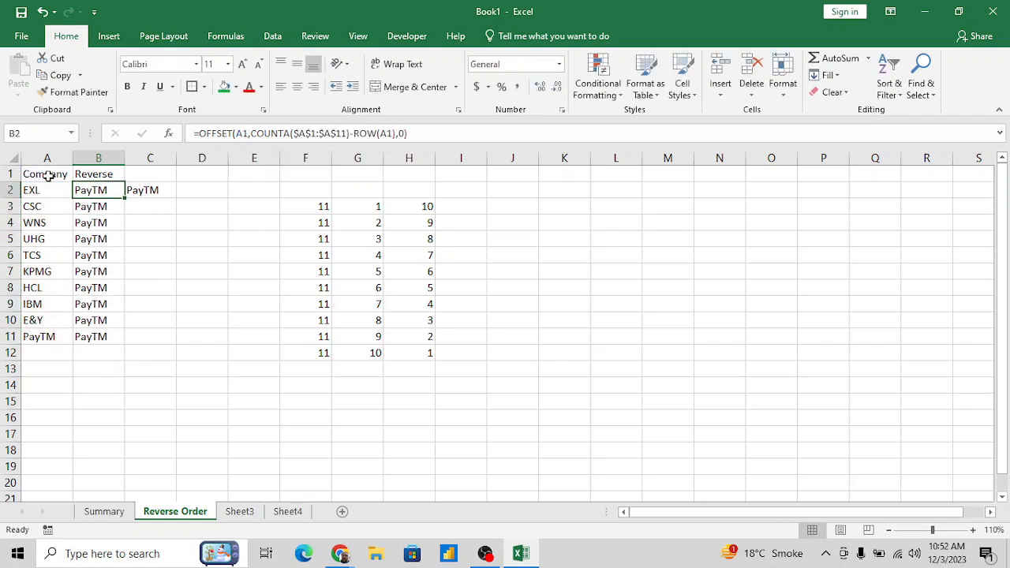
pyautogui.hotkey('shift', 'Down')
pyautogui.hotkey('shift', 'Down')
pyautogui.hotkey('shift', 'Down')
pyautogui.hotkey('shift', 'Down')
pyautogui.hotkey('shift', 'Down')
pyautogui.hotkey('shift', 'Down')
pyautogui.hotkey('shift', 'Down')
pyautogui.hotkey('shift', 'Down')
pyautogui.hotkey('shift', 'Down')
pyautogui.press('Up')
pyautogui.press('Down')
pyautogui.press('Down')
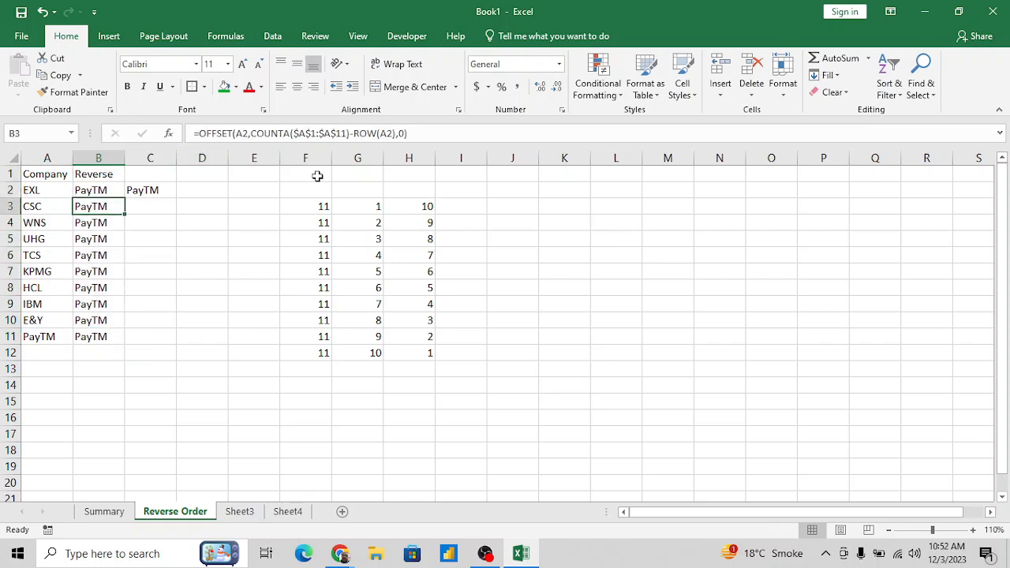
pyautogui.press('Down')
pyautogui.press('Down')
pyautogui.press('Up')
pyautogui.press('Up')
pyautogui.press('Up')
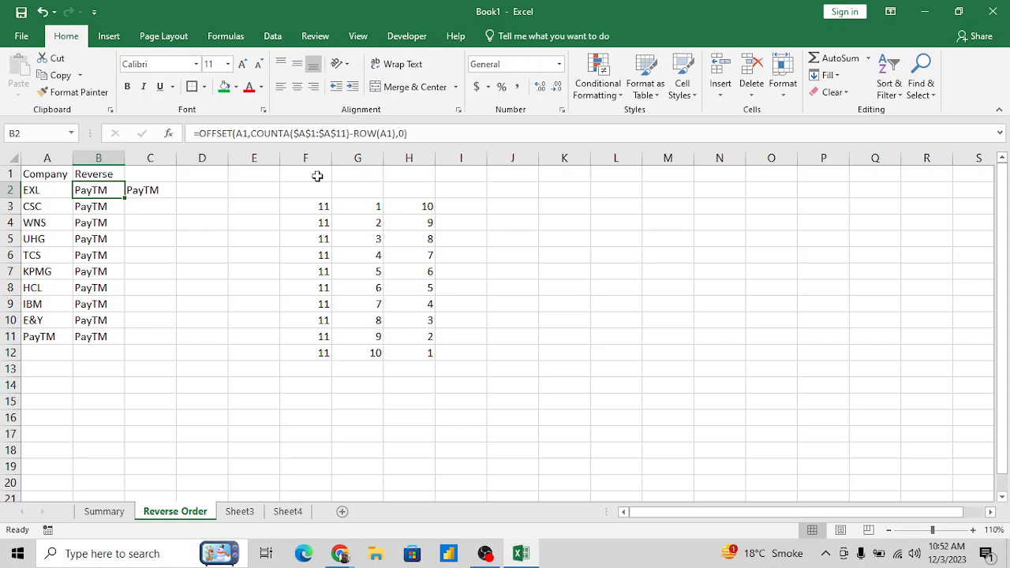
pyautogui.write('=off')
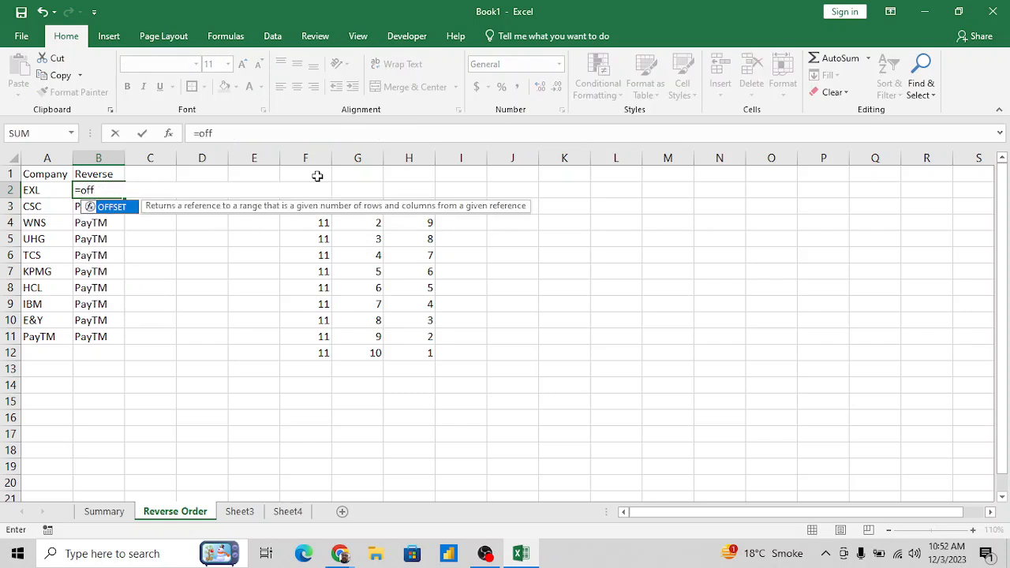
pyautogui.press('Tab')
pyautogui.press('Left')
pyautogui.press('Up')
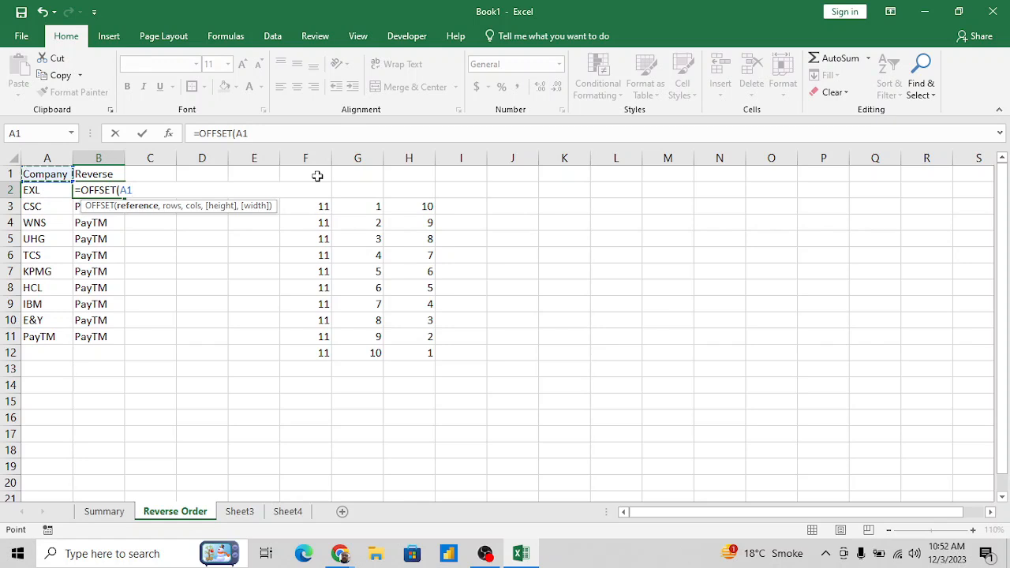
pyautogui.press('Escape')
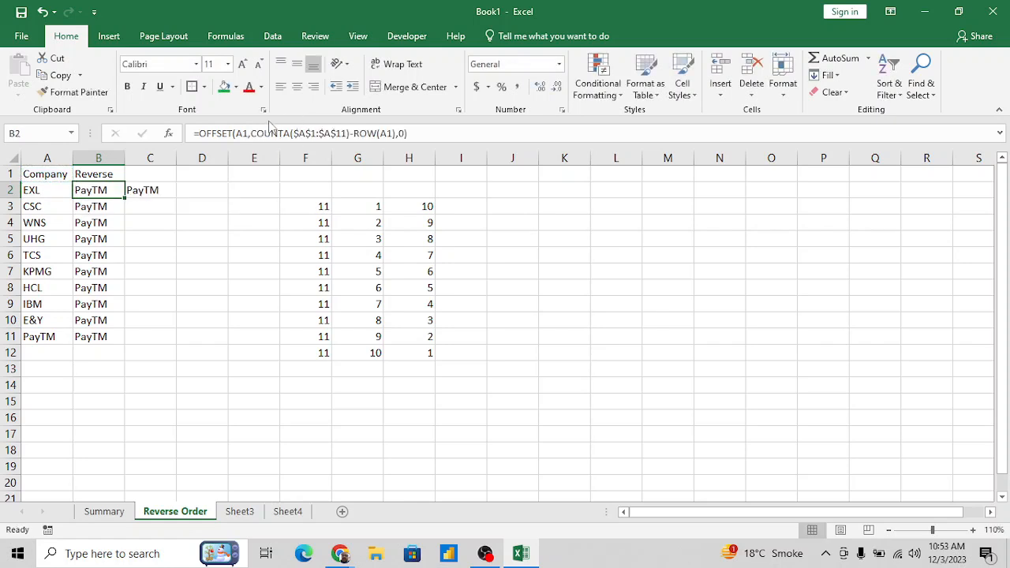
# Make the OFFSET starting reference in B2 absolute, giving =OFFSET($A$1,COUNTA($A$1:$A$11)-ROW(A1),0).
pyautogui.doubleClick(244, 133)
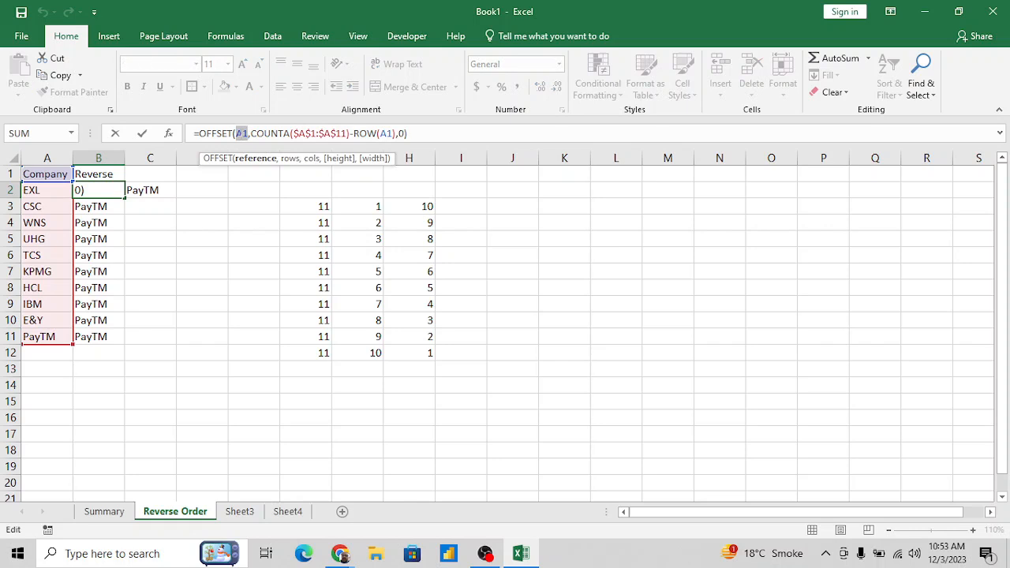
pyautogui.press('F4')
pyautogui.press('Return')
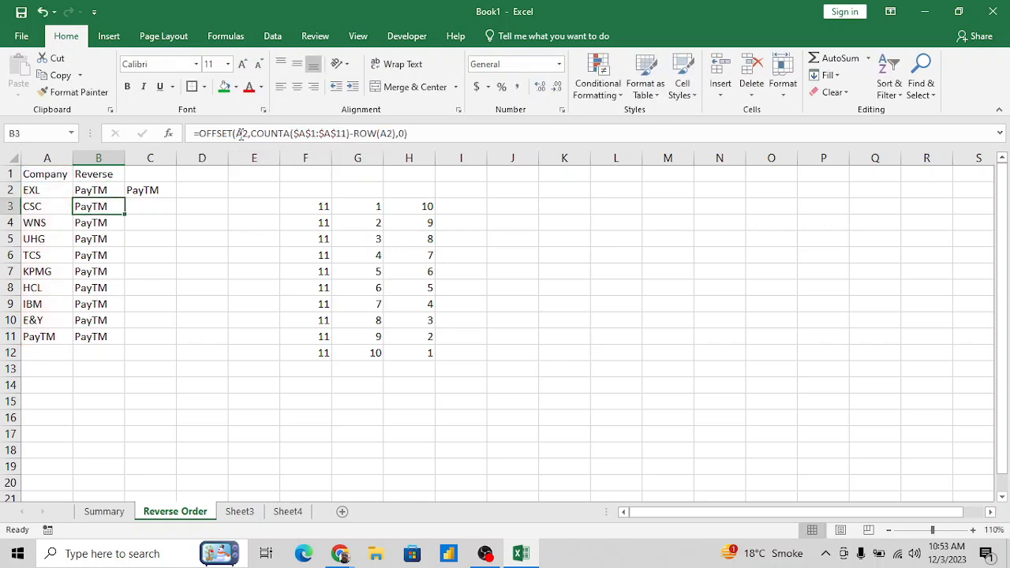
# Fill the B2 formula with the absolute $A$1 starting reference down through B11.
pyautogui.press('Up')
pyautogui.hotkey('ctrl', 'c')
pyautogui.hotkey('ctrl', 'shift', 'Down')
pyautogui.press('Return')
pyautogui.press('Right')
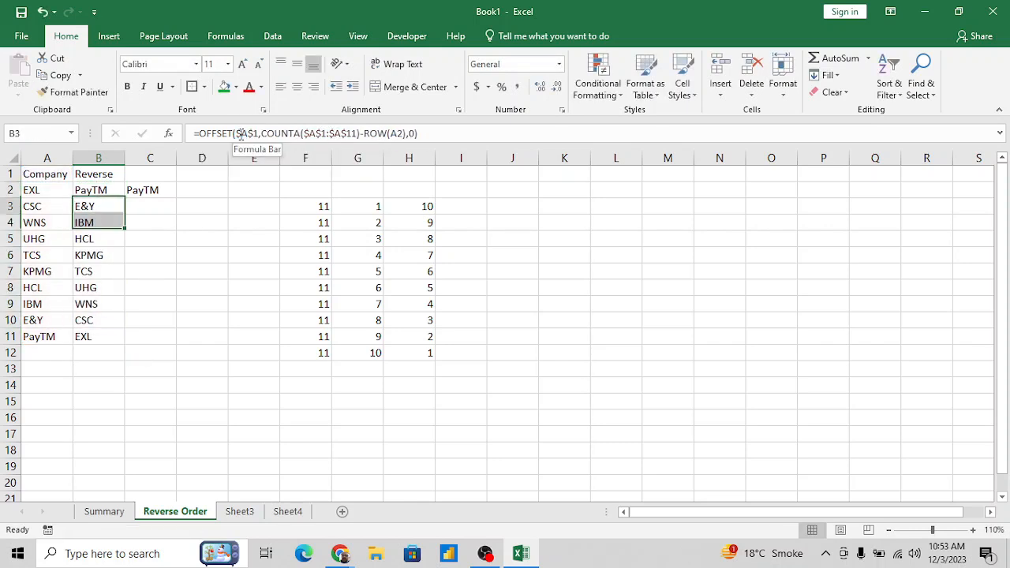
# Examine the references in the filled Reverse column formulas and compare B2 with the fixed-row OFFSET formula in C2.
pyautogui.press('Left')
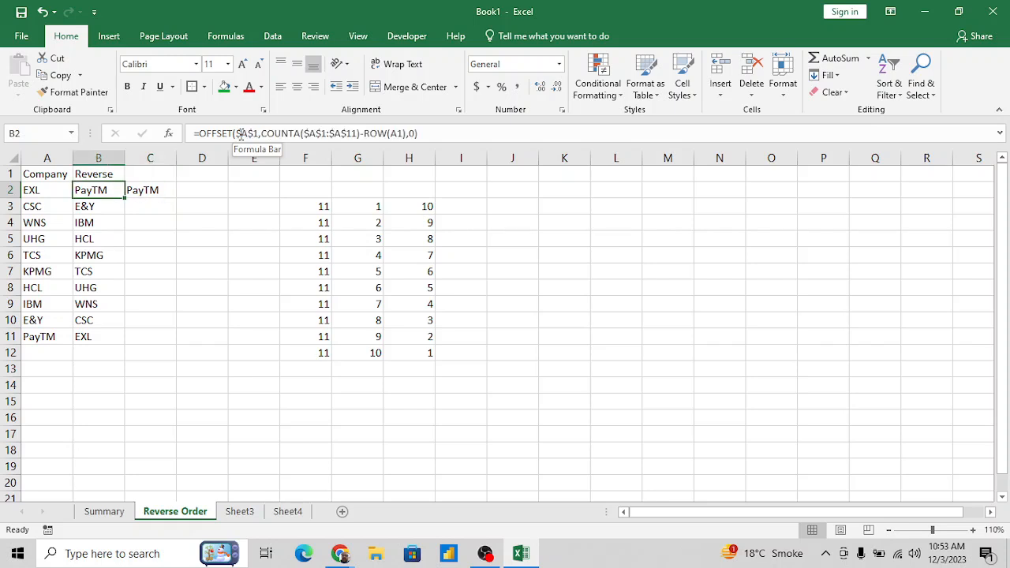
pyautogui.click(91, 238)
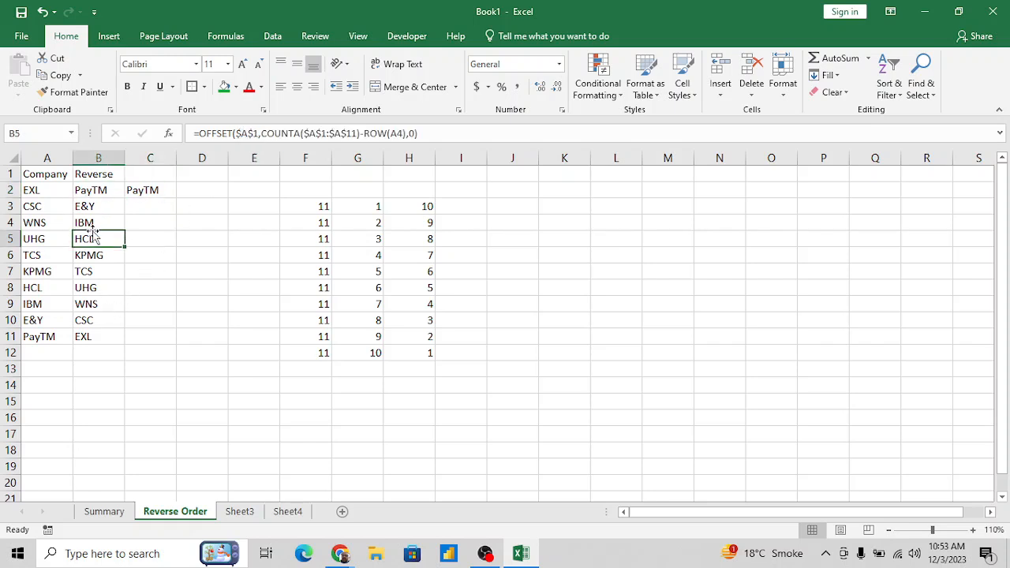
pyautogui.click(452, 134)
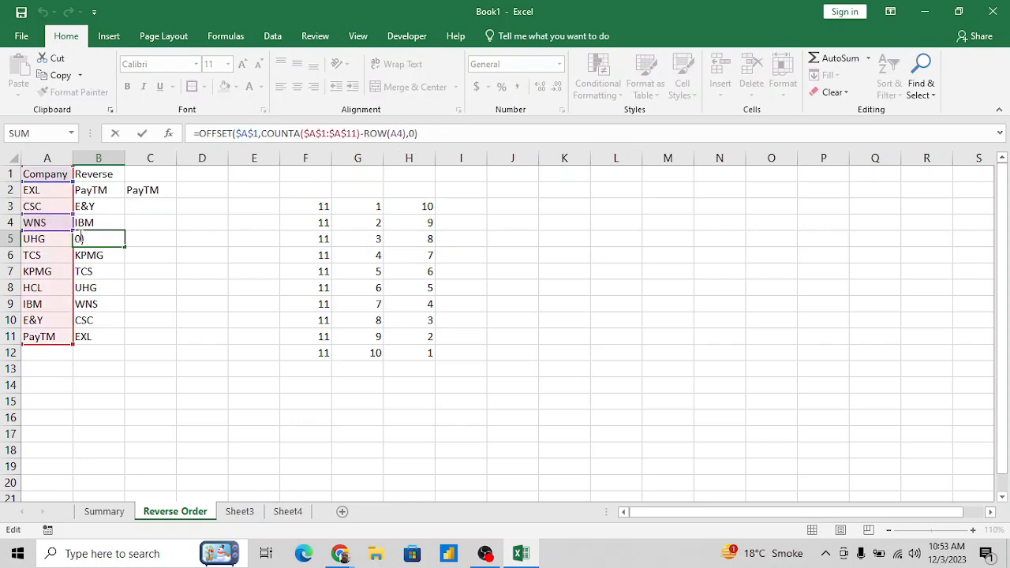
pyautogui.press('Escape')
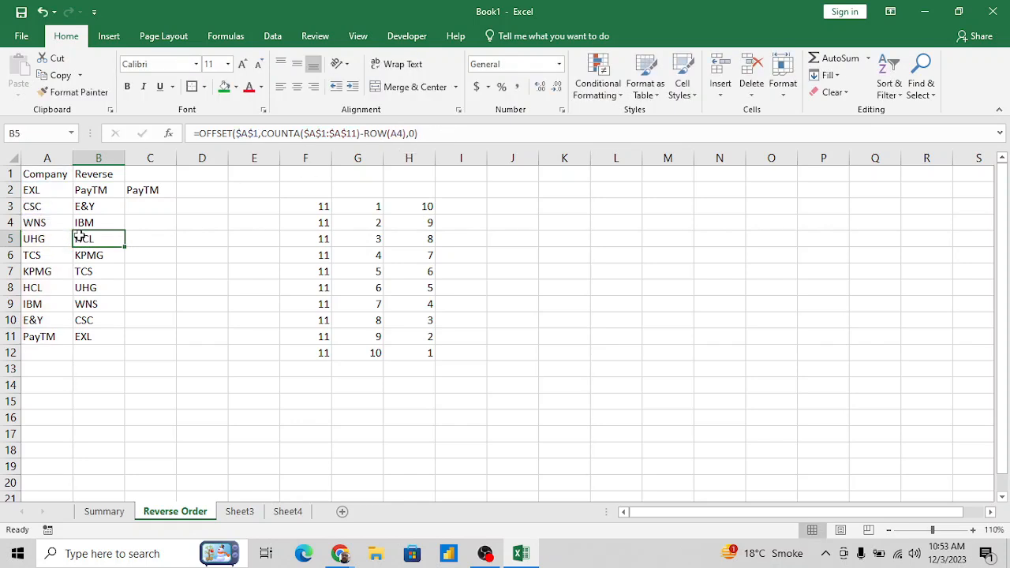
pyautogui.press('Left')
pyautogui.press('Right')
pyautogui.press('Down')
pyautogui.press('Down')
pyautogui.press('Down')
pyautogui.press('Down')
pyautogui.press('Down')
pyautogui.press('Down')
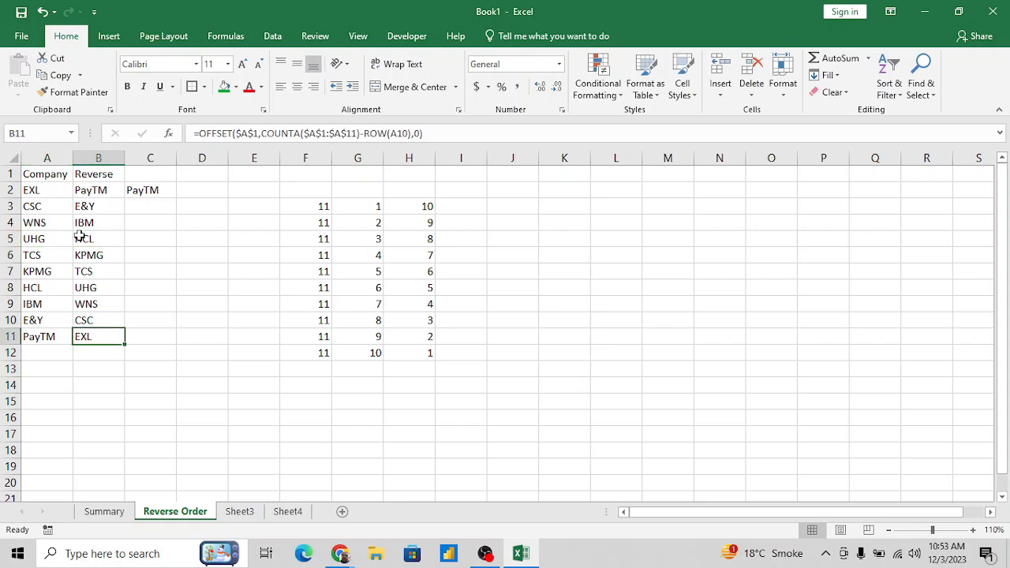
pyautogui.press('Up')
pyautogui.press('Up')
pyautogui.hotkey('ctrl', 'Up')
pyautogui.press('Down')
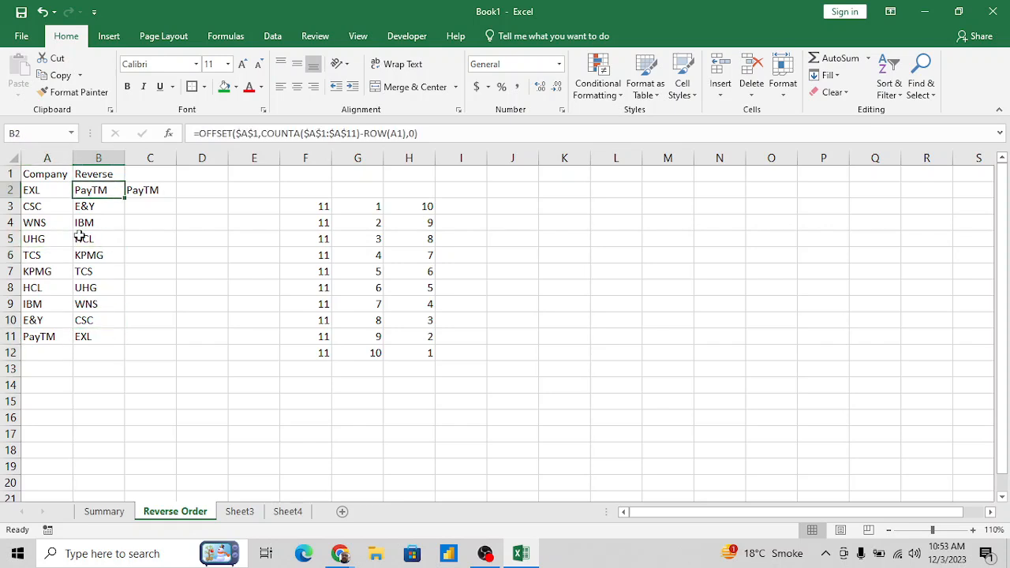
pyautogui.press('Right')
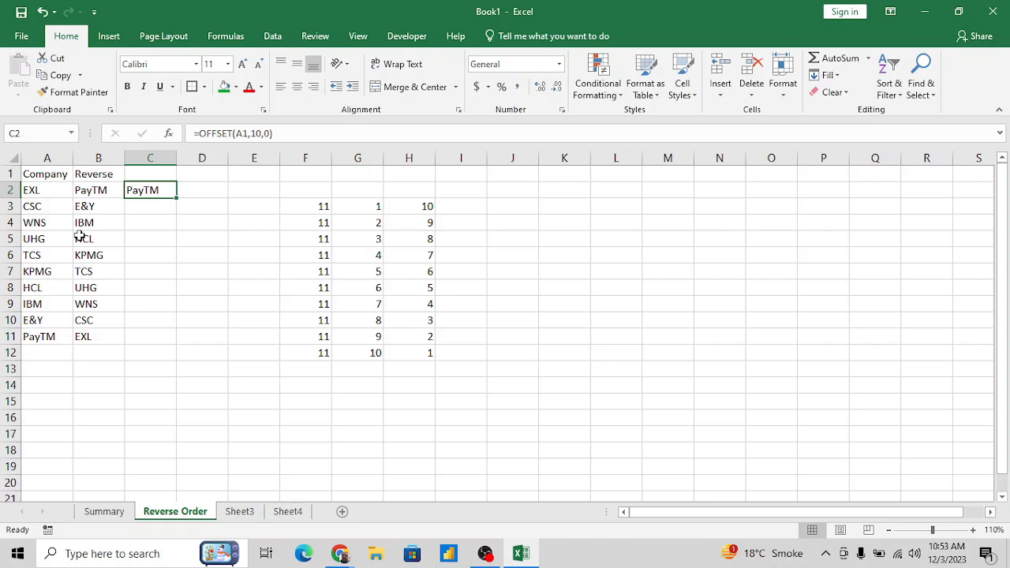
pyautogui.press('Left')
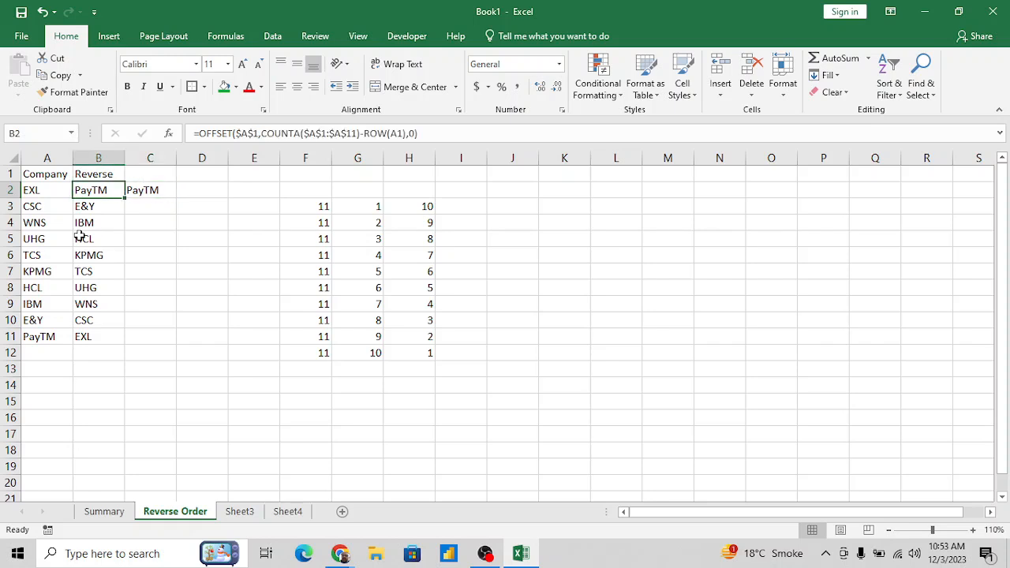
# Start an OFFSET formula in D2 with $A$1 as its absolute starting reference.
pyautogui.press('Right')
pyautogui.click(215, 191)
pyautogui.write('=')
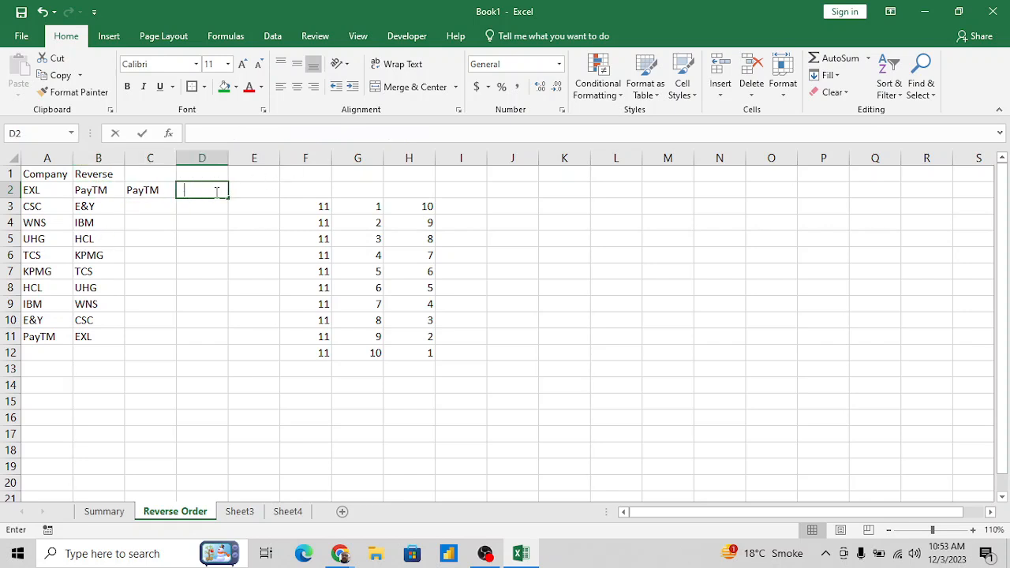
pyautogui.write('off')
pyautogui.press('Tab')
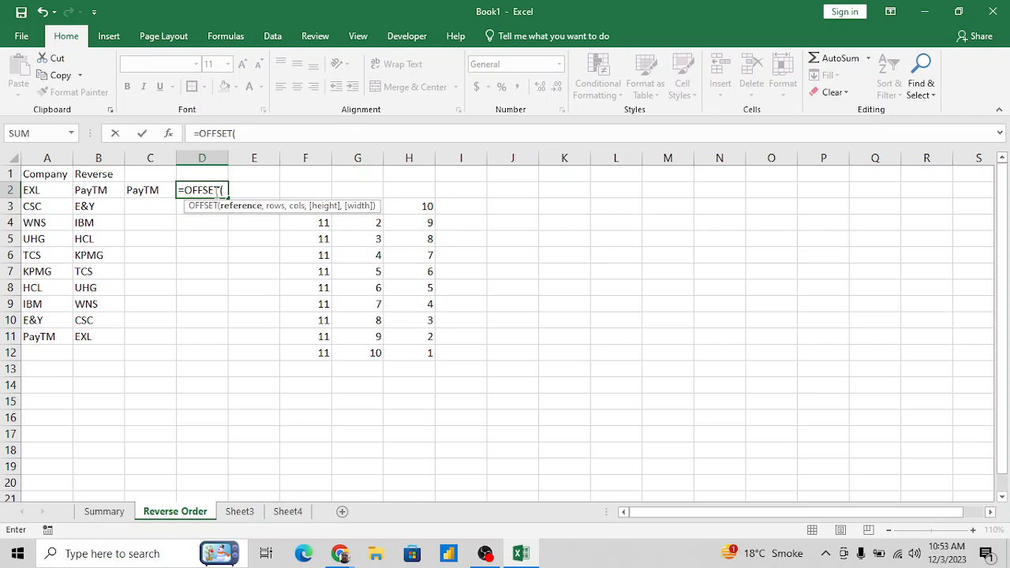
pyautogui.click(49, 177)
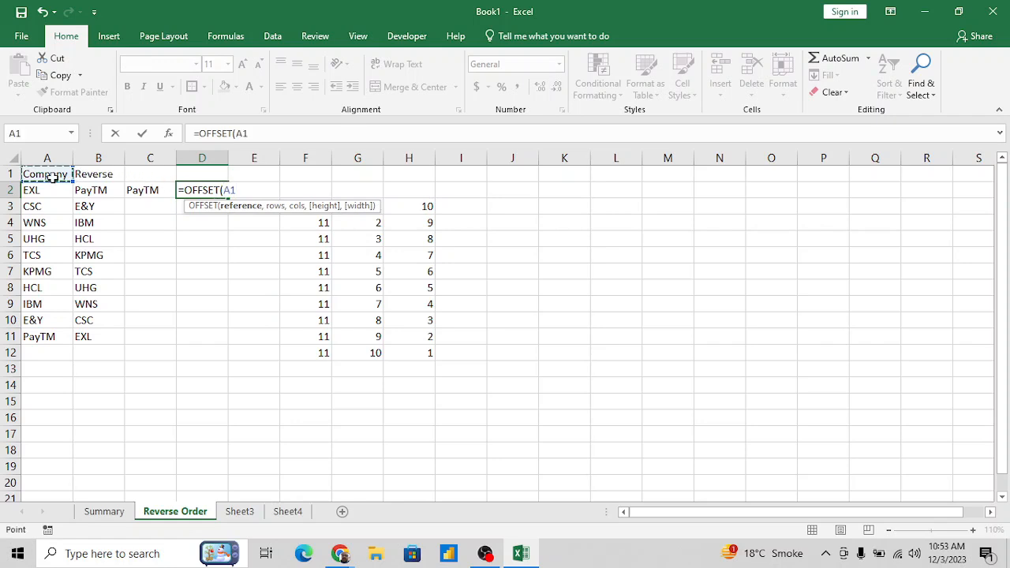
pyautogui.press('F4')
pyautogui.write(',')
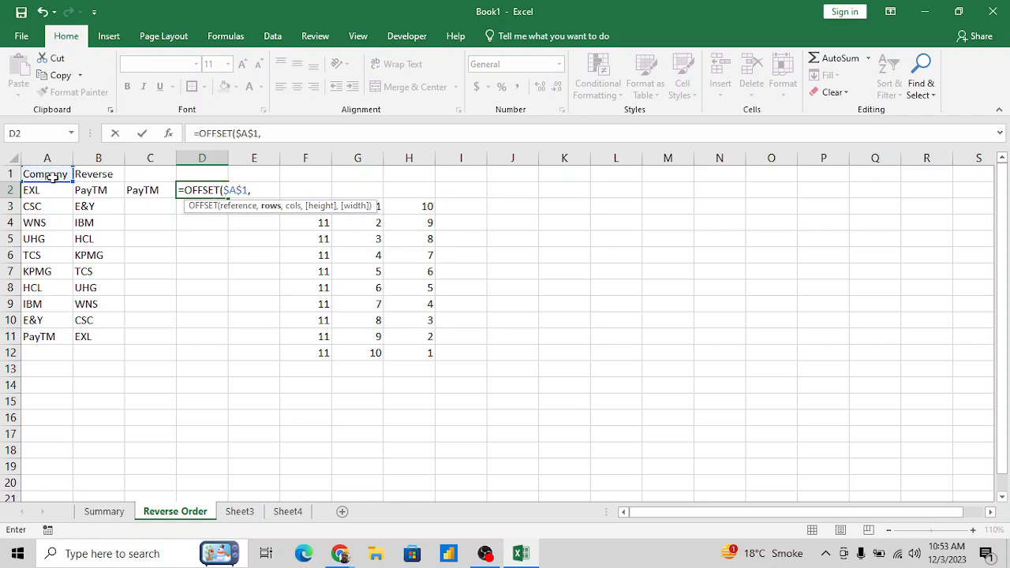
pyautogui.write('count')
# Complete the D2 formula as =OFFSET($A$1,COUNT(A:A)-ROW(A1),0) and clear the cell again.
pyautogui.press('Tab')
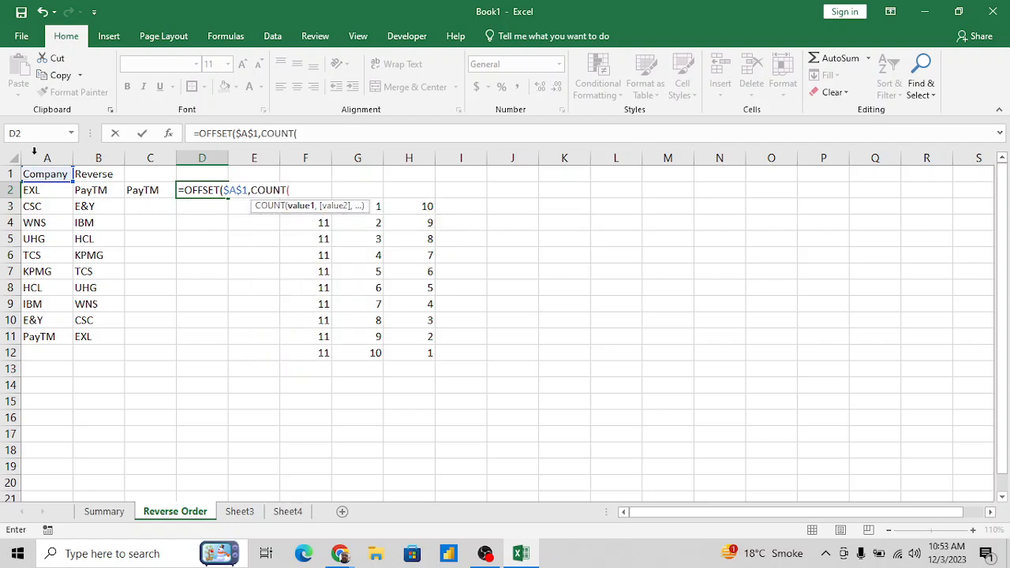
pyautogui.click(45, 158)
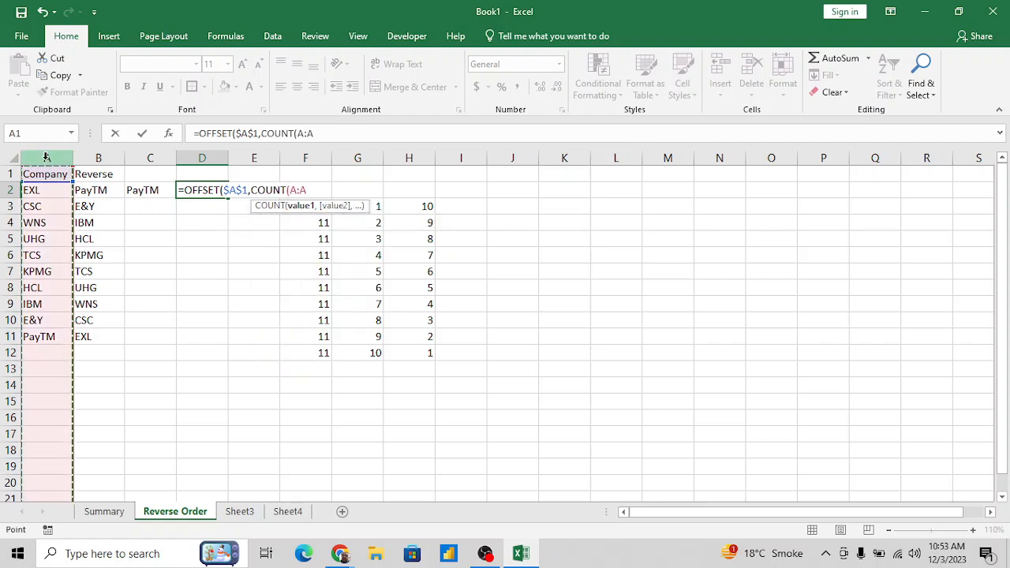
pyautogui.write(')')
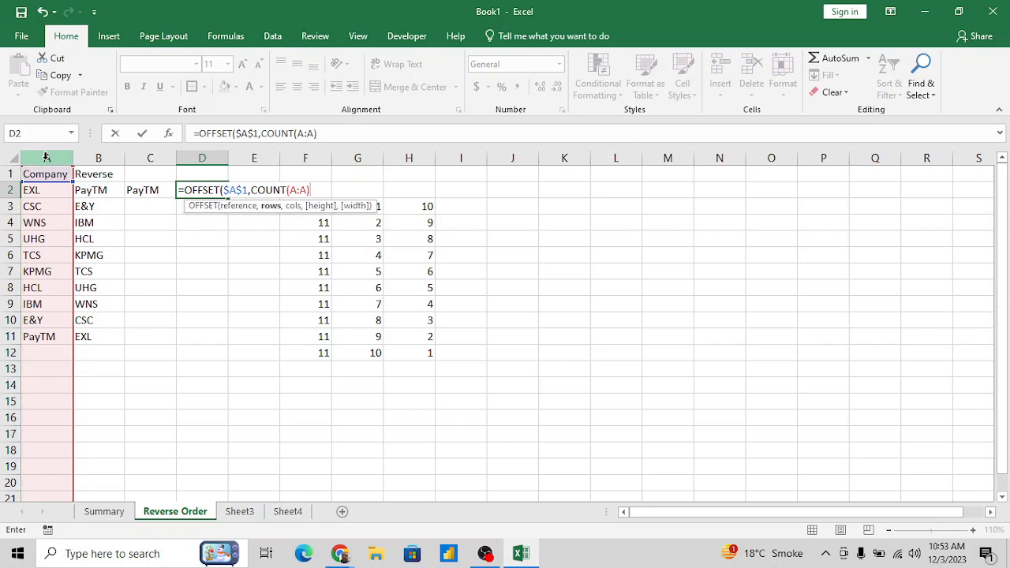
pyautogui.write('-row(')
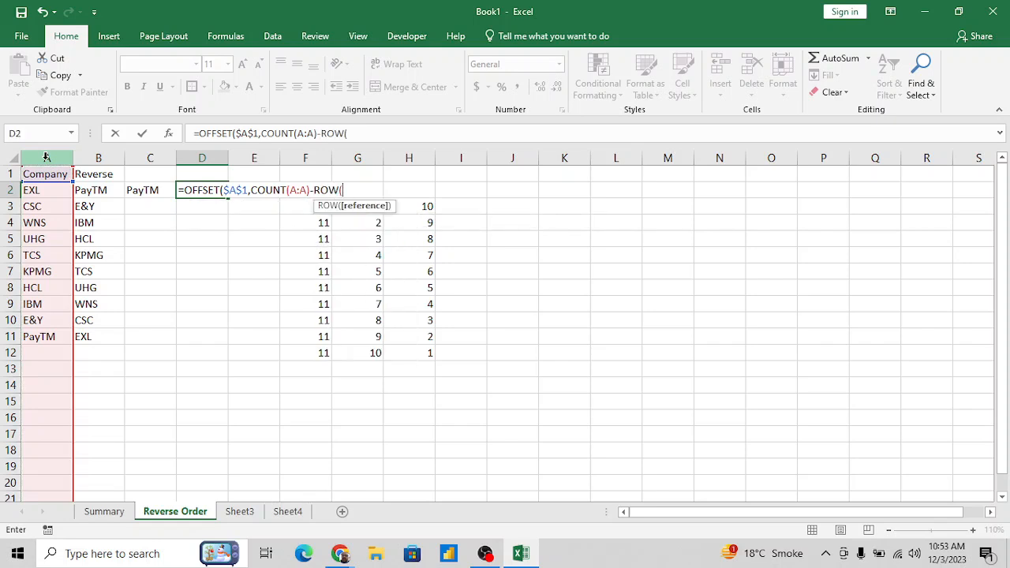
pyautogui.write('a1),')
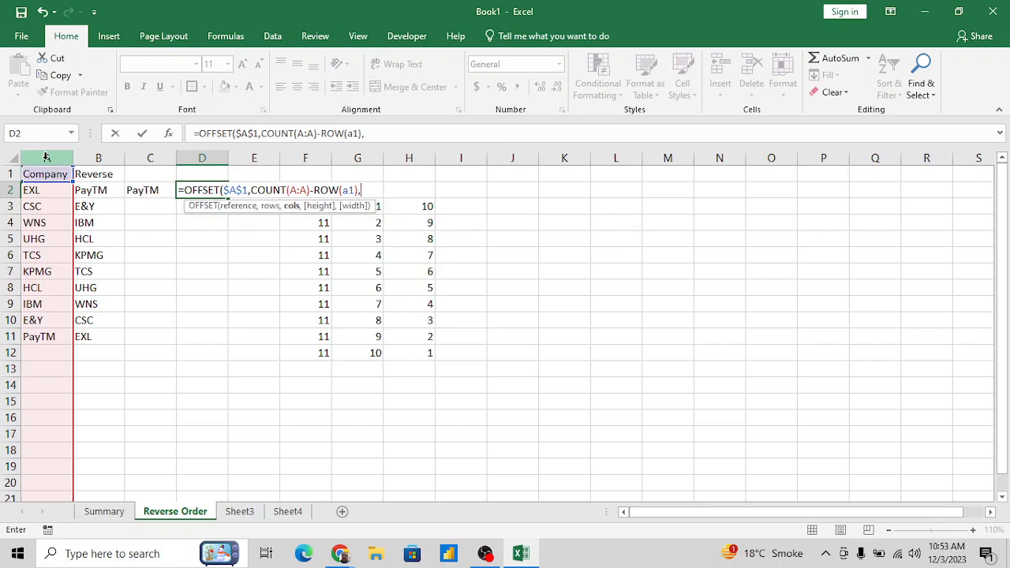
pyautogui.write('0')
pyautogui.press('Return')
pyautogui.press('Return')
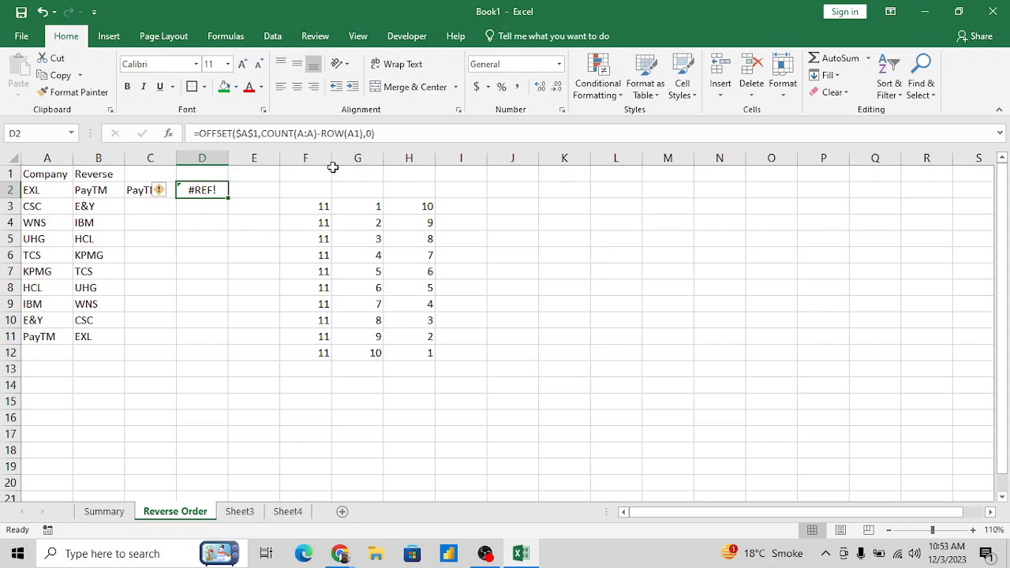
pyautogui.press('Delete')
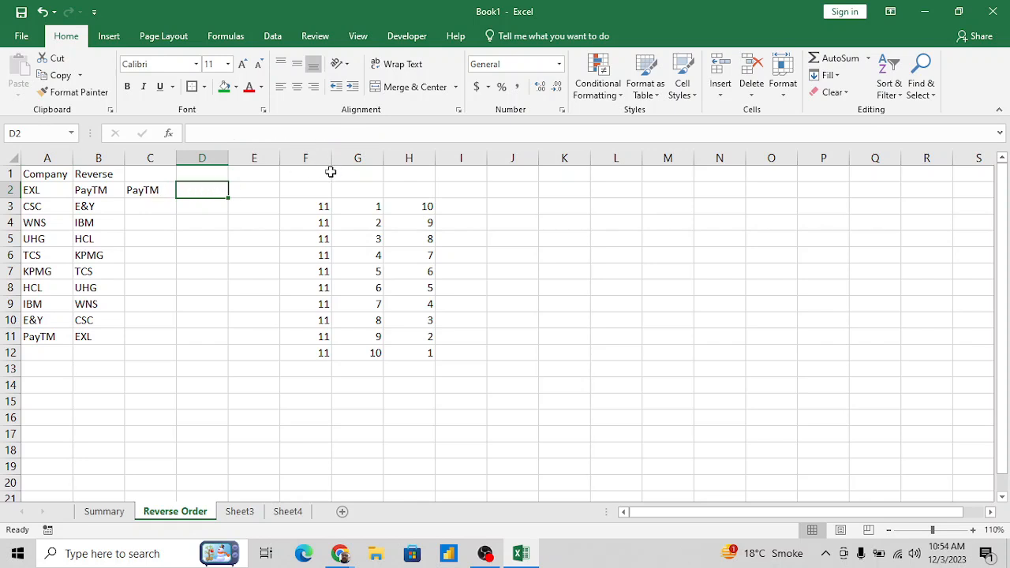
# Review the formulas in B2 and B4 of the Reverse column against the original company list.
pyautogui.press('Left')
pyautogui.press('Left')
pyautogui.press('Left')
pyautogui.press('Right')
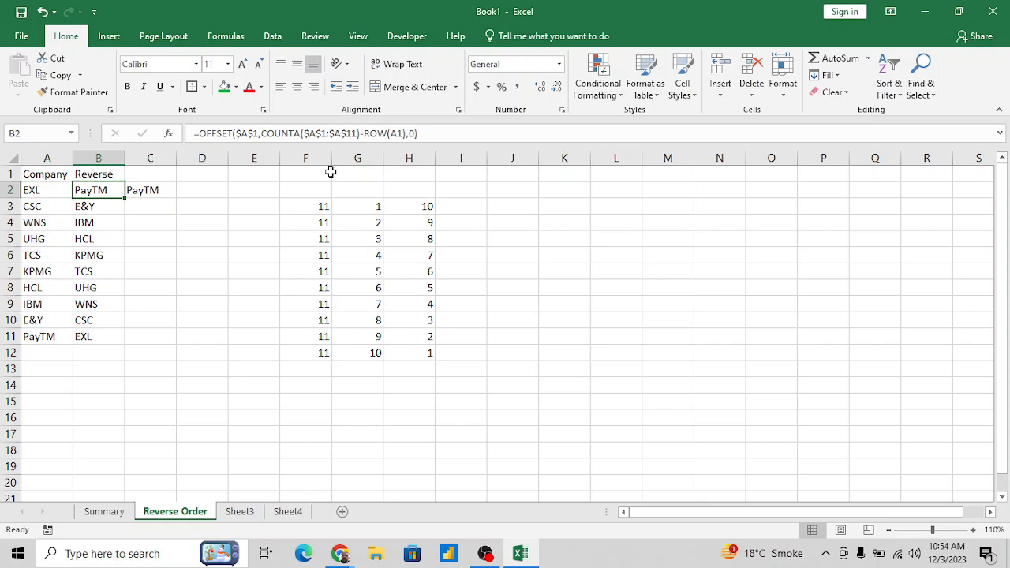
pyautogui.click(90, 223)
pyautogui.press('Right')
pyautogui.press('Left')
pyautogui.press('Left')
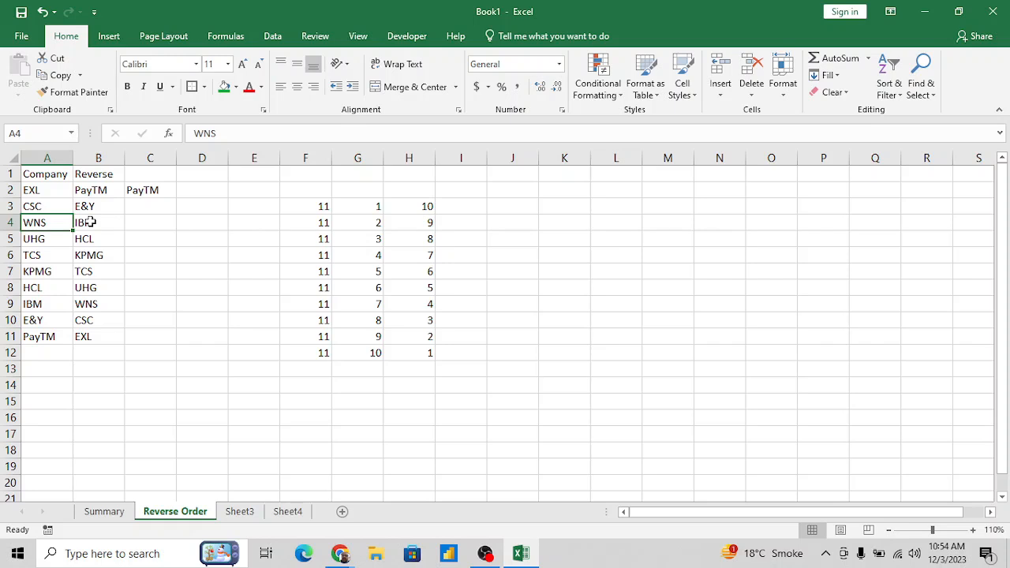
# Copy the company list in A1:A11 and paste it as transposed values across row 1 starting at J1.
pyautogui.press('Up')
pyautogui.press('Up')
pyautogui.press('Up')
pyautogui.hotkey('ctrl', 'shift', 'Down')
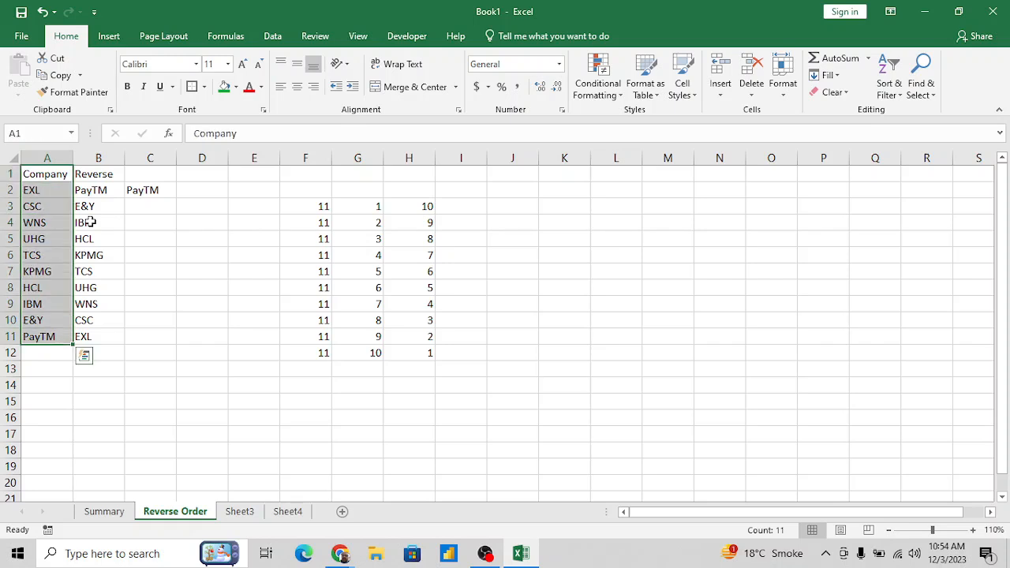
pyautogui.hotkey('ctrl', 'c')
pyautogui.press('Right')
pyautogui.press('Right')
pyautogui.press('Right')
pyautogui.press('Right')
pyautogui.press('Right')
pyautogui.press('Right')
pyautogui.press('Right')
pyautogui.press('Right')
pyautogui.press('Right')
pyautogui.press('Right')
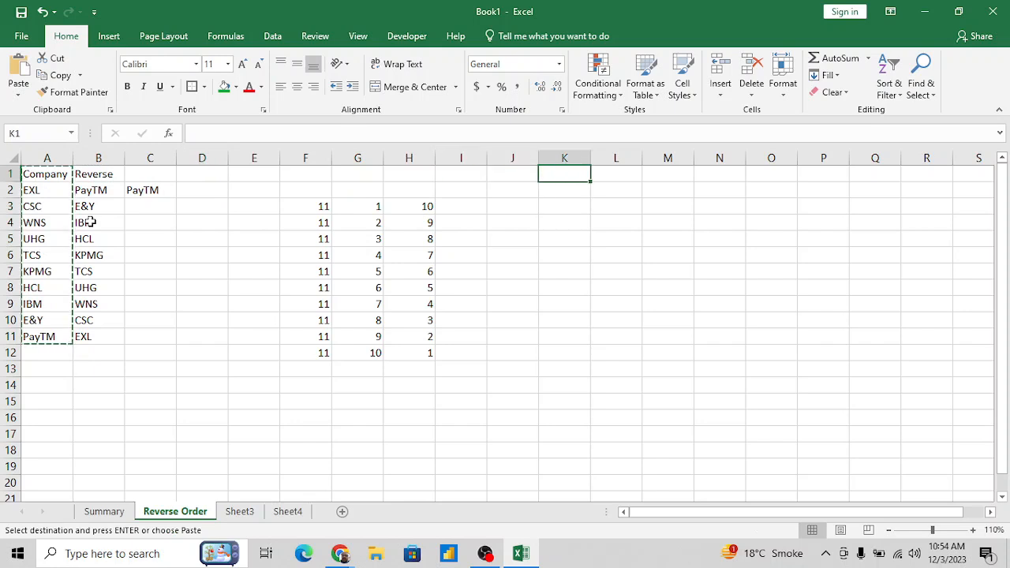
pyautogui.press('Left')
pyautogui.hotkey('ctrl', 'alt', 'v')
pyautogui.press('v')
pyautogui.press('e')
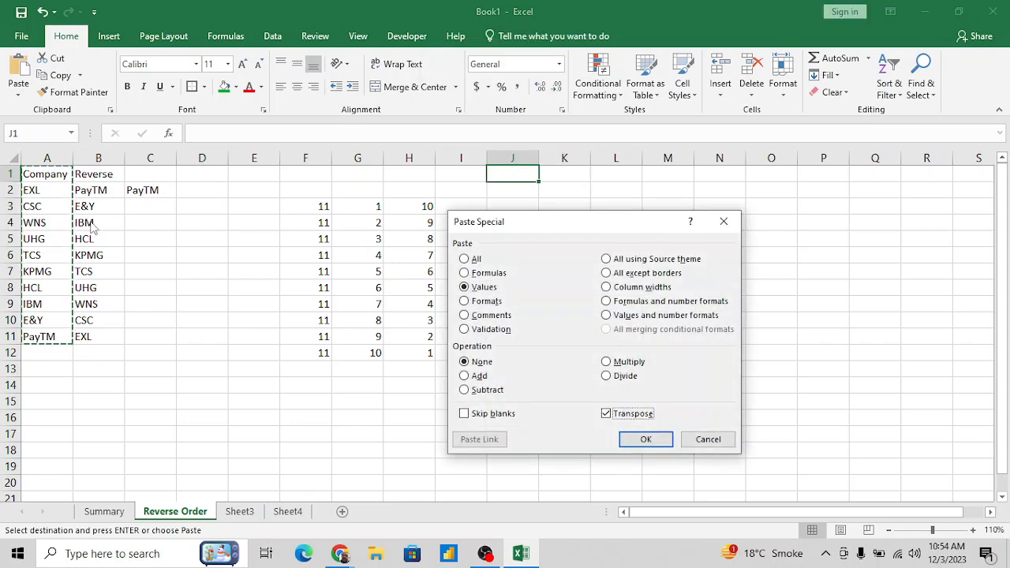
pyautogui.press('Return')
# Check the transposed company row through its last entry in T1 and end the copy mode.
pyautogui.press('Right')
pyautogui.press('Right')
pyautogui.press('Right')
pyautogui.press('Right')
pyautogui.press('Right')
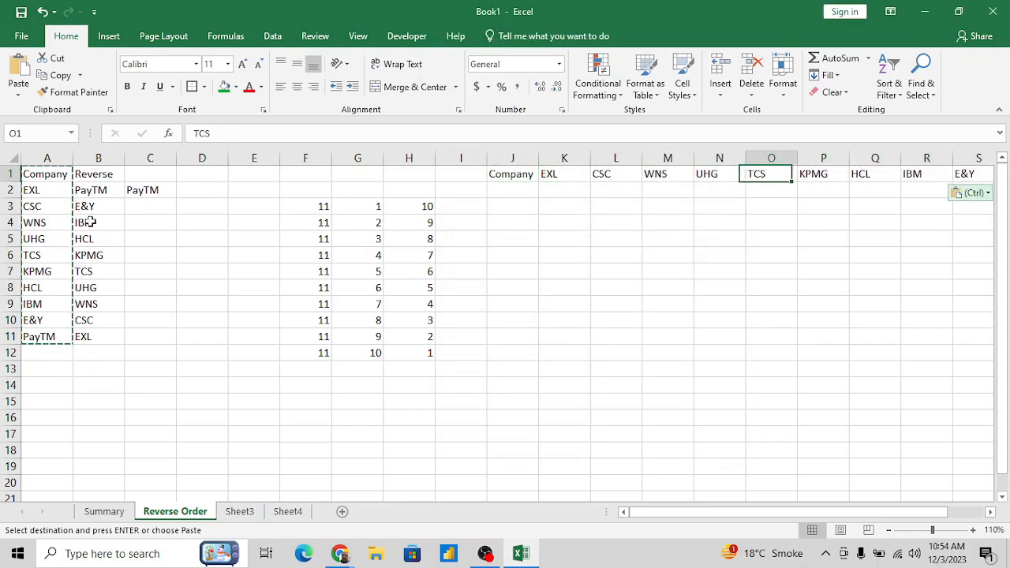
pyautogui.press('ctrl')
pyautogui.press('Escape')
pyautogui.press('Escape')
pyautogui.press('Right')
pyautogui.press('Right')
pyautogui.press('Right')
pyautogui.press('Right')
pyautogui.press('Right')
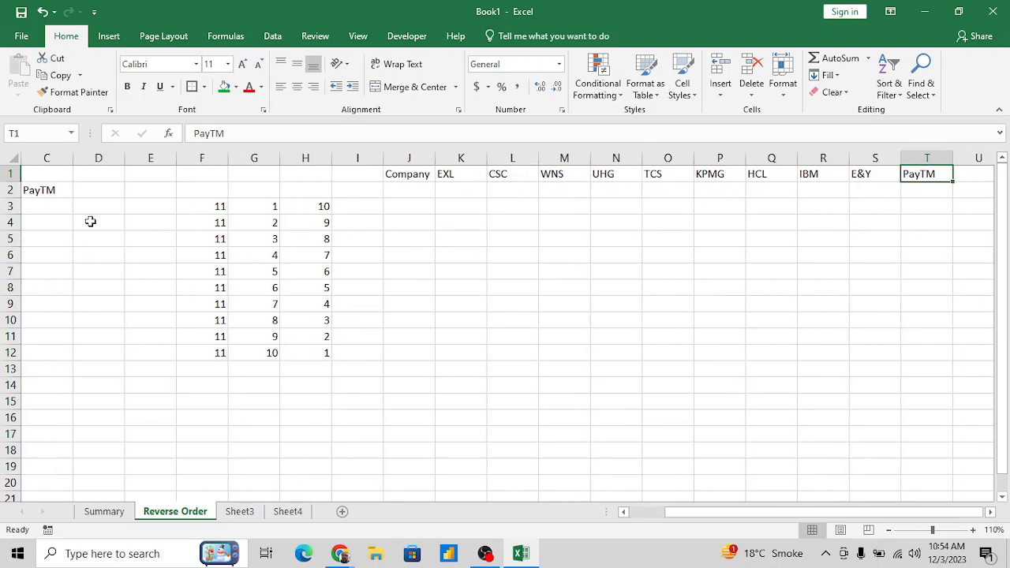
# Enter the label "Reverse order" in J2 and autofit the width of column J.
pyautogui.press('Left')
pyautogui.press('Left')
pyautogui.press('Left')
pyautogui.press('Left')
pyautogui.press('Left')
pyautogui.press('Left')
pyautogui.press('Left')
pyautogui.press('Left')
pyautogui.press('Left')
pyautogui.press('Down')
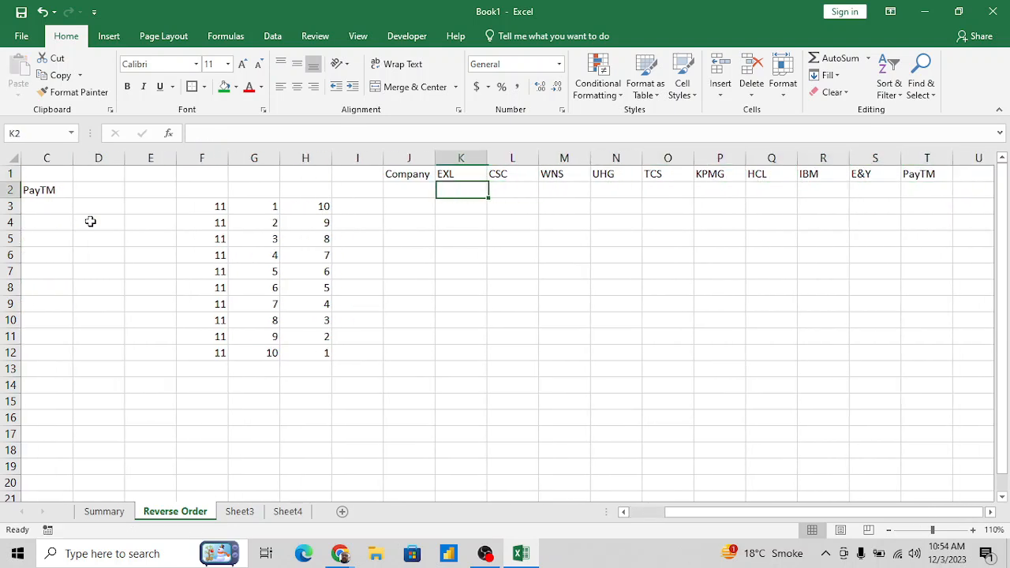
pyautogui.press('Left')
pyautogui.write('Reverse')
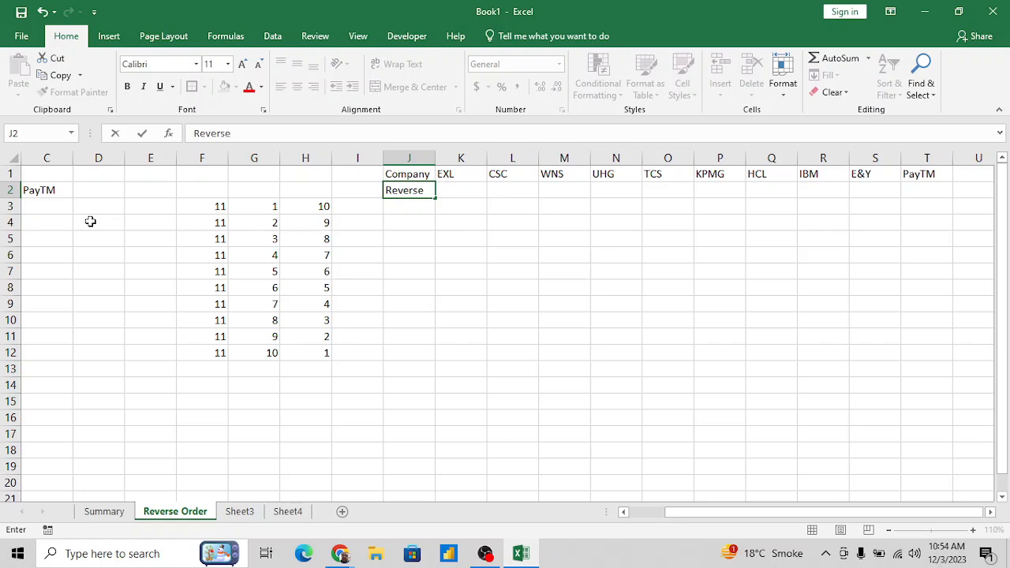
pyautogui.write(' order')
pyautogui.press('Return')
pyautogui.press('Up')
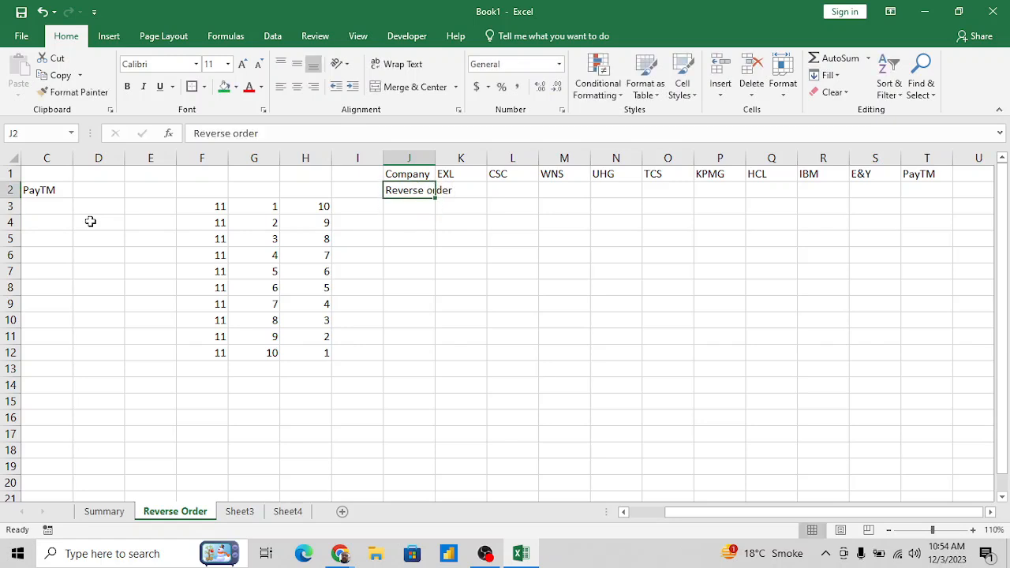
pyautogui.hotkey('alt', 'o')
pyautogui.press('c')
pyautogui.press('a')
# Start an OFFSET formula in K2 with the absolute reference $J$1 and a row offset of 0.
pyautogui.press('Right')
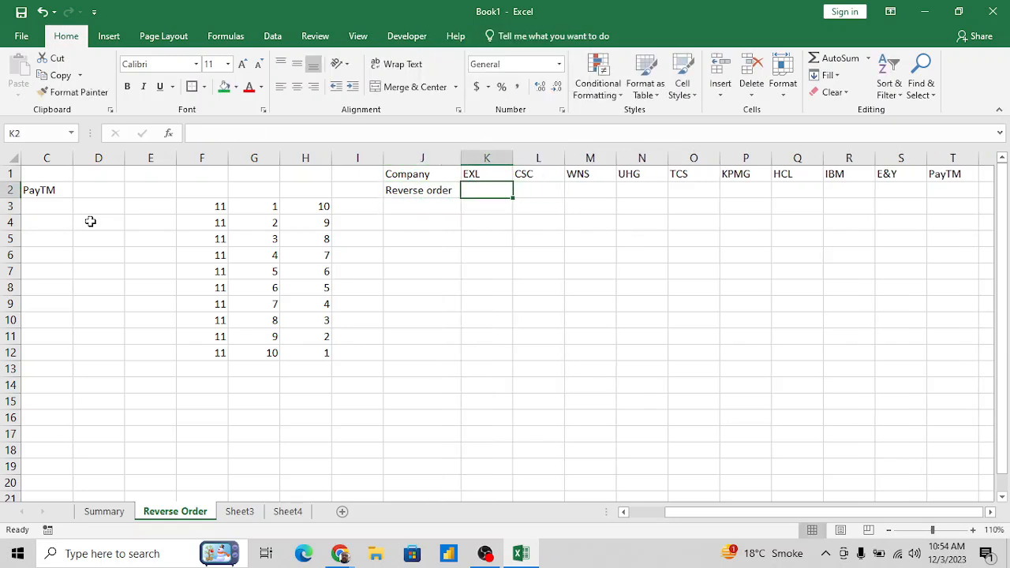
pyautogui.write('=off')
pyautogui.press('Tab')
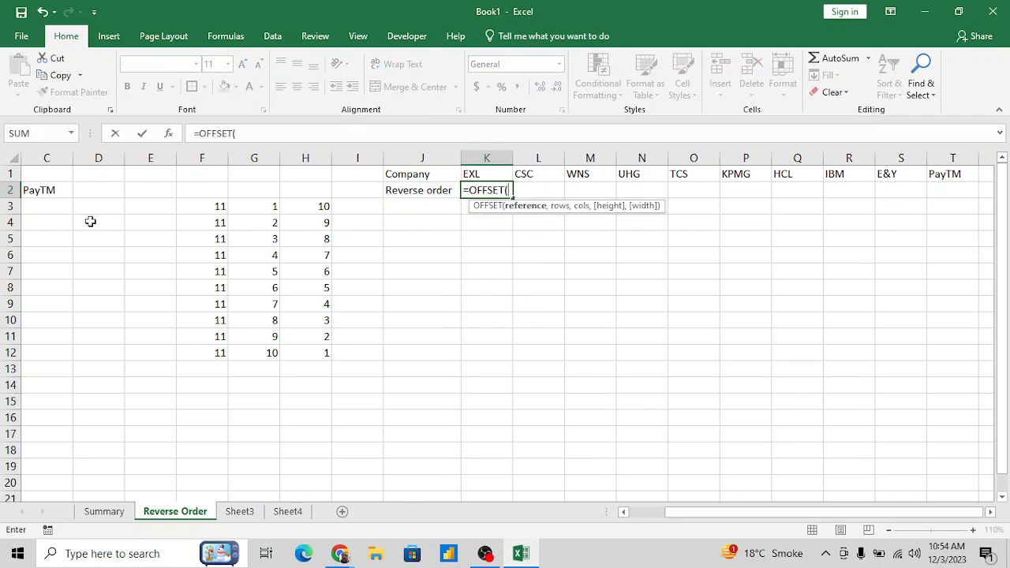
pyautogui.click(413, 174)
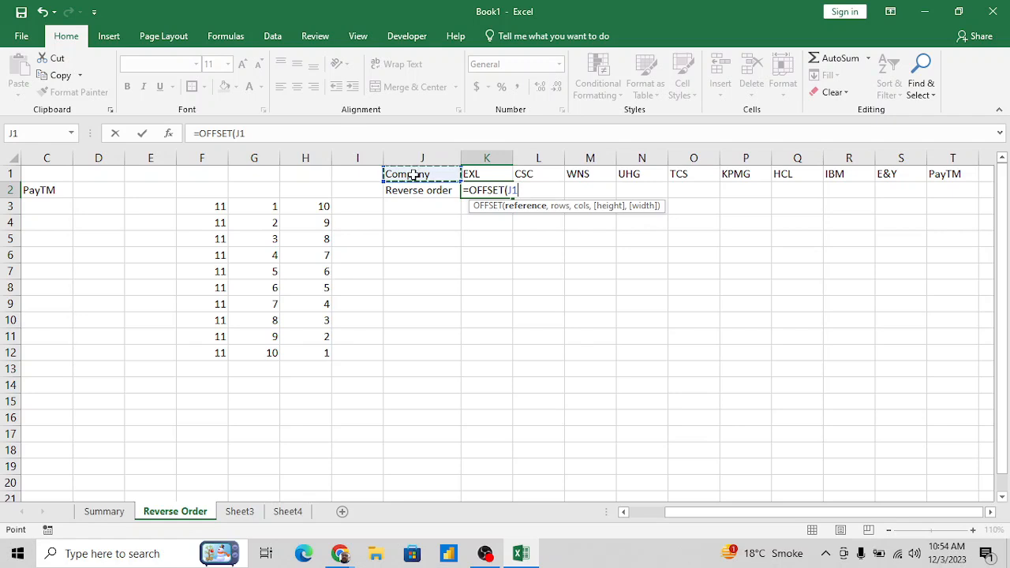
pyautogui.press('F4')
pyautogui.write(',')
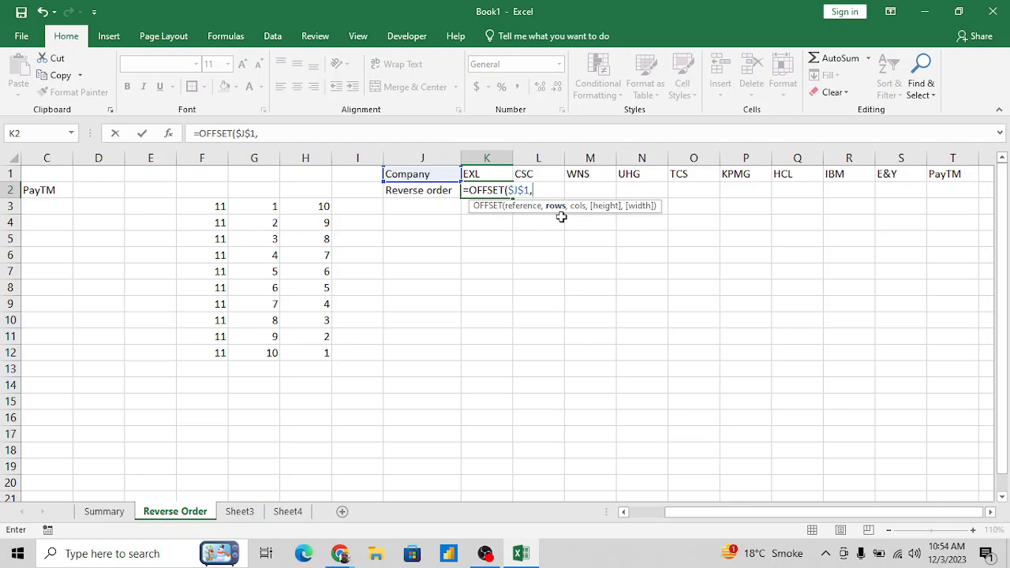
pyautogui.write('0,')
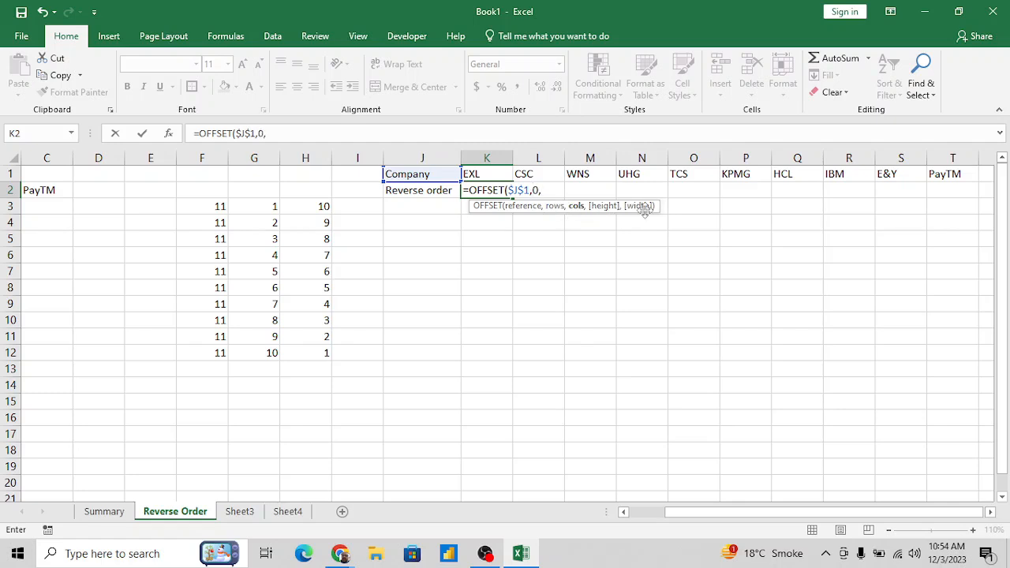
pyautogui.write('coun')
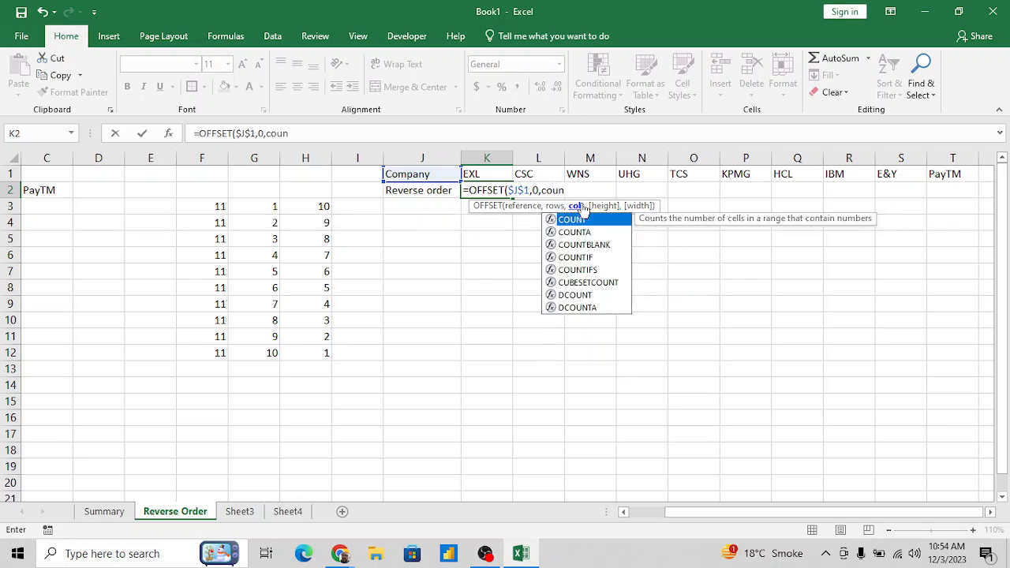
# Add COUNTA($J$1:$T$1) as the start of the formula's column offset.
pyautogui.press('Down')
pyautogui.press('Tab')
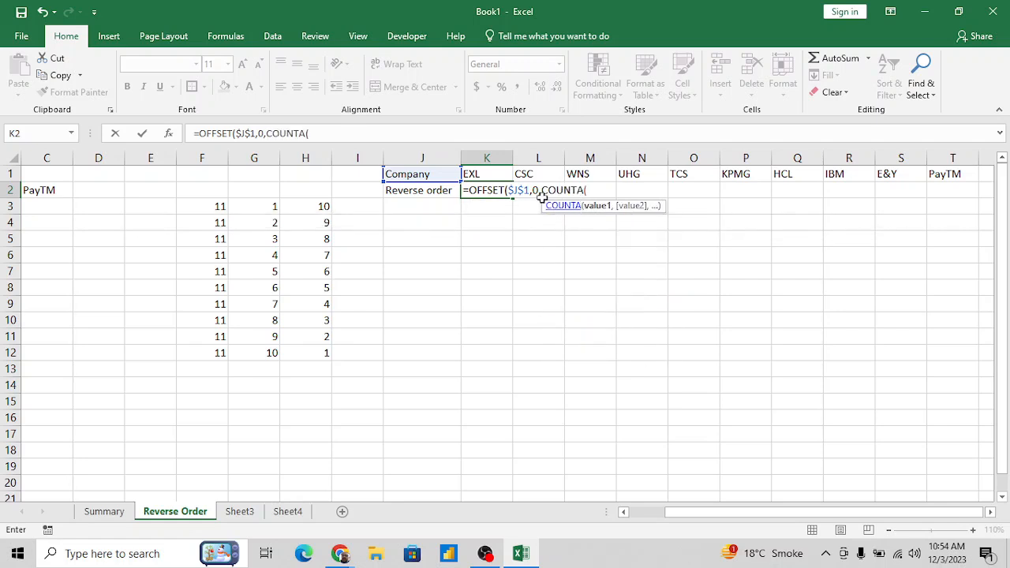
pyautogui.click(444, 174)
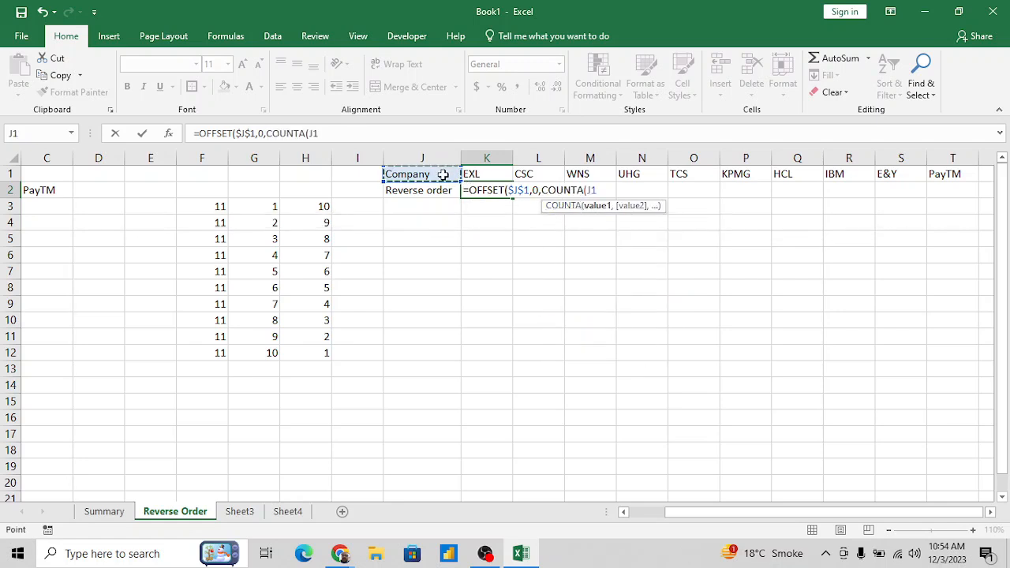
pyautogui.hotkey('ctrl', 'shift', 'Right')
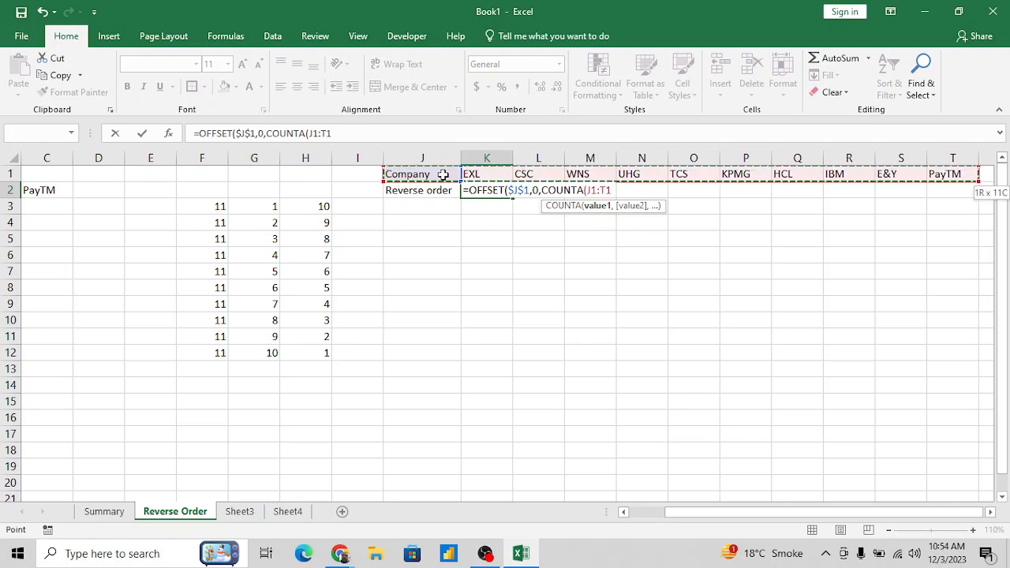
pyautogui.press('F4')
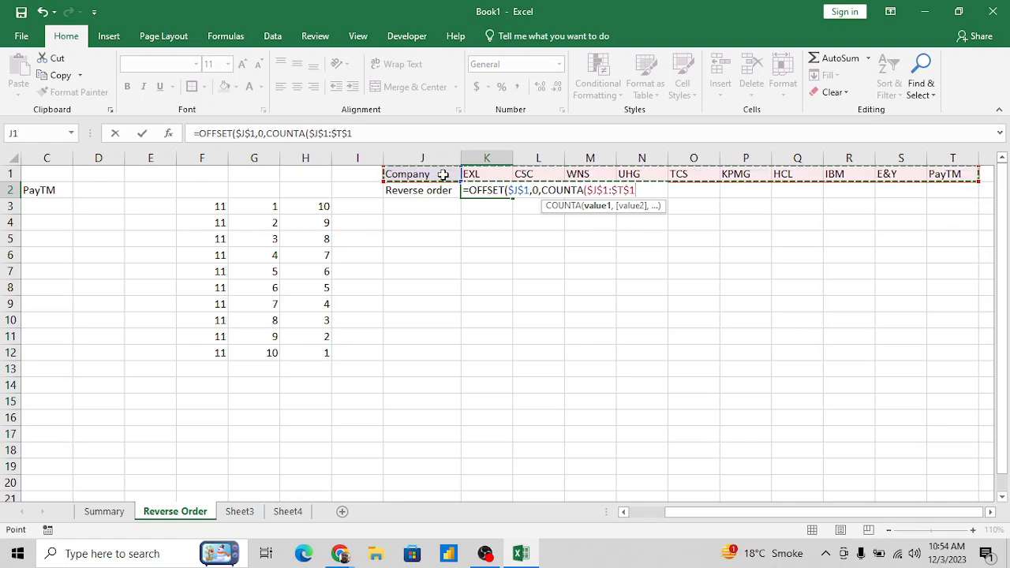
pyautogui.write(')')
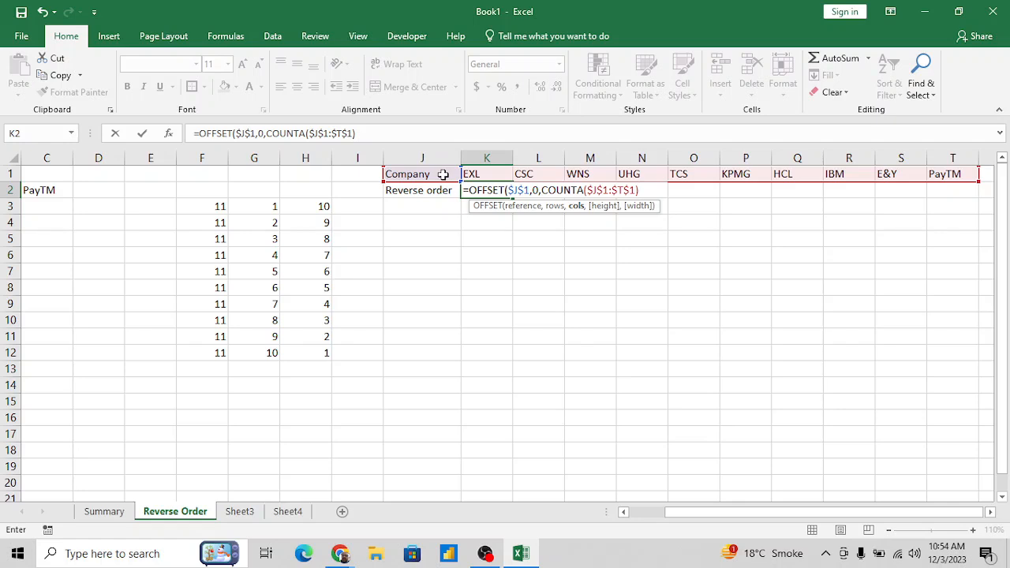
pyautogui.write('-col')
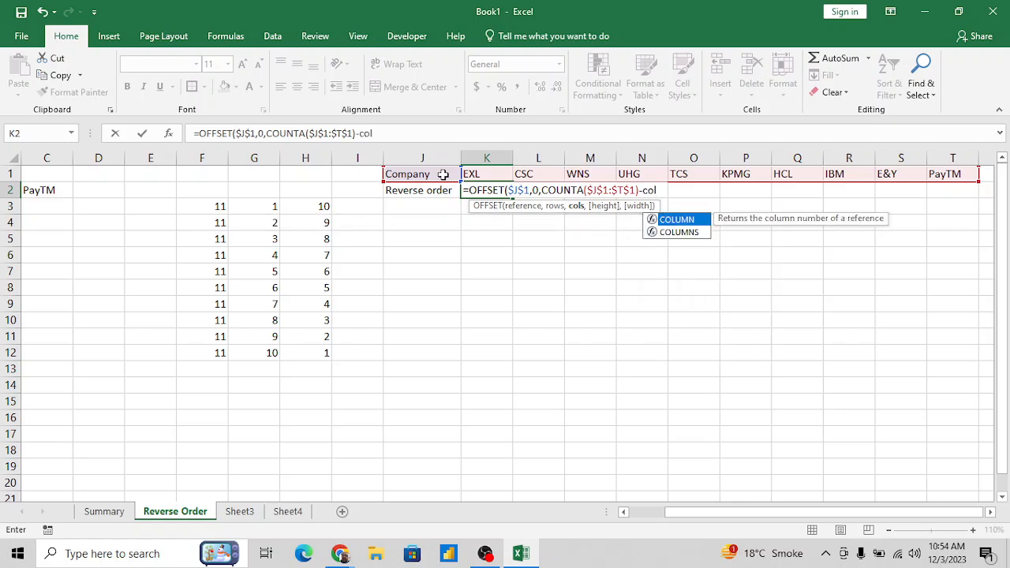
# Subtract COLUMN(A1) from the count and complete the OFFSET formula in K2.
pyautogui.press('Tab')
pyautogui.write('a')
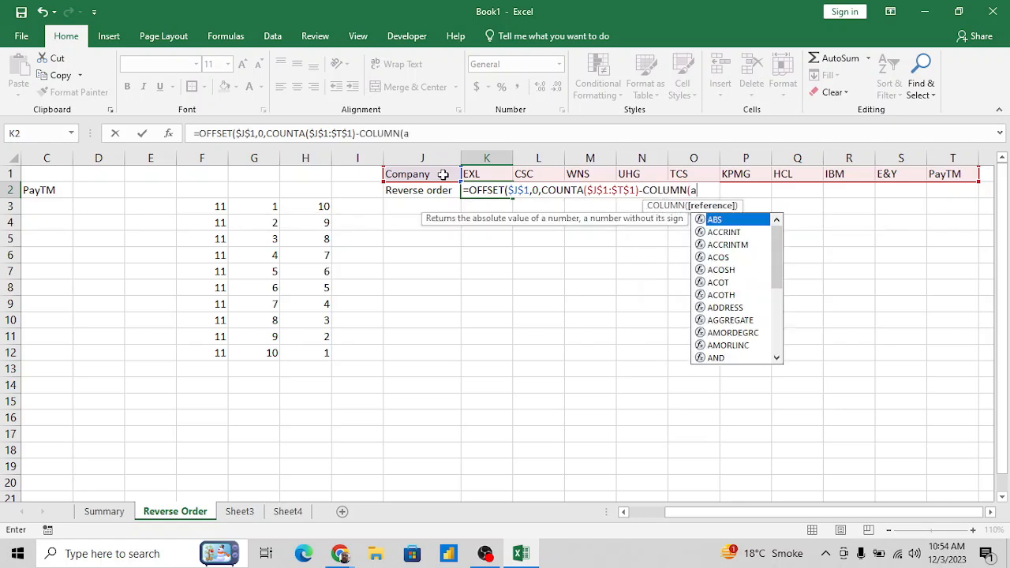
pyautogui.write('1)')
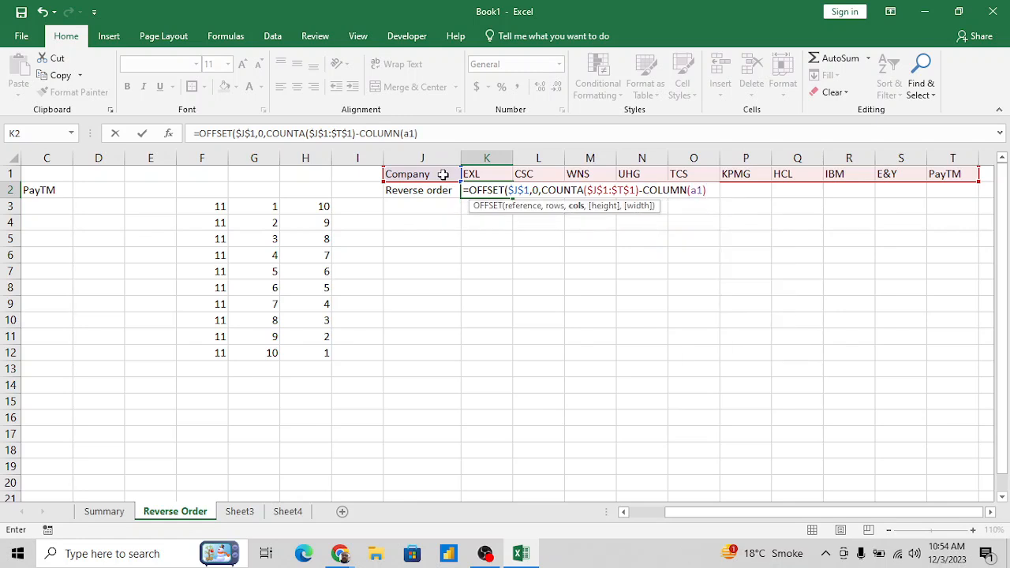
pyautogui.write(')')
pyautogui.press('Return')
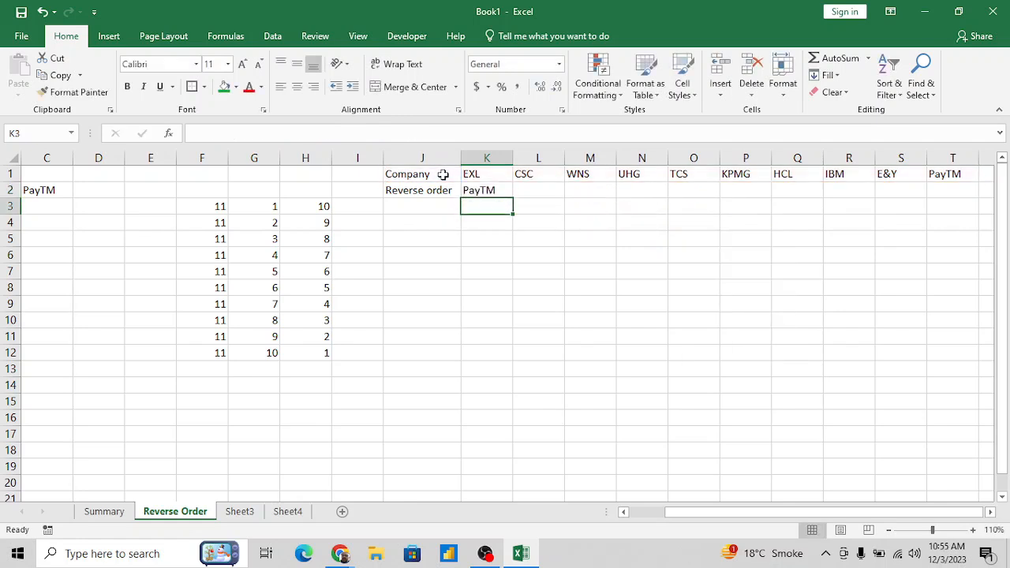
# Fill the K2 formula across the Reverse order row through T2.
pyautogui.press('Up')
pyautogui.hotkey('shift', 'Right')
pyautogui.hotkey('shift', 'Right')
pyautogui.hotkey('shift', 'Right')
pyautogui.hotkey('shift', 'Right')
pyautogui.hotkey('shift', 'Right')
pyautogui.hotkey('shift', 'Right')
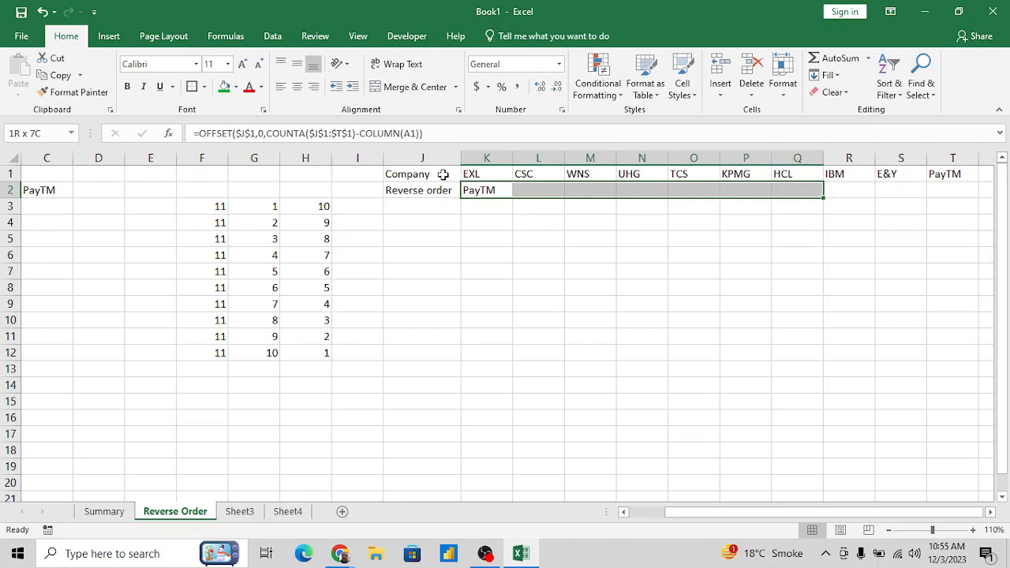
pyautogui.hotkey('ctrl', 'r')
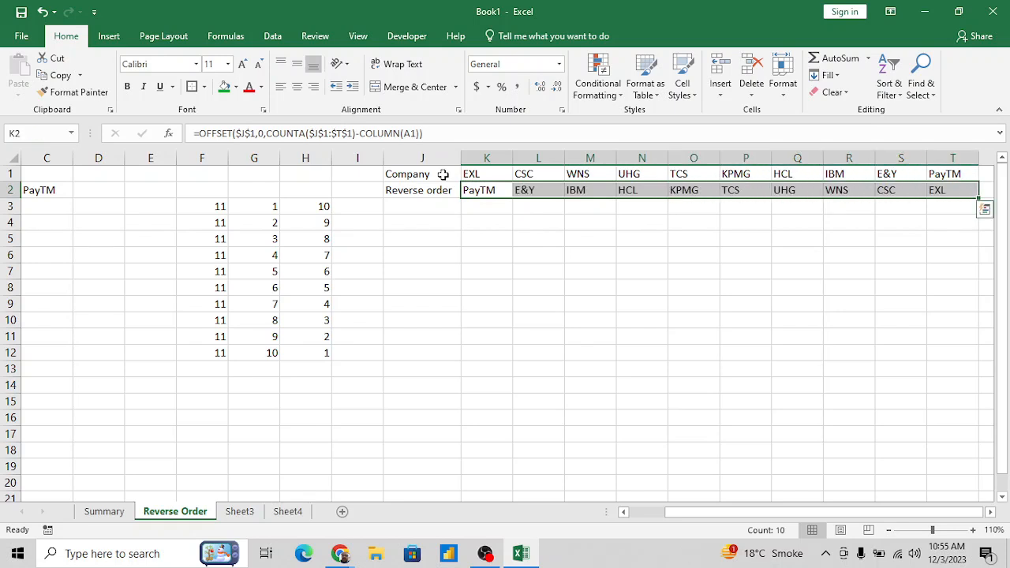
# Review the formulas in the Reverse order row and compare it with the vertical reversed list in column B.
pyautogui.press('Right')
pyautogui.press('Right')
pyautogui.press('Right')
pyautogui.press('Right')
pyautogui.press('Right')
pyautogui.press('Right')
pyautogui.press('Right')
pyautogui.press('Right')
pyautogui.press('Right')
pyautogui.press('Right')
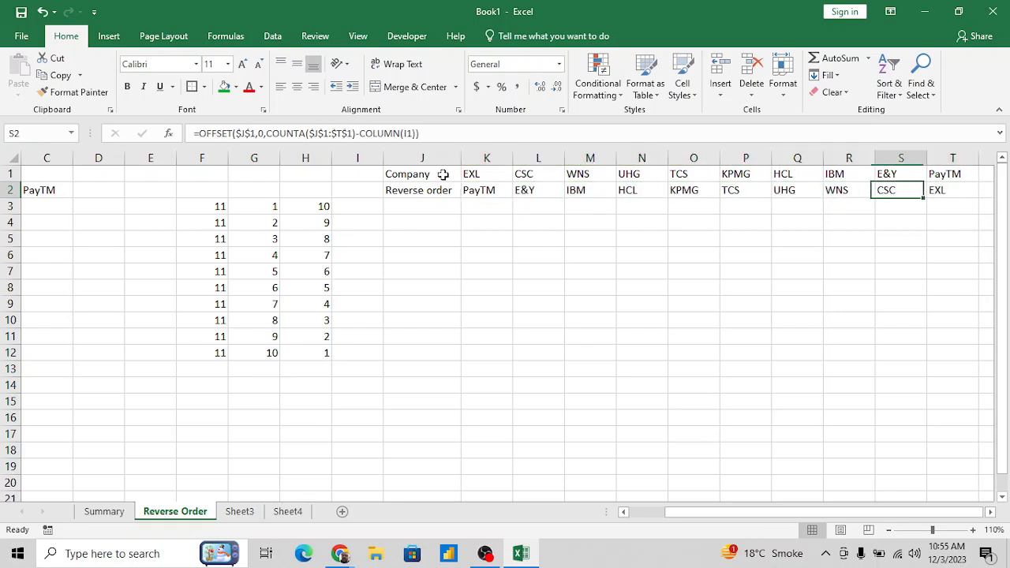
pyautogui.press('Left')
pyautogui.press('Left')
pyautogui.press('Left')
pyautogui.press('Left')
pyautogui.press('Left')
pyautogui.press('Left')
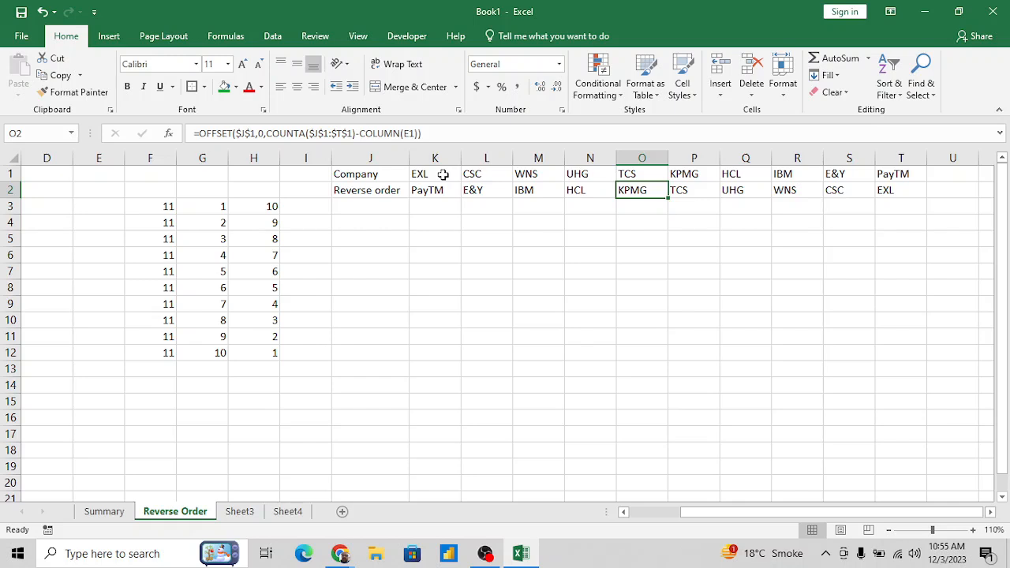
pyautogui.press('Up')
pyautogui.hotkey('ctrl', 'Home')
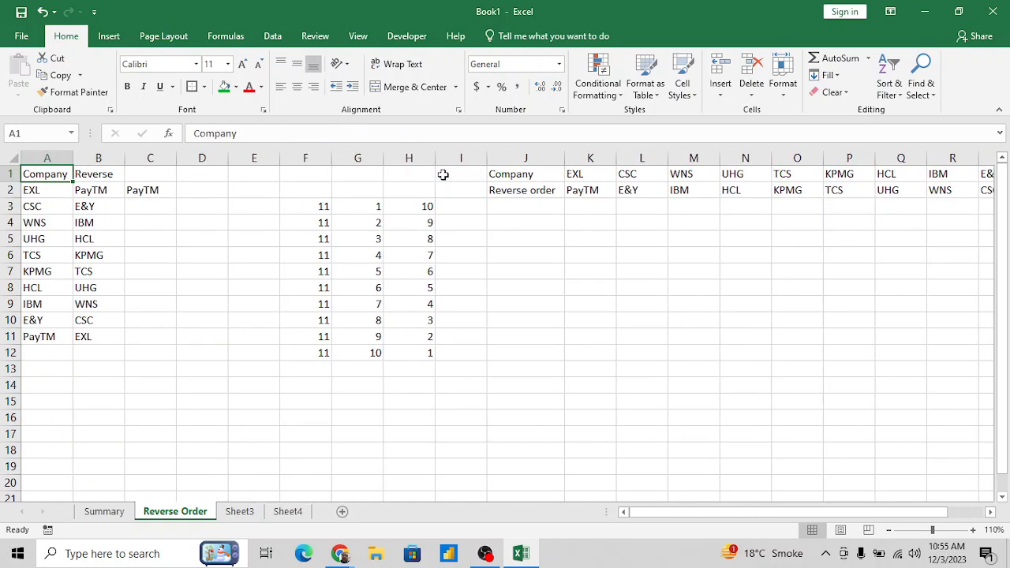
pyautogui.click(599, 290)
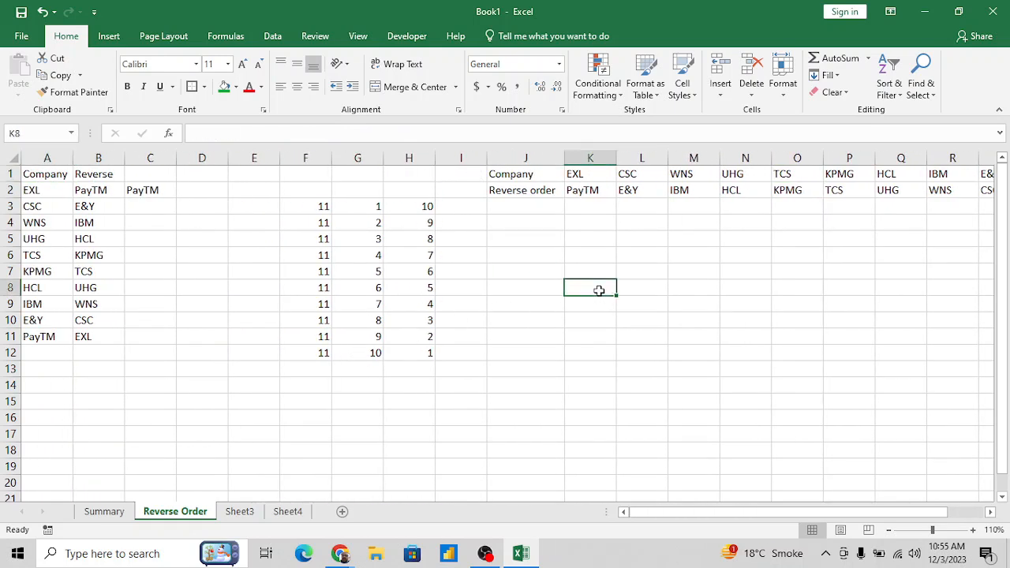
# Open Sheet3 and examine its employee table with the Location, EmpID, EmpName and Company columns.
pyautogui.click(239, 510)
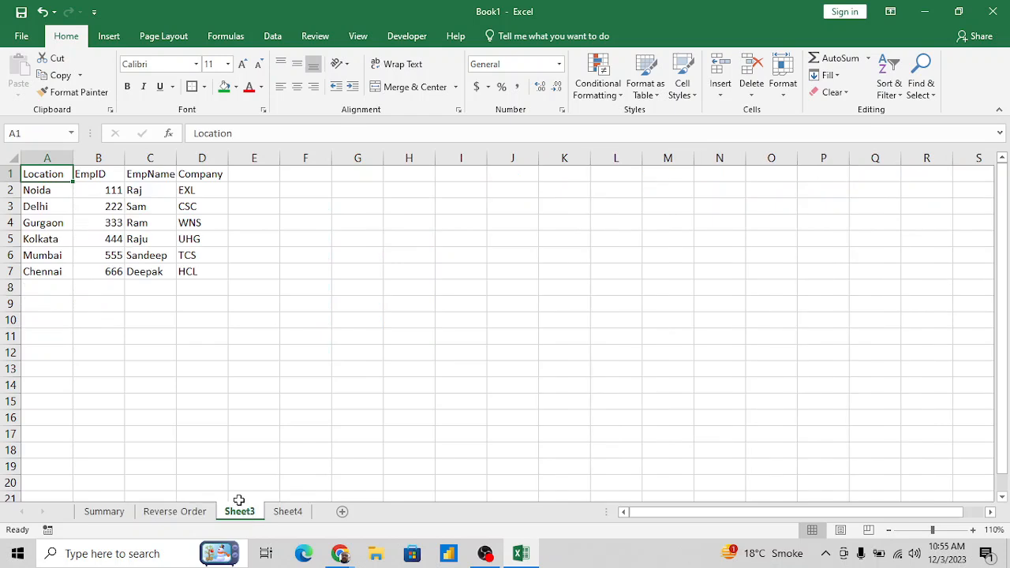
pyautogui.click(308, 286)
pyautogui.hotkey('ctrl', 'Up')
pyautogui.hotkey('ctrl', 'Left')
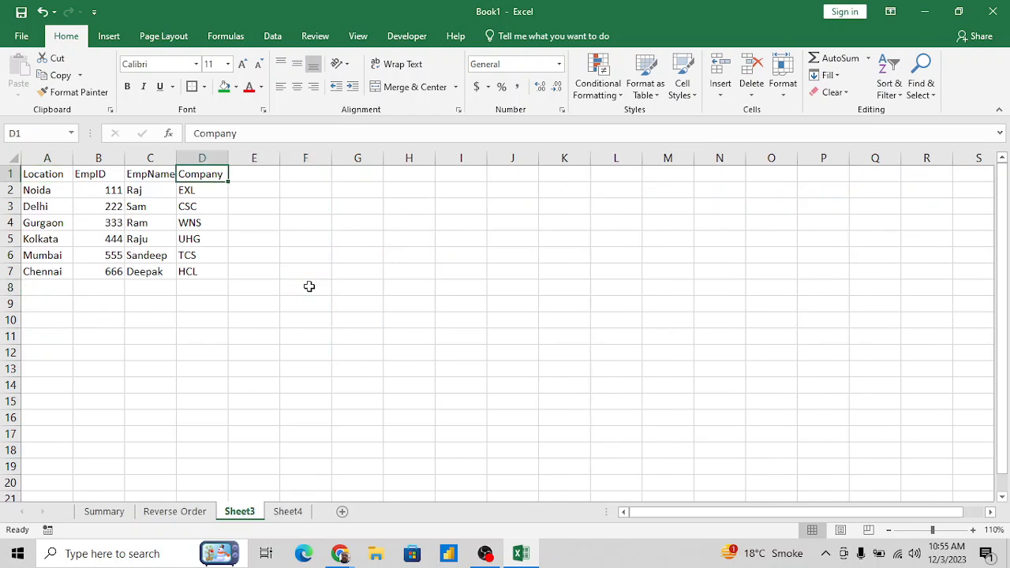
pyautogui.press('Left')
pyautogui.press('Left')
pyautogui.press('Left')
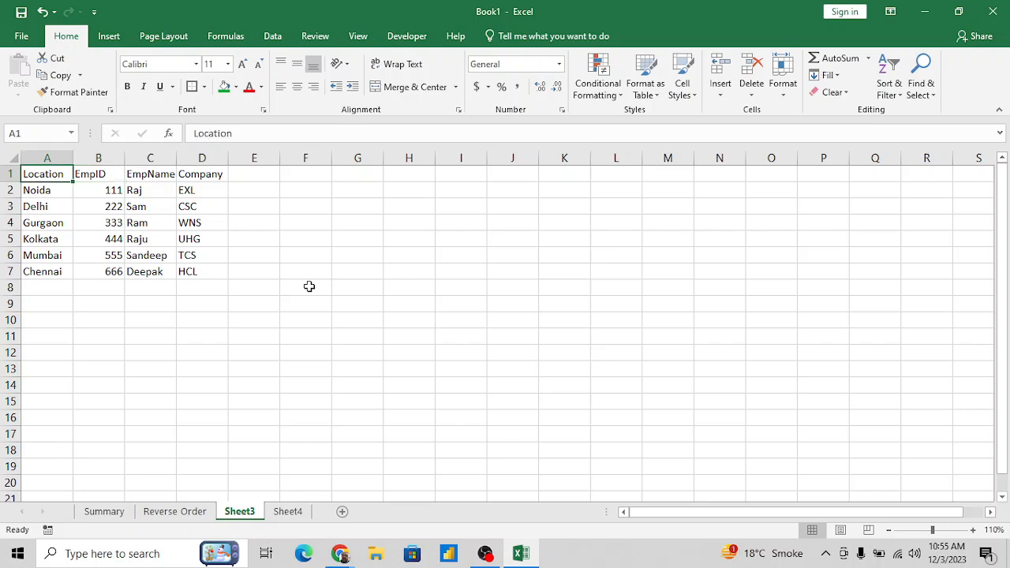
pyautogui.press('Down')
pyautogui.press('Down')
pyautogui.press('Down')
pyautogui.hotkey('ctrl', 'Up')
pyautogui.press('Right')
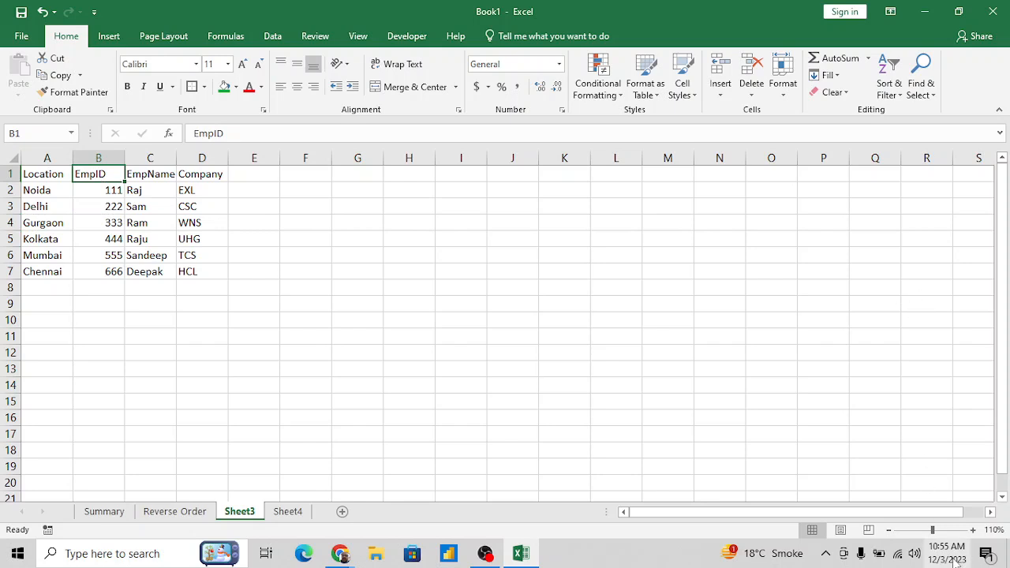
pyautogui.click(973, 531)
pyautogui.click(423, 367)
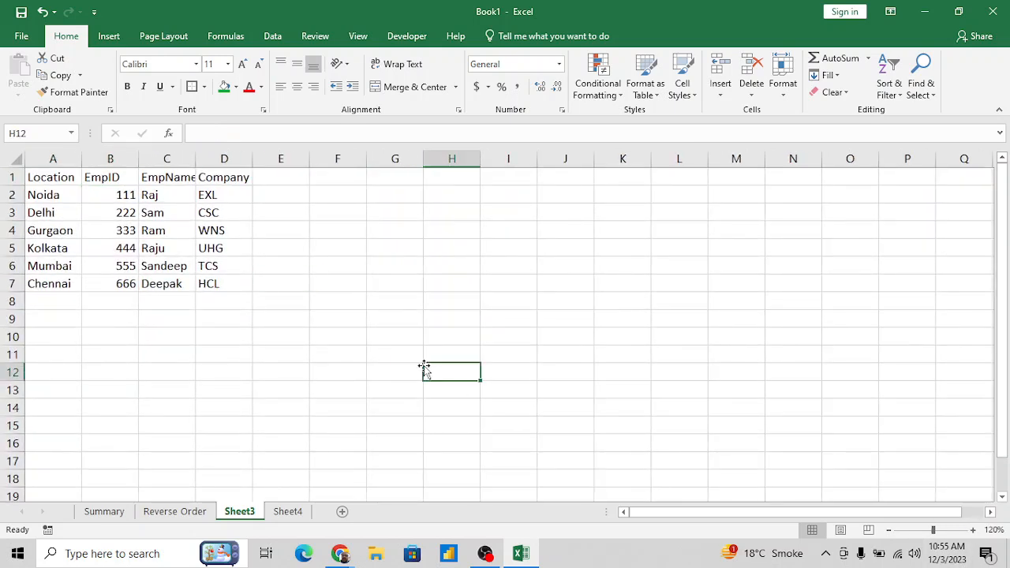
# Copy the EmpID column B1:B7 and paste it at I1.
pyautogui.press('Home')
pyautogui.hotkey('ctrl', 'Up')
pyautogui.hotkey('ctrl', 'Up')
pyautogui.press('Right')
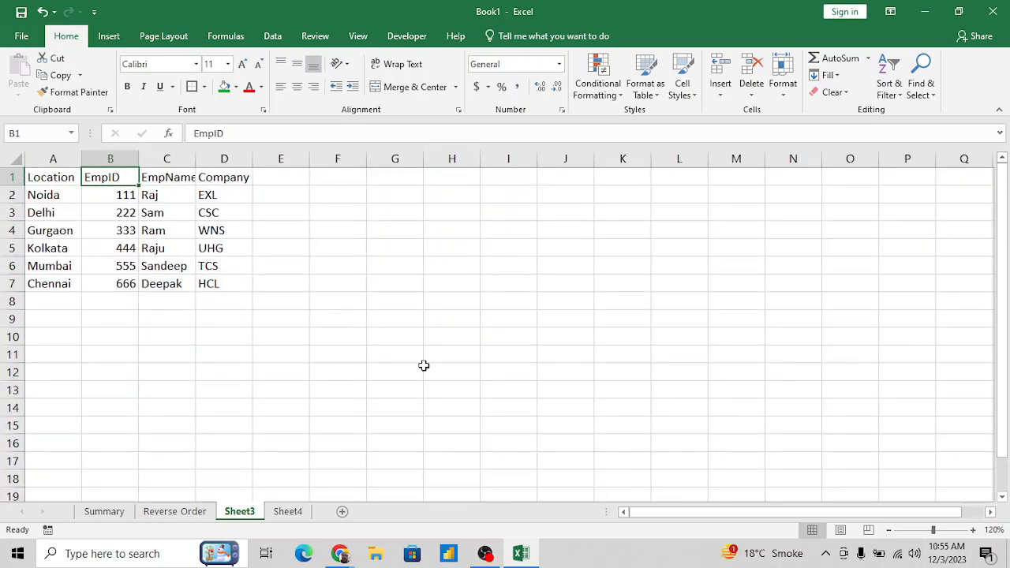
pyautogui.hotkey('ctrl', 'shift', 'Down')
pyautogui.hotkey('ctrl', 'c')
pyautogui.press('Right')
pyautogui.press('Right')
pyautogui.press('Right')
pyautogui.press('Right')
pyautogui.press('Right')
pyautogui.press('Right')
pyautogui.press('Right')
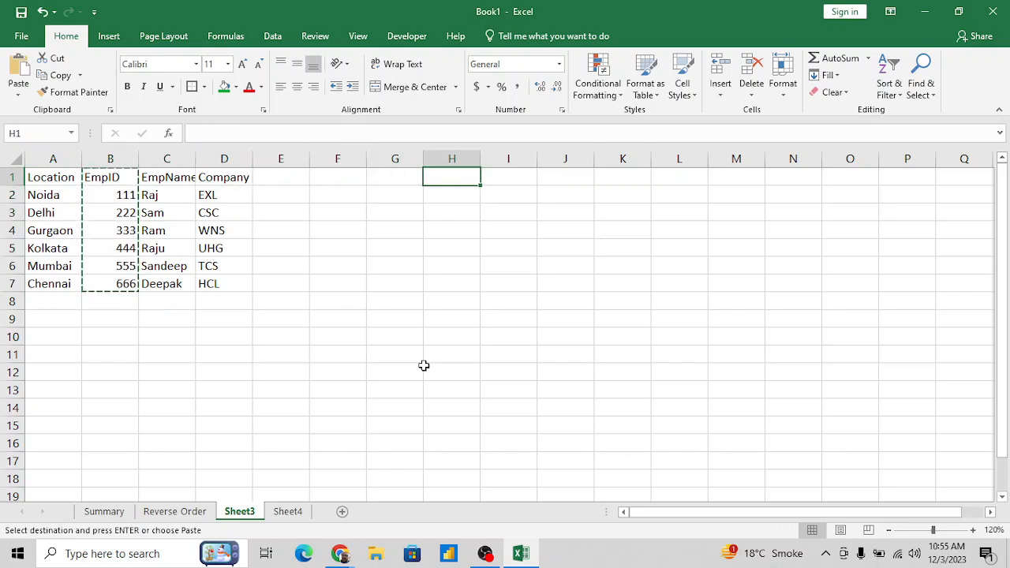
pyautogui.hotkey('ctrl', 'v')
pyautogui.press('Escape')
# Copy the table headers in A1:D1 and paste them across row 1 starting at H1.
pyautogui.press('Home')
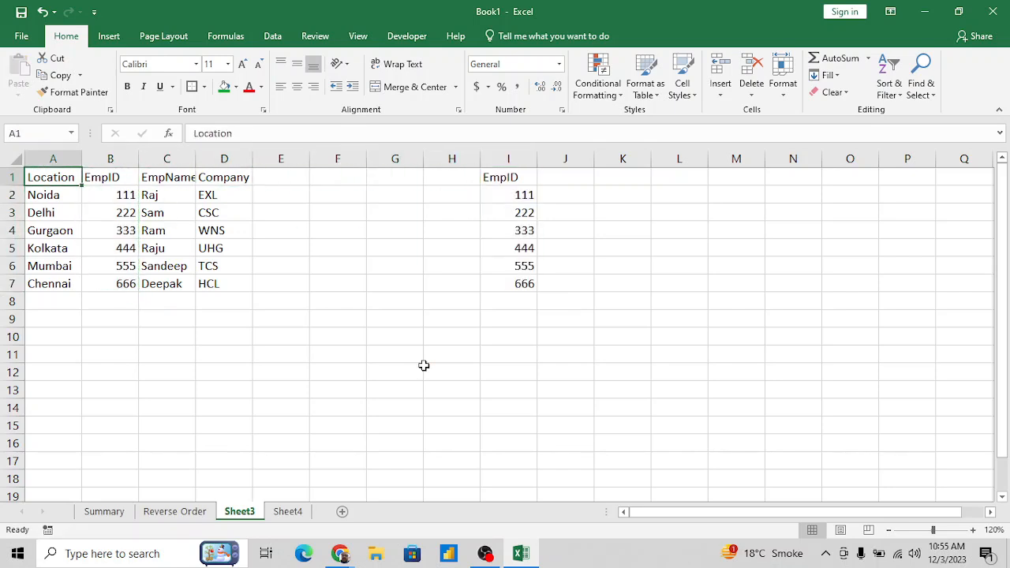
pyautogui.hotkey('ctrl', 'shift', 'Right')
pyautogui.hotkey('ctrl', 'c')
pyautogui.press('Right')
pyautogui.press('Right')
pyautogui.press('Right')
pyautogui.press('Right')
pyautogui.press('Right')
pyautogui.press('Right')
pyautogui.press('Right')
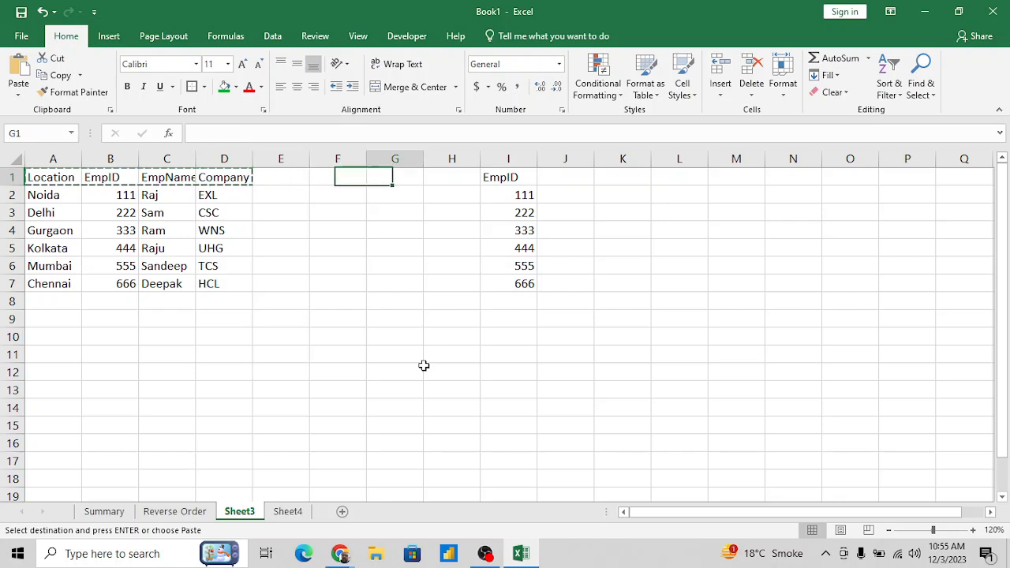
pyautogui.press('Return')
pyautogui.press('Right')
pyautogui.press('Right')
pyautogui.press('Left')
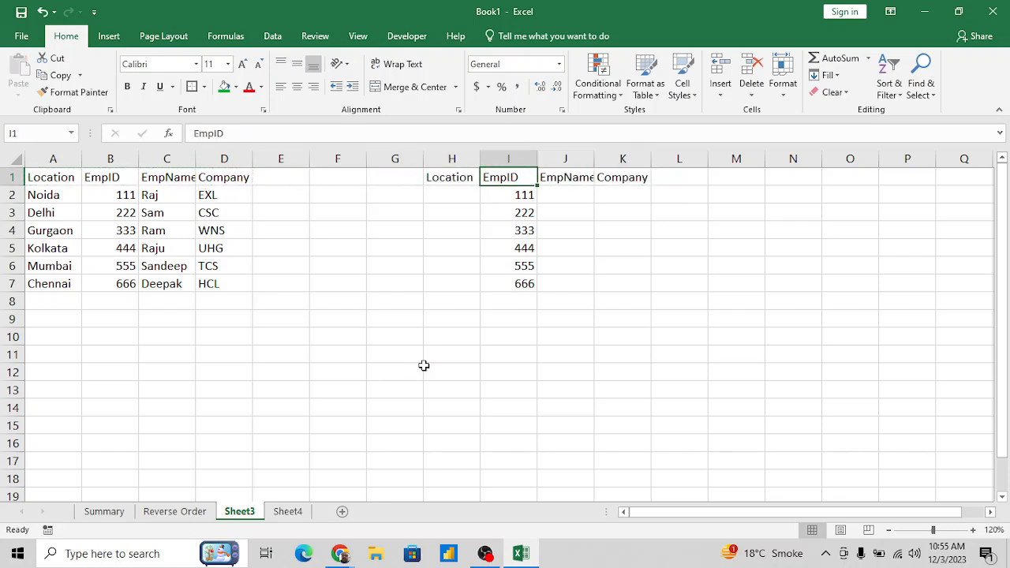
pyautogui.press('Down')
pyautogui.press('Right')
pyautogui.press('Up')
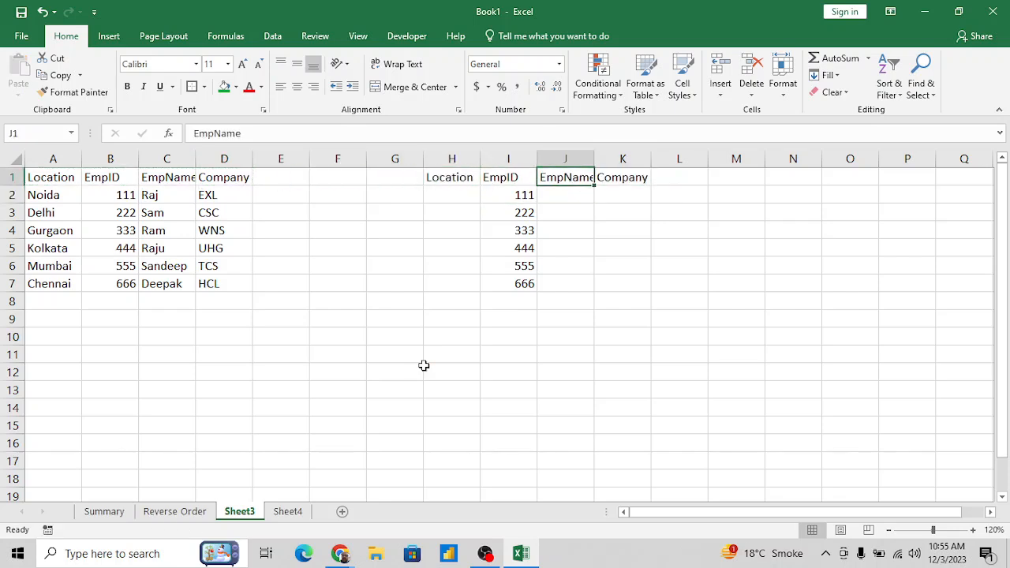
# Autofit the column widths of the new table H1:K7 and select the first empty EmpName cell, J2.
pyautogui.press('Left')
pyautogui.press('Left')
pyautogui.hotkey('shift', 'Right')
pyautogui.hotkey('shift', 'Right')
pyautogui.hotkey('shift', 'Right')
pyautogui.hotkey('shift', 'Down')
pyautogui.hotkey('shift', 'Down')
pyautogui.hotkey('shift', 'Down')
pyautogui.hotkey('shift', 'Down')
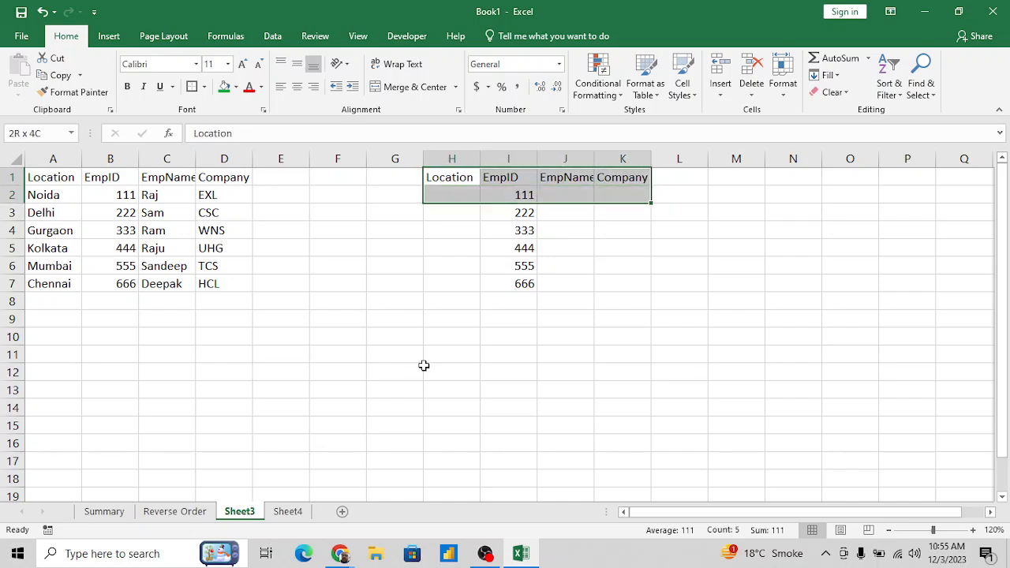
pyautogui.hotkey('shift', 'Down')
pyautogui.hotkey('shift', 'Down')
pyautogui.hotkey('alt', 'h')
pyautogui.press('o')
pyautogui.press('i')
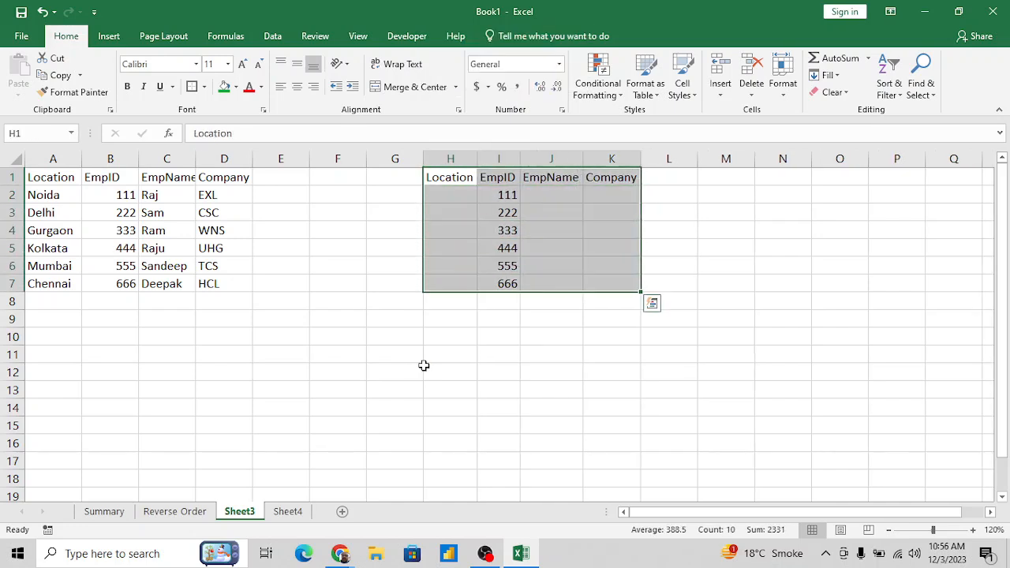
pyautogui.press('Right')
pyautogui.press('Down')
pyautogui.press('Right')
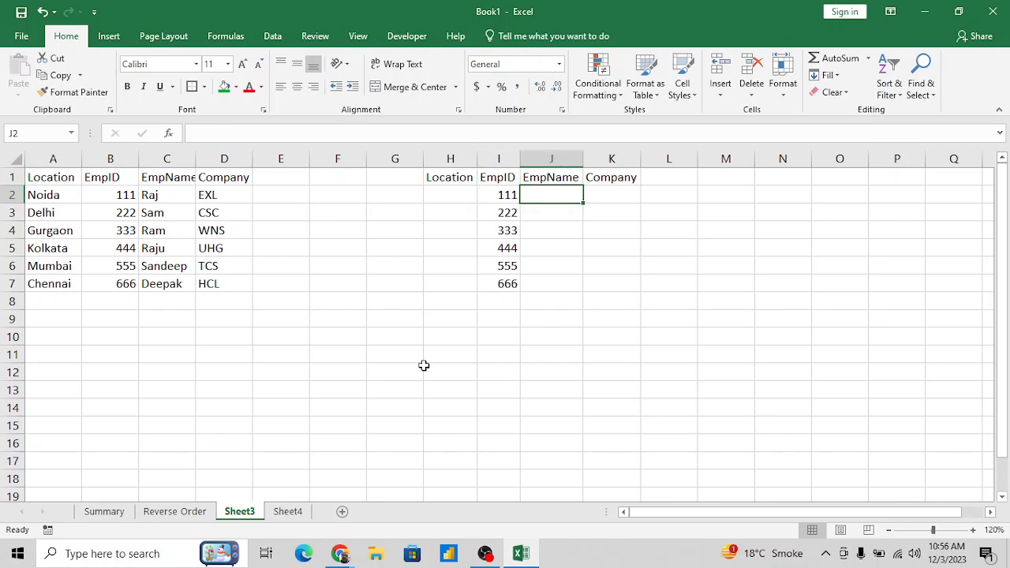
# Enter =VLOOKUP(I2,$B$2:$D$7,2,0) in J2 to look up the EmpName for the first EmpID.
pyautogui.write('=vl')
pyautogui.press('Tab')
pyautogui.press('Left')
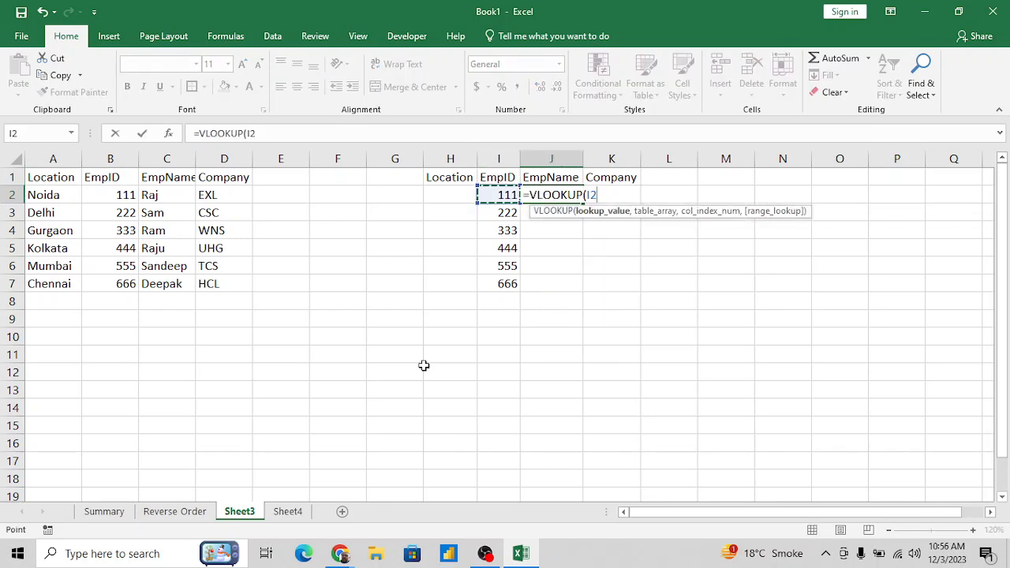
pyautogui.write(',')
pyautogui.hotkey('ctrl', 'Left')
pyautogui.hotkey('ctrl', 'Left')
pyautogui.hotkey('ctrl', 'Left')
pyautogui.press('Right')
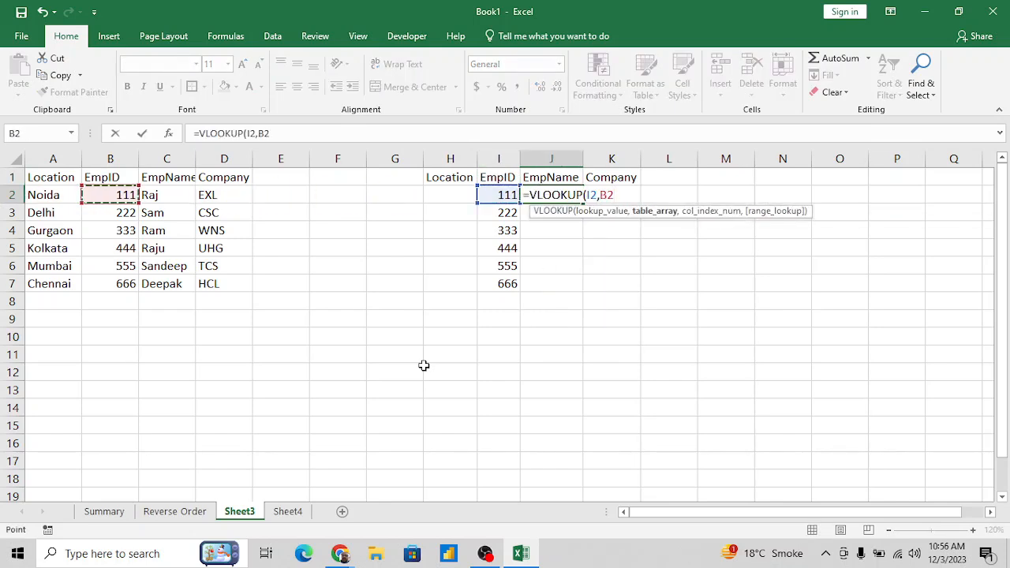
pyautogui.hotkey('shift', 'Right')
pyautogui.hotkey('shift', 'Right')
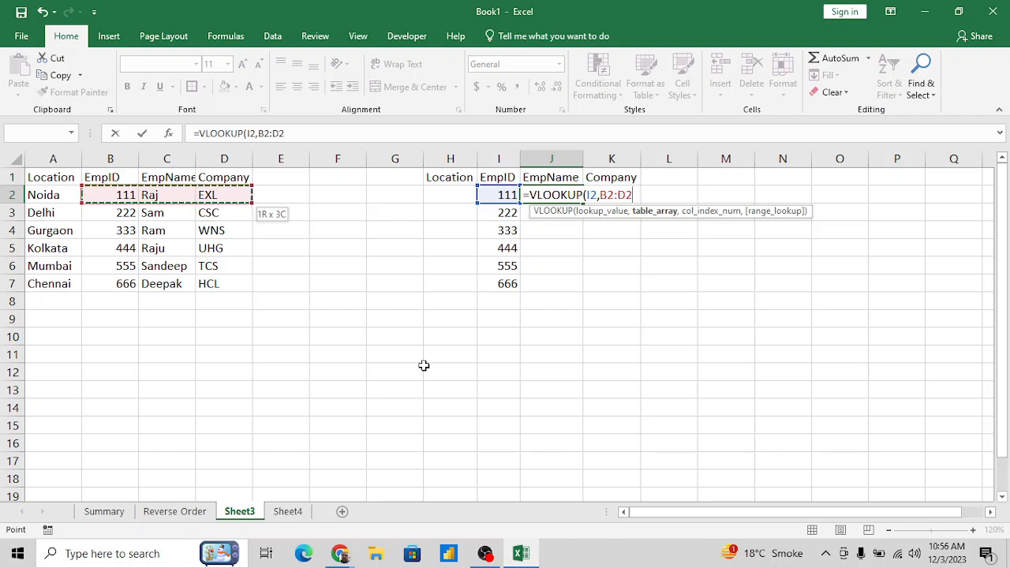
pyautogui.hotkey('ctrl', 'shift', 'Down')
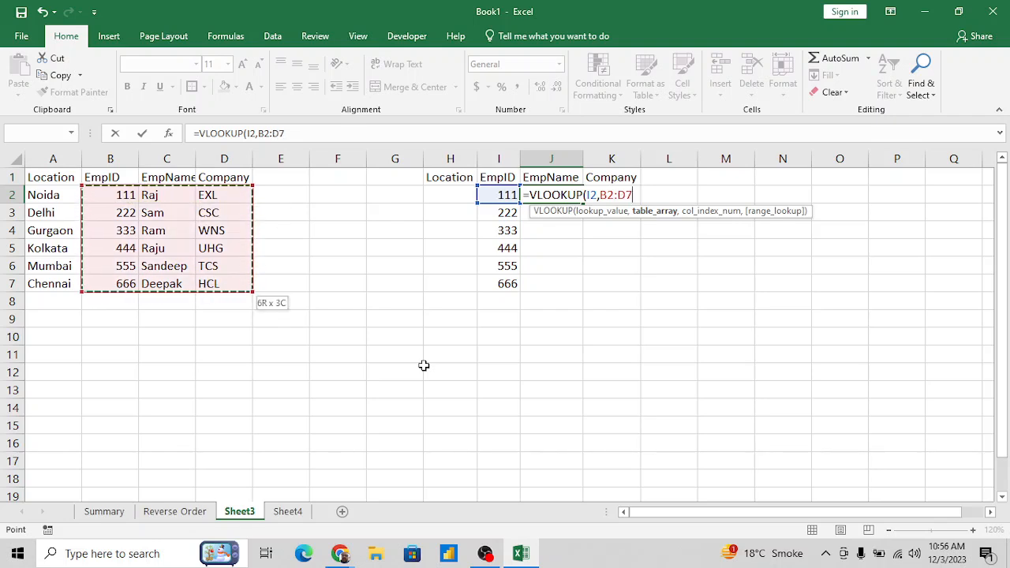
pyautogui.press('F4')
pyautogui.write(',2,0')
pyautogui.press('Return')
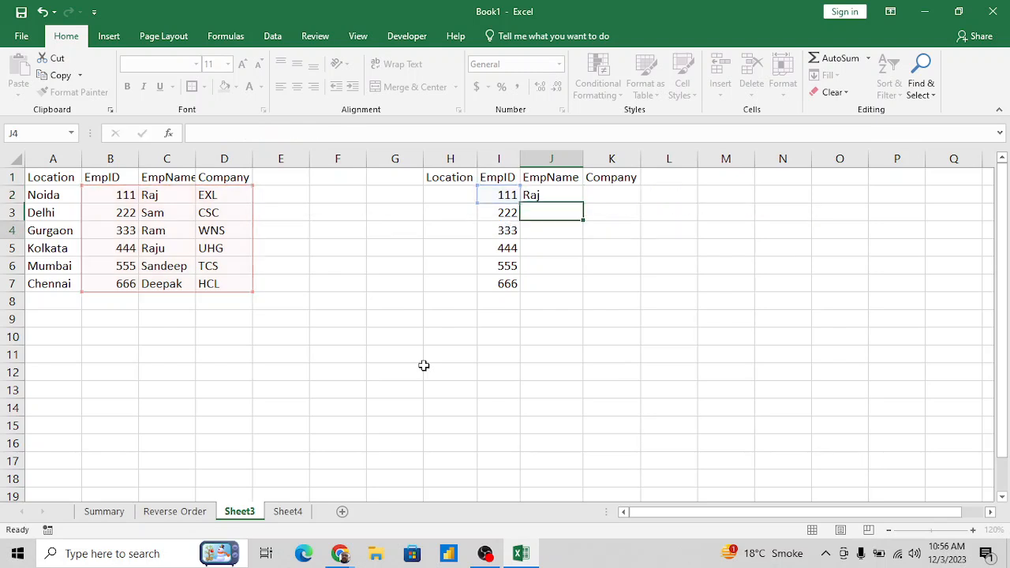
# Fill the VLOOKUP formula from J2 down through J7, then reselect J2.
pyautogui.press('Up')
pyautogui.hotkey('shift', 'Down')
pyautogui.hotkey('shift', 'Down')
pyautogui.hotkey('shift', 'Down')
pyautogui.hotkey('shift', 'Down')
pyautogui.hotkey('shift', 'Down')
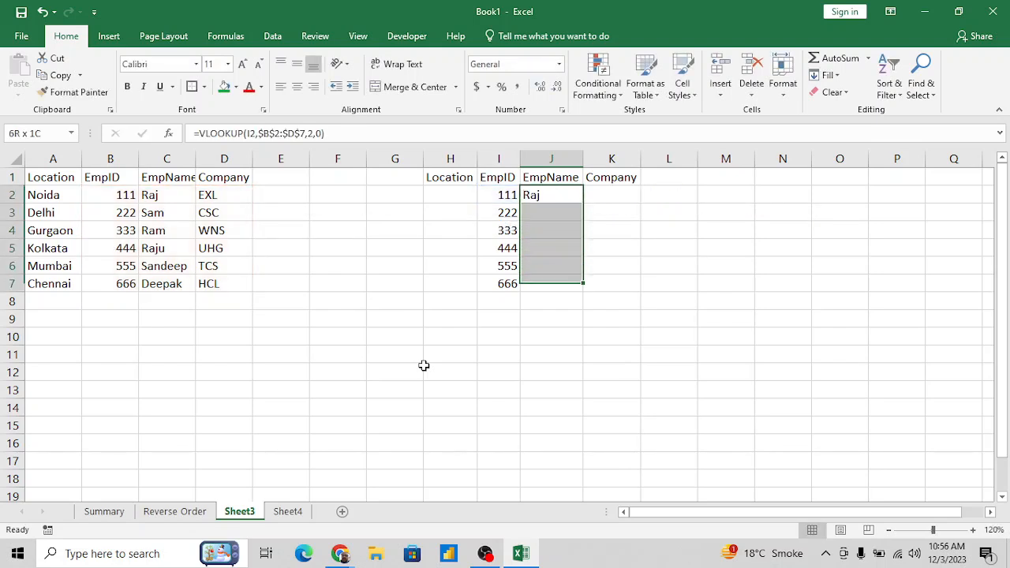
pyautogui.hotkey('ctrl', 'd')
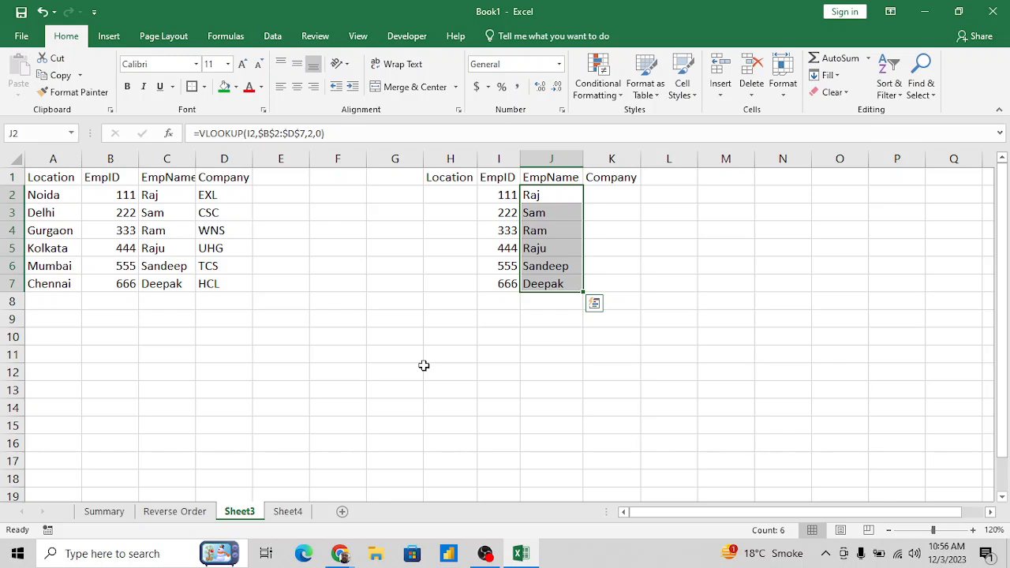
pyautogui.press('Up')
pyautogui.press('Down')
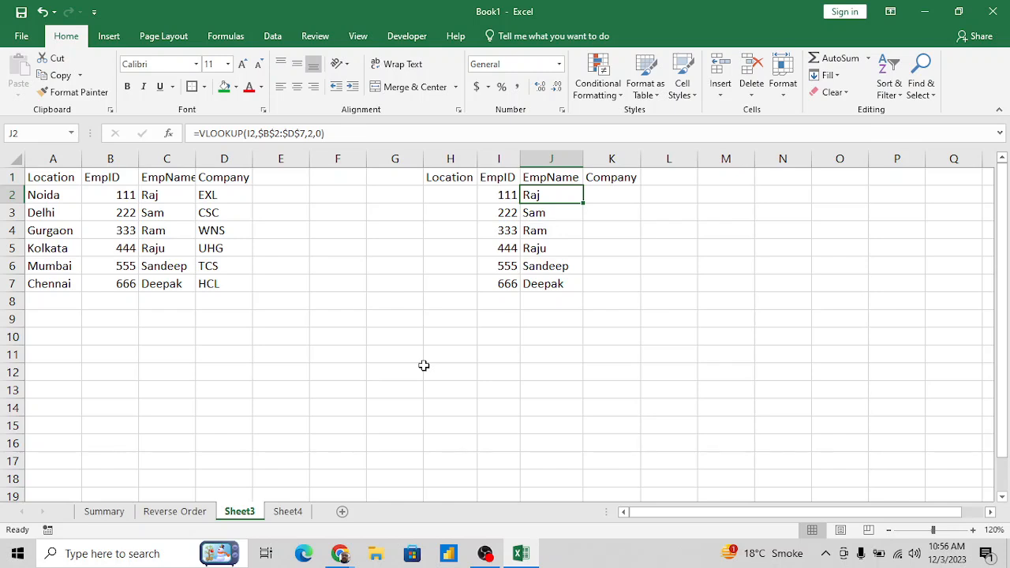
# Clear the VLOOKUP formulas from the EmpName cells J2:J7.
pyautogui.press('Left')
pyautogui.press('Left')
pyautogui.press('Right')
pyautogui.press('Right')
pyautogui.hotkey('ctrl', 'shift', 'Down')
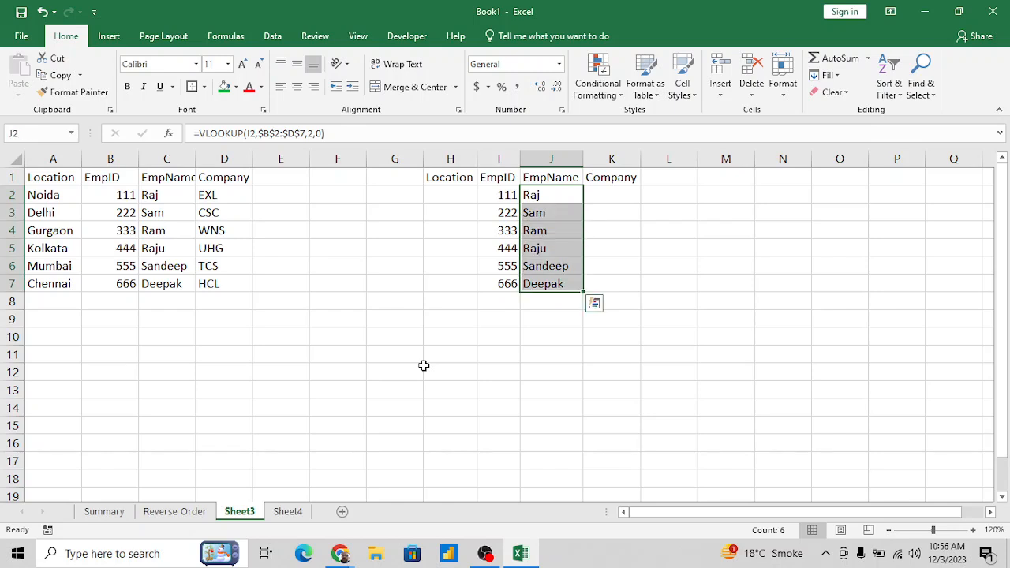
pyautogui.press('Delete')
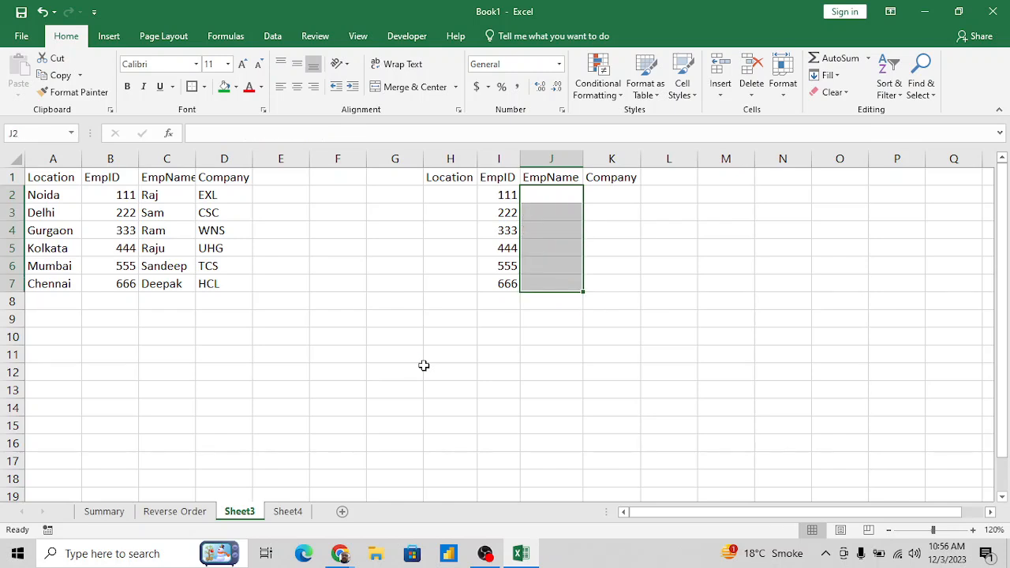
pyautogui.press('Up')
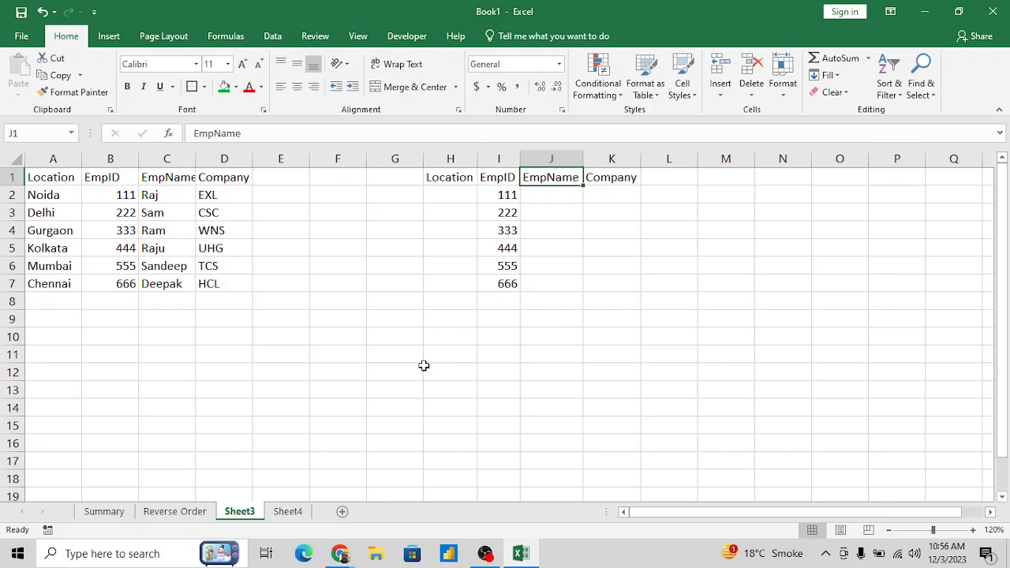
# Open the Summary sheet and examine the OFFSET formulas in the cells around the lower Data block, L16:N18.
pyautogui.hotkey('ctrl', 'pageup')
pyautogui.hotkey('ctrl', 'pageup')
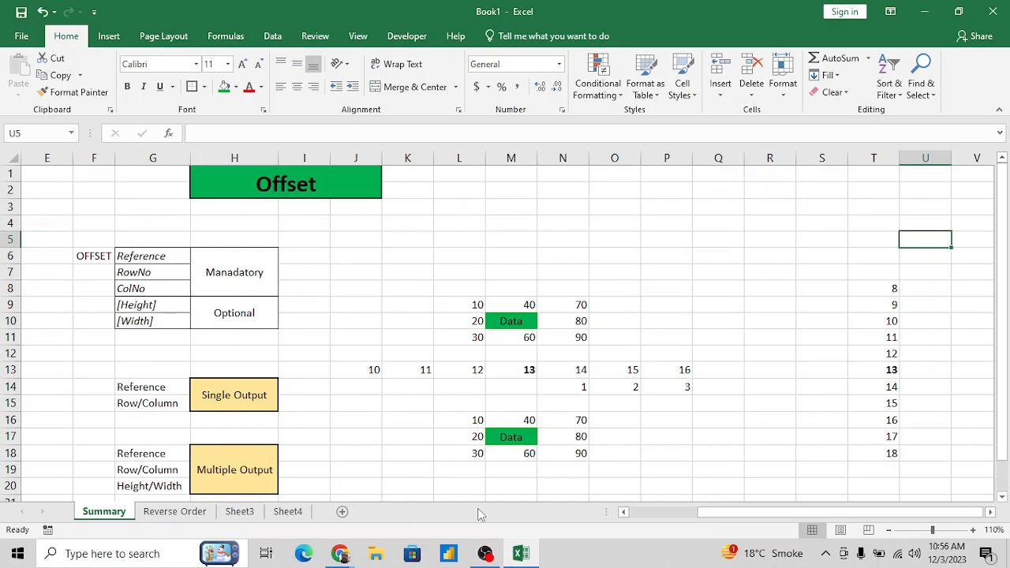
pyautogui.click(517, 444)
pyautogui.click(562, 433)
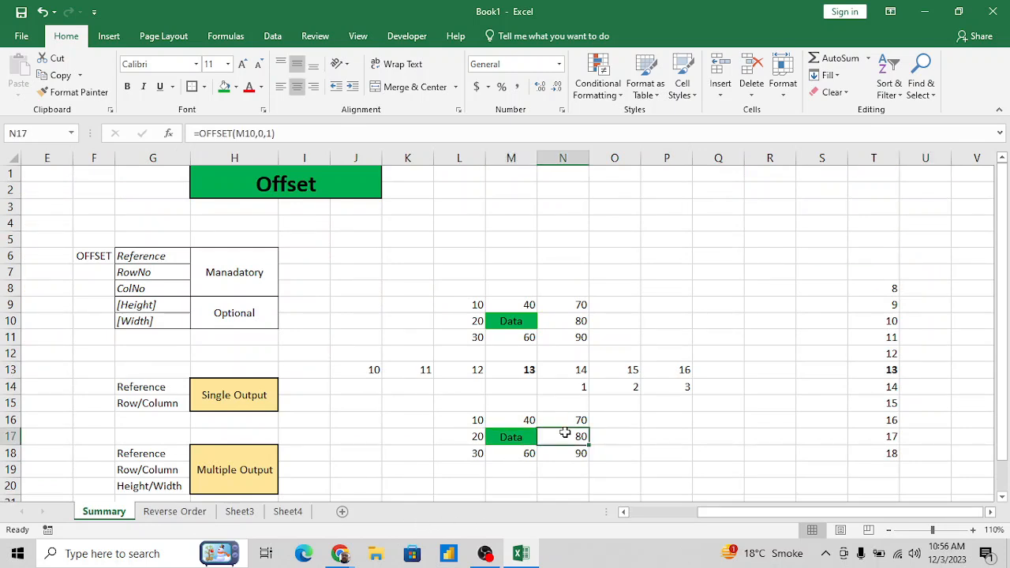
pyautogui.press('Up')
pyautogui.press('Left')
pyautogui.press('Left')
pyautogui.press('Down')
pyautogui.press('Down')
pyautogui.press('Down')
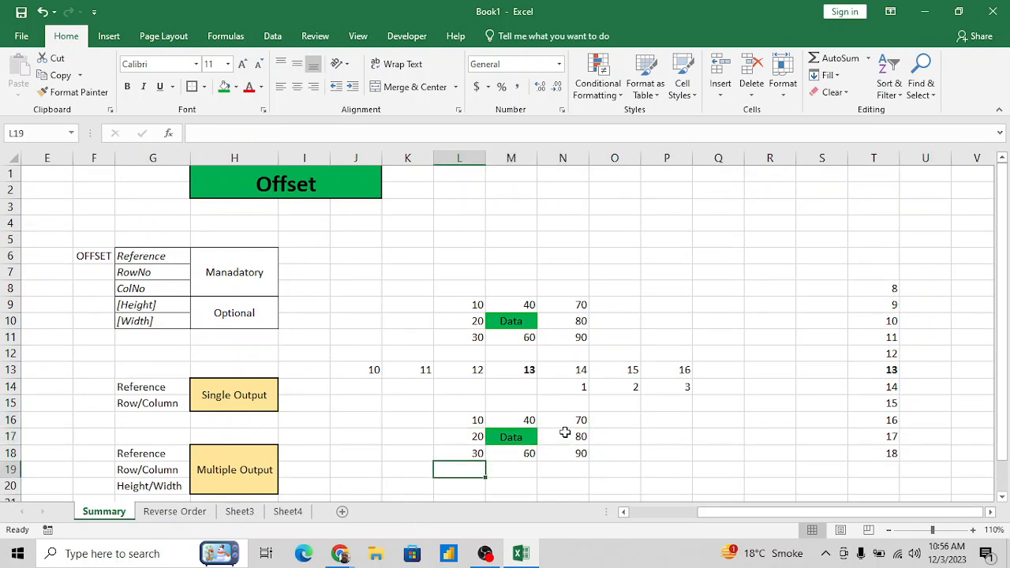
pyautogui.press('Right')
pyautogui.press('Right')
pyautogui.press('Up')
pyautogui.press('Up')
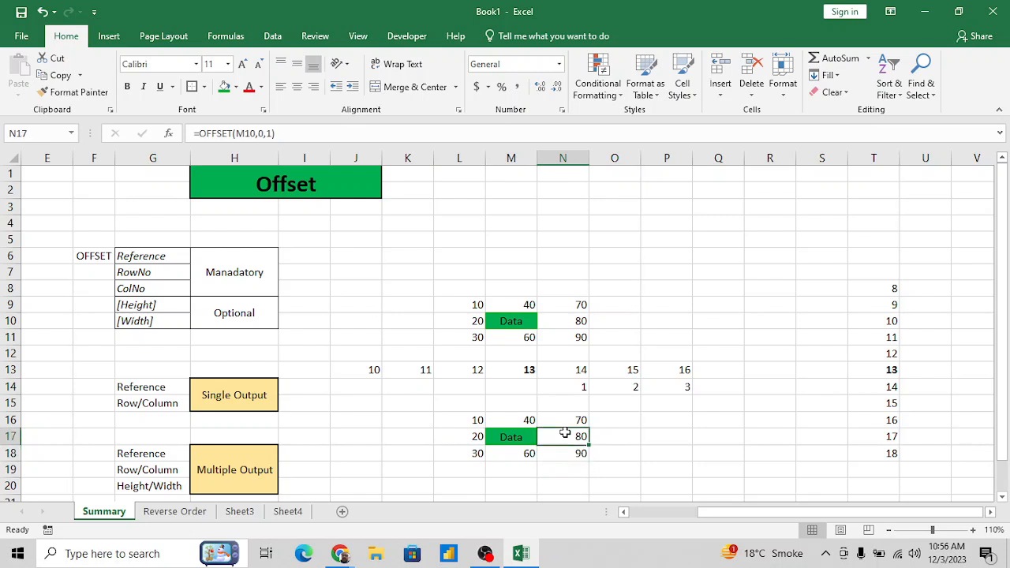
pyautogui.press('Up')
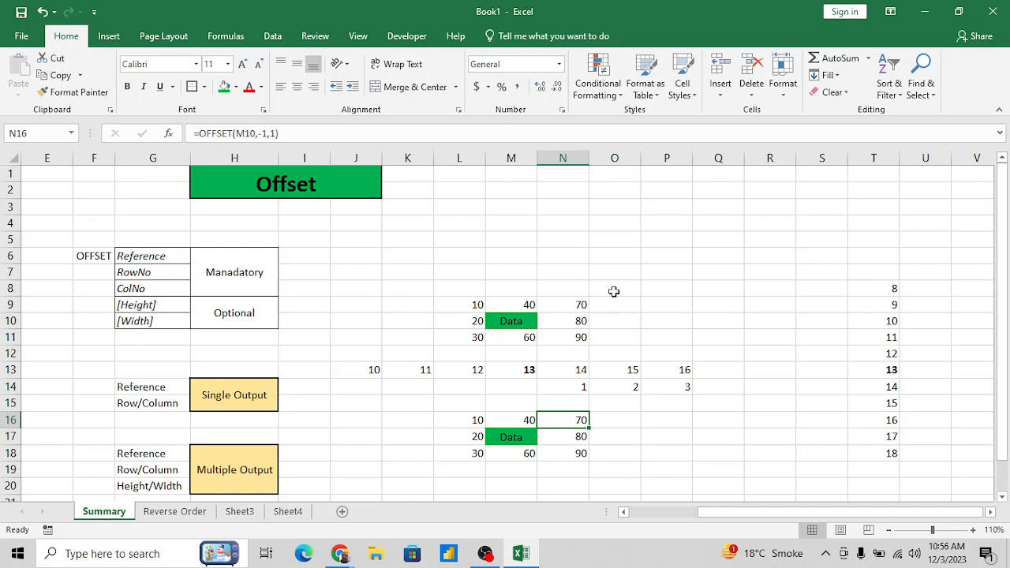
# Enter 5000 in cell P7 of the Summary sheet and make it bold.
pyautogui.click(671, 271)
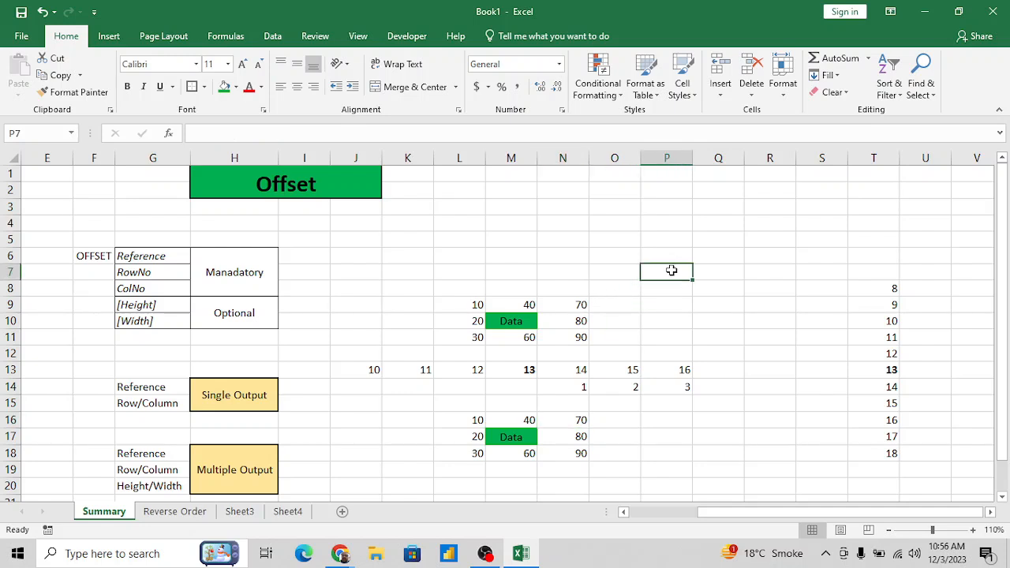
pyautogui.write('5000')
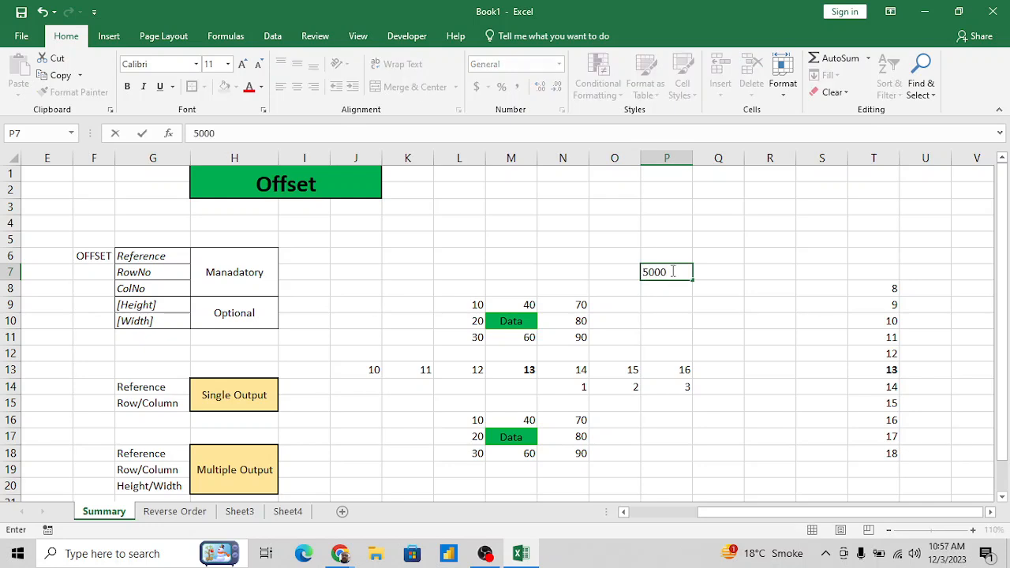
pyautogui.hotkey('ctrl', 'Return')
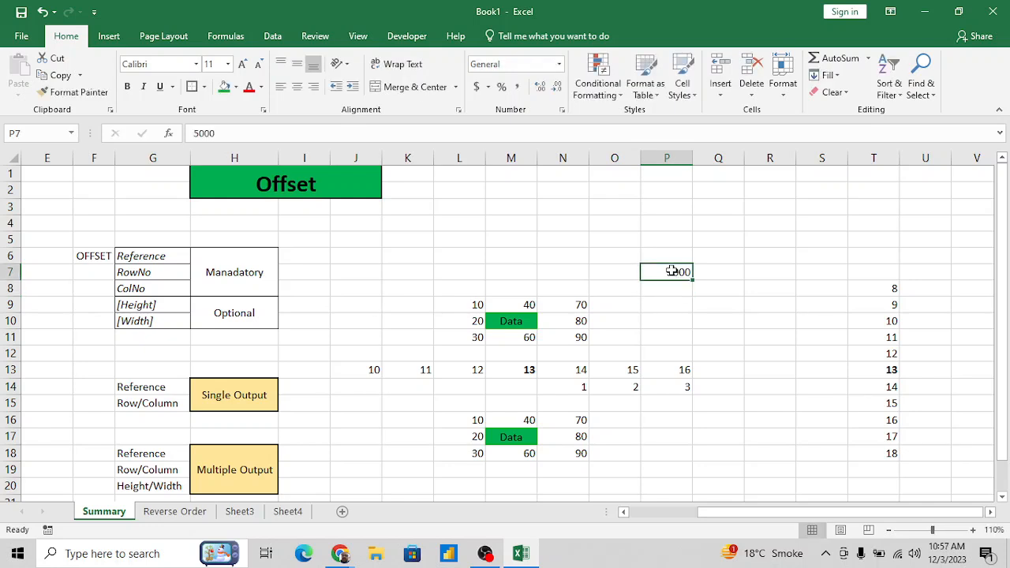
pyautogui.hotkey('ctrl', 'b')
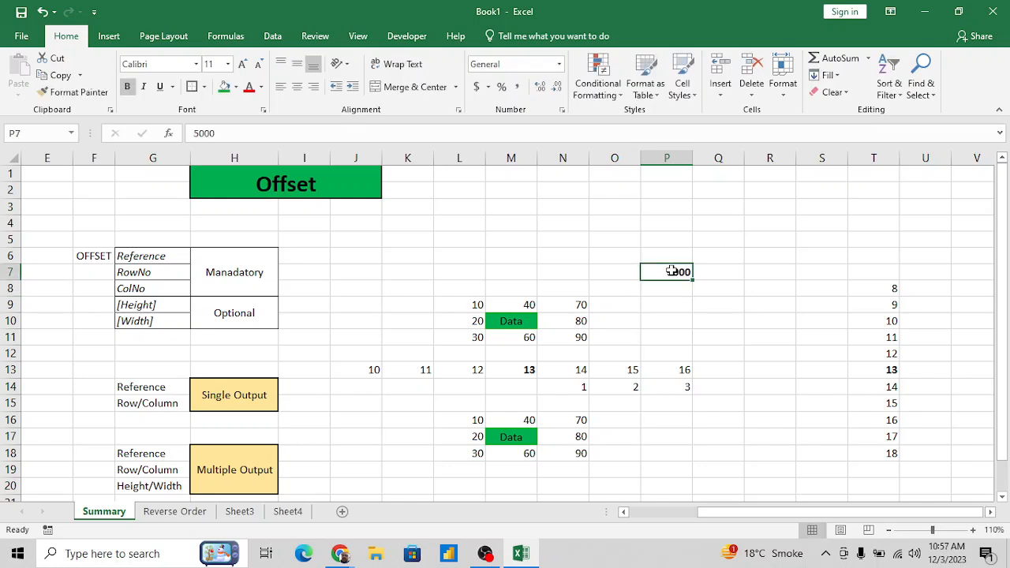
# Highlight cells O17 and P7 together with a yellow fill.
pyautogui.click(624, 433)
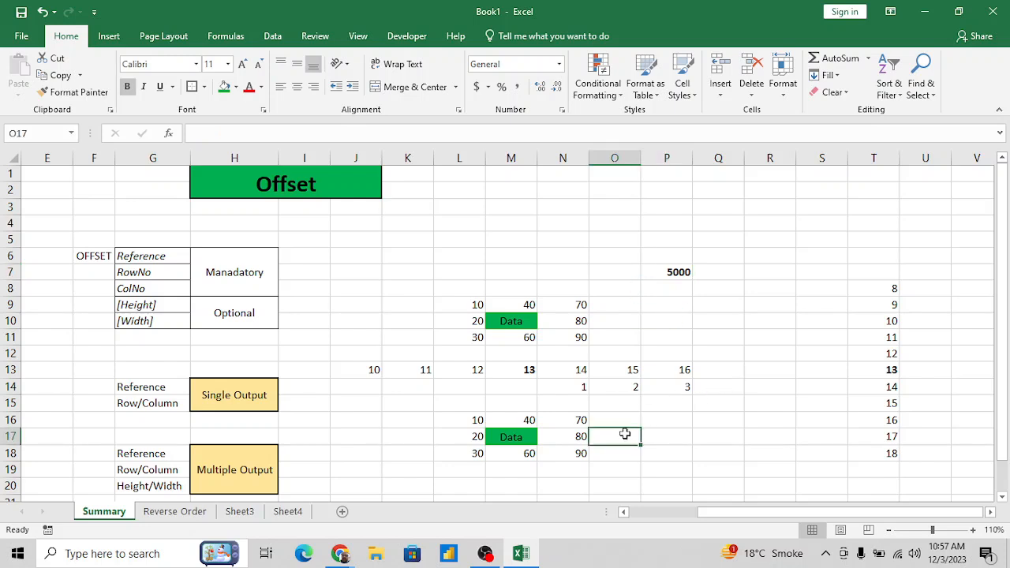
pyautogui.keyDown('ctrl'); pyautogui.click(677, 268); pyautogui.keyUp('ctrl')
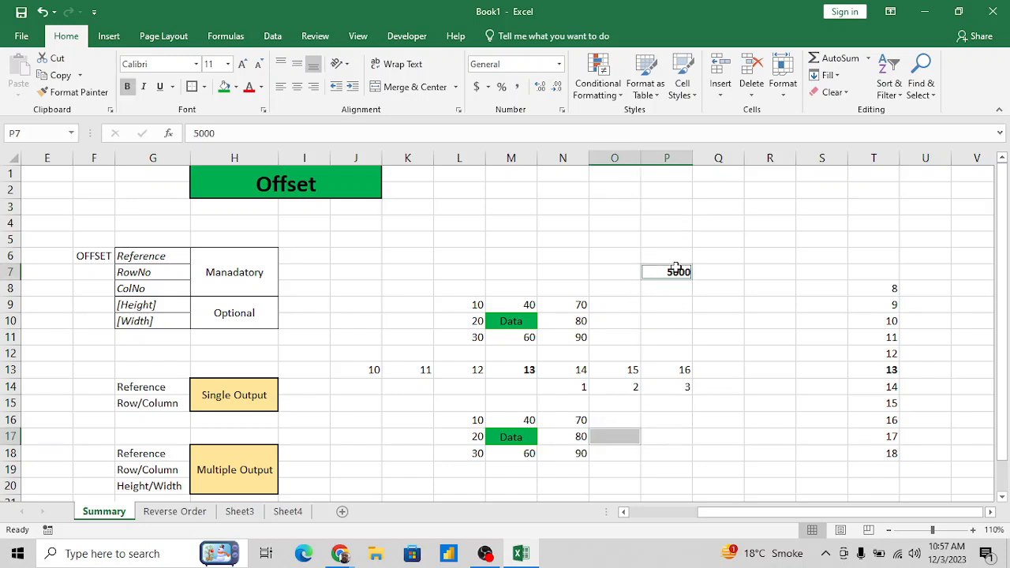
pyautogui.click(235, 86)
pyautogui.click(261, 202)
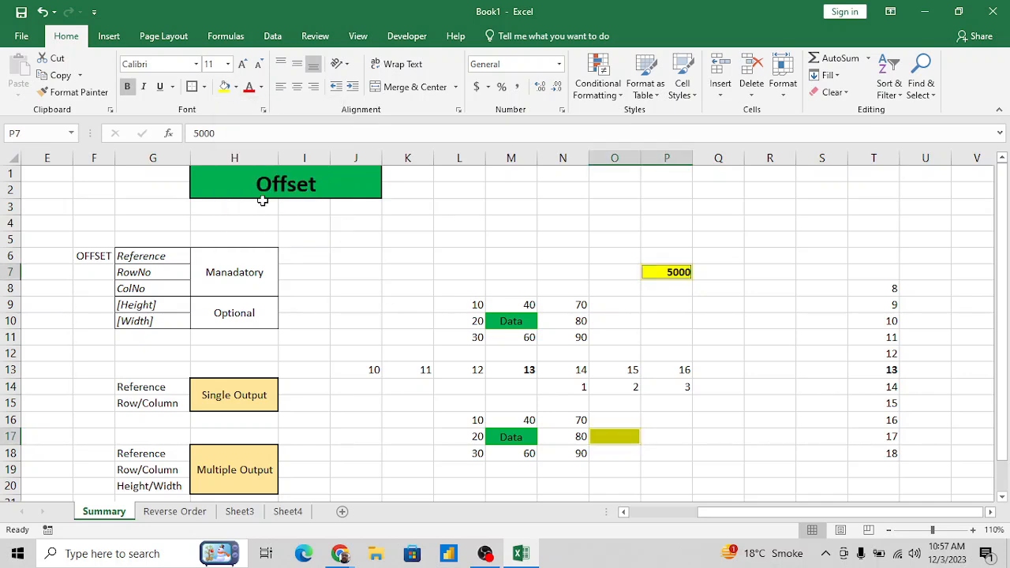
# Enter =OFFSET(M10,-3,3) in O17 to return the value in P7, and review the finished formula.
pyautogui.click(616, 440)
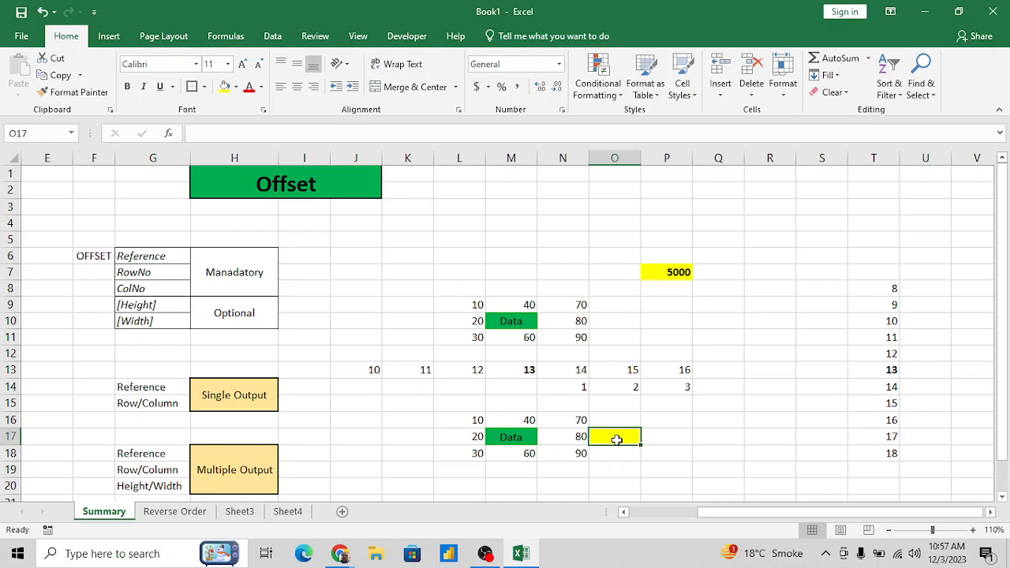
pyautogui.write('=off')
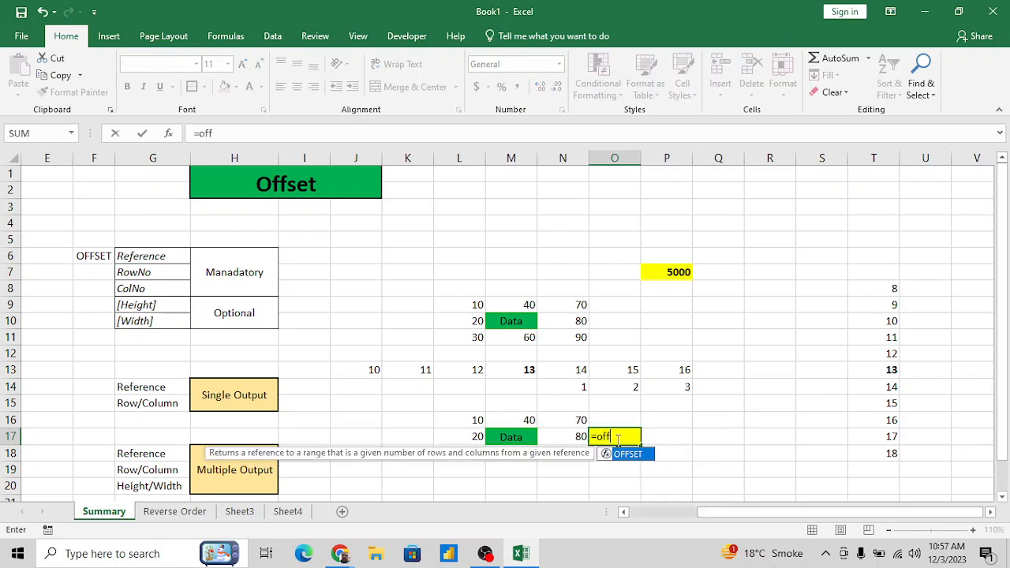
pyautogui.press('Tab')
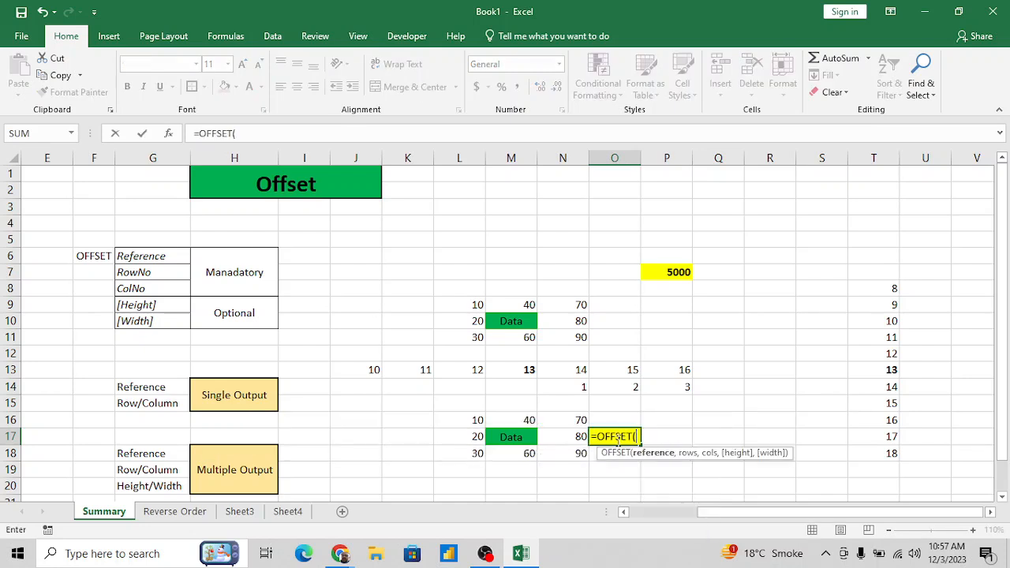
pyautogui.click(515, 320)
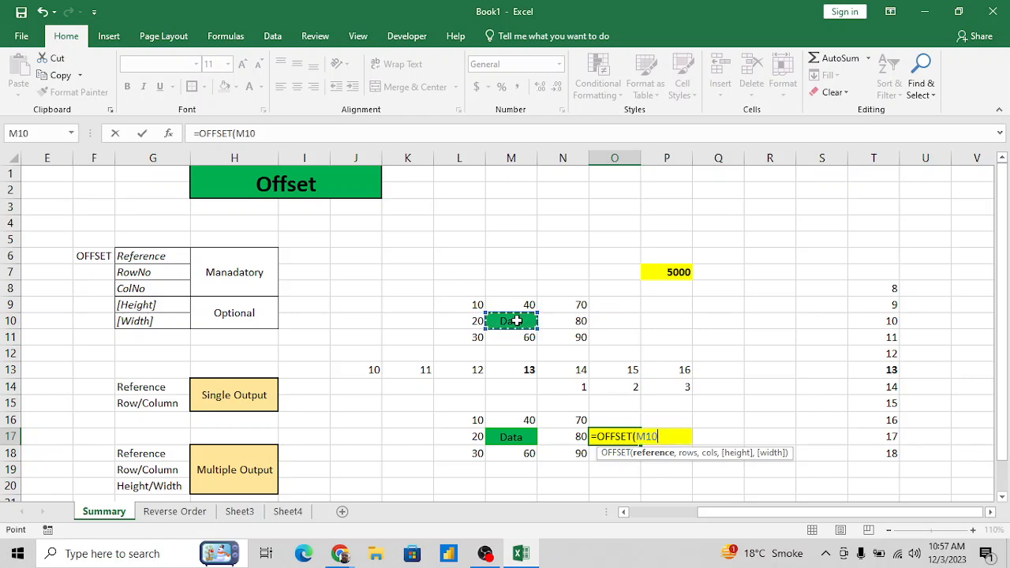
pyautogui.write(',')
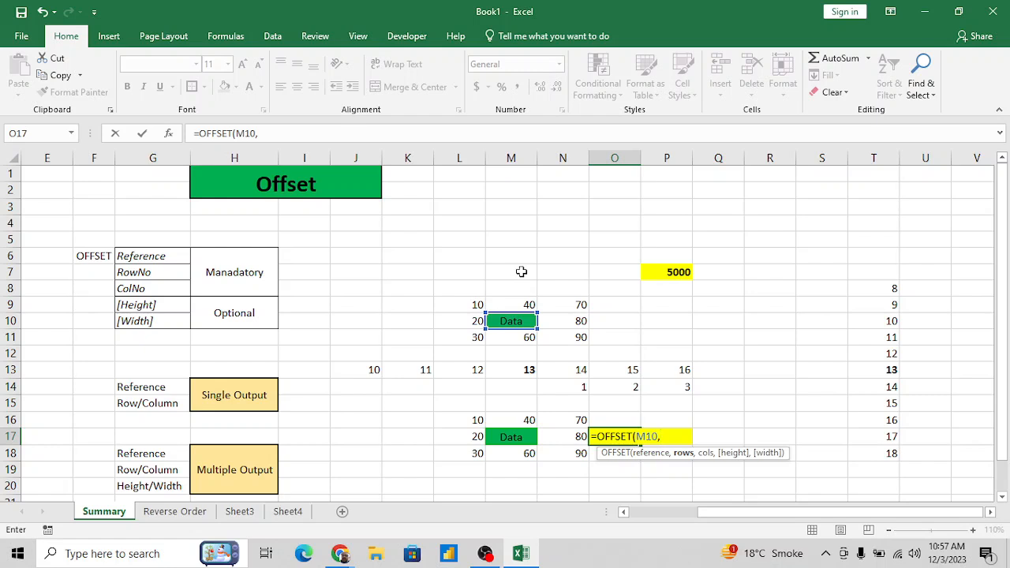
pyautogui.write('-3,')
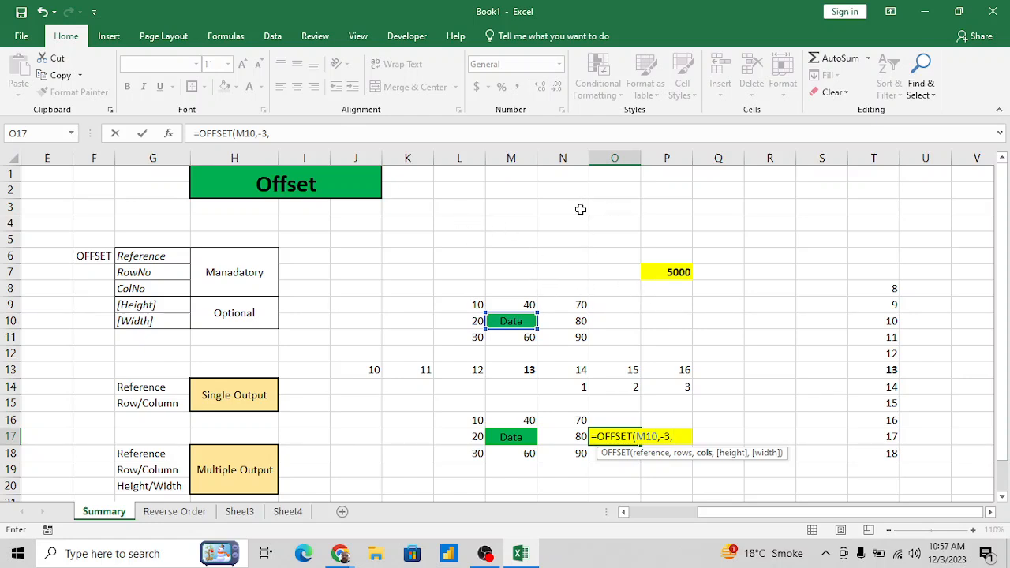
pyautogui.write('3)')
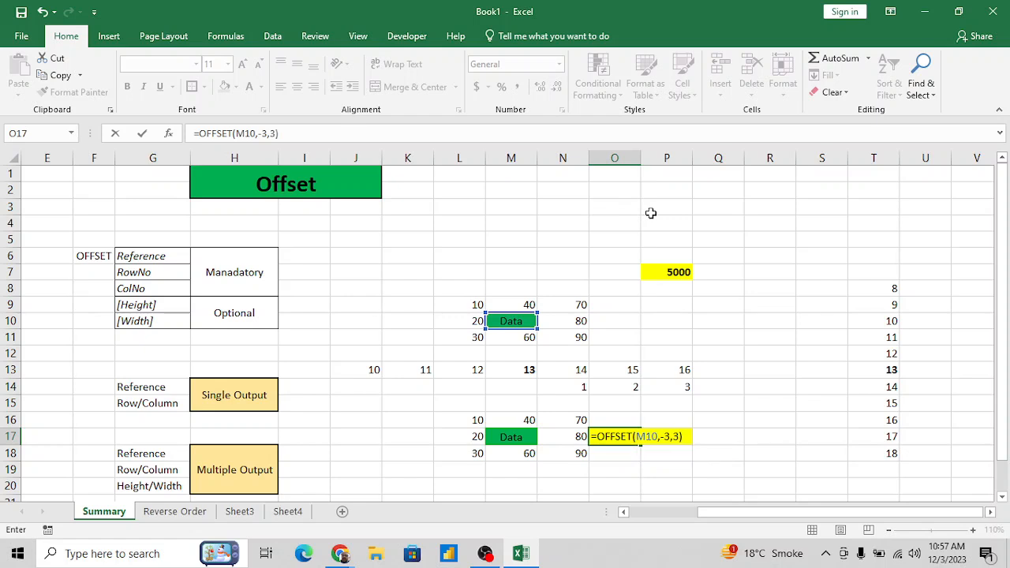
pyautogui.press('Return')
pyautogui.press('Up')
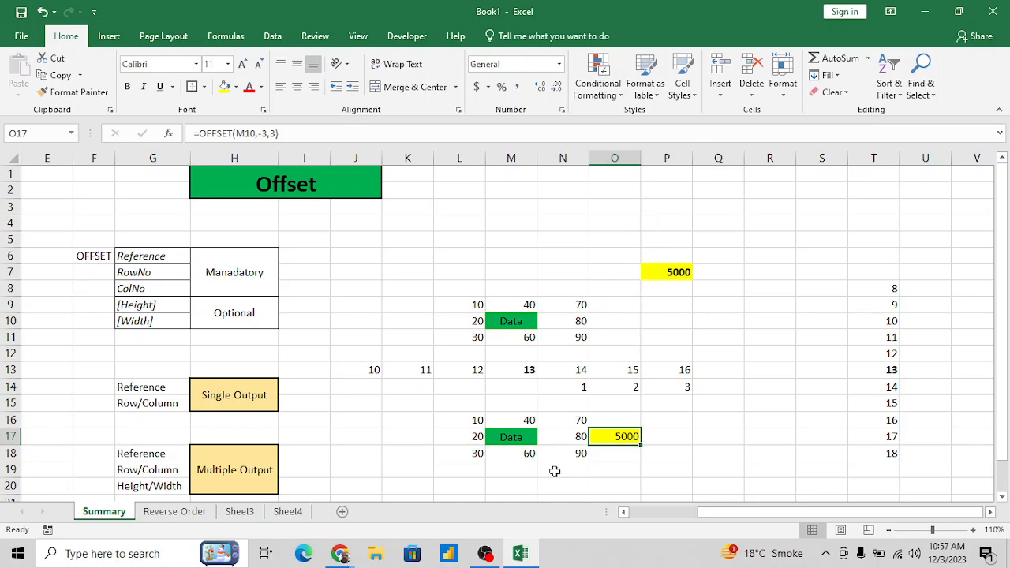
pyautogui.click(508, 134)
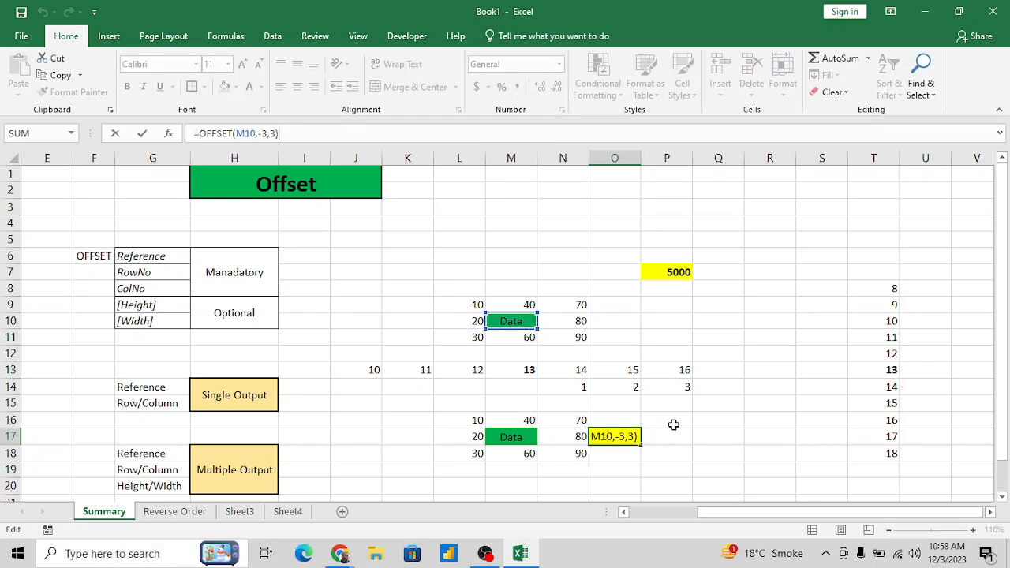
pyautogui.hotkey('ctrl', 'Return')
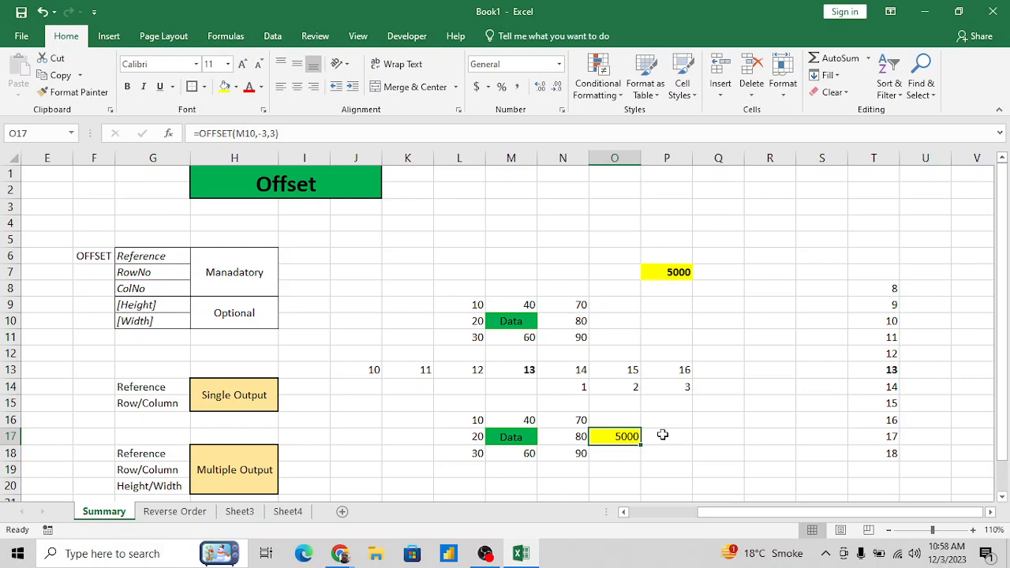
# Return to Sheet3 and switch to the Google Meet window in Chrome.
pyautogui.click(662, 433)
pyautogui.click(237, 514)
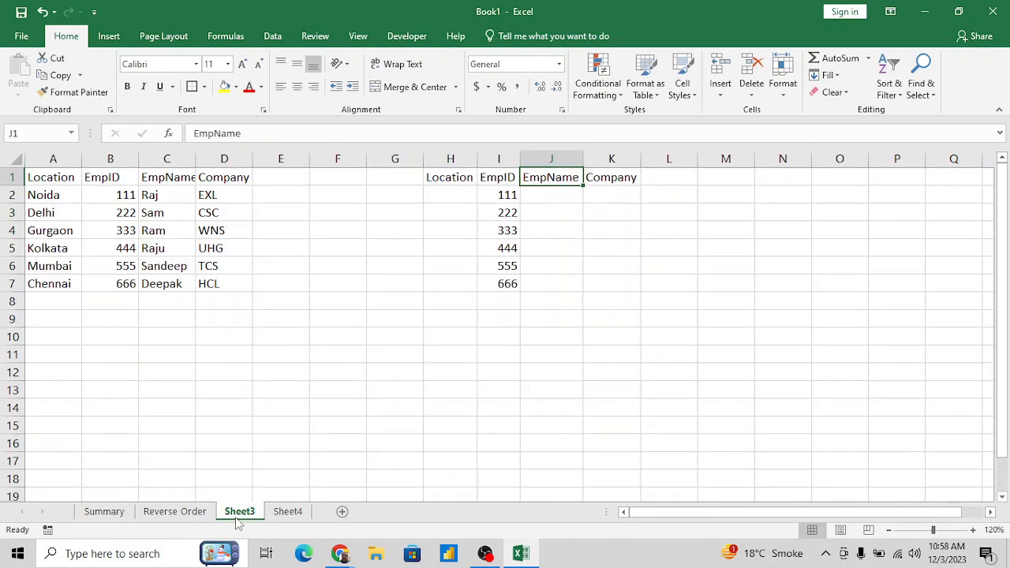
pyautogui.hotkey('alt', 'Tab')
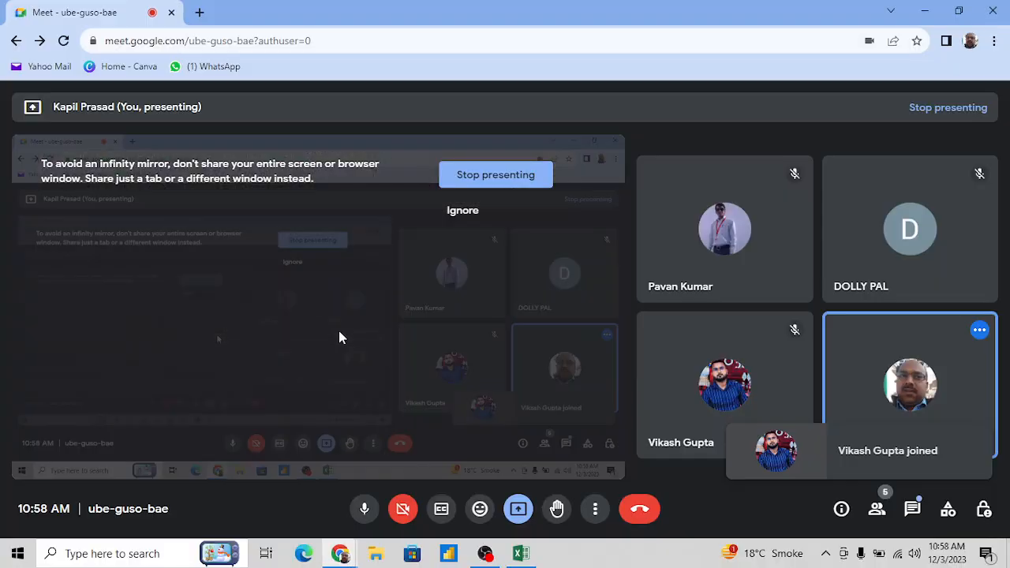
# Switch back to the Excel workbook and select cell J2 under EmpName in the lookup table on Sheet3.
pyautogui.hotkey('alt', 'Tab')
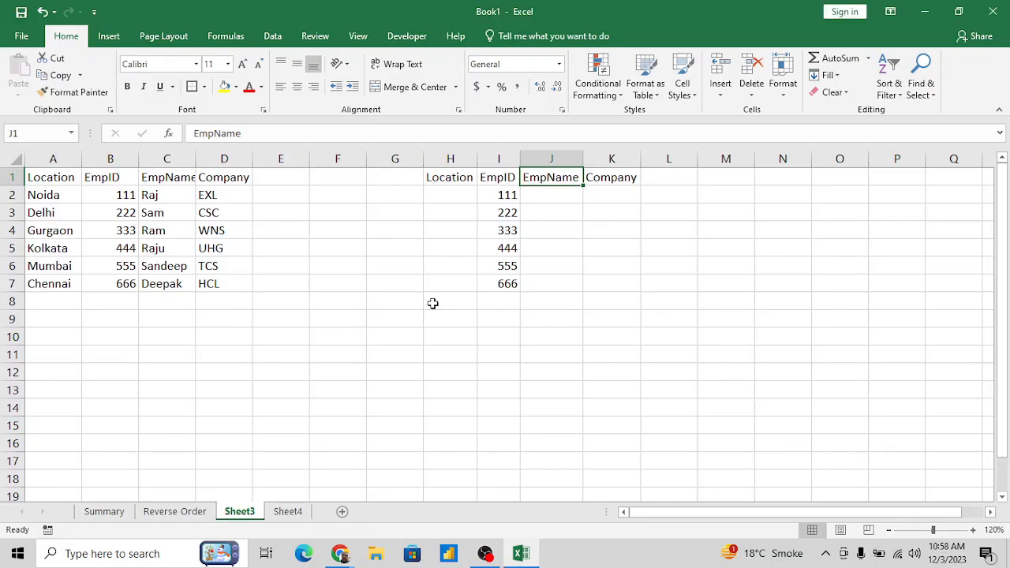
pyautogui.click(505, 197)
pyautogui.click(509, 215)
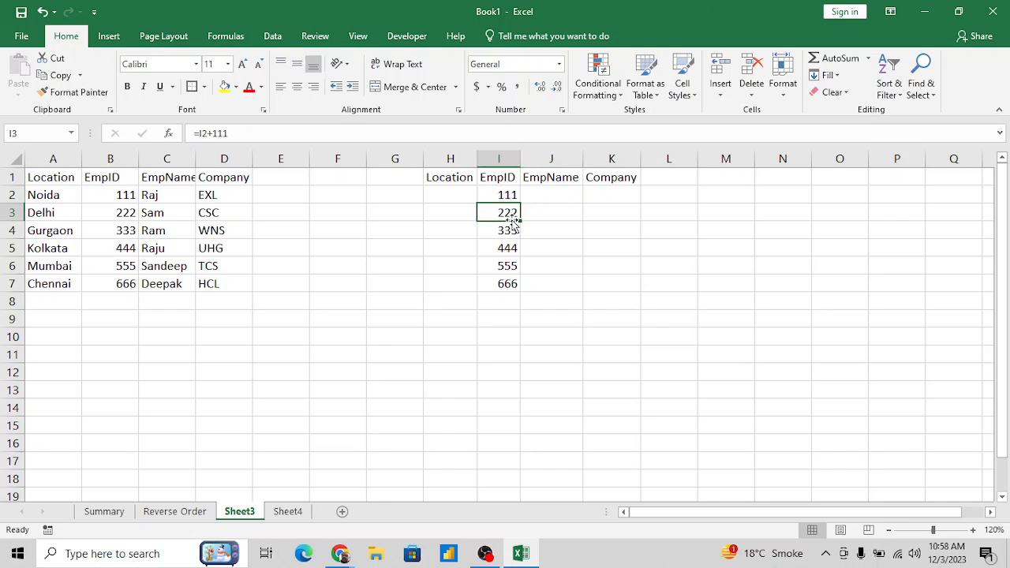
pyautogui.press('Up')
pyautogui.press('Up')
pyautogui.press('Down')
pyautogui.press('Down')
pyautogui.press('Up')
pyautogui.press('Right')
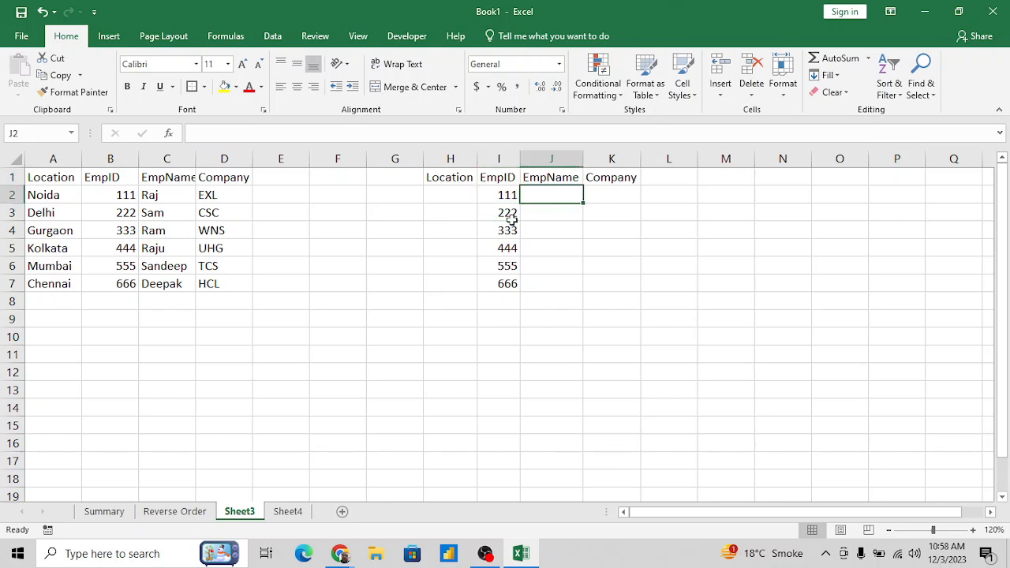
# Begin an OFFSET formula in J2 with the source table's EmpID header as the absolute reference $B$1.
pyautogui.write('=off')
pyautogui.press('Tab')
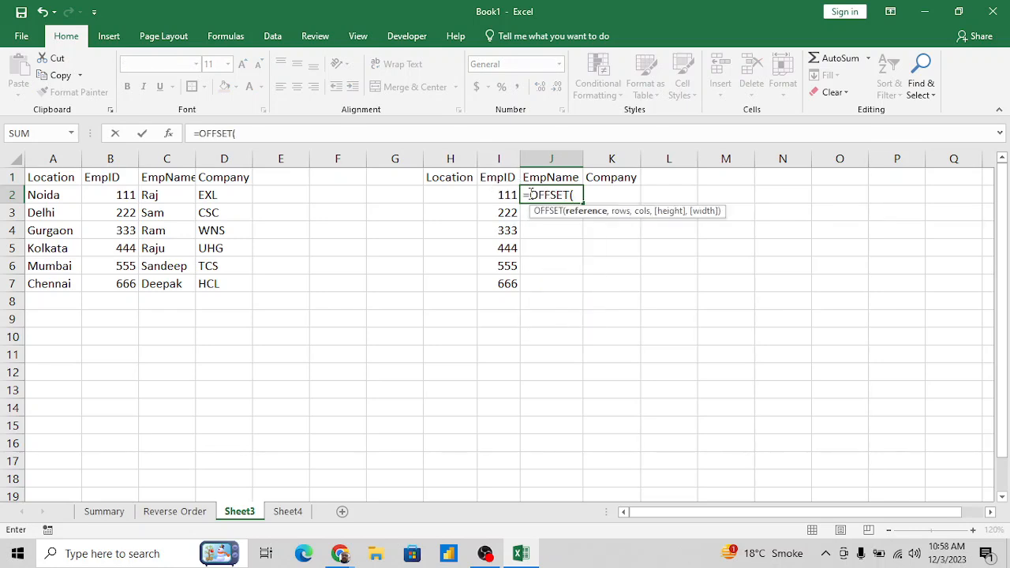
pyautogui.click(118, 177)
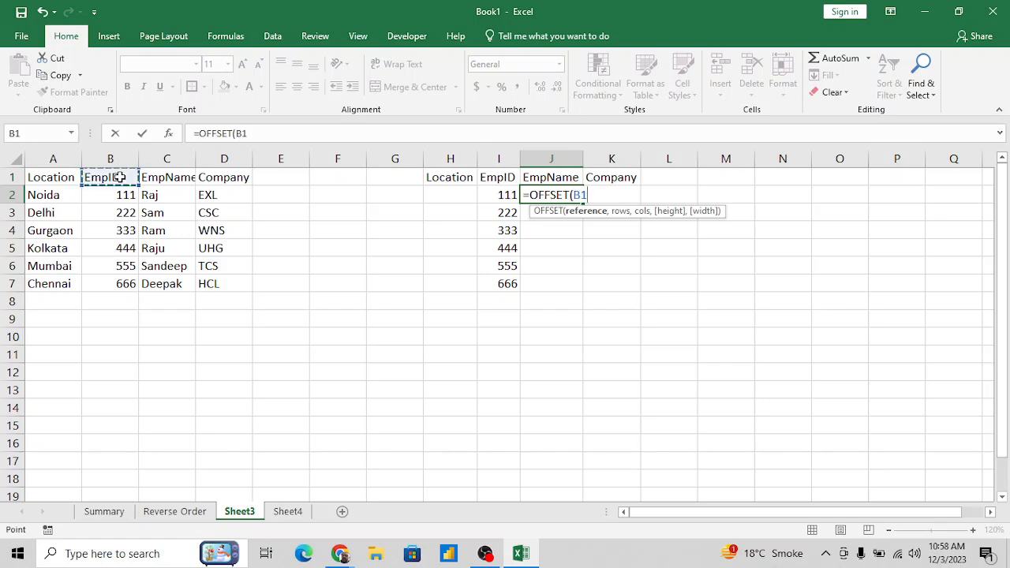
pyautogui.press('F4')
pyautogui.write(',')
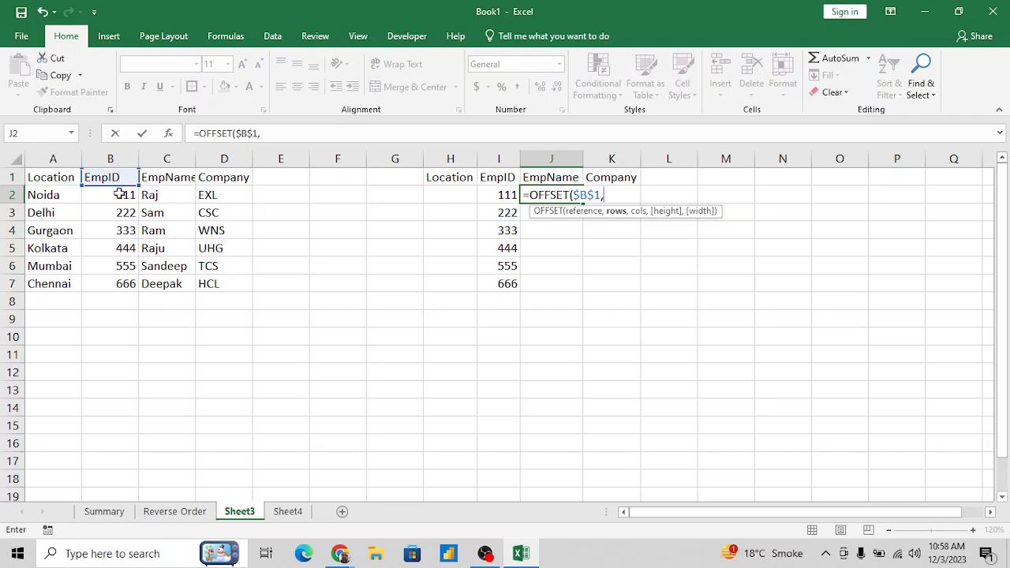
# Nest MATCH($I2,$B$2:$B$7,0) as the rows argument of the OFFSET formula in J2.
pyautogui.write('ma')
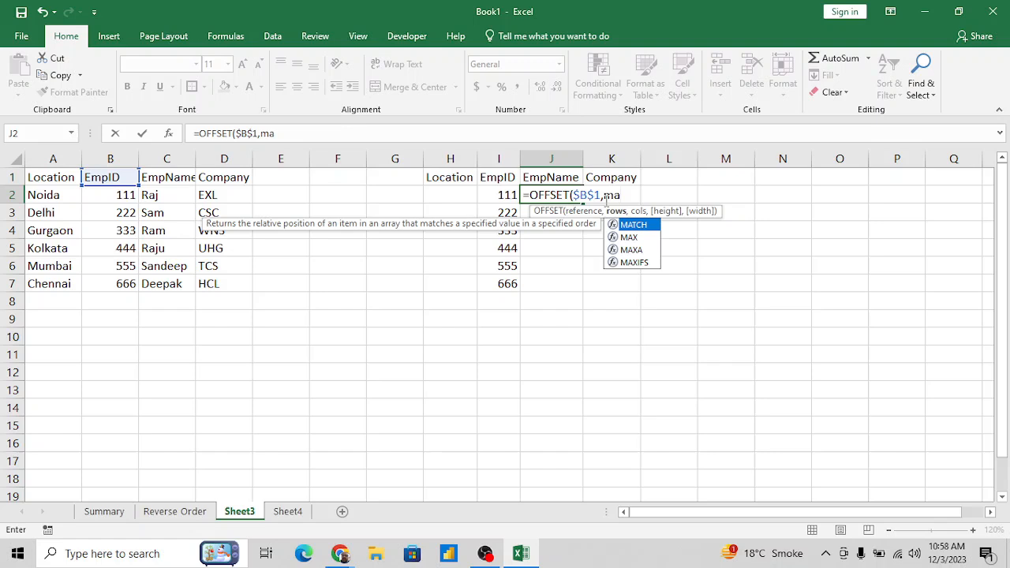
pyautogui.press('Tab')
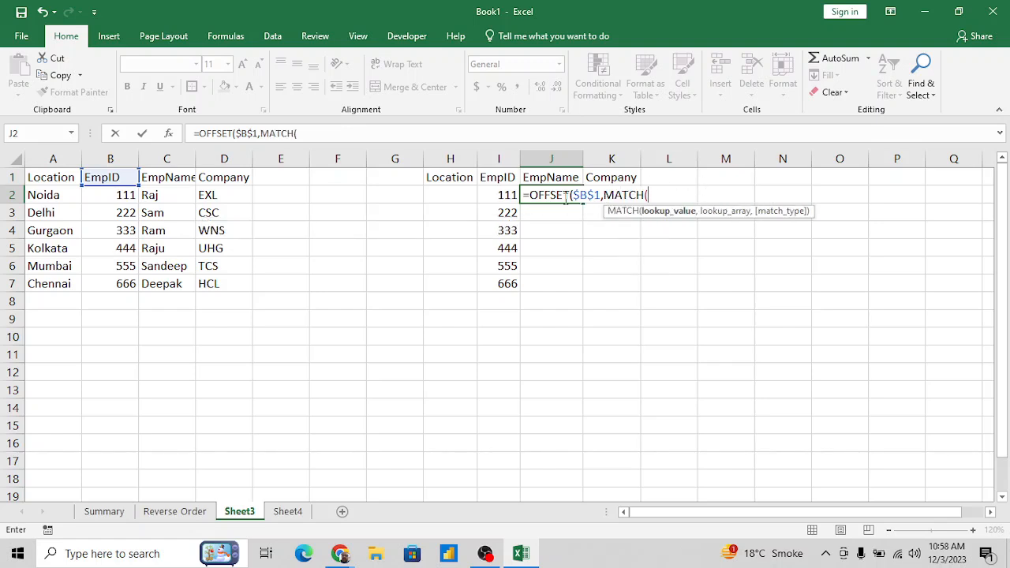
pyautogui.click(502, 194)
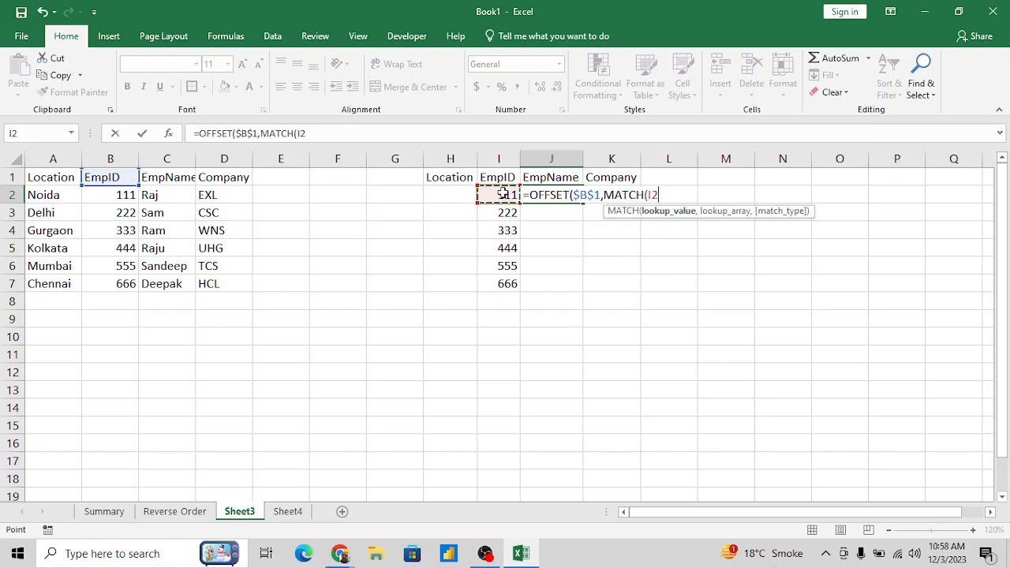
pyautogui.press('F4')
pyautogui.press('F4')
pyautogui.press('F4')
pyautogui.write(',')
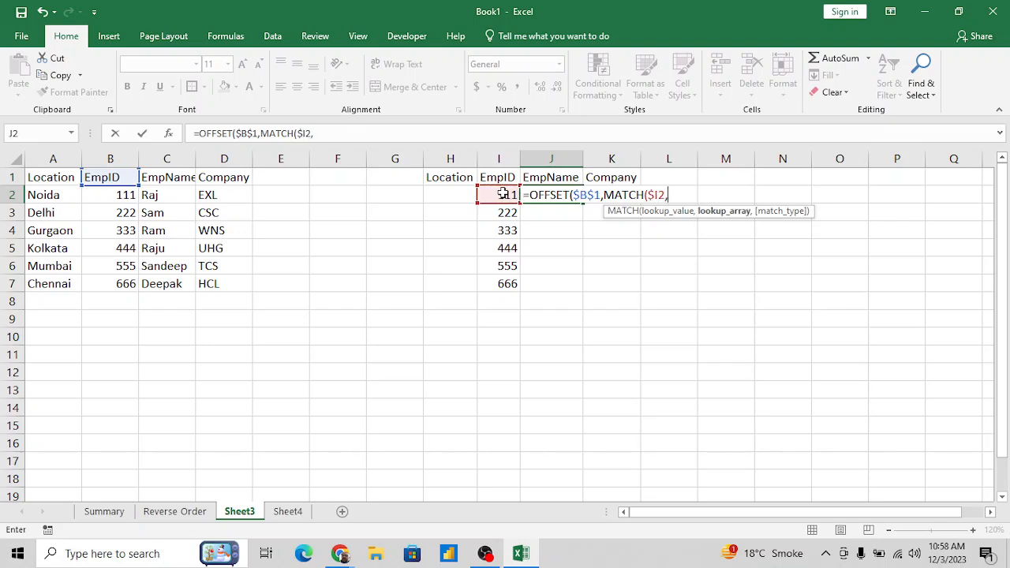
pyautogui.click(124, 194)
pyautogui.hotkey('ctrl', 'shift', 'Down')
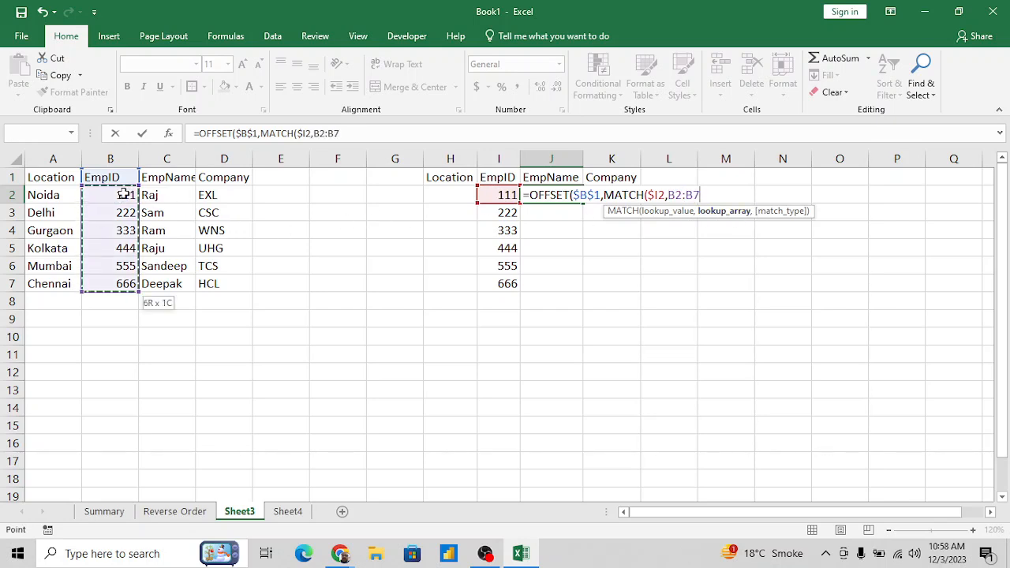
pyautogui.press('F4')
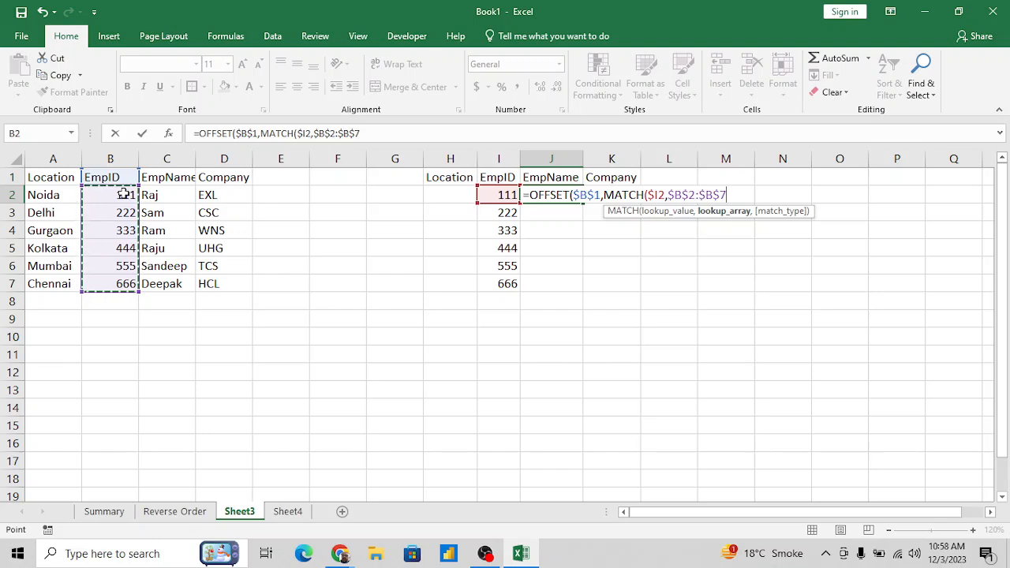
pyautogui.write(',0)')
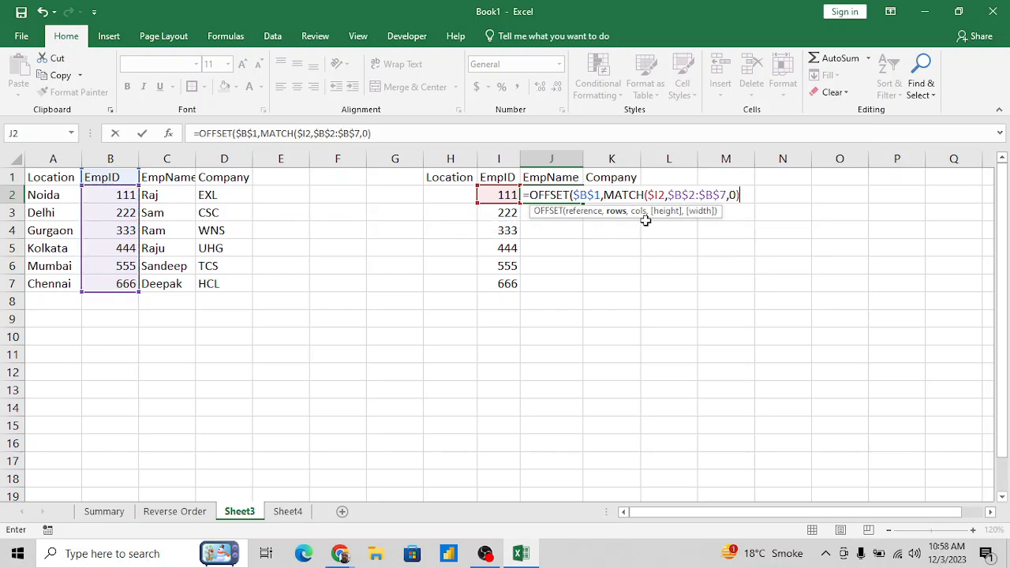
pyautogui.write(',')
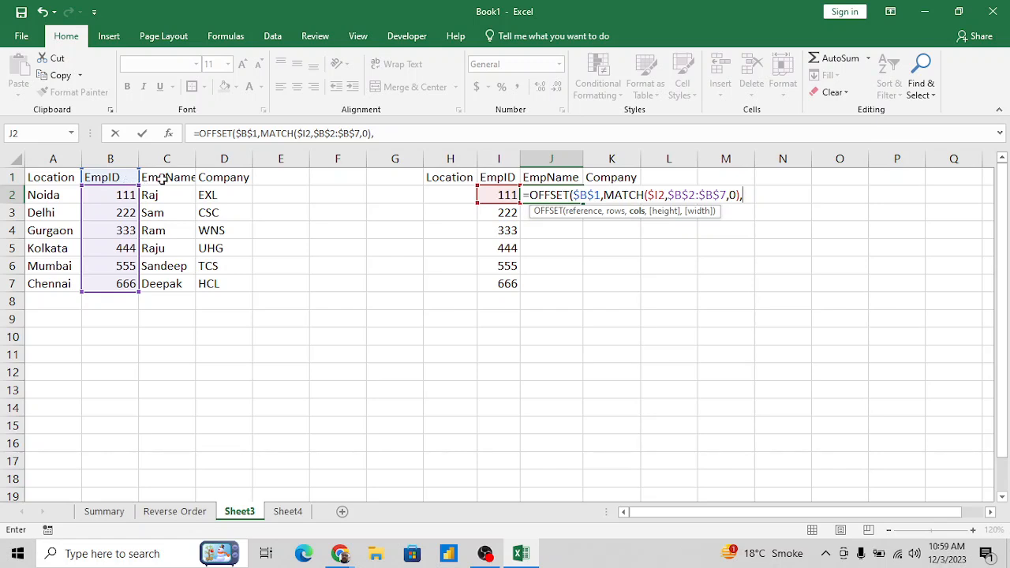
# Set the cols argument to 1 and complete the EmpName formula in J2.
pyautogui.write('1)')
pyautogui.press('Return')
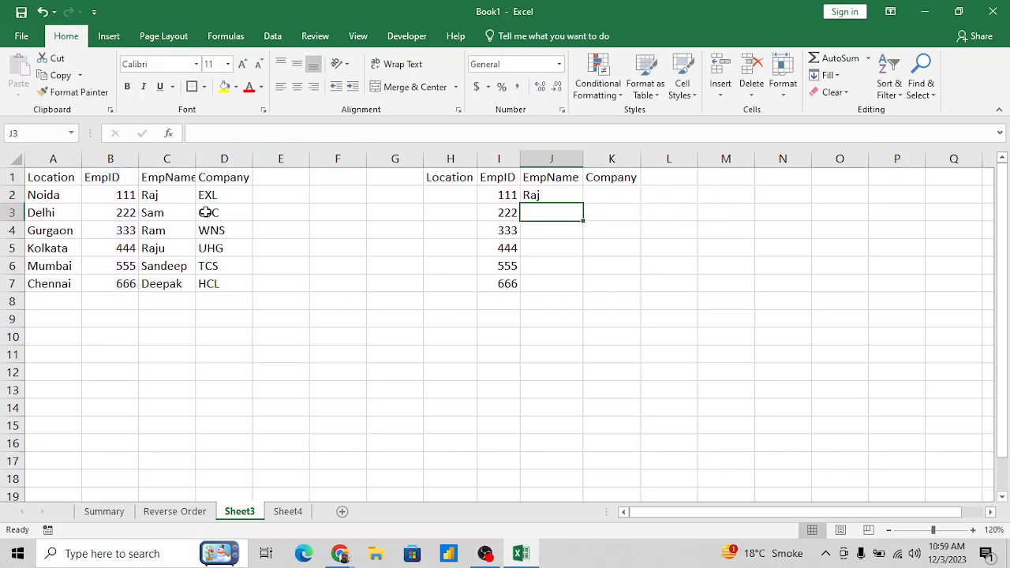
# Fill the EmpName formula from J2 down to J7 and check the copied formulas.
pyautogui.press('Up')
pyautogui.hotkey('shift', 'Down')
pyautogui.hotkey('shift', 'Down')
pyautogui.hotkey('shift', 'Down')
pyautogui.hotkey('shift', 'Down')
pyautogui.hotkey('shift', 'Down')
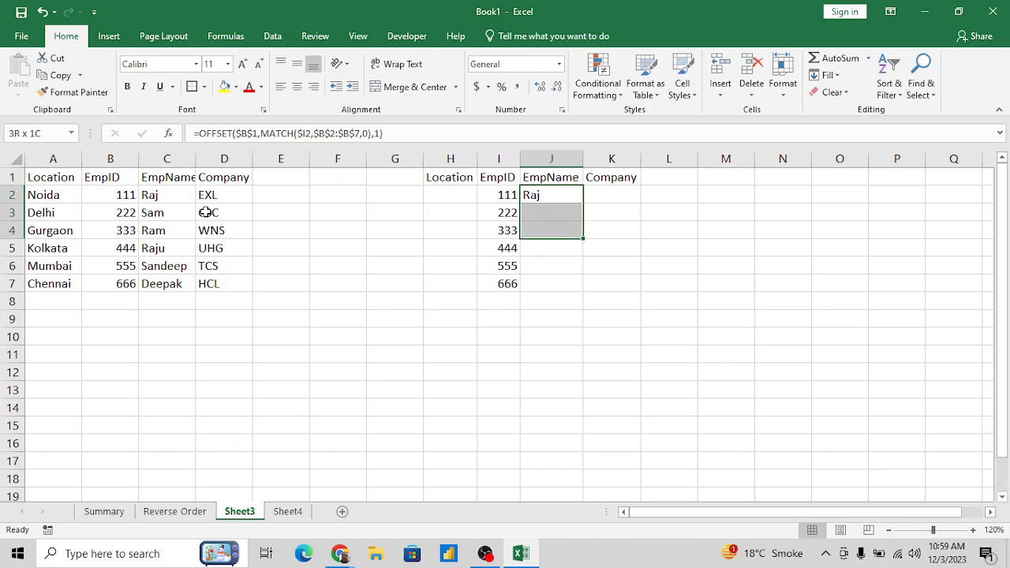
pyautogui.hotkey('ctrl', 'd')
pyautogui.press('Down')
pyautogui.press('Down')
pyautogui.press('Down')
pyautogui.press('Down')
pyautogui.press('Down')
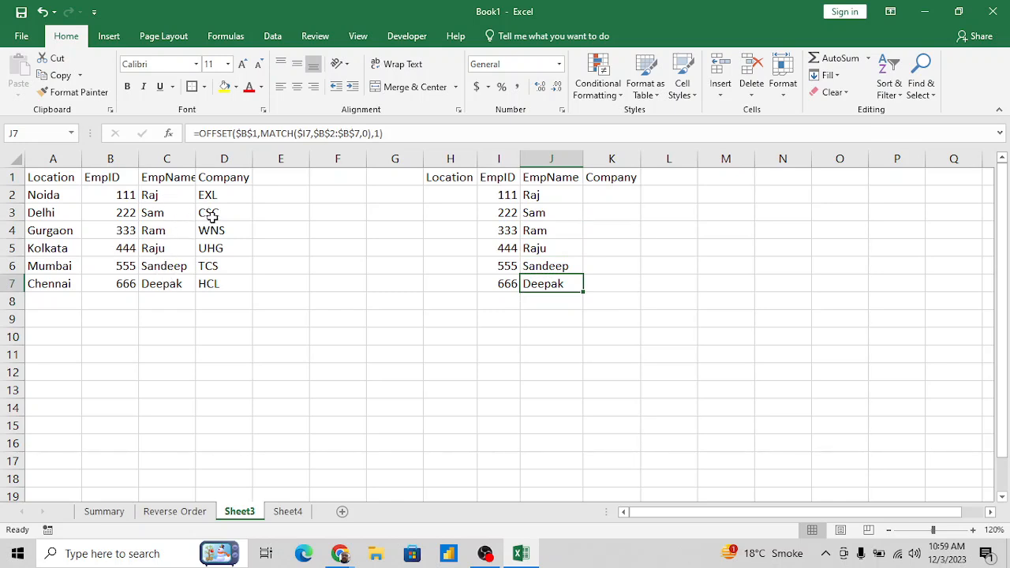
# Begin an OFFSET formula in K2 under Company with $B$1 as the absolute reference.
pyautogui.click(607, 199)
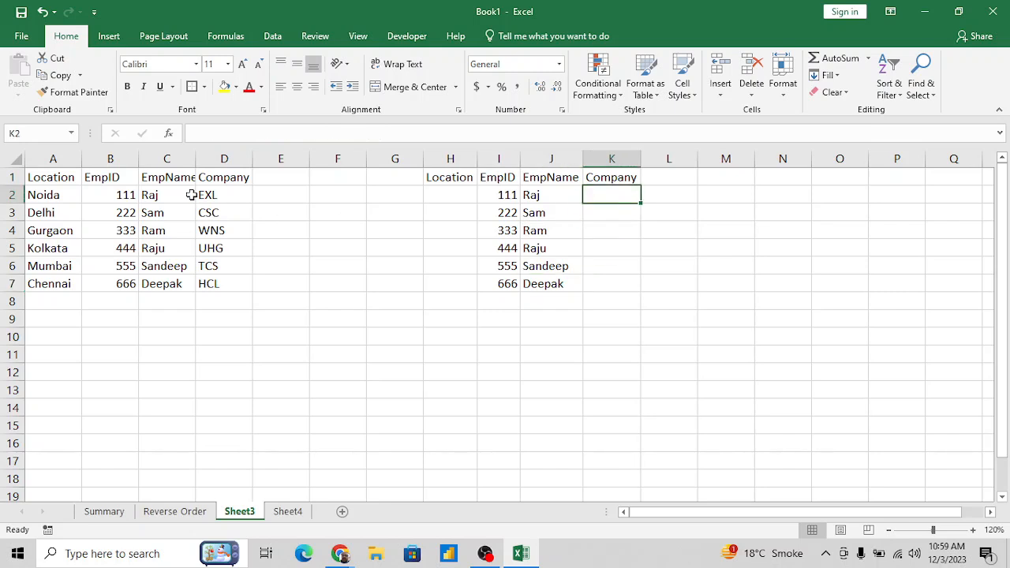
pyautogui.write('=off')
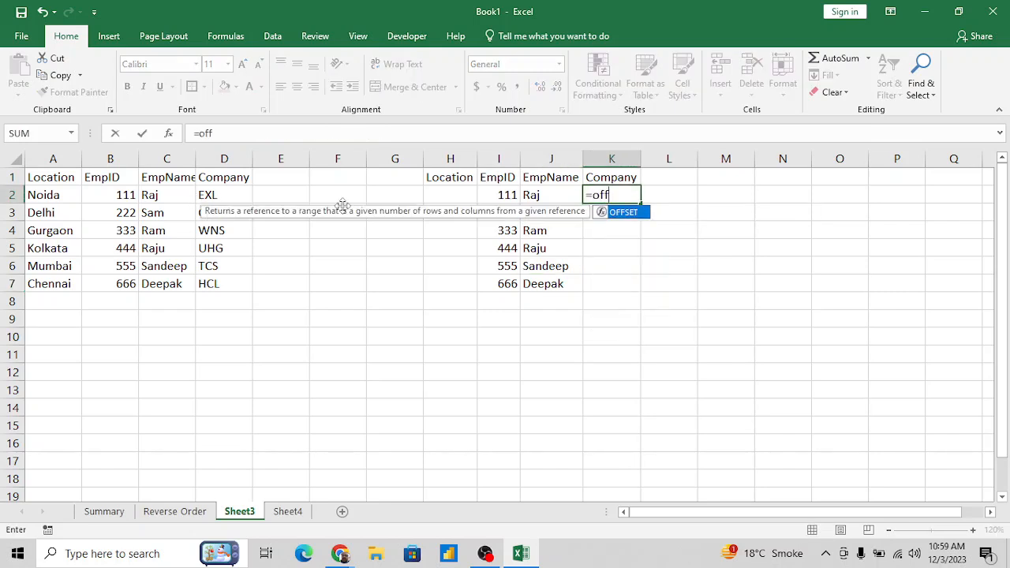
pyautogui.press('Tab')
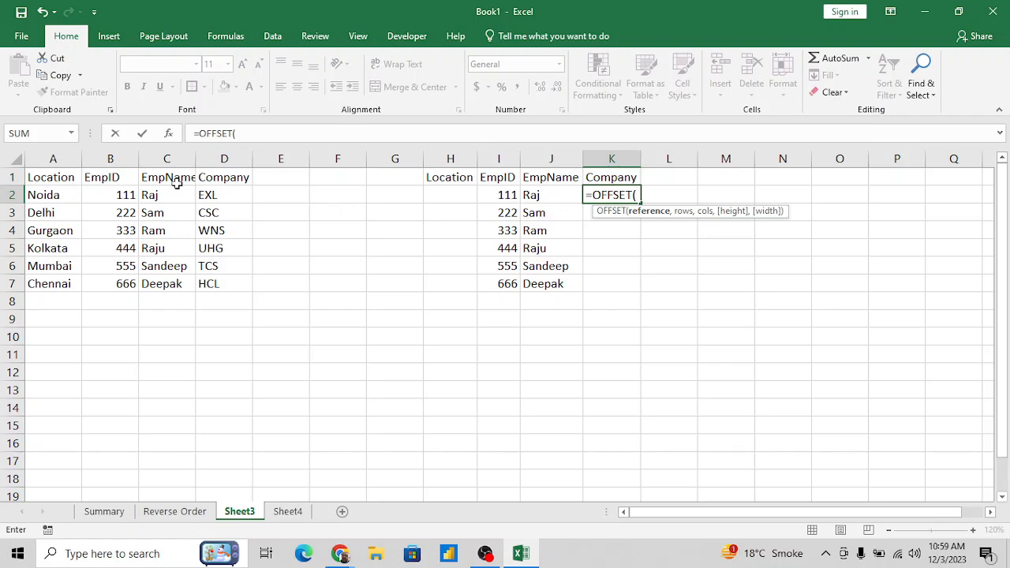
pyautogui.click(120, 177)
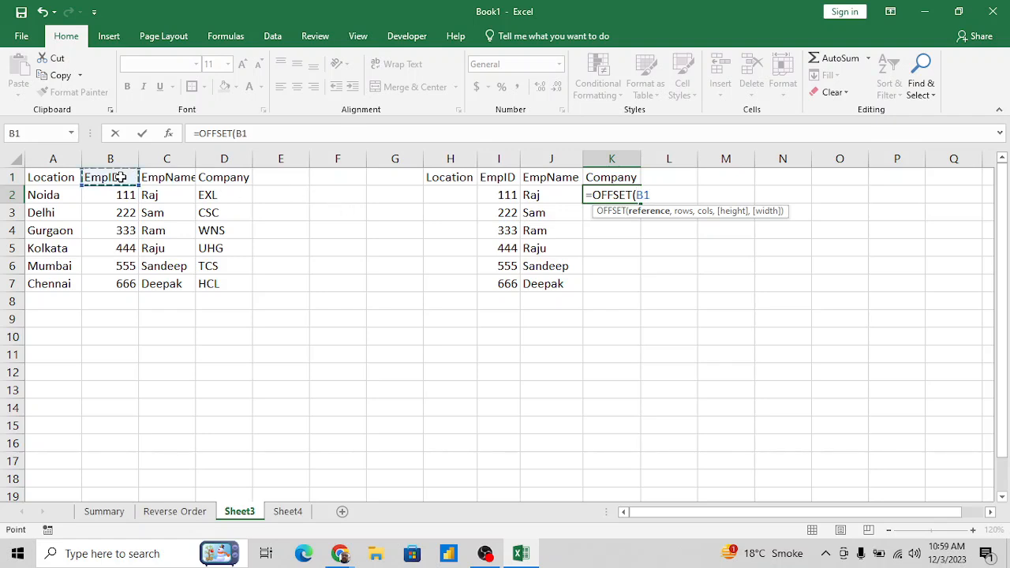
pyautogui.press('F4')
pyautogui.write(',')
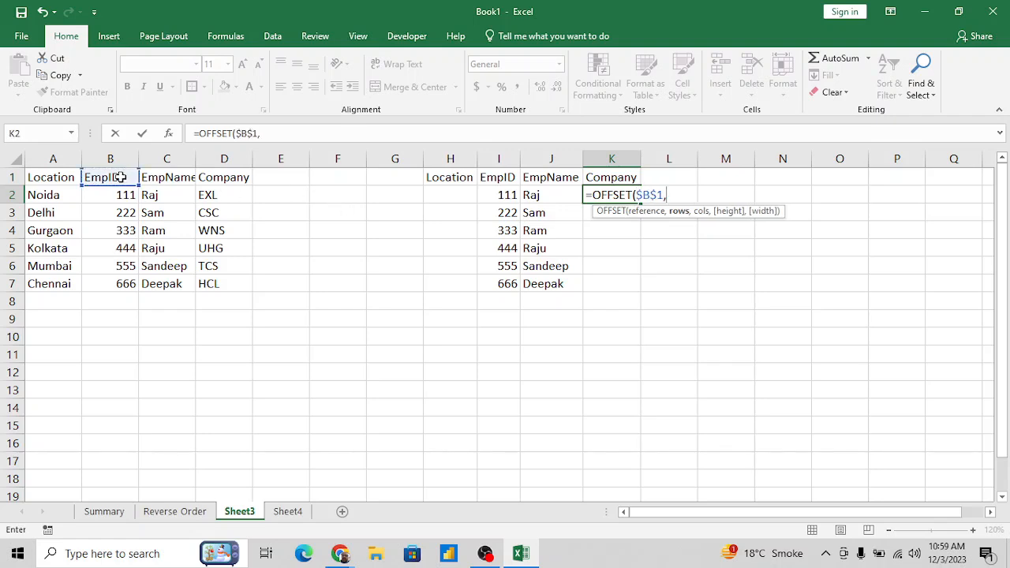
pyautogui.write('ma')
# Nest MATCH($I2,$B$2:$B$7,0) as the rows argument of the OFFSET formula in K2.
pyautogui.press('Tab')
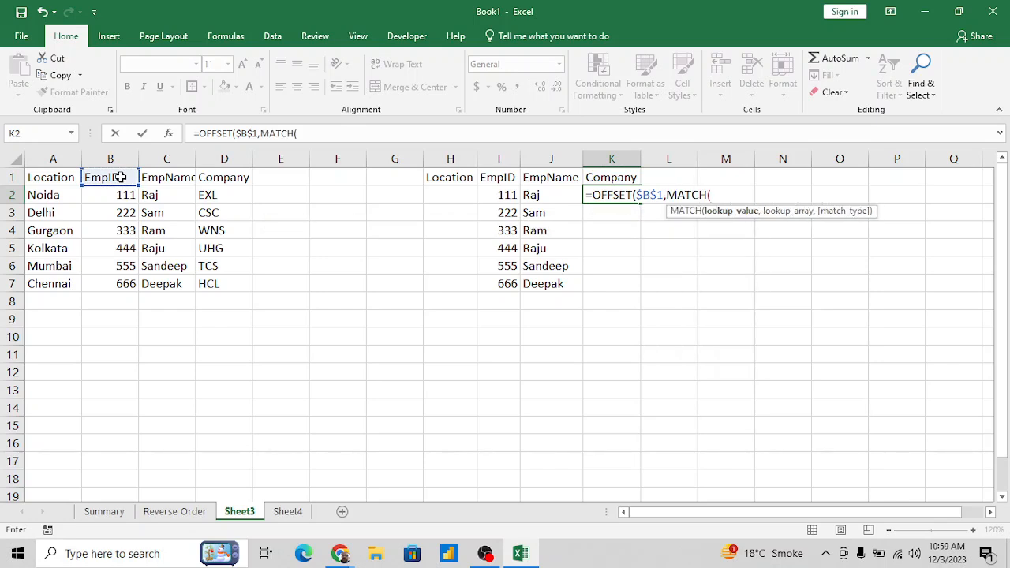
pyautogui.click(511, 195)
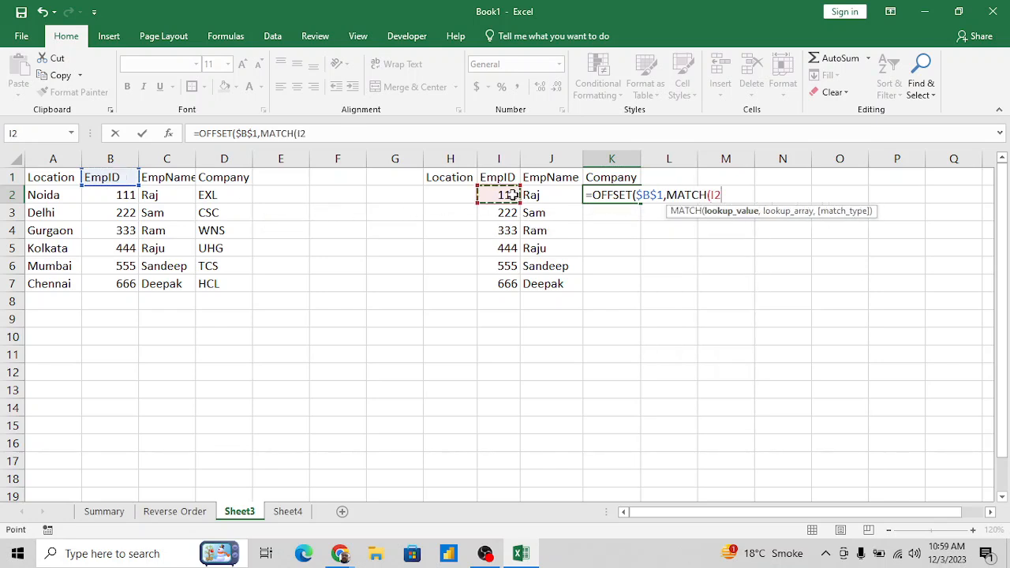
pyautogui.press('F4')
pyautogui.press('F4')
pyautogui.press('F4')
pyautogui.write(',')
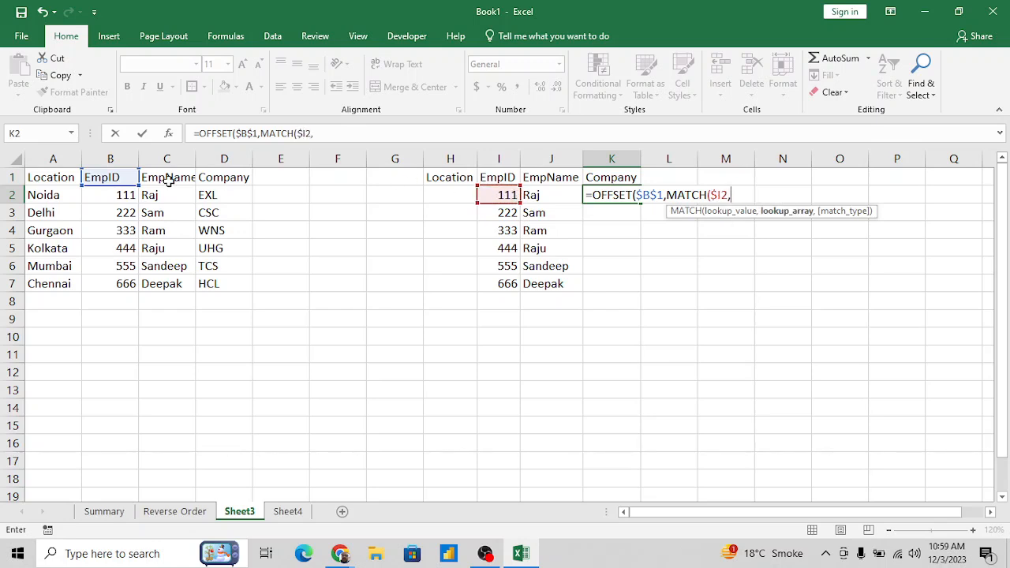
pyautogui.click(127, 195)
pyautogui.hotkey('ctrl', 'shift', 'Down')
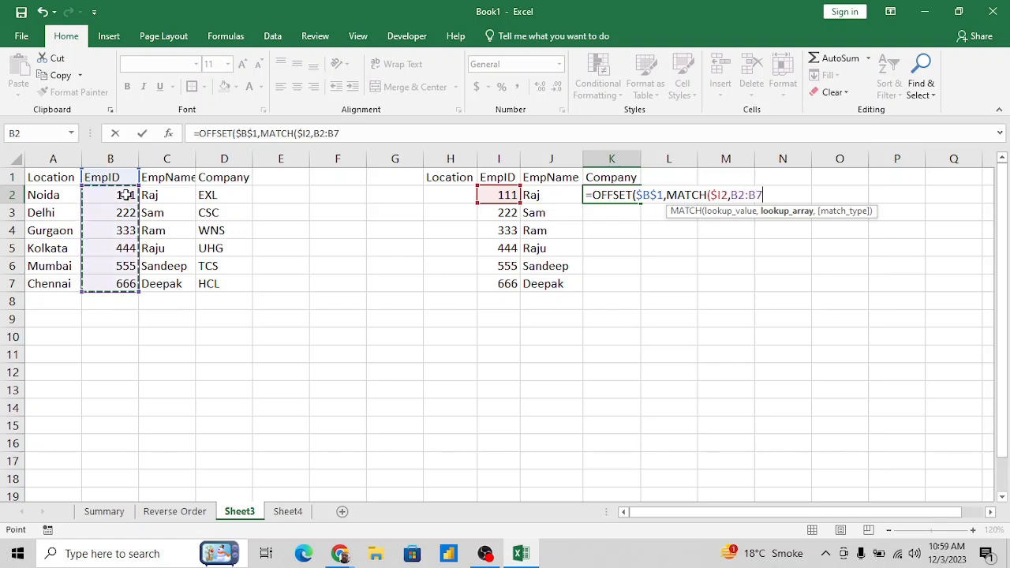
pyautogui.press('F4')
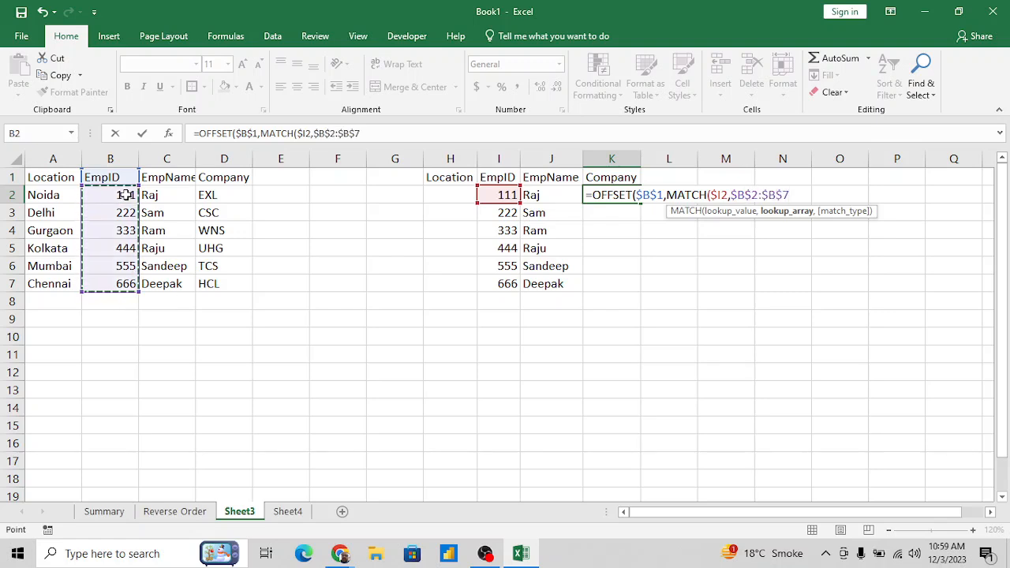
pyautogui.write(',0)')
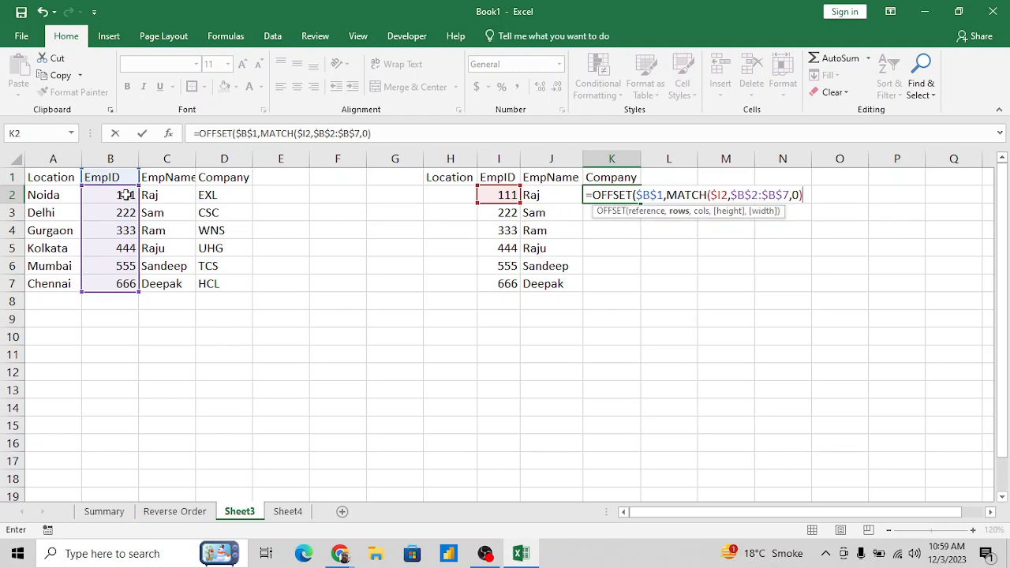
pyautogui.write(',')
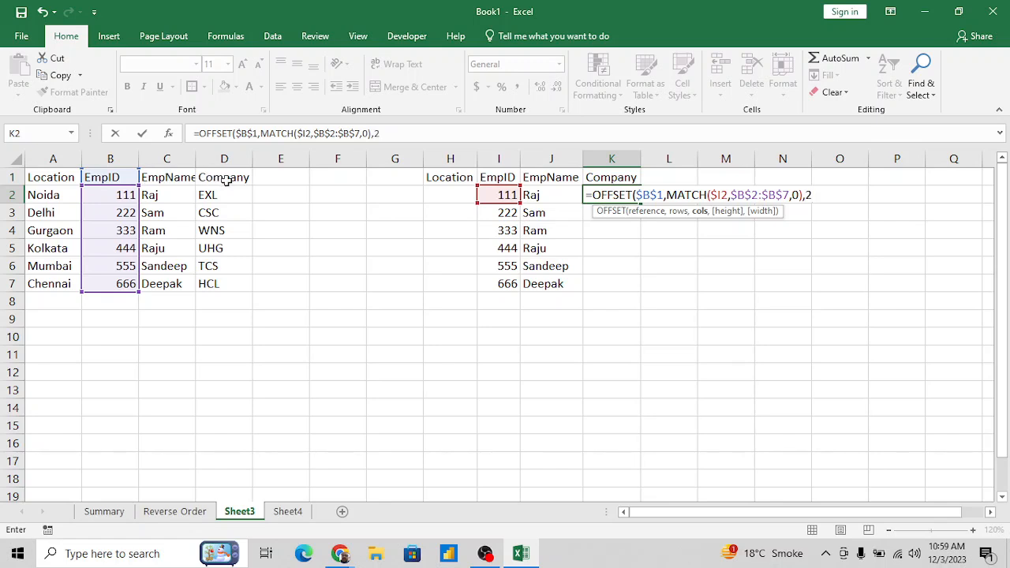
# Set the cols argument to 2 and complete the Company formula in K2.
pyautogui.write('2)')
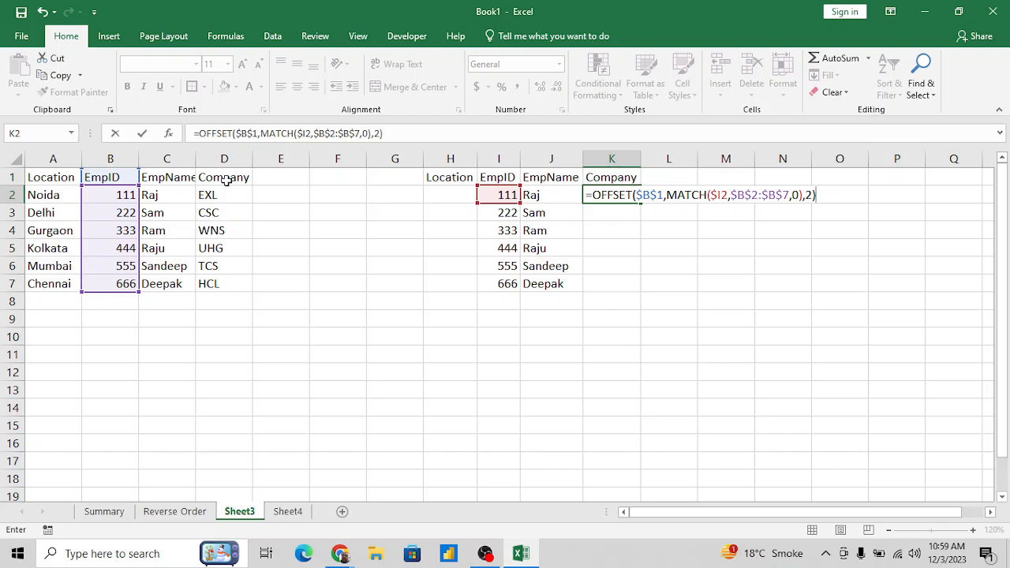
pyautogui.press('Return')
pyautogui.press('Up')
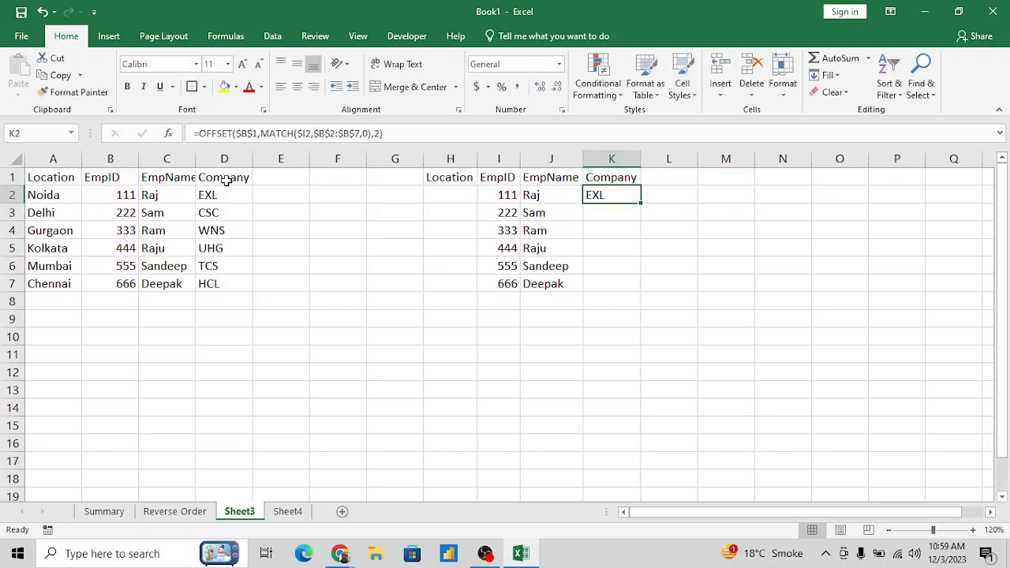
# Fill the Company formula from K2 down to K7 and check the copied formulas.
pyautogui.hotkey('shift', 'Down')
pyautogui.hotkey('shift', 'Down')
pyautogui.hotkey('shift', 'Down')
pyautogui.hotkey('shift', 'Down')
pyautogui.hotkey('shift', 'Down')
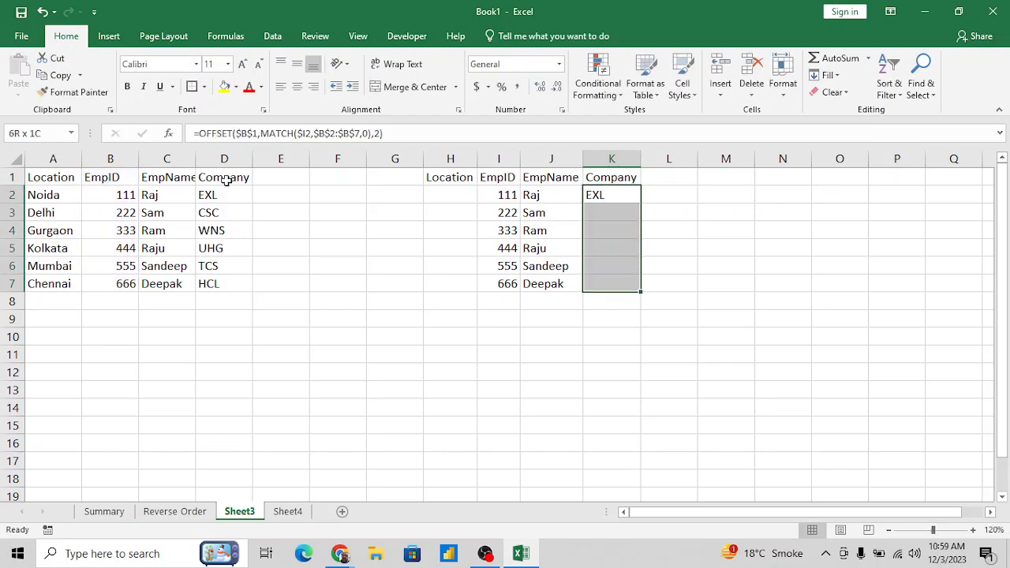
pyautogui.hotkey('ctrl', 'd')
pyautogui.press('Down')
pyautogui.press('Down')
pyautogui.press('Down')
pyautogui.press('Down')
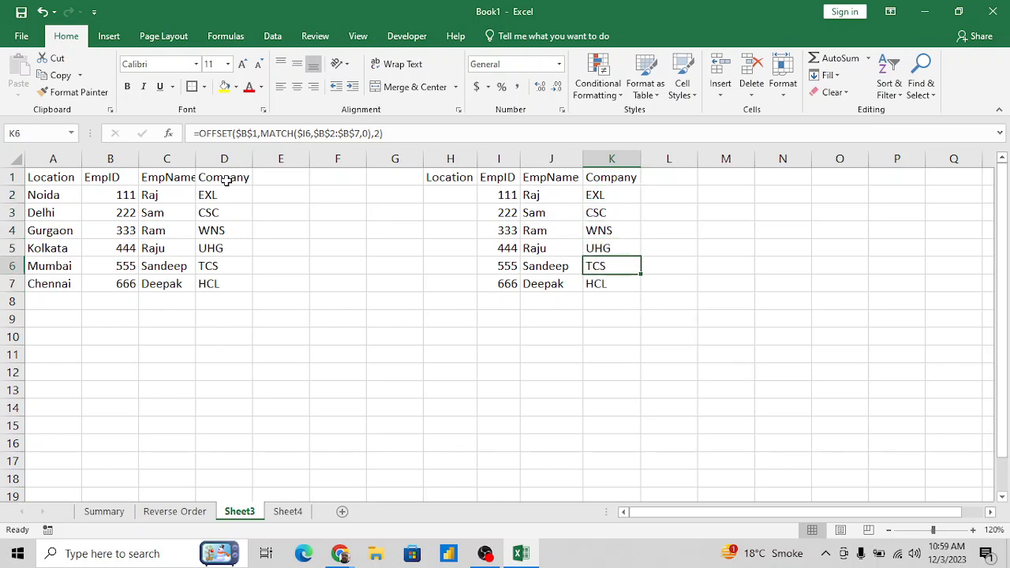
# Move back through the results to the first Location entry of the source table in A2.
pyautogui.press('Up')
pyautogui.press('Up')
pyautogui.press('Up')
pyautogui.press('Up')
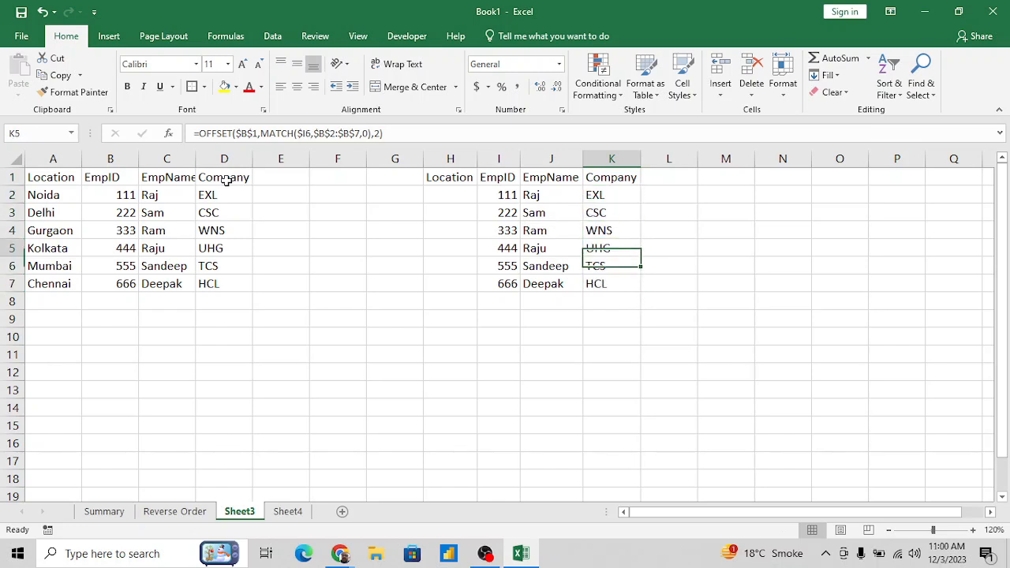
pyautogui.press('Left')
pyautogui.press('Left')
pyautogui.press('Left')
pyautogui.press('Left')
pyautogui.press('Left')
pyautogui.press('Left')
pyautogui.press('Left')
pyautogui.press('Left')
pyautogui.press('Left')
pyautogui.press('Left')
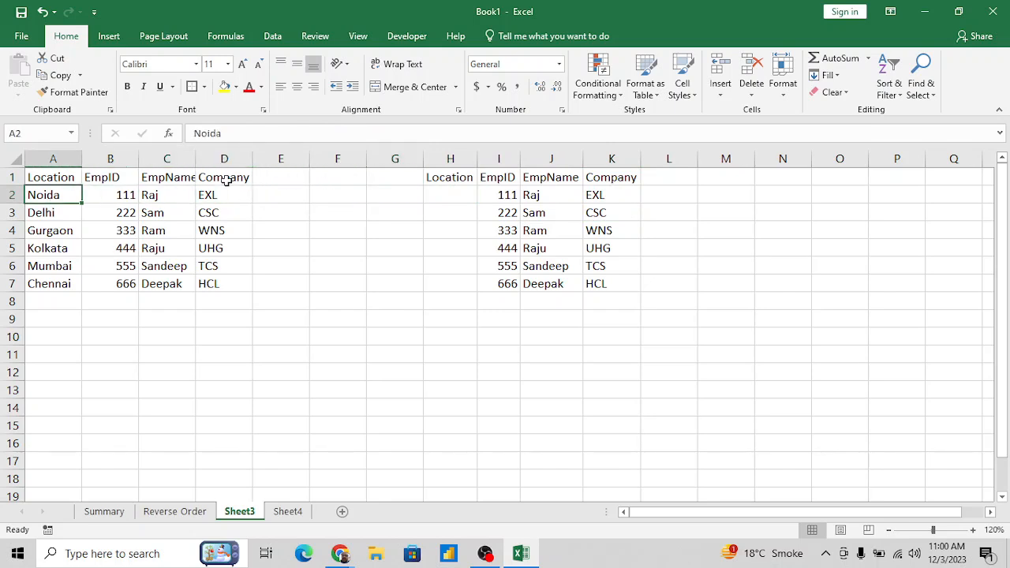
# Start an OFFSET formula in the first Location result cell, H2, with $B$1 as the reference.
pyautogui.press('Up')
pyautogui.press('Right')
pyautogui.press('Right')
pyautogui.press('Right')
pyautogui.press('Right')
pyautogui.press('Right')
pyautogui.press('Right')
pyautogui.press('Right')
pyautogui.press('Down')
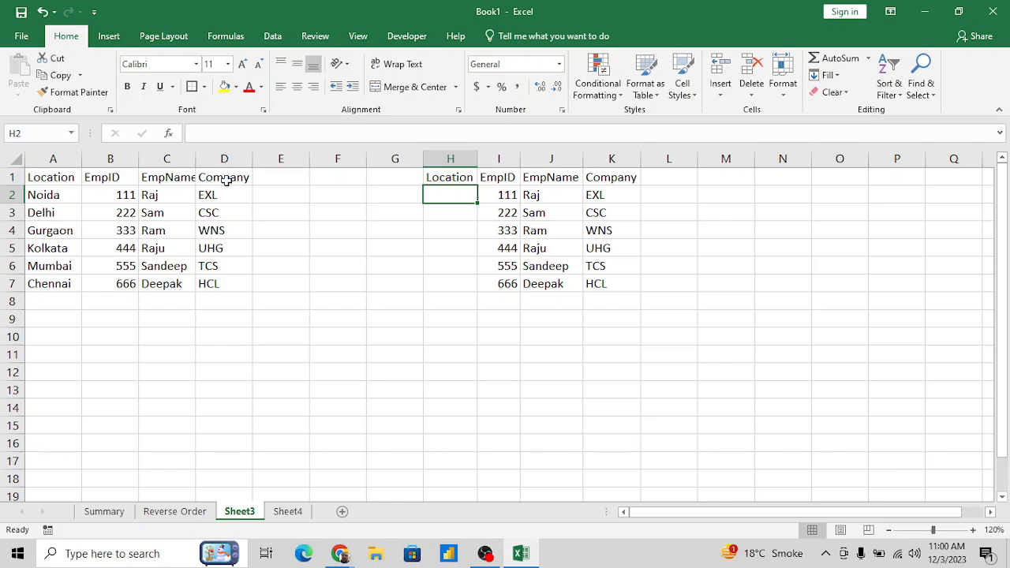
pyautogui.write('=off')
pyautogui.press('Tab')
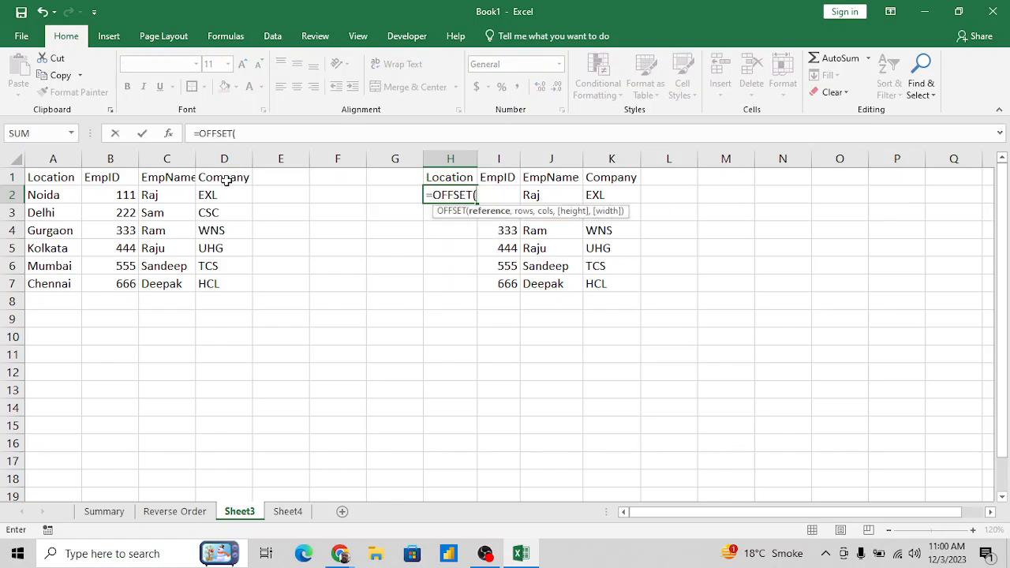
pyautogui.click(117, 180)
pyautogui.press('F4')
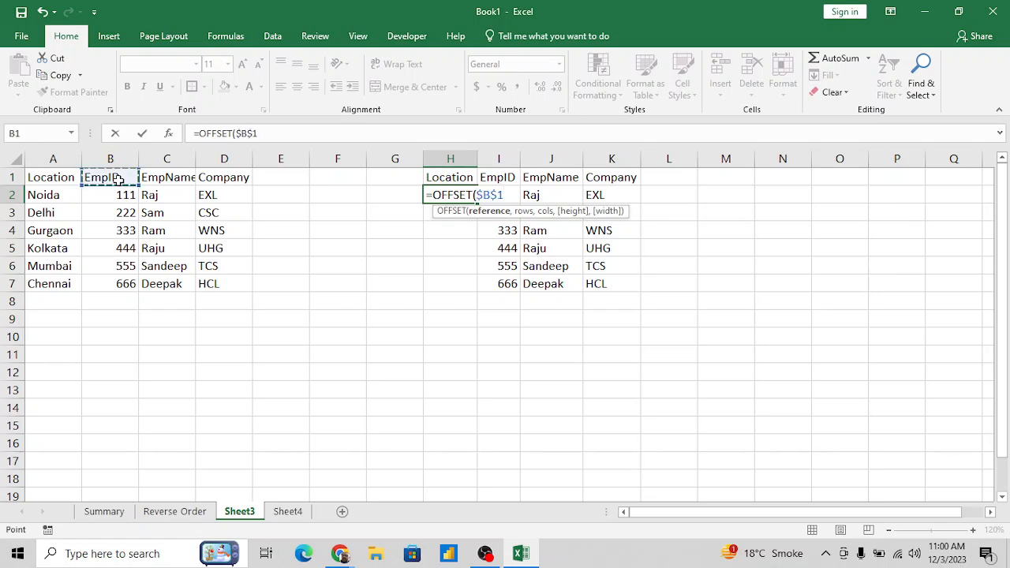
# Nest a MATCH function as the rows argument in H2, with $I2 as its lookup value.
pyautogui.write(',ma')
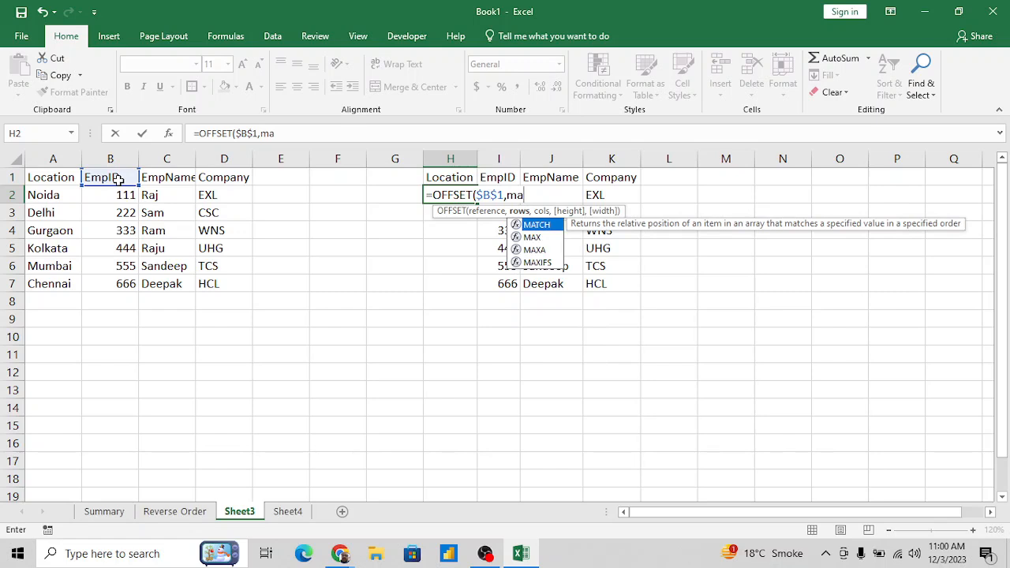
pyautogui.press('Tab')
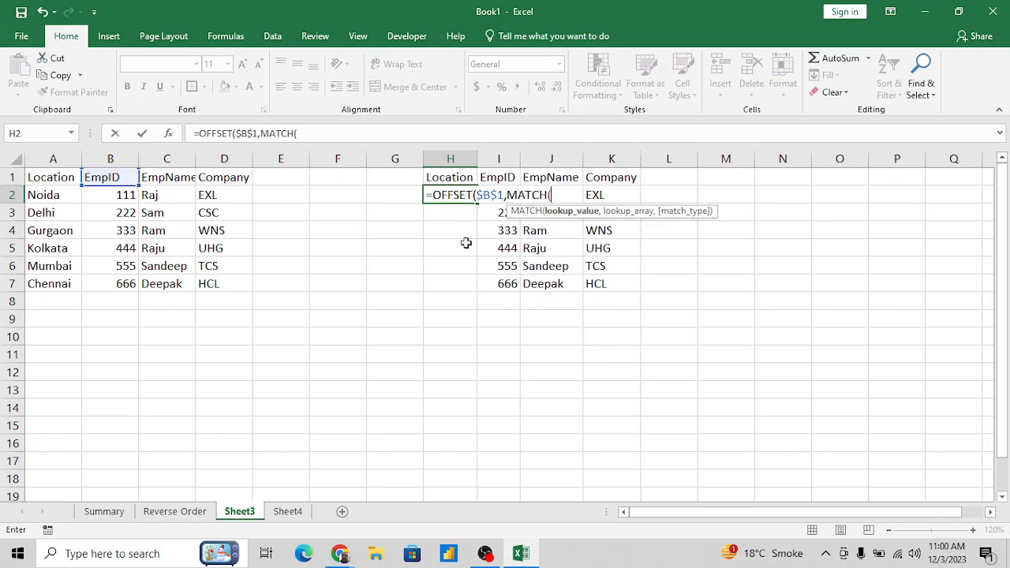
pyautogui.click(497, 231)
pyautogui.press('Up')
pyautogui.press('Up')
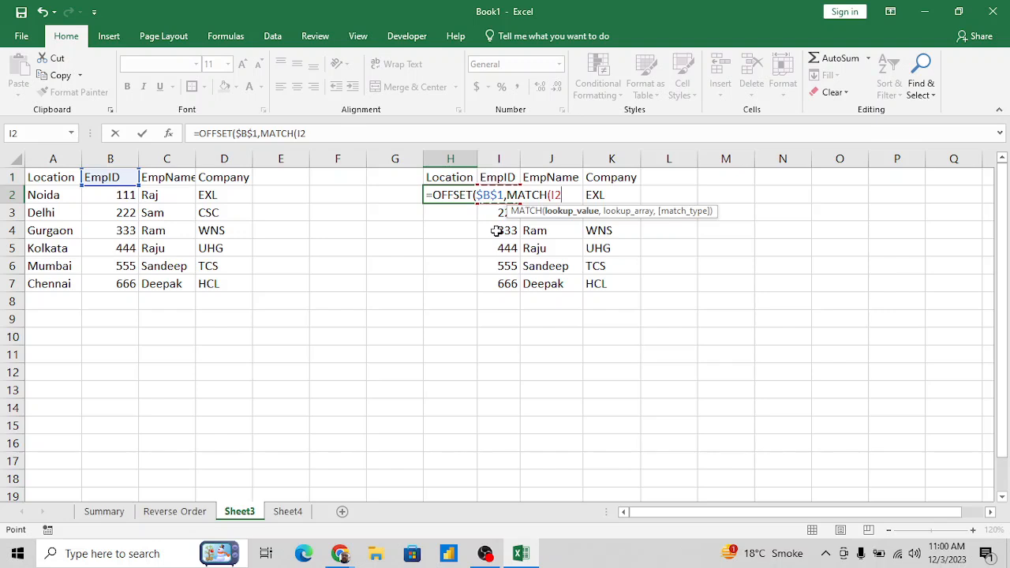
pyautogui.press('F4')
pyautogui.press('F4')
pyautogui.press('F4')
pyautogui.write(',')
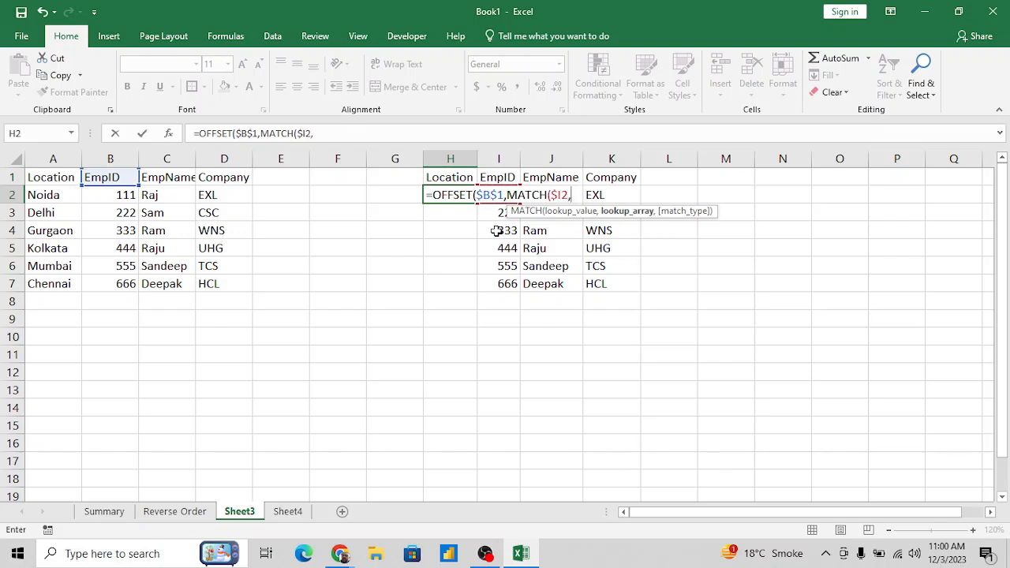
# Set the MATCH lookup array to $B$2:$B$7 with match type 0 and close the function.
pyautogui.click(120, 194)
pyautogui.hotkey('ctrl', 'shift', 'Down')
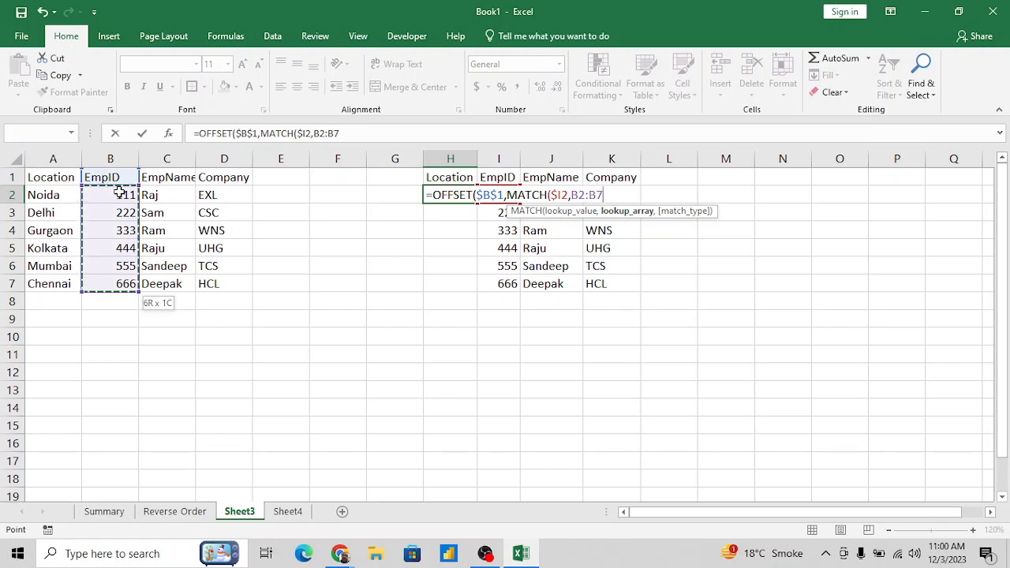
pyautogui.press('F4')
pyautogui.write(',0')
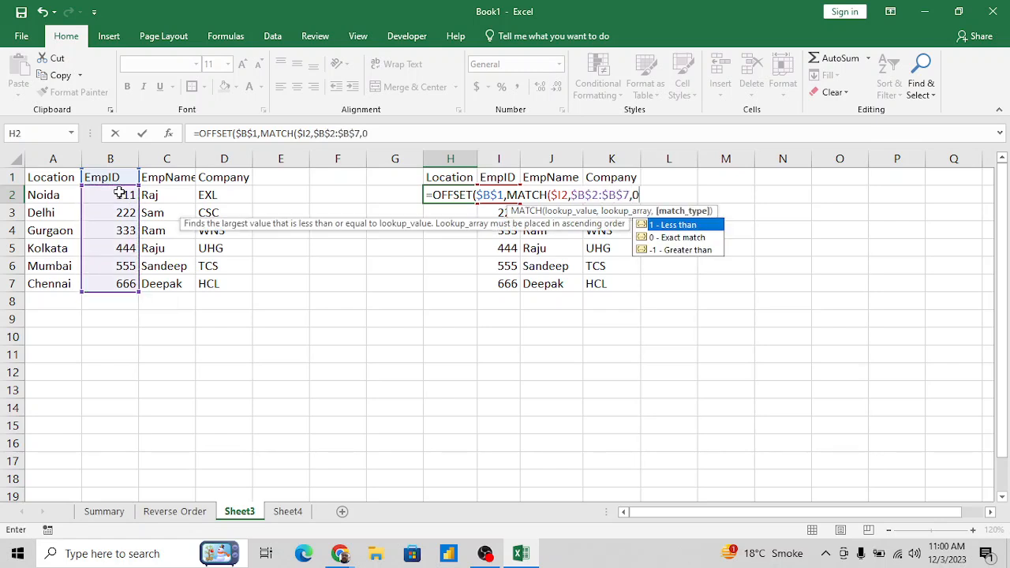
pyautogui.write('),')
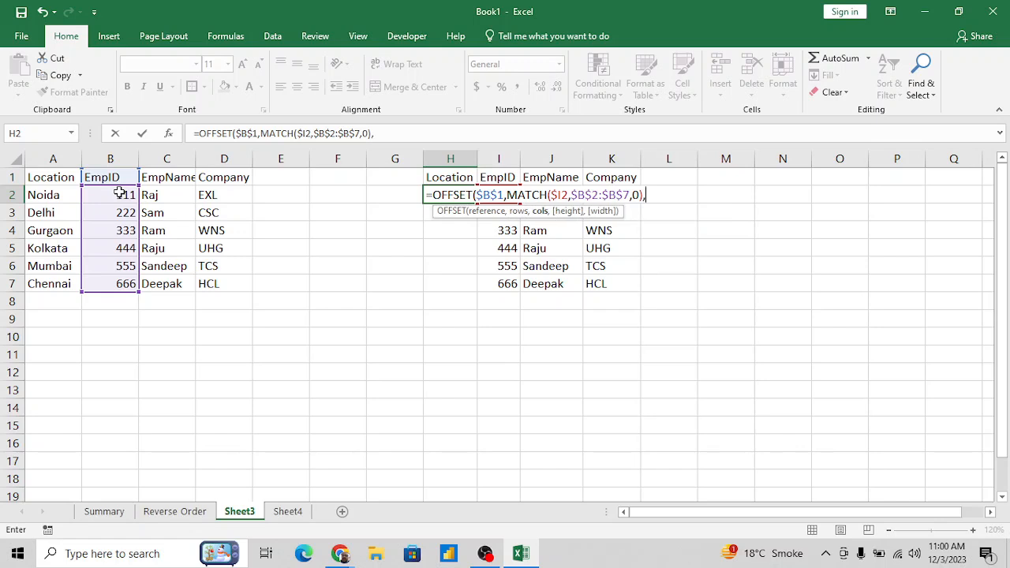
pyautogui.write('-1)')
# Set the cols argument to -1 and complete the Location formula in H2.
pyautogui.press('Return')
# Fill the Location formula from H2 down to H7.
pyautogui.press('Up')
pyautogui.hotkey('shift', 'Down')
pyautogui.hotkey('shift', 'Down')
pyautogui.hotkey('shift', 'Down')
pyautogui.hotkey('shift', 'Down')
pyautogui.hotkey('shift', 'Down')
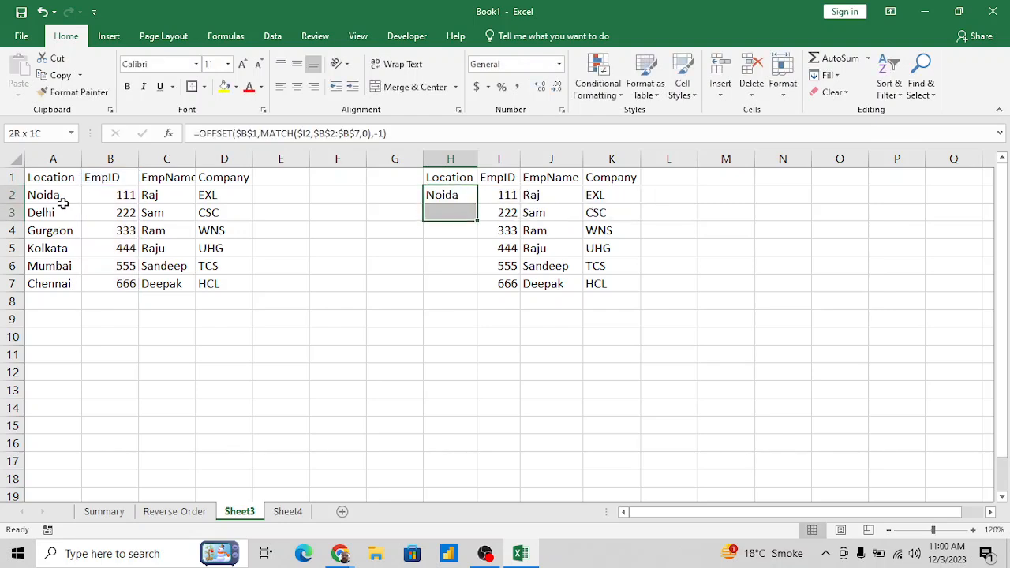
pyautogui.hotkey('ctrl', 'd')
# Examine the filled Location formulas in column H and the EmpID entry in I6.
pyautogui.press('Down')
pyautogui.press('Down')
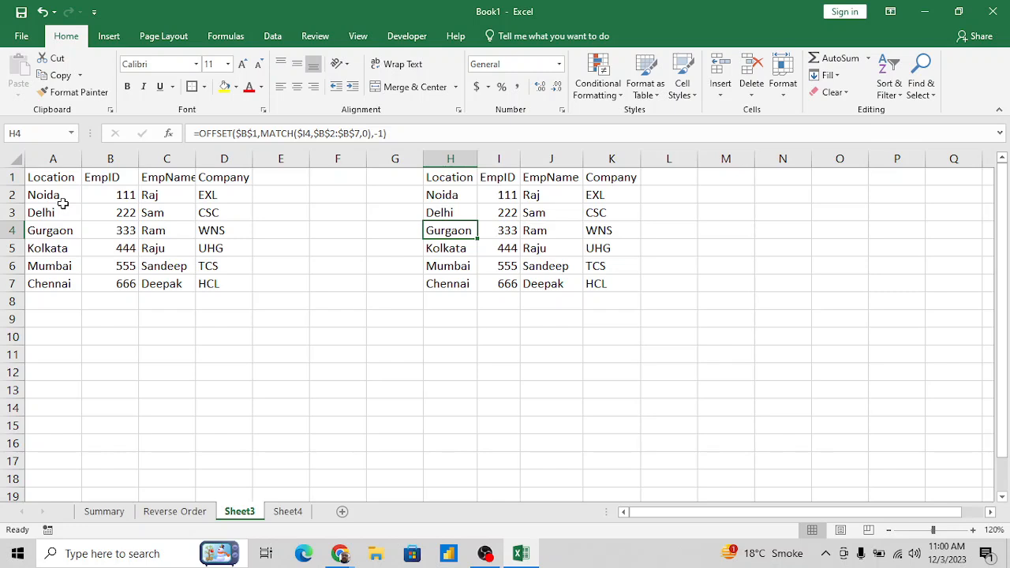
pyautogui.press('Up')
pyautogui.press('Up')
pyautogui.press('Up')
pyautogui.press('Down')
pyautogui.press('Down')
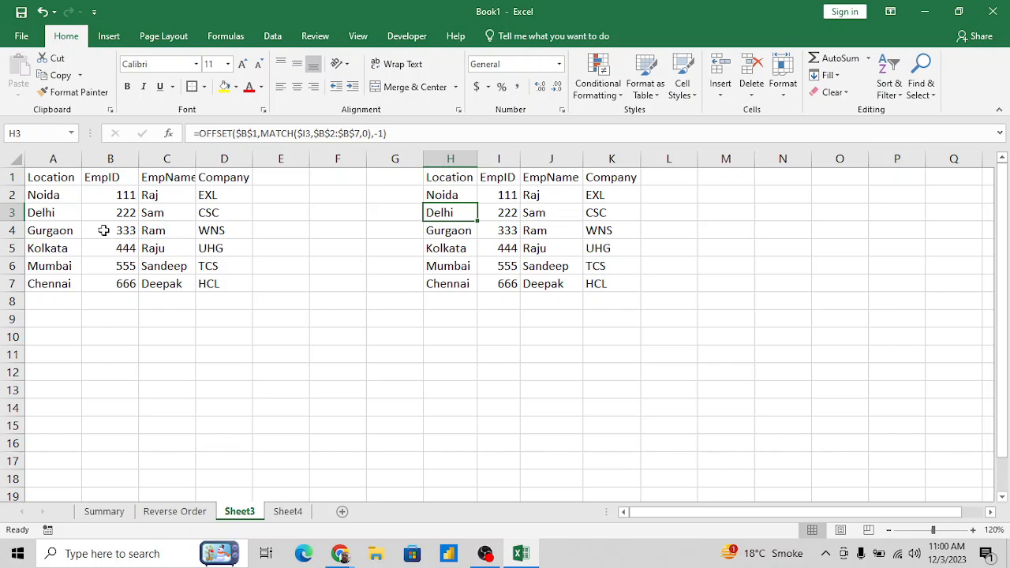
pyautogui.click(482, 260)
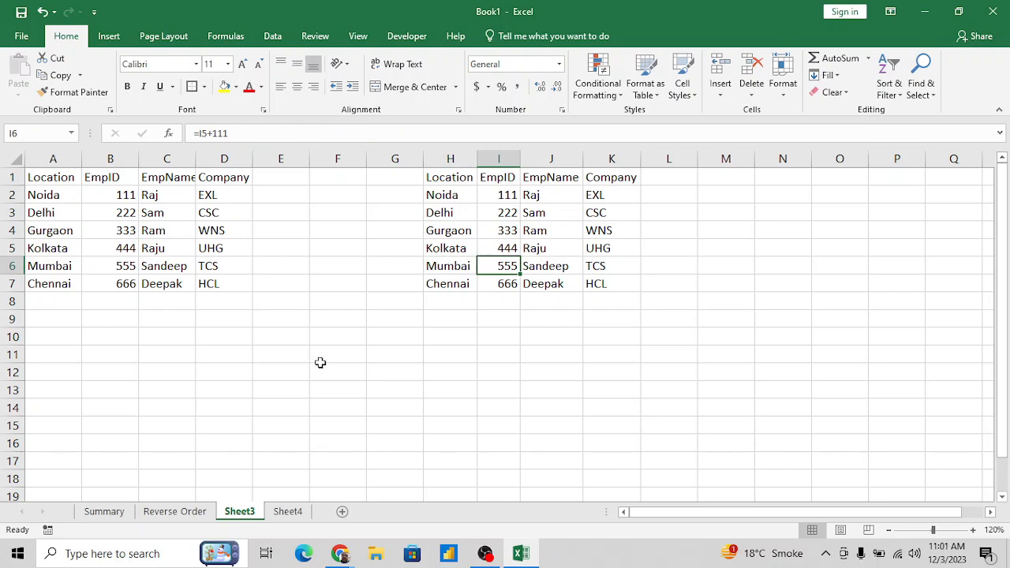
# Rename Sheet3 as "Vlookup - Offset".
pyautogui.doubleClick(239, 512)
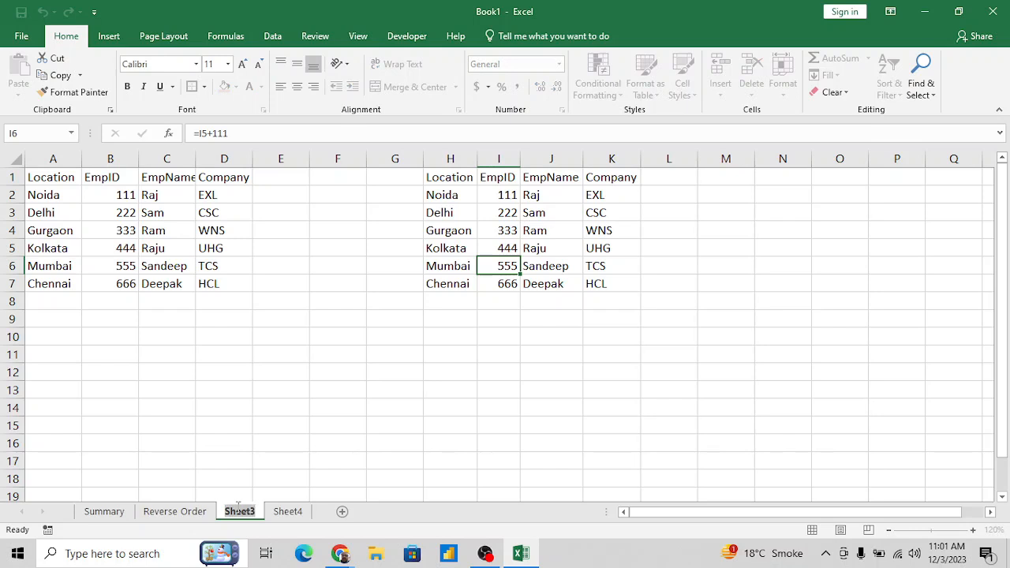
pyautogui.write('Vlo')
pyautogui.press('BackSpace')
pyautogui.press('BackSpace')
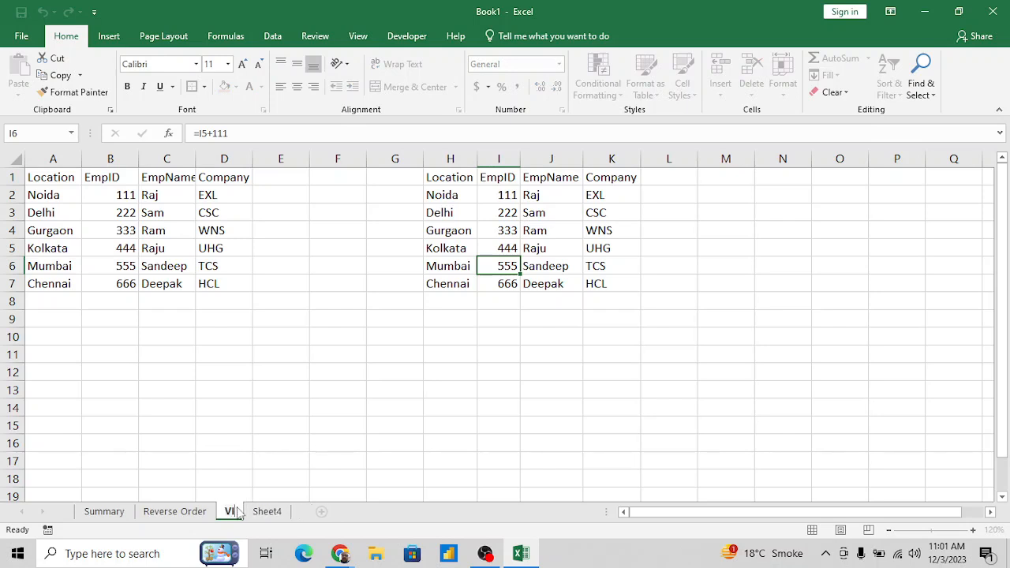
pyautogui.write('ookup')
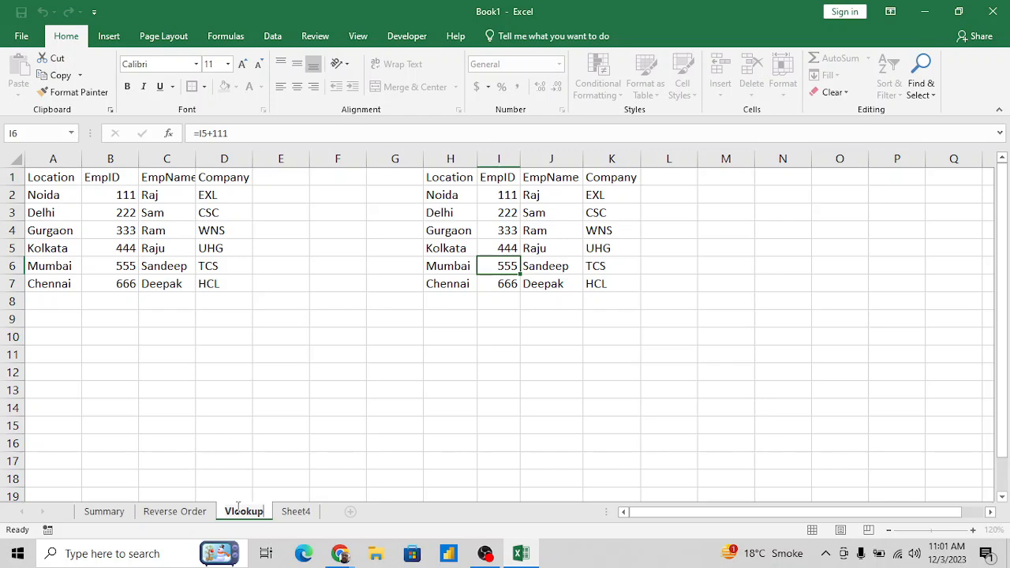
pyautogui.write(' - Offset')
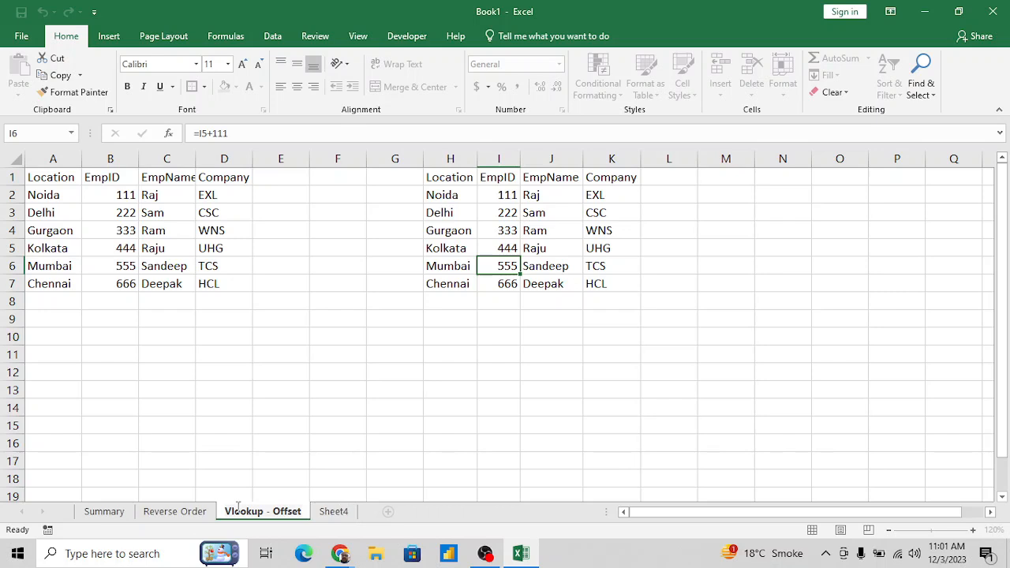
pyautogui.press('Return')
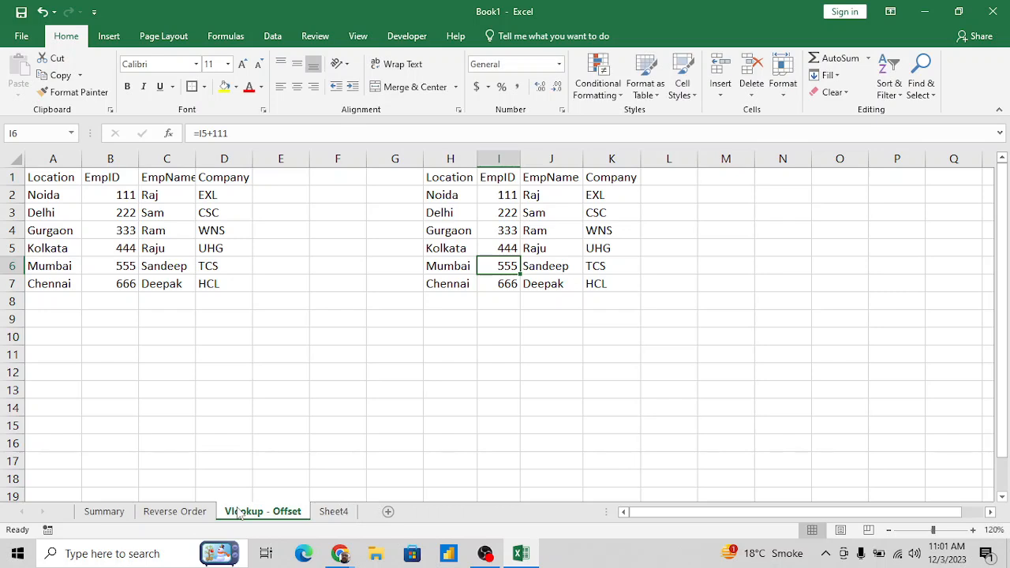
# Return to the Location header of the source table in A1.
pyautogui.click(271, 227)
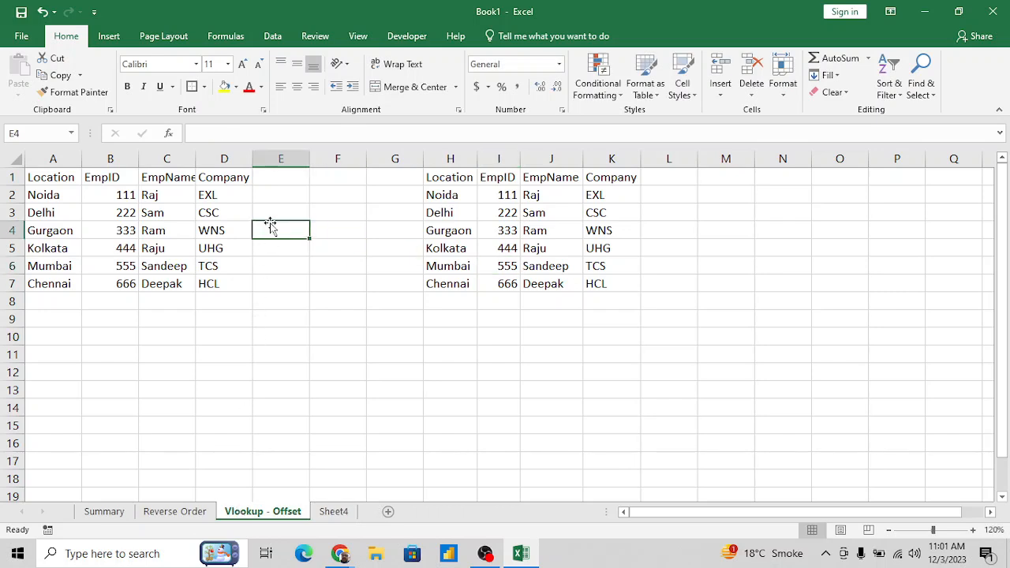
pyautogui.click(221, 241)
pyautogui.hotkey('ctrl', 'Up')
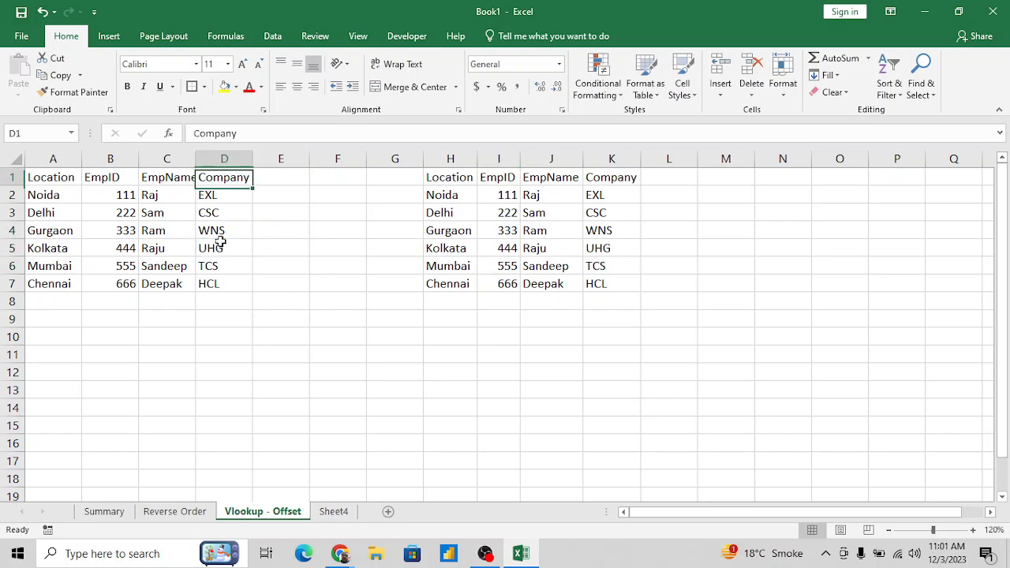
pyautogui.hotkey('ctrl', 'Left')
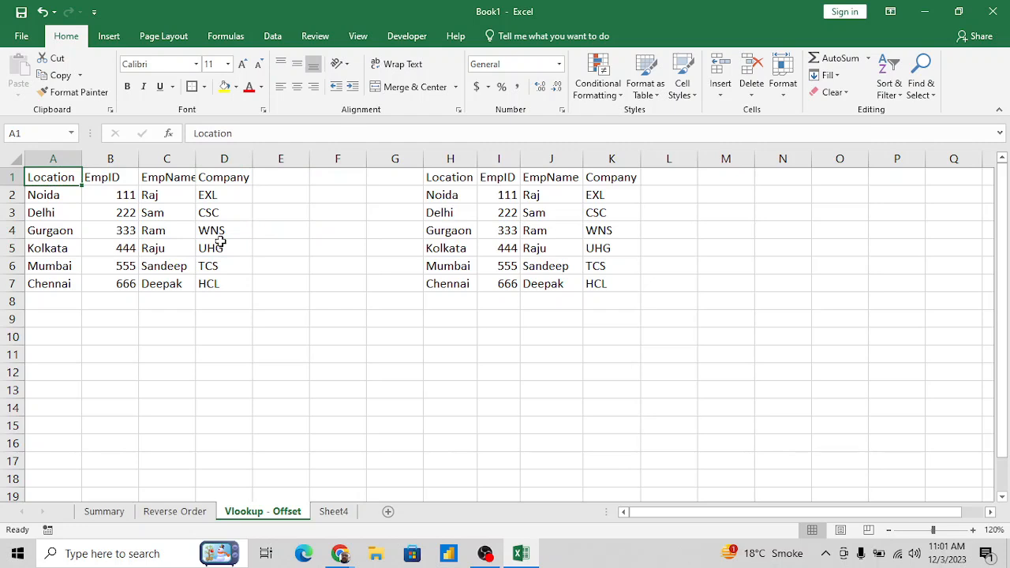
# Switch to Sheet4 and enter the header "Month" in A1 above the month names.
pyautogui.click(177, 512)
pyautogui.click(280, 512)
pyautogui.click(332, 512)
pyautogui.click(234, 408)
pyautogui.hotkey('ctrl', 'Up')
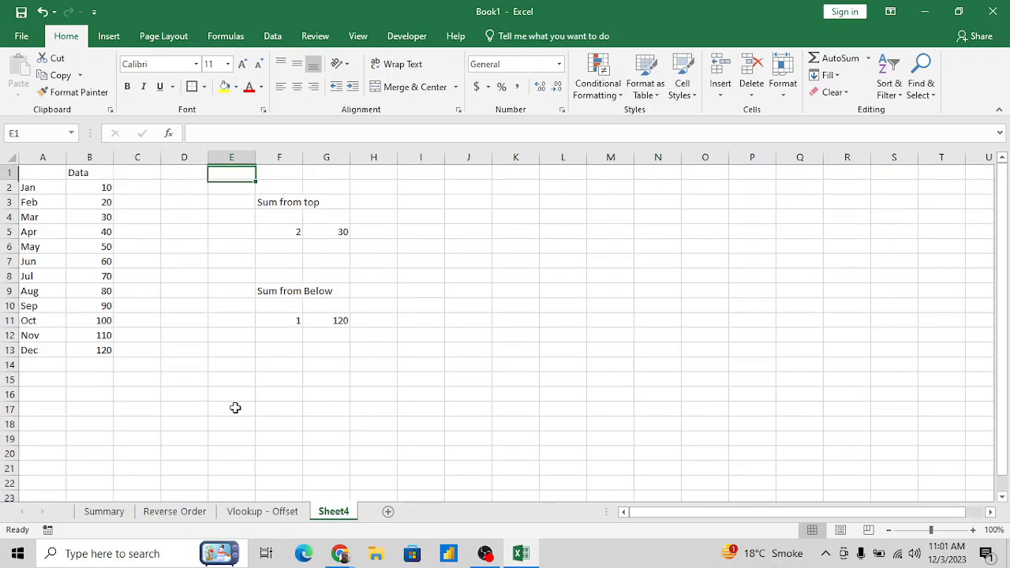
pyautogui.hotkey('ctrl', 'Home')
pyautogui.press('Down')
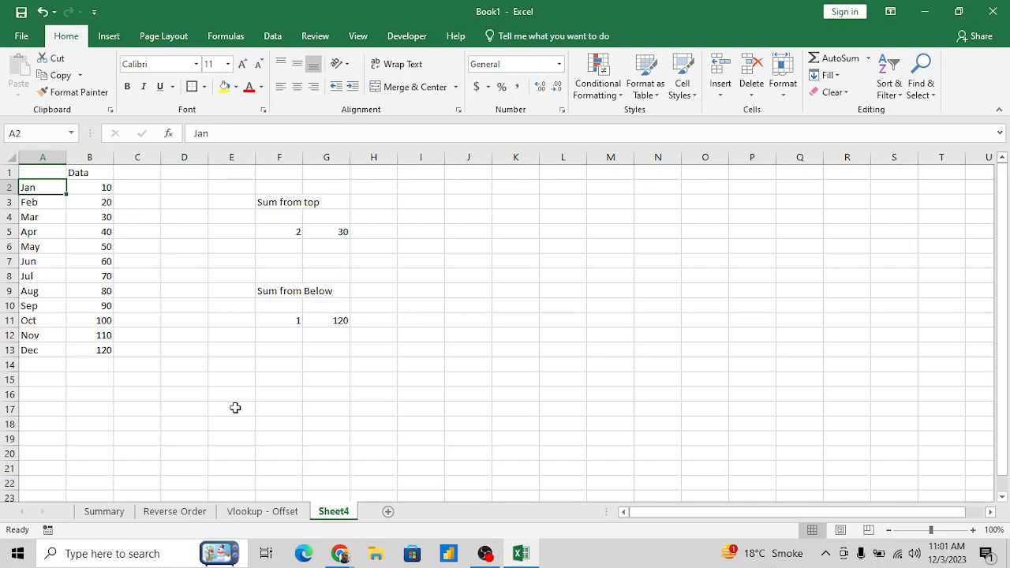
pyautogui.press('Up')
pyautogui.write('Month')
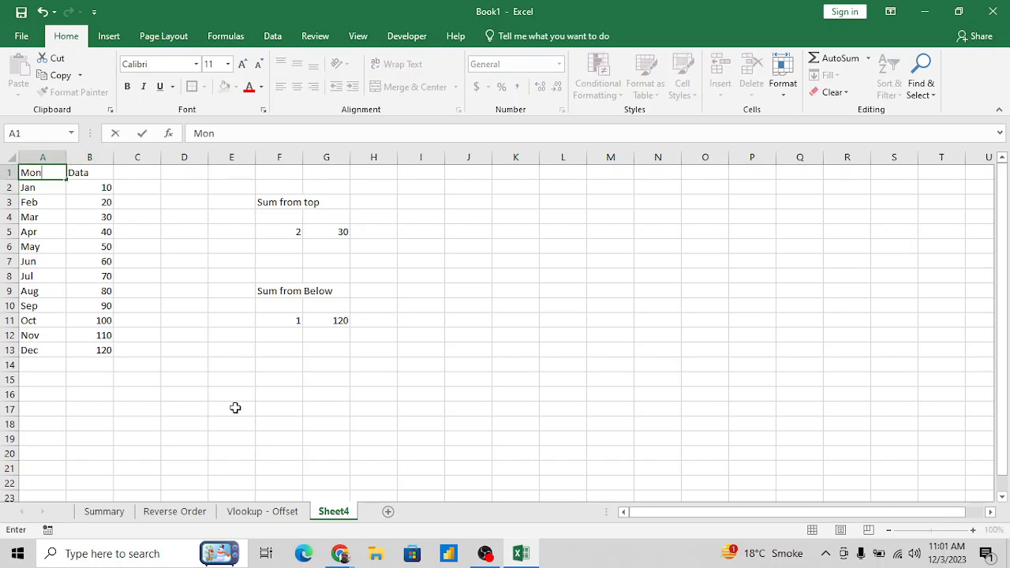
pyautogui.press('Return')
# Make the Month and Data headers in A1:B1 bold.
pyautogui.press('Up')
pyautogui.hotkey('shift', 'Right')
pyautogui.hotkey('ctrl', 'b')
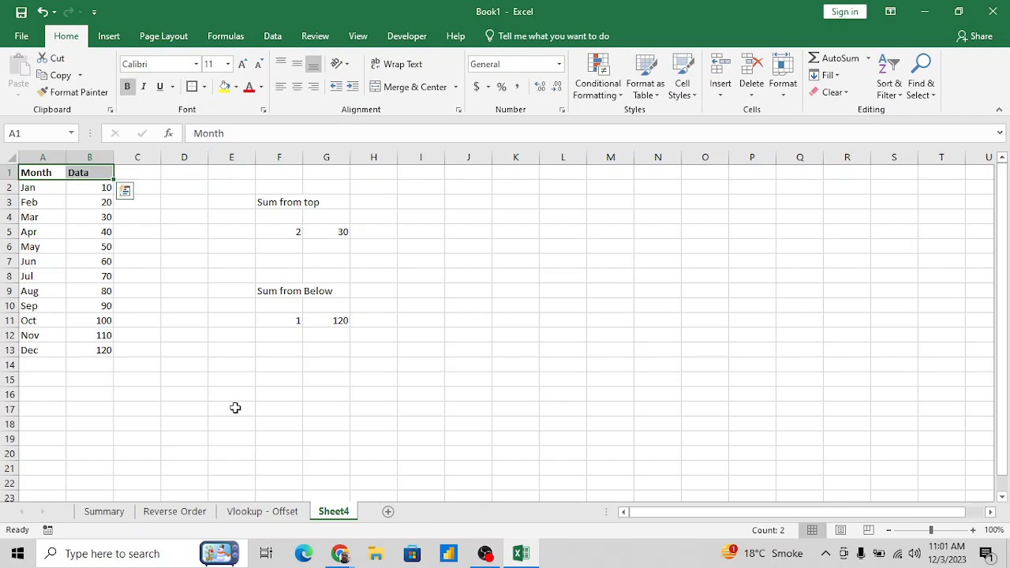
pyautogui.press('Down')
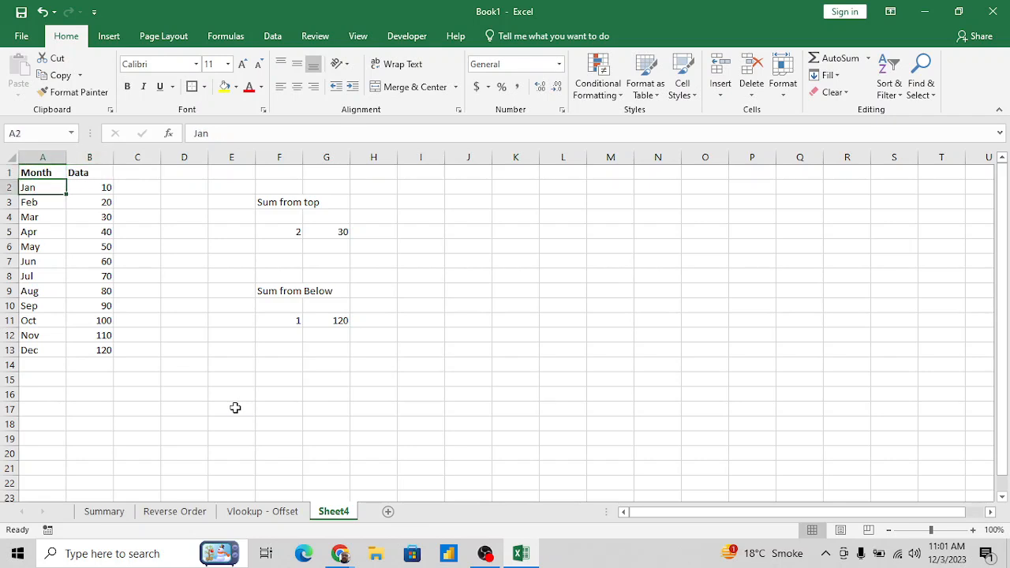
# Enlarge the Sheet4 view to 120%.
pyautogui.click(973, 530)
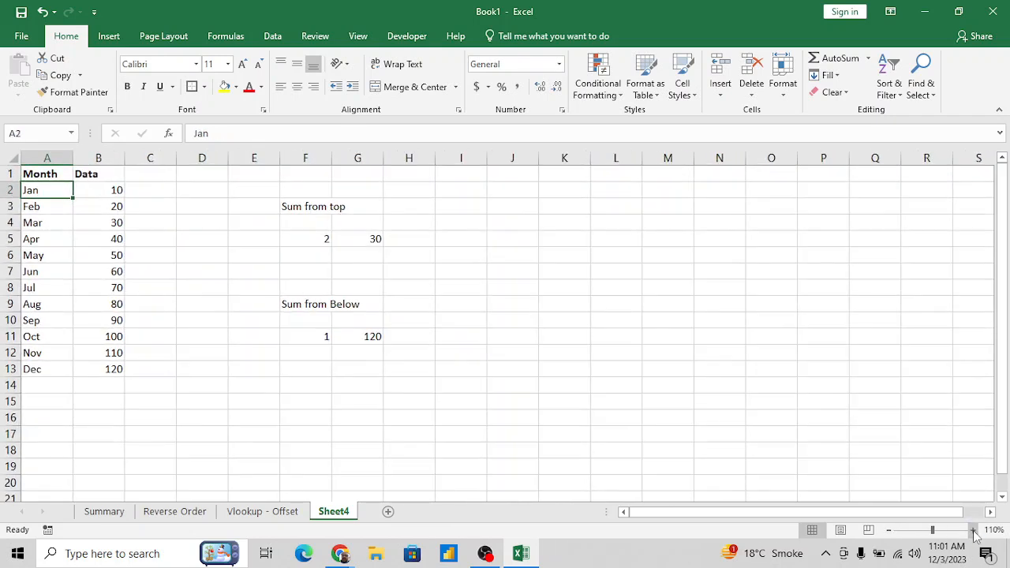
pyautogui.click(973, 530)
pyautogui.click(203, 354)
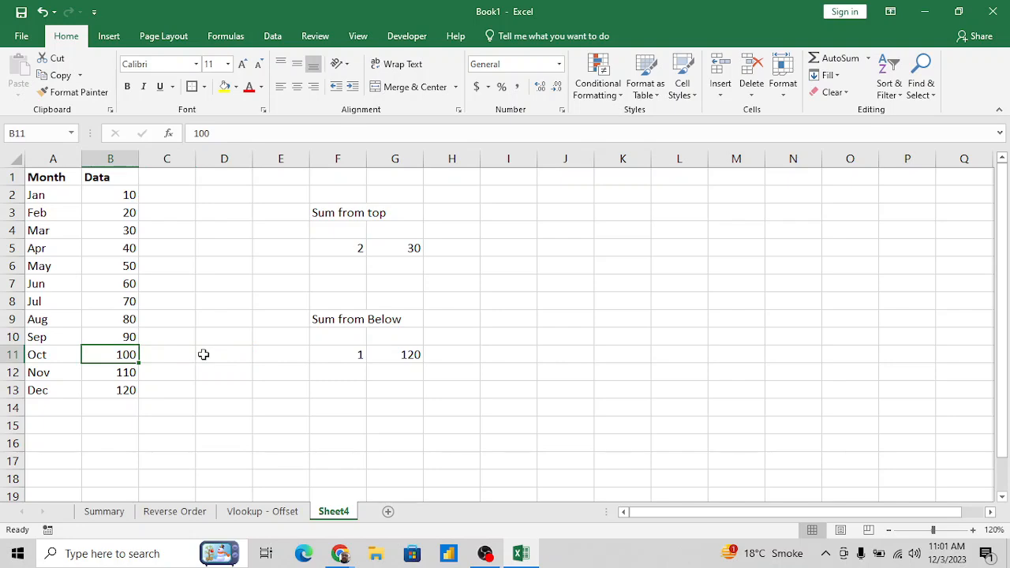
# Check the OBS recording and the Google Meet call, and return to the Excel workbook.
pyautogui.hotkey('alt', 'Tab')
pyautogui.hotkey('alt', 'Tab')
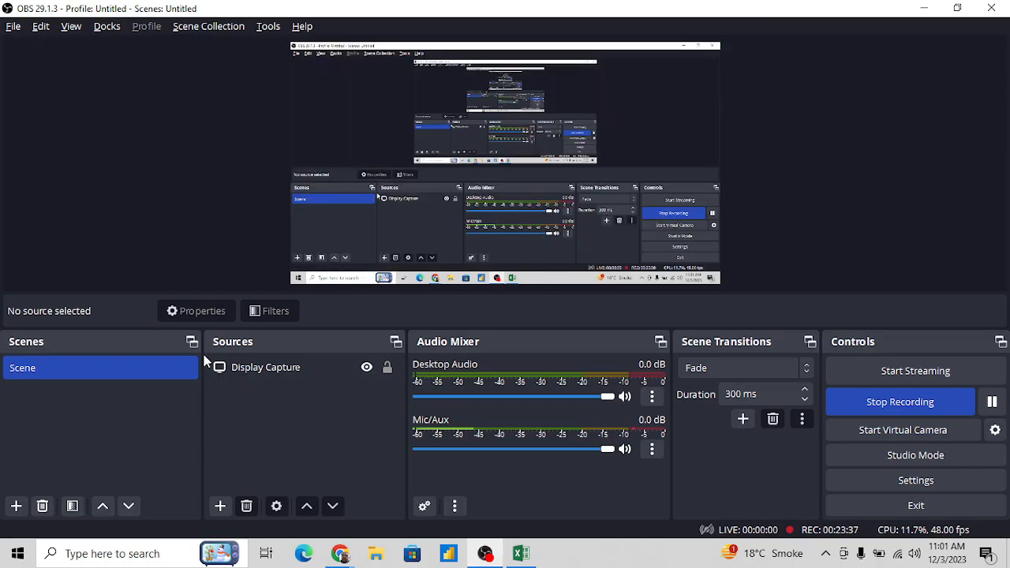
pyautogui.hotkey('alt', 'Tab')
pyautogui.hotkey('alt', 'Tab')
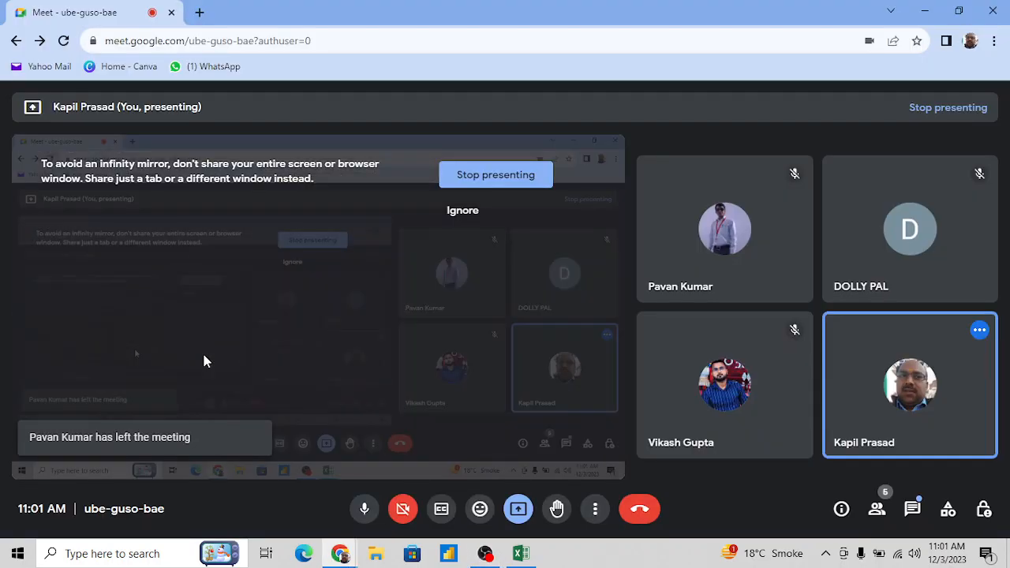
pyautogui.hotkey('alt', 'Tab')
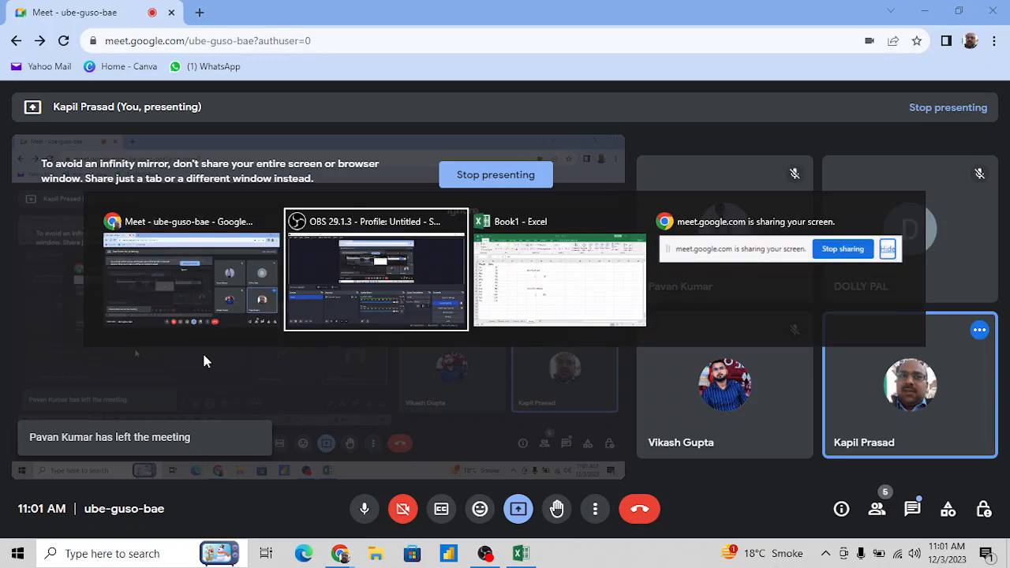
pyautogui.hotkey('alt', 'Tab')
pyautogui.hotkey('alt', 'Tab')
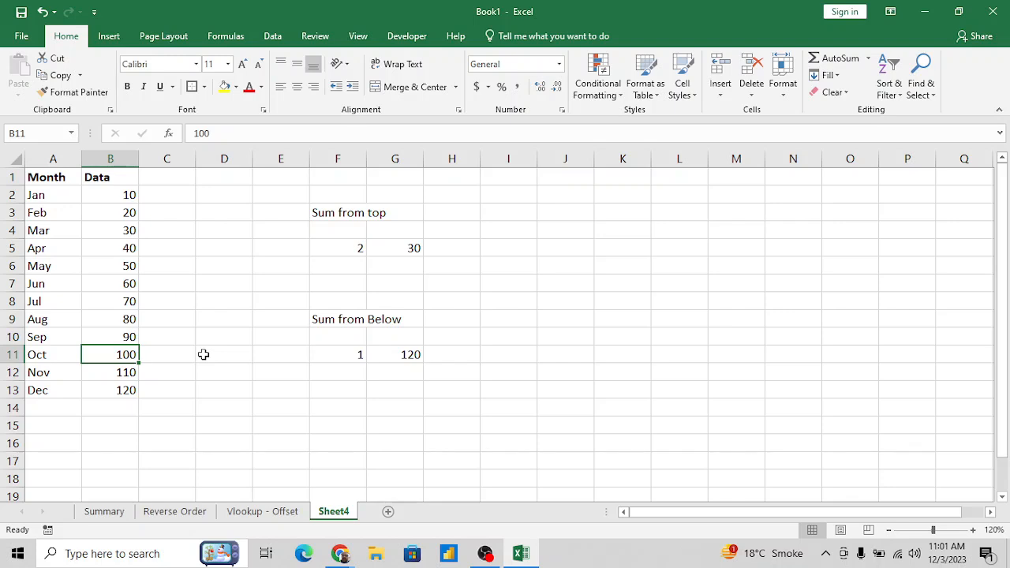
pyautogui.hotkey('alt', 'Tab')
pyautogui.hotkey('alt', 'Tab')
pyautogui.hotkey('alt', 'Tab')
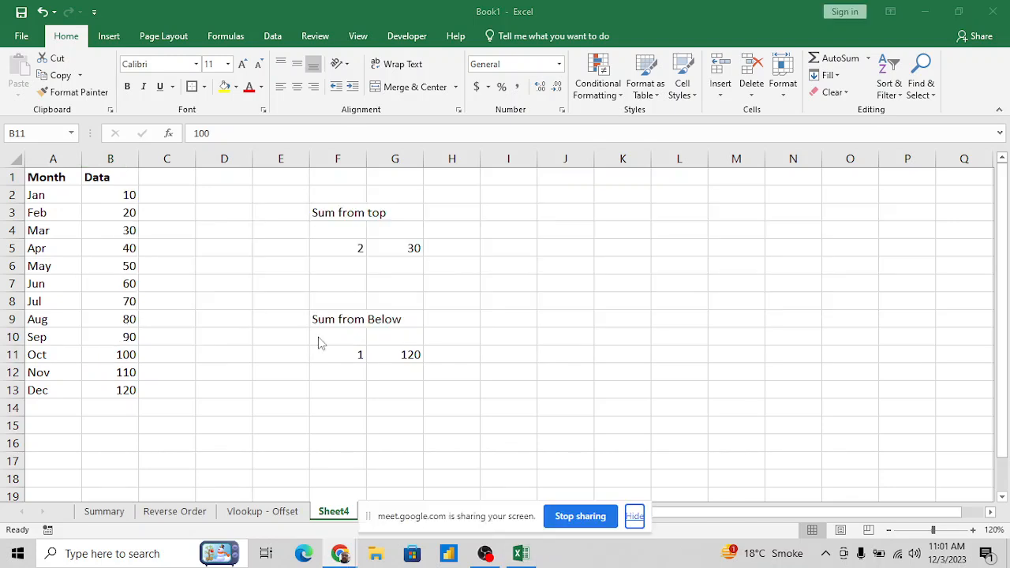
# Hide the screen-sharing bar and look over the monthly data and the Sum from top block on Sheet4.
pyautogui.click(634, 516)
pyautogui.click(277, 282)
pyautogui.hotkey('ctrl', 'Up')
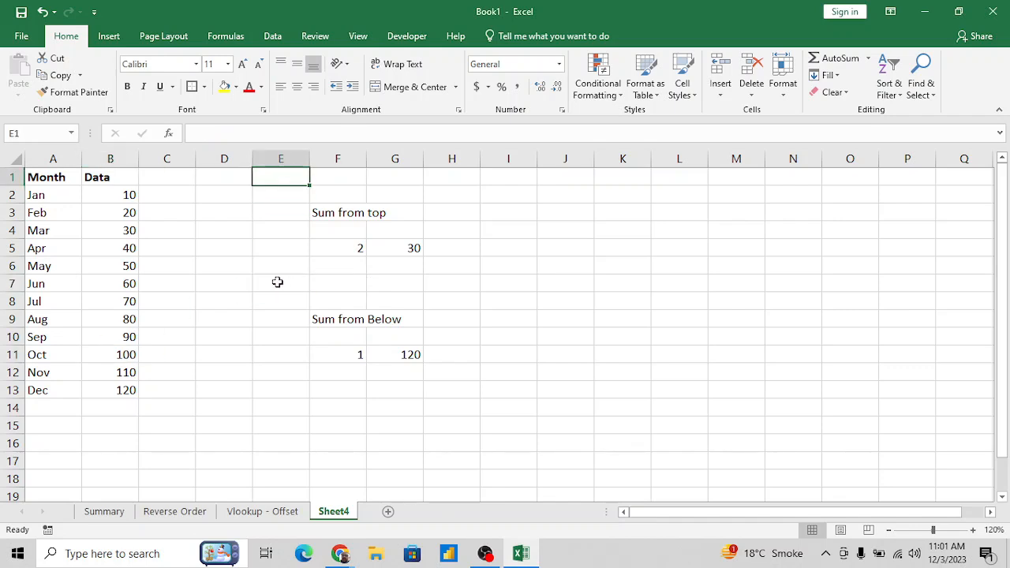
pyautogui.press('Down')
pyautogui.press('Left')
pyautogui.press('Left')
pyautogui.press('Left')
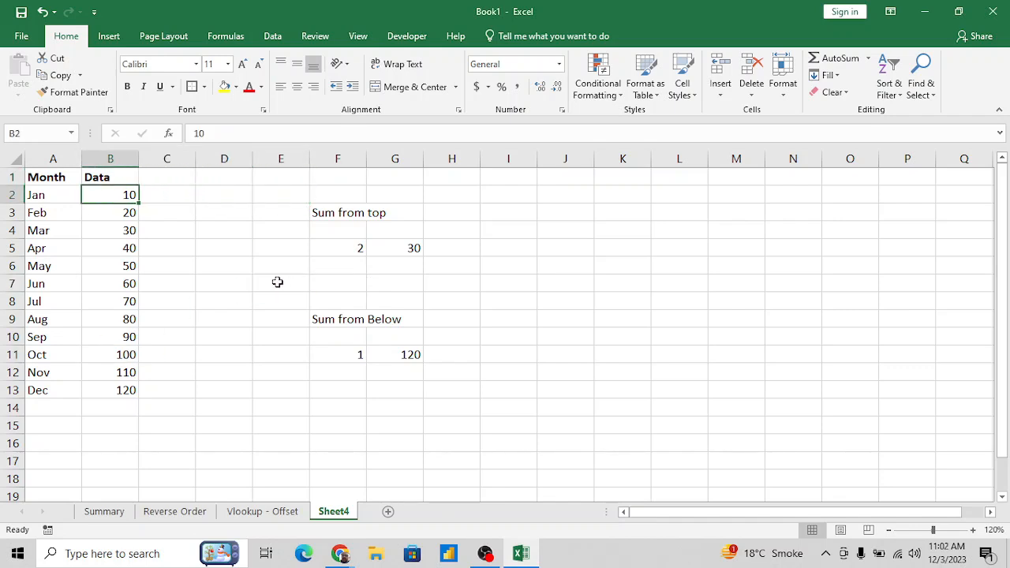
pyautogui.press('Left')
pyautogui.press('Right')
pyautogui.press('Right')
pyautogui.press('Right')
pyautogui.press('Right')
pyautogui.press('Right')
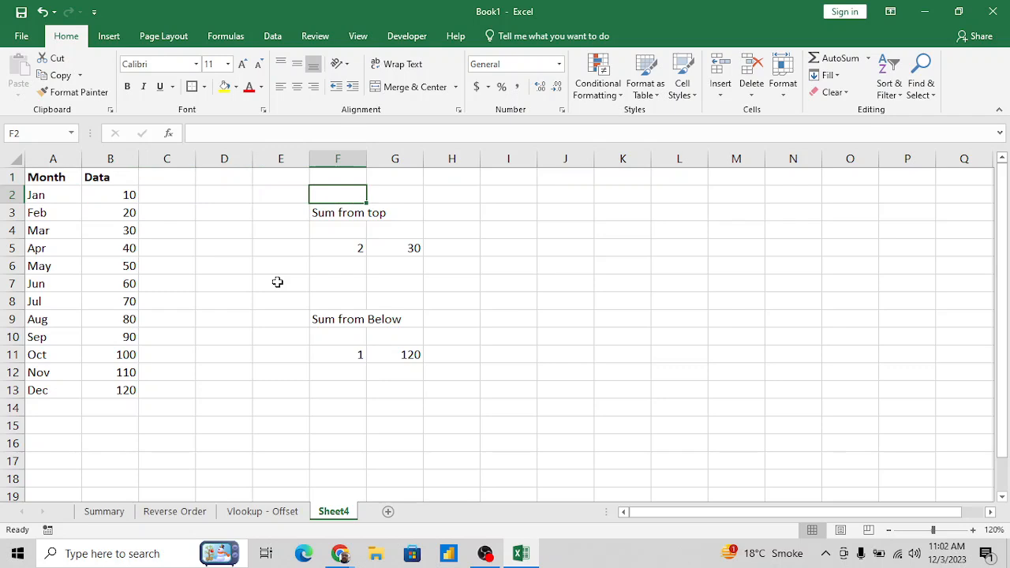
pyautogui.press('Down')
pyautogui.press('Down')
pyautogui.press('Up')
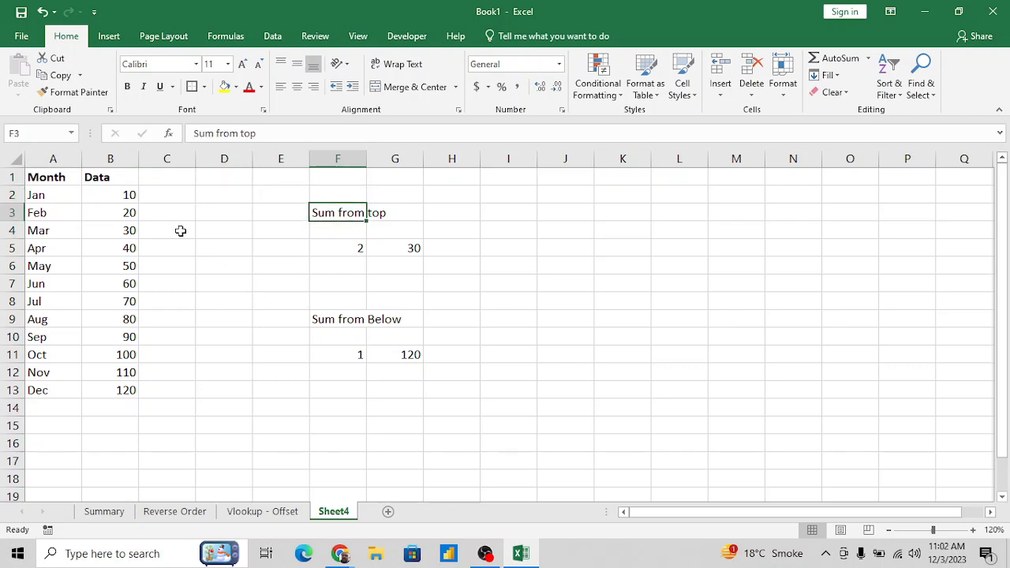
# Highlight the January to April values in B2:B5 as an example of summing from the top.
pyautogui.click(129, 195)
pyautogui.hotkey('shift', 'Down')
pyautogui.hotkey('shift', 'Down')
pyautogui.hotkey('shift', 'Down')
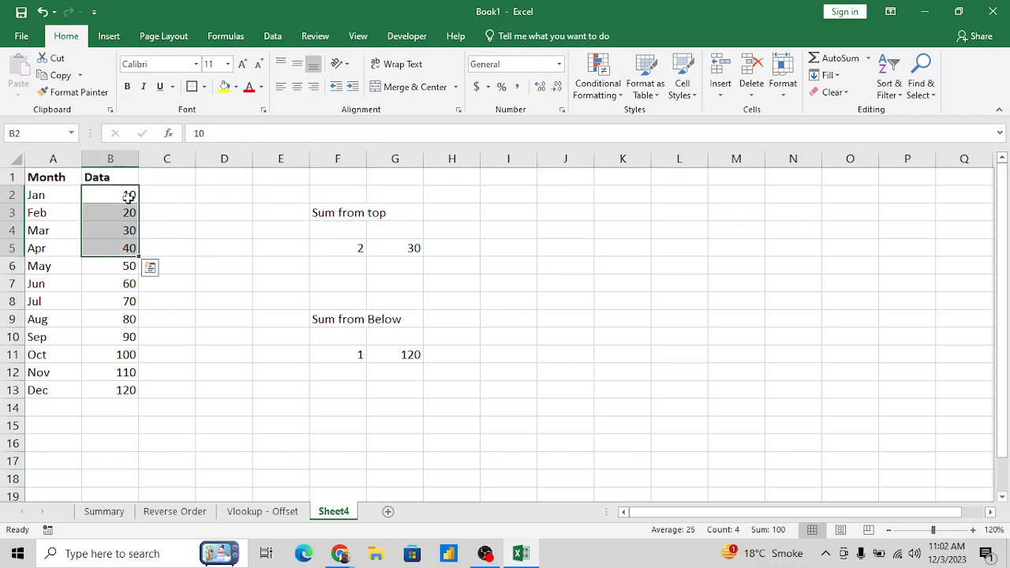
# Clear the contents of F5:G5 under the Sum from top label.
pyautogui.press('Down')
pyautogui.press('Down')
pyautogui.press('Right')
pyautogui.press('Right')
pyautogui.press('Right')
pyautogui.press('Right')
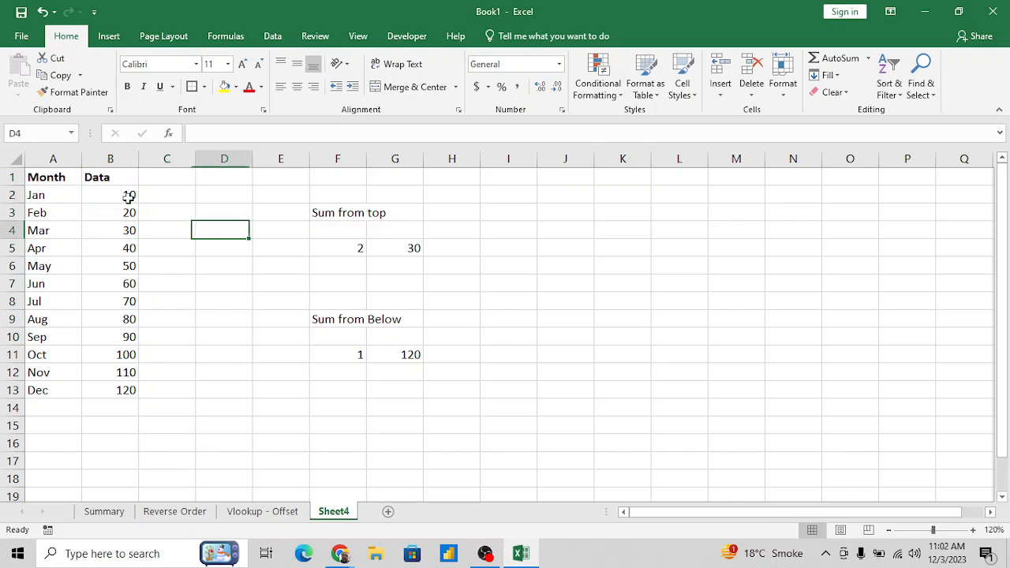
pyautogui.press('Right')
pyautogui.press('Left')
pyautogui.press('Down')
pyautogui.hotkey('shift', 'Right')
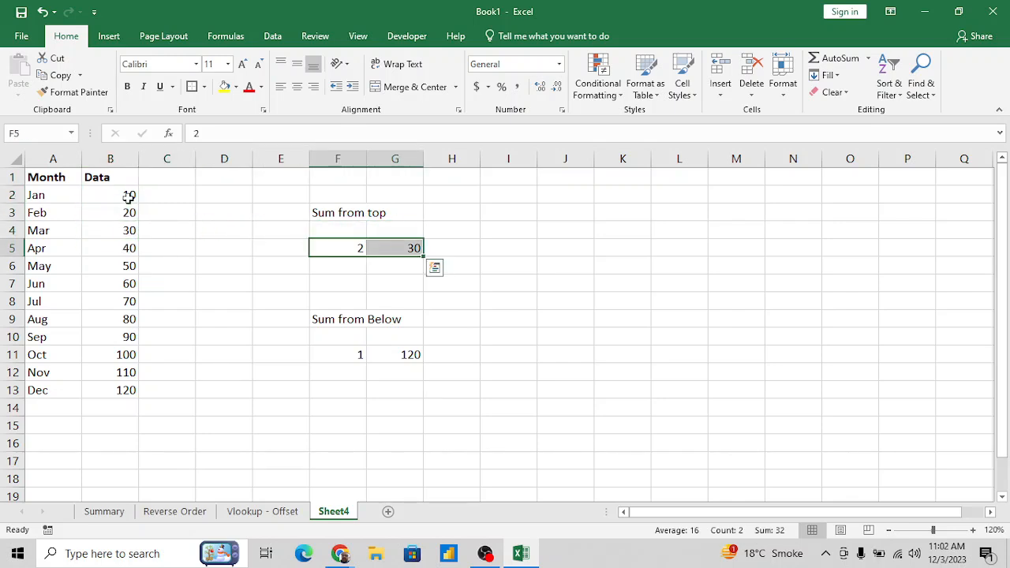
pyautogui.press('Delete')
pyautogui.press('Right')
pyautogui.press('Left')
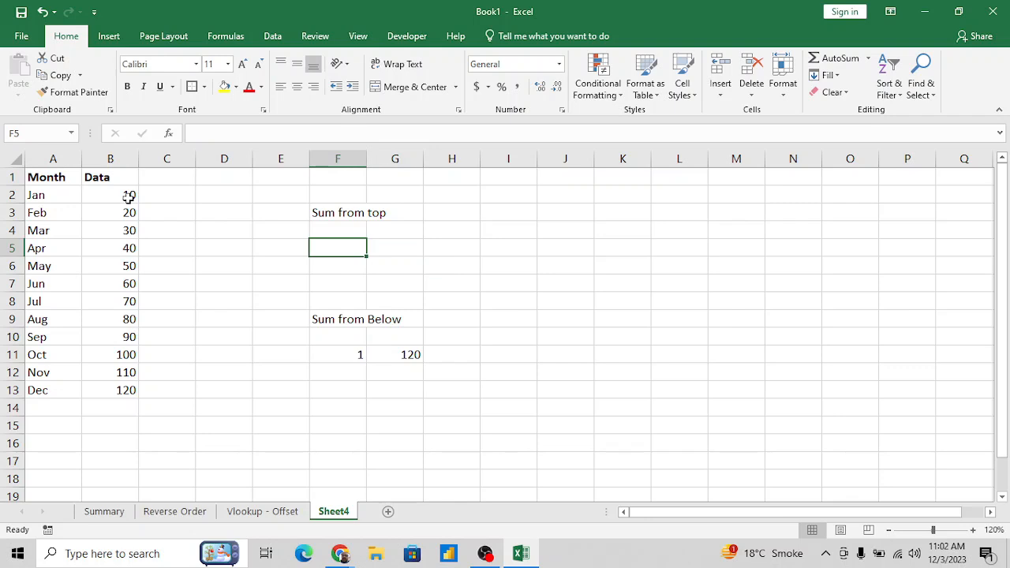
# Fill cells F5:G5 below Sum from top with standard green.
pyautogui.press('Up')
pyautogui.press('Up')
pyautogui.press('Up')
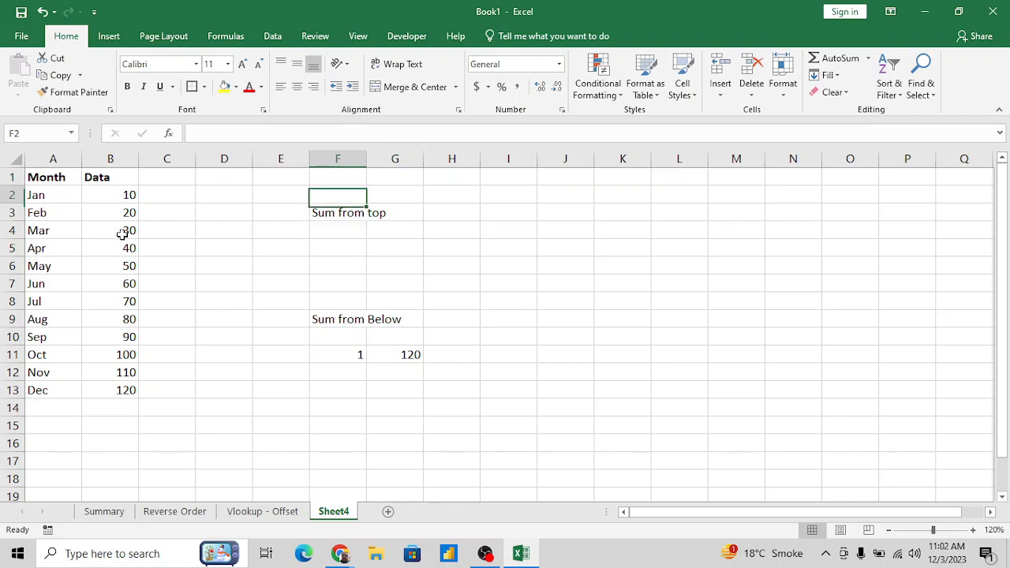
pyautogui.press('Down')
pyautogui.press('Down')
pyautogui.press('Down')
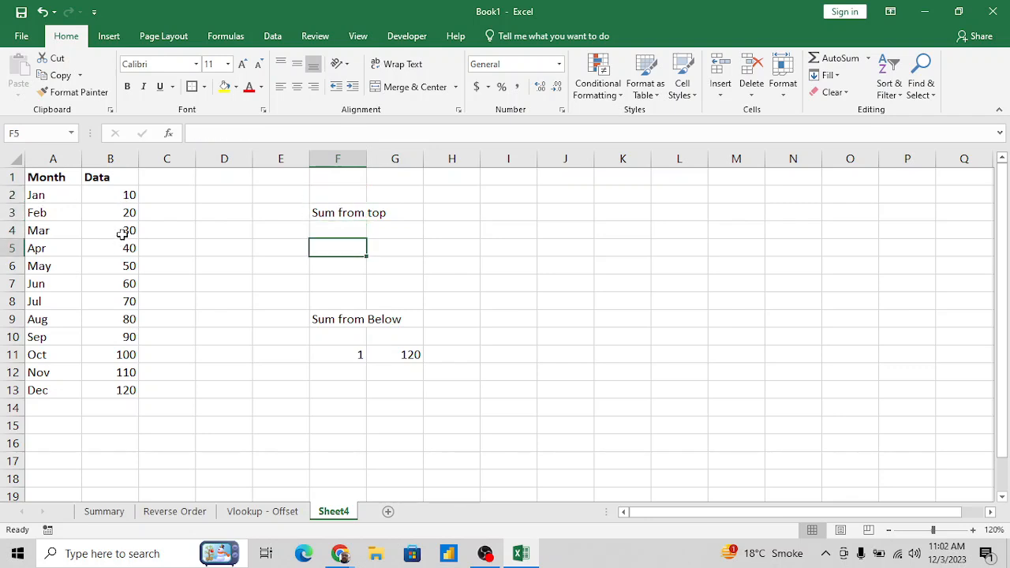
pyautogui.hotkey('shift', 'Right')
pyautogui.hotkey('shift', 'Left')
pyautogui.hotkey('shift', 'Right')
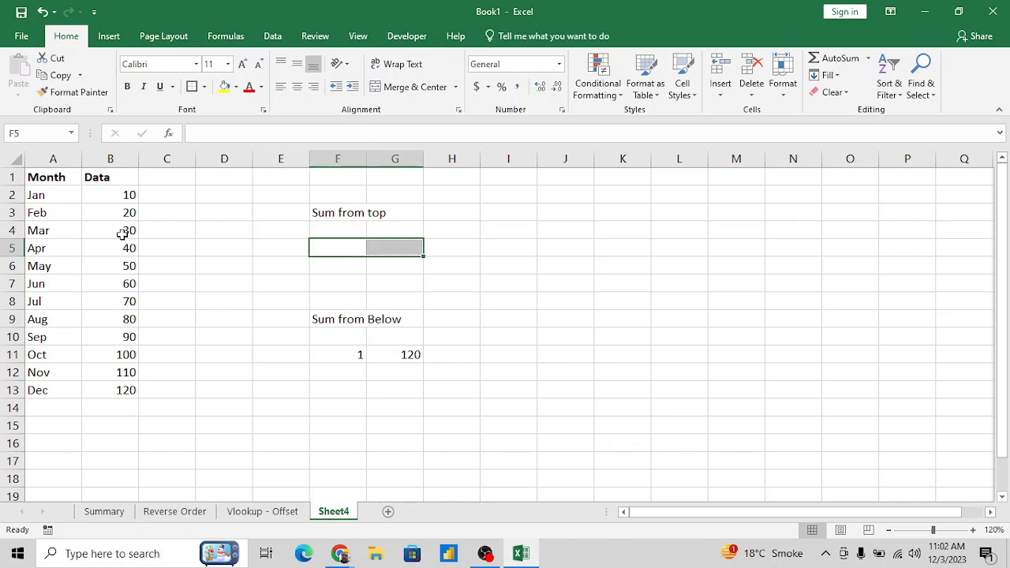
pyautogui.click(235, 91)
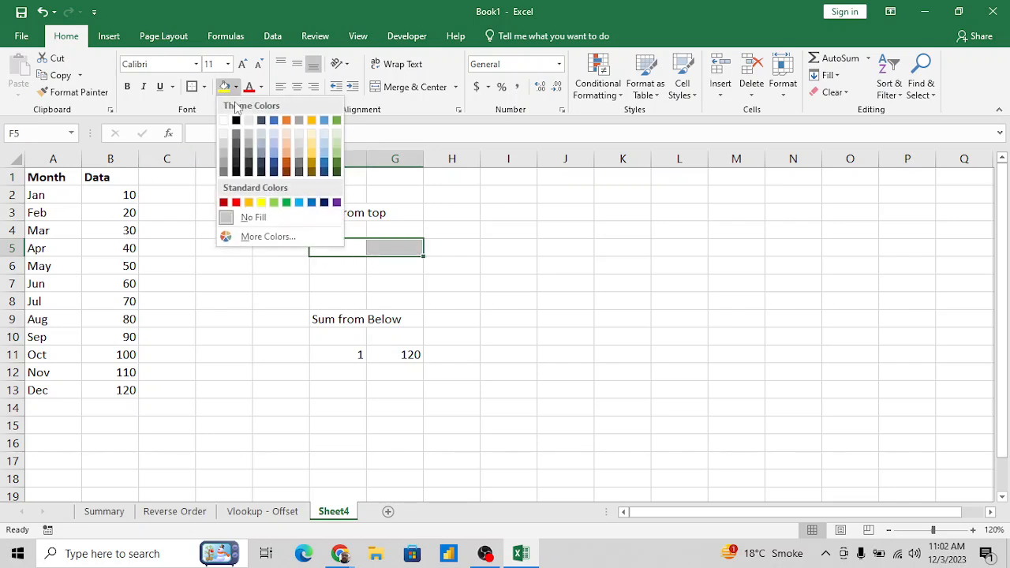
pyautogui.click(284, 203)
# Enter 2 in the green cell F5 and remove the fill from G5.
pyautogui.click(315, 250)
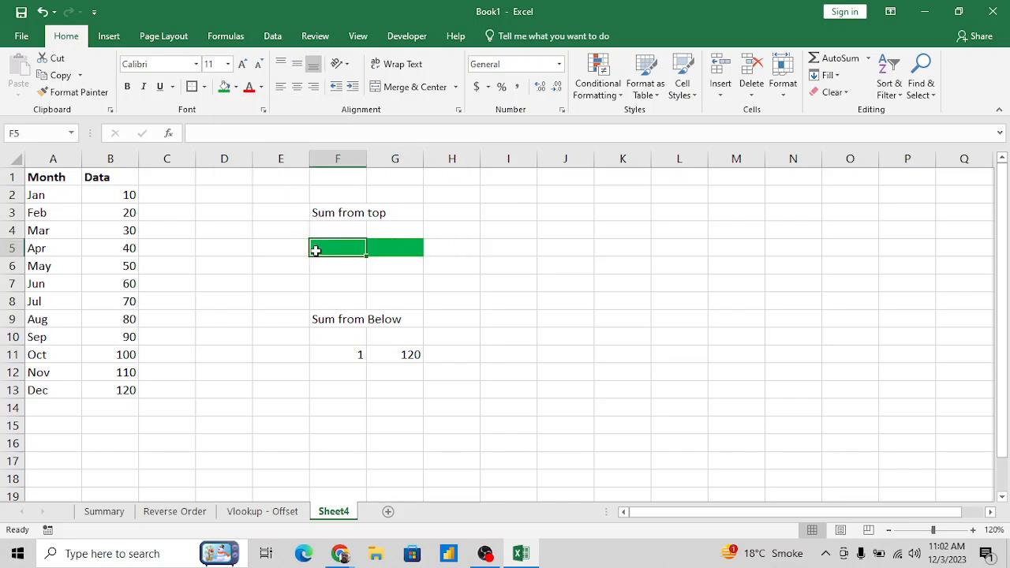
pyautogui.press('Right')
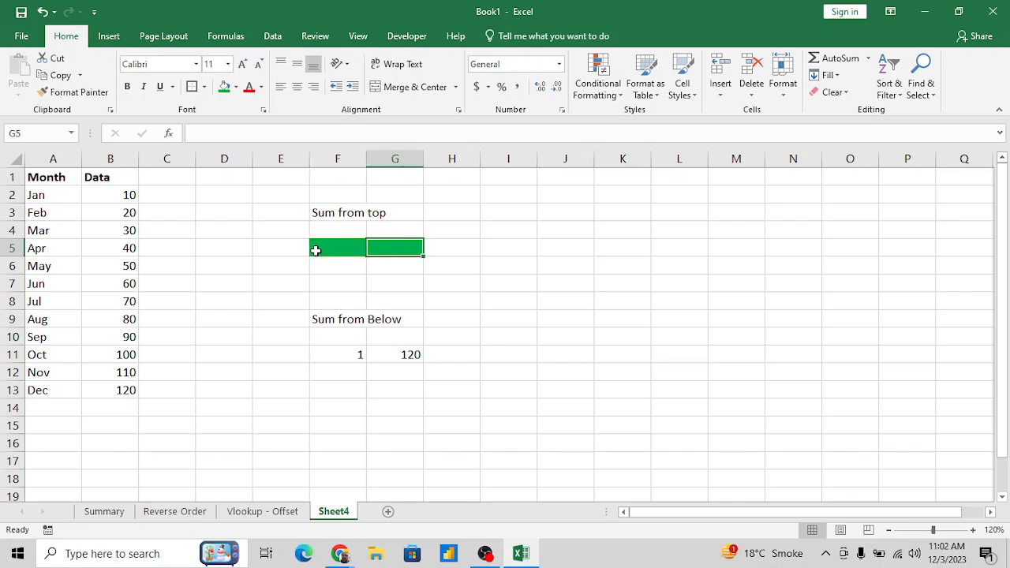
pyautogui.press('Up')
pyautogui.press('Up')
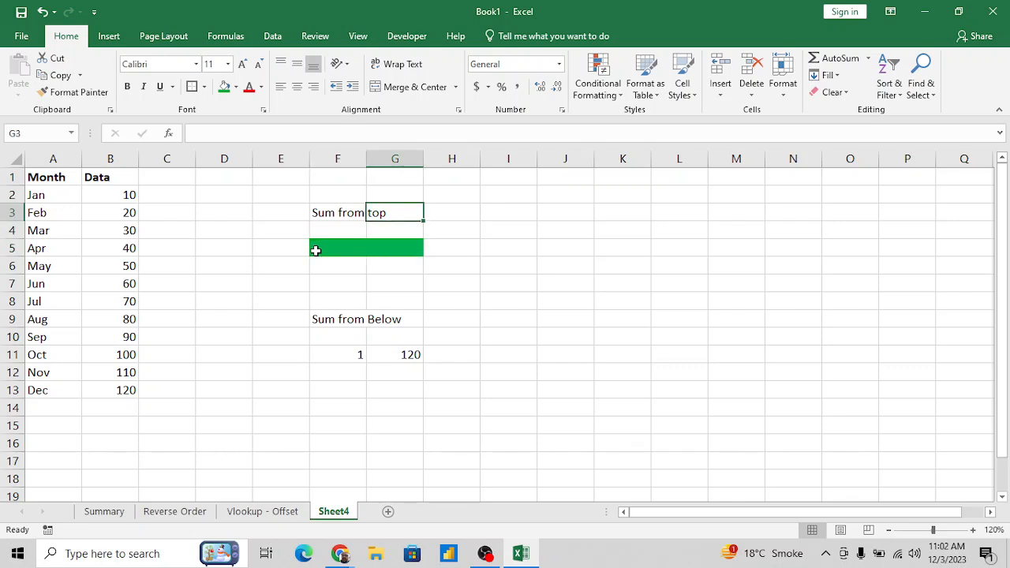
pyautogui.press('Left')
pyautogui.click(343, 245)
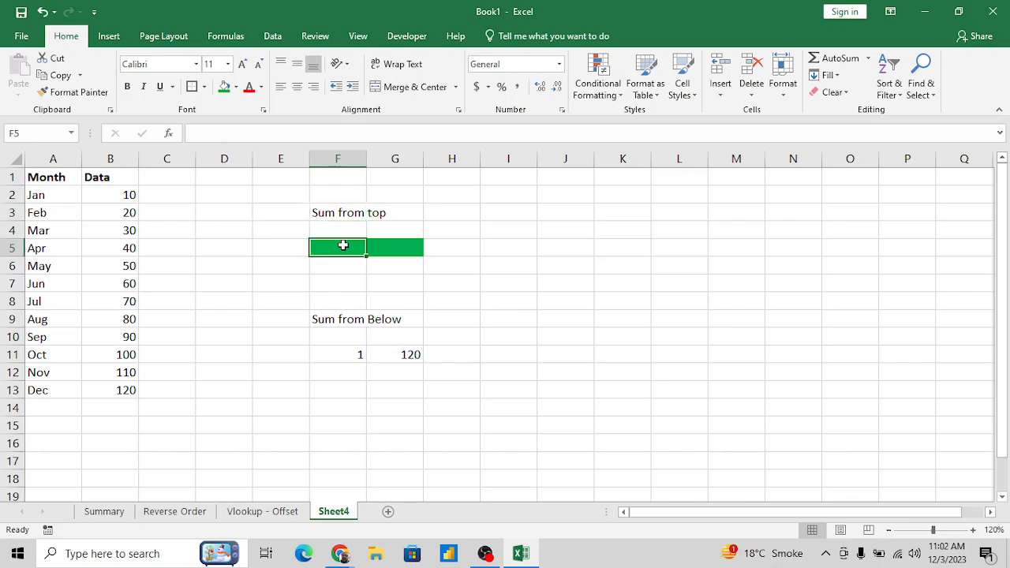
pyautogui.write('2')
pyautogui.press('Tab')
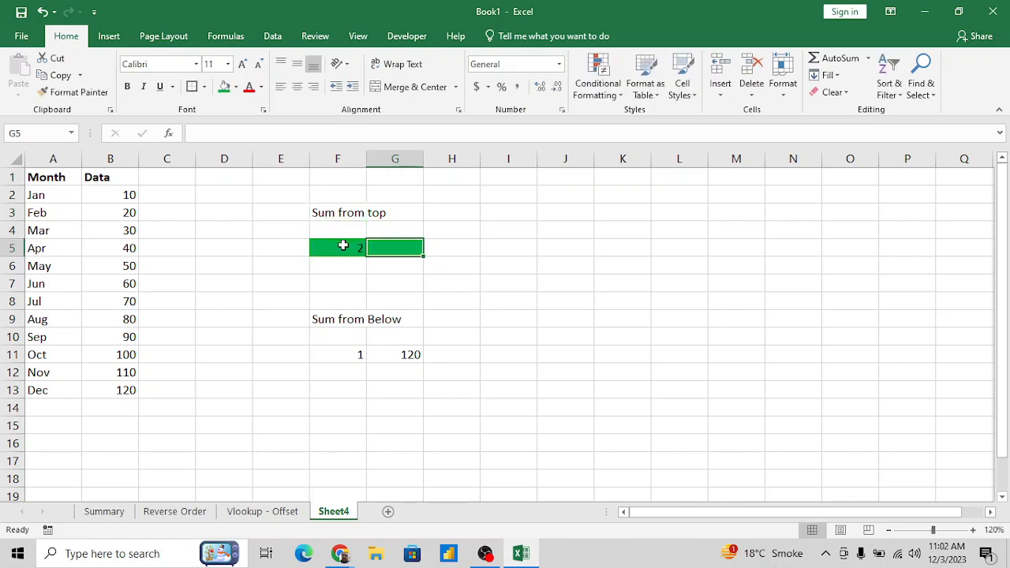
pyautogui.press('Right')
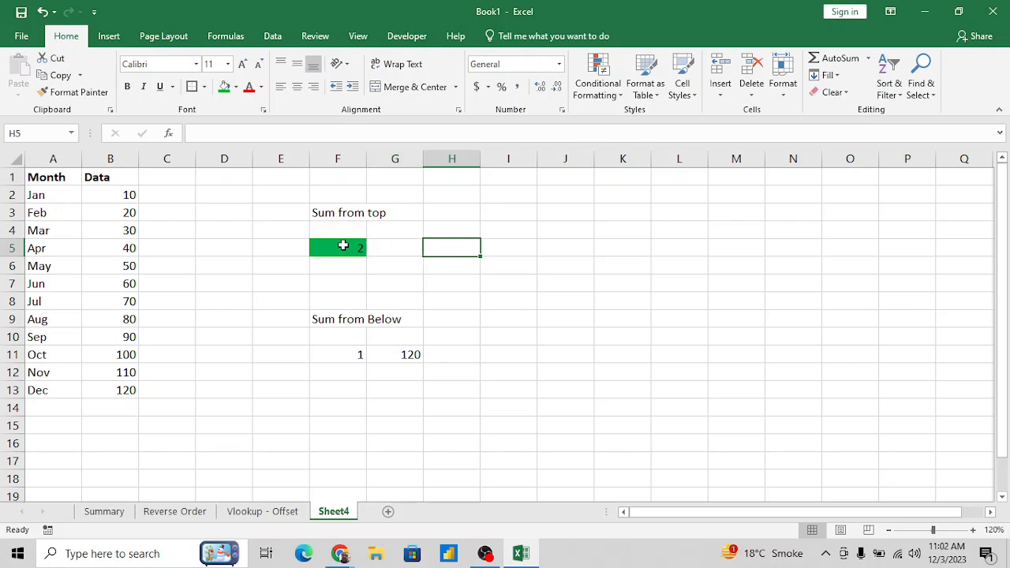
# Enter the label "Total Sum" in H4.
pyautogui.press('Up')
pyautogui.write('total')
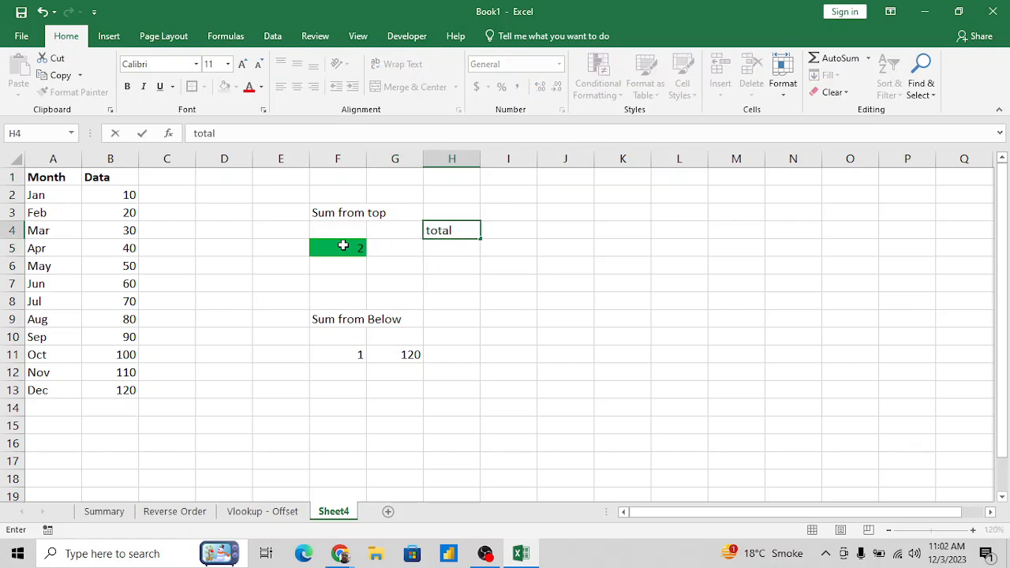
pyautogui.press('BackSpace')
pyautogui.press('BackSpace')
pyautogui.press('BackSpace')
pyautogui.press('BackSpace')
pyautogui.press('BackSpace')
pyautogui.press('BackSpace')
pyautogui.write('Total Sume')
pyautogui.press('Return')
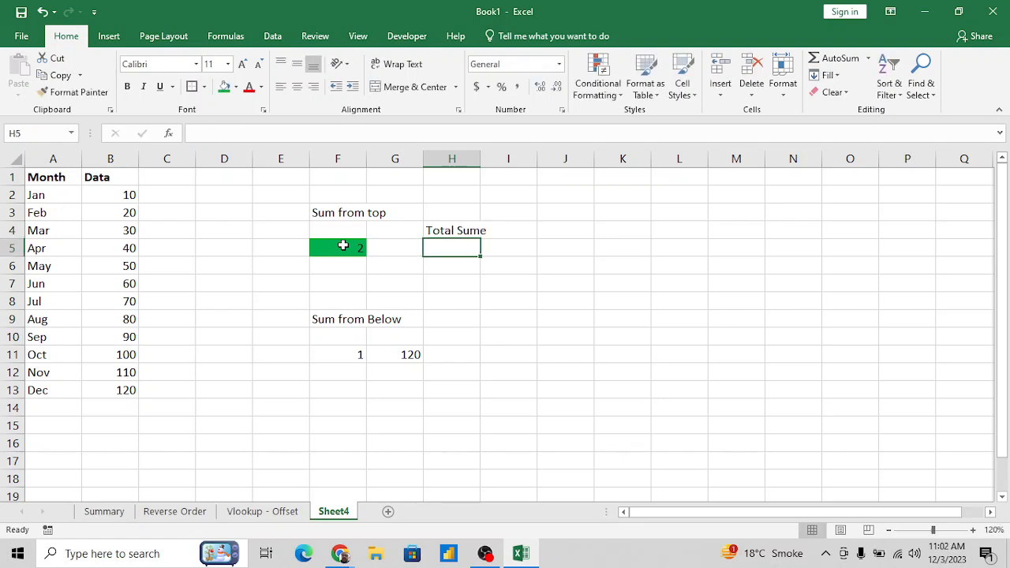
pyautogui.press('Up')
pyautogui.press('F2')
pyautogui.press('BackSpace')
pyautogui.press('Return')
pyautogui.press('Down')
# Relate the count in F5 to the Data values by extending a selection from B2:B3 to B2:B7, and return to H5.
pyautogui.click(343, 245)
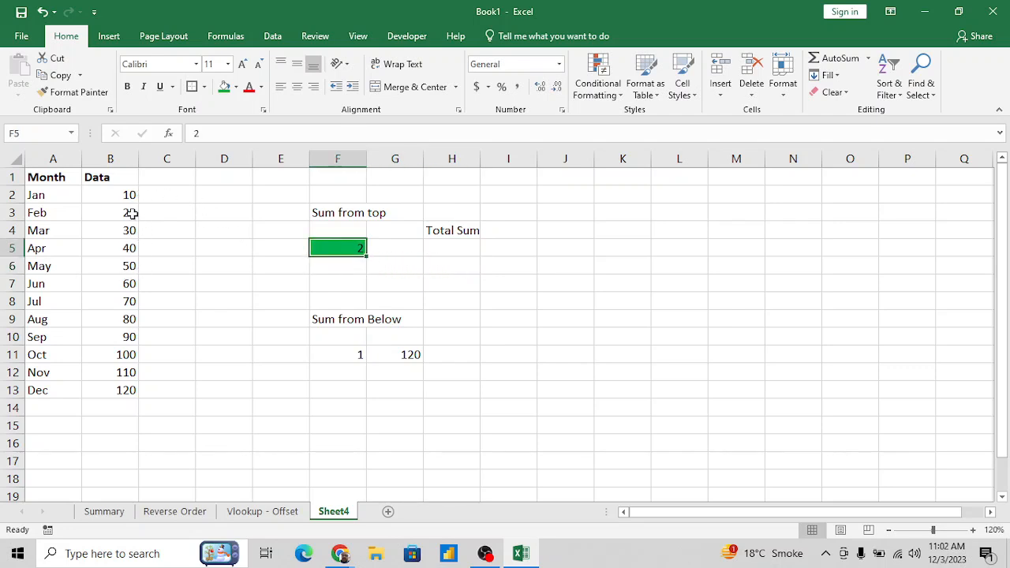
pyautogui.moveTo(128, 195); pyautogui.dragTo(127, 204)
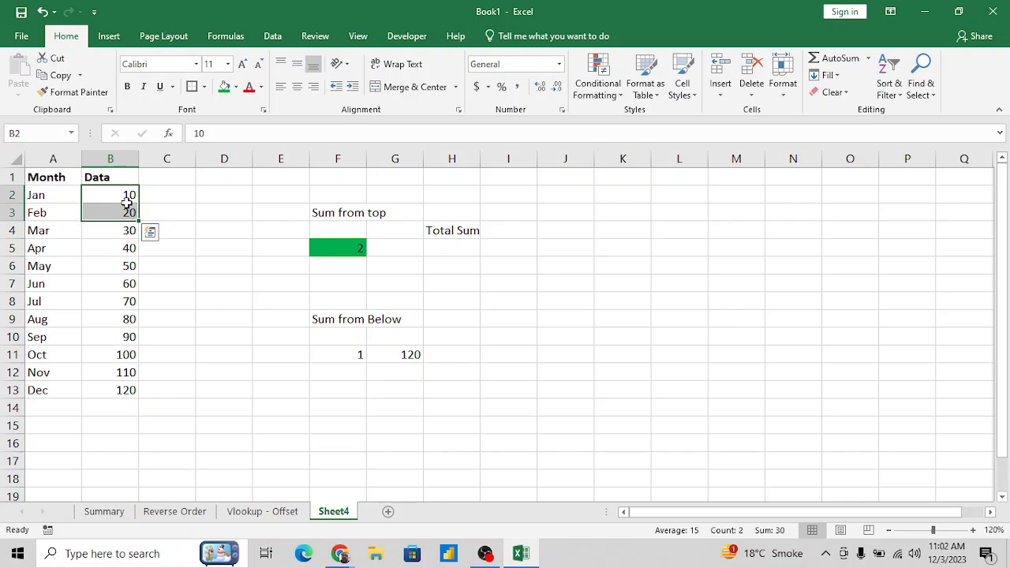
pyautogui.hotkey('shift', 'Down')
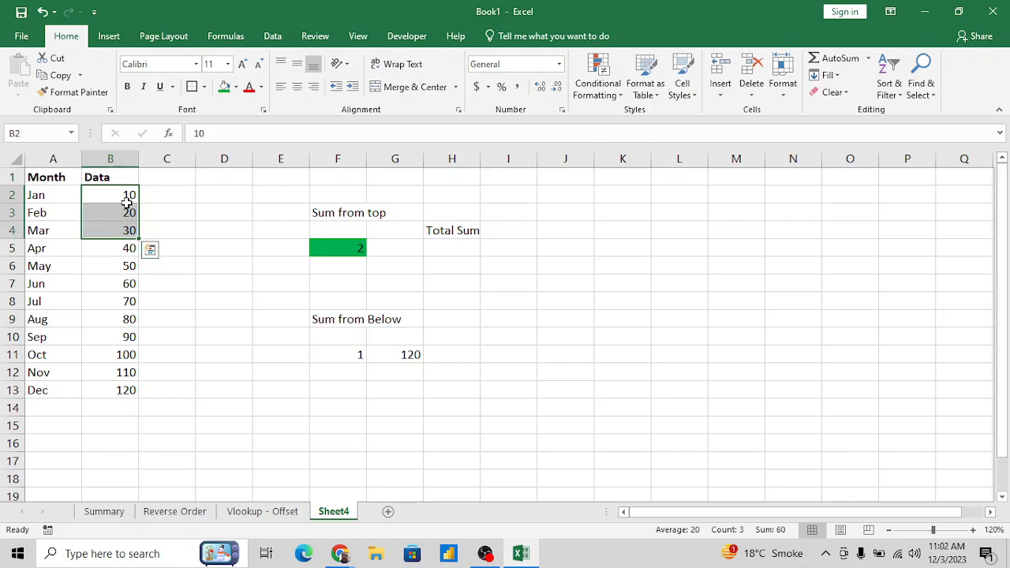
pyautogui.hotkey('shift', 'Down')
pyautogui.hotkey('shift', 'Down')
pyautogui.hotkey('shift', 'Down')
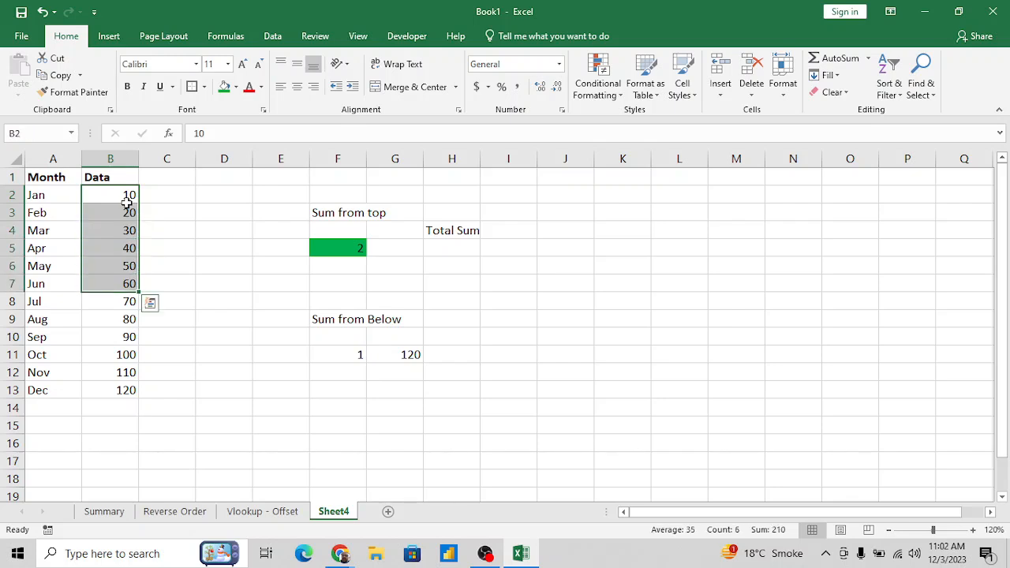
pyautogui.click(461, 247)
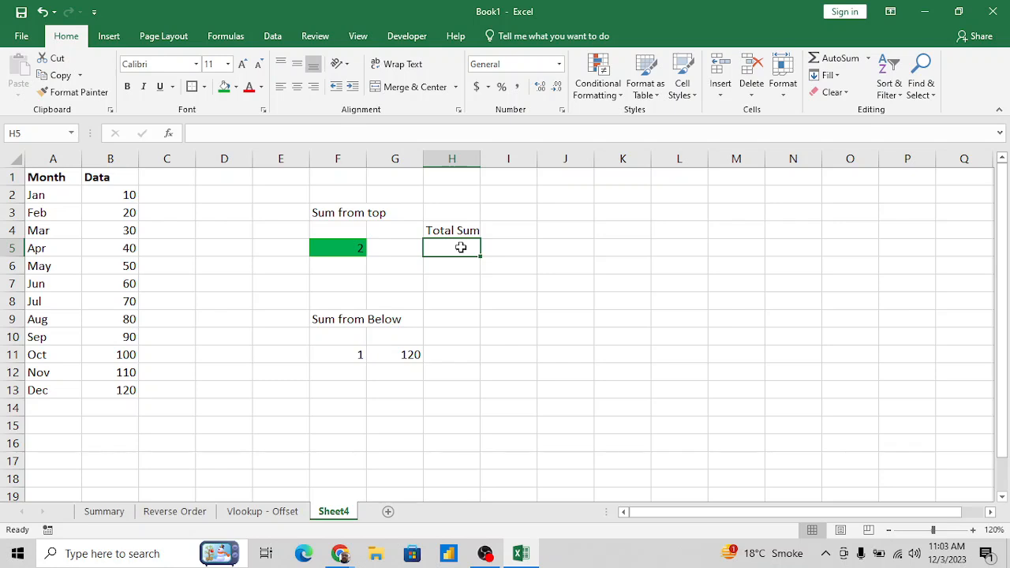
# Review the Multiple Output, Height/Width and Optional argument notes on the Summary sheet, and return to Sheet4.
pyautogui.click(106, 515)
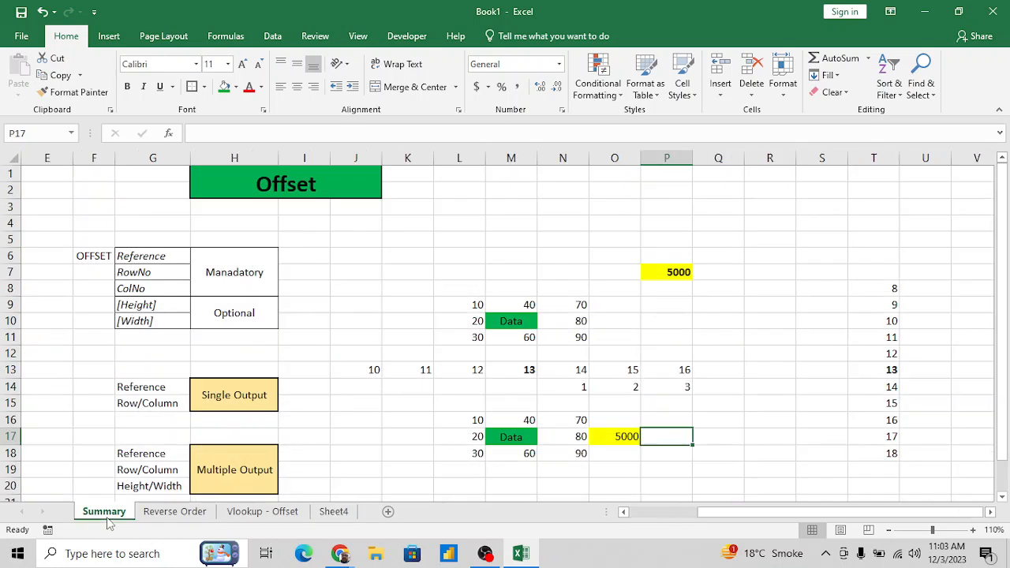
pyautogui.click(216, 472)
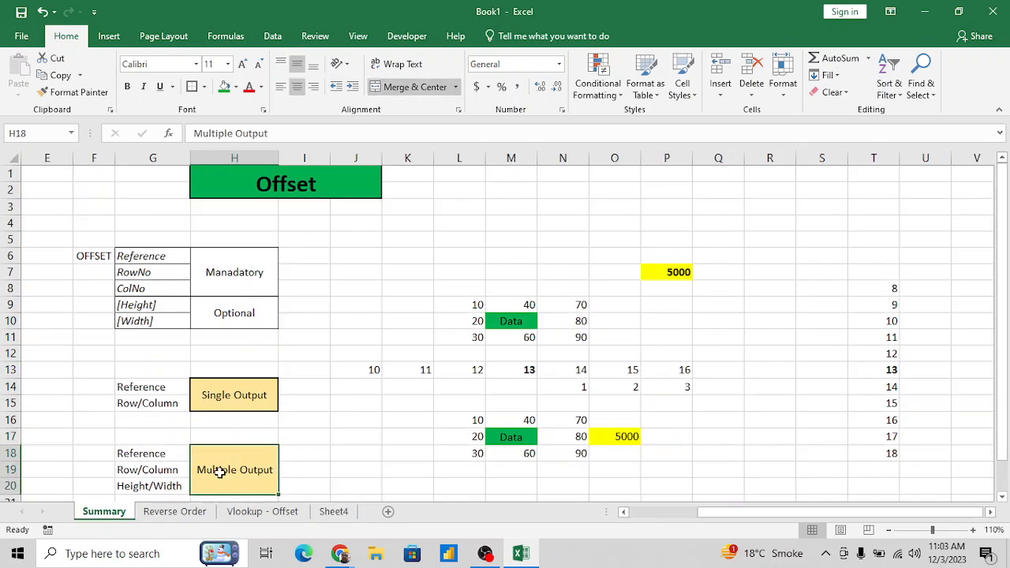
pyautogui.scroll(-1, 219, 470)
pyautogui.click(153, 436)
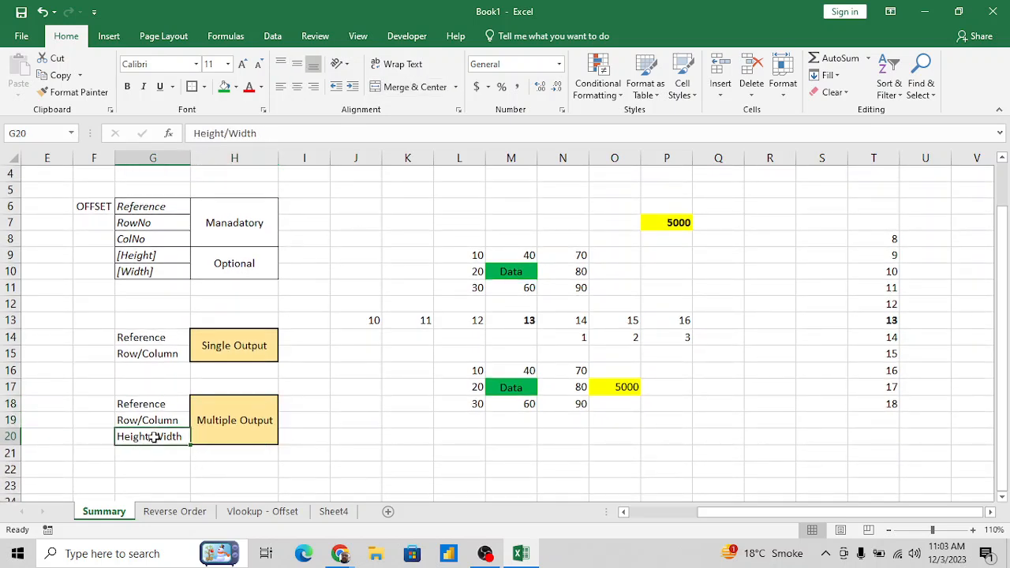
pyautogui.click(214, 265)
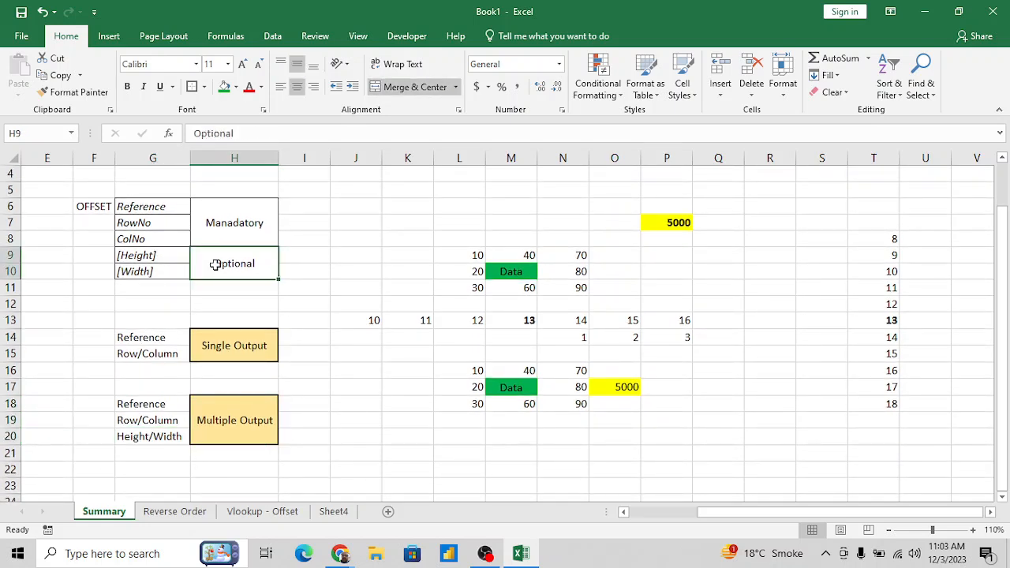
pyautogui.click(331, 511)
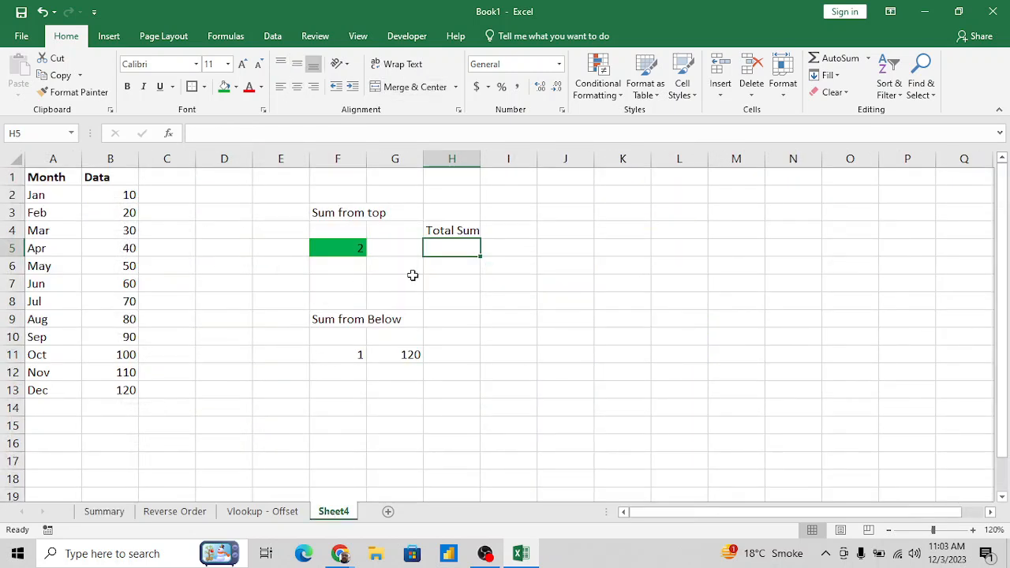
# Begin the Total Sum formula in H5 with =SUM(OFFSET($B$1, using the Data header as the absolute reference.
pyautogui.write('=')
pyautogui.press('Escape')
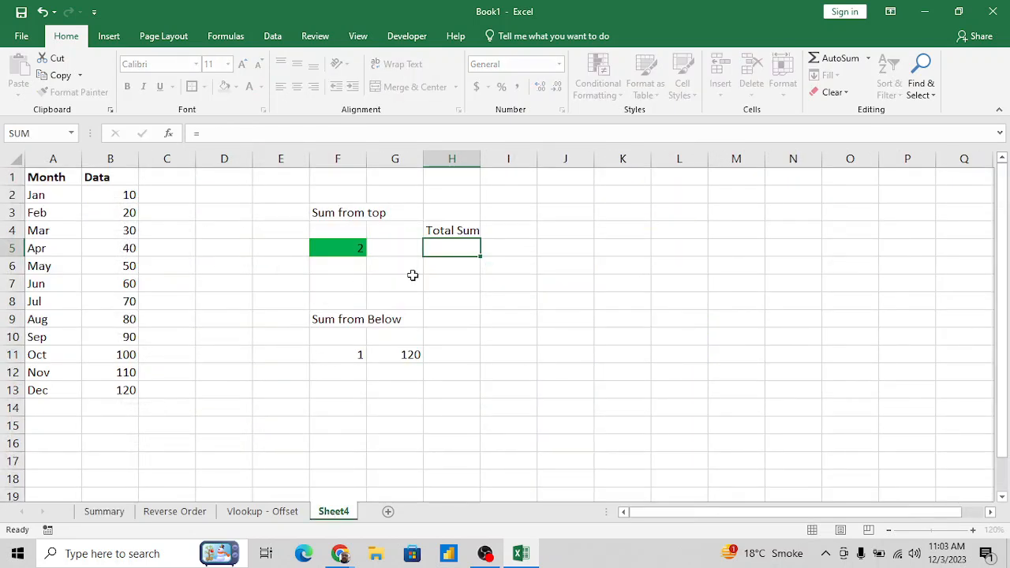
pyautogui.write('=sum')
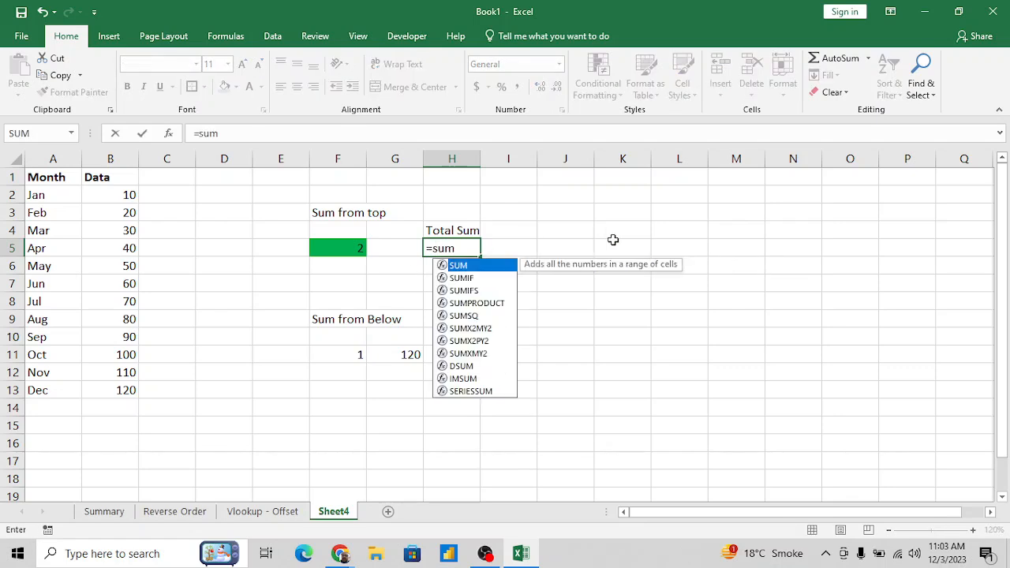
pyautogui.press('Tab')
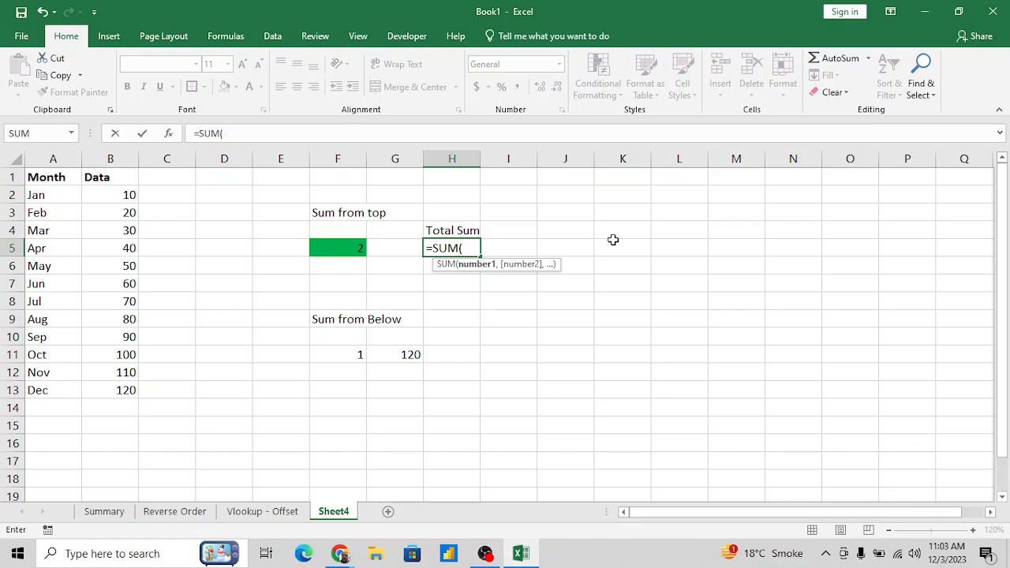
pyautogui.write('off')
pyautogui.press('Tab')
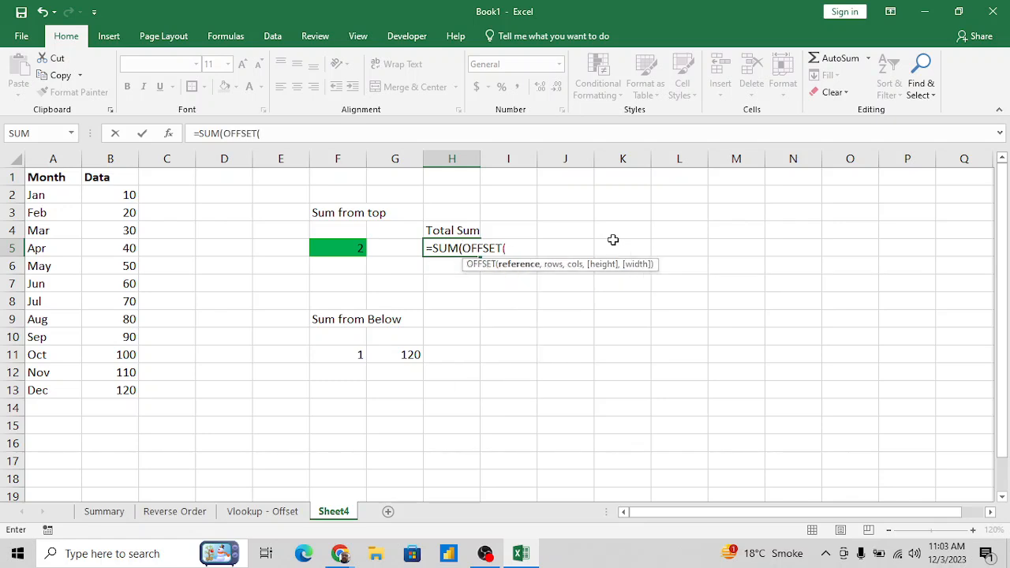
pyautogui.click(112, 176)
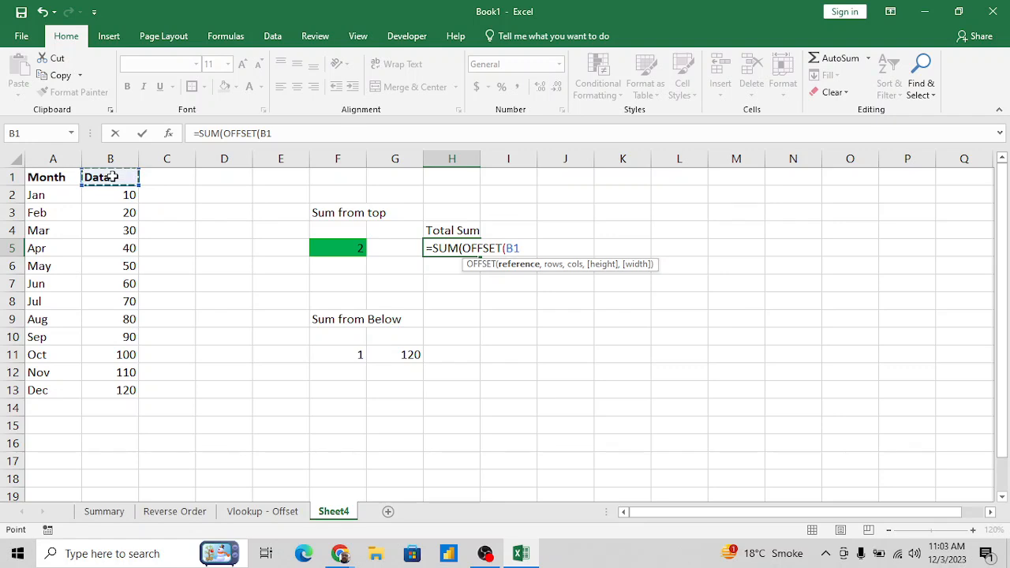
pyautogui.press('F4')
pyautogui.write(',1,0,')
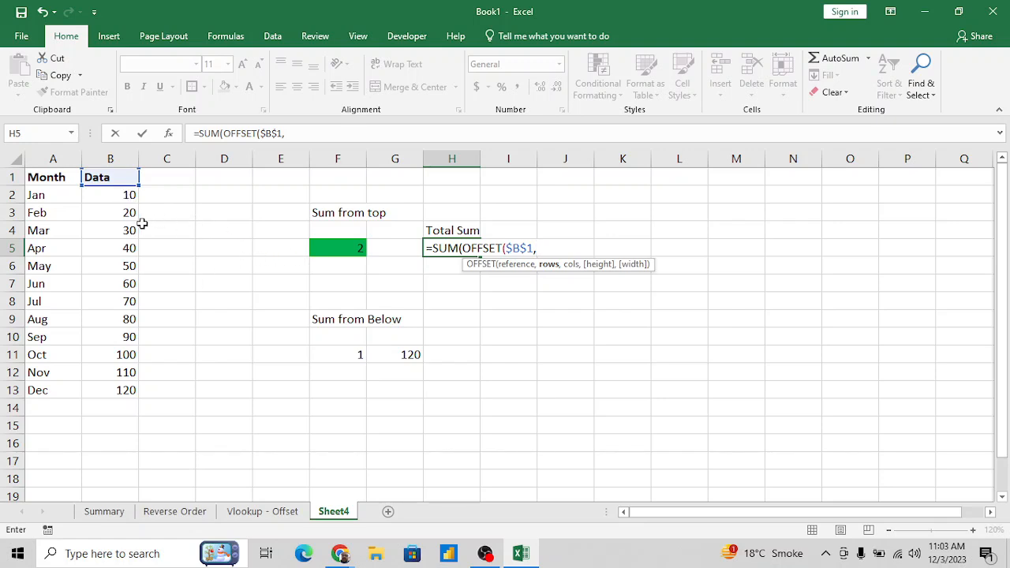
# Complete the H5 formula as =SUM(OFFSET($B$1,1,0,F5,1)), accepting the correction for the missing closing bracket.
pyautogui.write('1,')
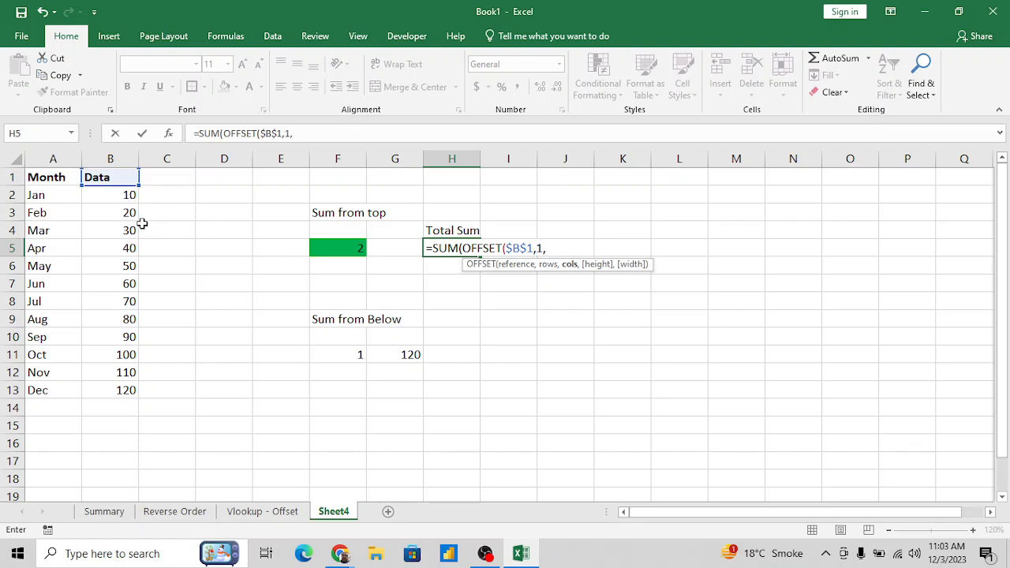
pyautogui.write('0,')
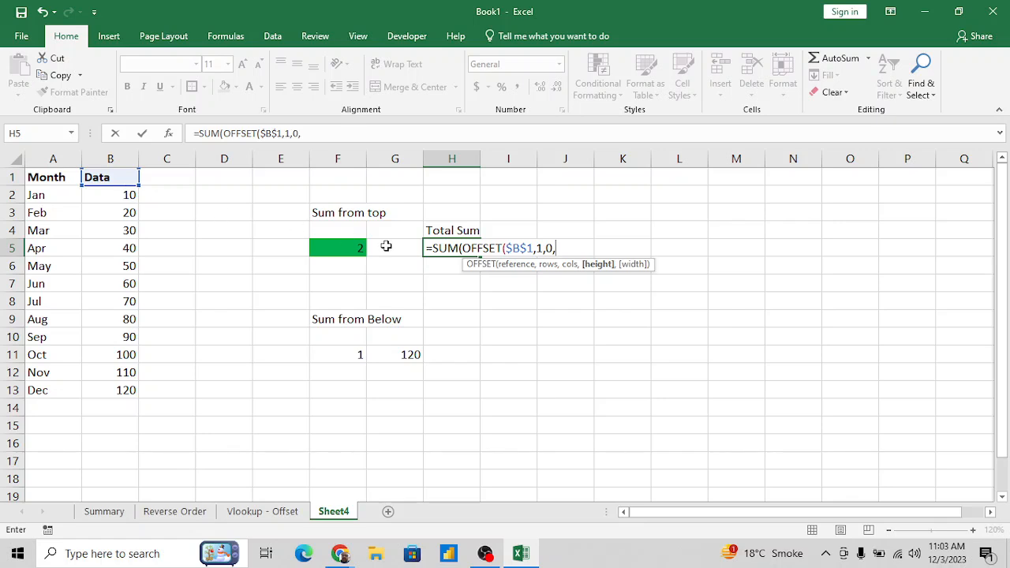
pyautogui.click(340, 248)
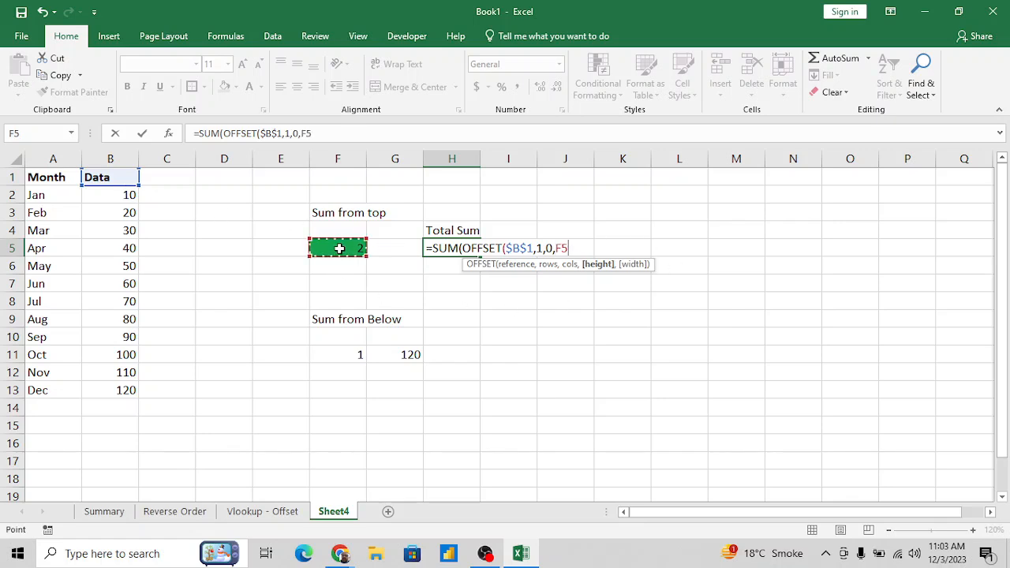
pyautogui.write(',1')
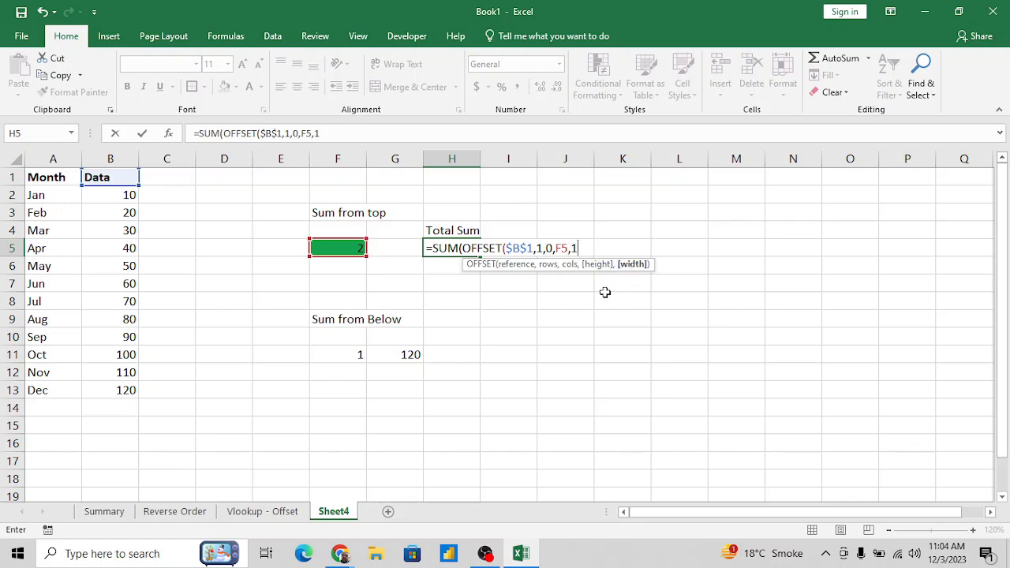
pyautogui.write(')')
pyautogui.press('Return')
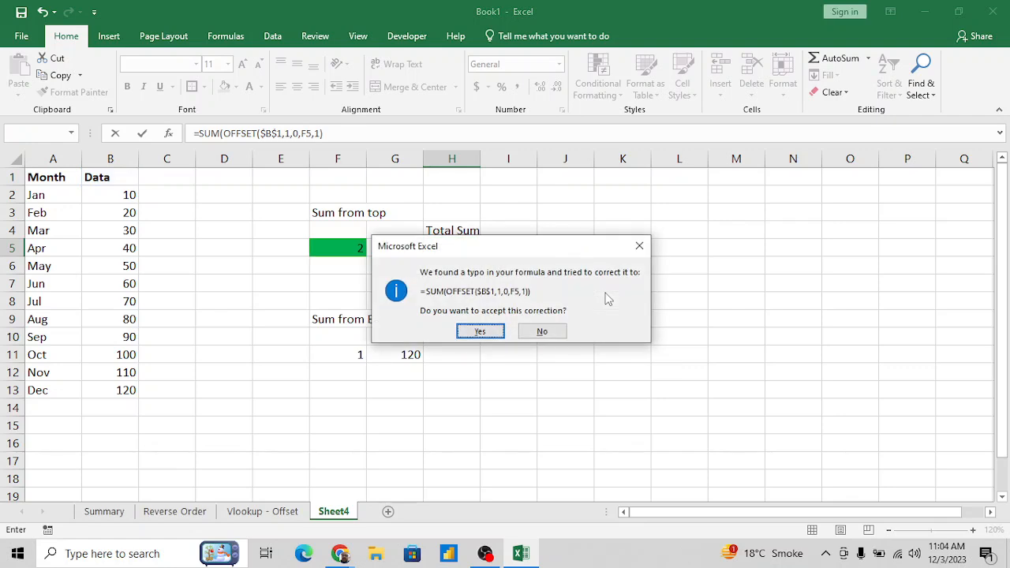
pyautogui.press('Return')
pyautogui.press('Up')
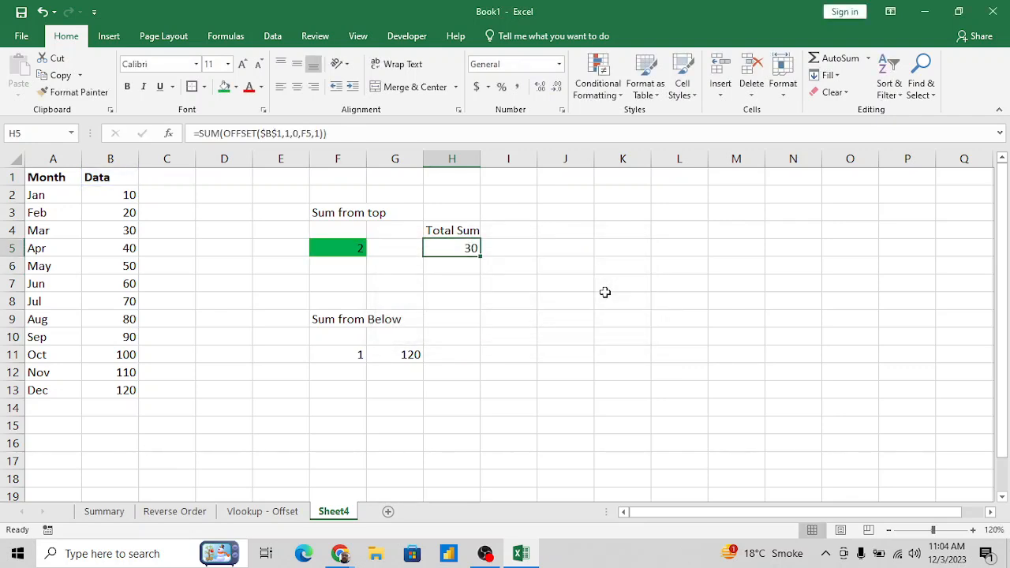
# Compare the count in F5 with the January and February values by selecting B2:B3.
pyautogui.press('Left')
pyautogui.press('Left')
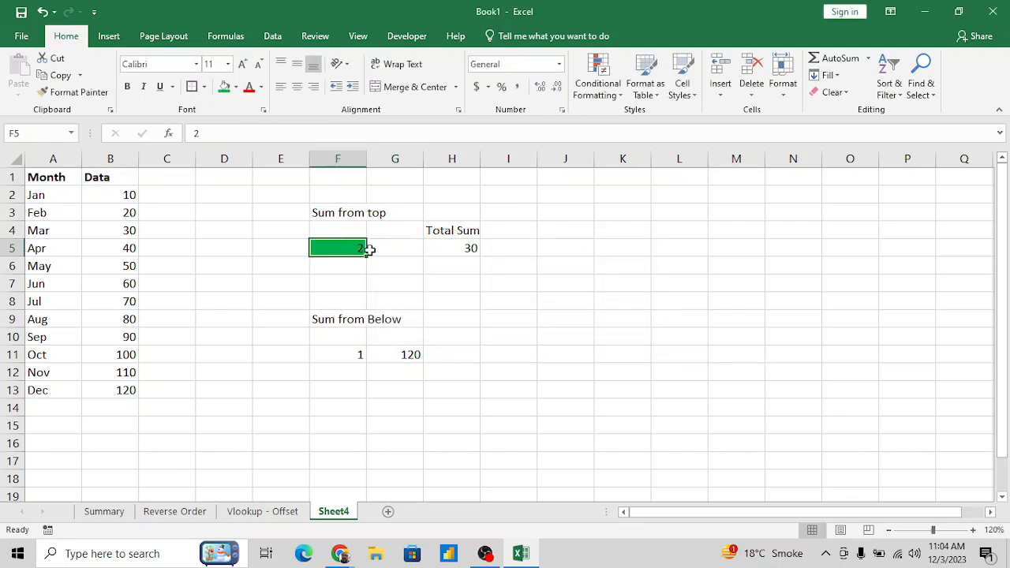
pyautogui.click(129, 195)
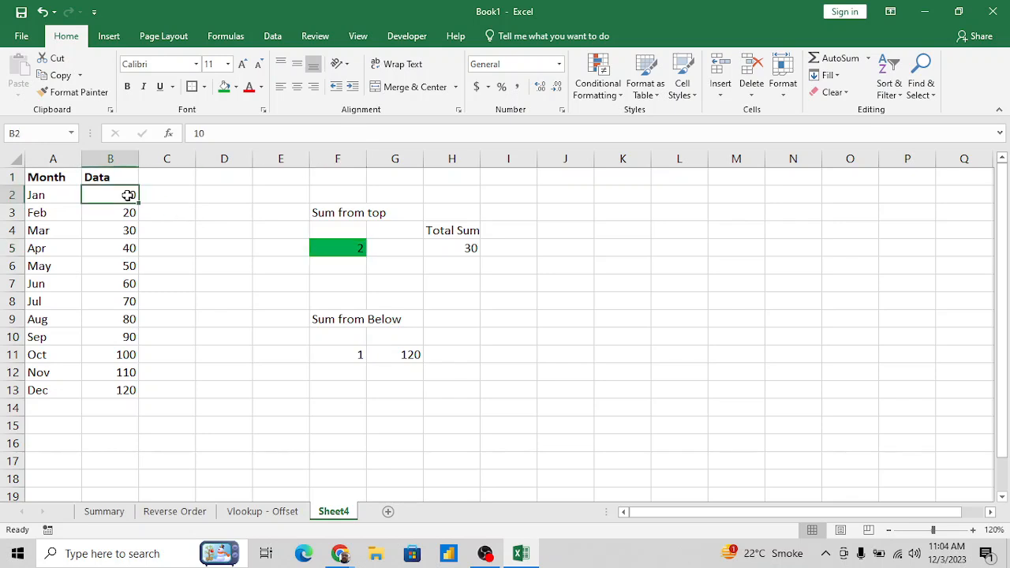
pyautogui.hotkey('shift', 'Down')
pyautogui.press('Down')
# Test the Total Sum formula by changing the count in F5 to 1 and then to 3.
pyautogui.press('Right')
pyautogui.press('Right')
pyautogui.press('Right')
pyautogui.press('Right')
pyautogui.press('Down')
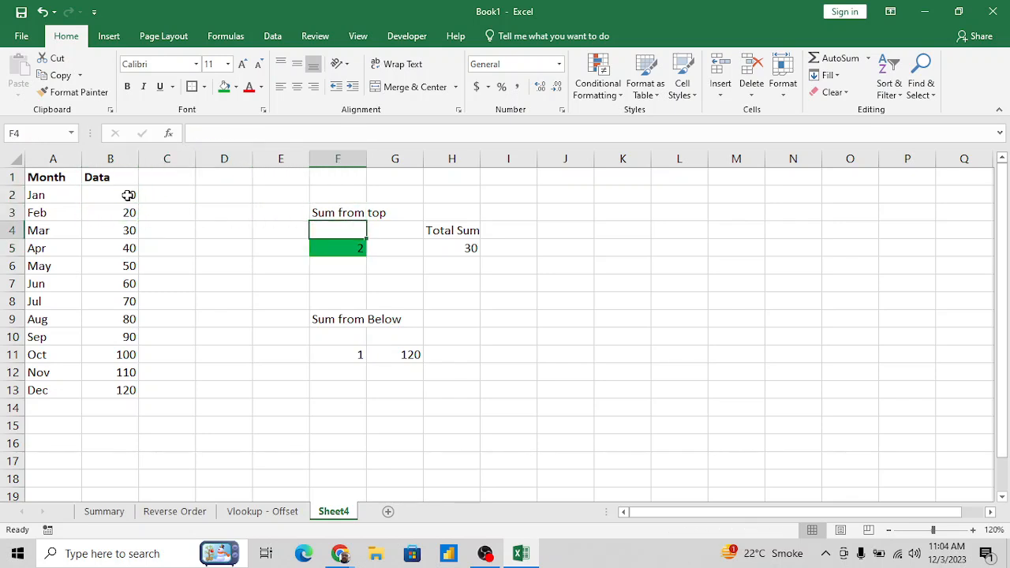
pyautogui.press('Down')
pyautogui.write('1')
pyautogui.press('Return')
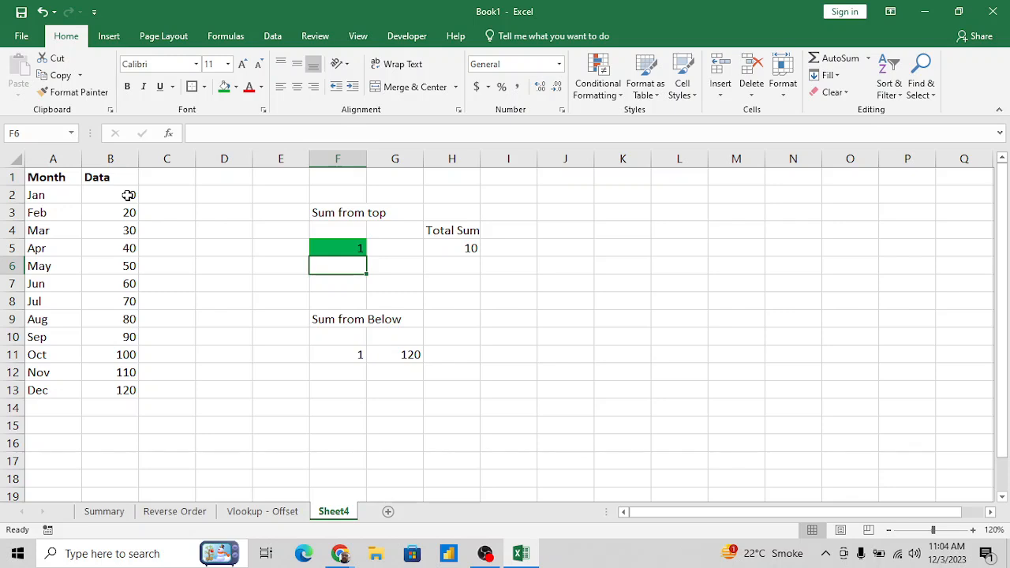
pyautogui.press('Up')
pyautogui.write('3')
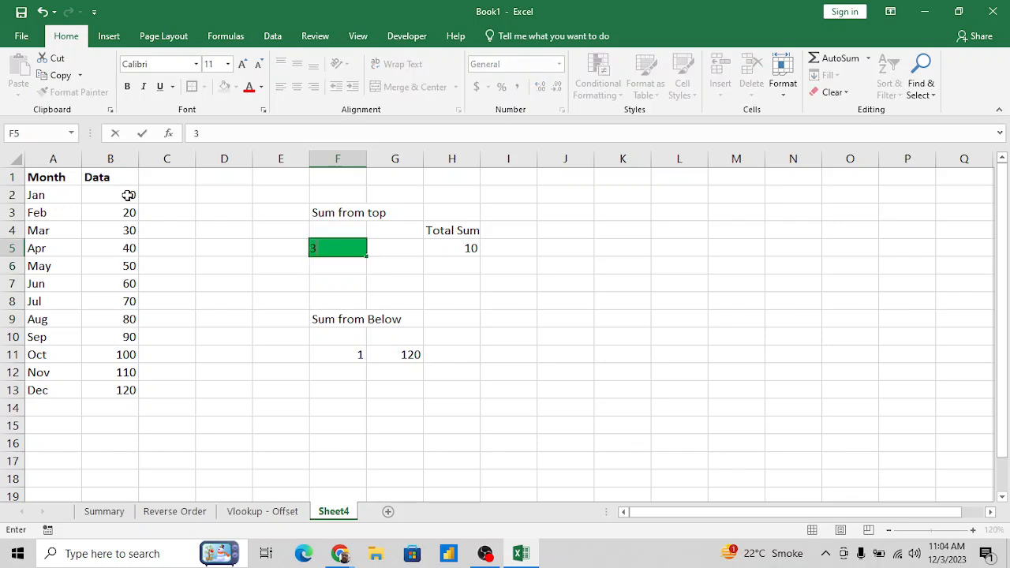
pyautogui.press('Return')
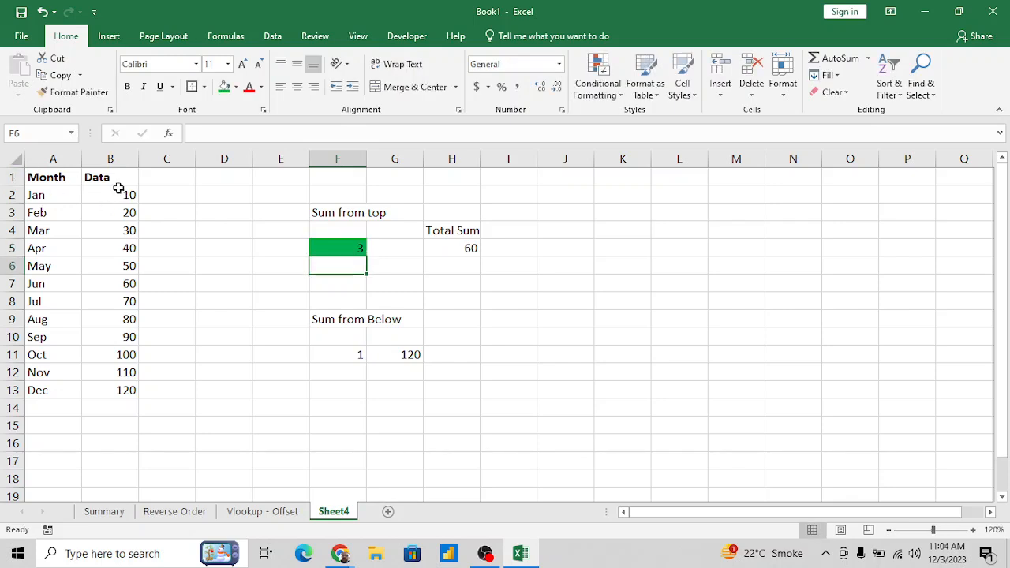
# Check the Total Sum against the first three Data values by selecting B2:B4, and return to H5.
pyautogui.moveTo(129, 194); pyautogui.dragTo(129, 229)
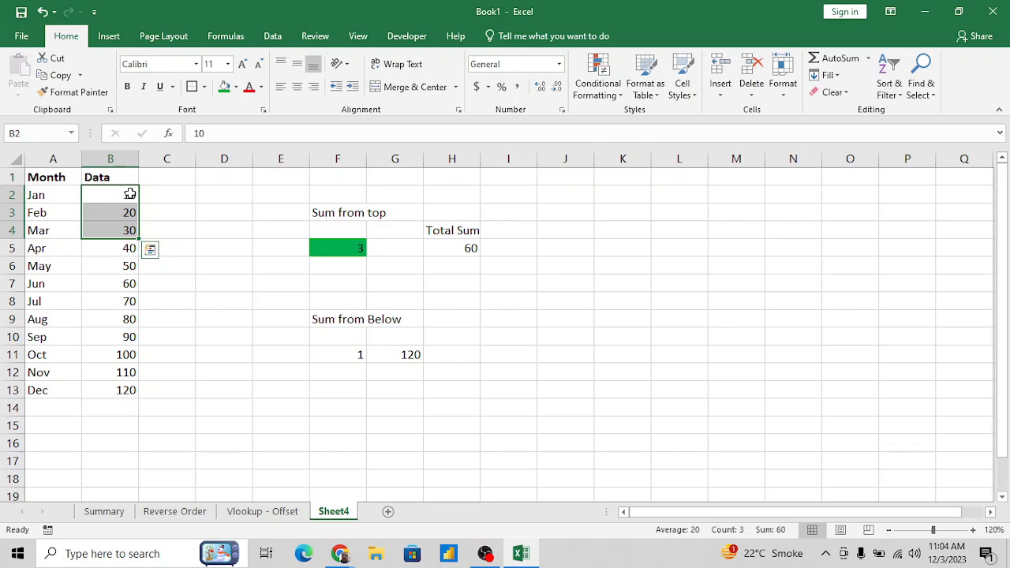
pyautogui.press('Down')
pyautogui.press('Down')
pyautogui.press('Down')
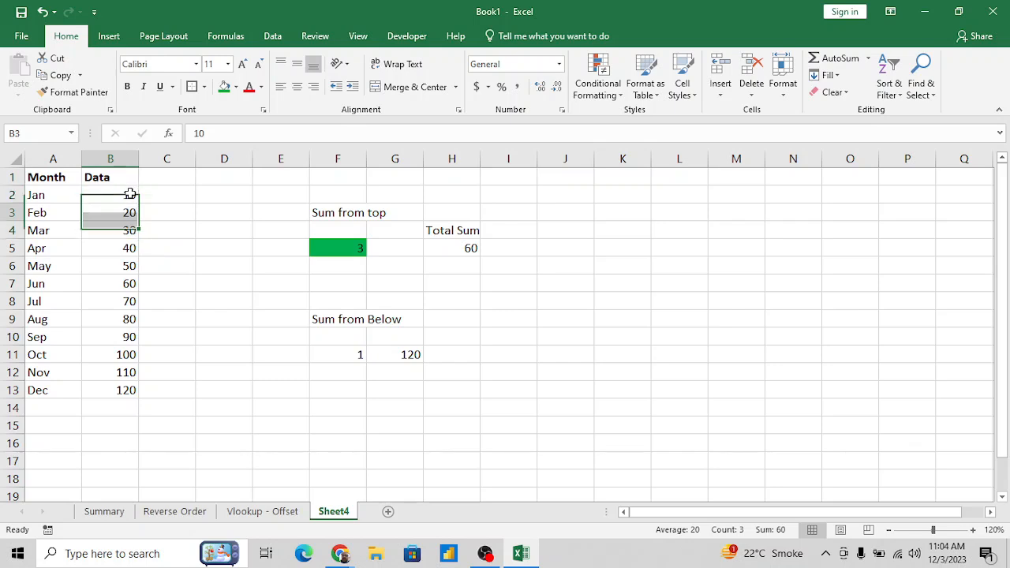
pyautogui.press('Right')
pyautogui.press('Right')
pyautogui.press('Right')
pyautogui.press('Right')
pyautogui.press('Right')
pyautogui.press('Right')
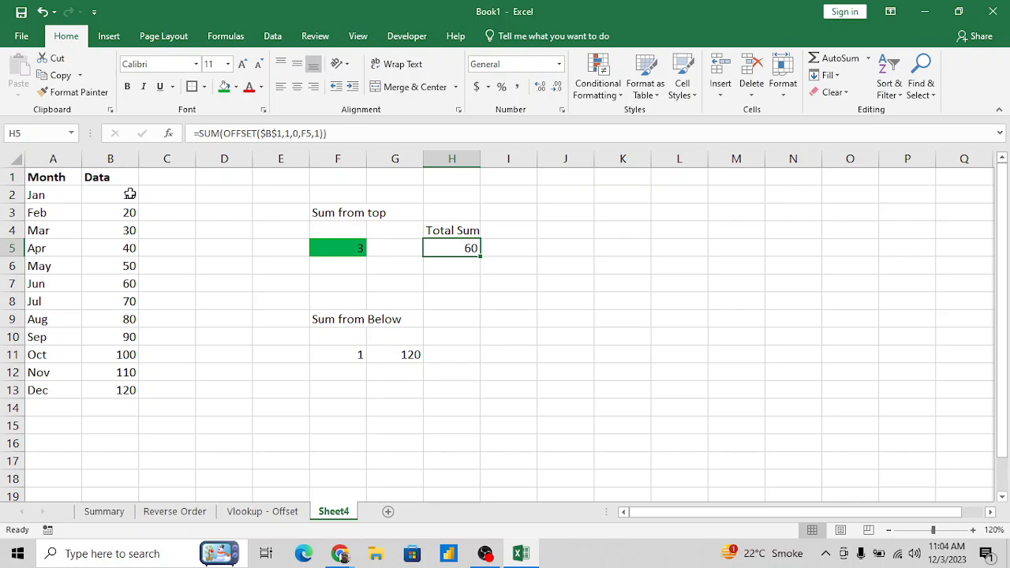
# Restart the Total Sum formula in H5 with =SUM(OFFSET($B$1, using the Data header as the absolute reference.
pyautogui.write('=sum')
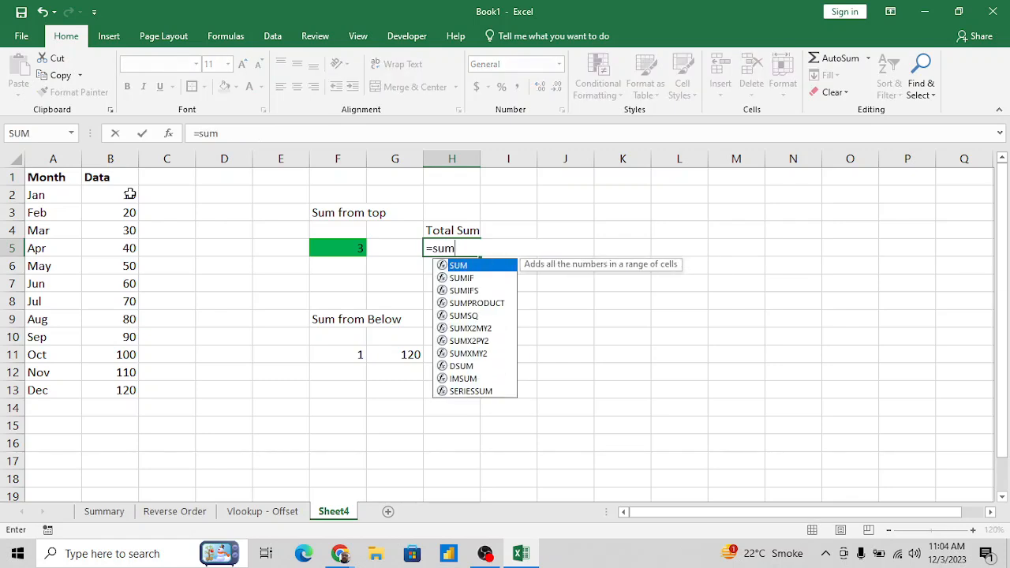
pyautogui.press('Tab')
pyautogui.write('off')
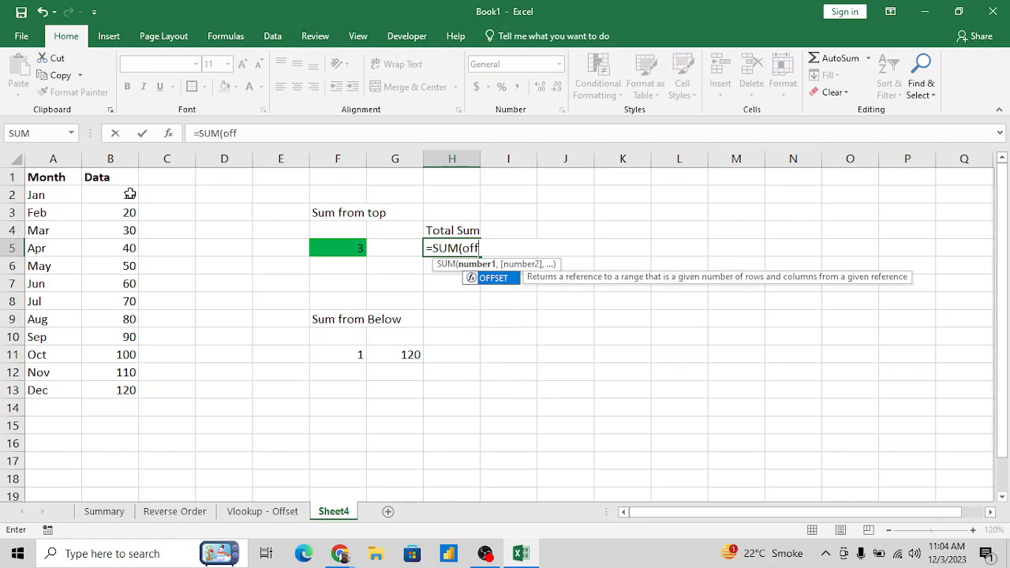
pyautogui.press('Tab')
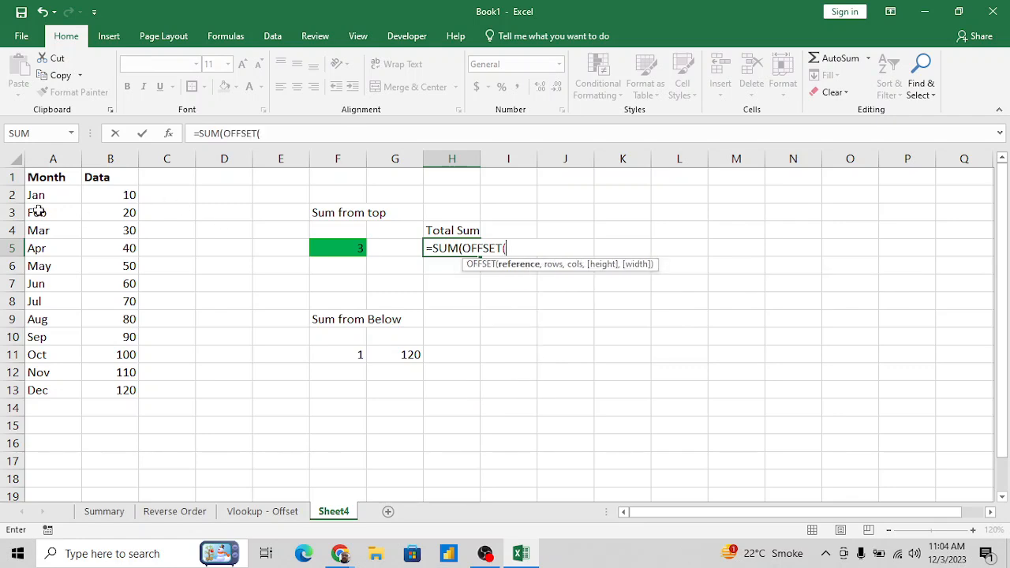
pyautogui.click(110, 182)
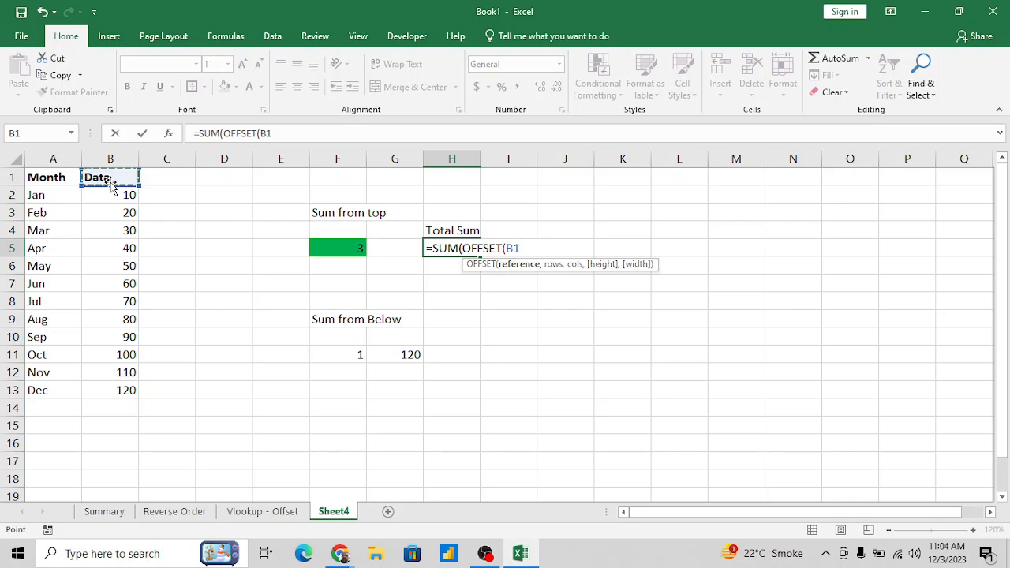
pyautogui.press('F4')
pyautogui.write(',')
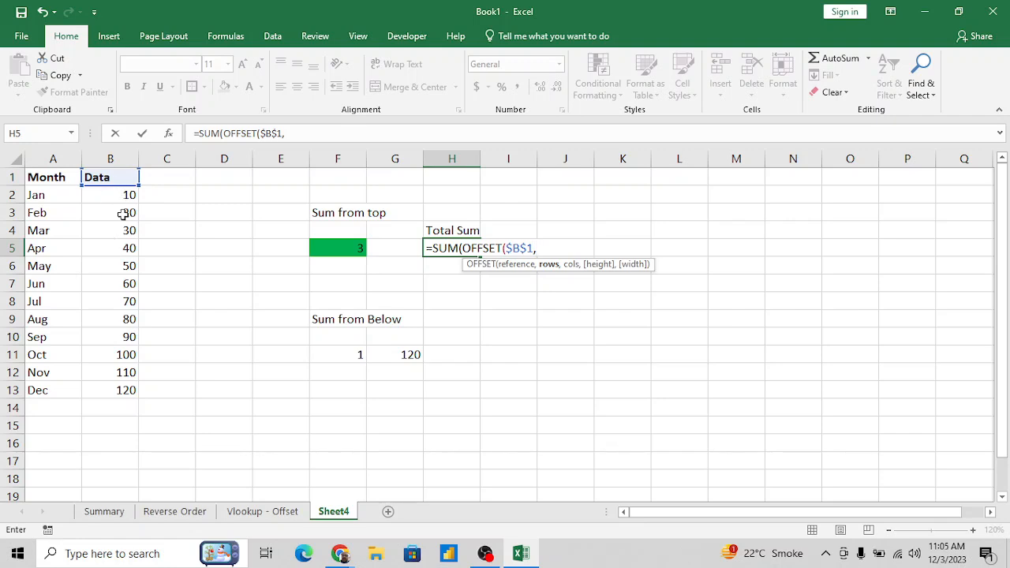
# Finish the H5 formula with 1 row, 0 columns, F5 as the height and 1 as the width.
pyautogui.write('1,')
pyautogui.write('0')
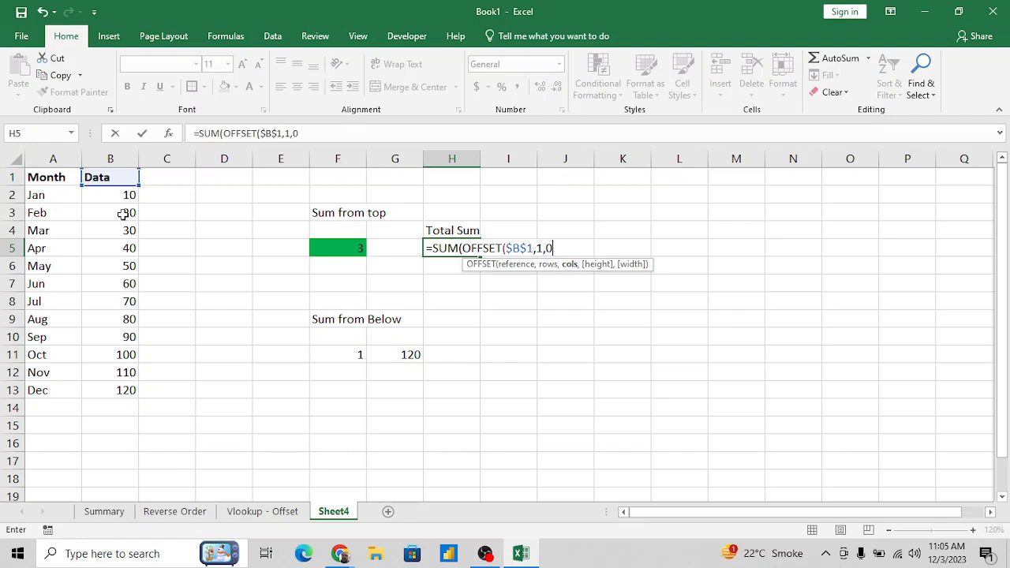
pyautogui.write(',')
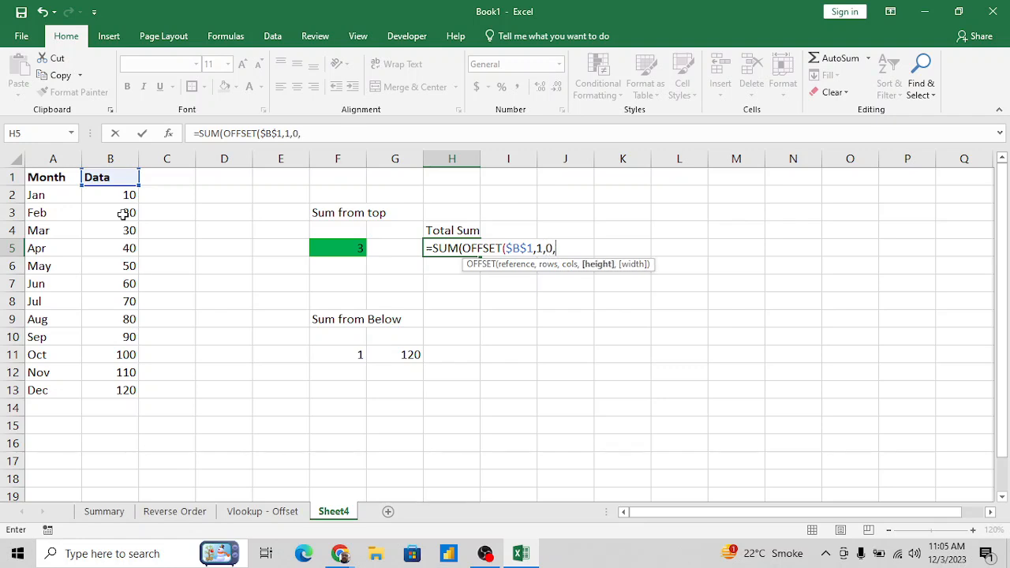
pyautogui.click(349, 247)
pyautogui.write(',')
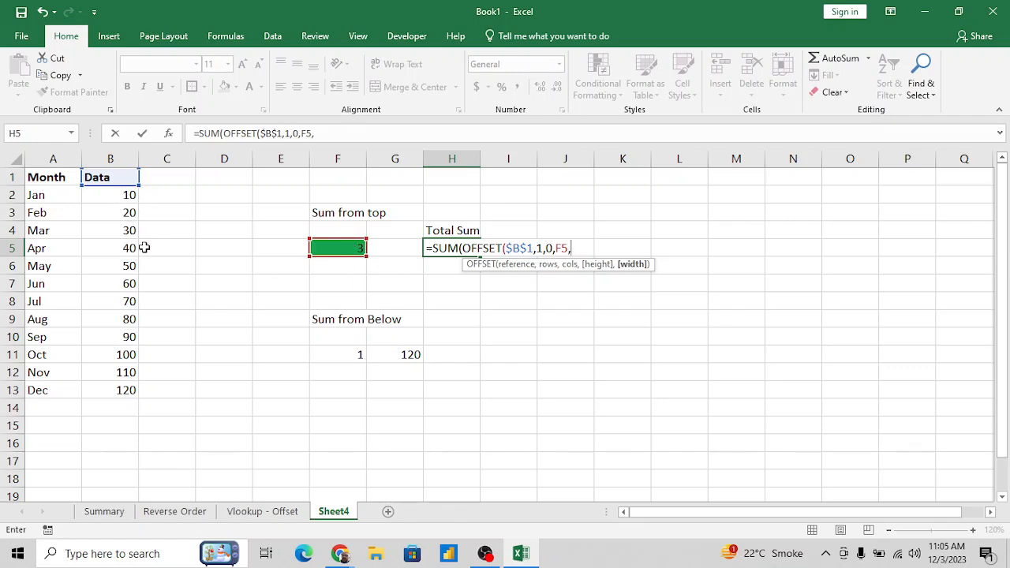
pyautogui.write('1)')
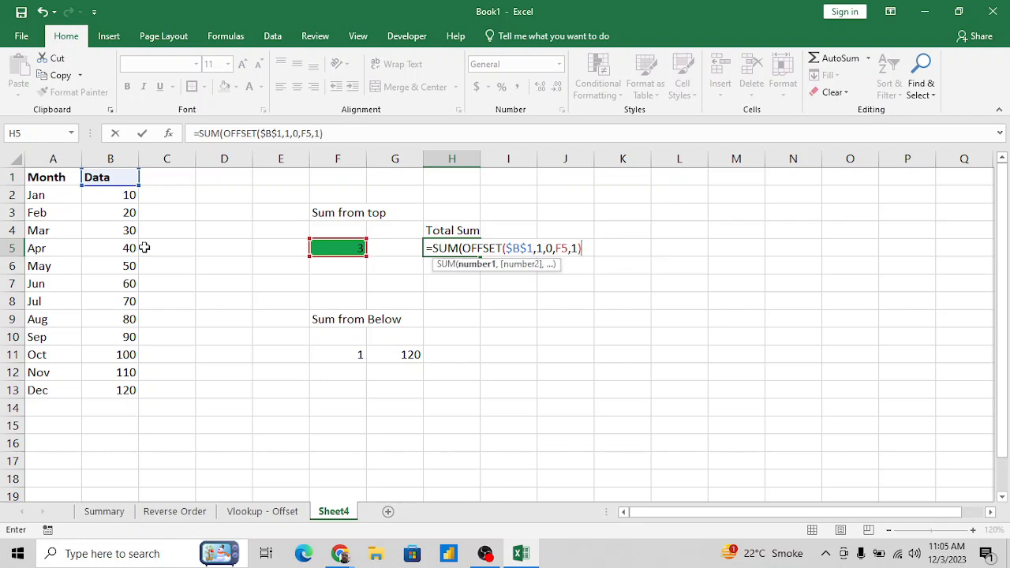
pyautogui.press('Return')
pyautogui.press('Return')
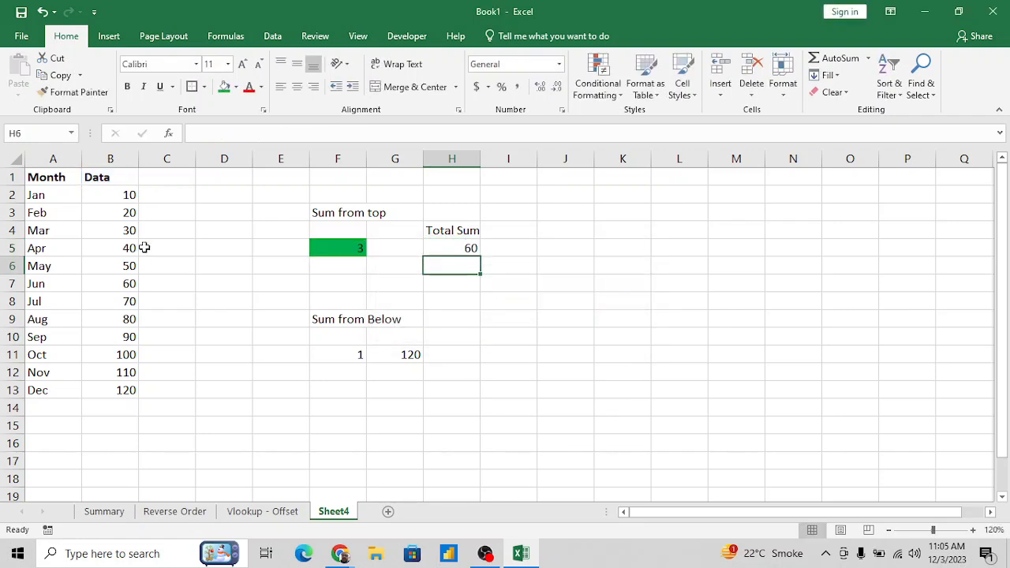
# Set the Sum from top count in F5 to 5.
pyautogui.press('Up')
pyautogui.press('Left')
pyautogui.press('Left')
pyautogui.write('5')
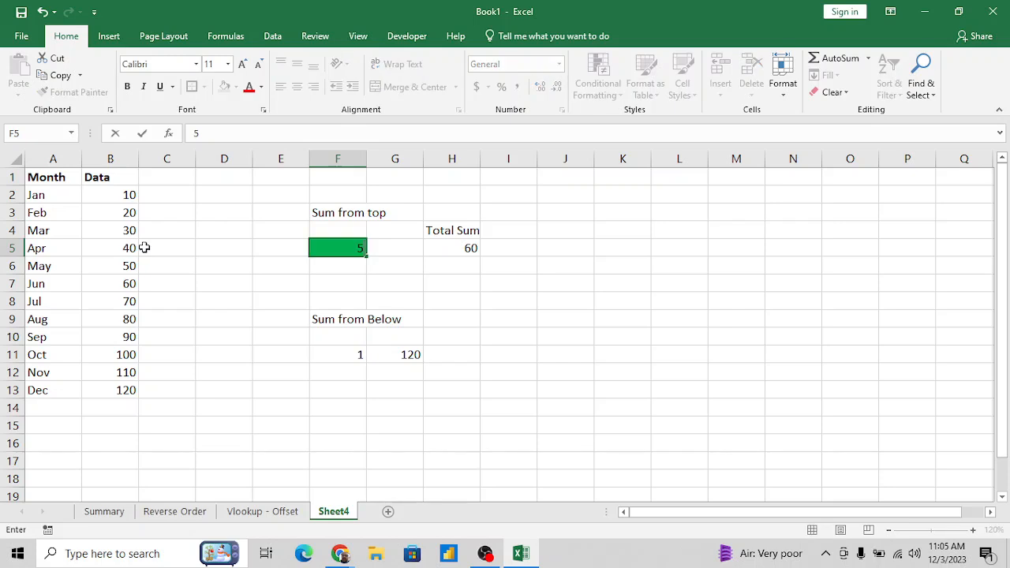
pyautogui.press('Return')
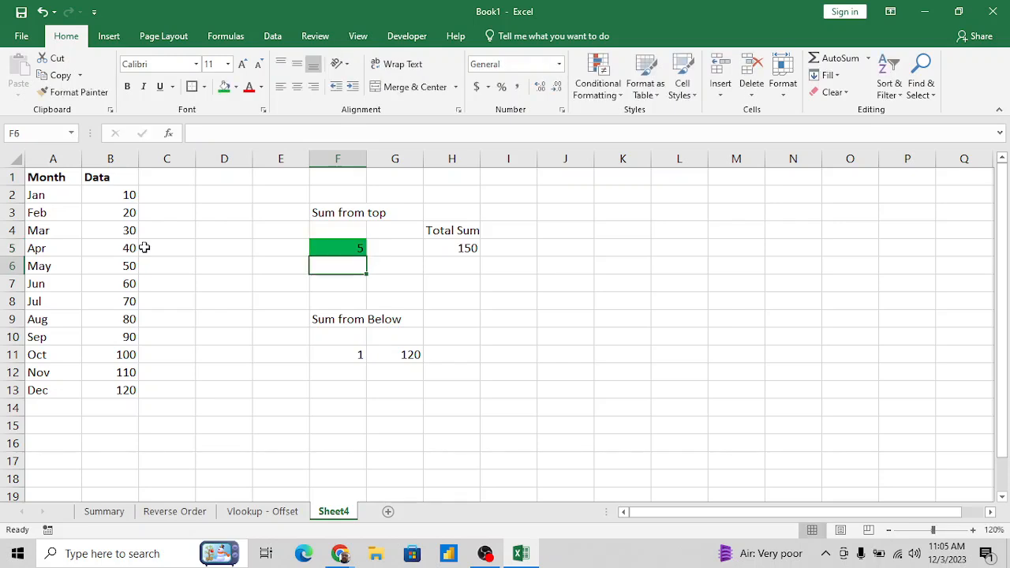
# Check the Total Sum against the January to May values by selecting B2:B6.
pyautogui.click(126, 194)
pyautogui.hotkey('shift', 'Down')
pyautogui.hotkey('shift', 'Down')
pyautogui.hotkey('shift', 'Down')
pyautogui.hotkey('shift', 'Down')
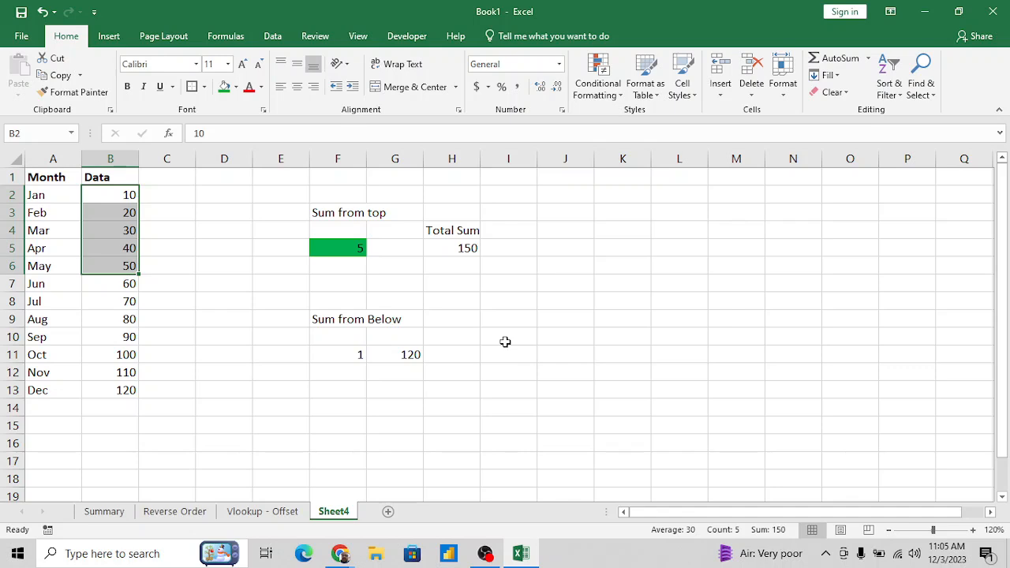
# Copy the "Total Sum" label from H4 to H9 beside the Sum from Below heading.
pyautogui.click(358, 320)
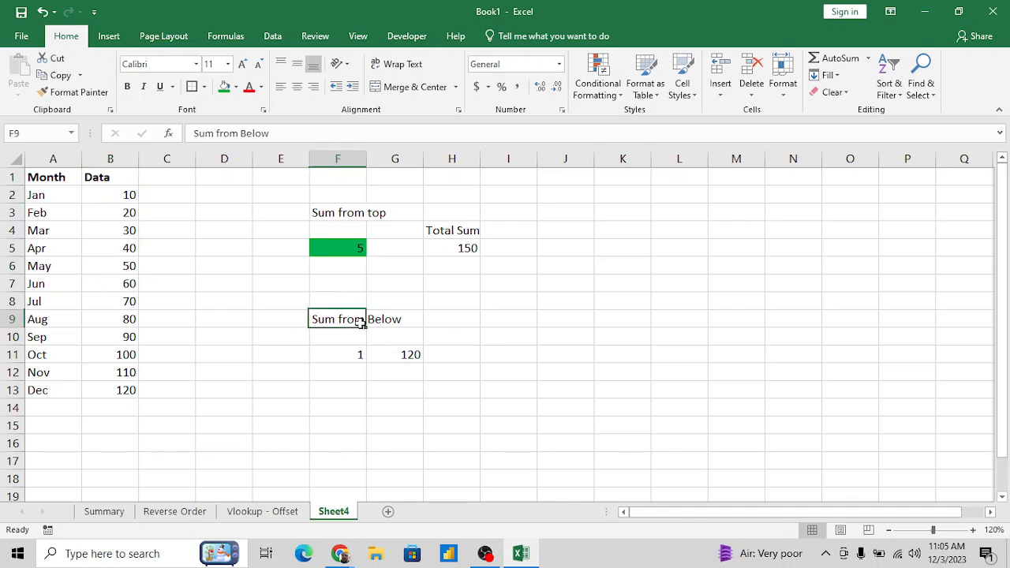
pyautogui.click(451, 235)
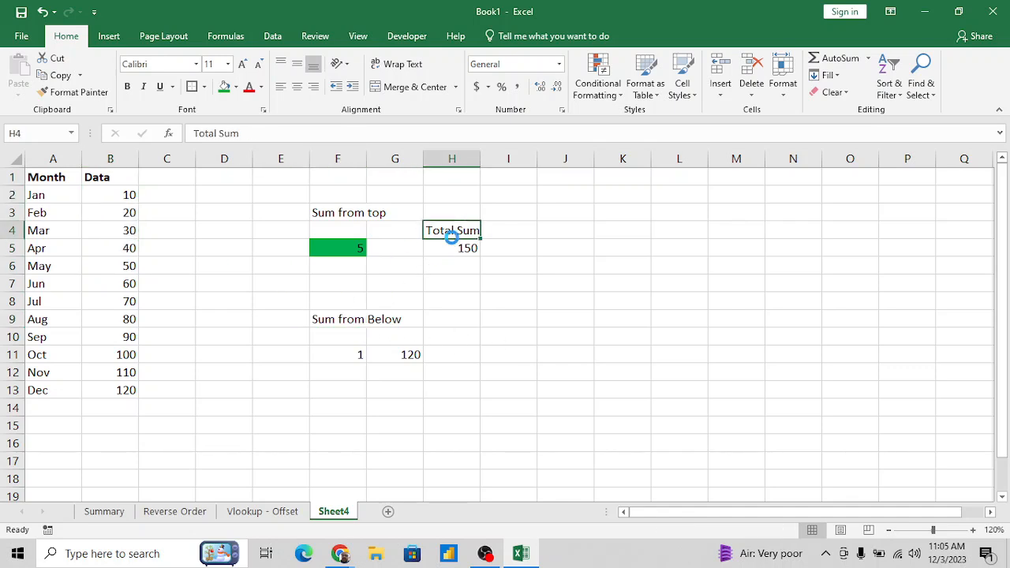
pyautogui.hotkey('ctrl', 'c')
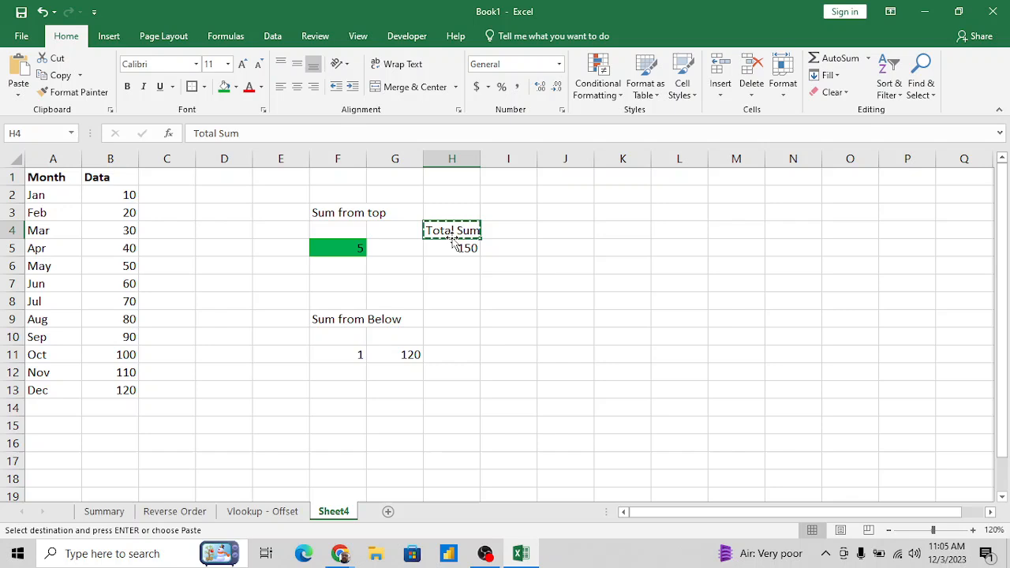
pyautogui.click(450, 324)
pyautogui.press('Return')
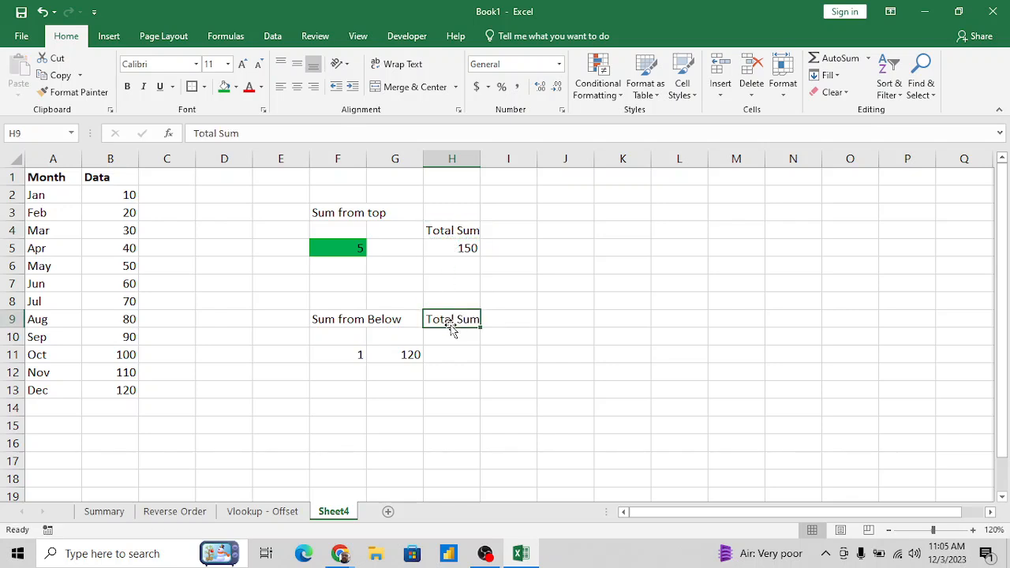
# Contrast summing from the top and from below by selecting Data values downward from B2, then upward from B13 to B10.
pyautogui.click(123, 194)
pyautogui.hotkey('shift', 'Down')
pyautogui.hotkey('shift', 'Down')
pyautogui.hotkey('shift', 'Down')
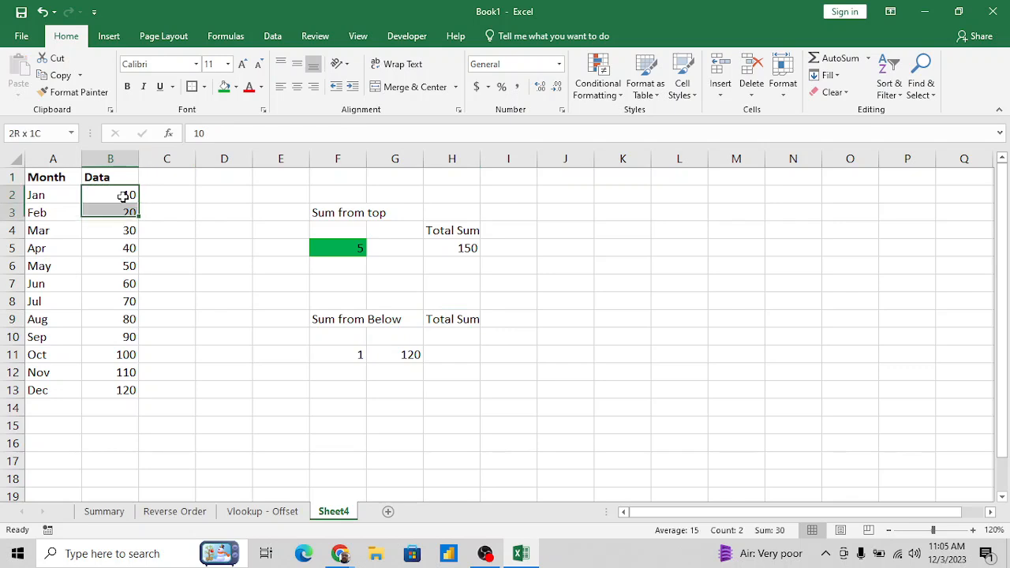
pyautogui.press('Up')
pyautogui.press('Down')
pyautogui.press('Down')
pyautogui.press('Down')
pyautogui.press('Down')
pyautogui.press('Down')
pyautogui.press('Down')
pyautogui.press('Down')
pyautogui.press('Down')
pyautogui.press('Down')
pyautogui.press('Down')
pyautogui.press('Down')
pyautogui.press('Down')
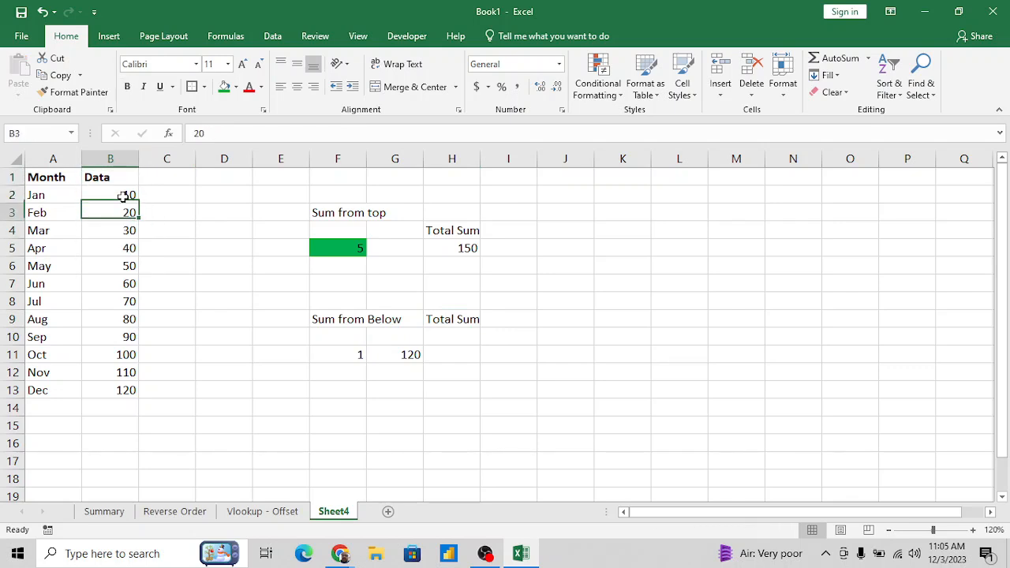
pyautogui.hotkey('shift', 'Up')
pyautogui.hotkey('shift', 'Up')
pyautogui.hotkey('shift', 'Up')
pyautogui.hotkey('shift', 'Up')
pyautogui.hotkey('shift', 'Up')
pyautogui.hotkey('shift', 'Up')
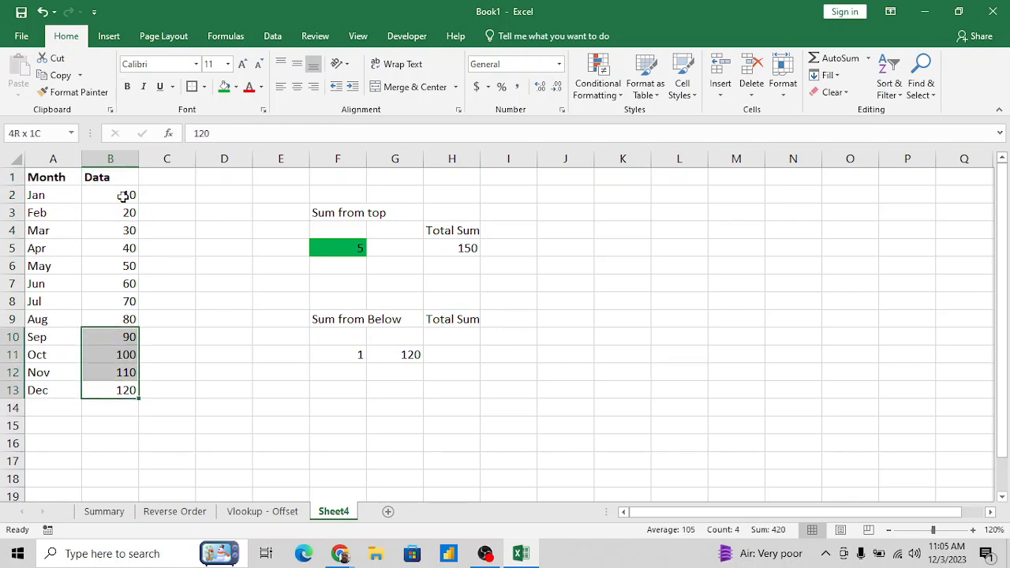
# Examine the Data values from below by selecting upward from B13, B8 to B13, and the whole of column B.
pyautogui.press('Down')
pyautogui.press('Up')
pyautogui.hotkey('shift', 'Up')
pyautogui.hotkey('shift', 'Up')
pyautogui.hotkey('shift', 'Up')
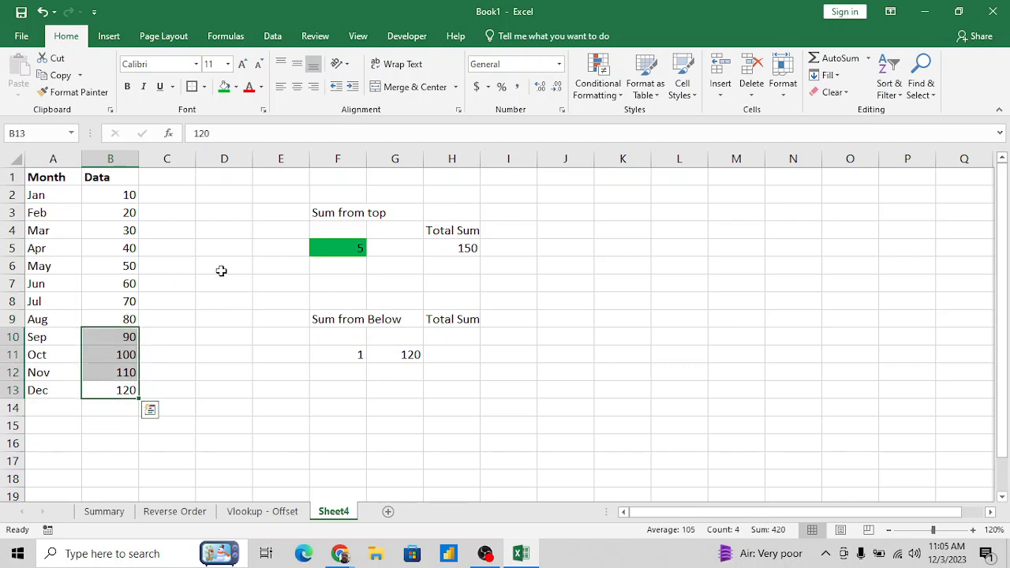
pyautogui.press('Up')
pyautogui.press('Up')
pyautogui.press('Up')
pyautogui.press('Up')
pyautogui.press('Up')
pyautogui.hotkey('shift', 'Down')
pyautogui.hotkey('shift', 'Down')
pyautogui.hotkey('shift', 'Down')
pyautogui.hotkey('shift', 'Down')
pyautogui.hotkey('shift', 'Down')
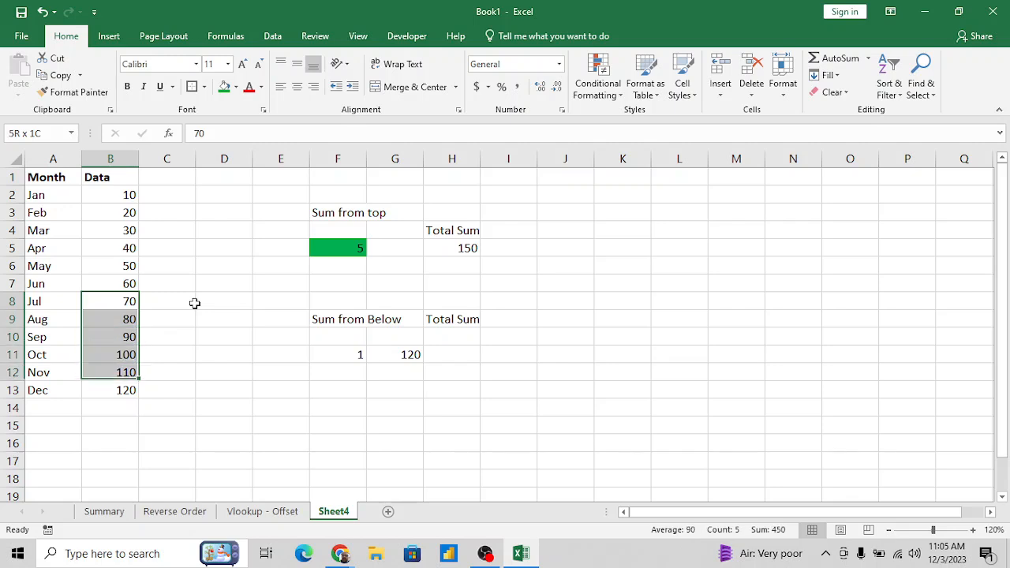
pyautogui.click(123, 158)
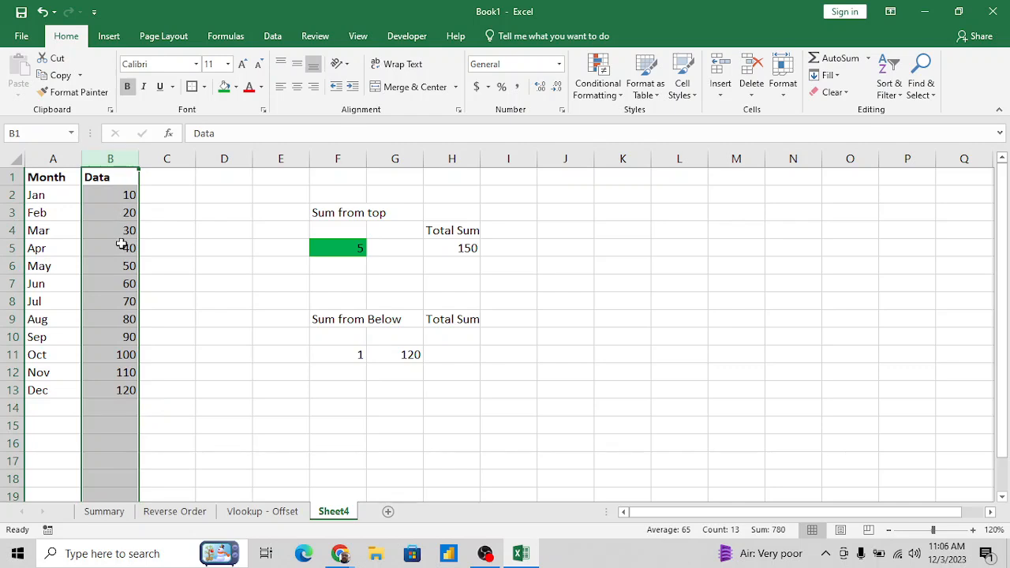
# Start a SUM formula in H11 under the Sum from Below section's Total Sum label.
pyautogui.click(303, 360)
pyautogui.press('Right')
pyautogui.press('Right')
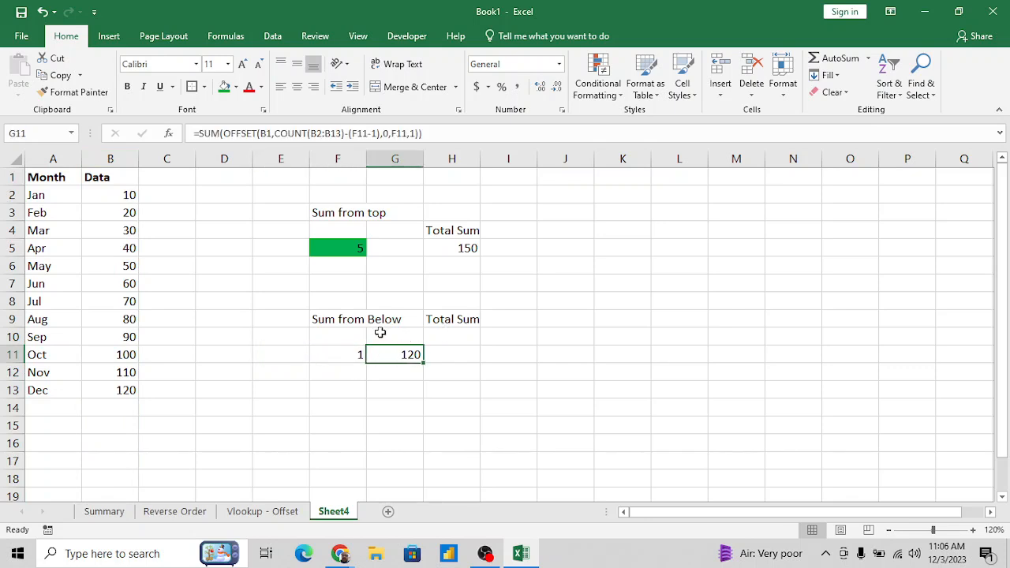
pyautogui.press('Right')
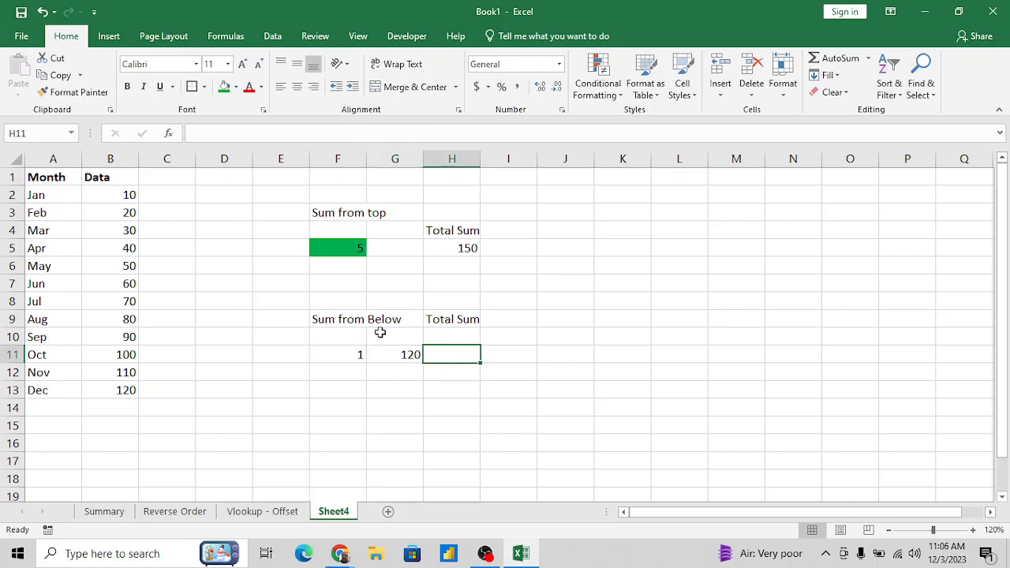
pyautogui.write('=su')
pyautogui.press('Tab')
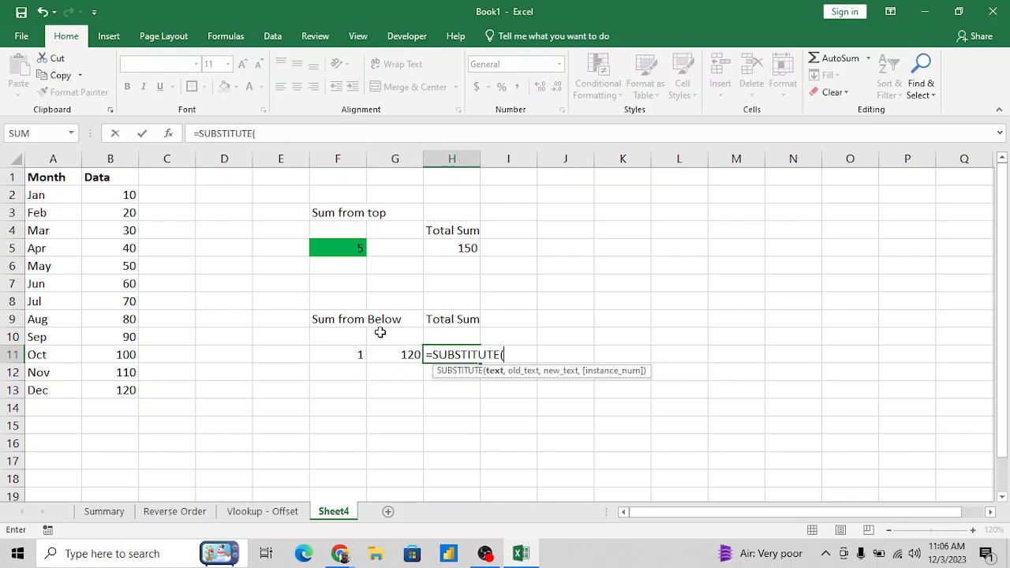
pyautogui.press('BackSpace')
pyautogui.press('BackSpace')
pyautogui.press('BackSpace')
pyautogui.press('BackSpace')
pyautogui.press('BackSpace')
pyautogui.press('BackSpace')
pyautogui.press('BackSpace')
pyautogui.press('BackSpace')
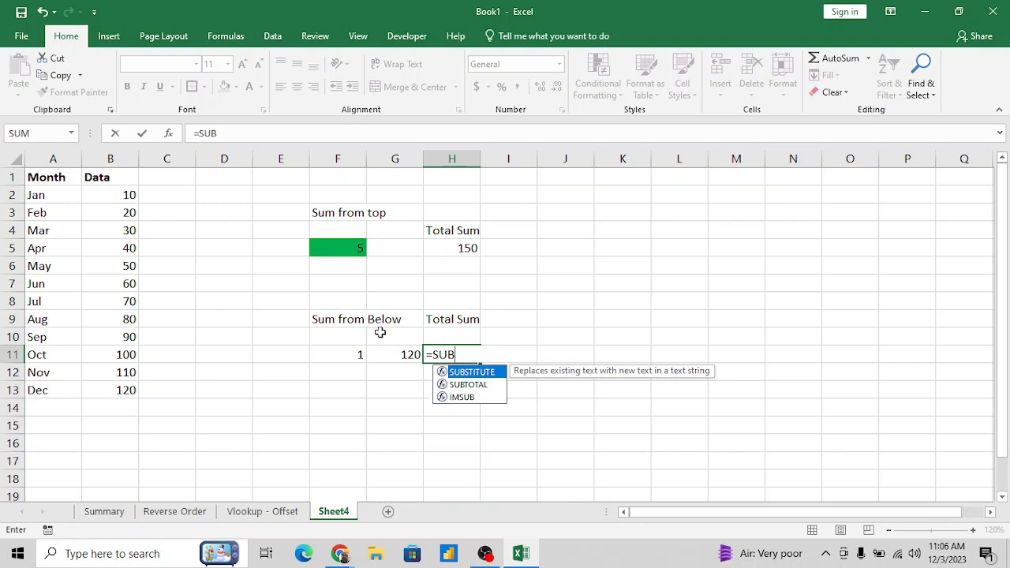
pyautogui.press('Down')
pyautogui.press('Down')
pyautogui.press('Tab')
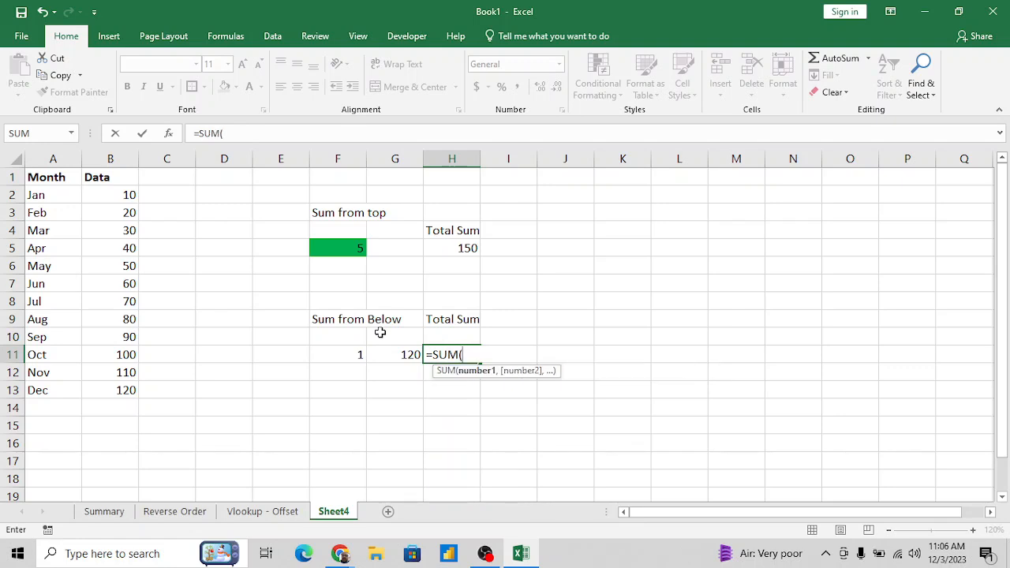
# Nest an OFFSET function inside the SUM with $B$1 as its absolute reference.
pyautogui.write('off')
pyautogui.press('Tab')
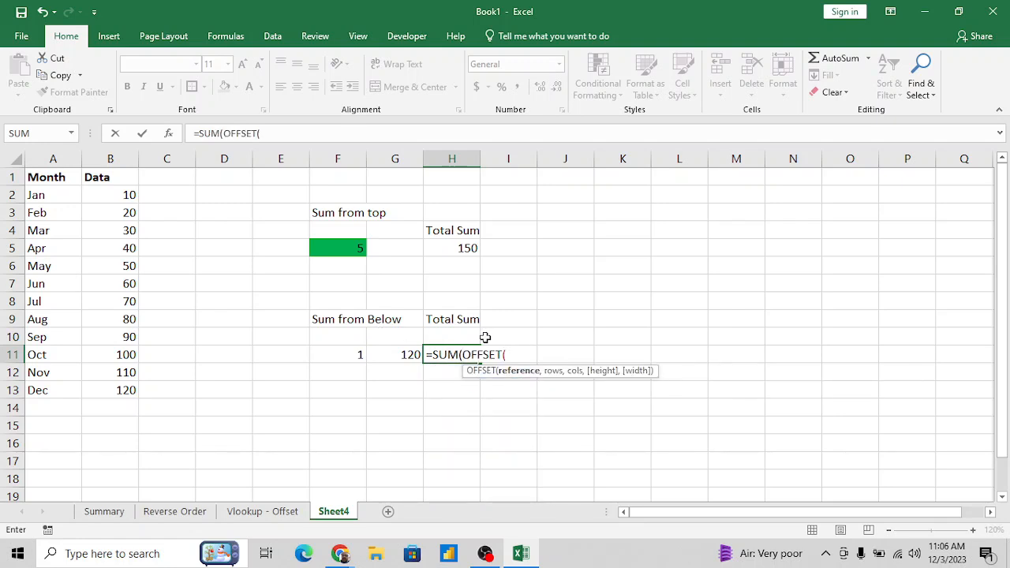
pyautogui.click(103, 177)
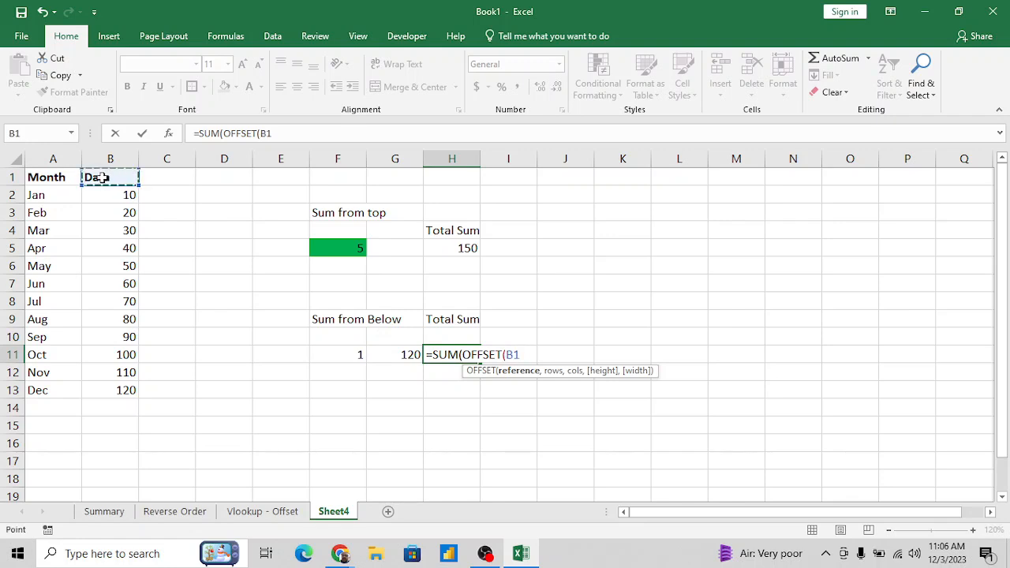
pyautogui.press('F4')
pyautogui.write(',')
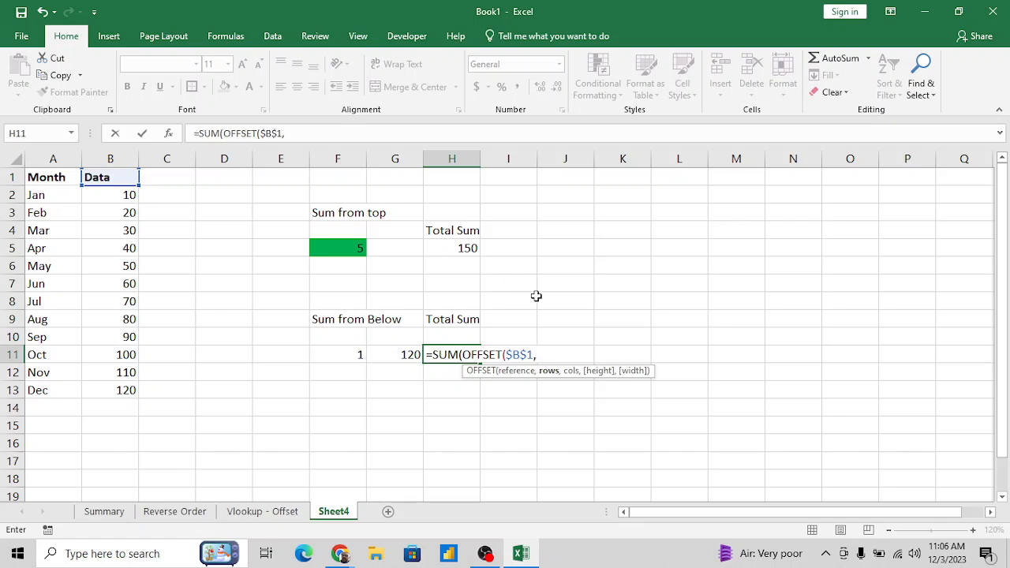
pyautogui.write('coun')
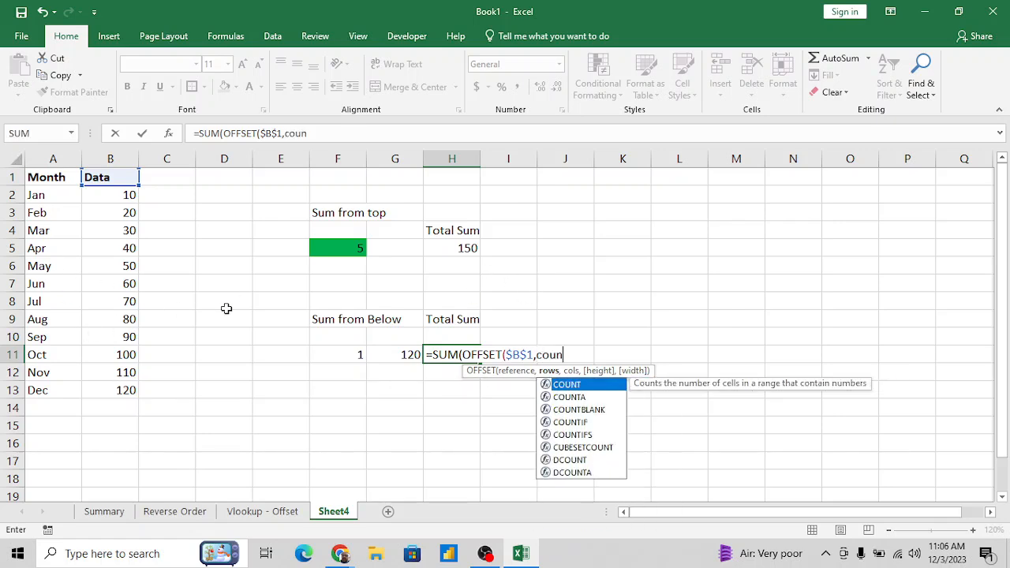
# Enter COUNTA(B:B)-(F11) as the rows argument of the OFFSET function.
pyautogui.press('Down')
pyautogui.press('Tab')
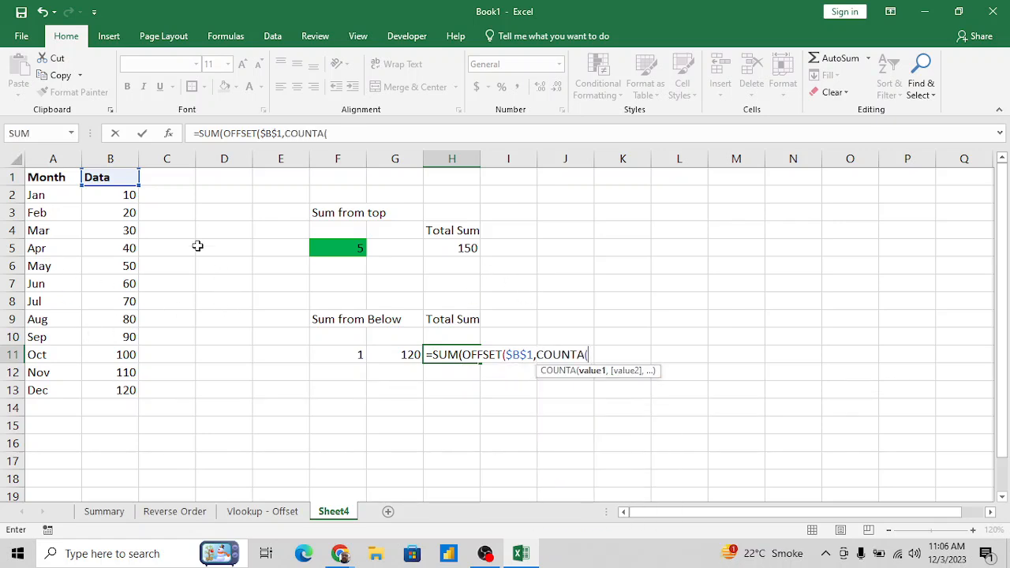
pyautogui.click(110, 159)
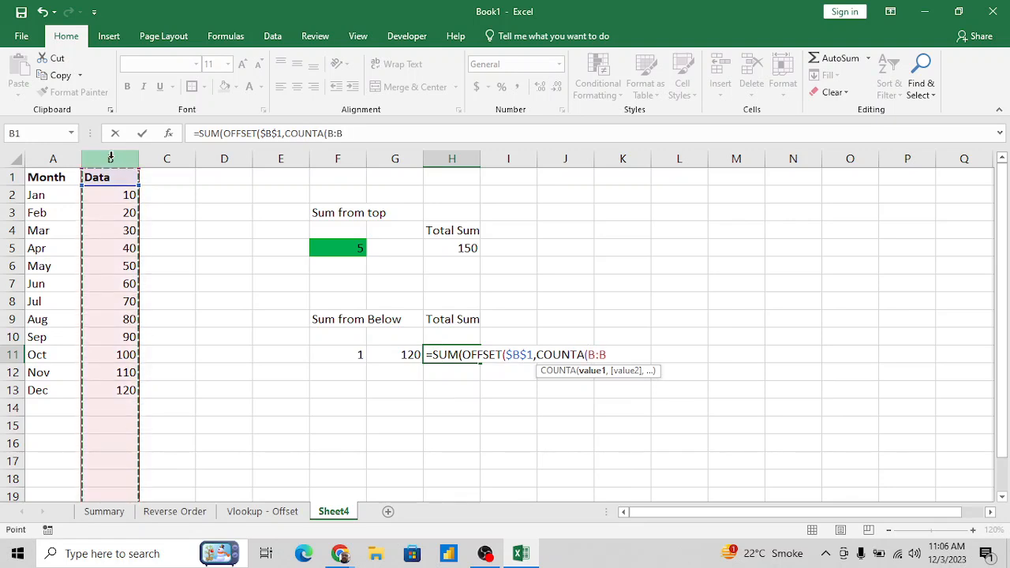
pyautogui.write(')-(')
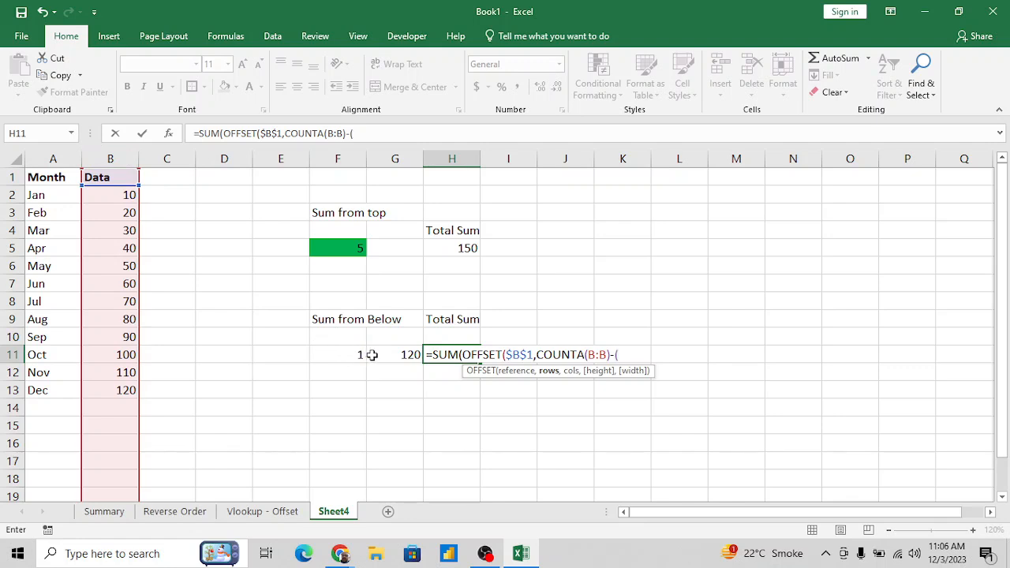
pyautogui.click(354, 353)
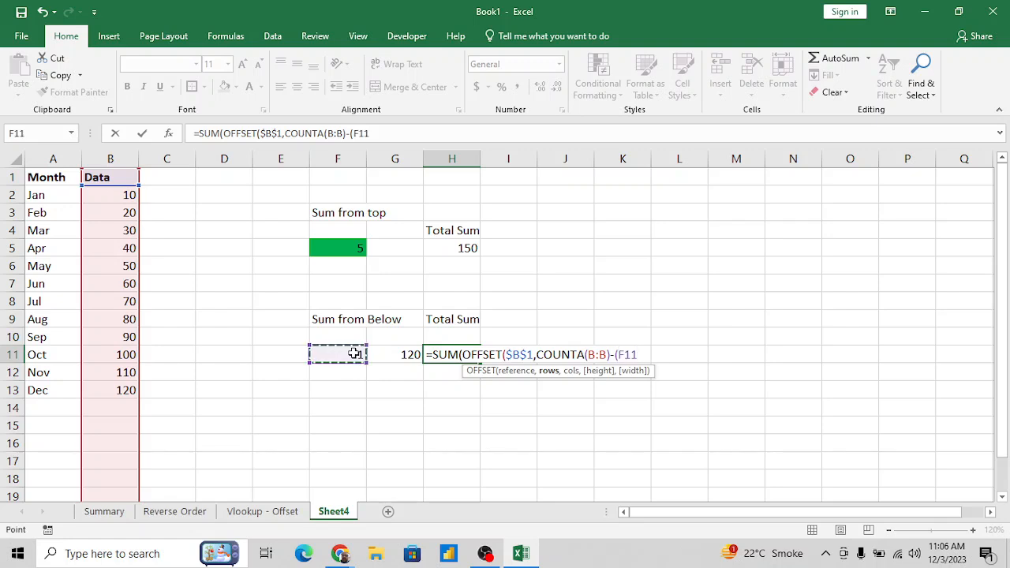
pyautogui.write('-')
pyautogui.write(',')
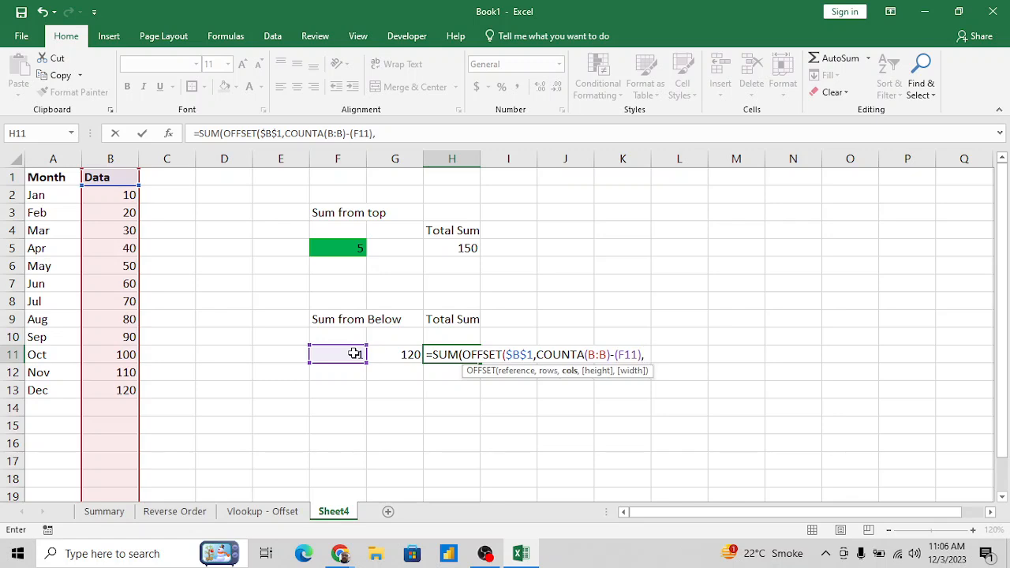
pyautogui.write('0,')
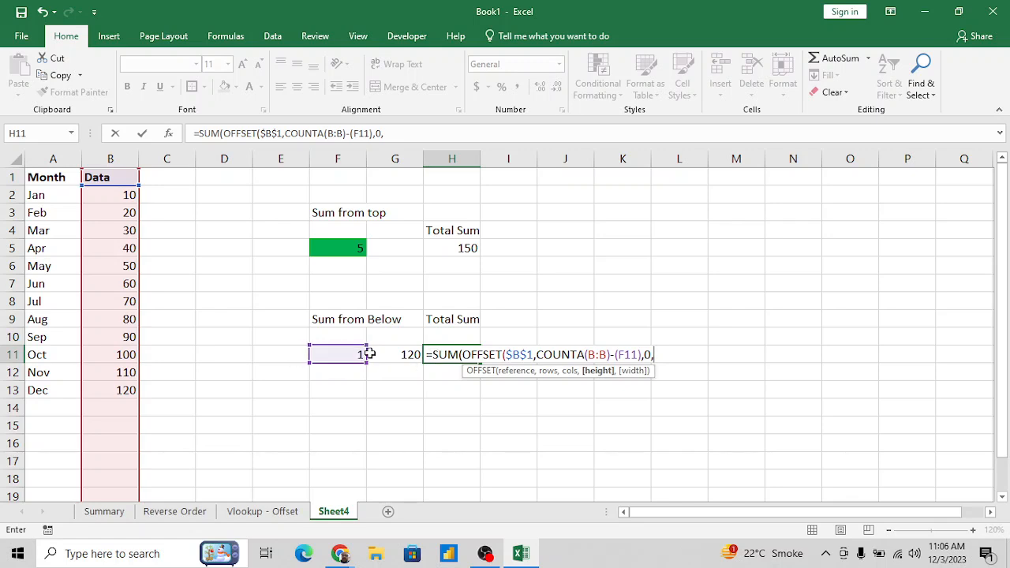
# Complete the H11 formula with 0 columns, F11 as the height and 1 as the width, and check it against December's value.
pyautogui.click(352, 354)
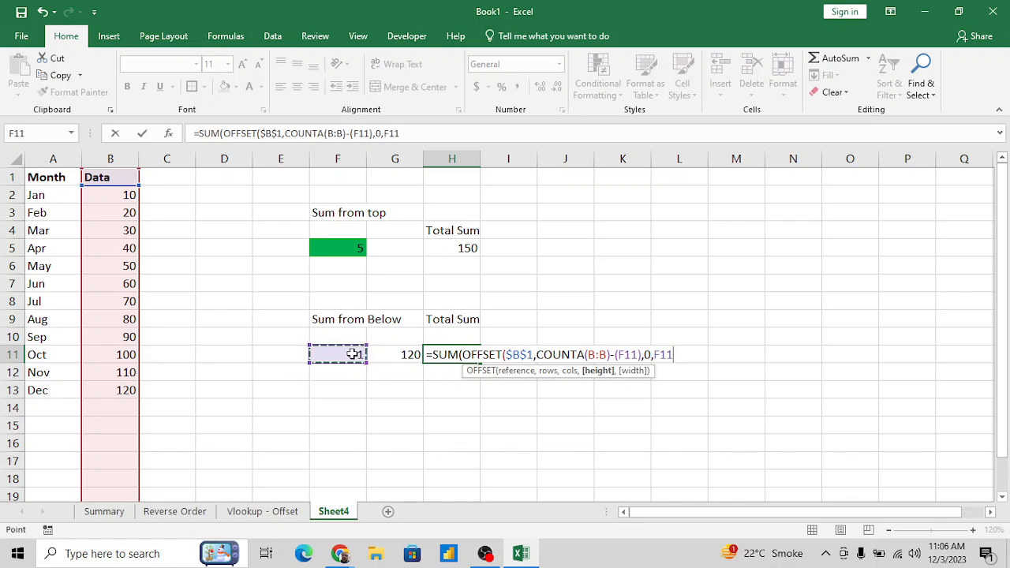
pyautogui.write(',')
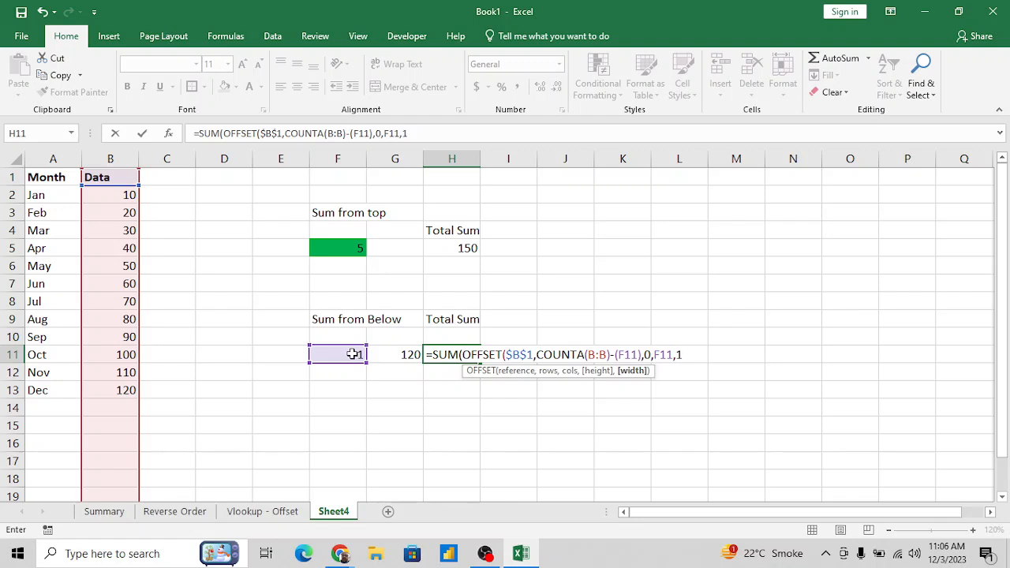
pyautogui.write('1')
pyautogui.press('Return')
pyautogui.press('Return')
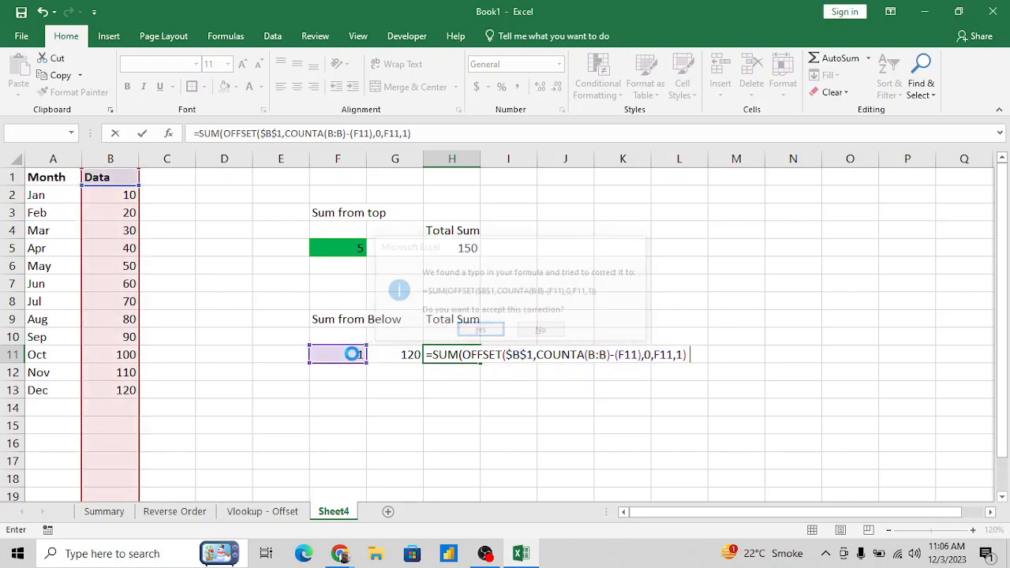
pyautogui.press('Up')
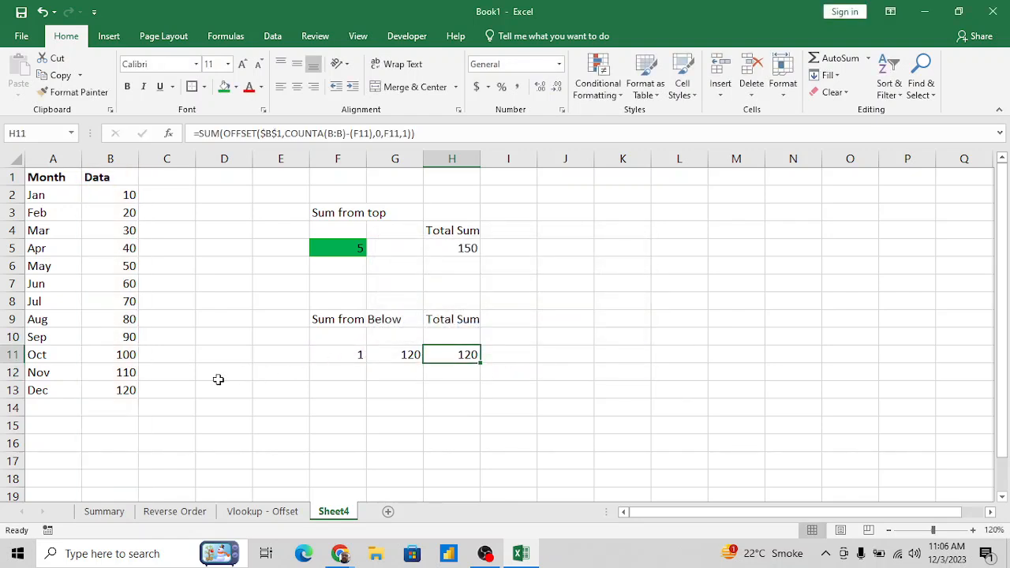
pyautogui.click(122, 390)
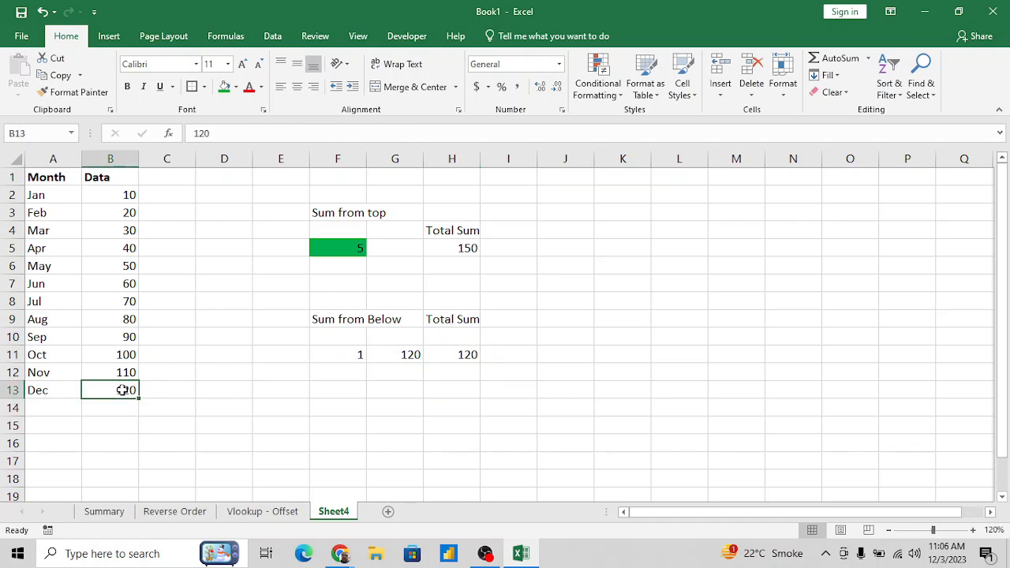
# Set the Sum from Below count in F11 to 2 and check the total by selecting B12:B13.
pyautogui.press('Up')
pyautogui.press('Up')
pyautogui.press('Right')
pyautogui.press('Right')
pyautogui.press('Right')
pyautogui.press('Right')
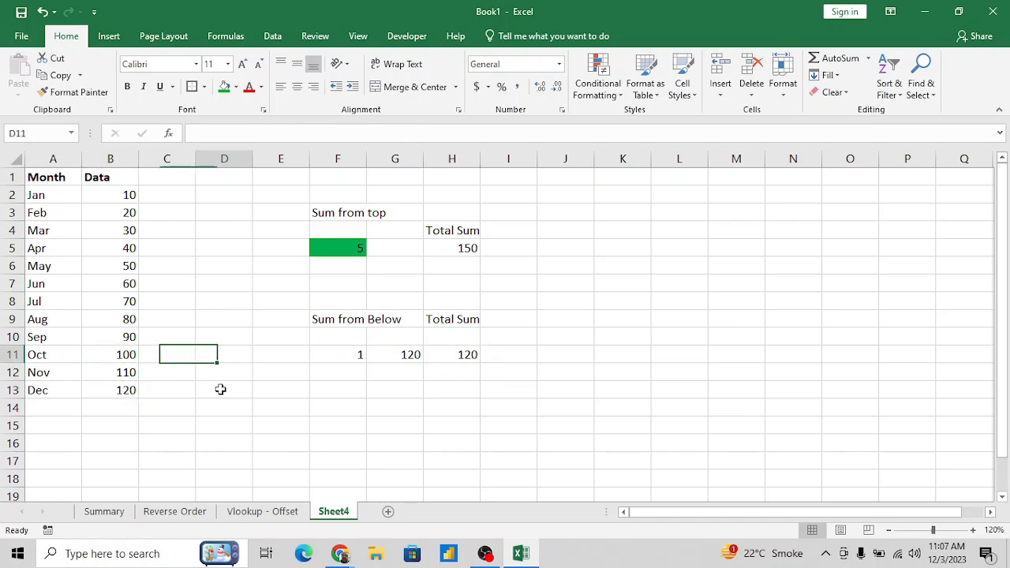
pyautogui.write('2')
pyautogui.press('Return')
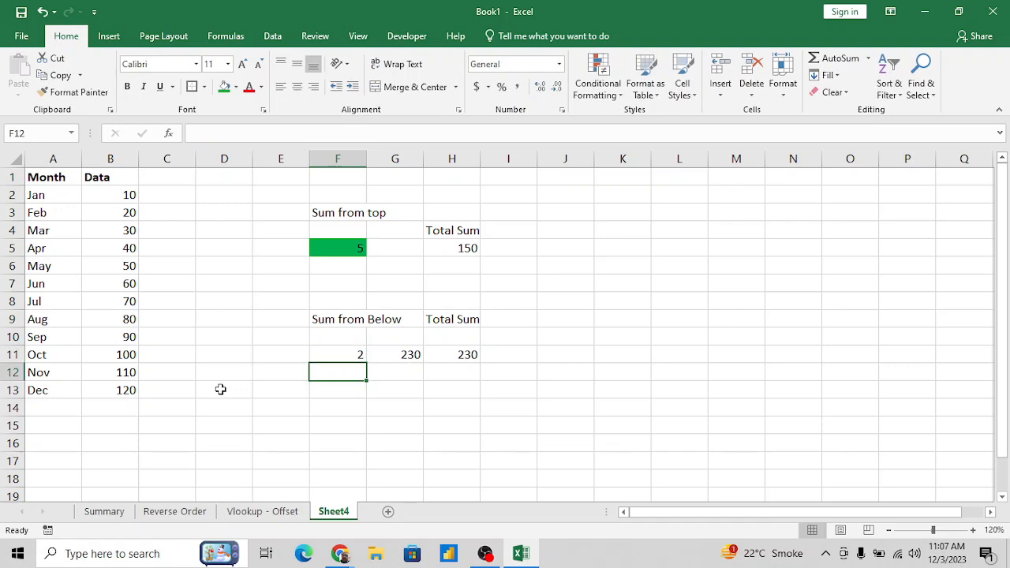
pyautogui.click(123, 371)
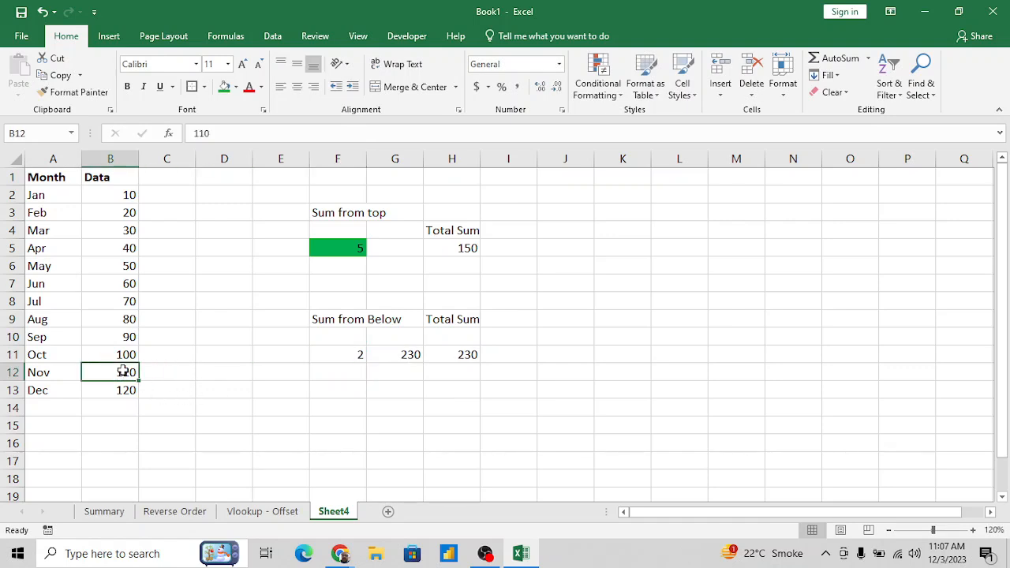
pyautogui.hotkey('shift', 'Down')
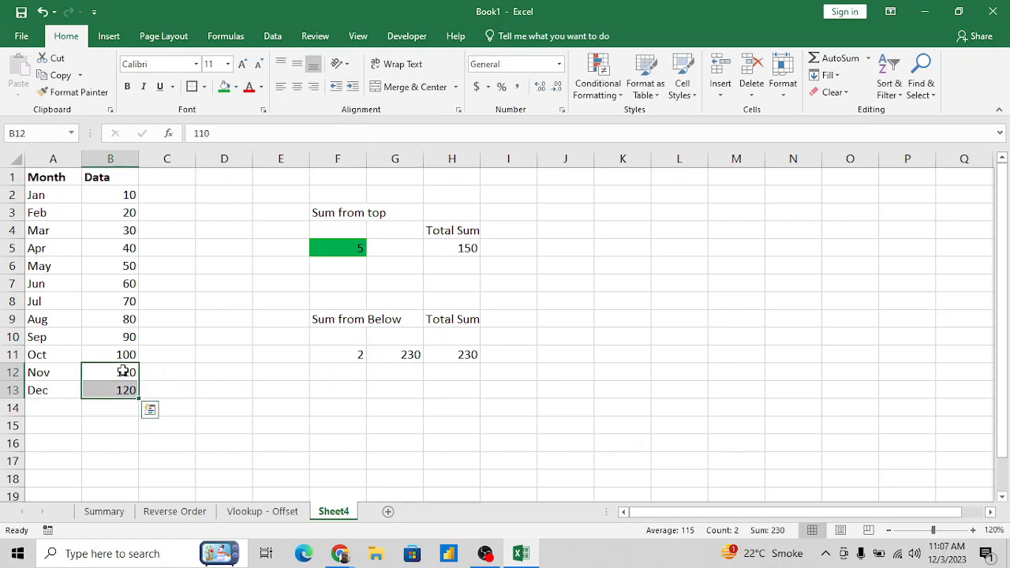
# Set the Sum from Below count in F11 to 3 and check the total by selecting B11:B13.
pyautogui.press('Right')
pyautogui.press('Right')
pyautogui.press('Right')
pyautogui.press('Right')
pyautogui.press('Up')
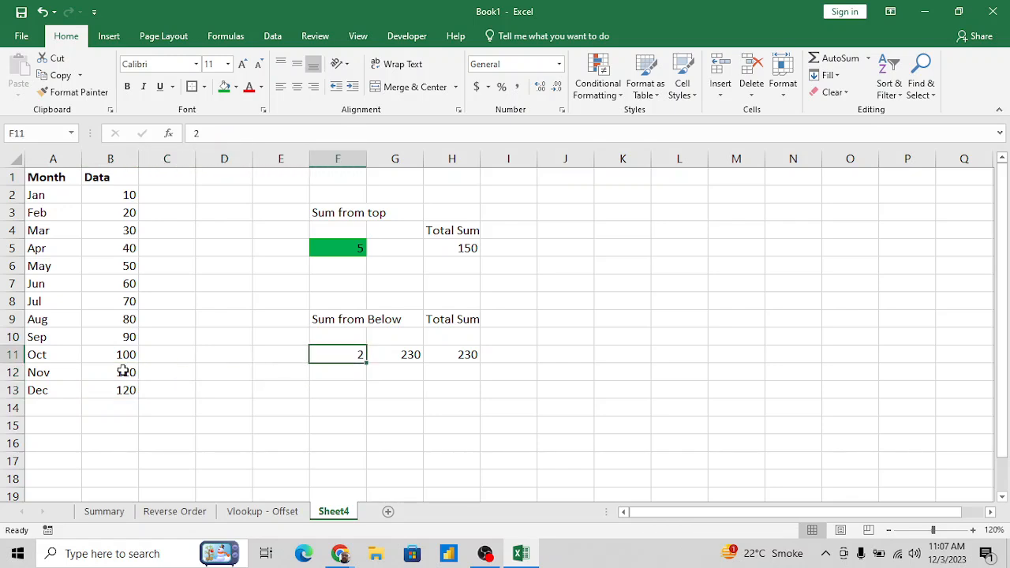
pyautogui.write('3')
pyautogui.press('Return')
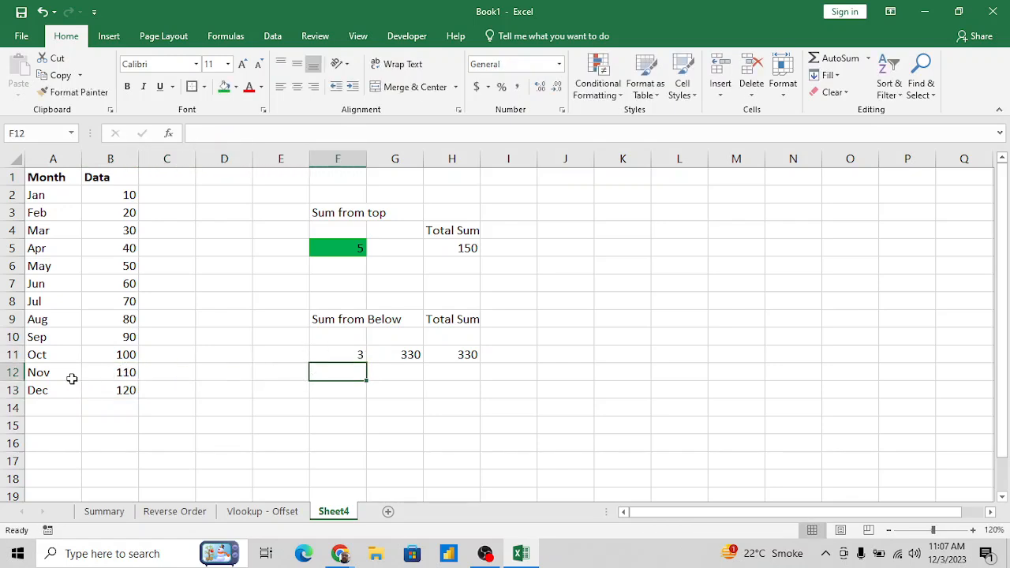
pyautogui.click(123, 356)
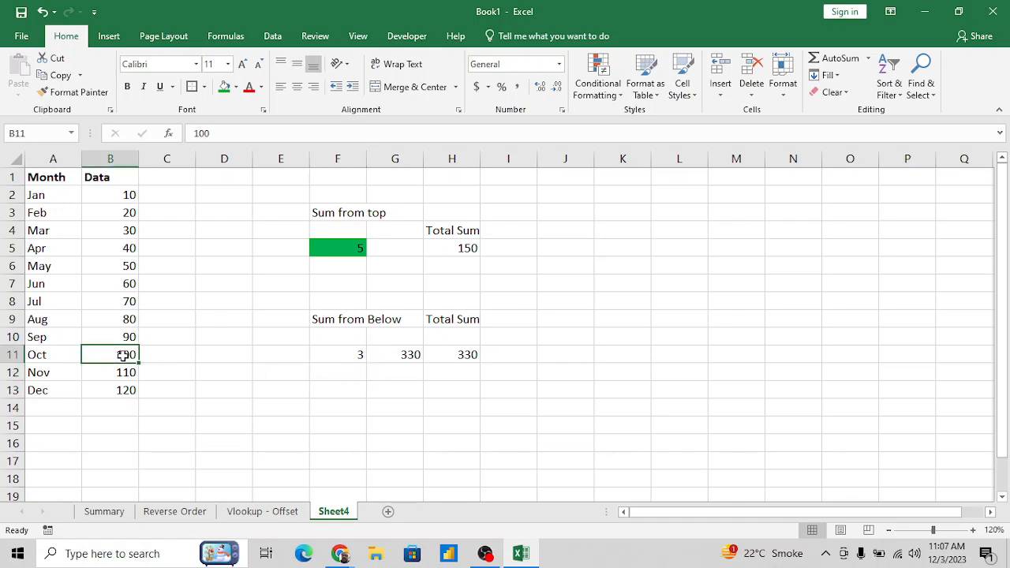
pyautogui.hotkey('shift', 'Down')
pyautogui.hotkey('shift', 'Down')
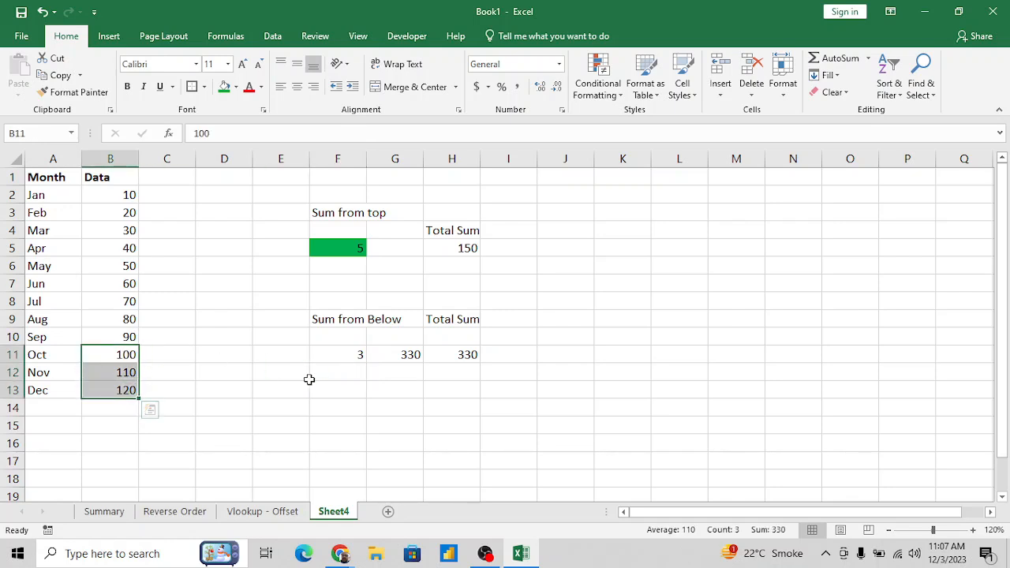
# Compare the formulas in H11 and G11, and clear the older COUNT-based formula from G11.
pyautogui.click(440, 356)
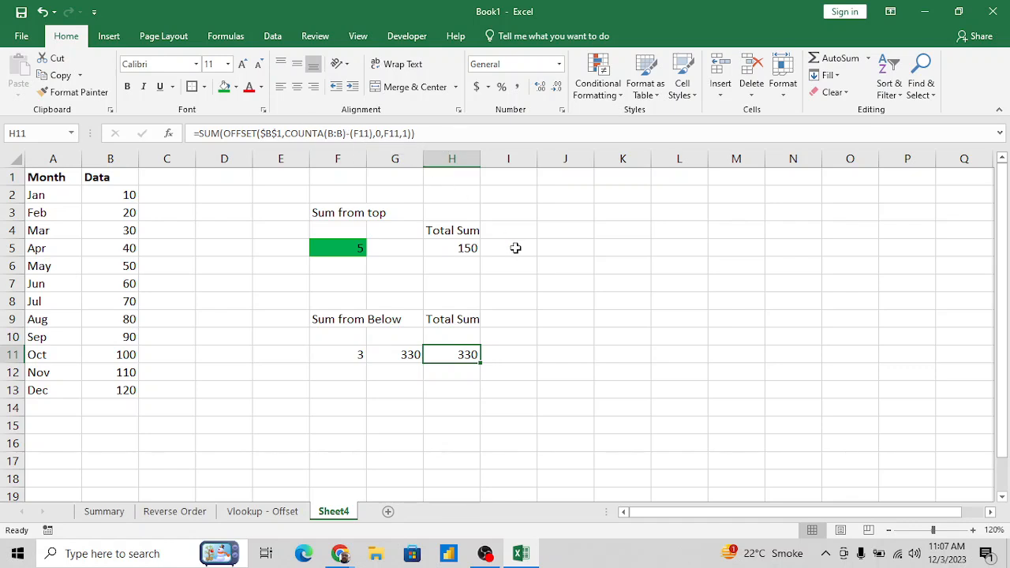
pyautogui.press('Left')
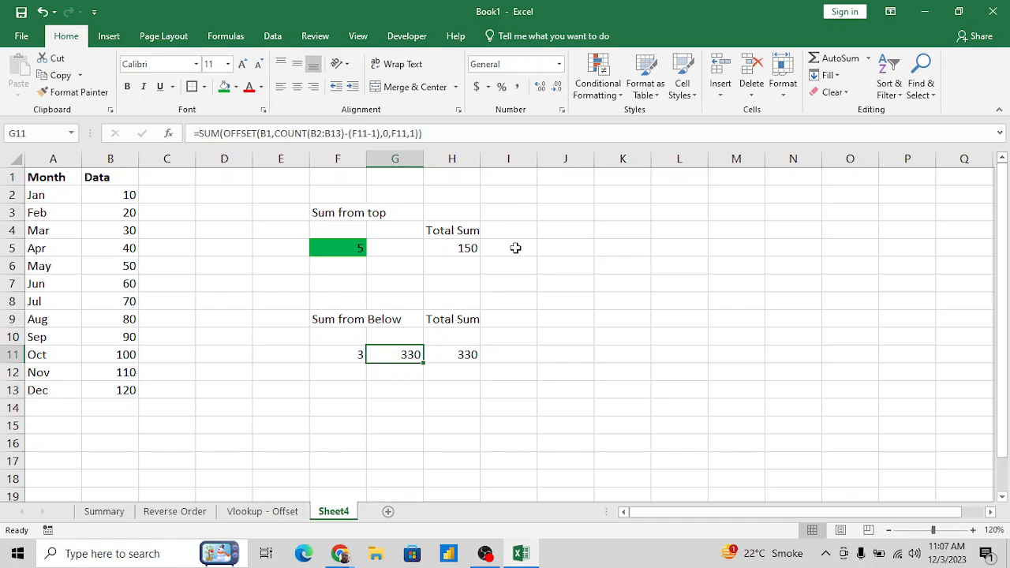
pyautogui.press('Right')
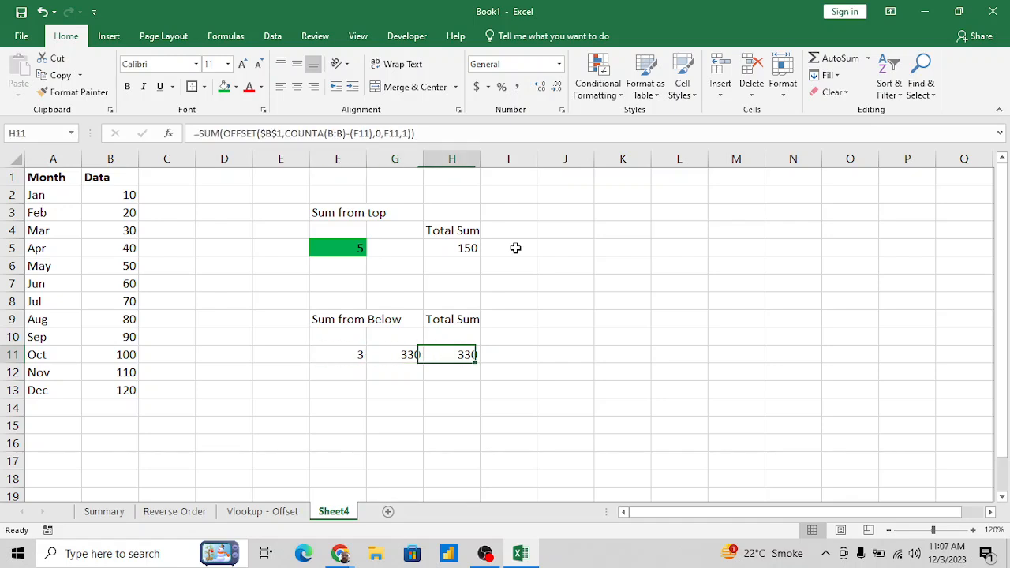
pyautogui.press('Left')
pyautogui.press('Delete')
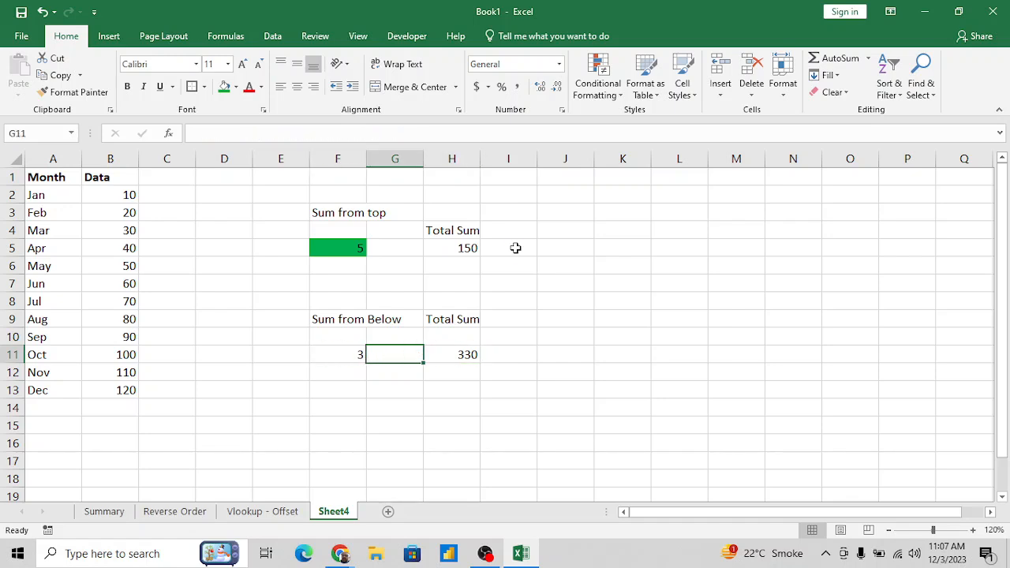
# Fill the Sum from Below input cell F11 with green and make the totals in H11 and H5 bold.
pyautogui.press('Right')
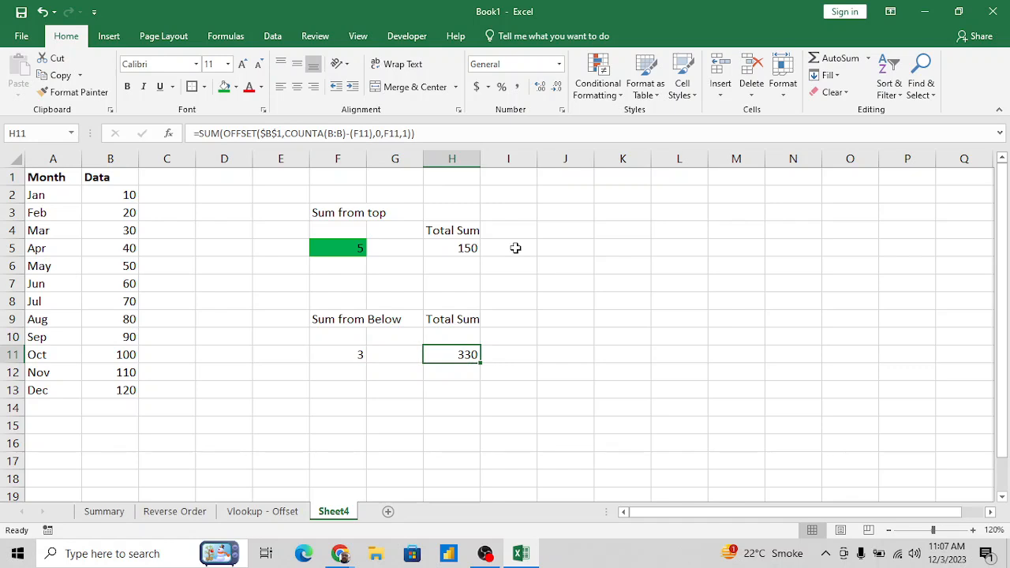
pyautogui.click(350, 354)
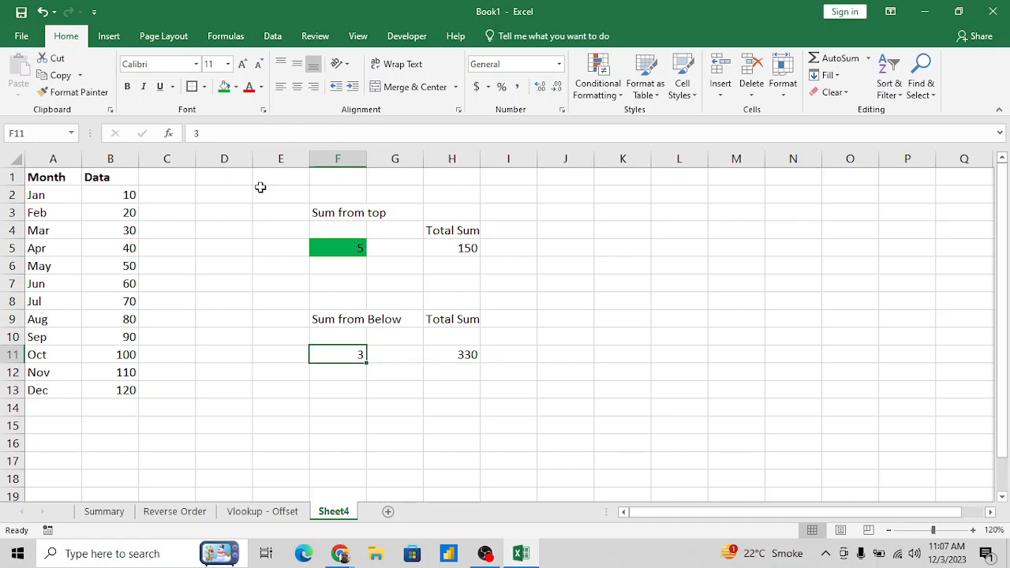
pyautogui.click(224, 87)
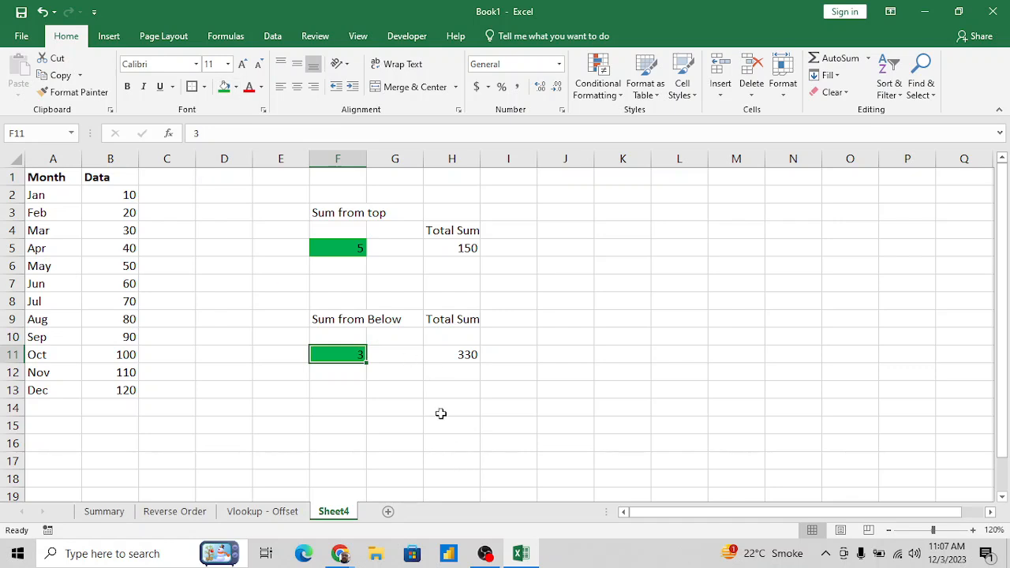
pyautogui.click(456, 357)
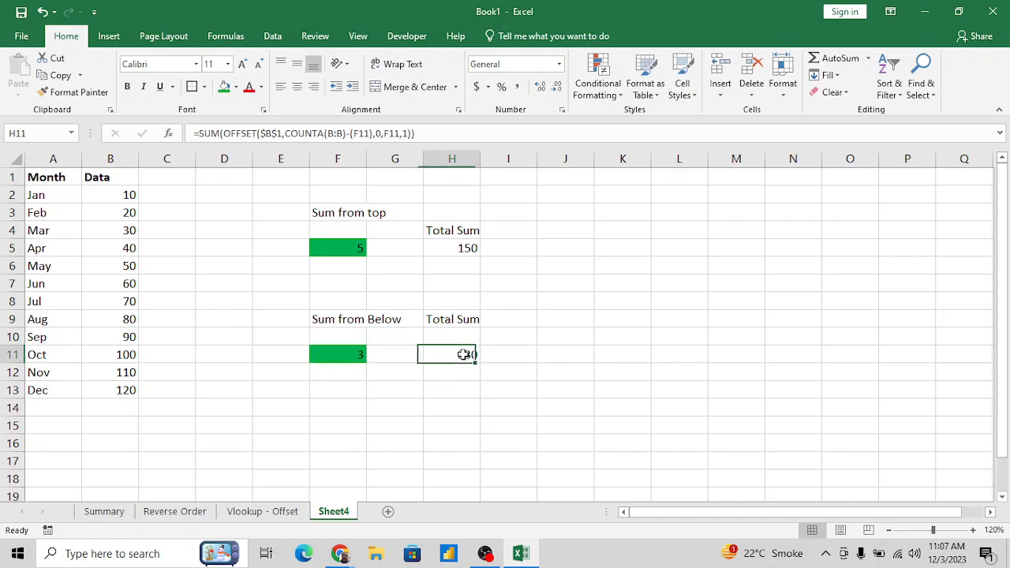
pyautogui.keyDown('ctrl'); pyautogui.click(466, 246); pyautogui.keyUp('ctrl')
pyautogui.hotkey('ctrl', 'b')
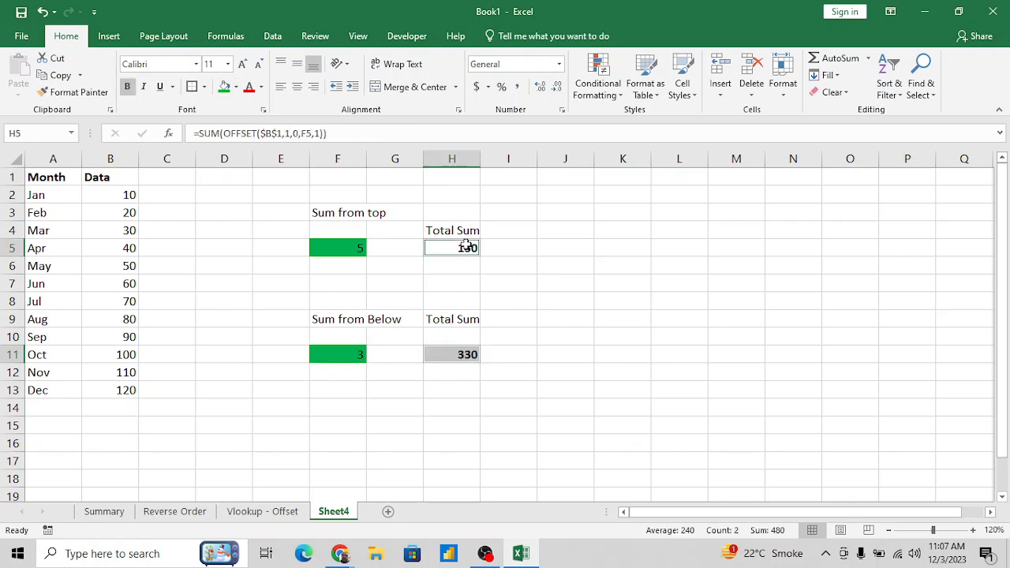
# Copy the monthly values in B2:B13 across into columns C and D.
pyautogui.click(499, 298)
pyautogui.press('Down')
pyautogui.press('Down')
pyautogui.press('Down')
pyautogui.press('Left')
pyautogui.press('Left')
pyautogui.press('Left')
pyautogui.press('Left')
pyautogui.press('Left')
pyautogui.press('Left')
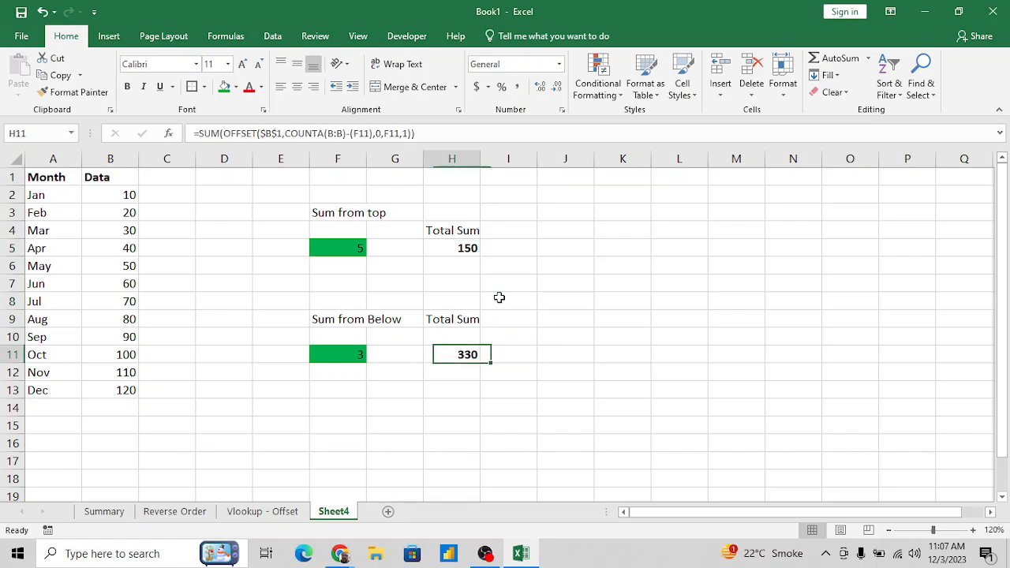
pyautogui.press('Left')
pyautogui.hotkey('ctrl', 'Up')
pyautogui.press('Down')
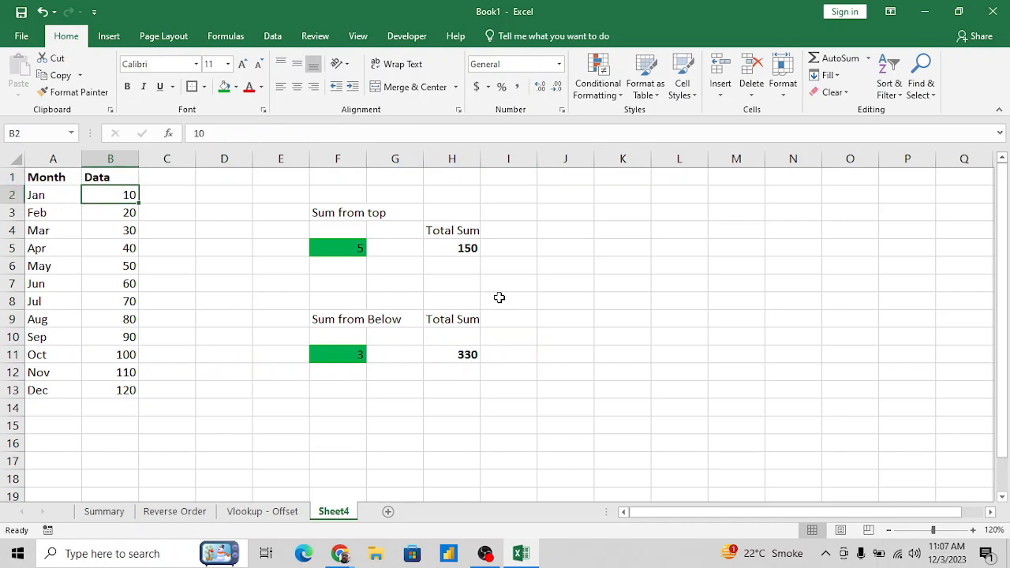
pyautogui.hotkey('shift', 'Right')
pyautogui.hotkey('shift', 'Right')
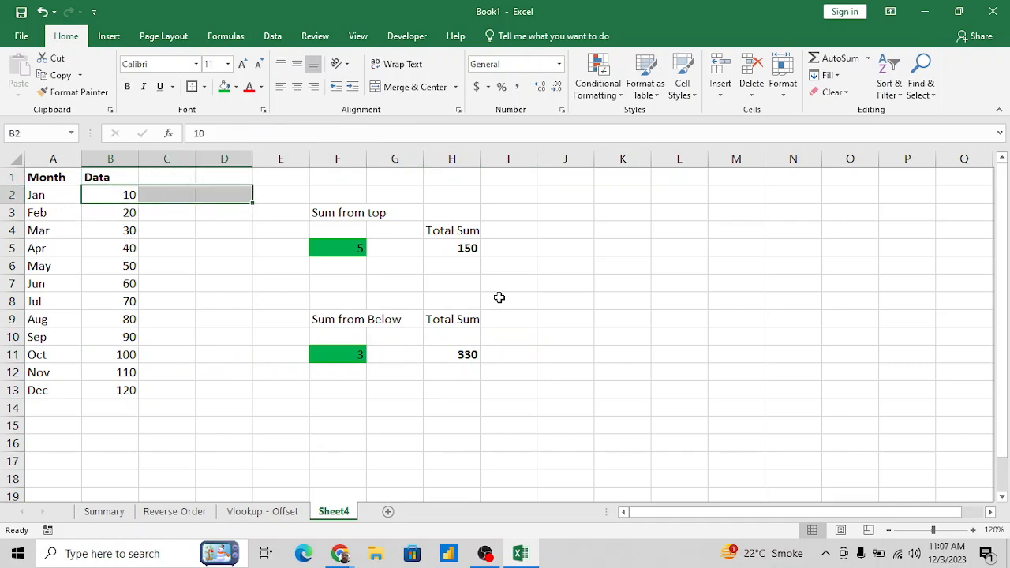
pyautogui.hotkey('shift', 'Left')
pyautogui.hotkey('shift', 'Left')
pyautogui.hotkey('ctrl', 'shift', 'Down')
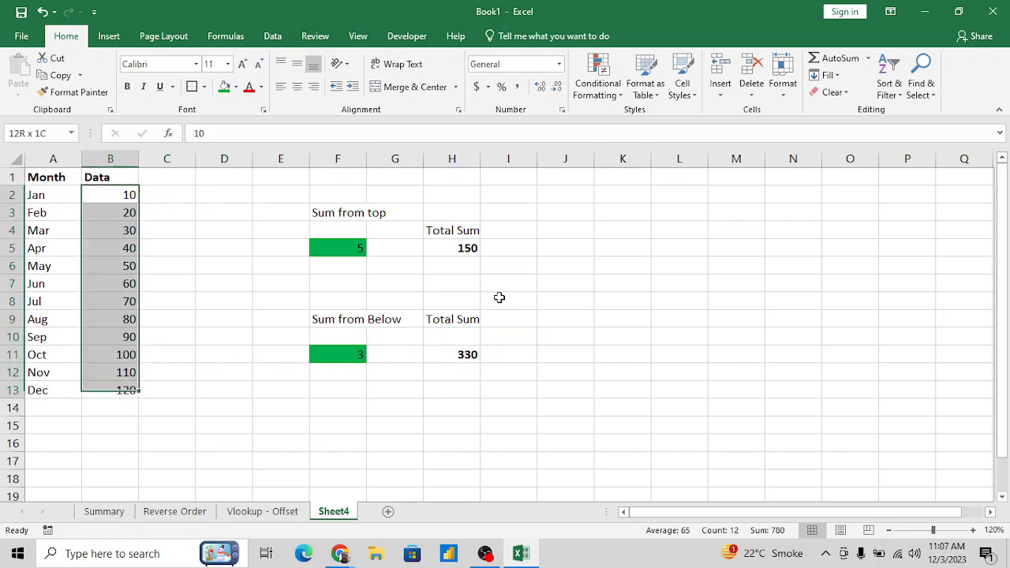
pyautogui.hotkey('shift', 'Right')
pyautogui.hotkey('shift', 'Right')
pyautogui.hotkey('ctrl', 'r')
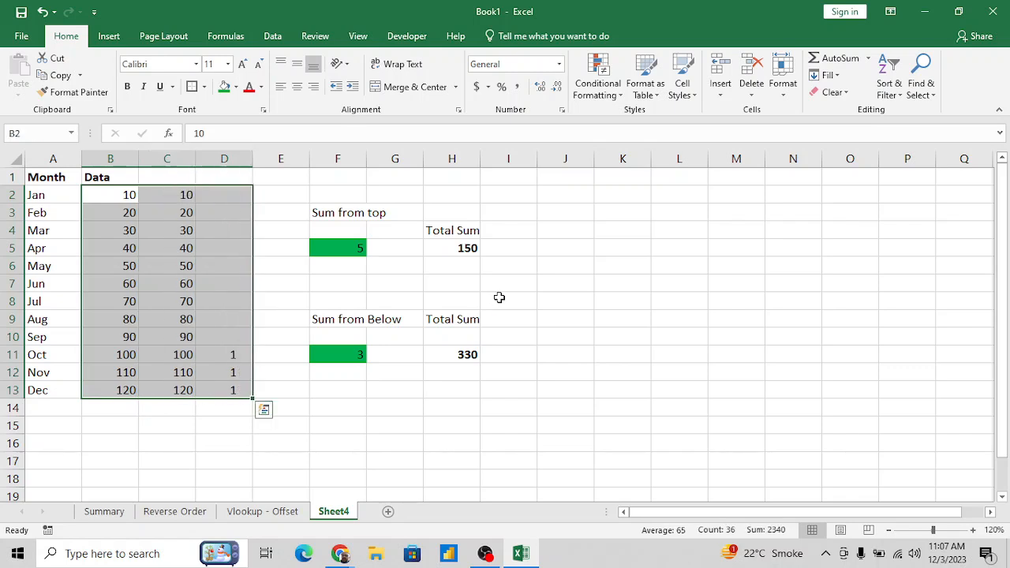
# Rename the header in B1 as Data1.
pyautogui.press('Up')
pyautogui.press('Right')
pyautogui.press('Left')
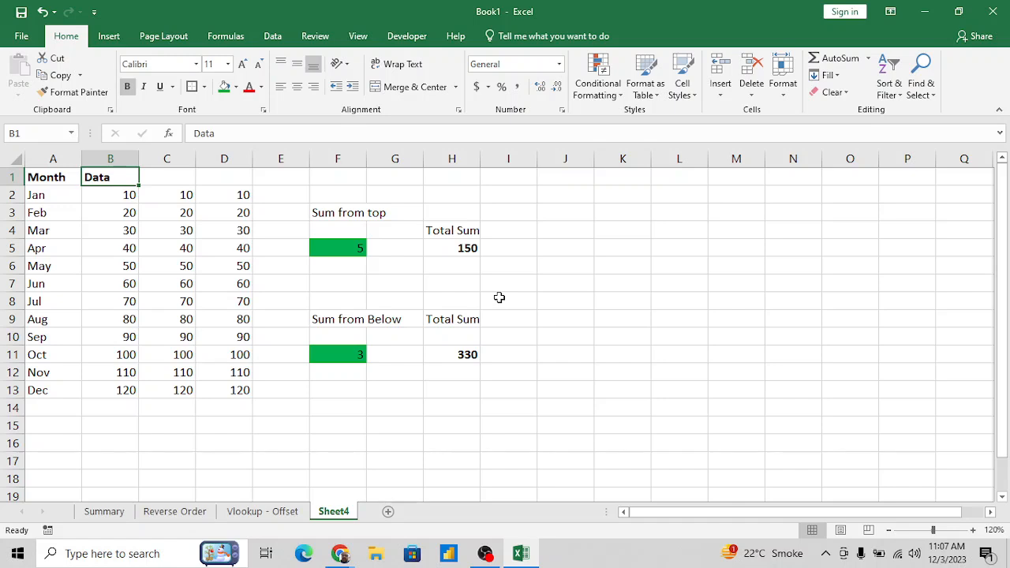
pyautogui.press('F2')
pyautogui.write('1')
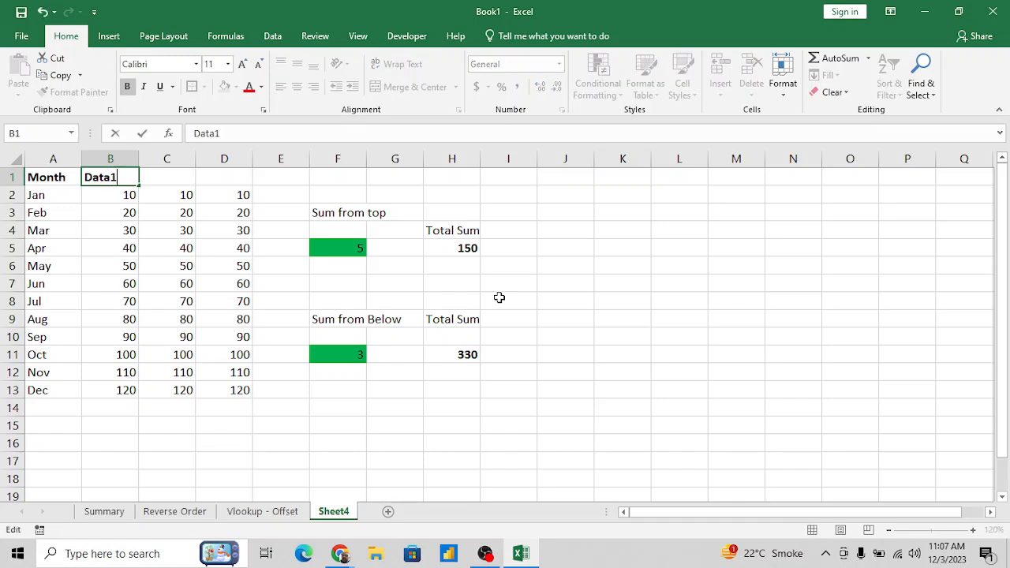
pyautogui.press('Tab')
pyautogui.write('Data21')
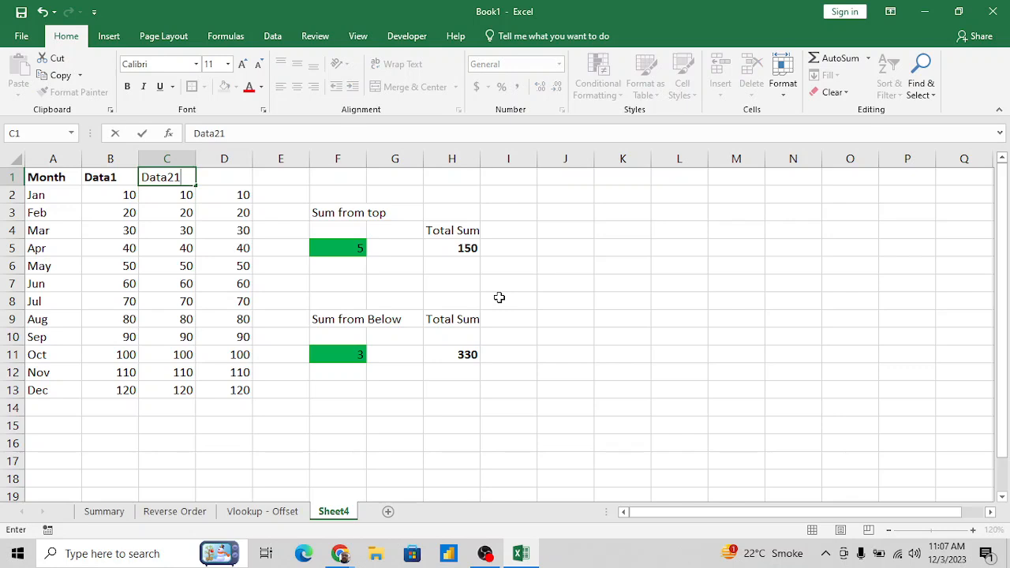
pyautogui.press('Tab')
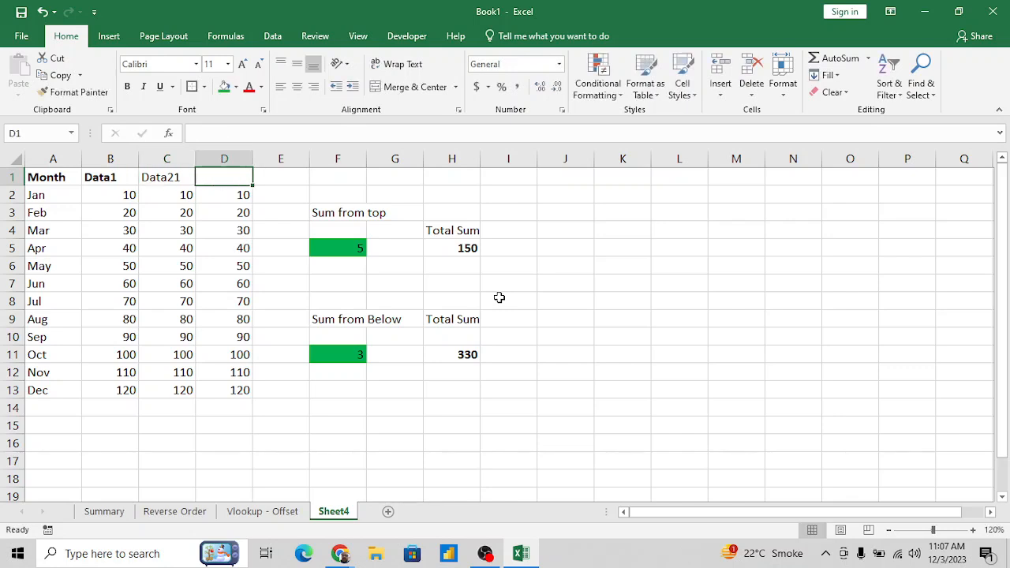
pyautogui.press('Left')
pyautogui.write('data')
pyautogui.press('BackSpace')
pyautogui.press('BackSpace')
pyautogui.press('BackSpace')
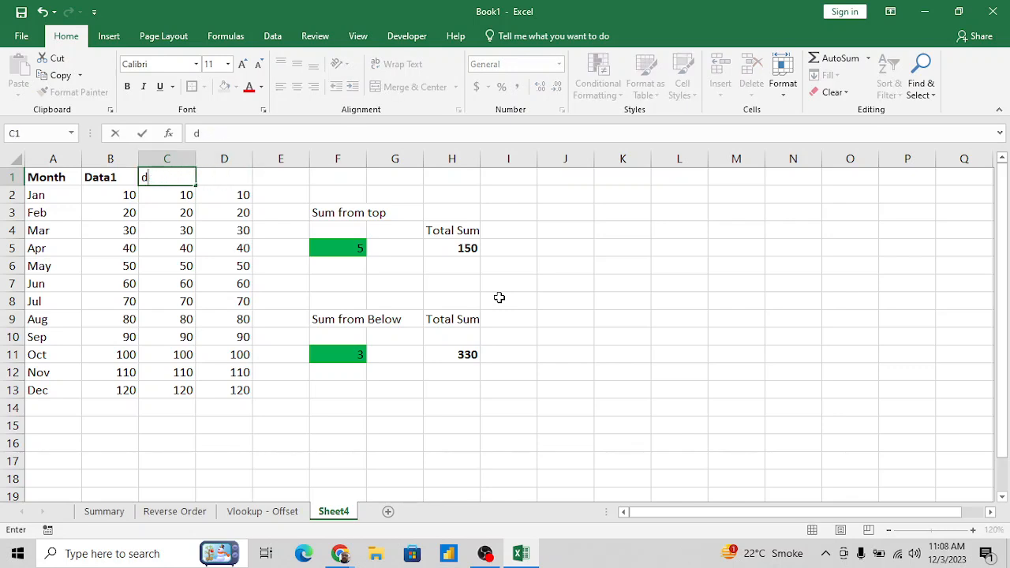
pyautogui.press('BackSpace')
pyautogui.write('Data1')
pyautogui.press('Tab')
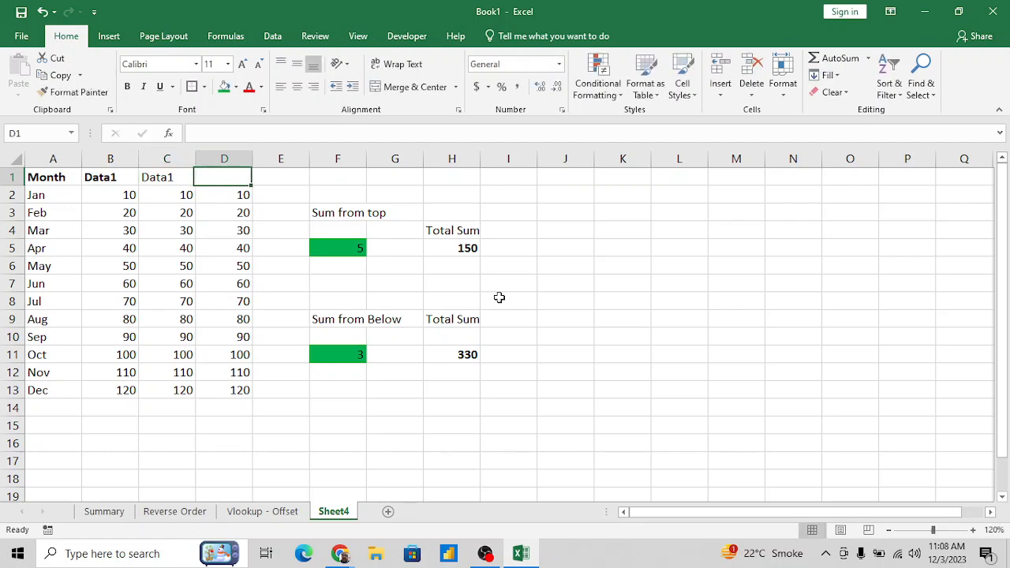
pyautogui.press('Left')
# Enter the headers Data2 in C1 and Data3 in D1, and make both bold.
pyautogui.write('D')
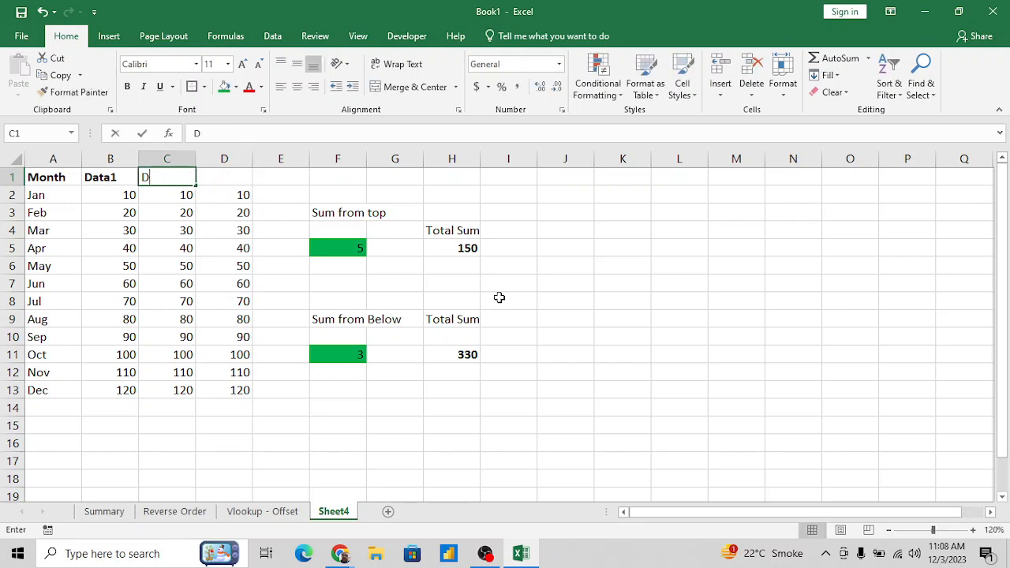
pyautogui.write('ata2')
pyautogui.press('Tab')
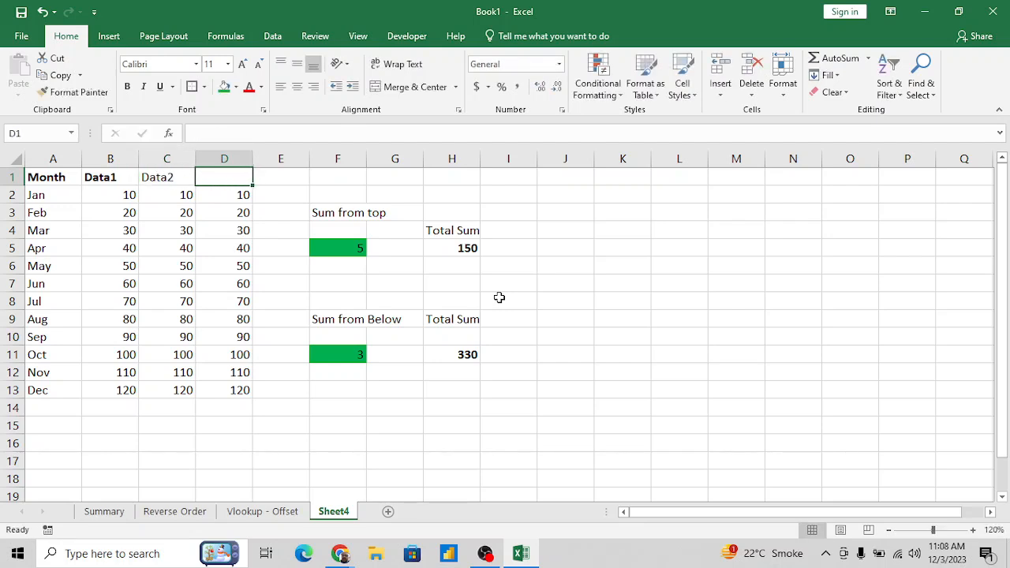
pyautogui.write('Data3')
pyautogui.press('Tab')
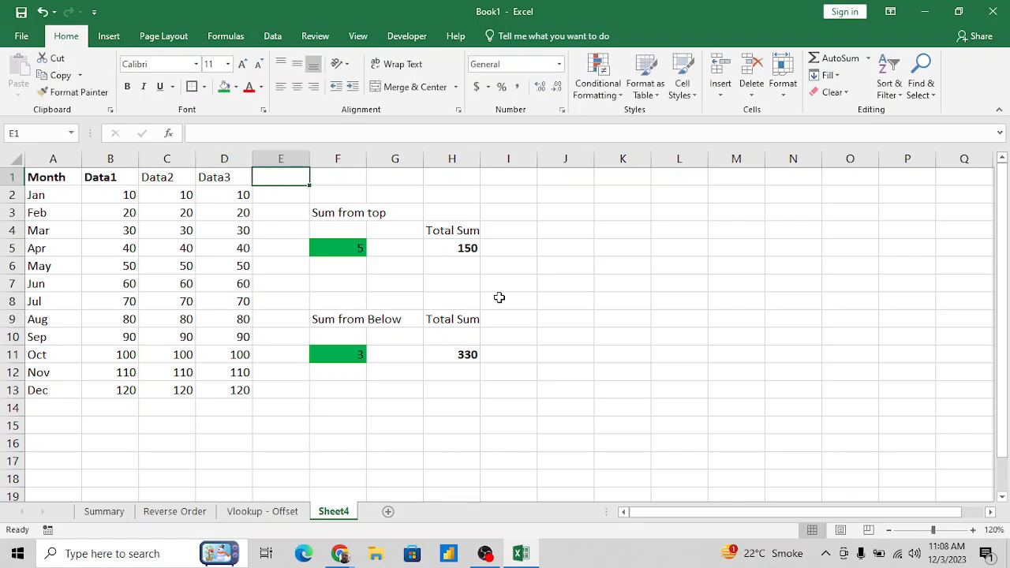
pyautogui.press('Left')
pyautogui.hotkey('shift', 'Left')
pyautogui.hotkey('ctrl', 'b')
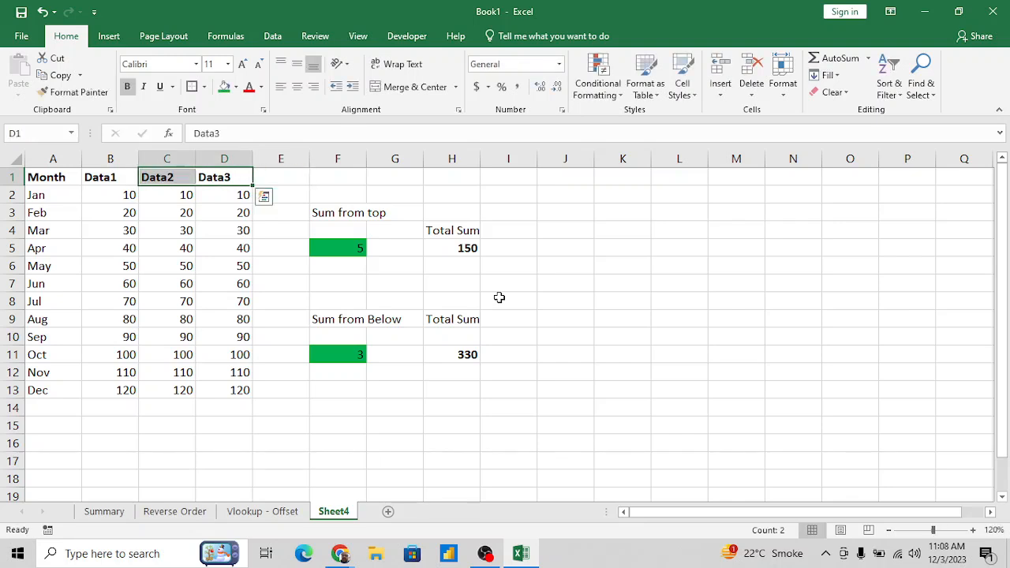
# Review the Sum from top formula in H5.
pyautogui.press('Right')
pyautogui.press('Right')
pyautogui.press('Right')
pyautogui.press('Down')
pyautogui.press('Down')
pyautogui.press('Down')
pyautogui.press('Down')
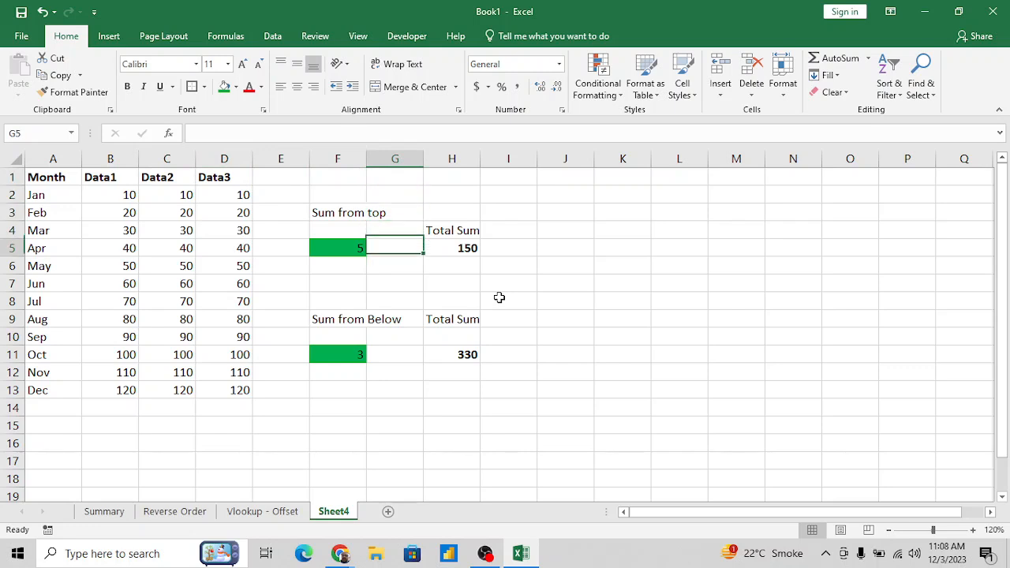
pyautogui.press('Right')
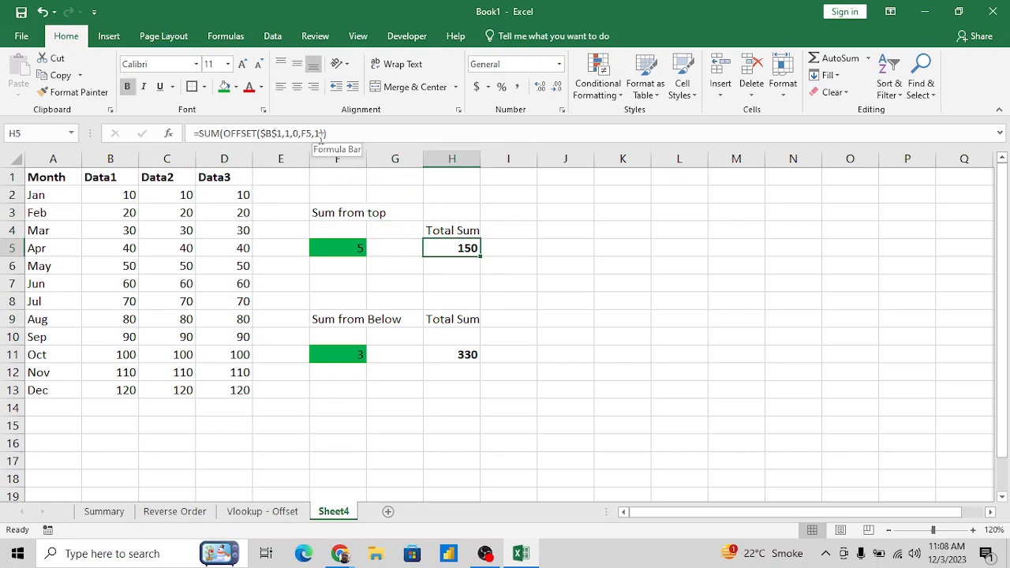
# Enter the heading Multiple Option in K3.
pyautogui.click(508, 228)
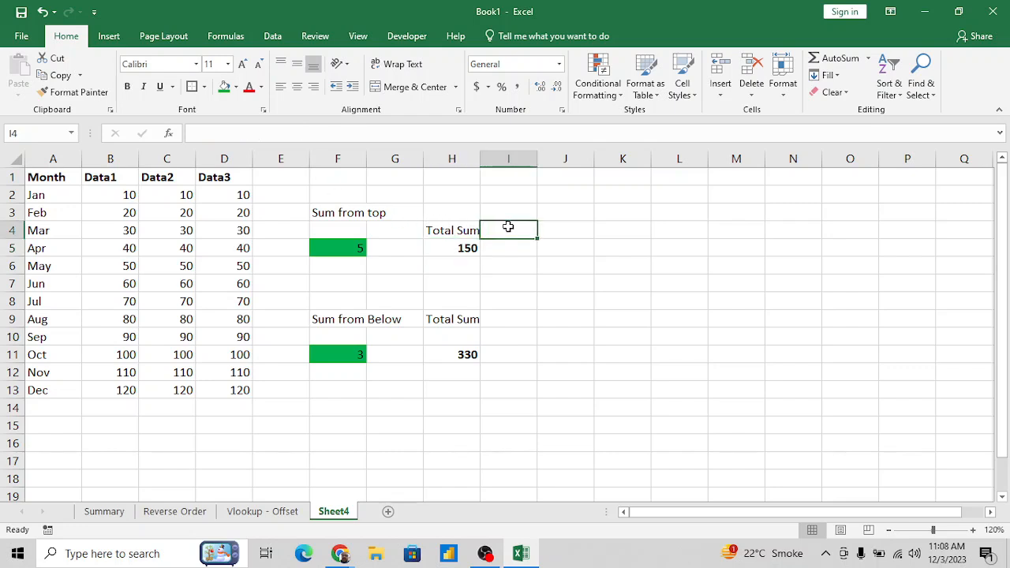
pyautogui.press('Up')
pyautogui.press('Up')
pyautogui.press('Right')
pyautogui.press('Right')
pyautogui.press('Down')
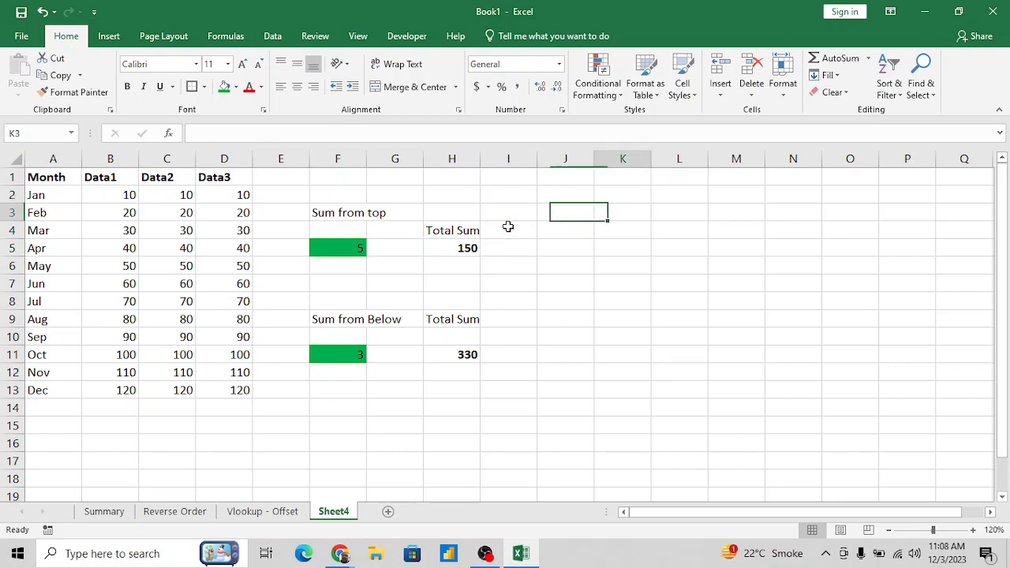
pyautogui.write('Mu')
pyautogui.write('pl')
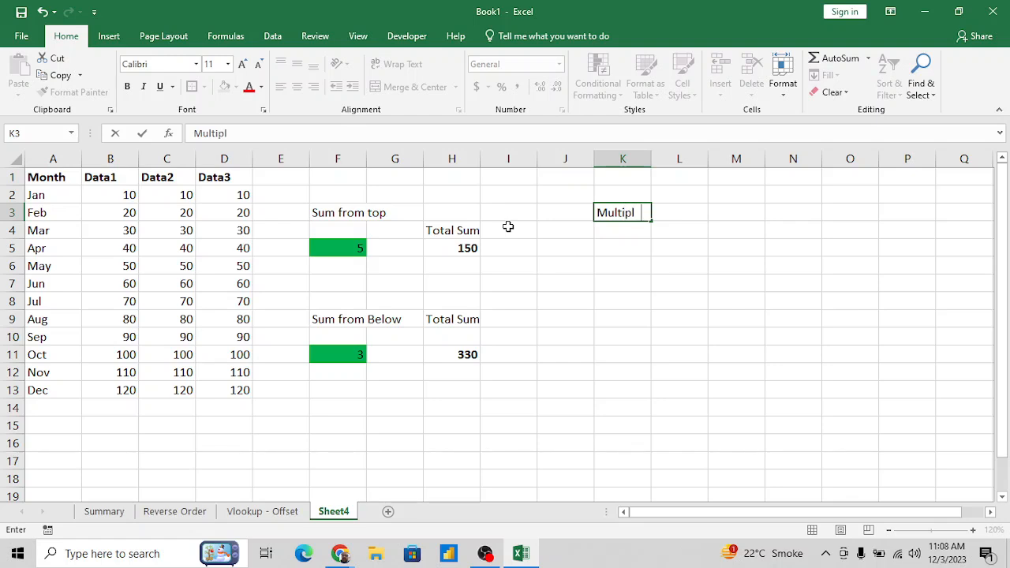
pyautogui.write('e Option')
pyautogui.press('Return')
pyautogui.press('Return')
# Copy the Total Sum label from H4 into K4, under the Multiple Option heading.
pyautogui.press('Left')
pyautogui.press('Left')
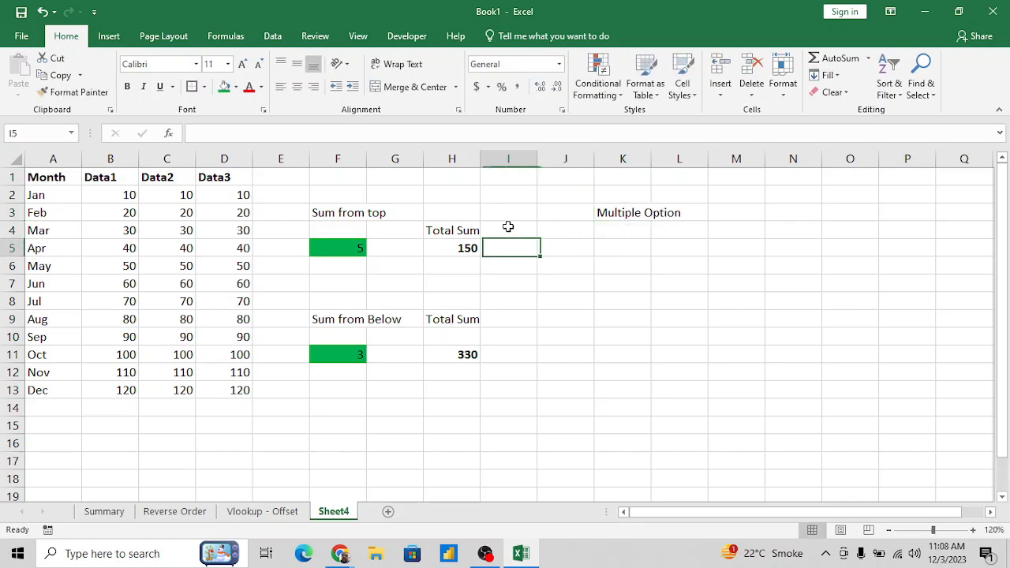
pyautogui.press('Up')
pyautogui.press('Left')
pyautogui.hotkey('ctrl', 'c')
pyautogui.press('Right')
pyautogui.press('Right')
pyautogui.press('Right')
pyautogui.press('Return')
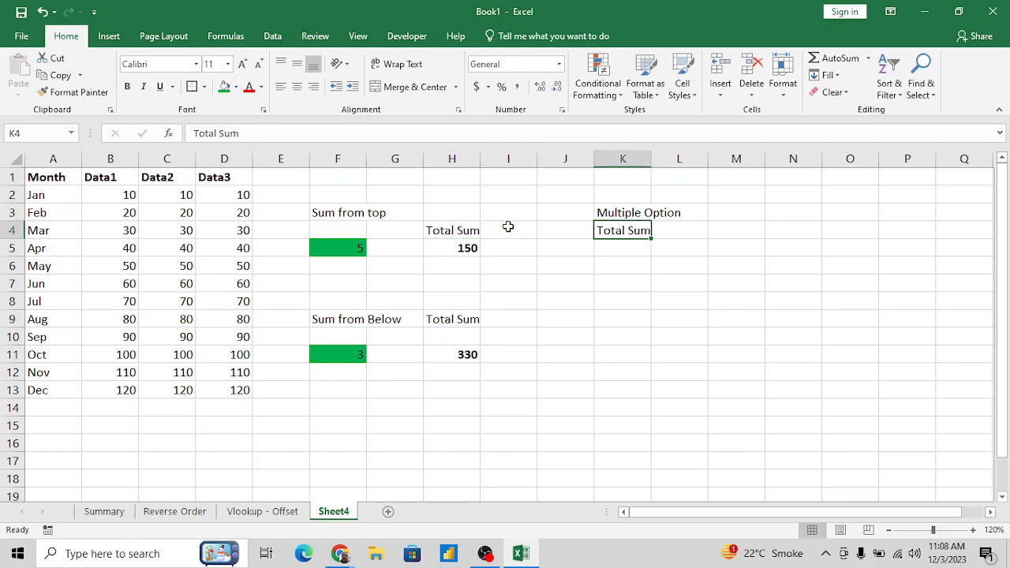
# Start a formula in K5 that nests OFFSET inside SUM, with $B$1 as the absolute reference.
pyautogui.press('Down')
pyautogui.write('=')
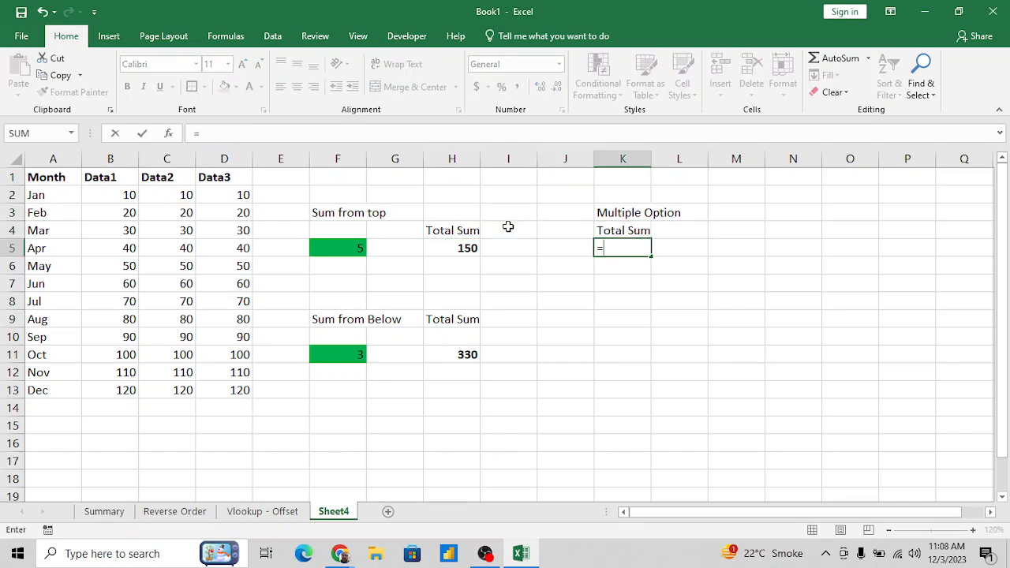
pyautogui.write('sum')
pyautogui.press('Tab')
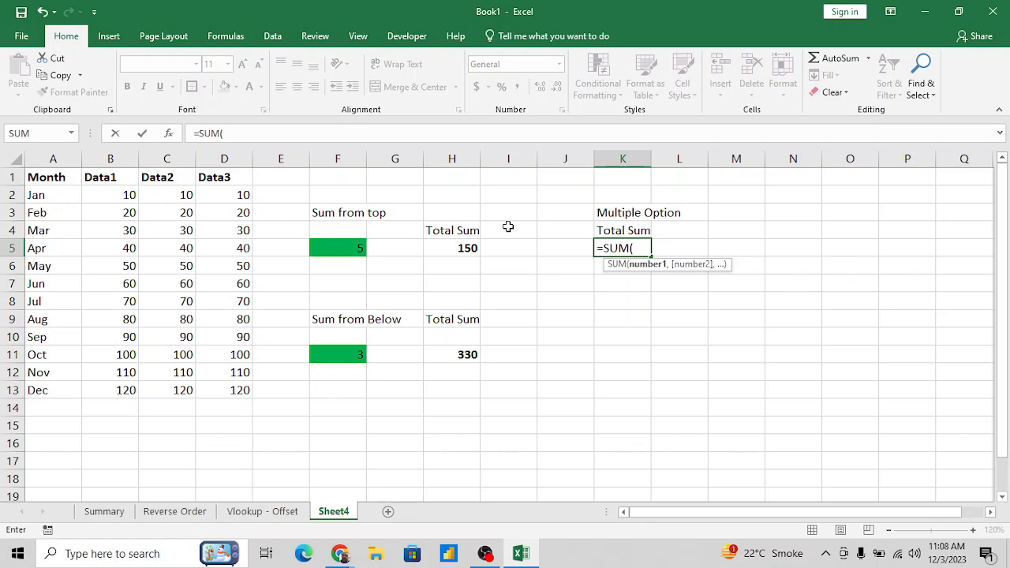
pyautogui.write('off')
pyautogui.press('Tab')
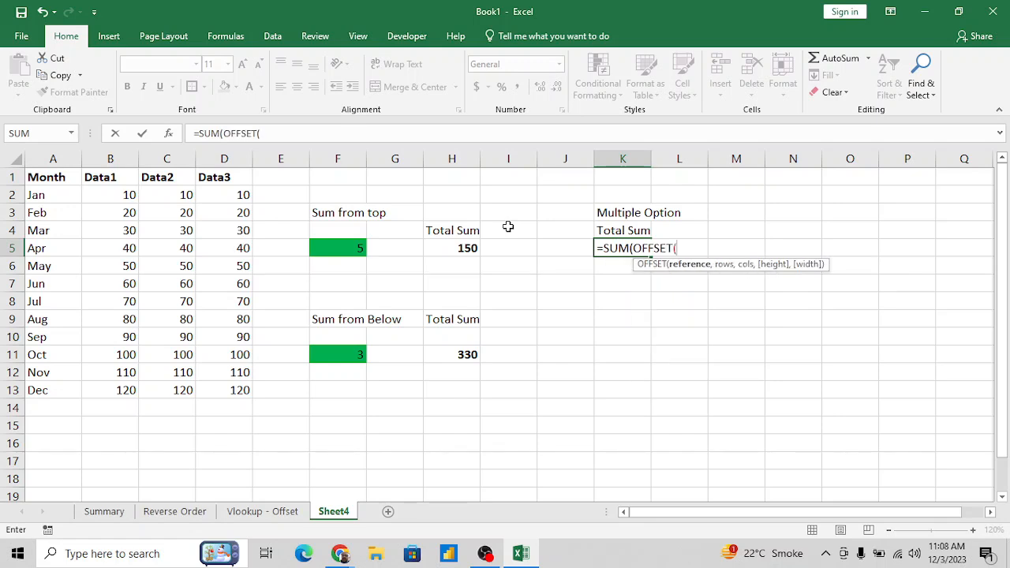
pyautogui.click(105, 177)
pyautogui.press('F4')
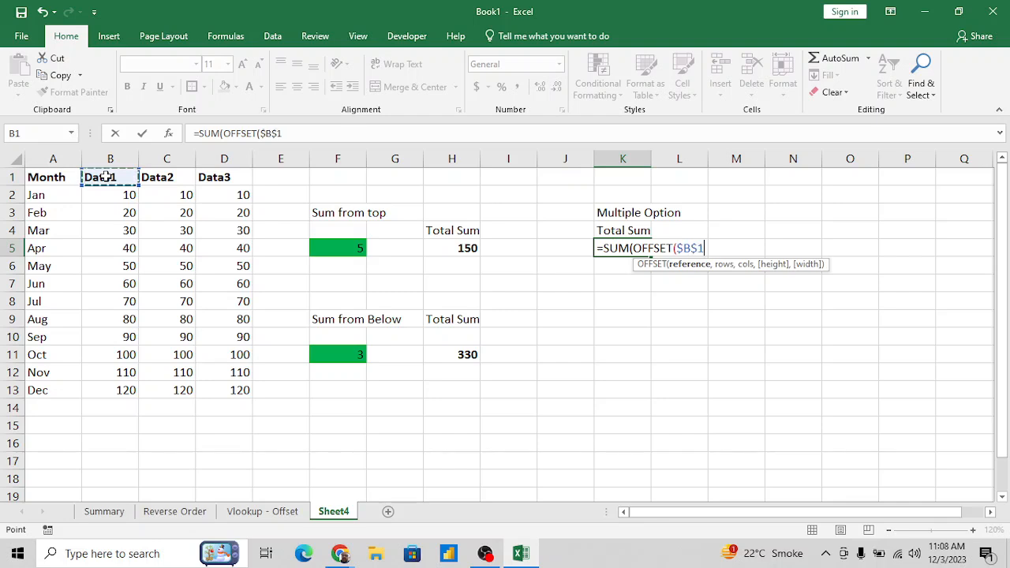
# Complete the K5 formula with rows 1, columns 0, height F5 and width 3 as =SUM(OFFSET($B$1,1,0,F5,3)).
pyautogui.write(',')
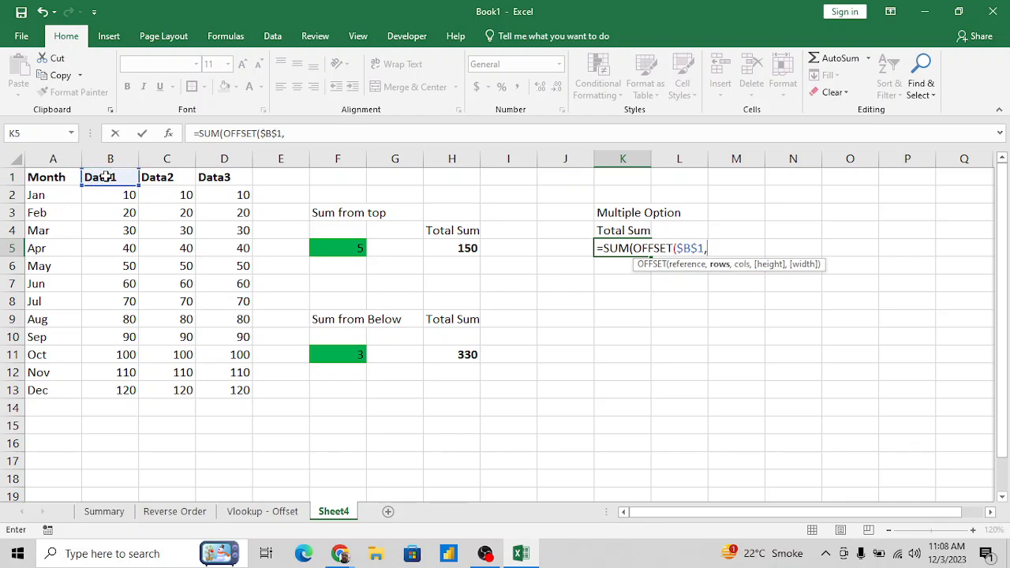
pyautogui.write('1,')
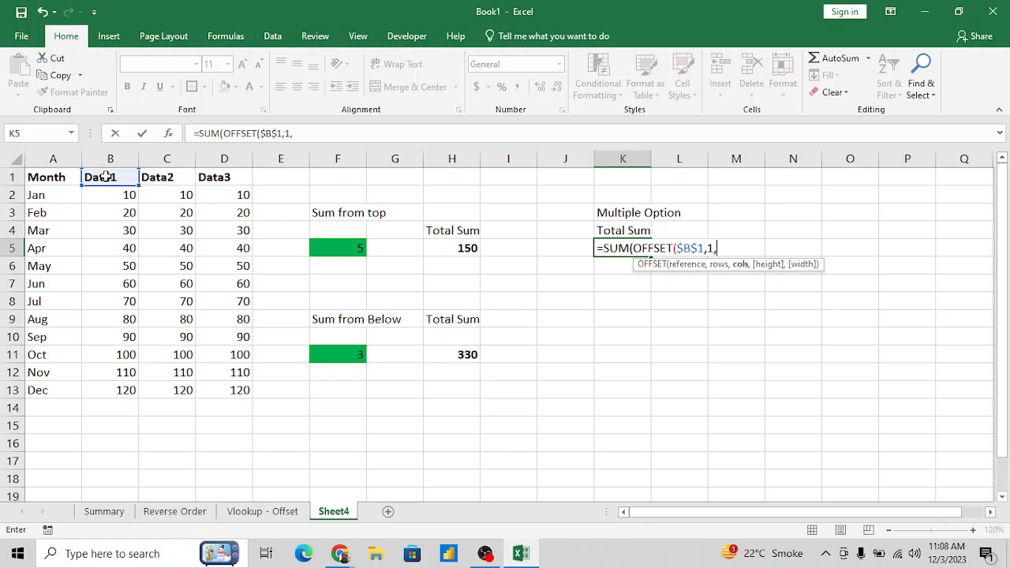
pyautogui.write('0,')
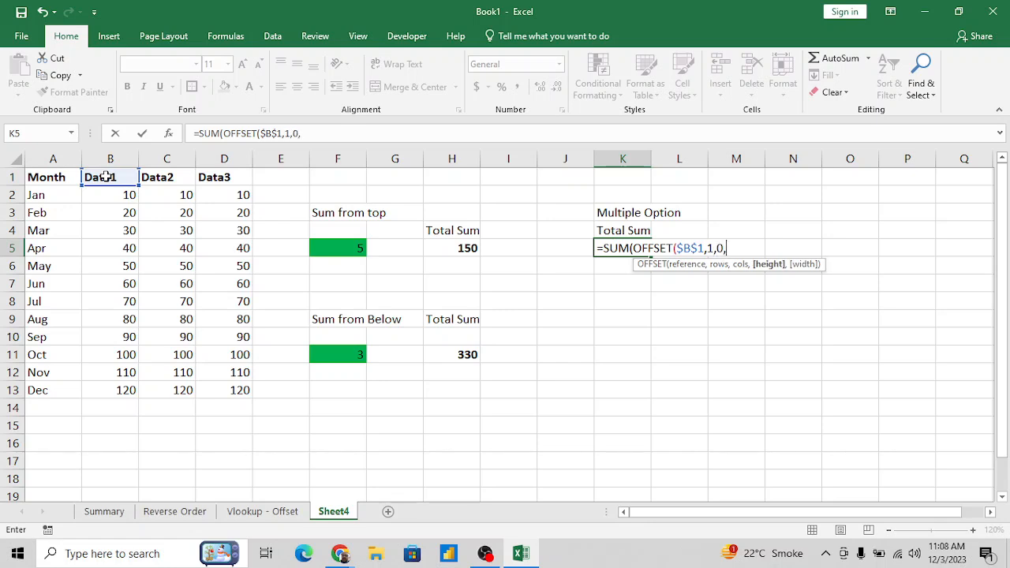
pyautogui.click(355, 248)
pyautogui.write(',')
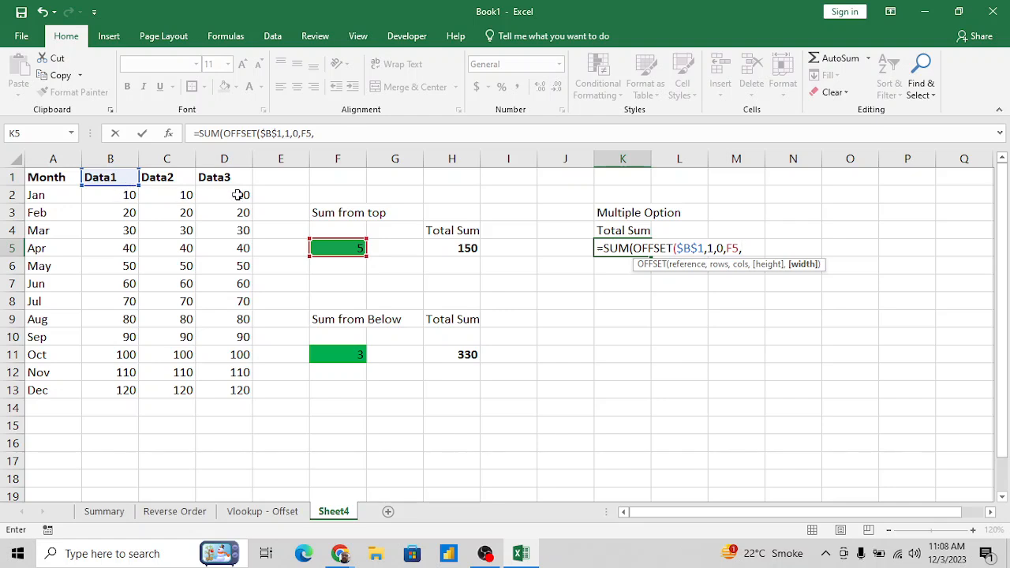
pyautogui.write('3)')
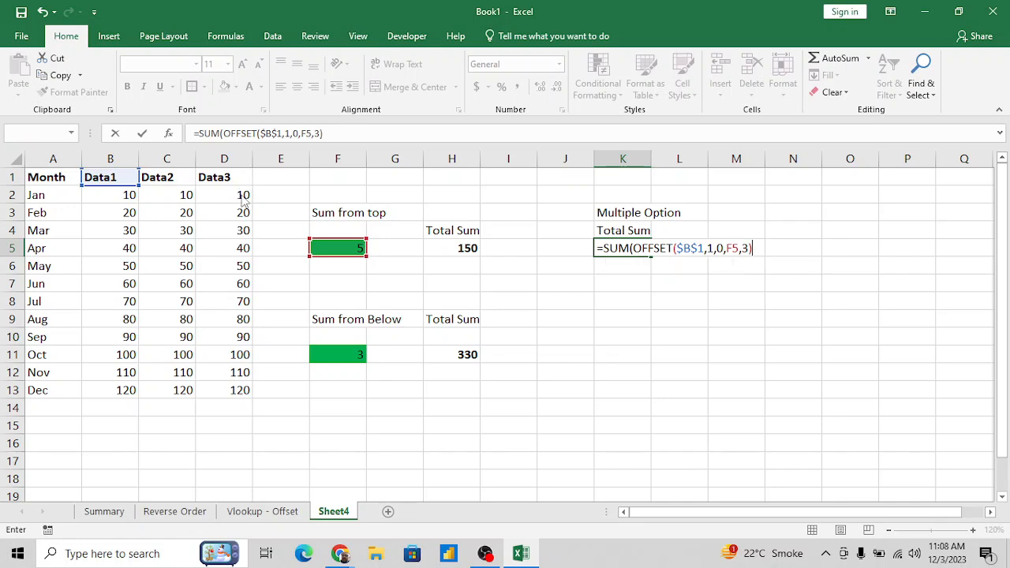
pyautogui.press('Return')
# Set the Sum from top month count in F5 to 1 and select B2:D2 to check the multi-column total.
pyautogui.press('Return')
pyautogui.press('Up')
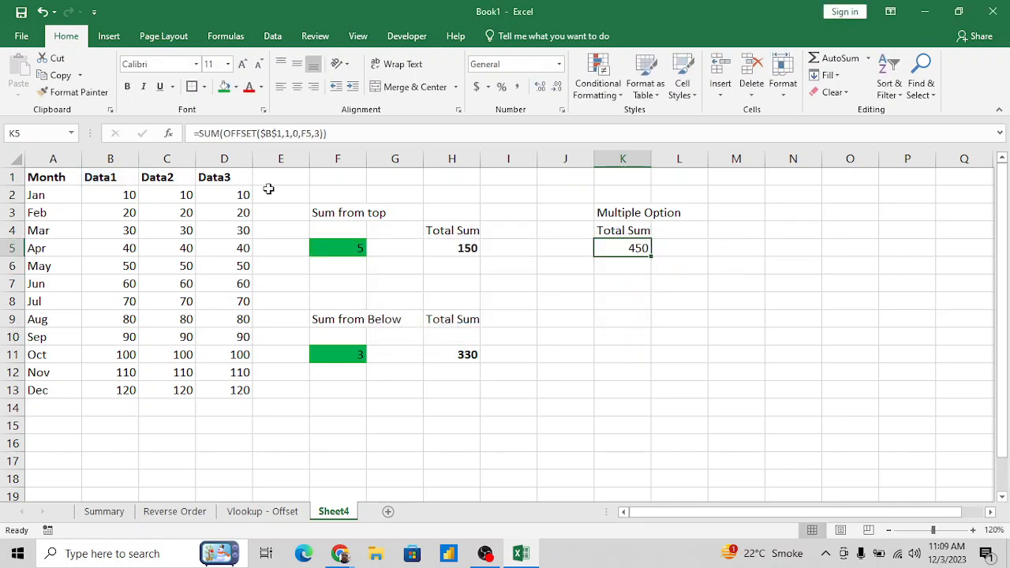
pyautogui.click(351, 248)
pyautogui.write('1')
pyautogui.press('Return')
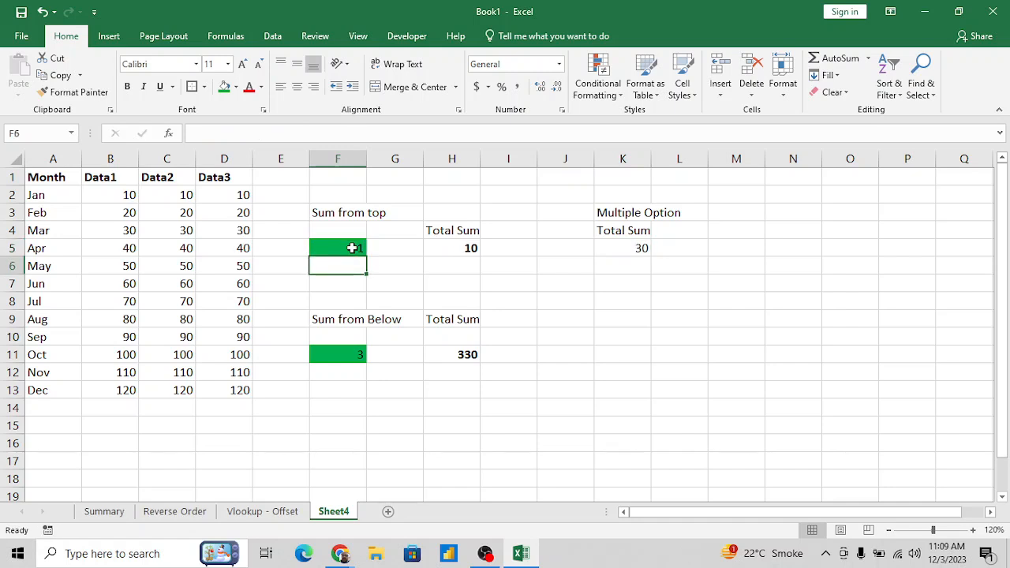
pyautogui.moveTo(128, 195); pyautogui.dragTo(224, 195)
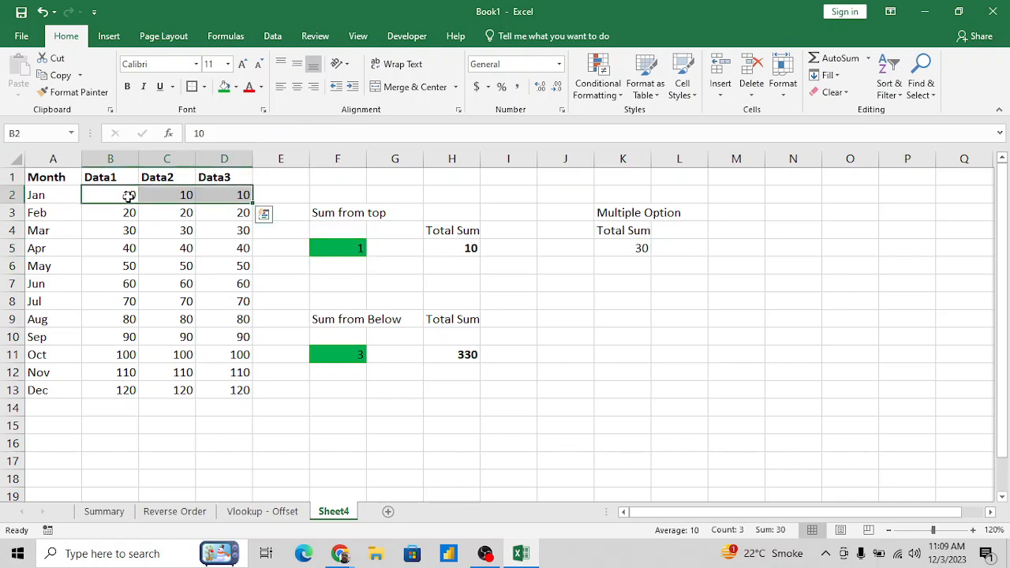
# Review the width argument of the Multiple Option formula in K5 and make the cell bold.
pyautogui.press('Down')
pyautogui.press('Down')
pyautogui.press('Right')
pyautogui.press('Right')
pyautogui.press('Right')
pyautogui.press('Right')
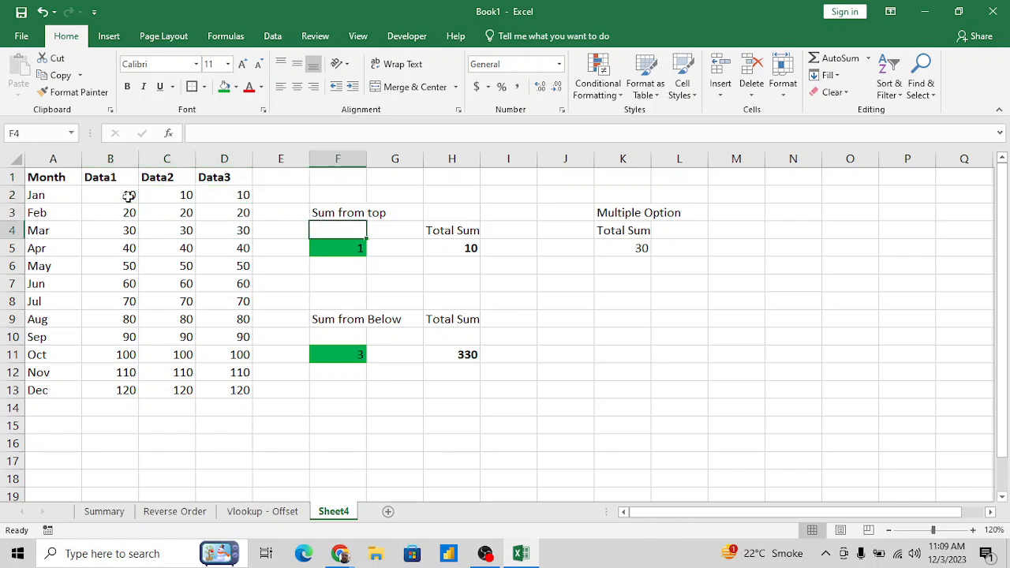
pyautogui.press('Right')
pyautogui.press('Right')
pyautogui.press('Right')
pyautogui.press('Right')
pyautogui.press('Right')
pyautogui.press('Down')
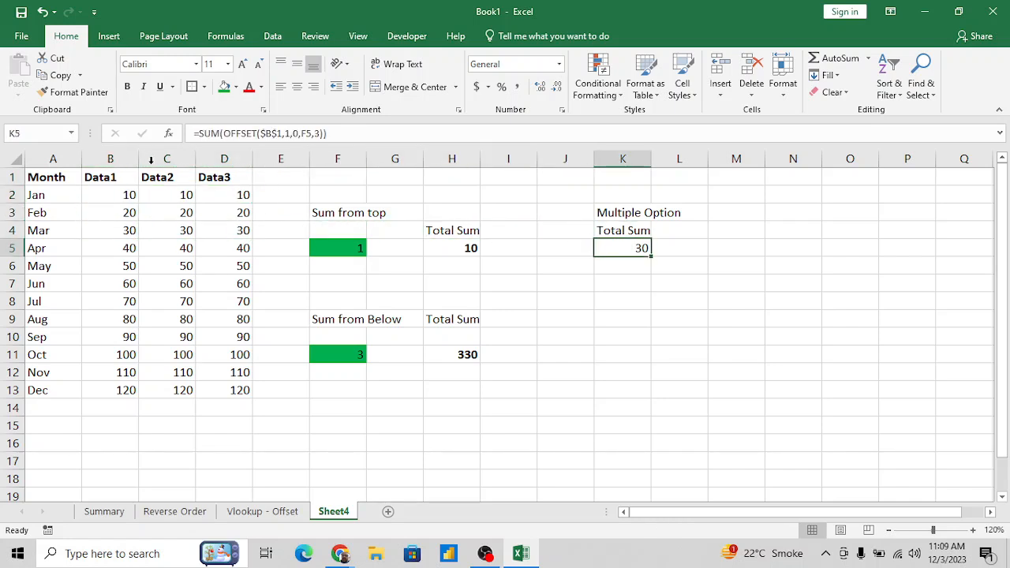
pyautogui.click(319, 132)
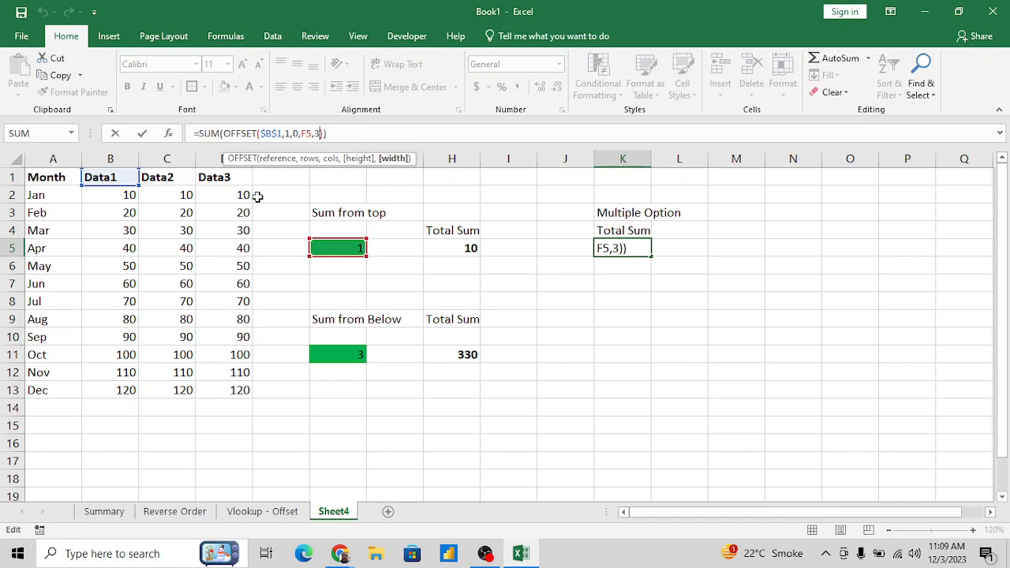
pyautogui.hotkey('ctrl', 'Return')
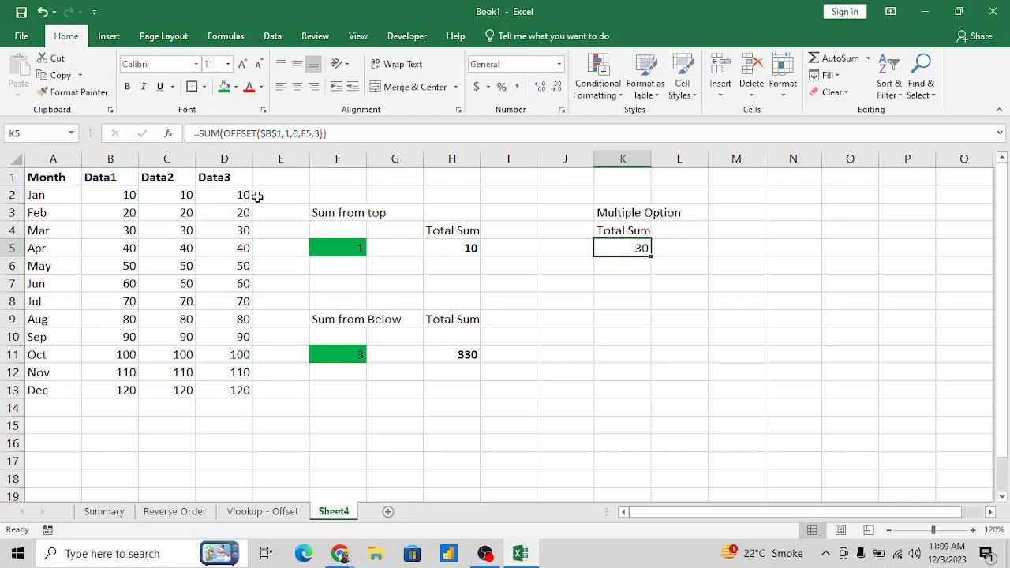
pyautogui.hotkey('ctrl', 'b')
# Set the month count in F5 to 2 and select B2:D3 to check the multi-column total.
pyautogui.click(352, 248)
pyautogui.write('2')
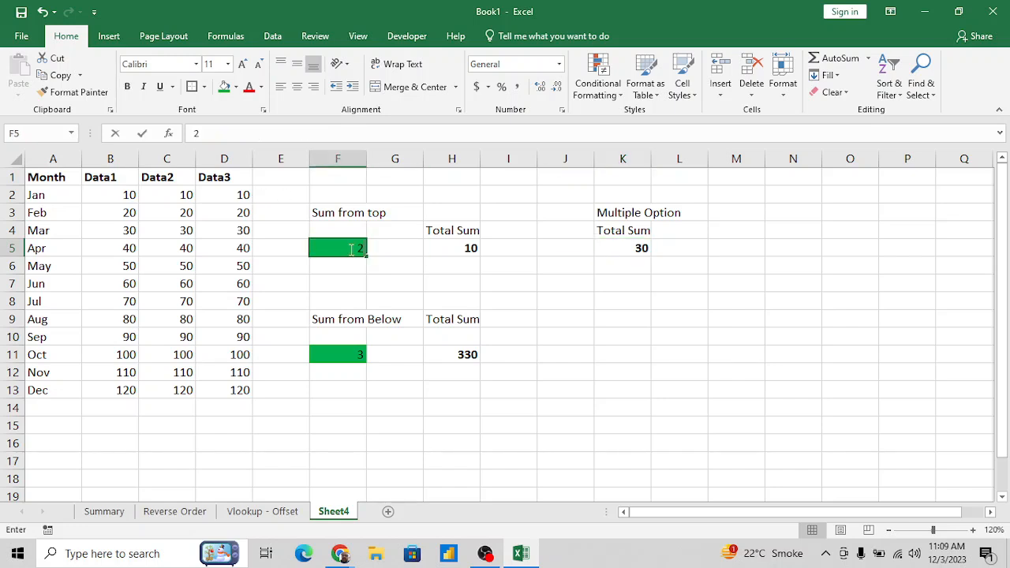
pyautogui.press('Return')
pyautogui.click(133, 196)
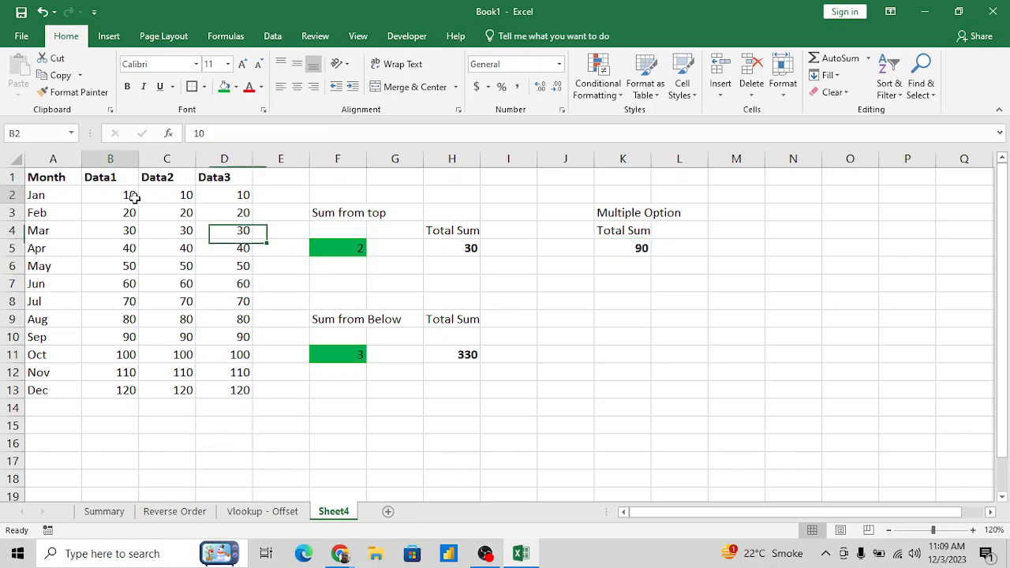
pyautogui.hotkey('shift', 'Down')
pyautogui.hotkey('shift', 'Right')
pyautogui.hotkey('shift', 'Right')
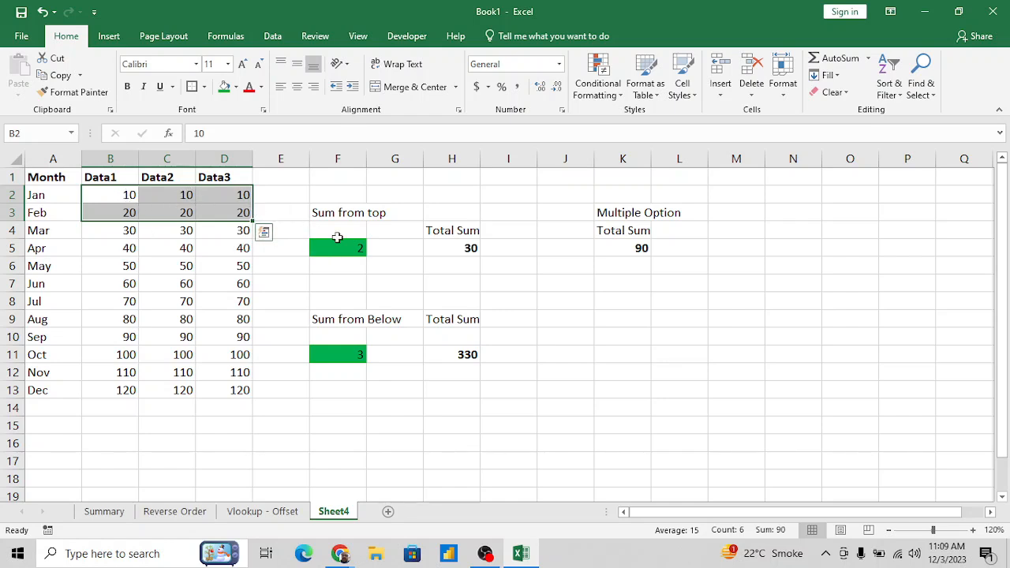
# Review the Sum from Below formula in H11, then go to cell K11.
pyautogui.click(467, 355)
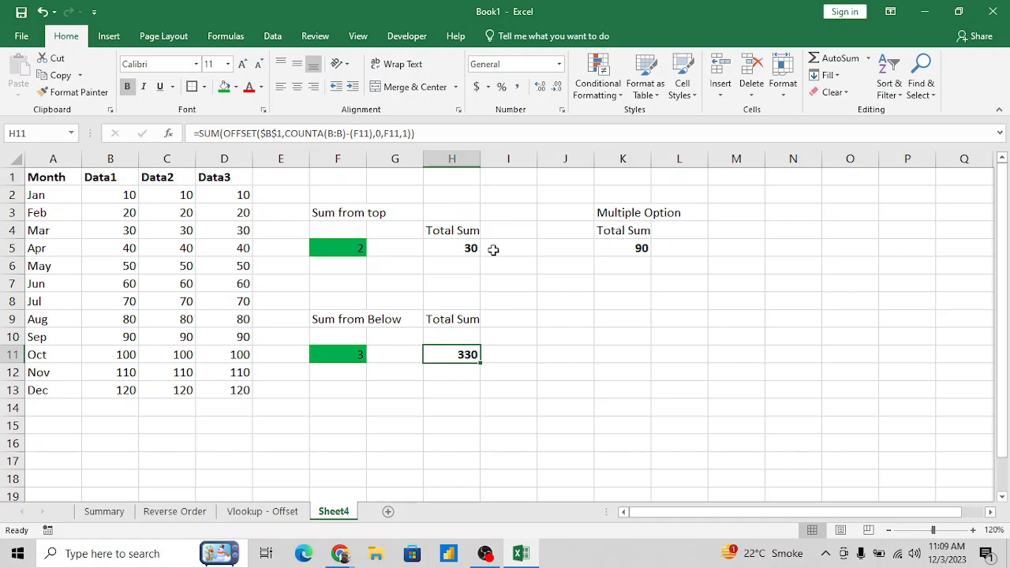
pyautogui.click(448, 133)
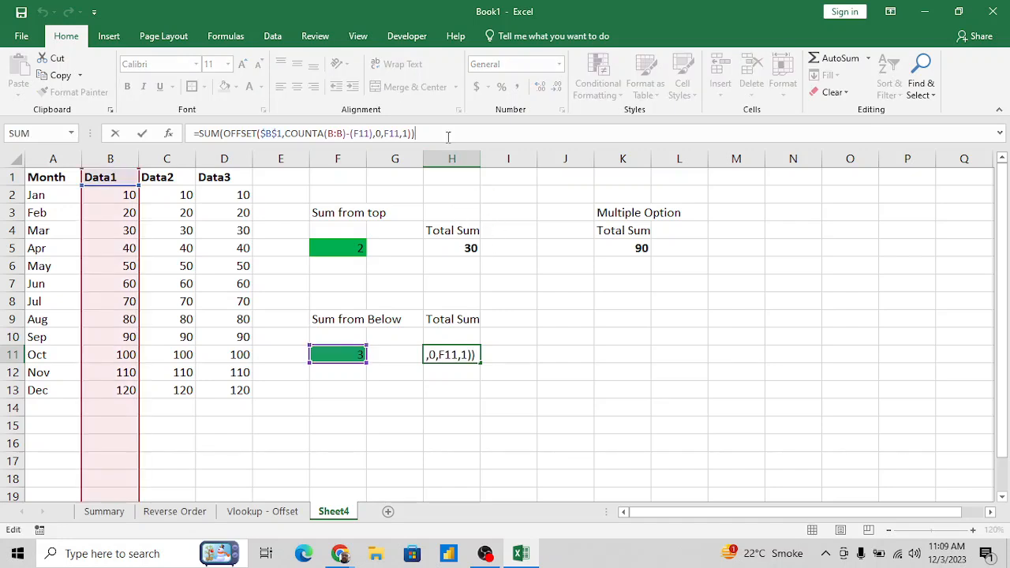
pyautogui.press('Tab')
pyautogui.press('Tab')
pyautogui.press('Tab')
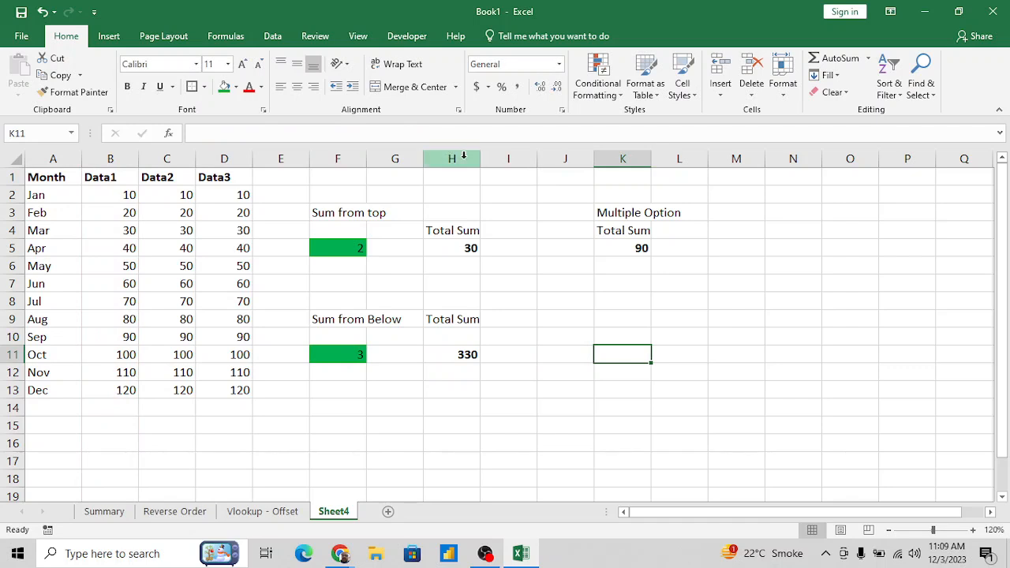
# Copy the Total Sum label from K4 into K9.
pyautogui.click(627, 231)
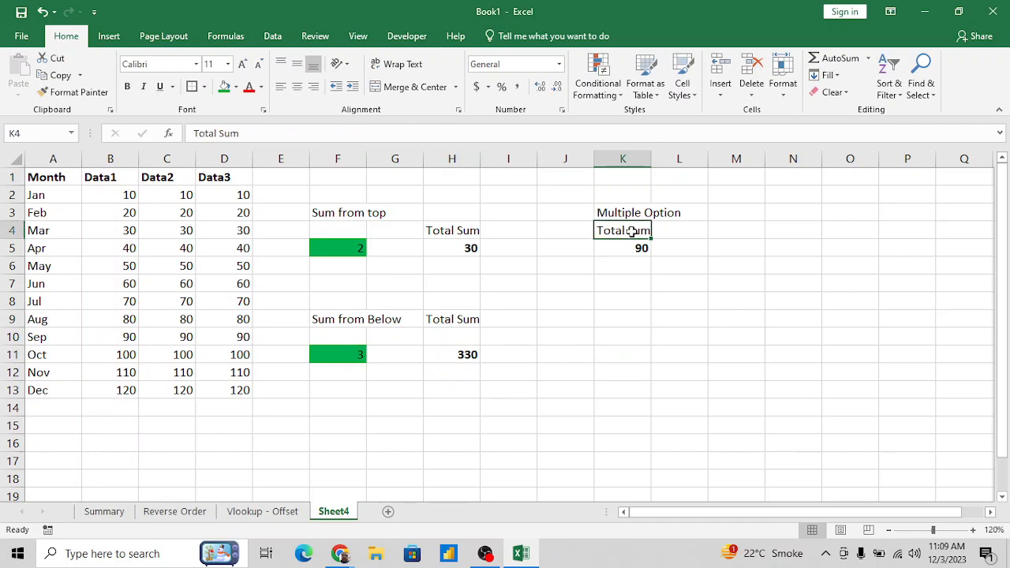
pyautogui.press('Down')
pyautogui.press('Down')
pyautogui.press('Down')
pyautogui.press('Down')
pyautogui.press('Down')
pyautogui.press('Up')
pyautogui.press('Up')
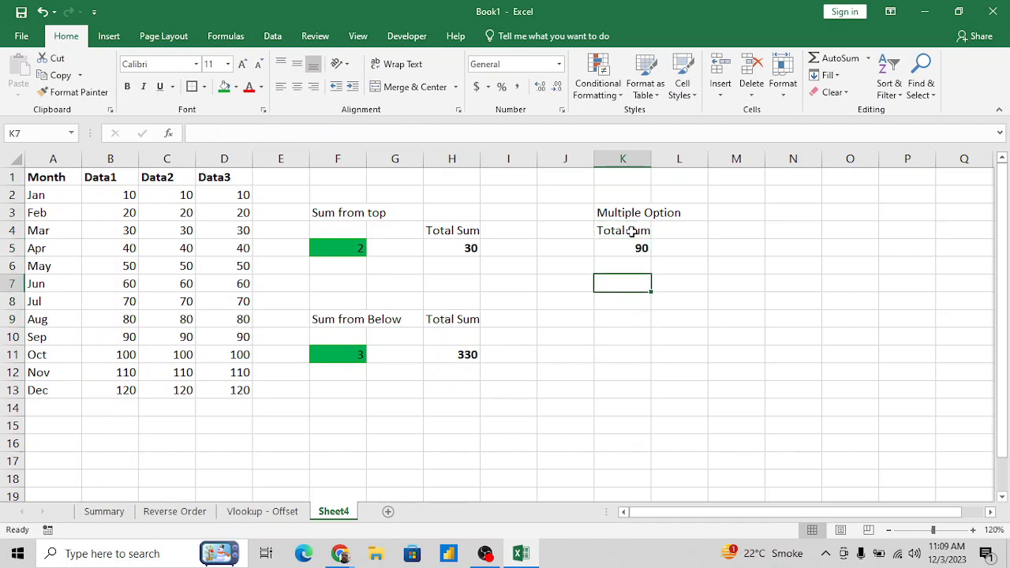
pyautogui.press('Up')
pyautogui.press('Up')
pyautogui.press('Up')
pyautogui.hotkey('ctrl', 'c')
pyautogui.press('Down')
pyautogui.press('Down')
pyautogui.press('Down')
pyautogui.press('Down')
pyautogui.press('Down')
pyautogui.press('Down')
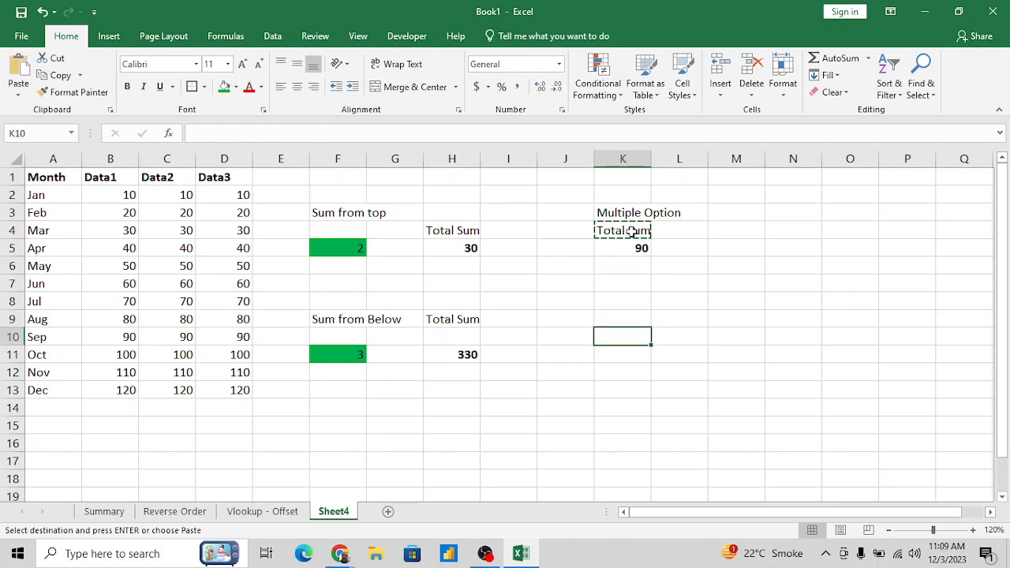
pyautogui.press('Up')
pyautogui.press('Return')
# Start a formula in K11 that nests OFFSET inside SUM, with $B$1 as the absolute reference.
pyautogui.press('Down')
pyautogui.write('=')
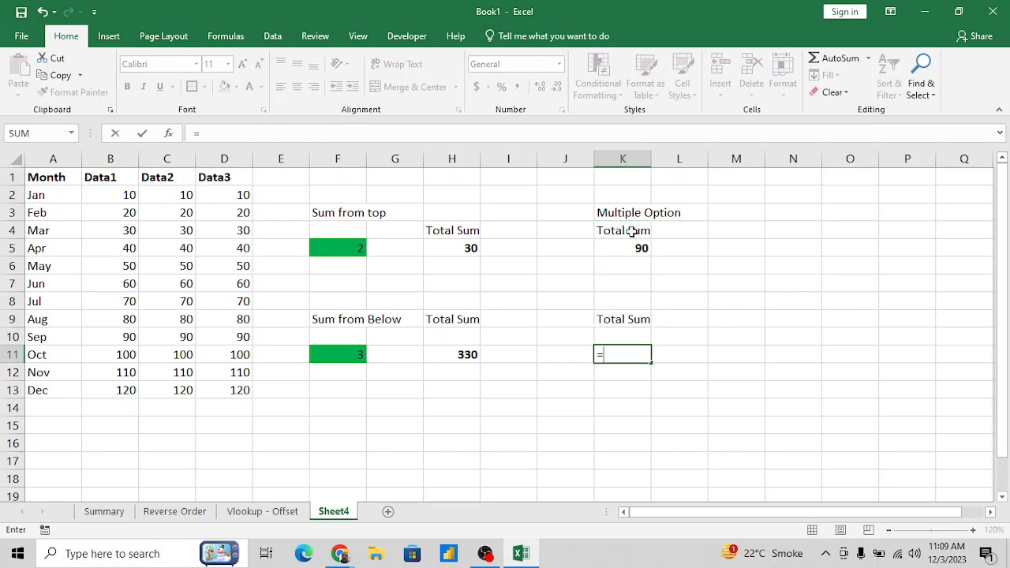
pyautogui.write('sum')
pyautogui.press('Tab')
pyautogui.write('off')
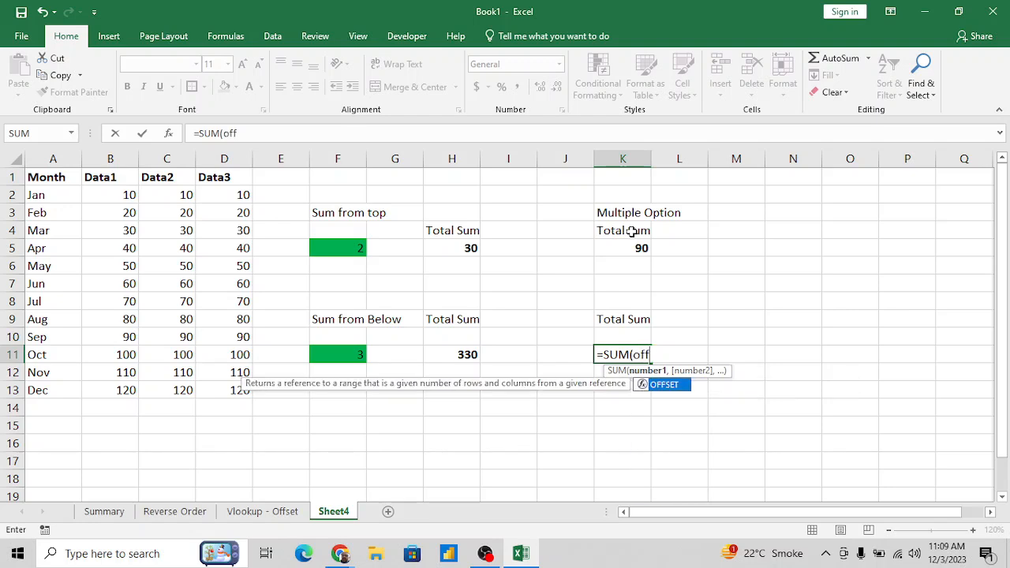
pyautogui.press('Tab')
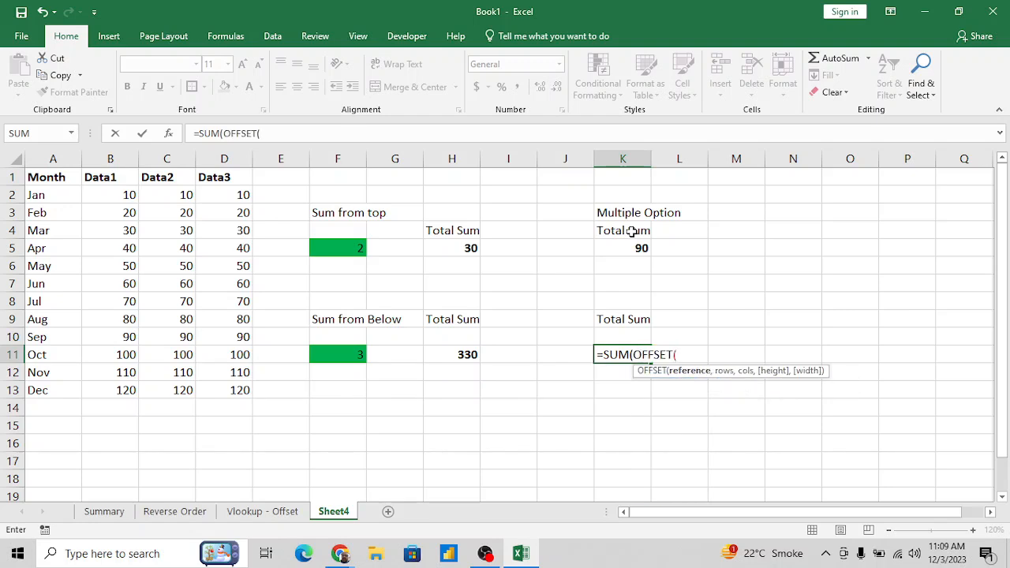
pyautogui.click(99, 180)
pyautogui.press('F4')
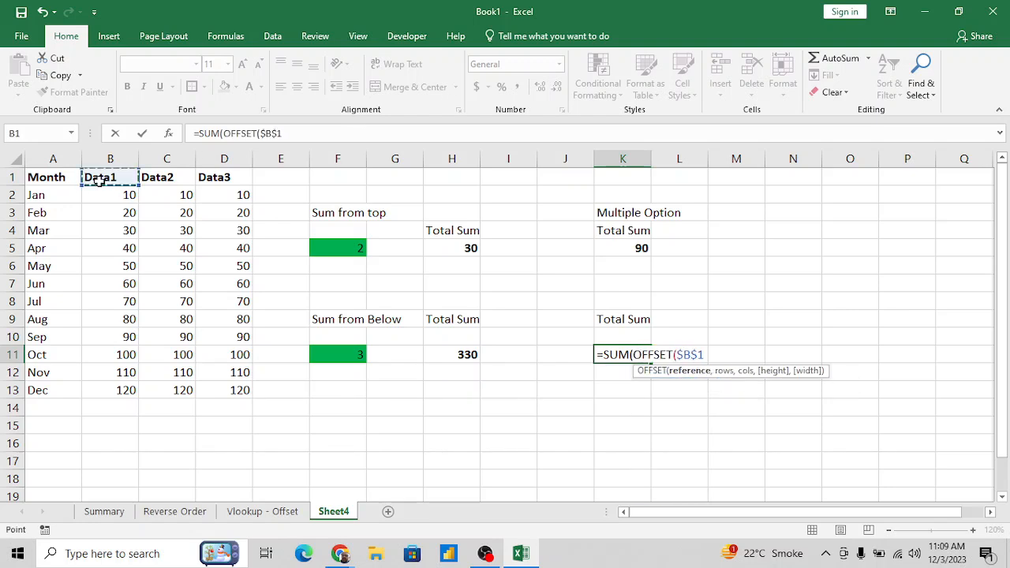
# Enter COUNTA(B:B)-F11 as the rows argument of the OFFSET function in K11.
pyautogui.write(',')
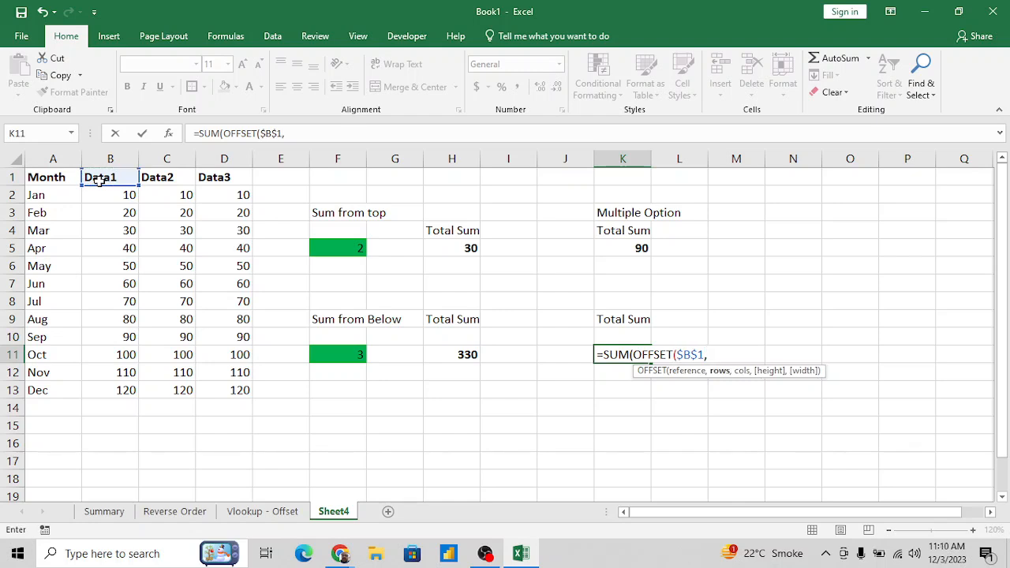
pyautogui.write('c')
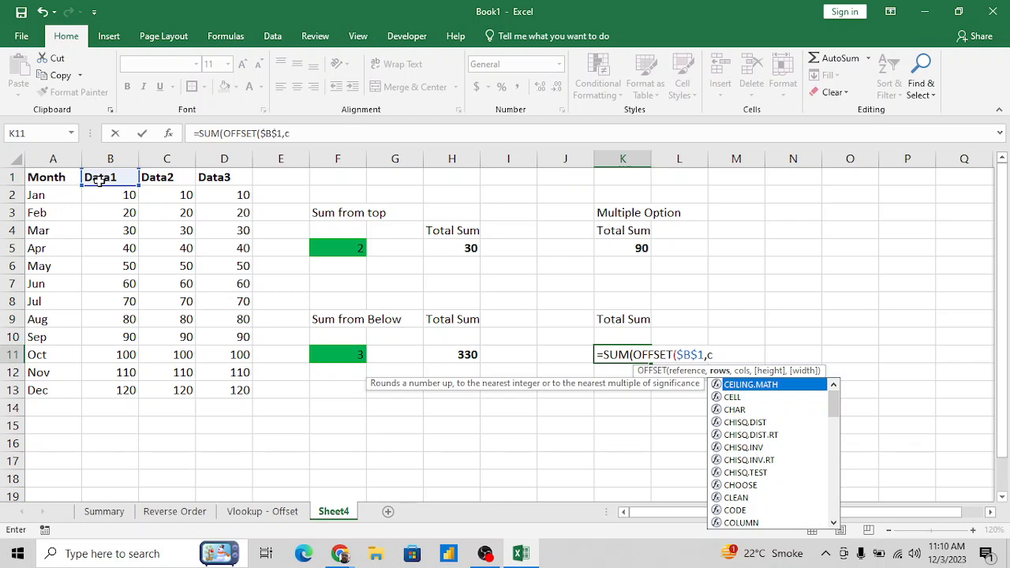
pyautogui.write('ou')
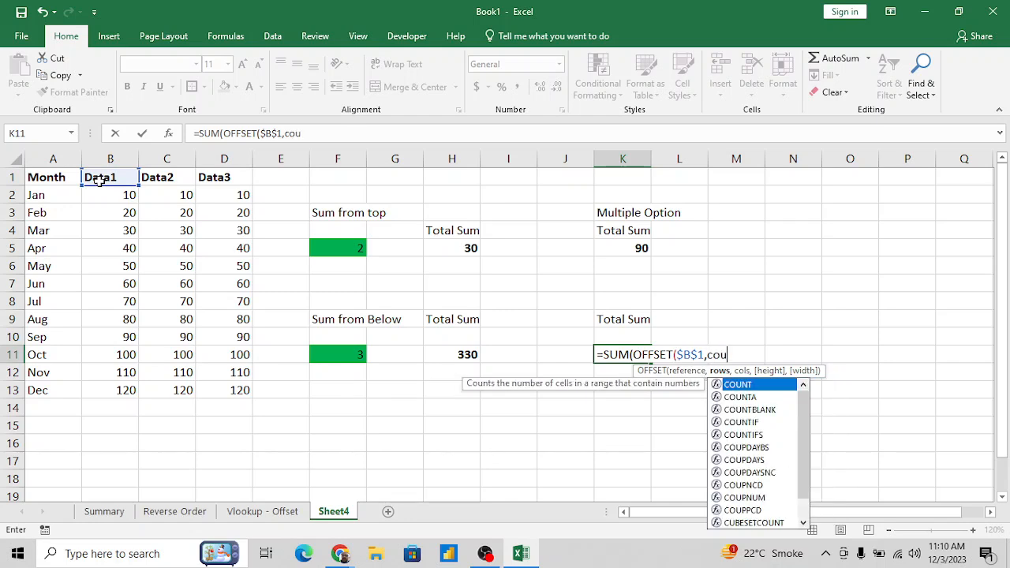
pyautogui.press('Down')
pyautogui.press('Tab')
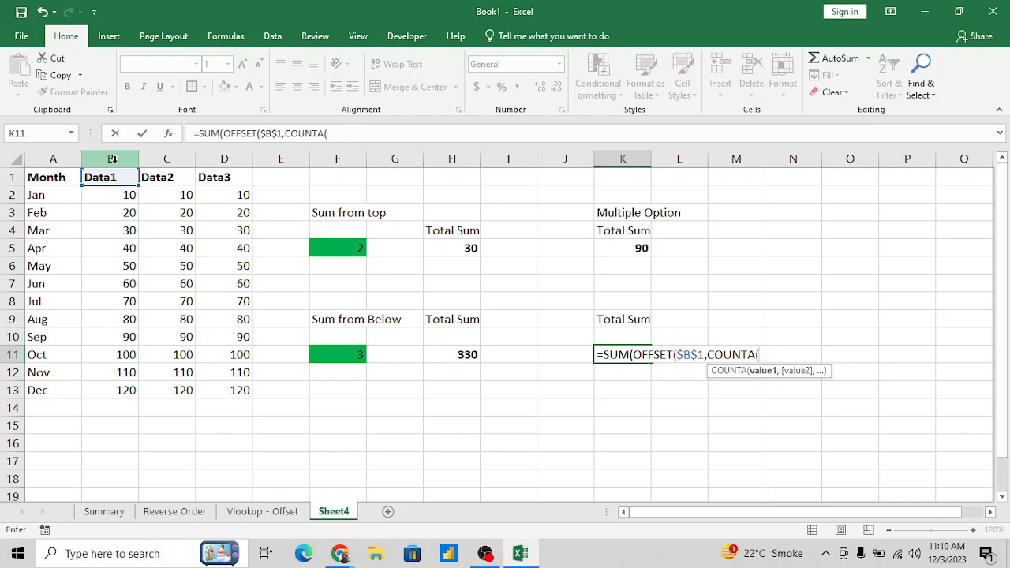
pyautogui.click(113, 160)
pyautogui.write(')-')
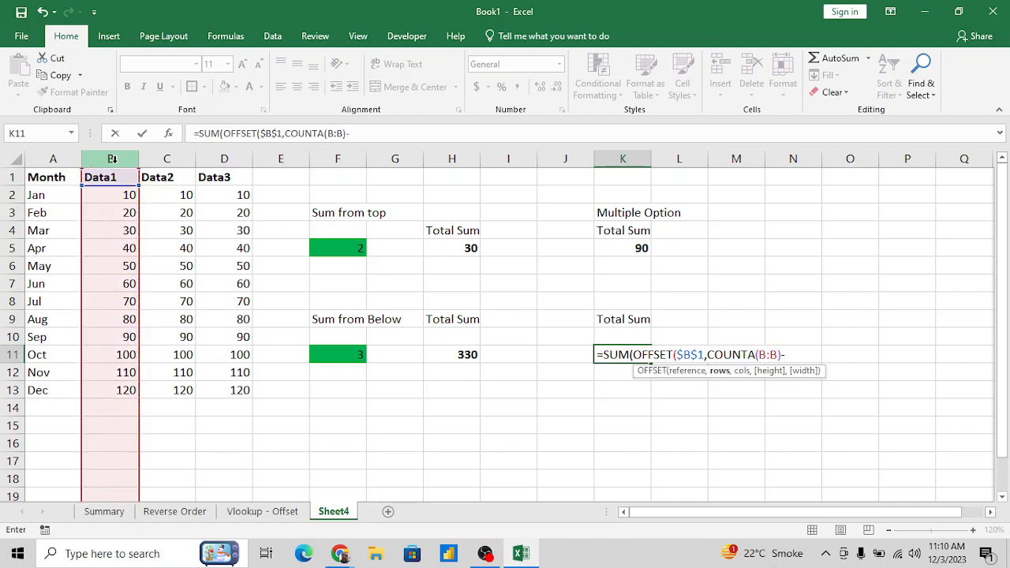
pyautogui.click(344, 356)
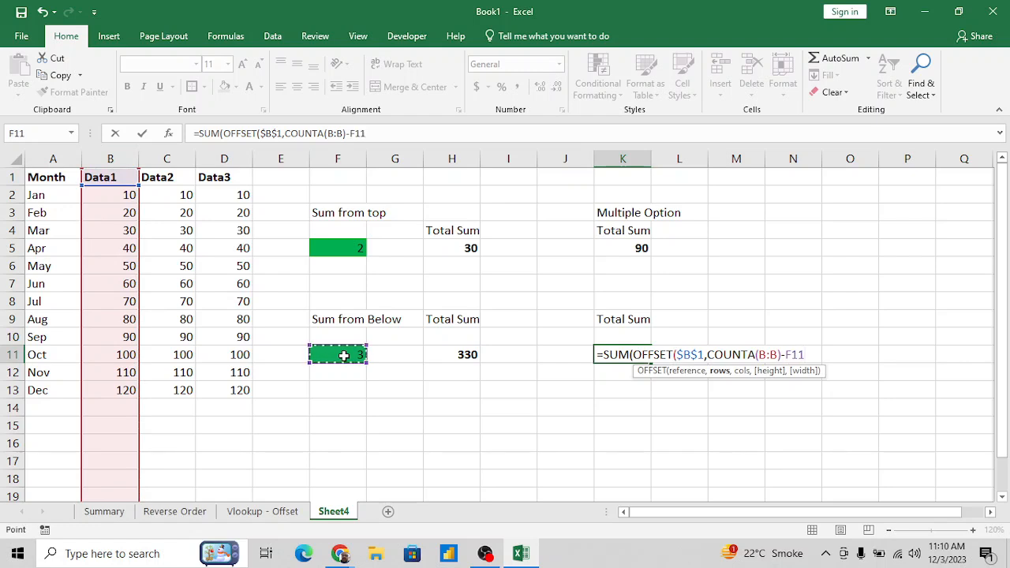
pyautogui.write(',')
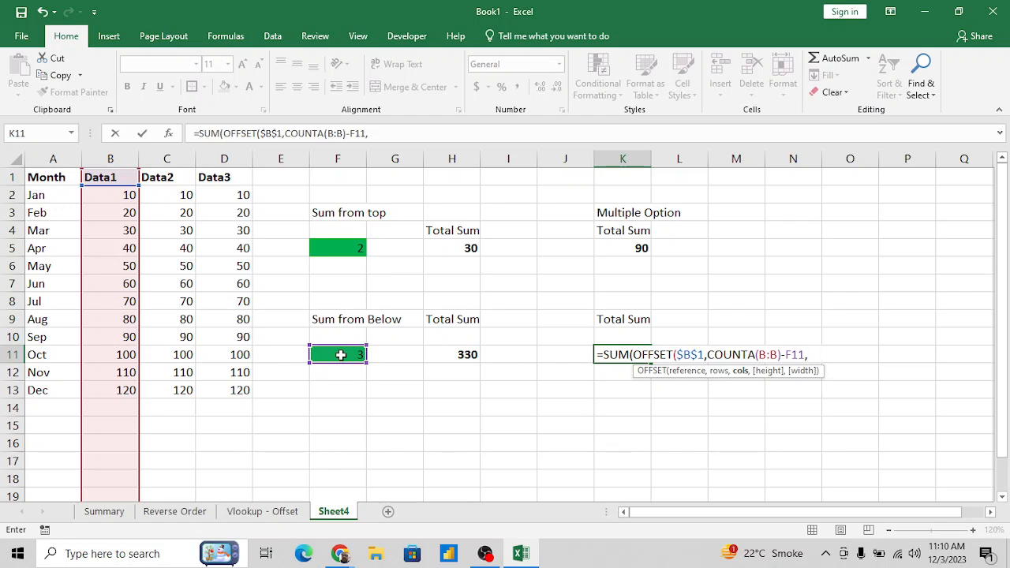
# Complete the K11 formula with F11 and 3 as the remaining OFFSET arguments, accepting the closing bracket correction.
pyautogui.click(341, 355)
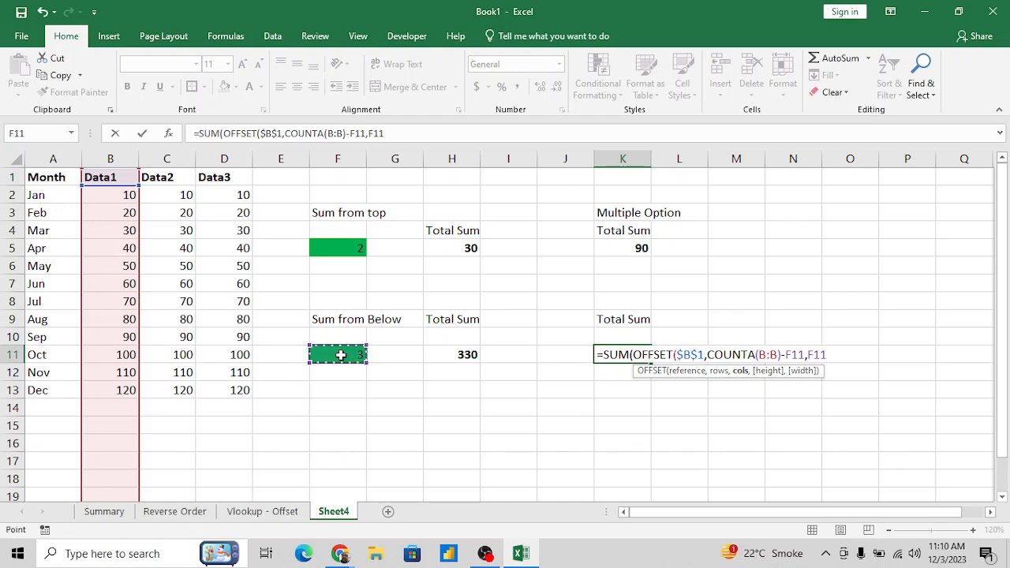
pyautogui.write(',')
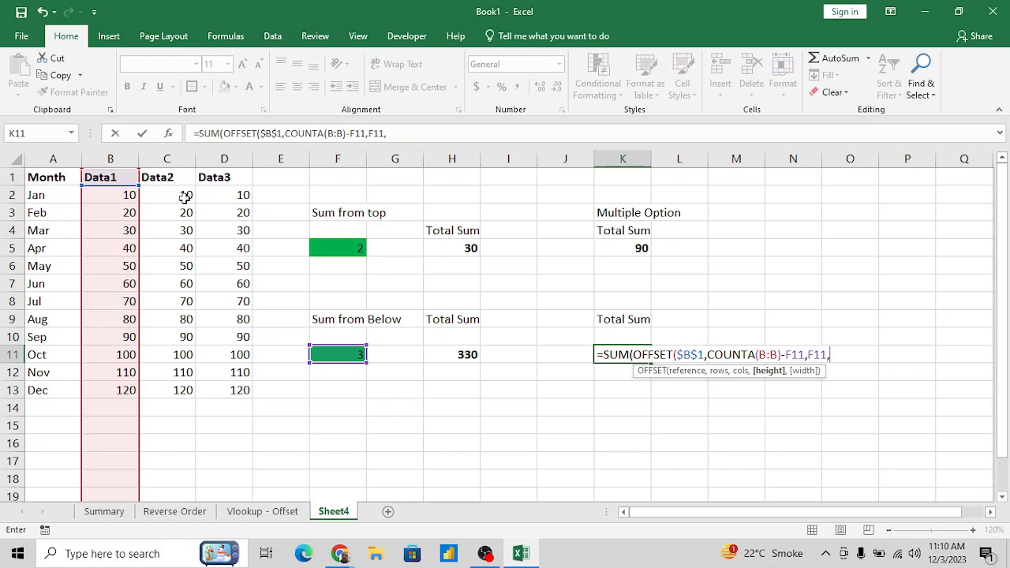
pyautogui.write('3)')
pyautogui.press('Return')
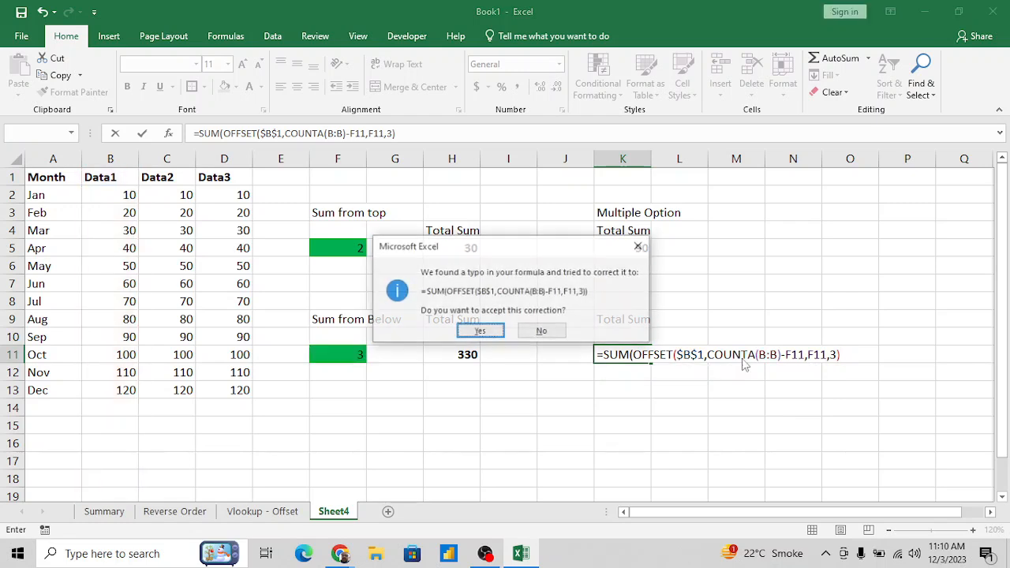
pyautogui.press('Return')
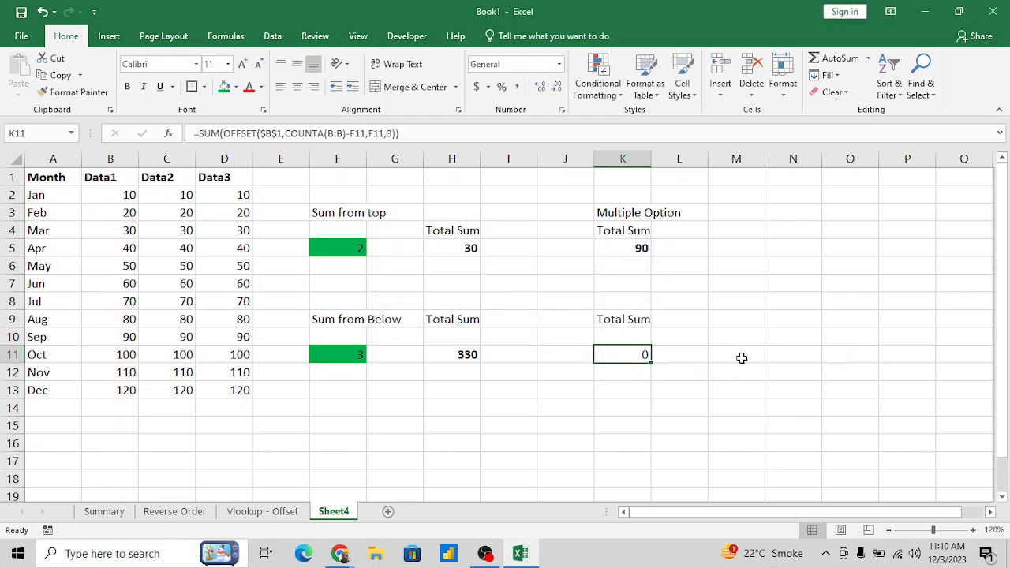
# Test the K11 total by setting the Sum from Below month count in F11 to 1.
pyautogui.press('Left')
pyautogui.press('Left')
pyautogui.press('Left')
pyautogui.press('Left')
pyautogui.press('Left')
pyautogui.write('1')
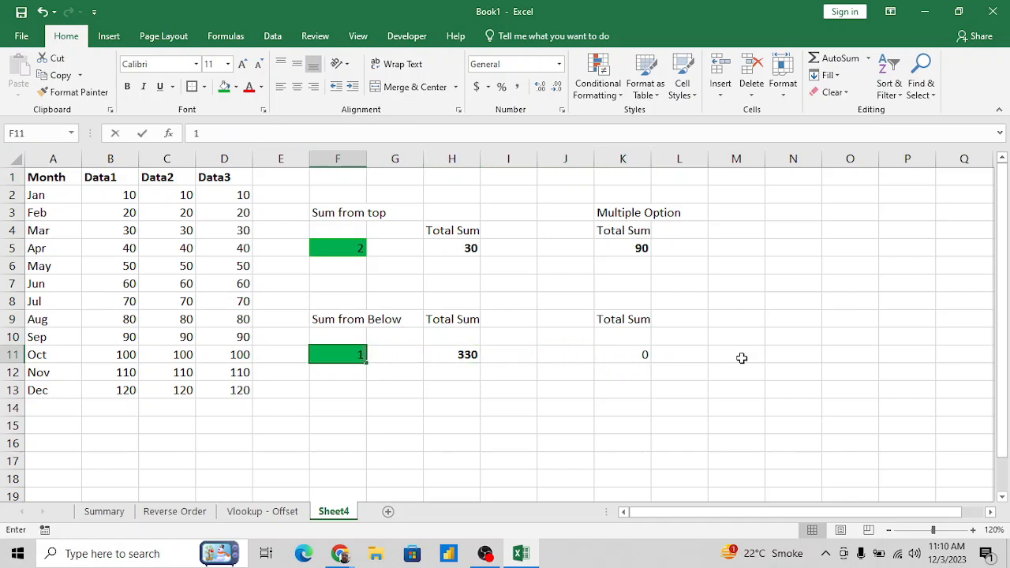
pyautogui.press('Return')
pyautogui.press('Up')
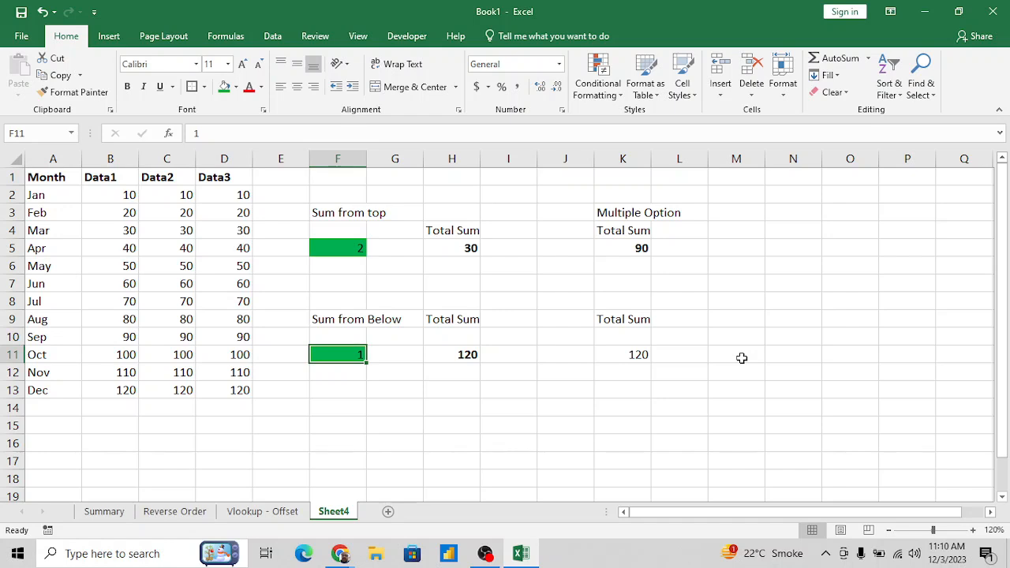
# Test month counts 2 and 3 in F11, then go back to the formula in K11.
pyautogui.write('2')
pyautogui.press('Return')
pyautogui.press('Up')
pyautogui.write('3')
pyautogui.press('Return')
pyautogui.press('Up')
pyautogui.press('Right')
pyautogui.press('Right')
pyautogui.press('Right')
pyautogui.press('Right')
pyautogui.press('Right')
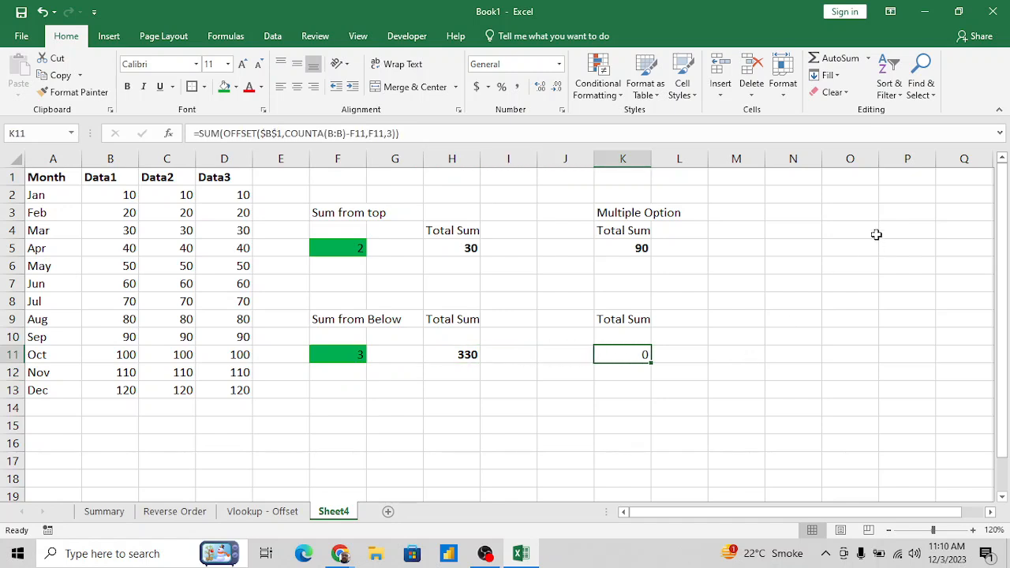
# Set the Sum from Below month count in F11 to 2.
pyautogui.press('Left')
pyautogui.press('Left')
pyautogui.press('Left')
pyautogui.press('Left')
pyautogui.press('Left')
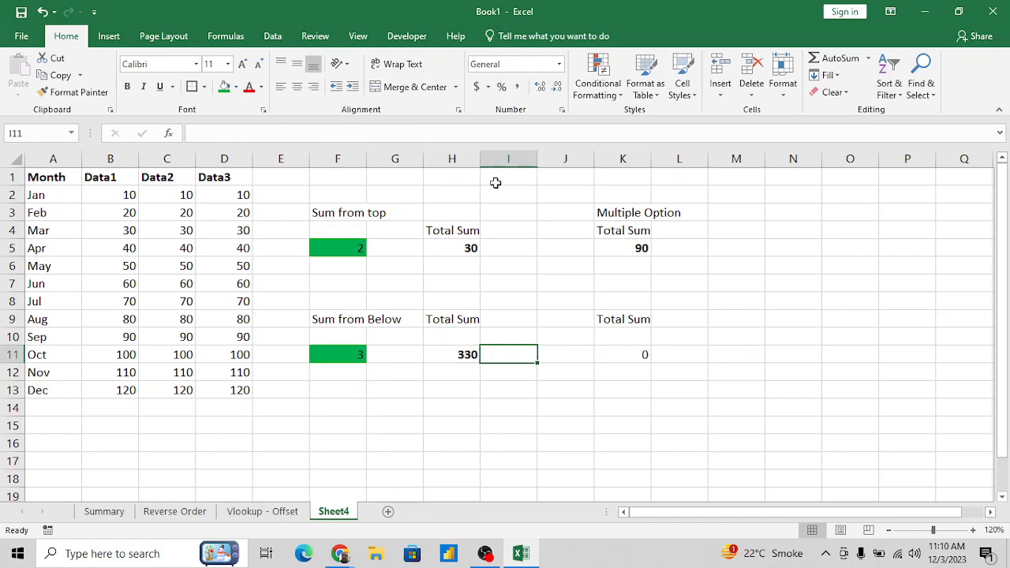
pyautogui.write('2')
pyautogui.press('Return')
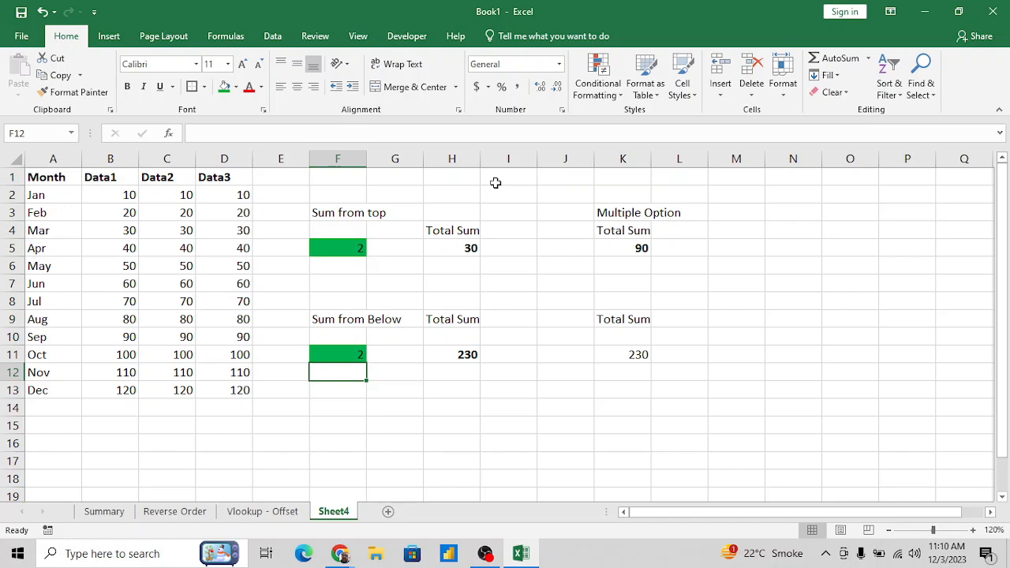
# Compare the OFFSET arguments in K11 with those in the single-column formula in H11.
pyautogui.click(617, 354)
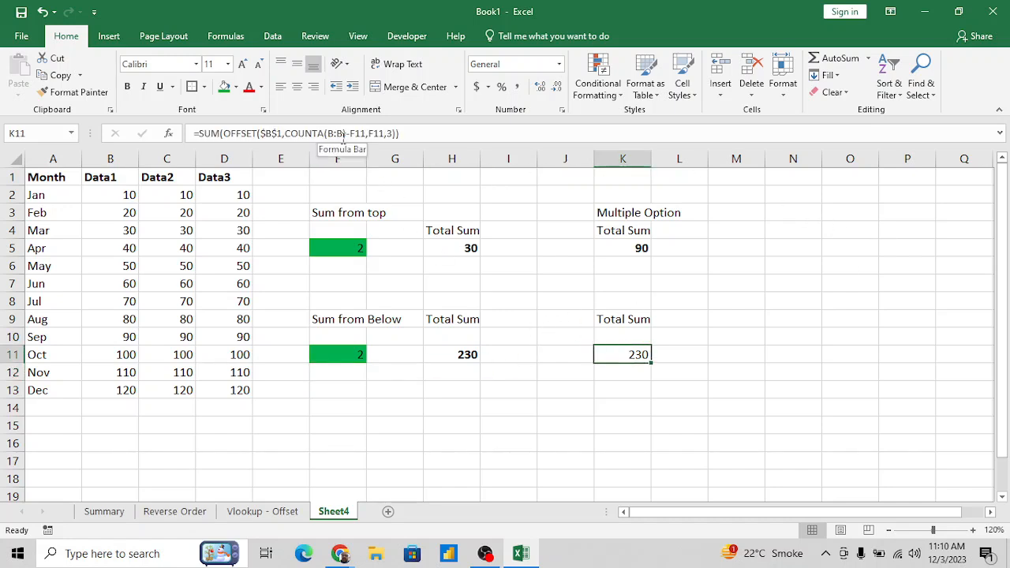
pyautogui.click(435, 133)
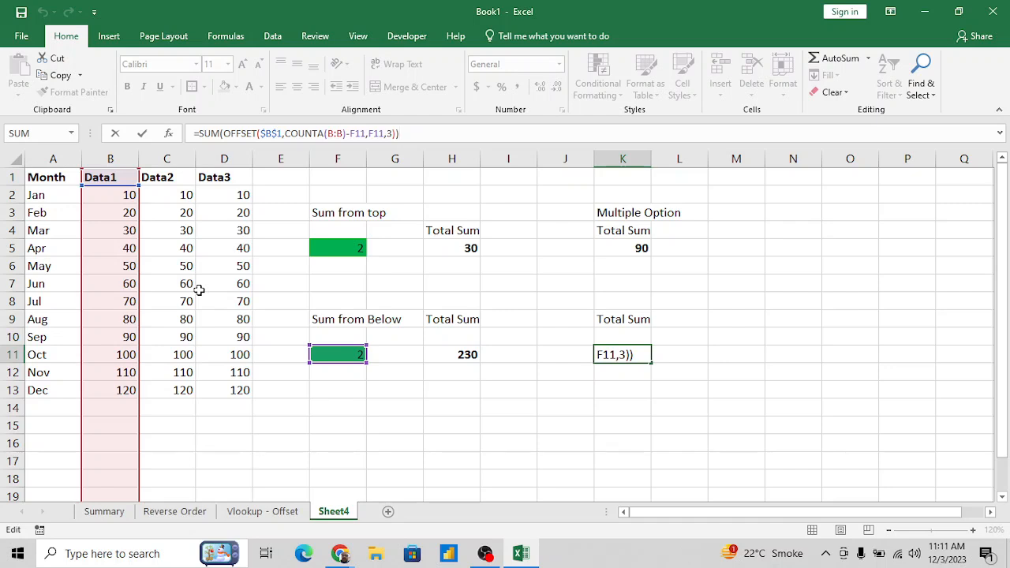
pyautogui.click(358, 134)
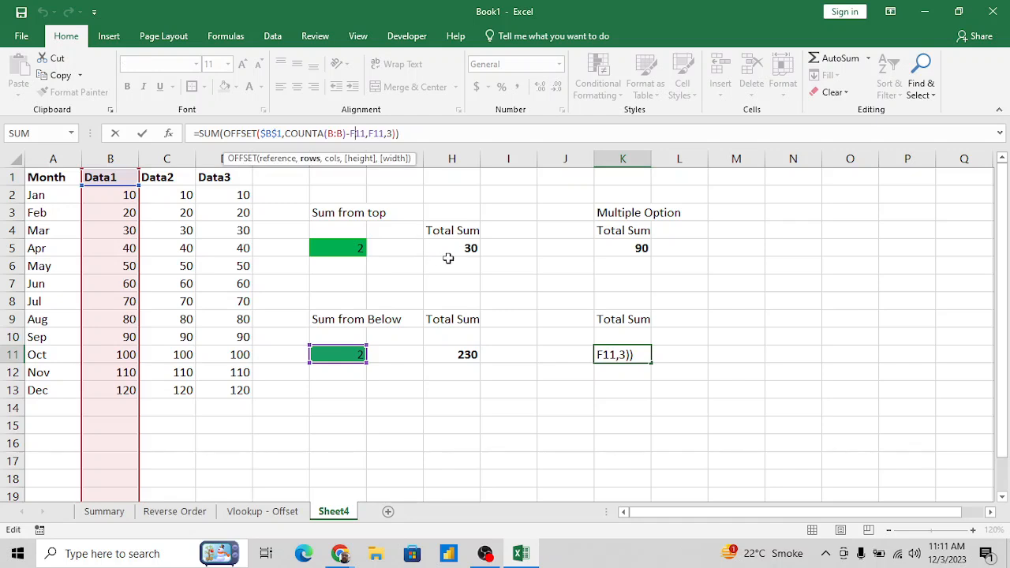
pyautogui.hotkey('ctrl', 'Return')
pyautogui.press('Left')
pyautogui.press('Left')
pyautogui.press('Left')
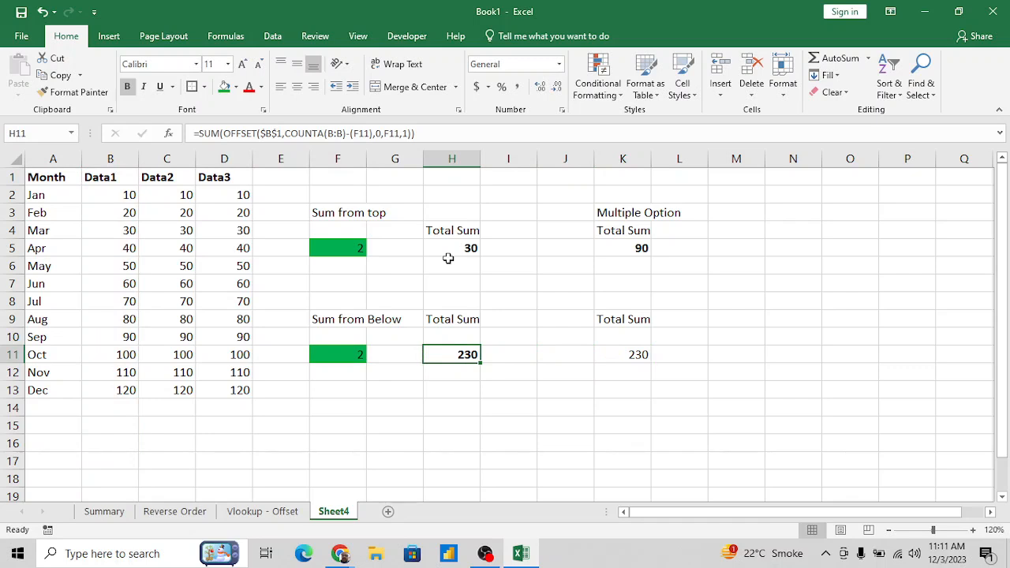
pyautogui.click(533, 135)
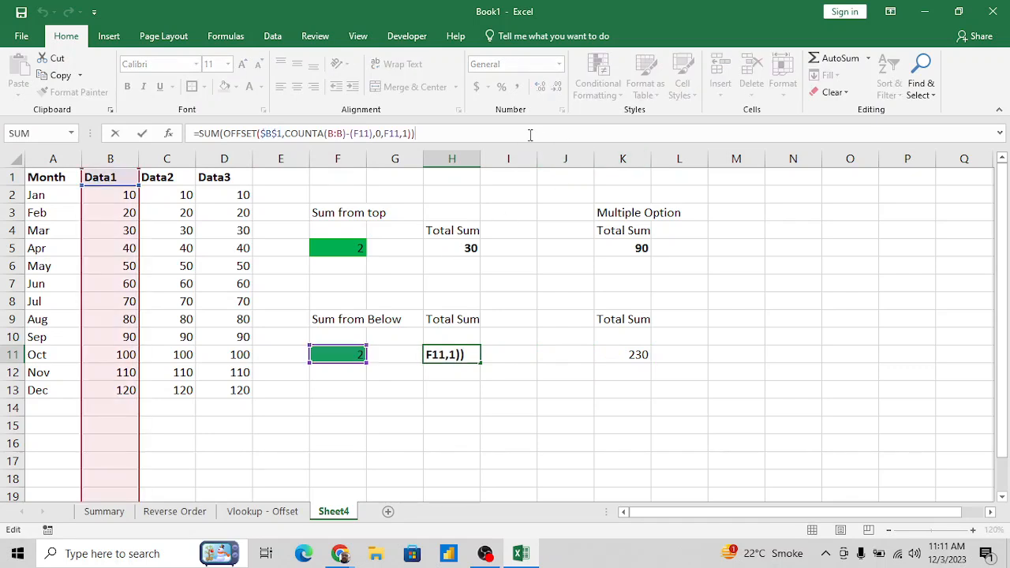
pyautogui.hotkey('ctrl', 'Return')
pyautogui.press('Right')
pyautogui.press('Right')
pyautogui.press('Right')
pyautogui.press('Right')
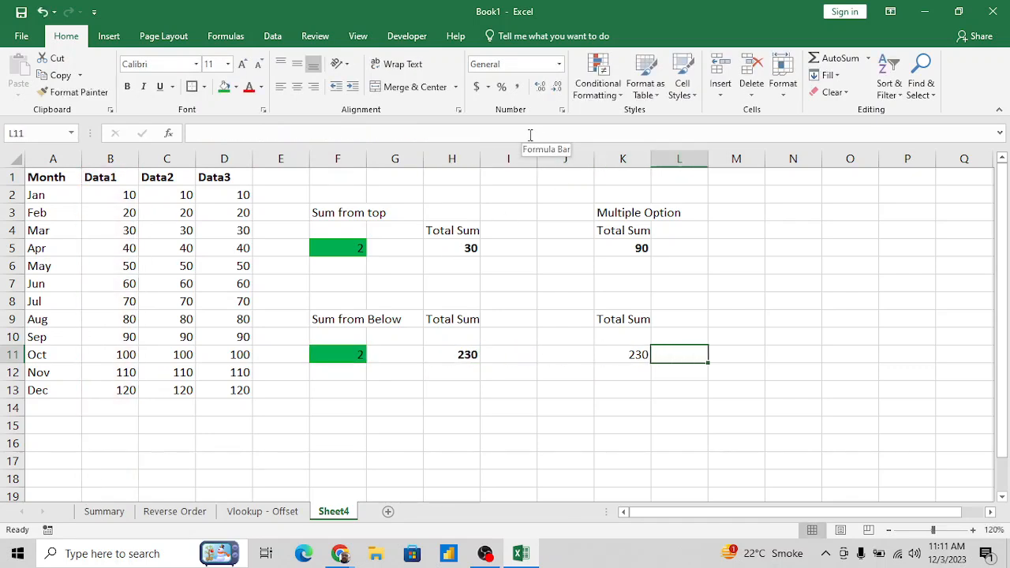
pyautogui.press('Left')
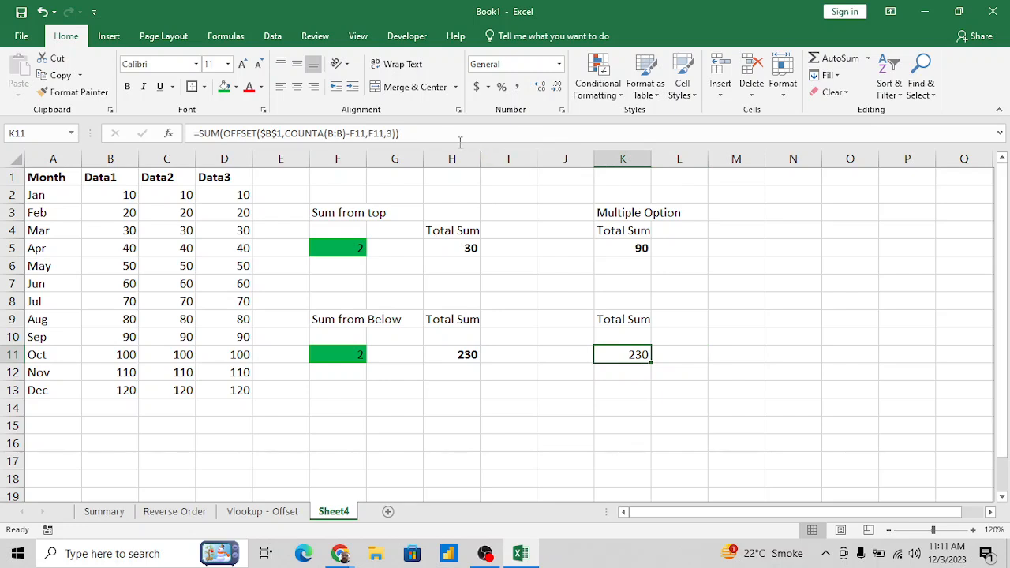
# Examine the rows, cols and height arguments of the OFFSET function in K11.
pyautogui.click(448, 133)
pyautogui.press('Left')
pyautogui.press('Left')
pyautogui.press('Left')
pyautogui.press('Left')
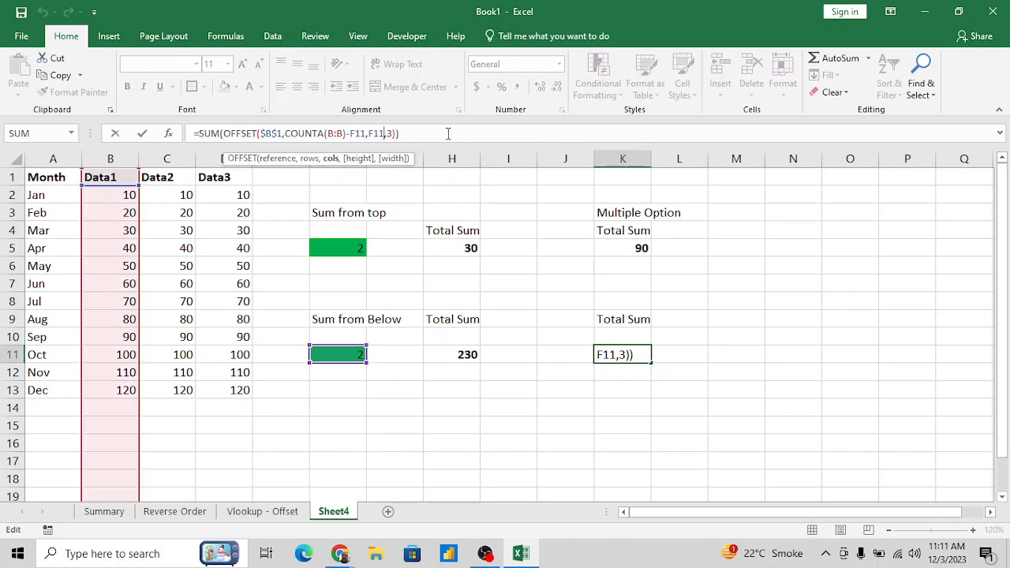
pyautogui.press('Left')
pyautogui.press('Left')
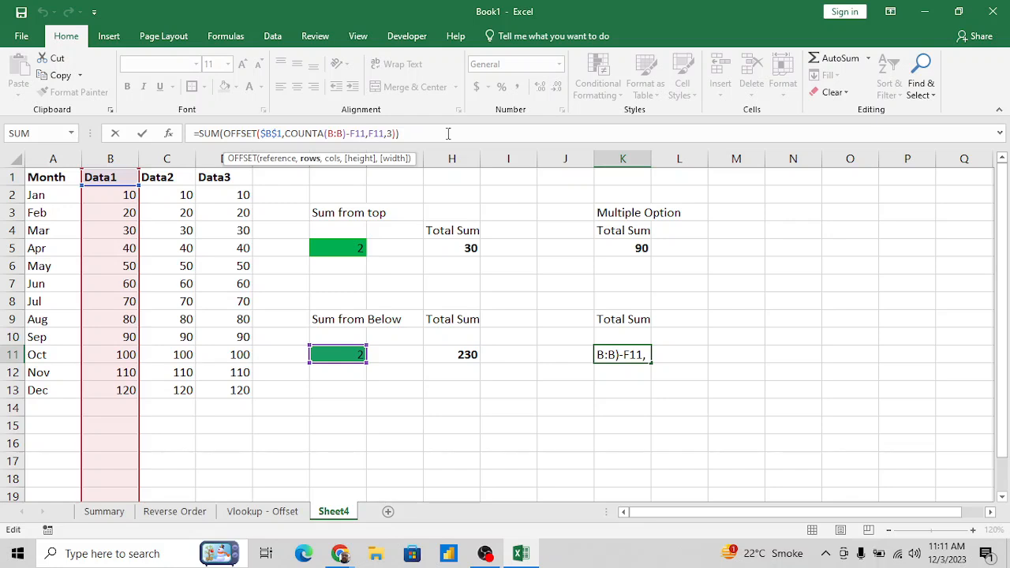
pyautogui.press('Right')
pyautogui.press('Right')
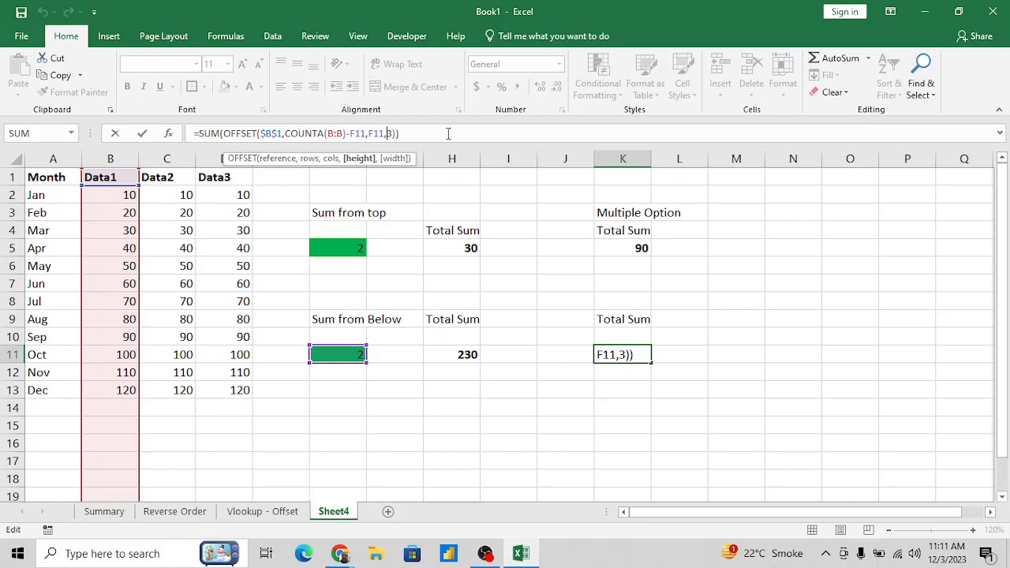
pyautogui.hotkey('ctrl', 'Return')
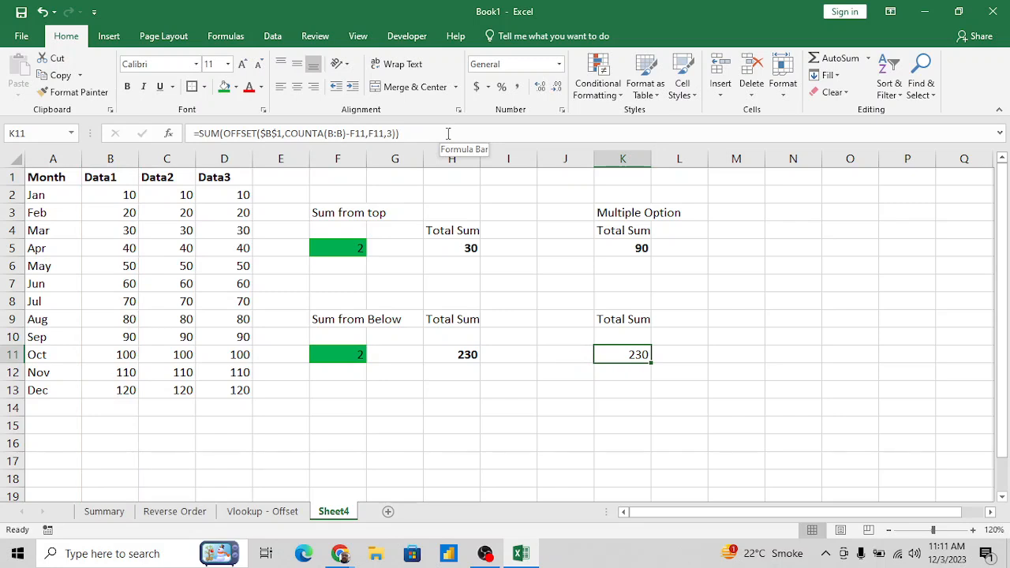
# Insert 0 as the cols argument before the second F11 in the K11 OFFSET formula.
pyautogui.click(425, 132)
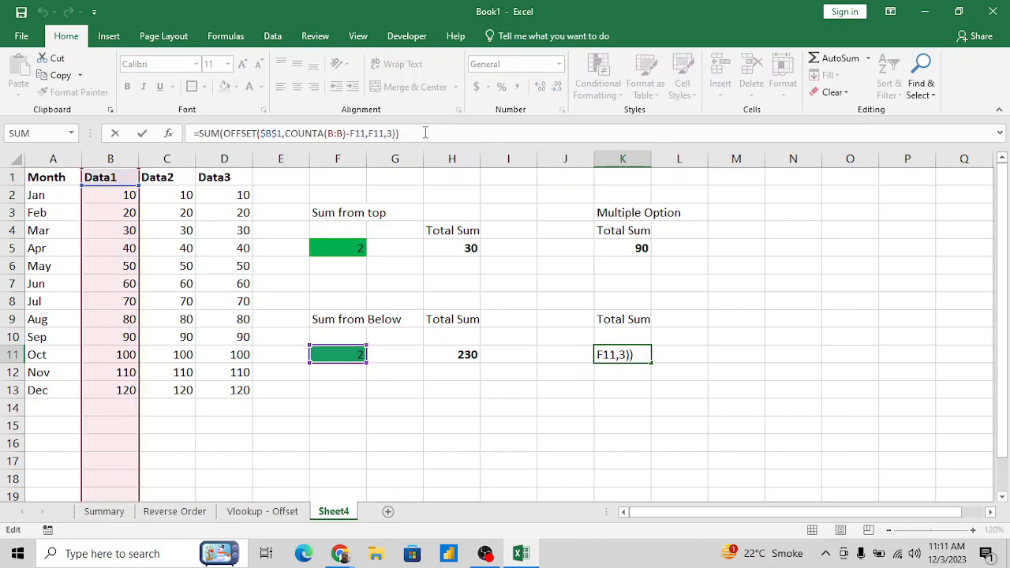
pyautogui.press('Left')
pyautogui.press('Left')
pyautogui.press('Left')
pyautogui.press('Left')
pyautogui.press('Left')
pyautogui.press('Left')
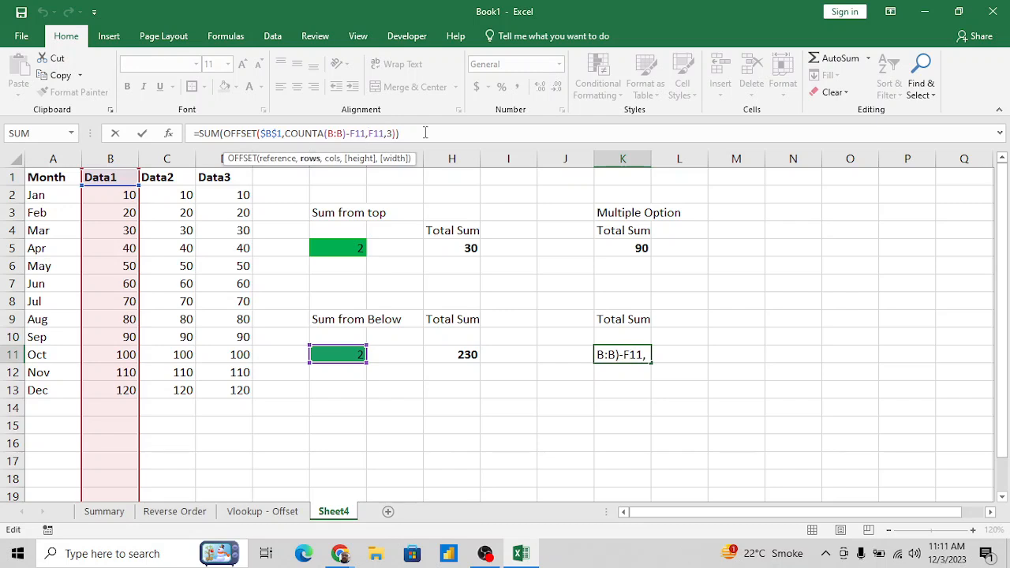
pyautogui.press('Right')
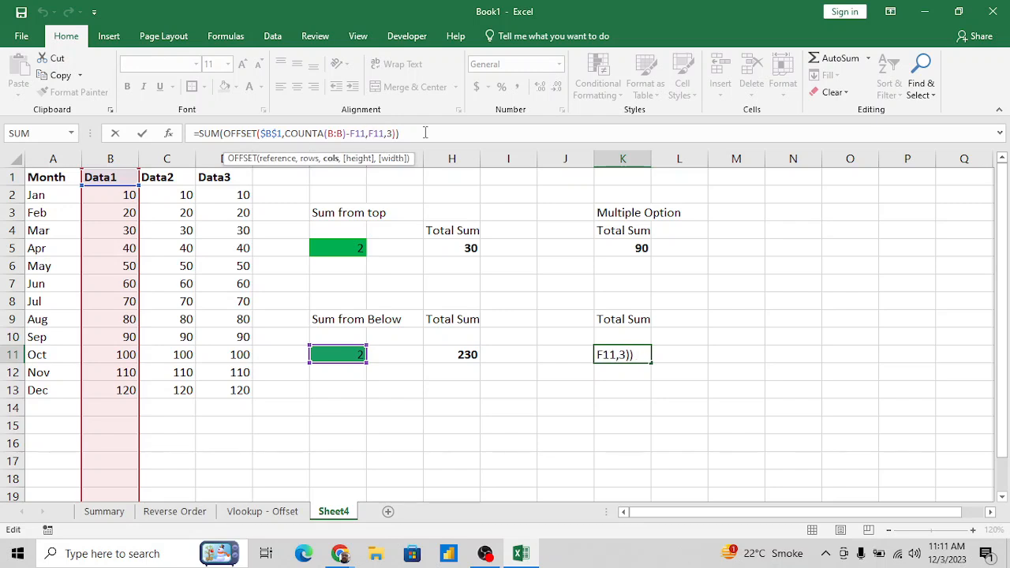
pyautogui.write('0,')
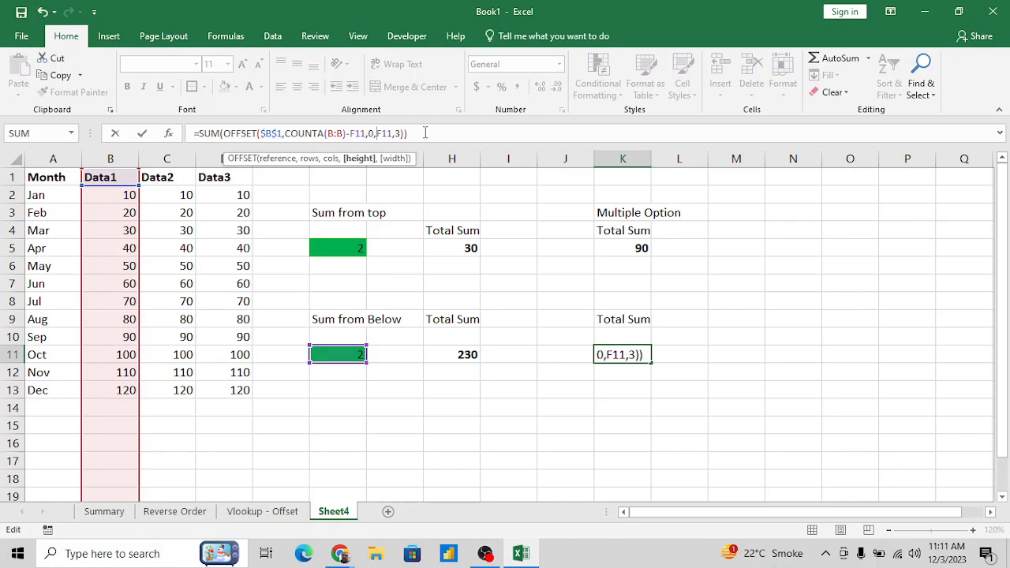
pyautogui.press('Left')
pyautogui.press('Return')
# Set the Sum from Below month count in F11 to 3.
pyautogui.press('Left')
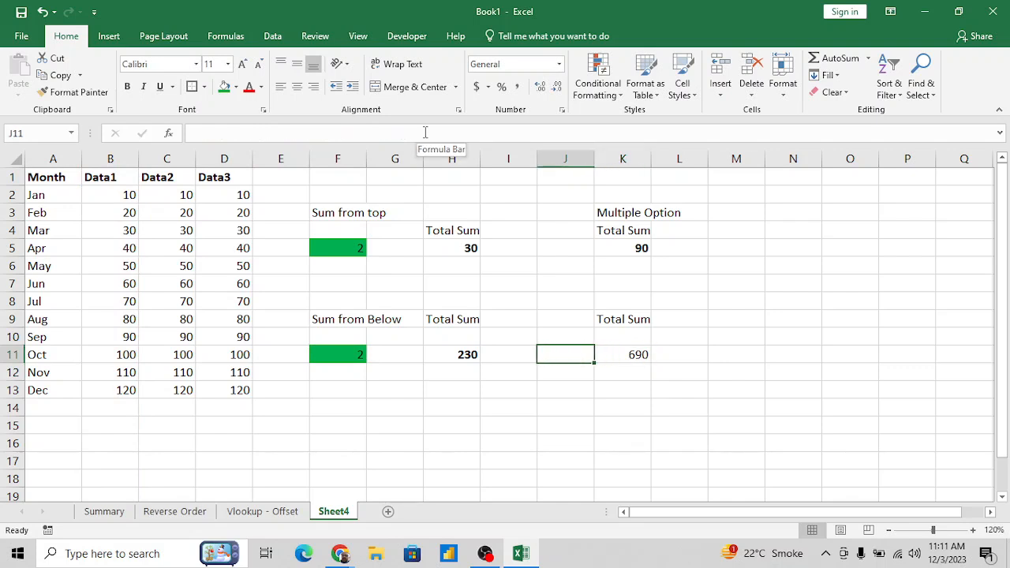
pyautogui.press('Left')
pyautogui.press('Left')
pyautogui.press('Left')
pyautogui.press('Left')
pyautogui.press('Right')
pyautogui.press('Right')
pyautogui.press('Left')
pyautogui.press('Left')
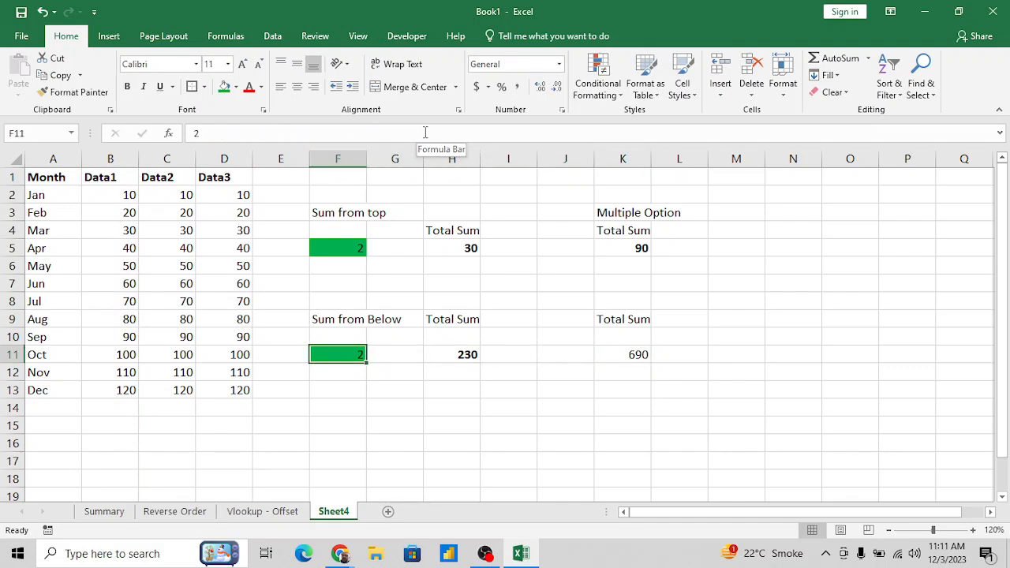
pyautogui.write('3')
pyautogui.press('Return')
pyautogui.press('Up')
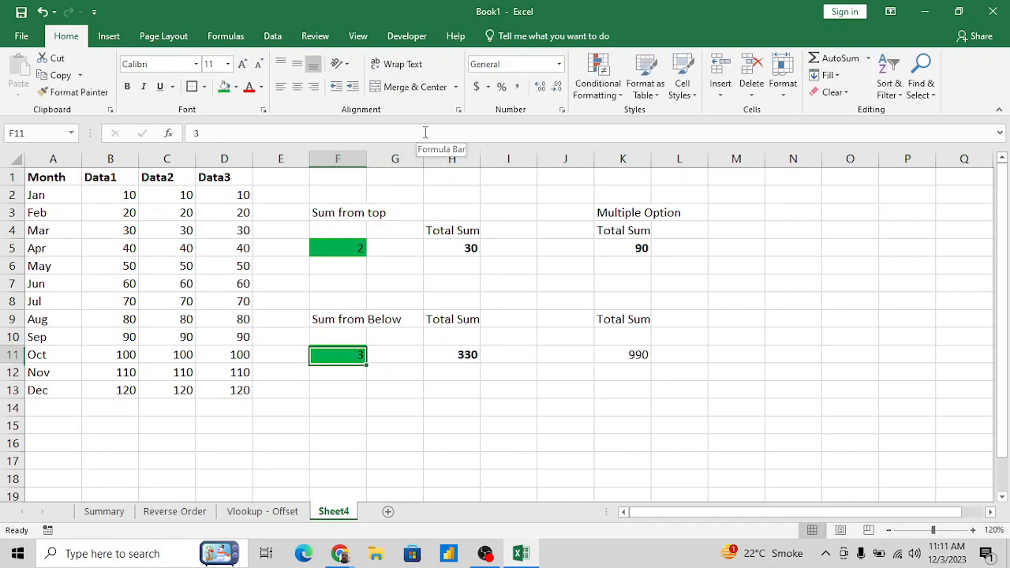
# Select the October to December values in B11:D13 to check their sum against K11, then deselect them.
pyautogui.press('Left')
pyautogui.press('Left')
pyautogui.press('Left')
pyautogui.press('Left')
pyautogui.hotkey('shift', 'Down')
pyautogui.hotkey('shift', 'Down')
pyautogui.hotkey('shift', 'Right')
pyautogui.hotkey('shift', 'Right')
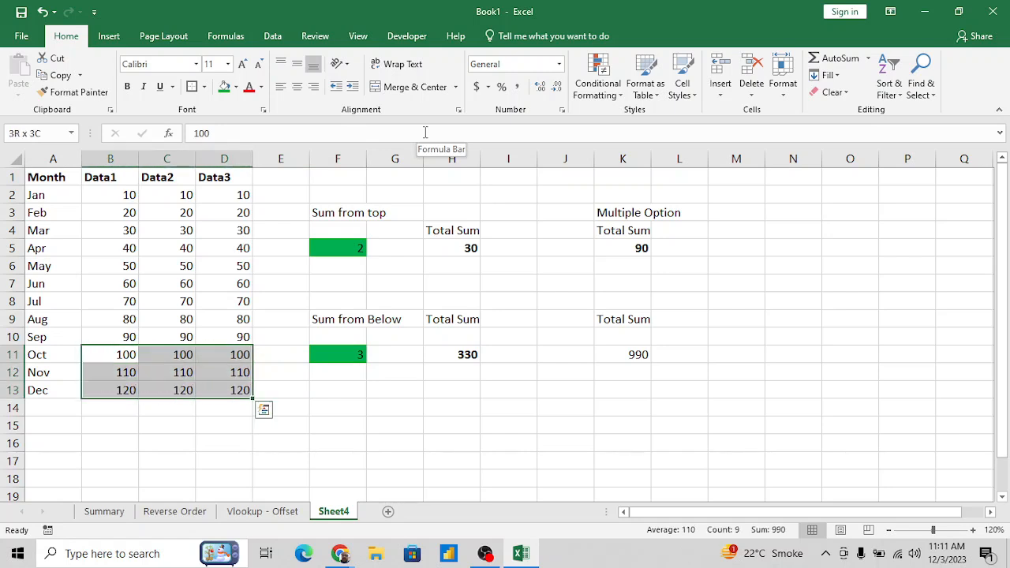
pyautogui.click(531, 420)
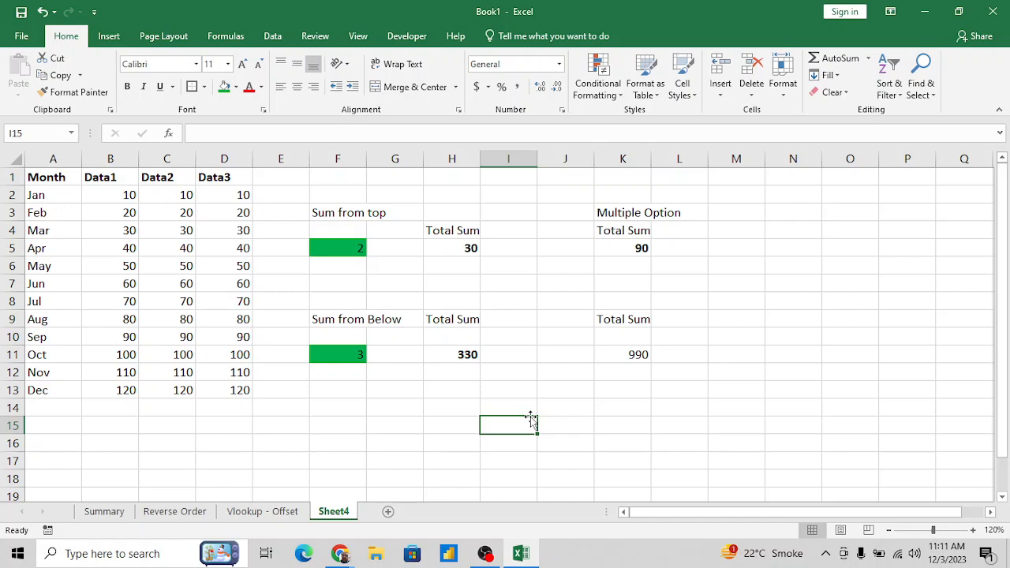
# Go through the January values of Data1, Data2 and Data3 in row 2.
pyautogui.hotkey('ctrl', 'Up')
pyautogui.press('Home')
pyautogui.press('Down')
pyautogui.press('Right')
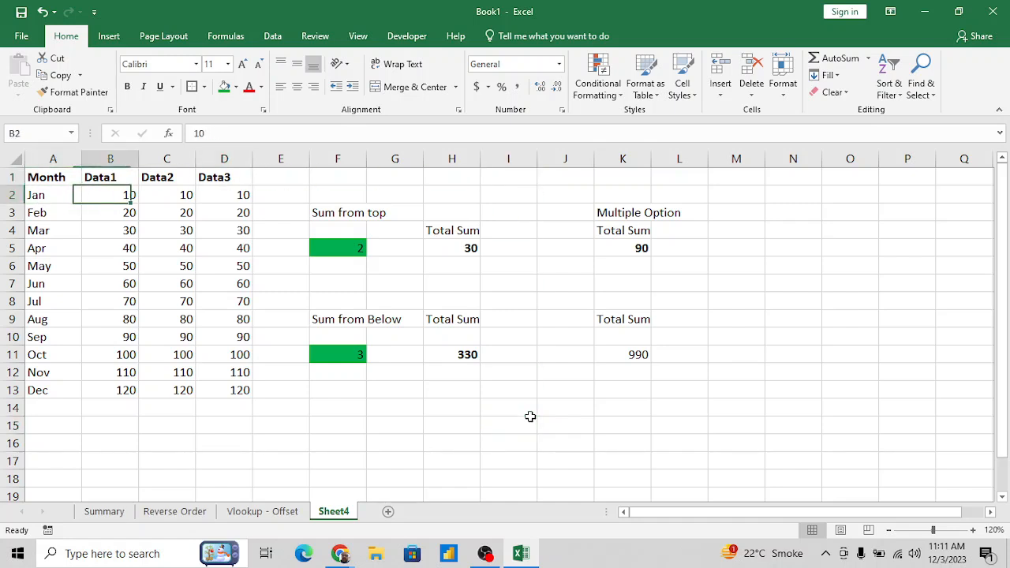
pyautogui.press('Right')
pyautogui.press('Right')
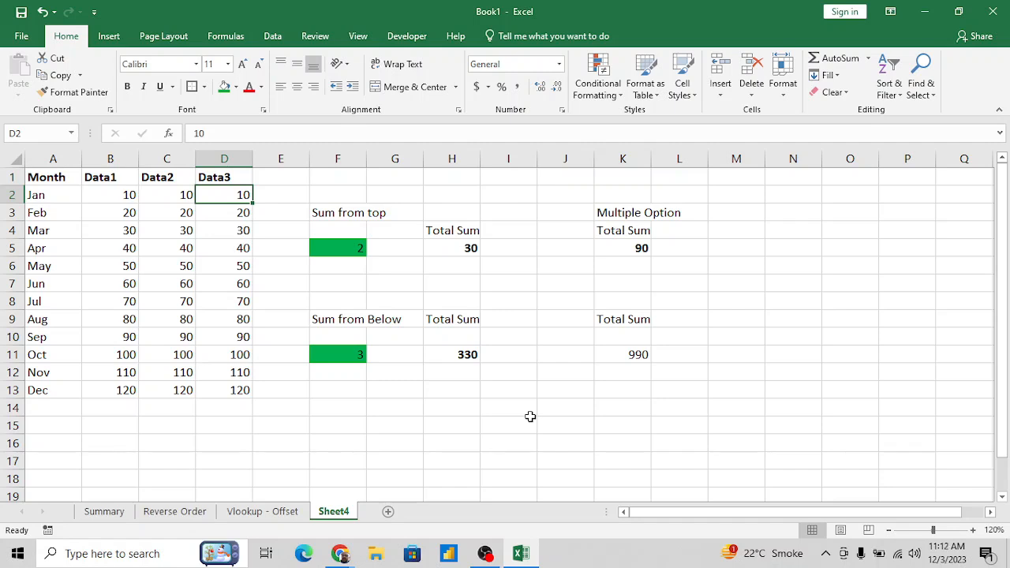
# Return to the Offset heading on the Summary sheet and bring up the overview of open windows.
pyautogui.hotkey('ctrl', 'pageup')
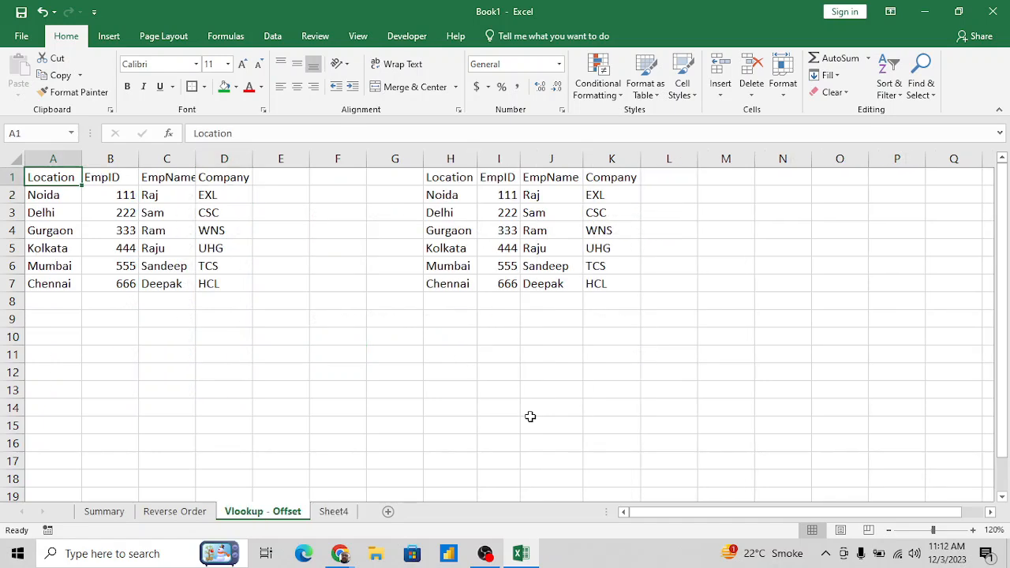
pyautogui.hotkey('ctrl', 'pageup')
pyautogui.hotkey('ctrl', 'pageup')
pyautogui.hotkey('ctrl', 'Up')
pyautogui.hotkey('ctrl', 'Up')
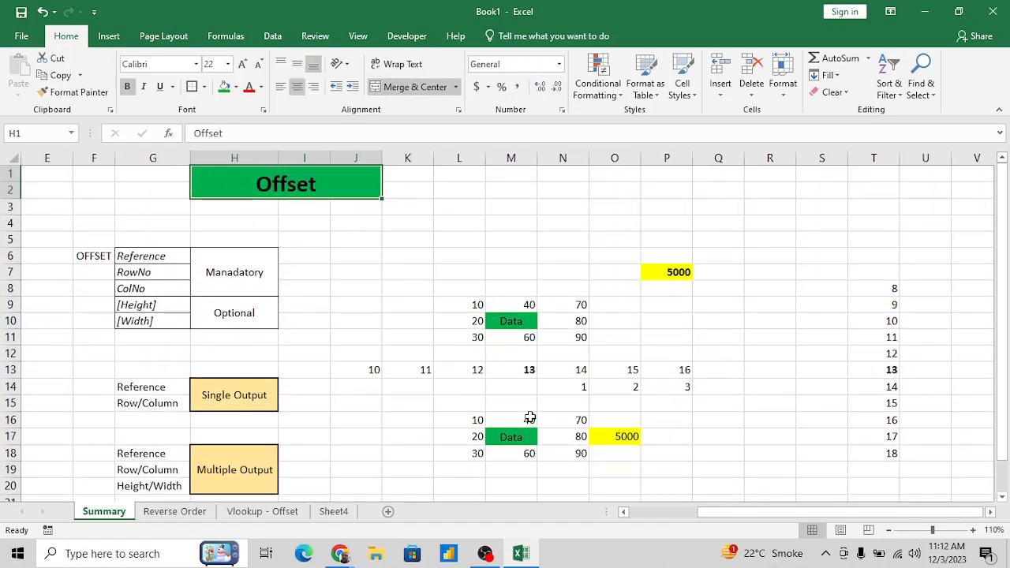
pyautogui.hotkey('alt', 'Tab')
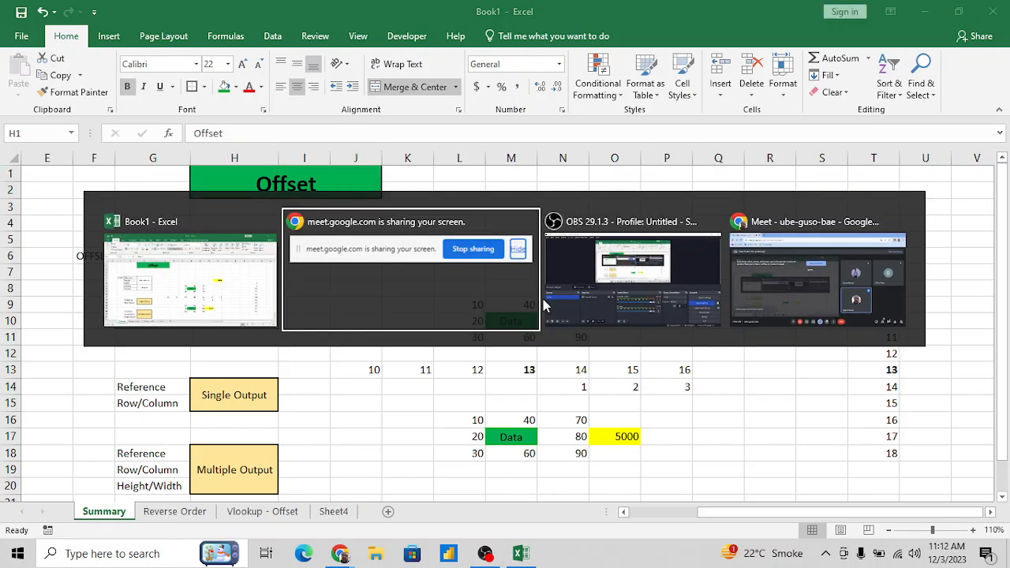